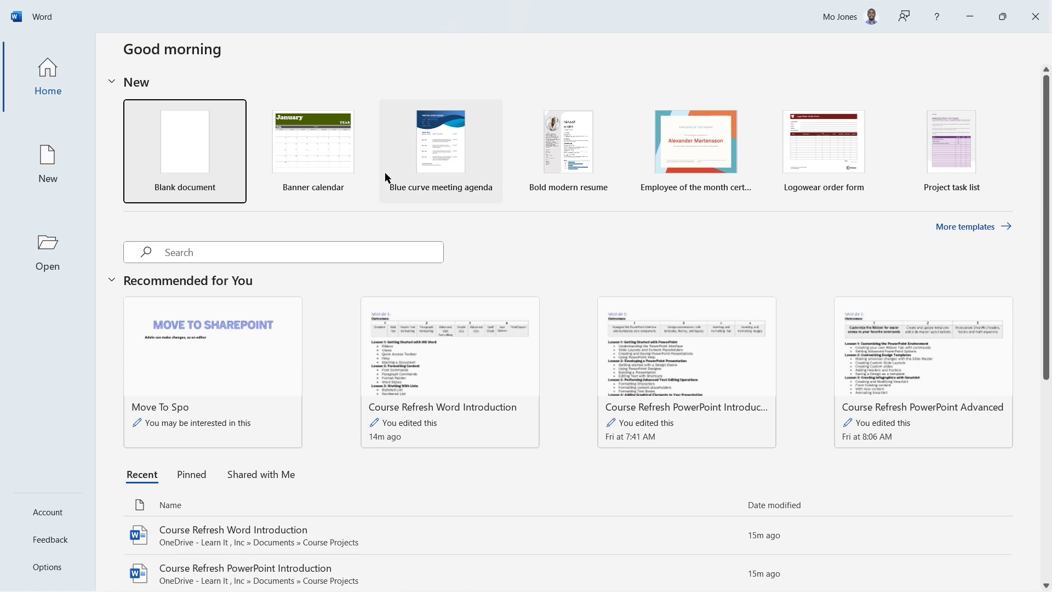
Preview the Banner calendar, Bold modern resume, Employee of the month certificate, Logowear order form and Project task list templates without creating documents.
click(320, 149)
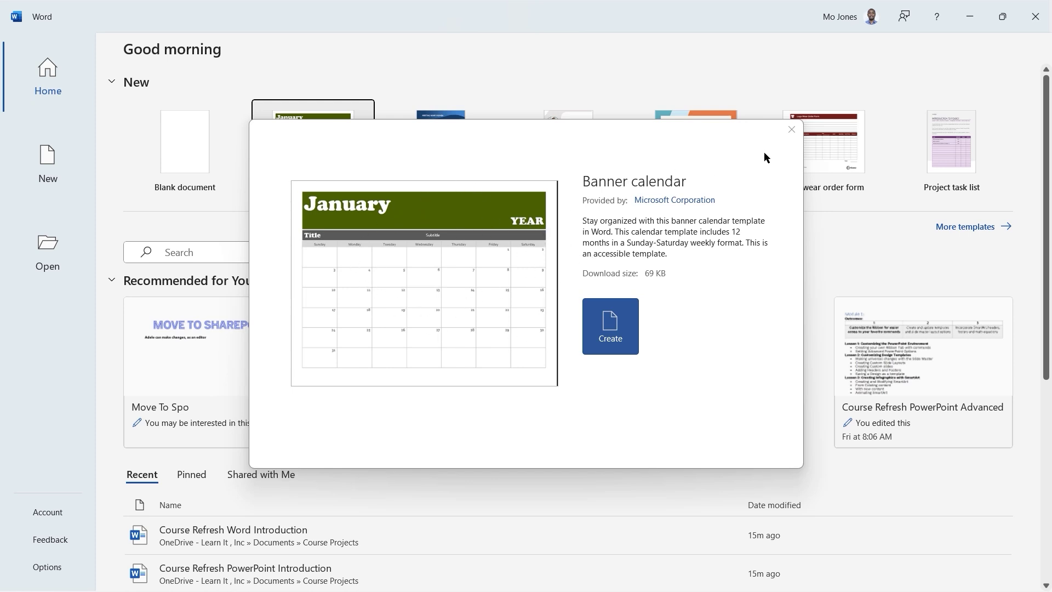
click(797, 134)
click(568, 144)
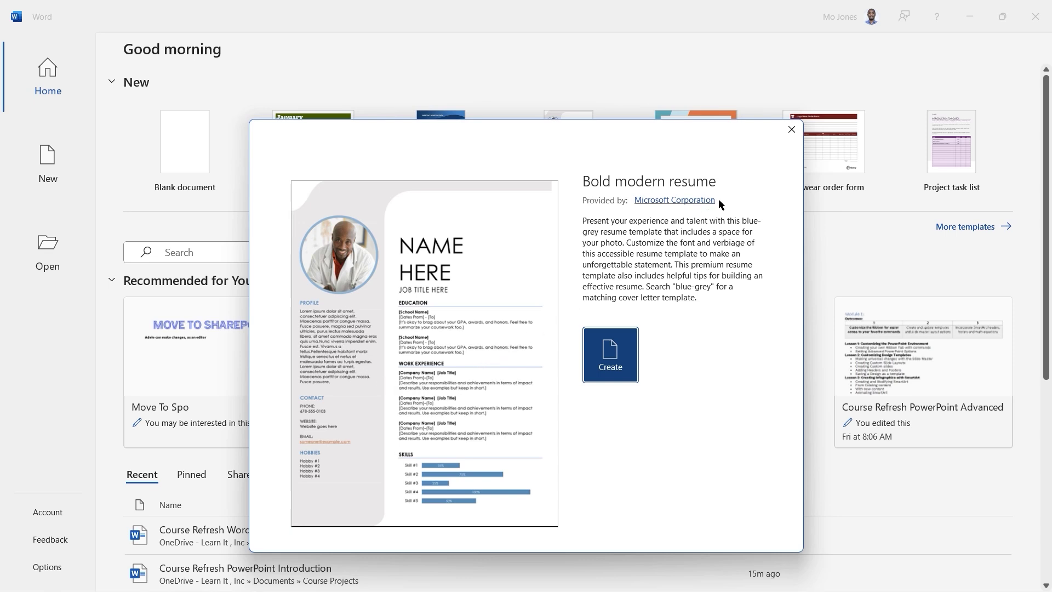
click(790, 132)
click(714, 136)
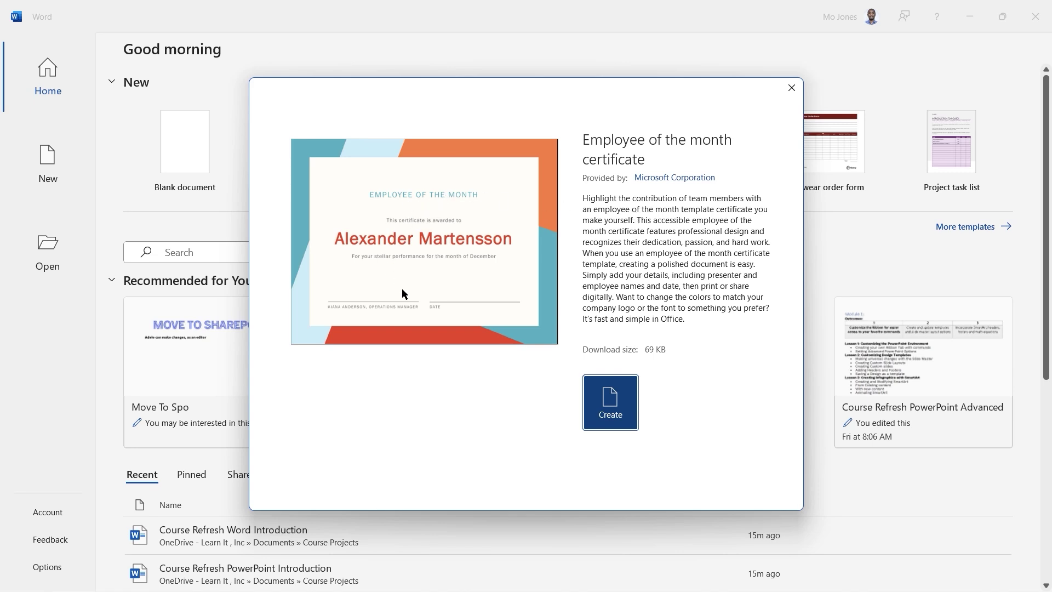
click(792, 87)
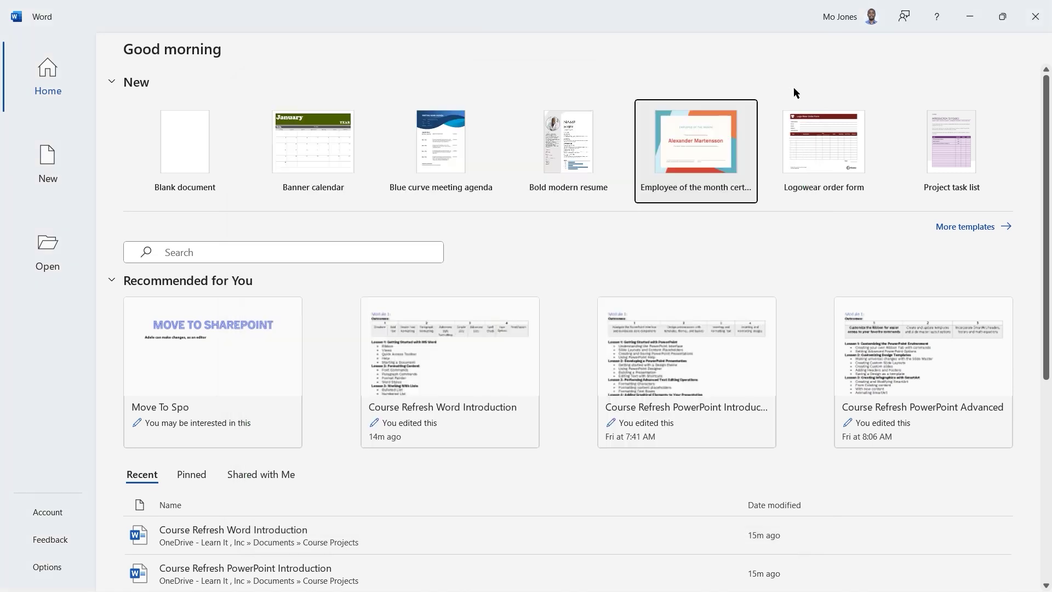
click(821, 149)
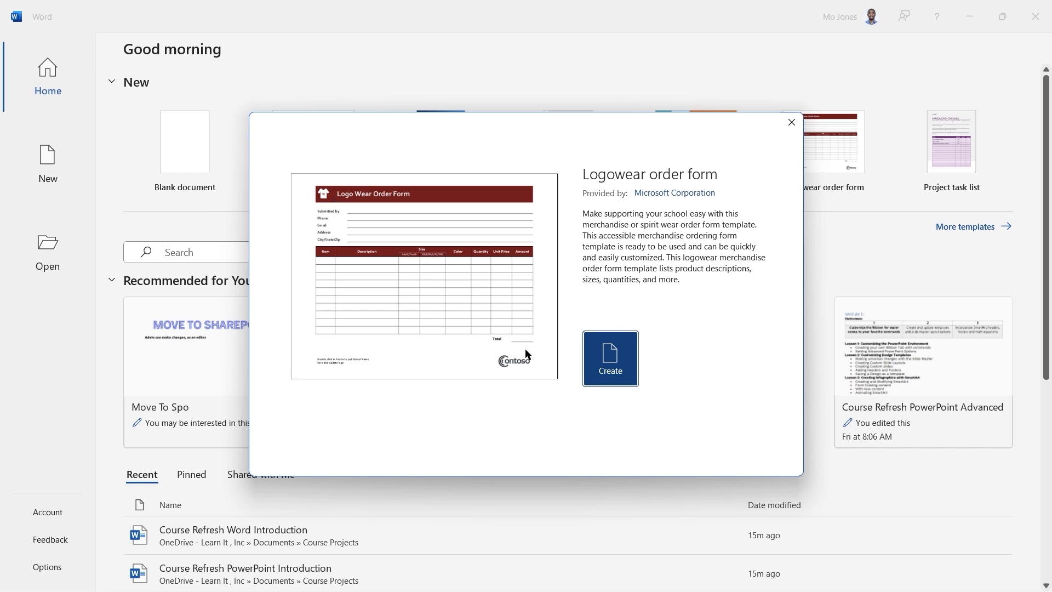
click(792, 123)
click(957, 160)
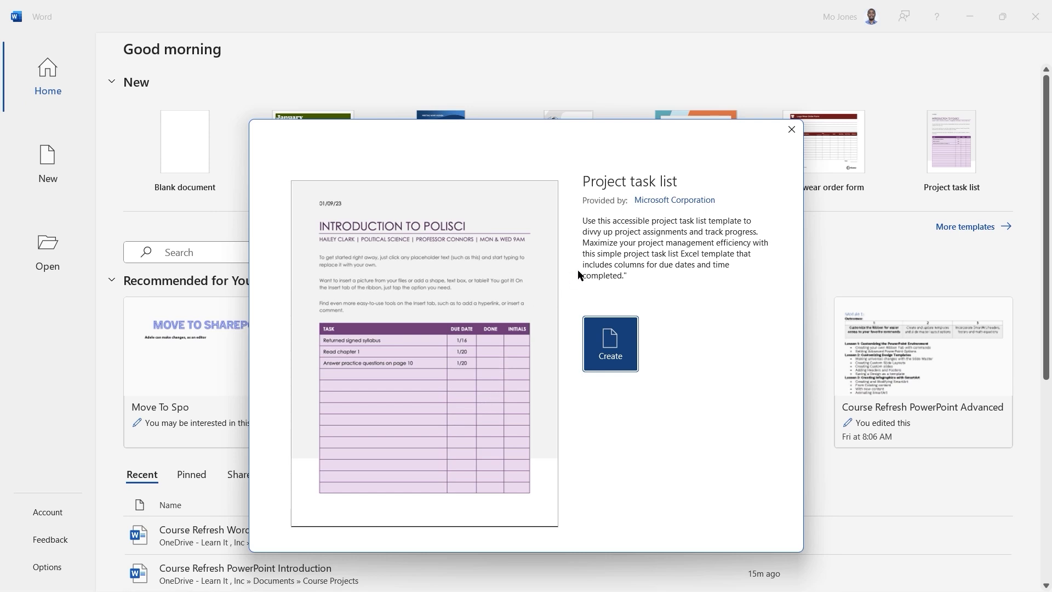
click(793, 131)
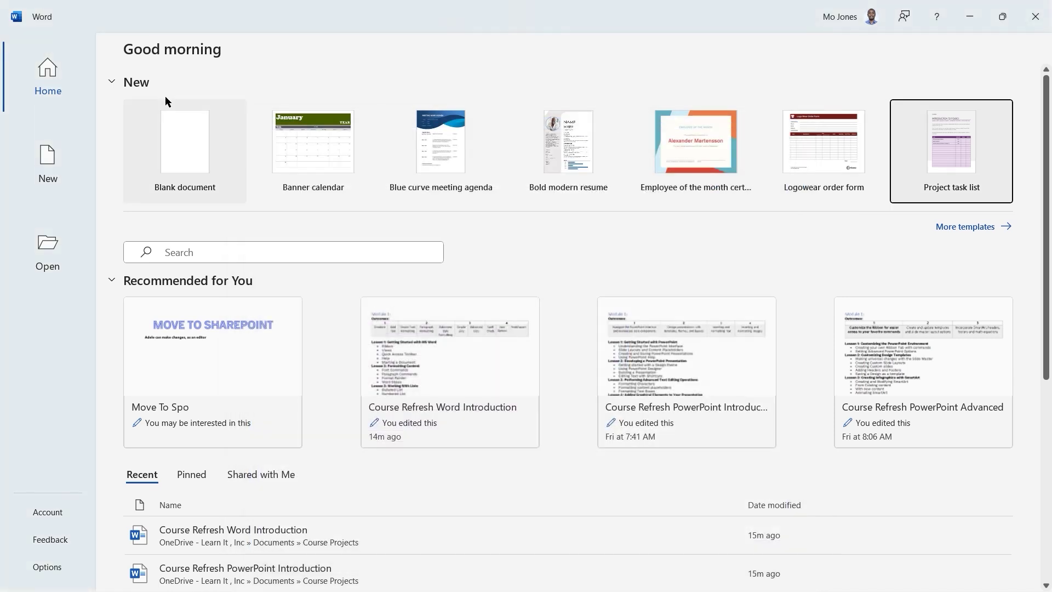
Create a new document from the Big wave letterhead template in the online template collection.
click(48, 165)
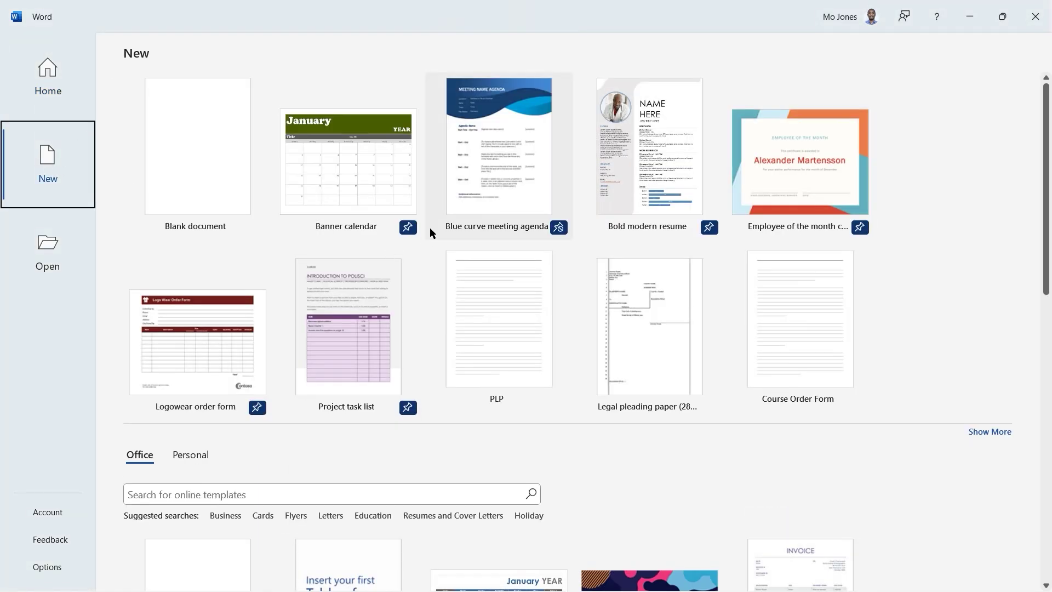
scroll(430, 229, down, 3)
scroll(430, 228, down, 5)
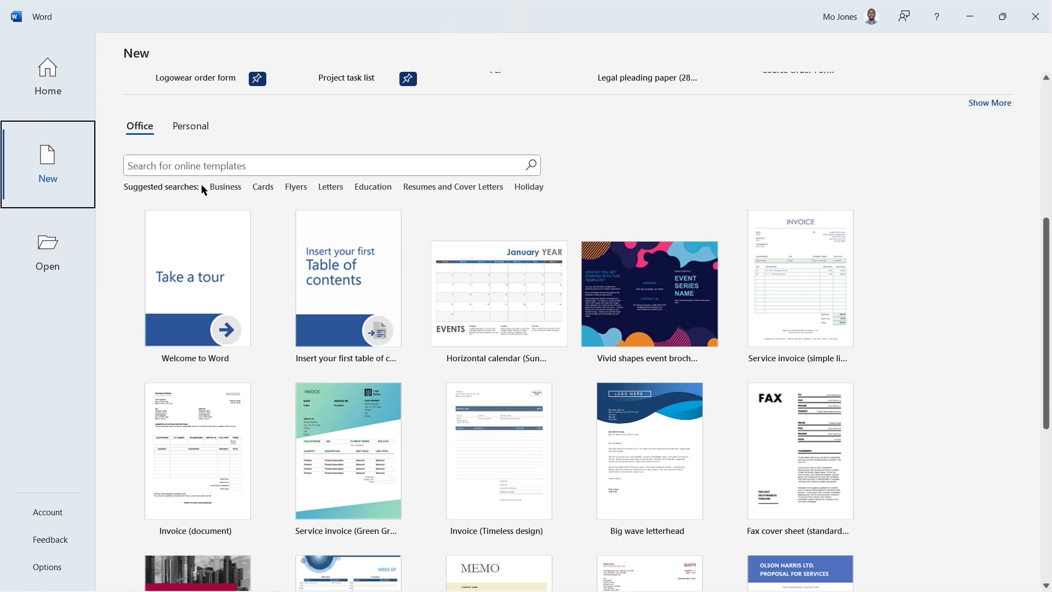
scroll(202, 185, down, 1)
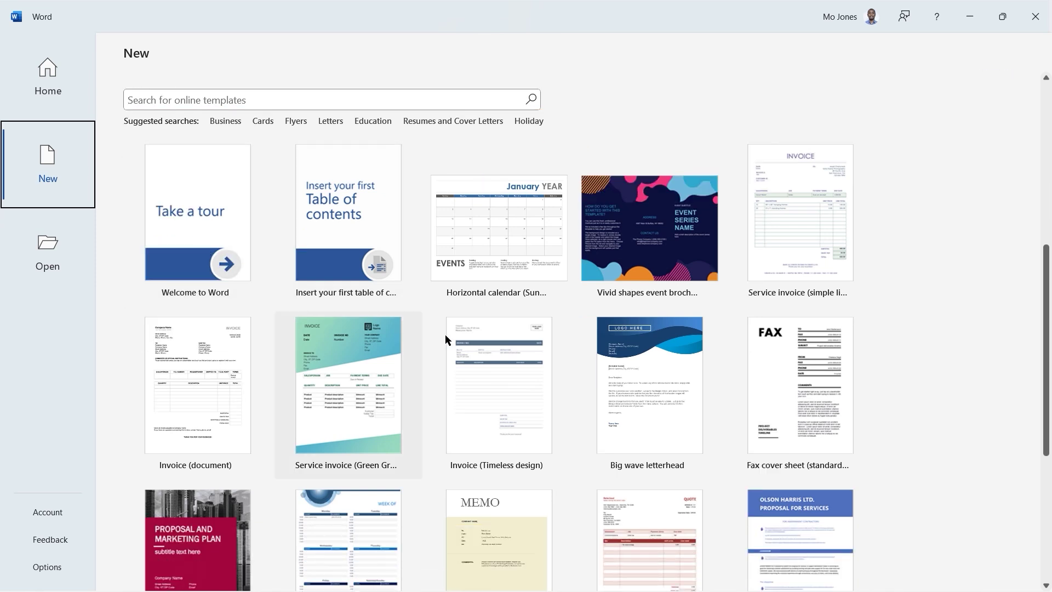
click(658, 395)
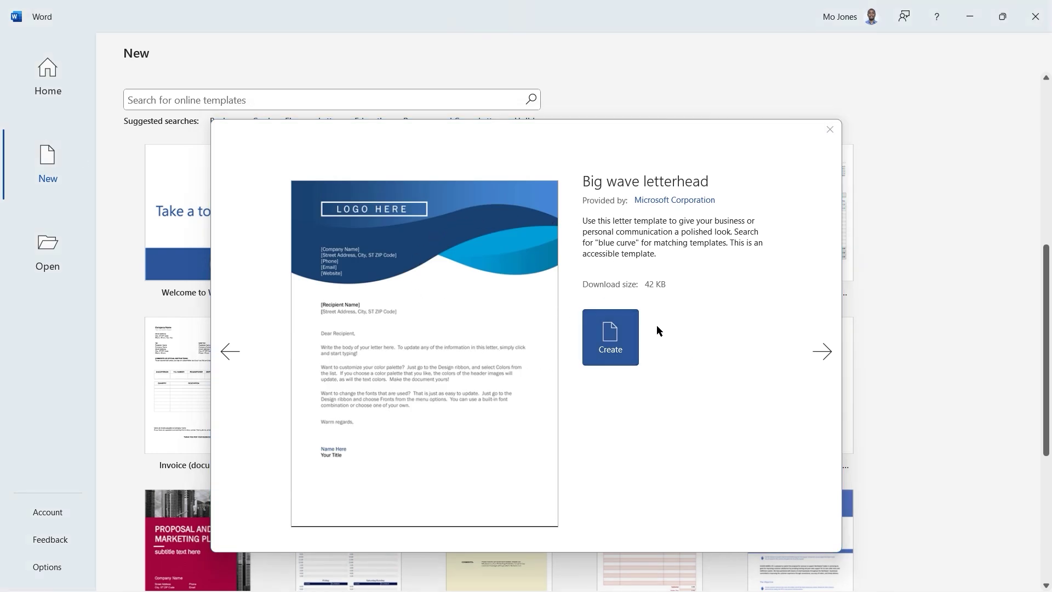
click(610, 340)
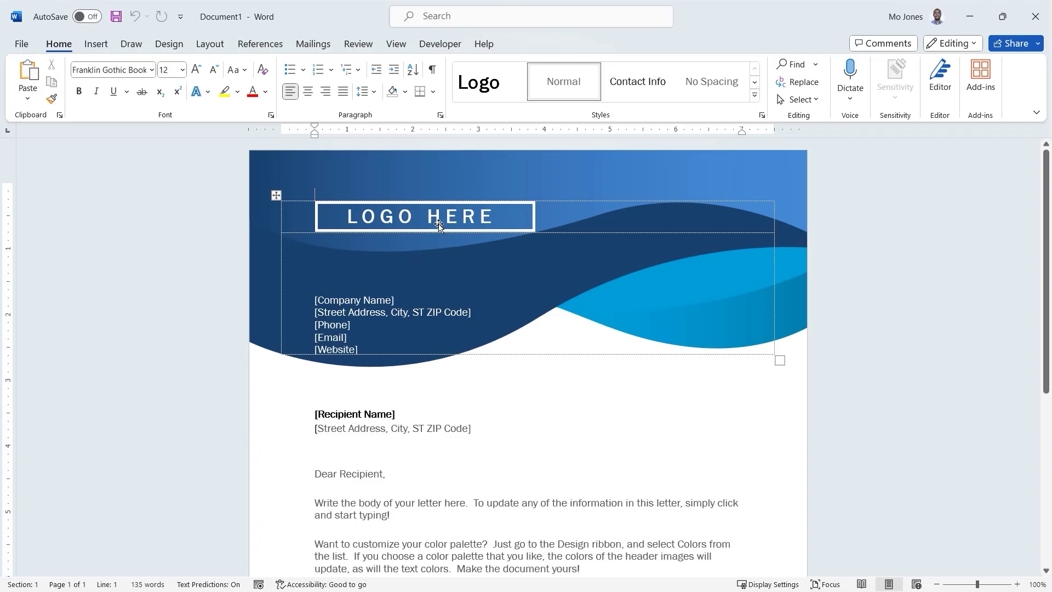
Examine the letterhead's layout from logo to signature block and select the recipient name placeholder.
scroll(438, 227, down, 3)
scroll(438, 227, down, 10)
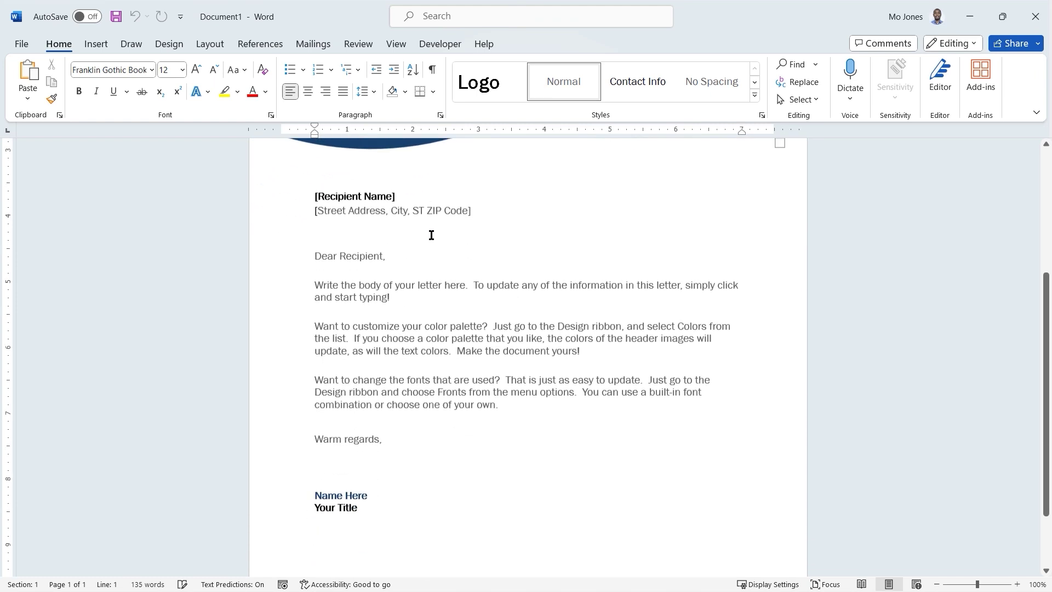
scroll(431, 237, up, 10)
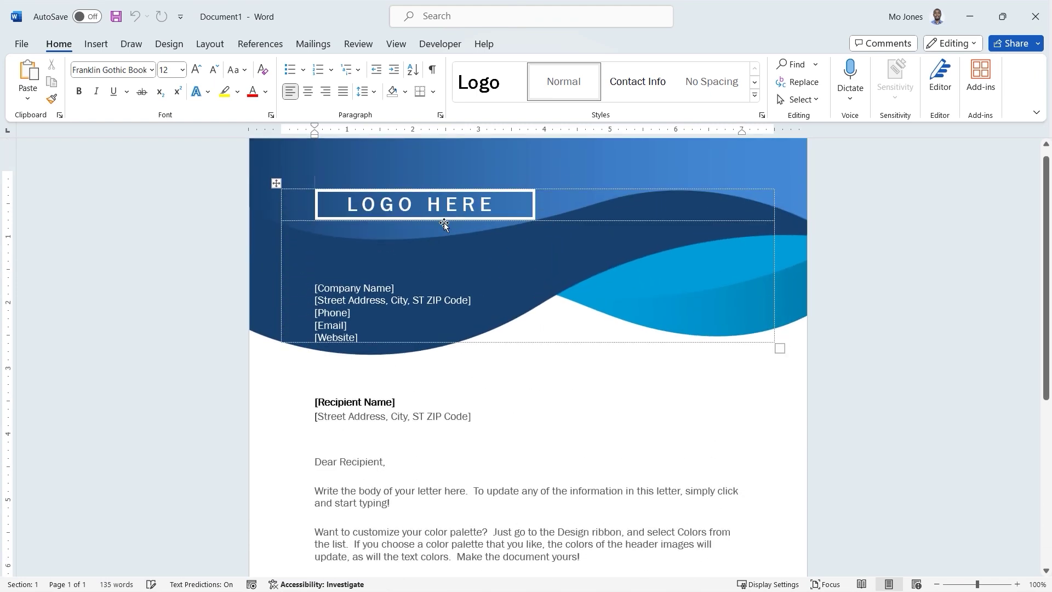
click(336, 403)
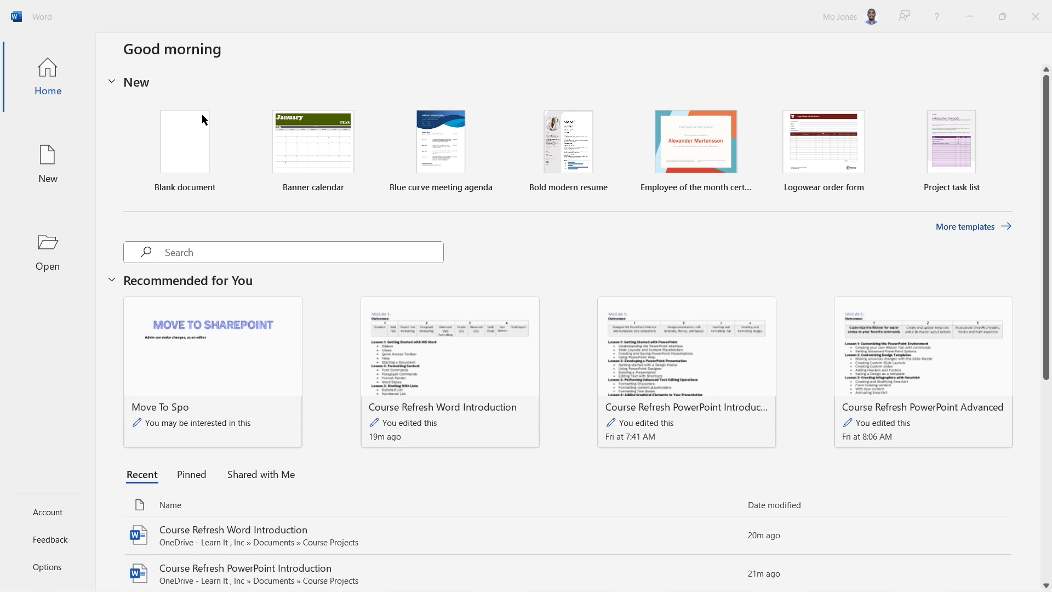
Create a new blank document from the start screen.
click(270, 69)
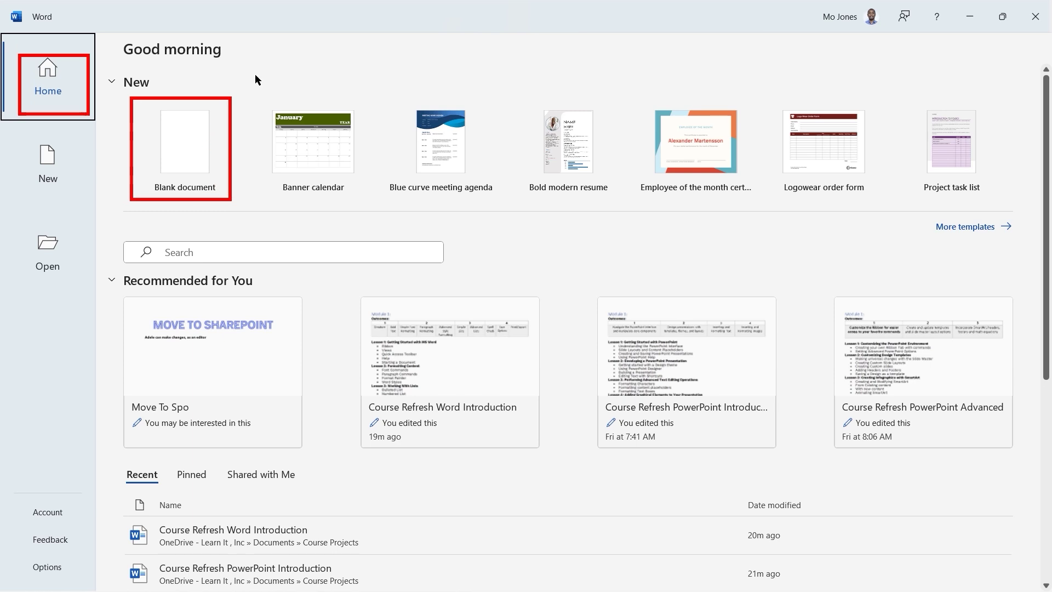
click(187, 158)
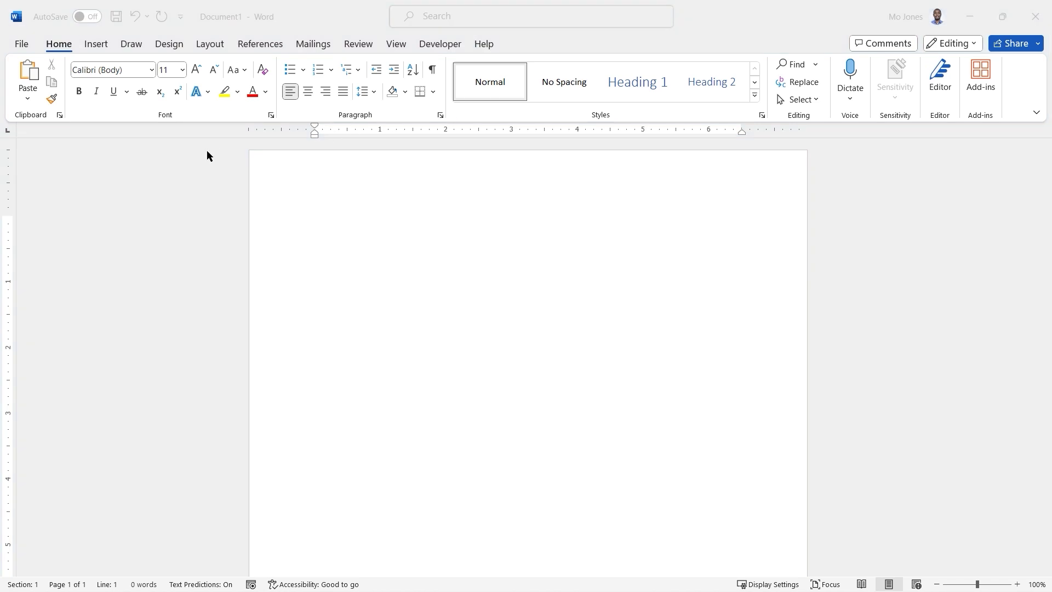
click(183, 177)
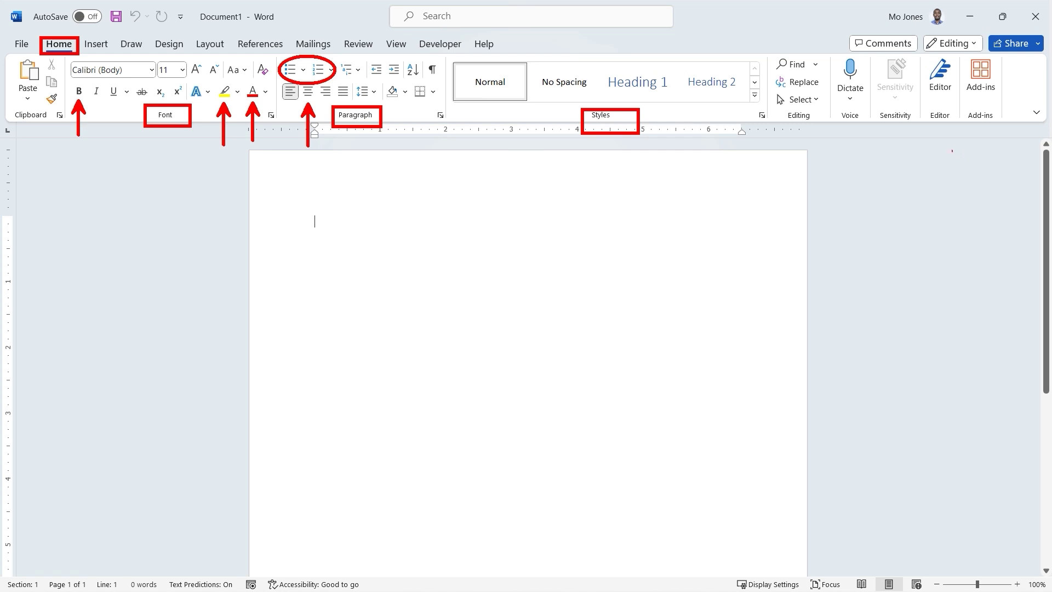
drag(941, 130, 940, 193)
key(Escape)
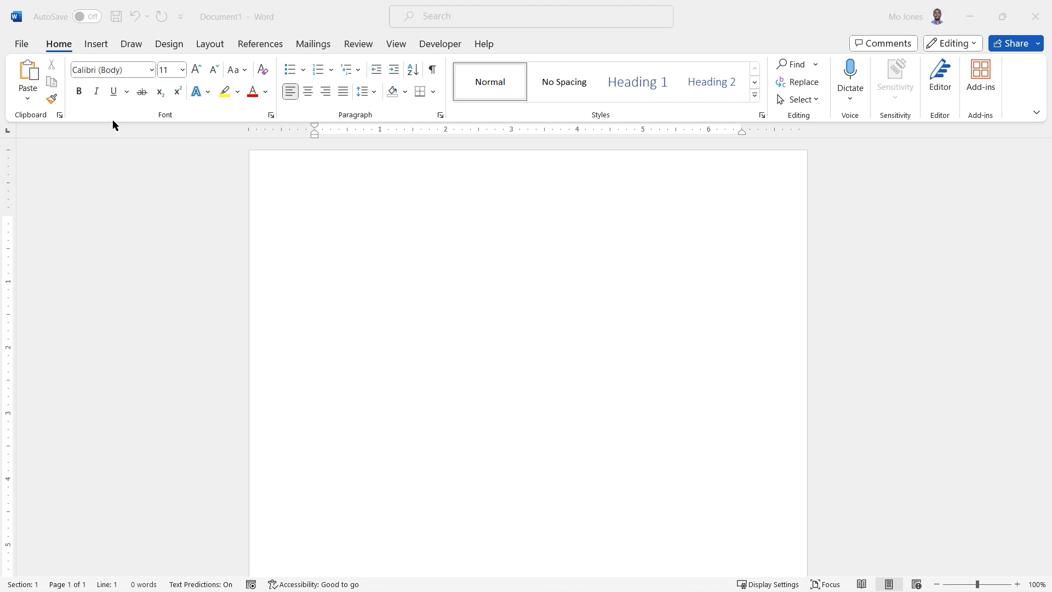
Look over the insert, design and page layout commands, including the list of available paper sizes.
click(97, 45)
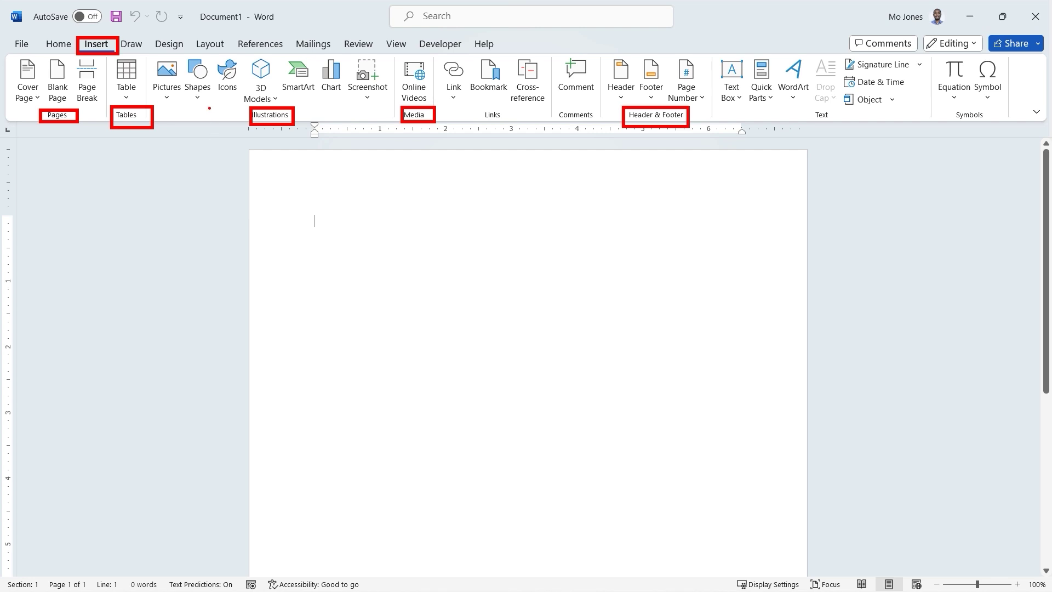
click(170, 48)
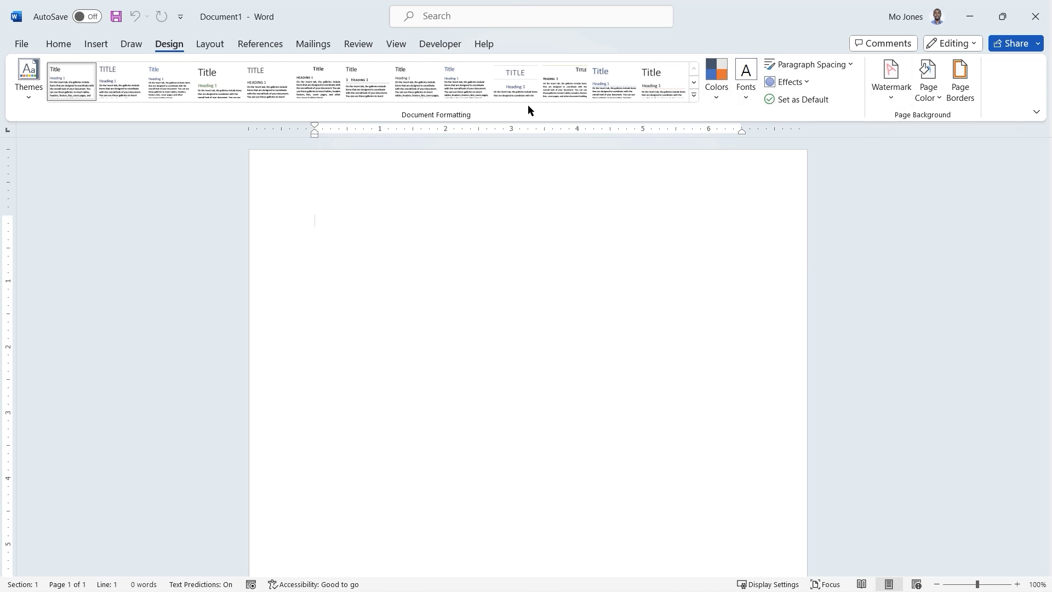
click(209, 45)
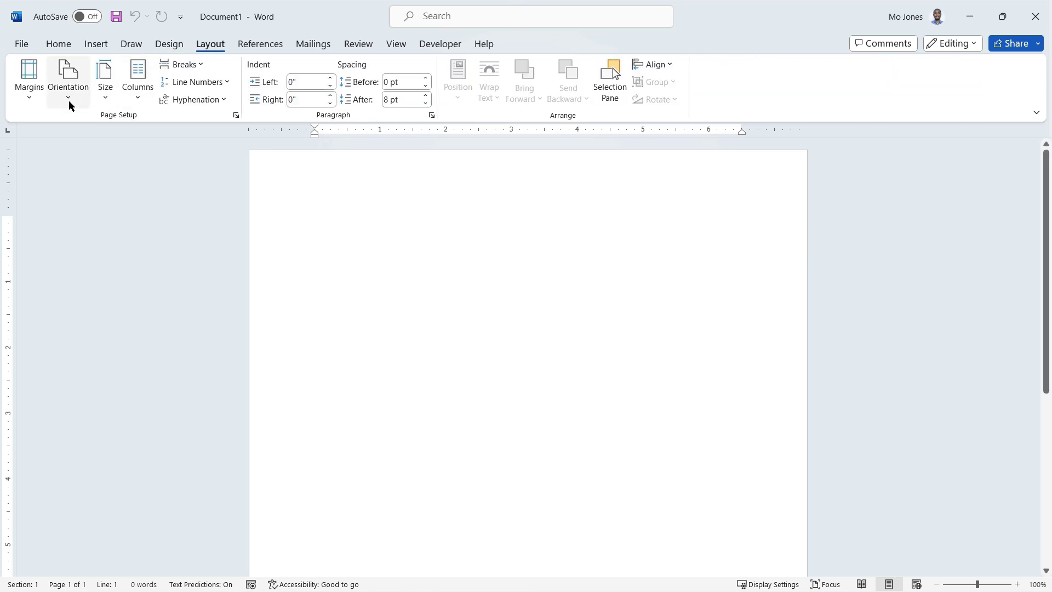
click(105, 99)
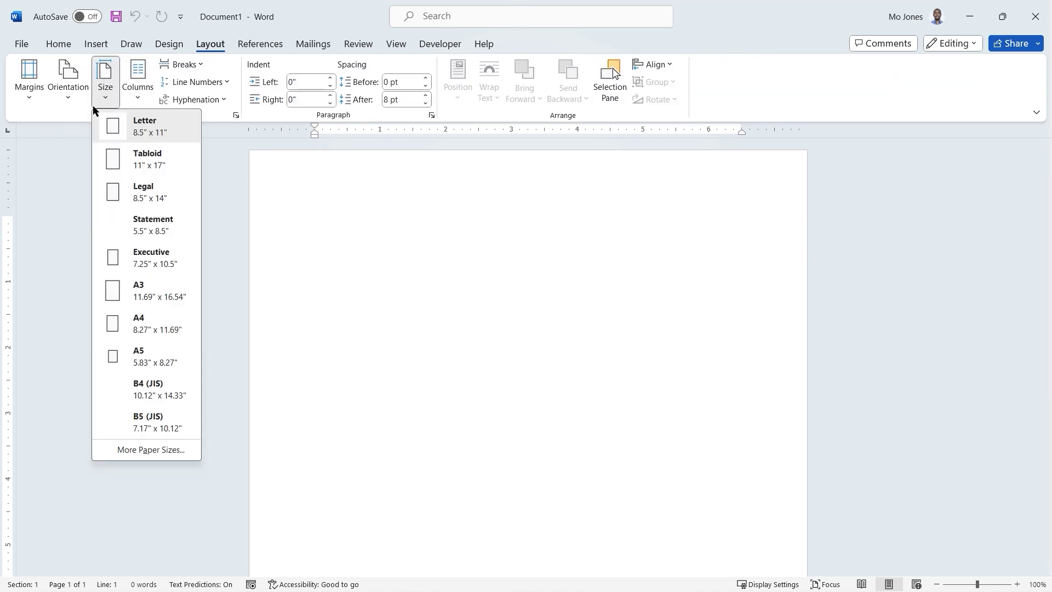
click(68, 117)
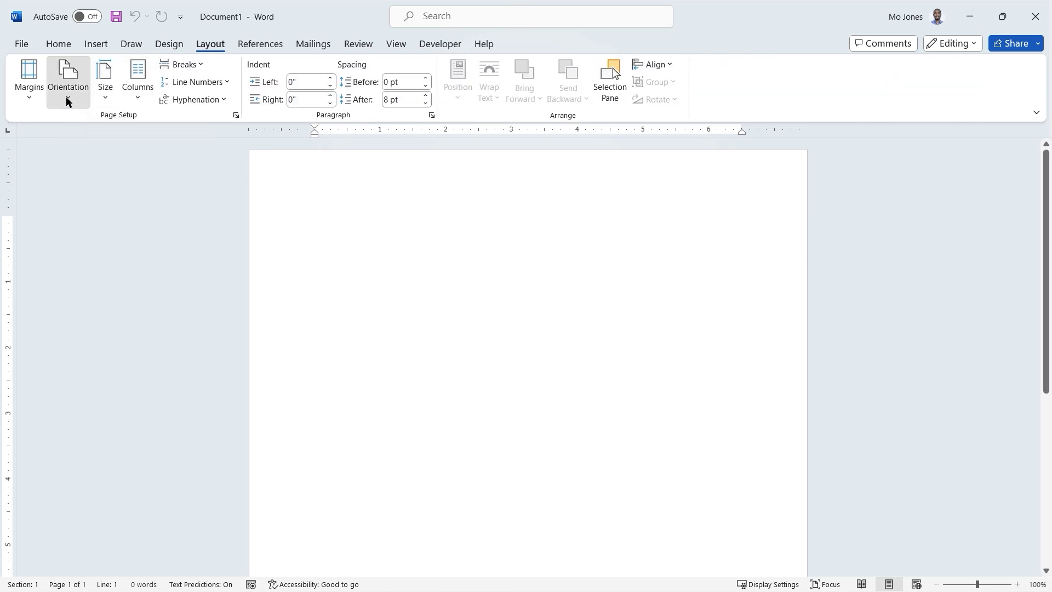
Switch the blank page's orientation to landscape and back to portrait.
click(68, 101)
key(Escape)
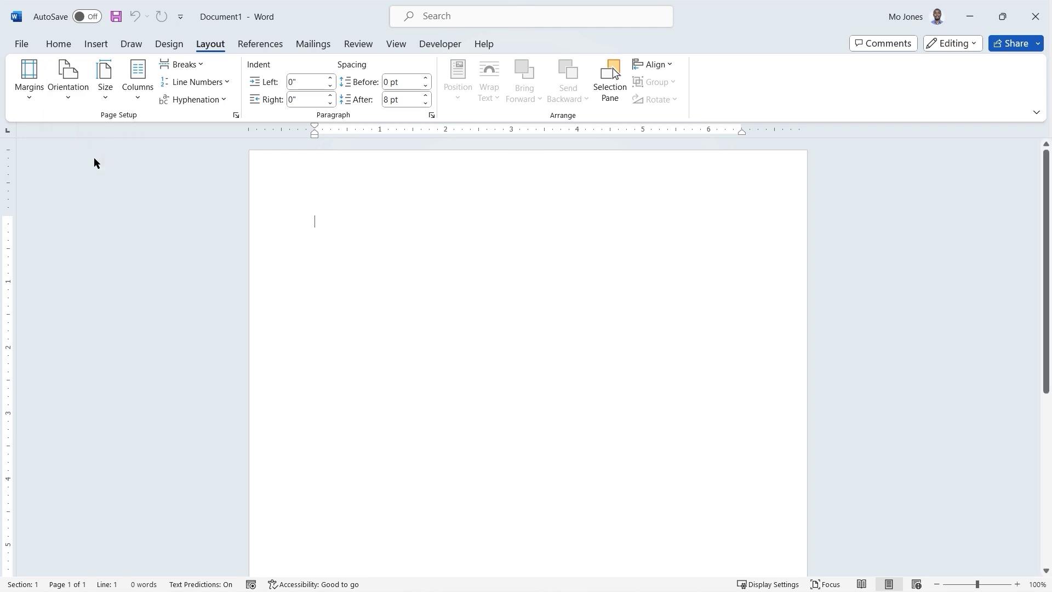
click(68, 102)
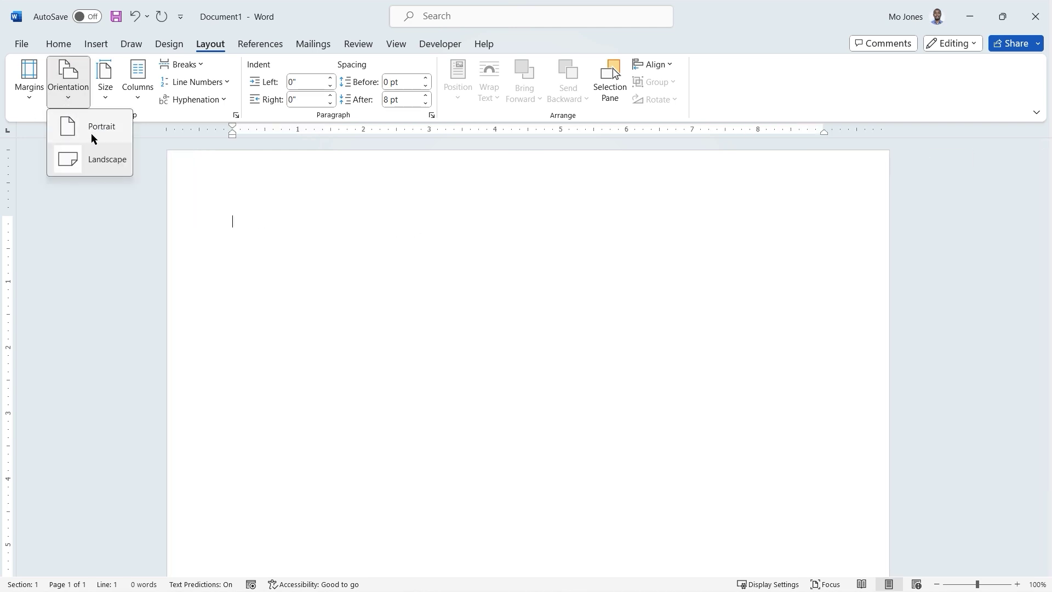
click(91, 133)
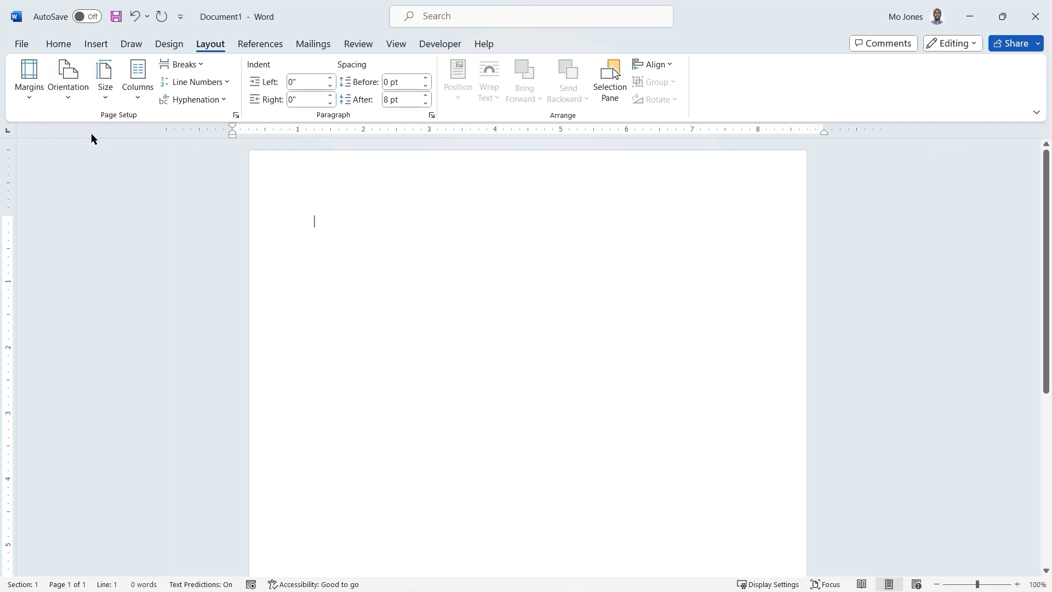
Examine which commands are offered for references, proofing and review, styles, inserting, drawing, design and layout.
click(269, 46)
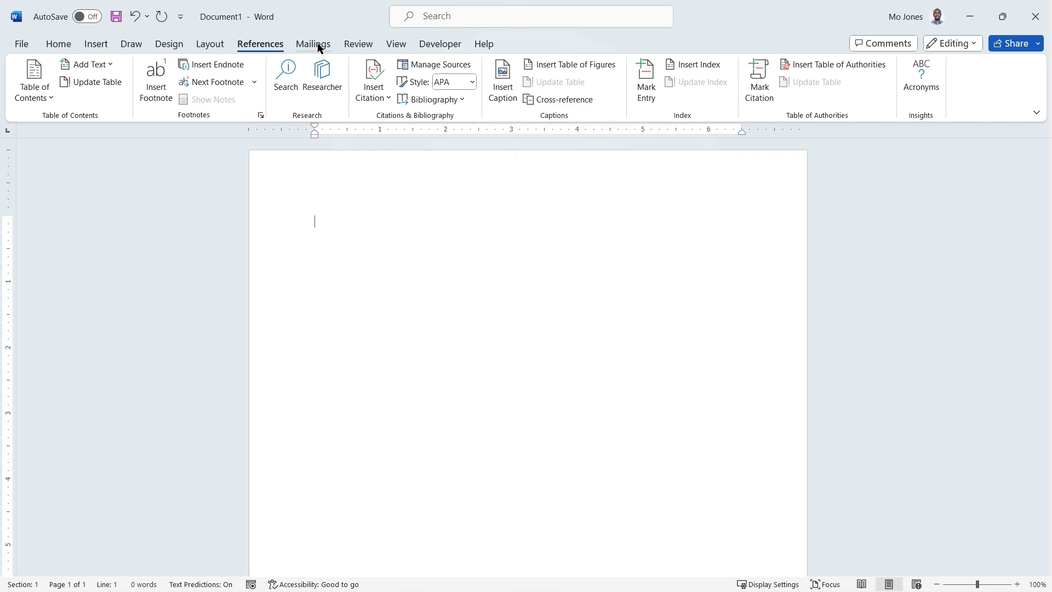
click(360, 46)
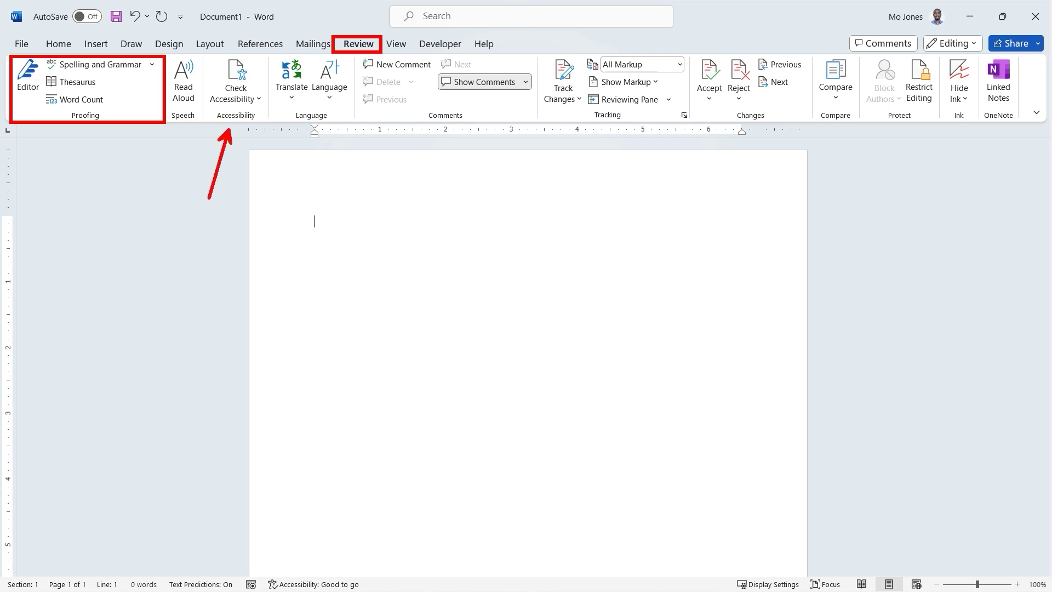
click(64, 44)
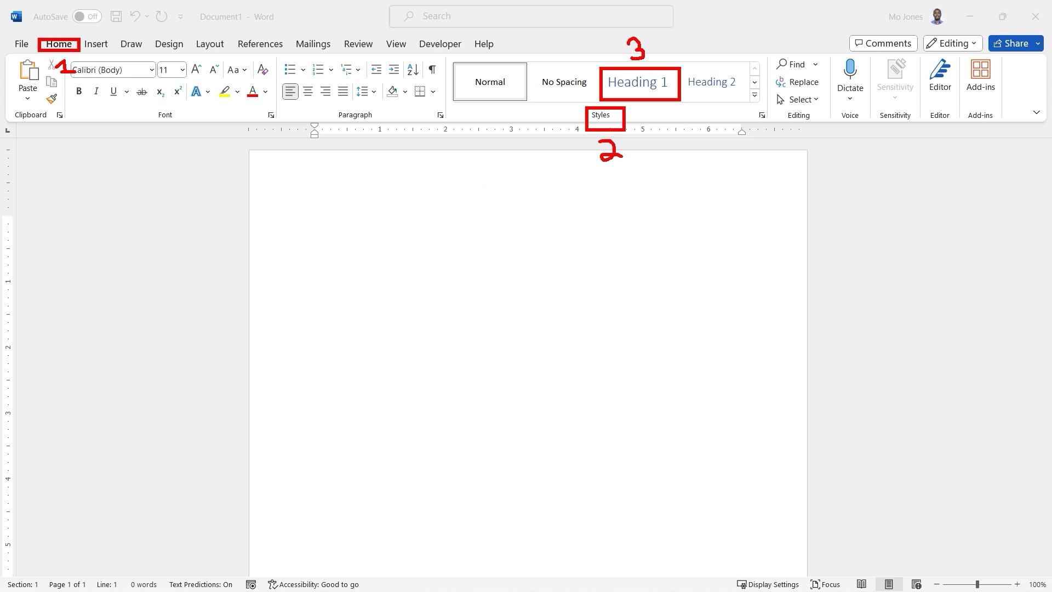
click(98, 45)
click(132, 45)
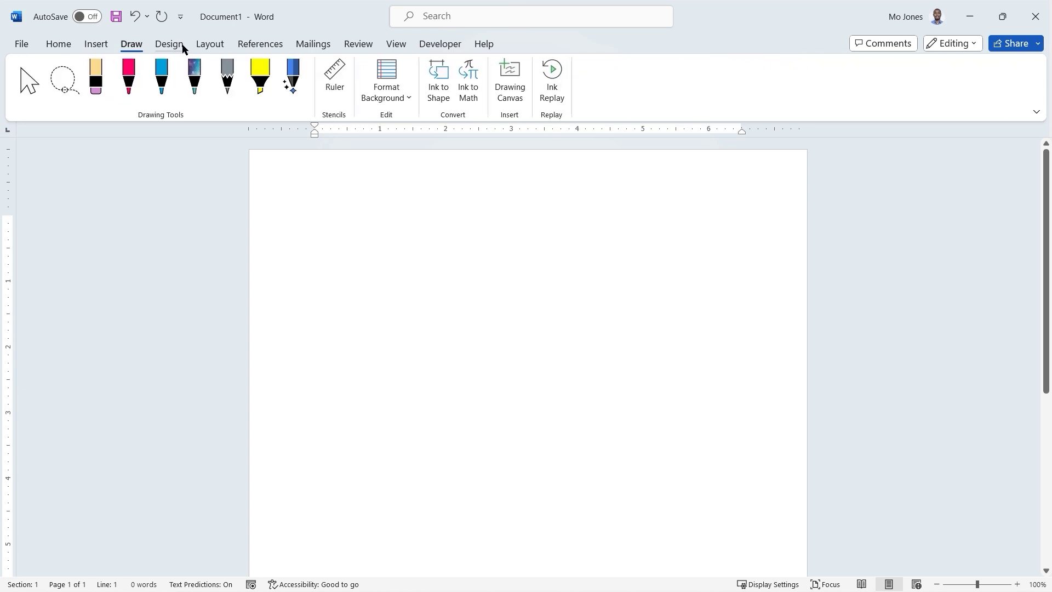
click(178, 45)
click(215, 45)
click(260, 47)
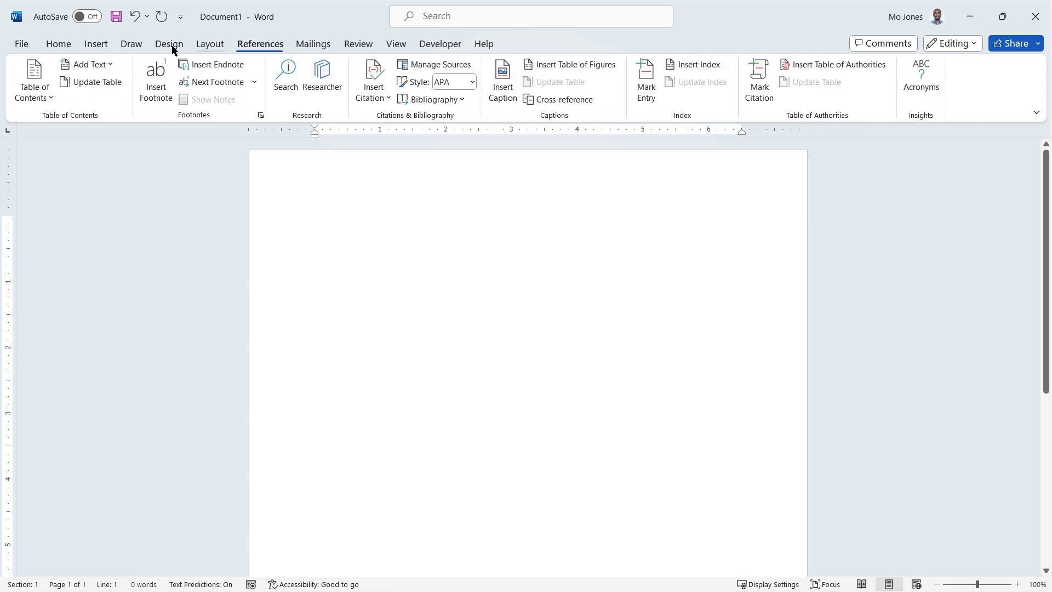
click(62, 46)
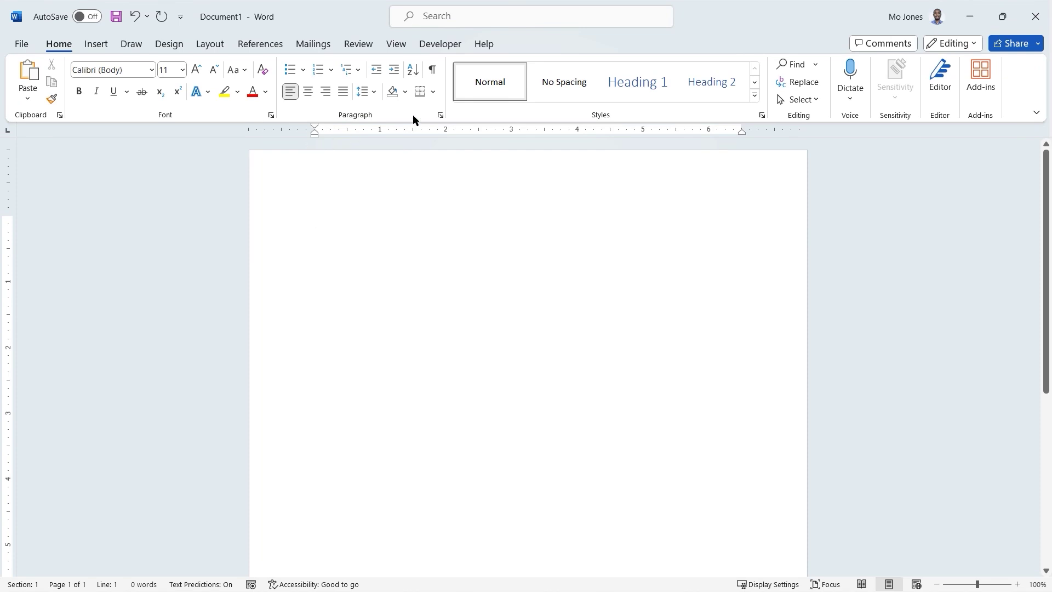
Open the built-in Help to browse its topics.
click(486, 44)
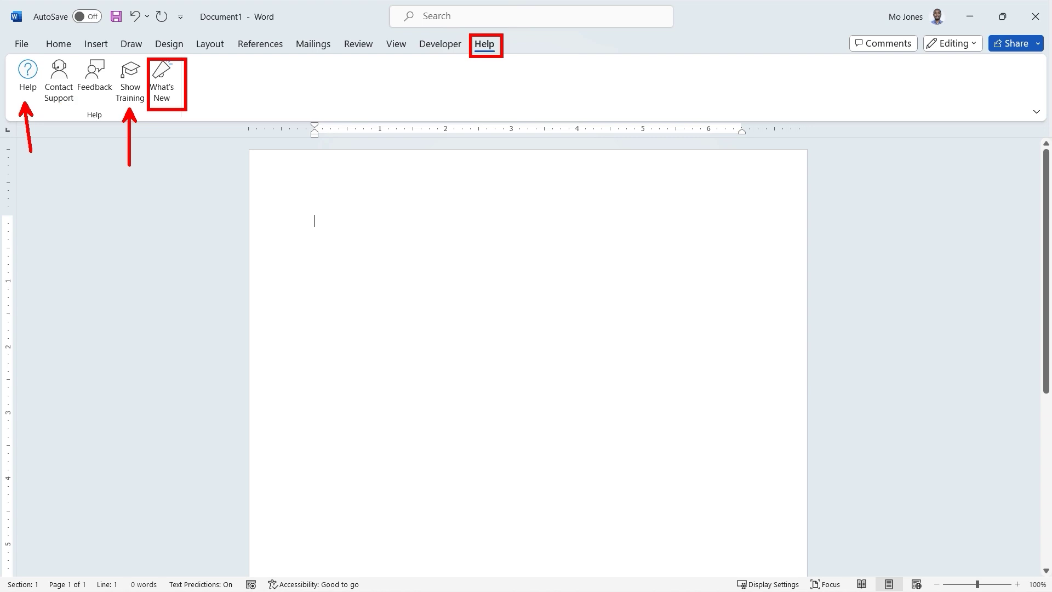
click(28, 77)
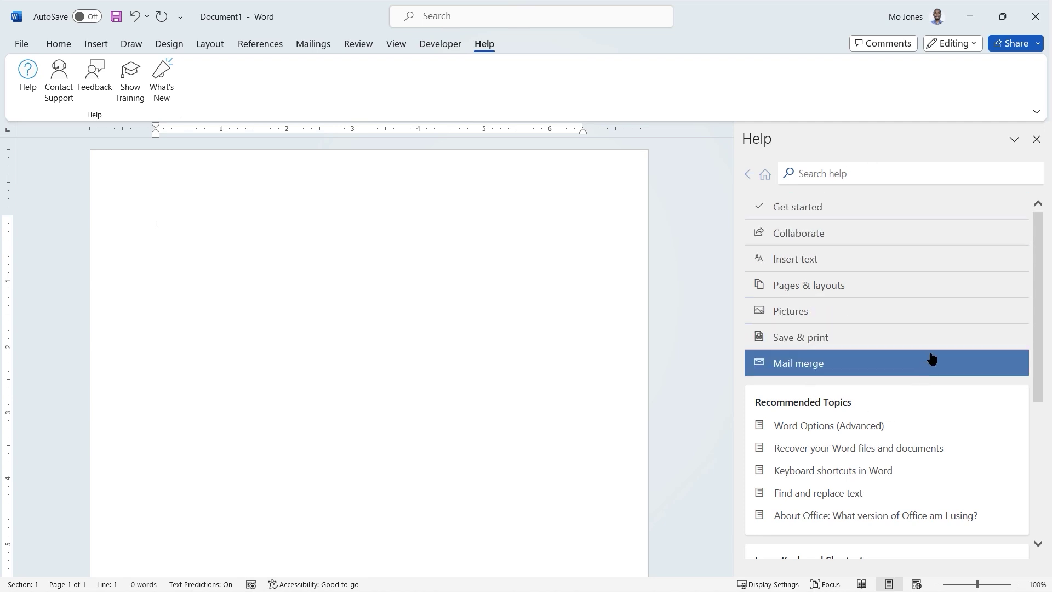
Search the Help topics for "zoom".
click(864, 173)
text(zoom)
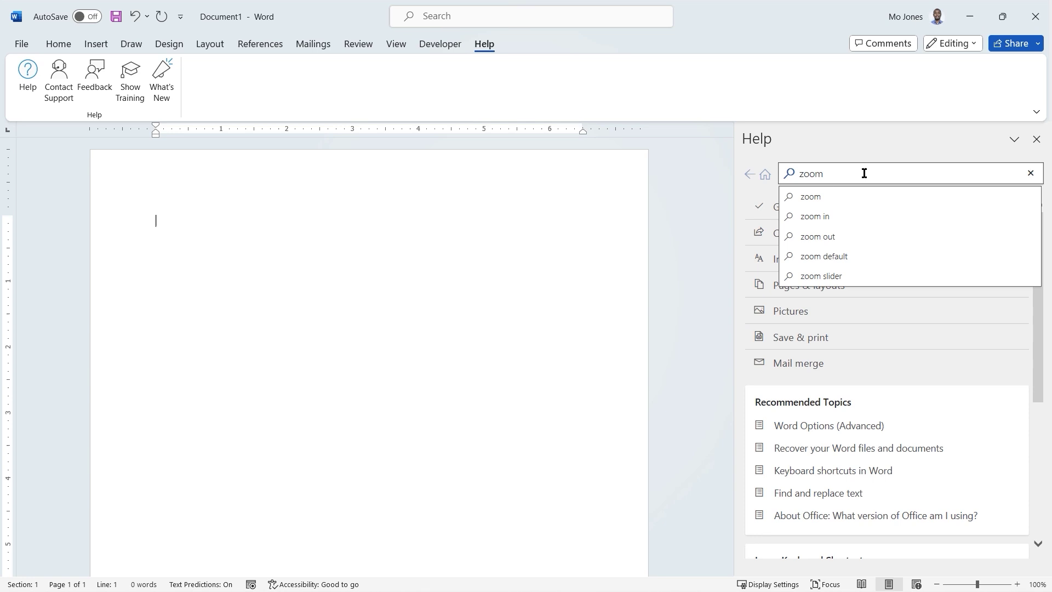
key(Return)
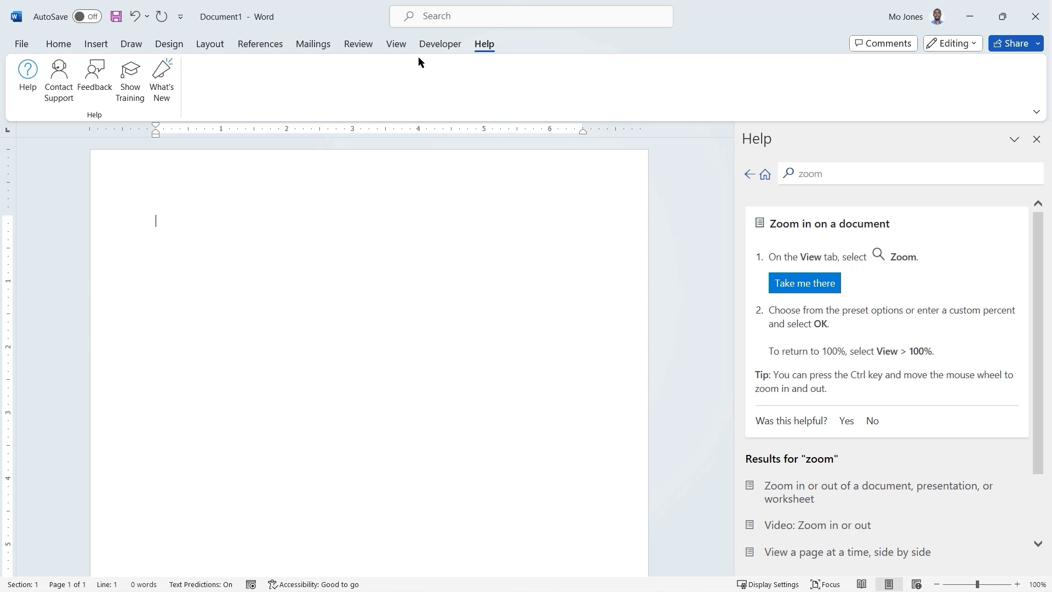
Zoom the blank document to 200% and return it to 100%.
click(397, 43)
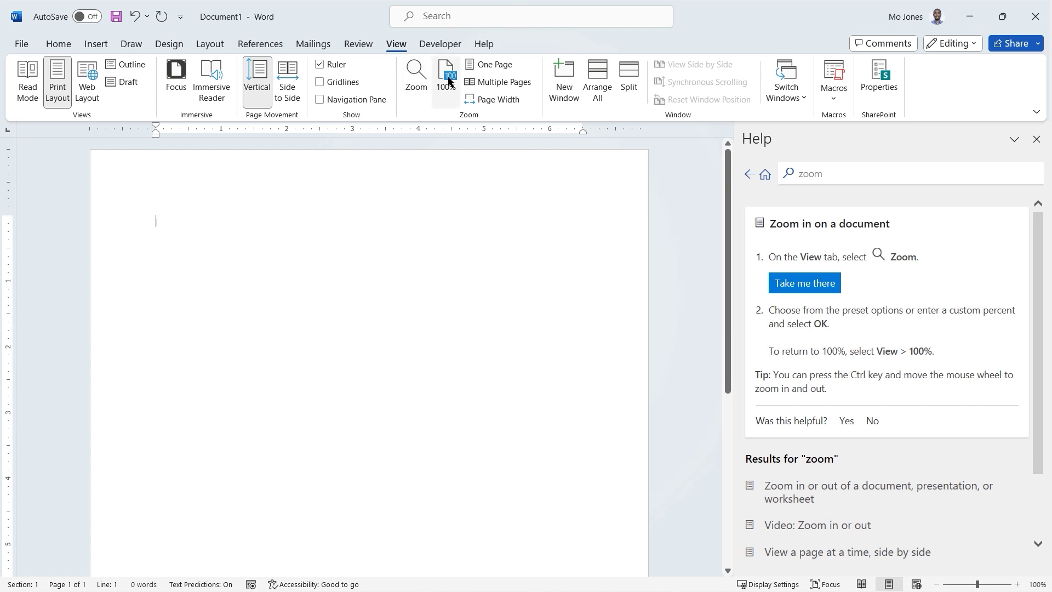
click(416, 77)
click(444, 263)
click(499, 339)
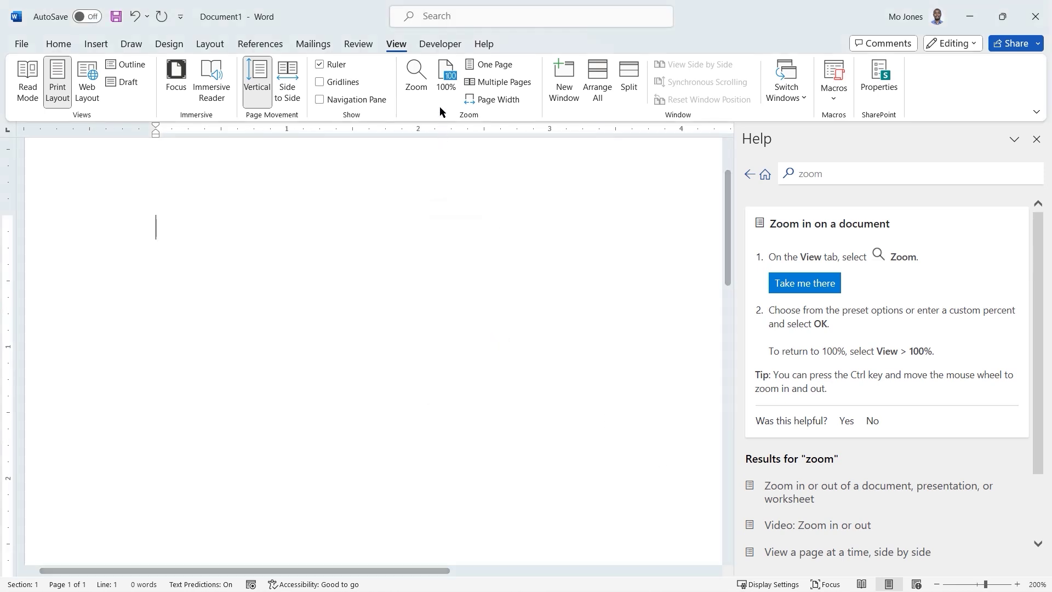
click(444, 75)
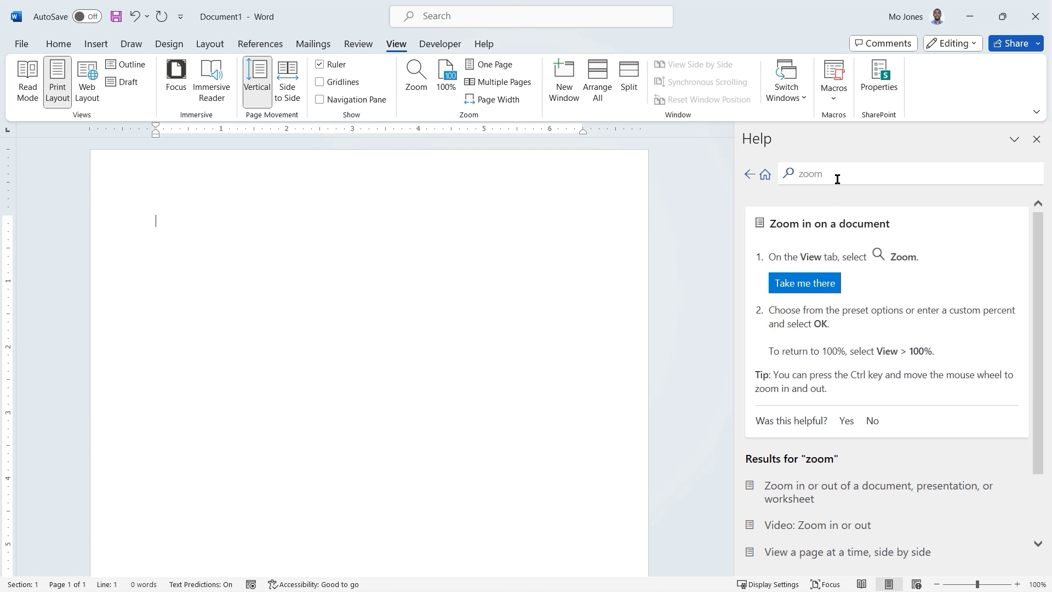
Look at the "Video: Zoom in or out" topic in the Help results and close Help.
click(485, 44)
click(34, 90)
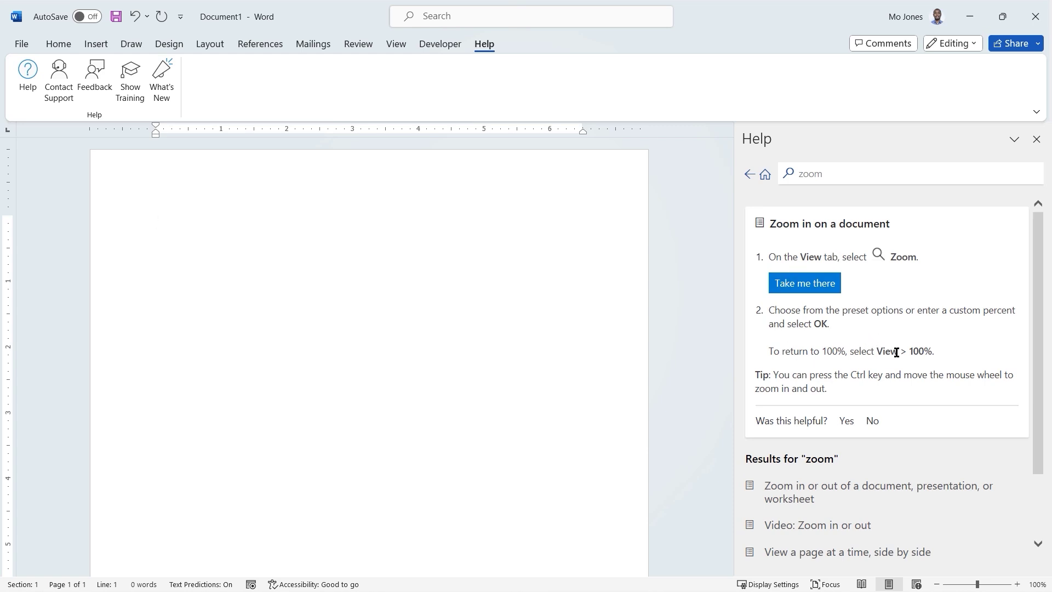
scroll(929, 350, down, 2)
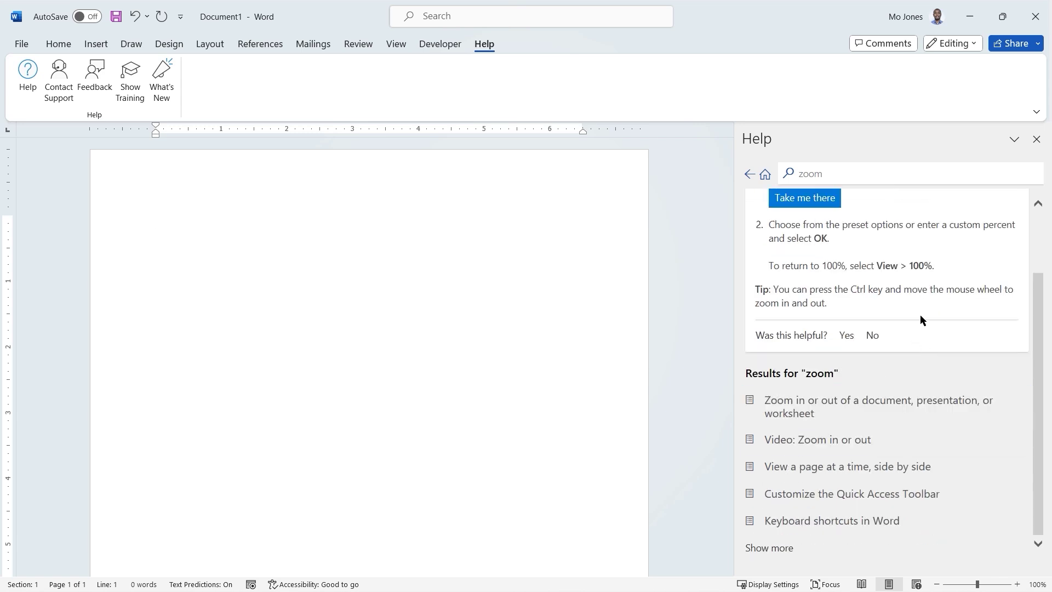
click(831, 442)
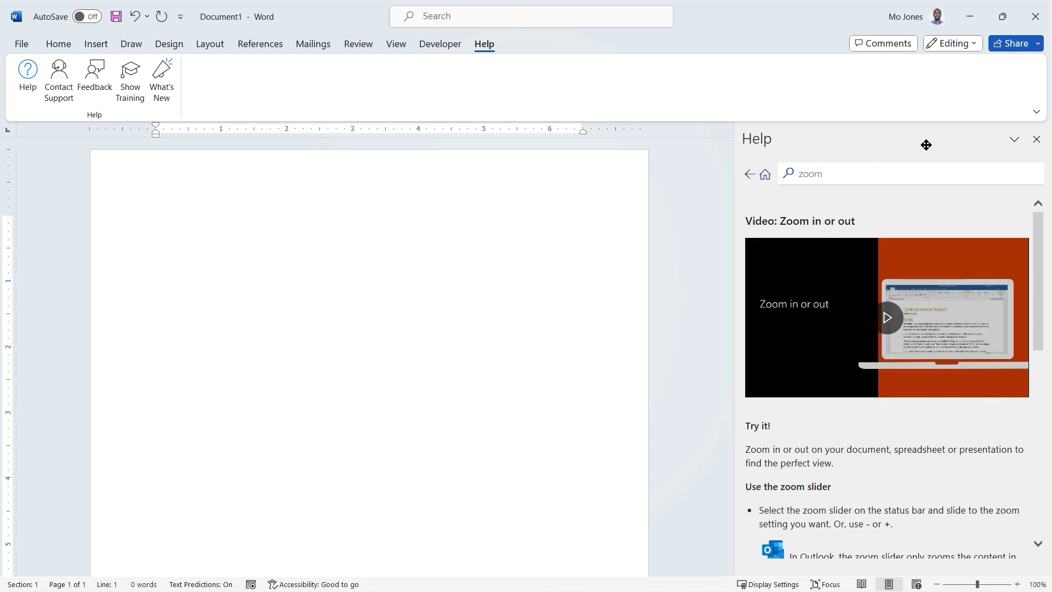
click(1037, 140)
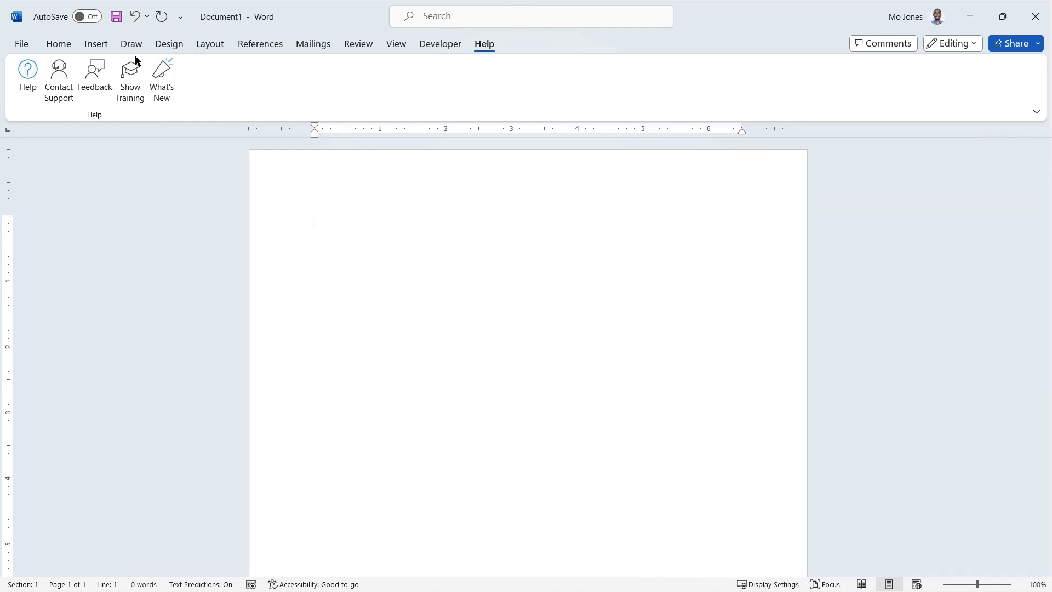
Show the blank document in Outline view and close that view again.
click(59, 45)
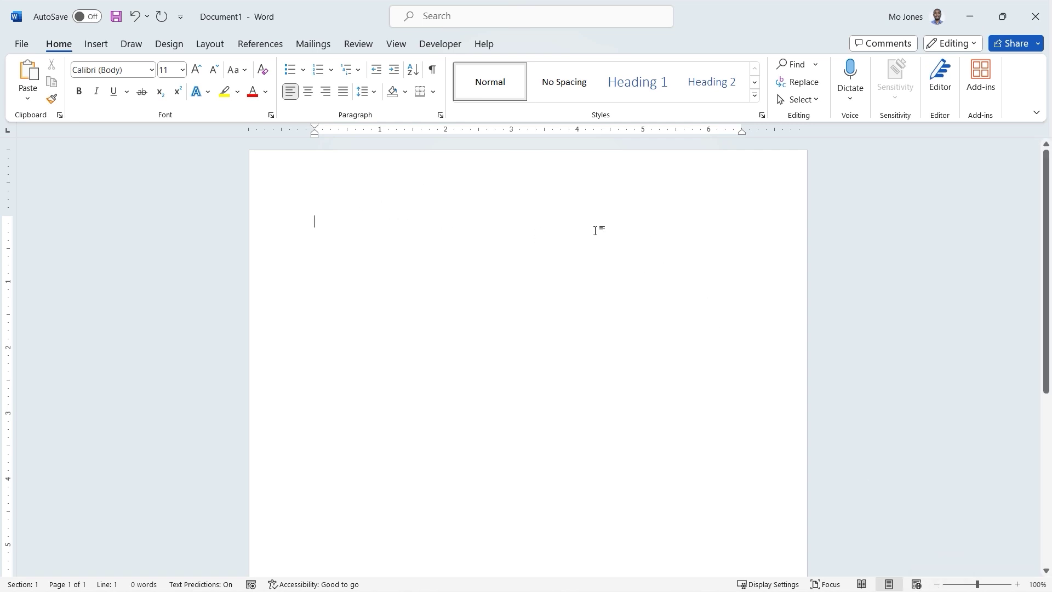
click(397, 45)
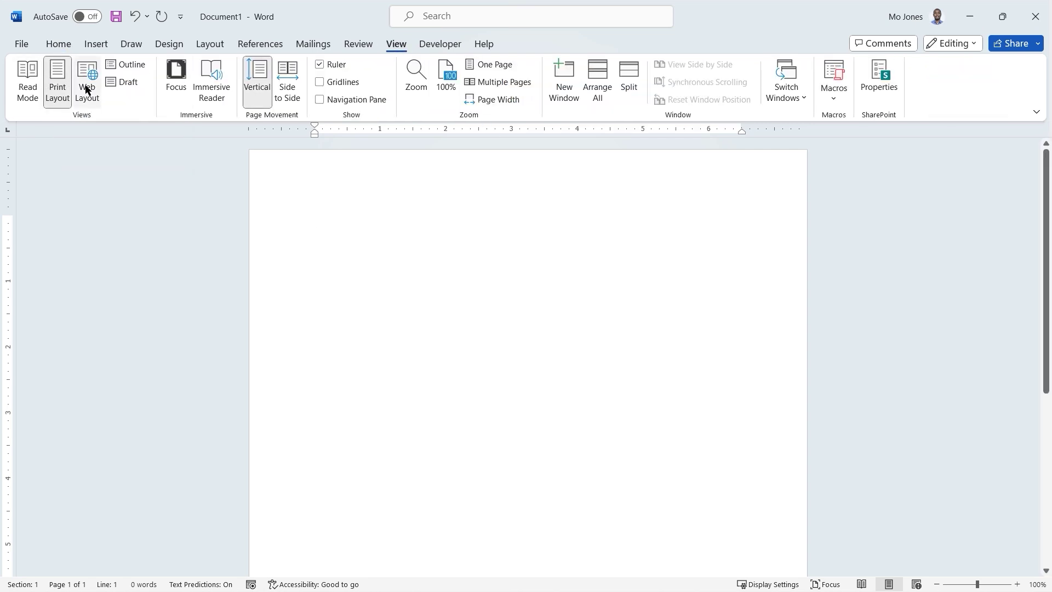
click(130, 66)
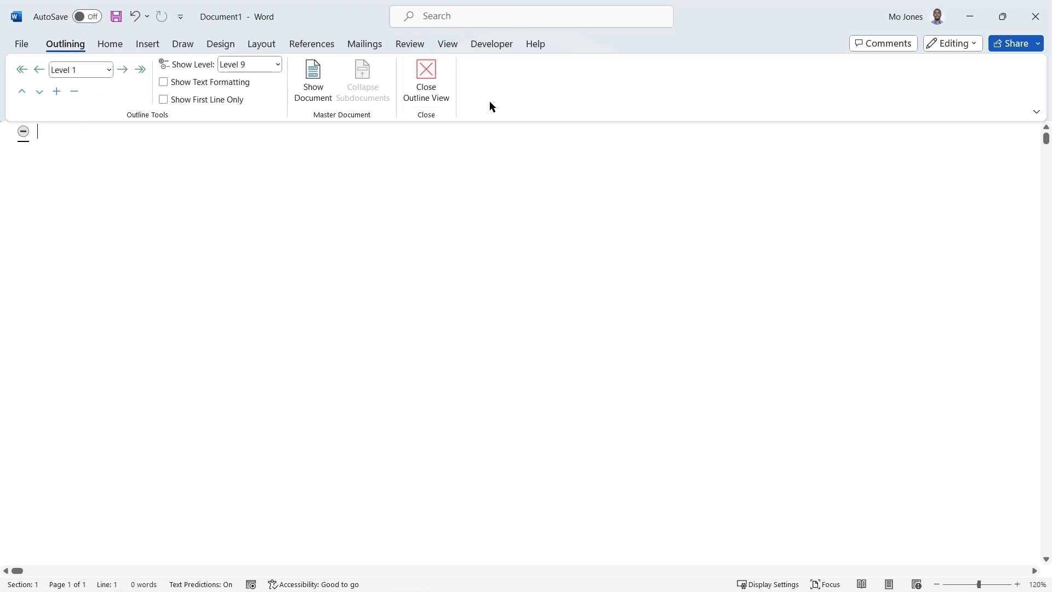
click(426, 83)
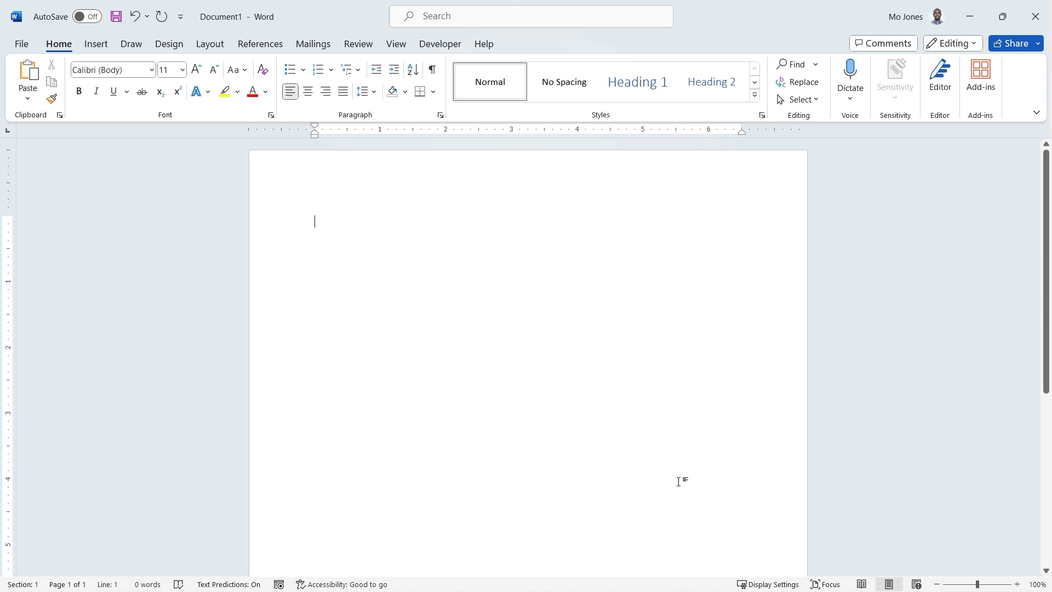
Enter "Add text" partway down the blank page near its right margin and delete it again.
double_click(664, 468)
text(Add text)
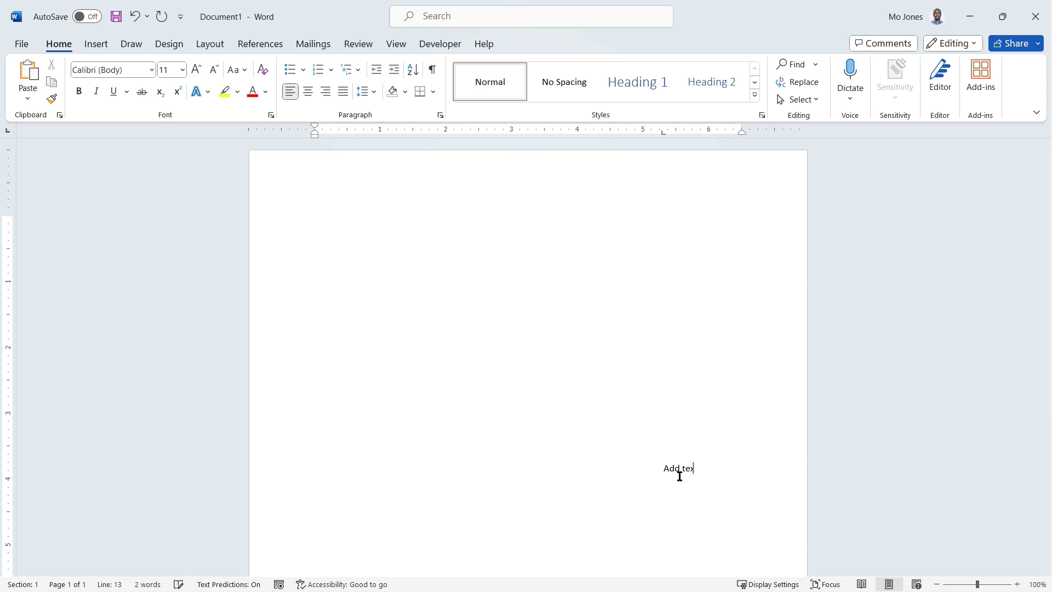
key(BackSpace)
key(BackSpace)
key(BackSpace)
key(BackSpace)
key(BackSpace)
key(BackSpace)
key(BackSpace)
key(BackSpace)
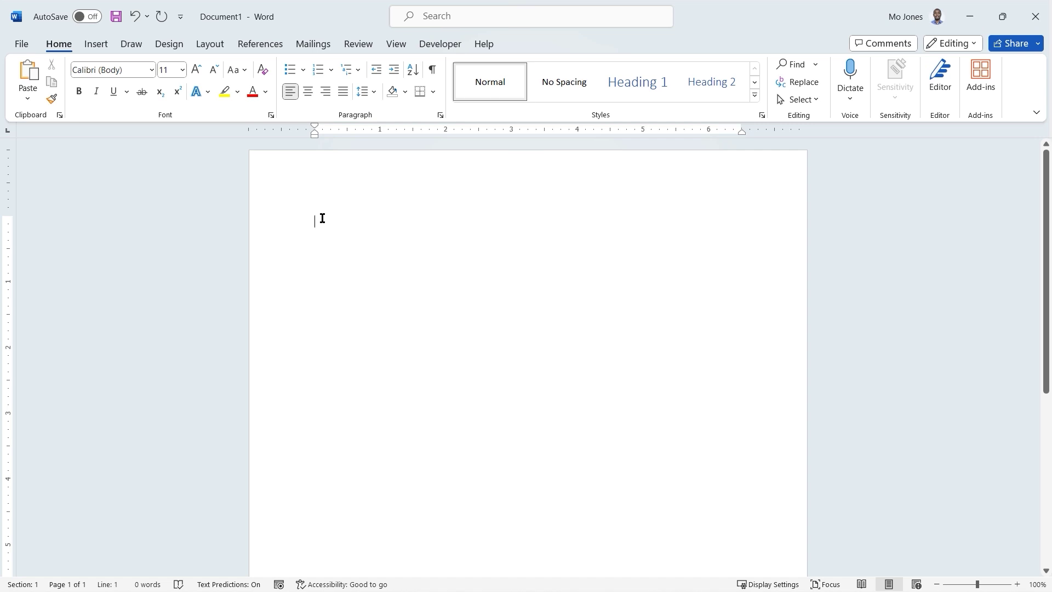
Enter "Title: Word Introduction" as the first line of the document.
mouse_move(294, 221)
mouse_down()
mouse_move(286, 271)
mouse_move(297, 269)
mouse_move(285, 285)
mouse_move(305, 288)
mouse_up()
text(Th)
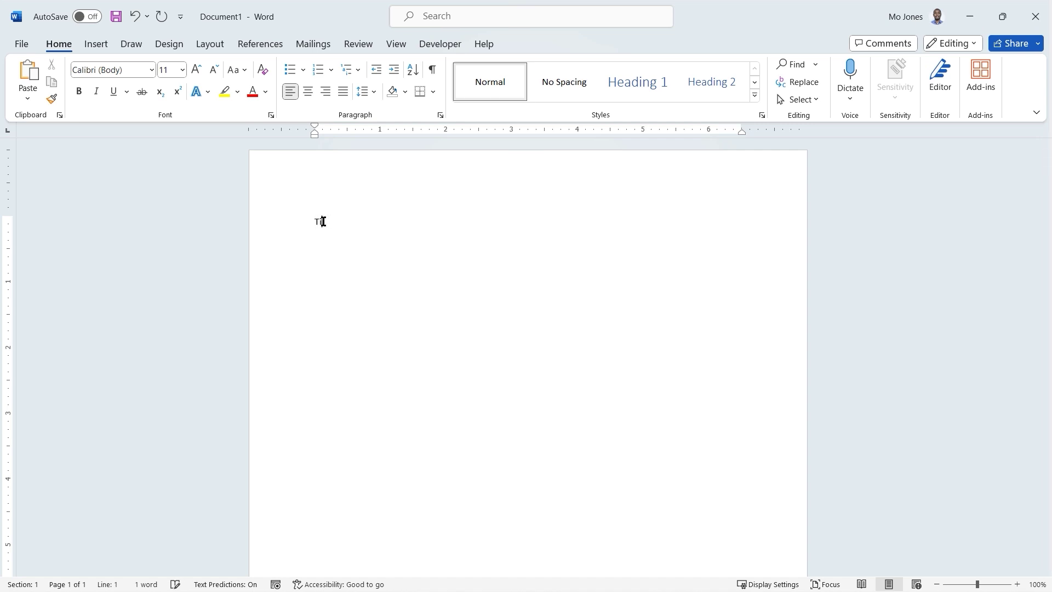
text(tle: Word Intro)
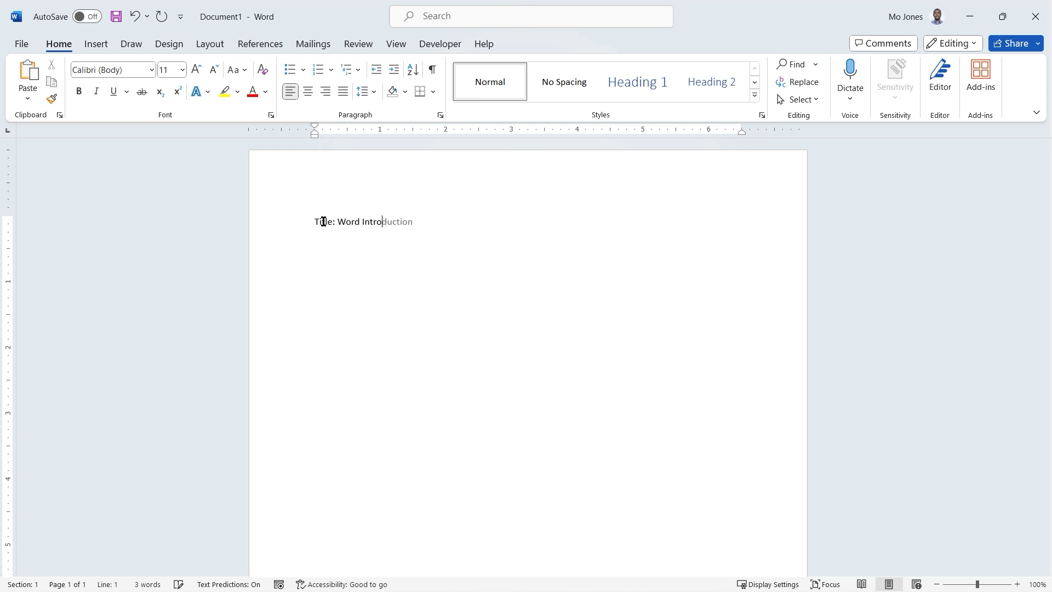
key(Tab)
Add the line "Lesson 1" below the title, followed by the line "Start Screen, Ribbon, Help and tools".
text(Lesson 1 )
text(Start )
text(Scr)
text(een, )
text(Rib)
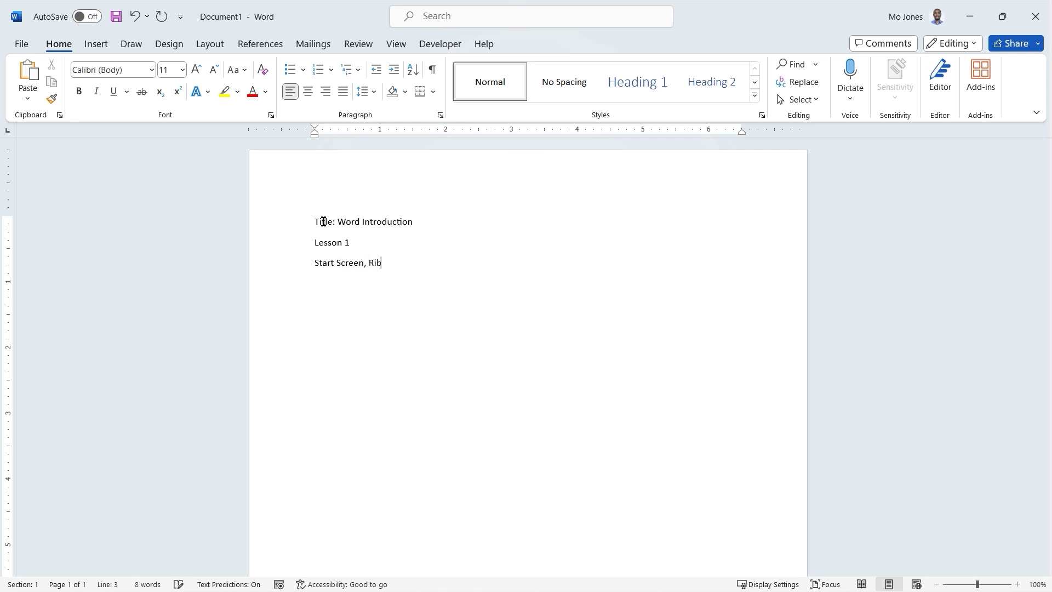
text(bon, Help)
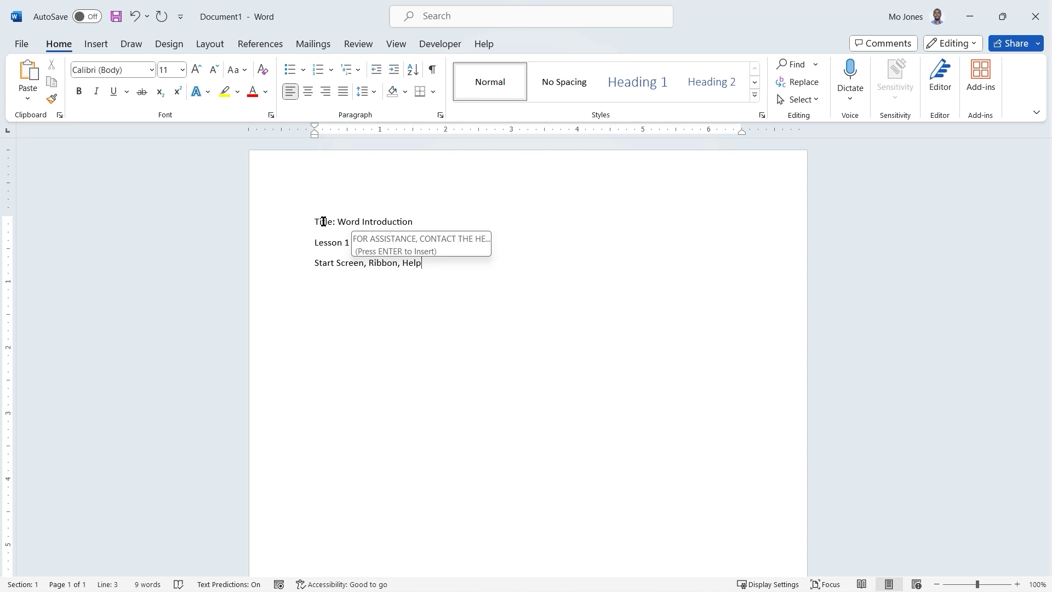
text( and tools)
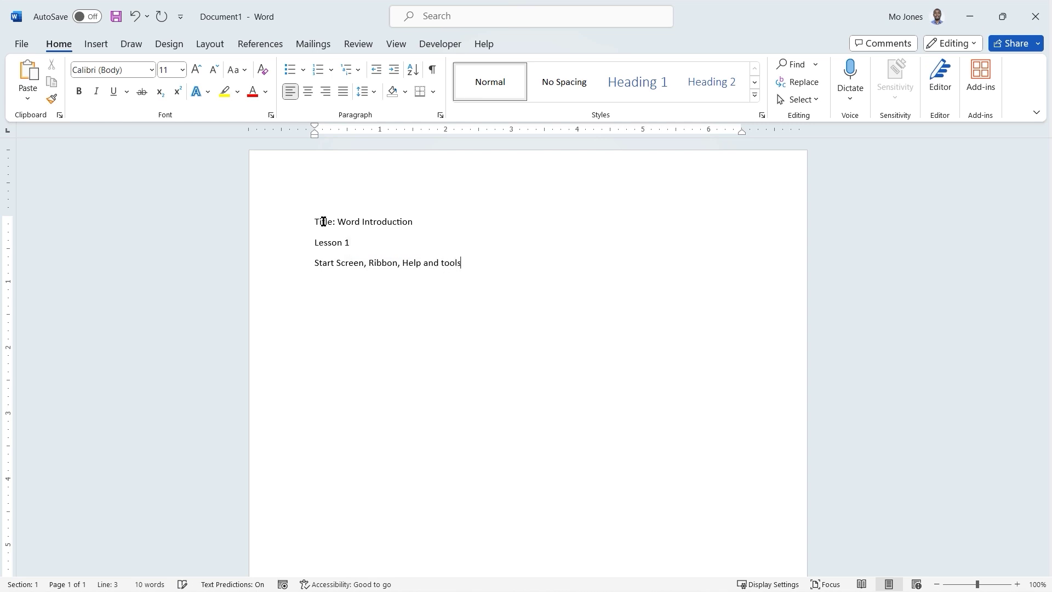
Add the line "Lesson 2", followed by the line "Adding and Formatting Text".
key(Return)
text(Lesson 2)
key(Return)
text(Adding and Formatting Text)
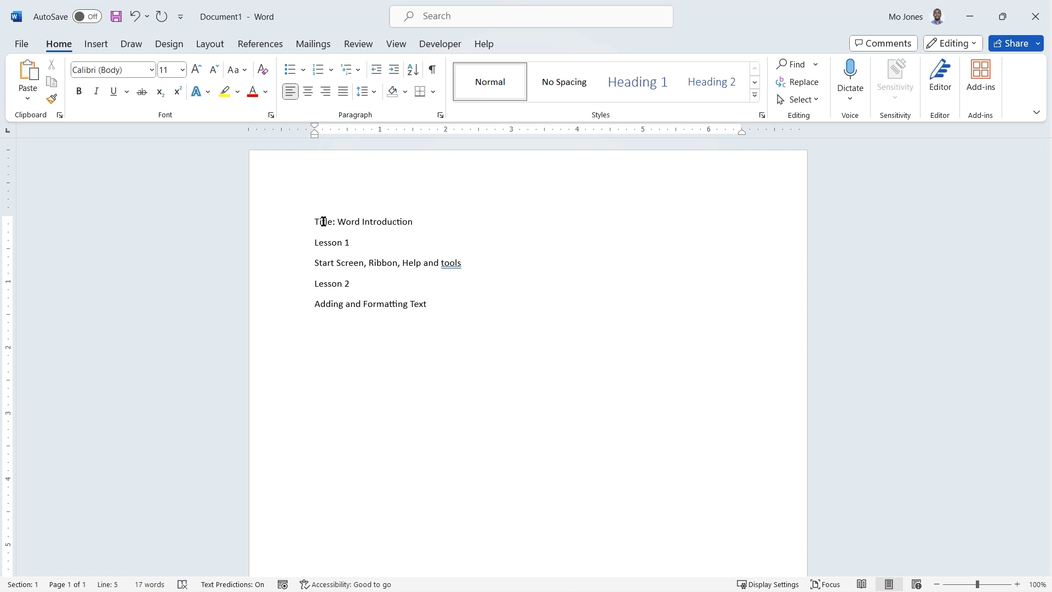
key(Return)
click(363, 222)
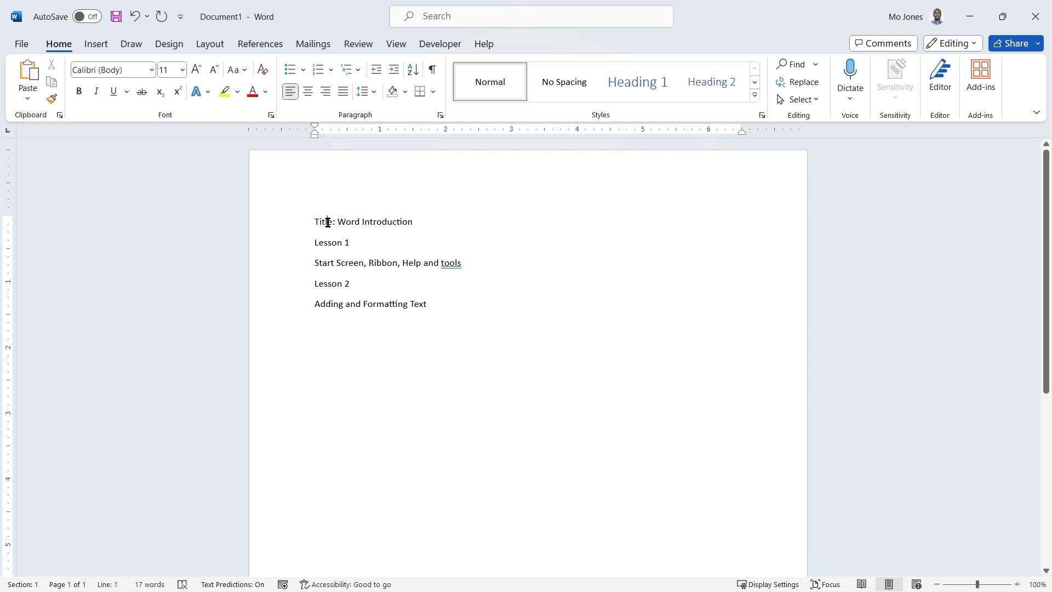
drag(311, 215, 336, 230)
drag(144, 74, 145, 120)
drag(180, 76, 186, 120)
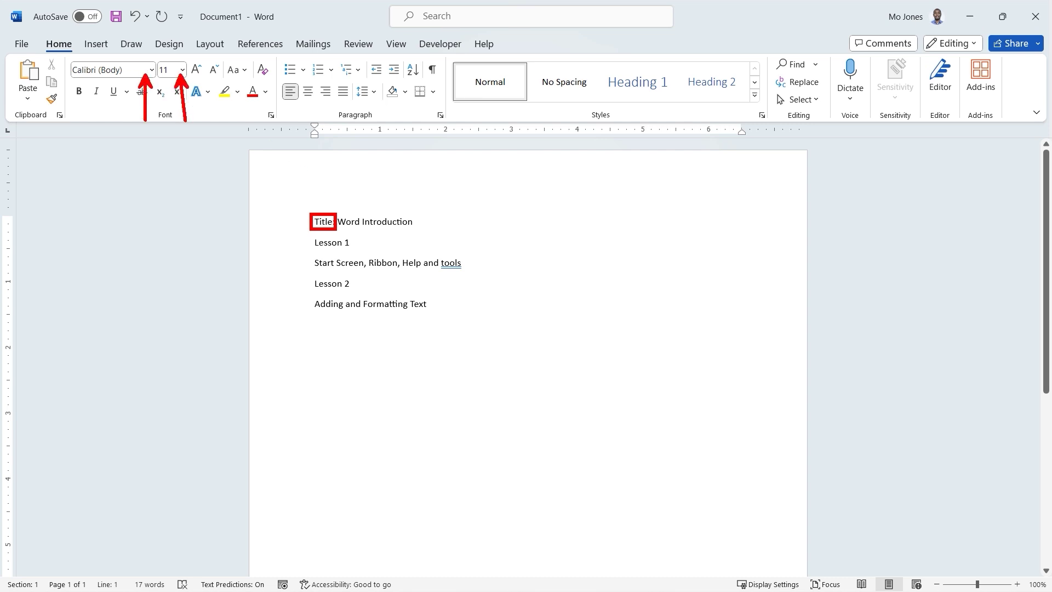
key(Escape)
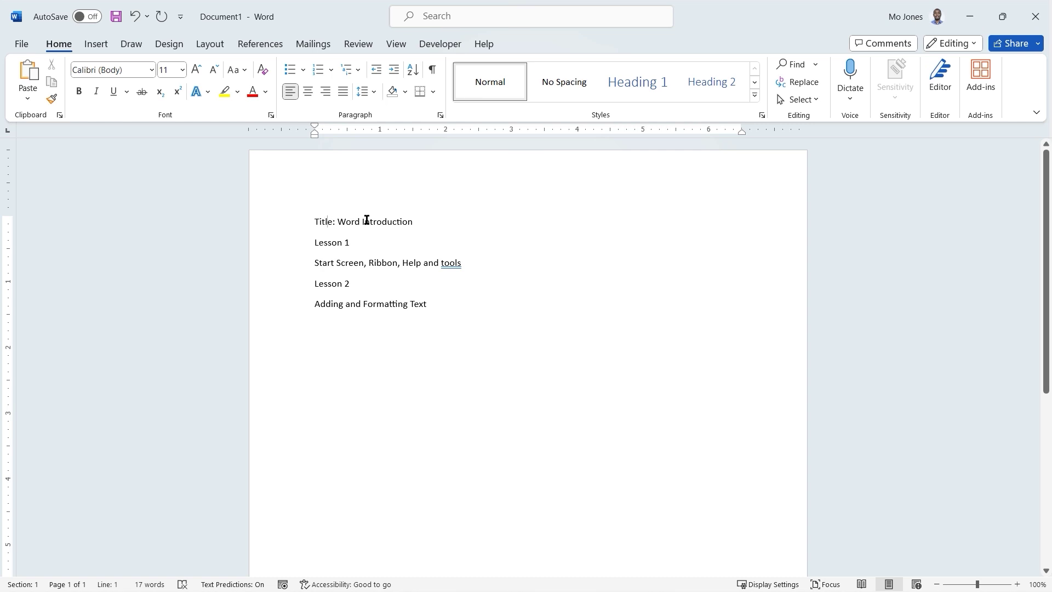
Select the word "Title", select the whole title line, and clear the selection.
double_click(323, 221)
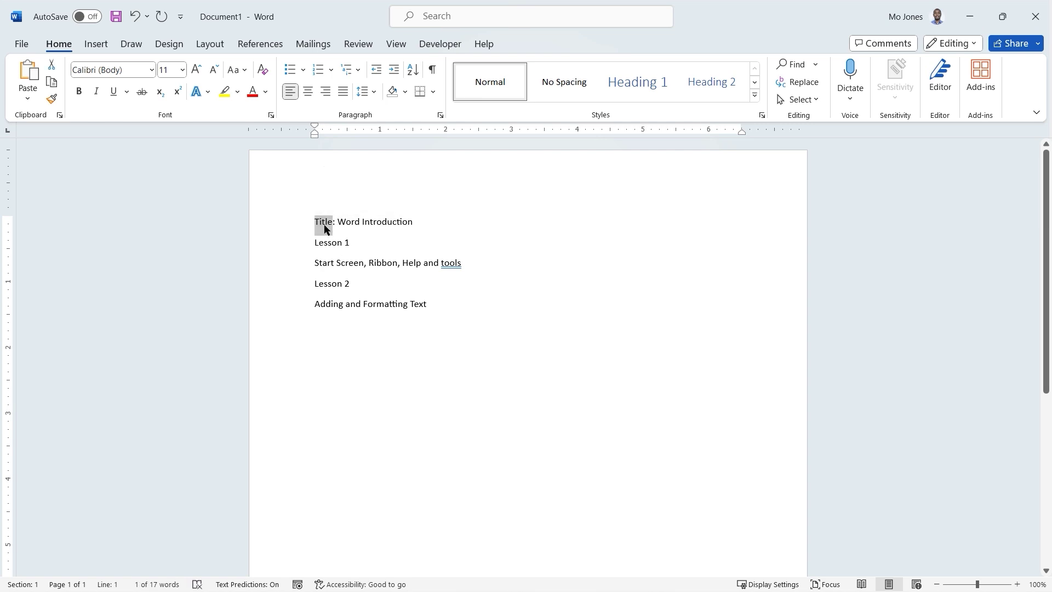
click(375, 221)
triple_click(347, 222)
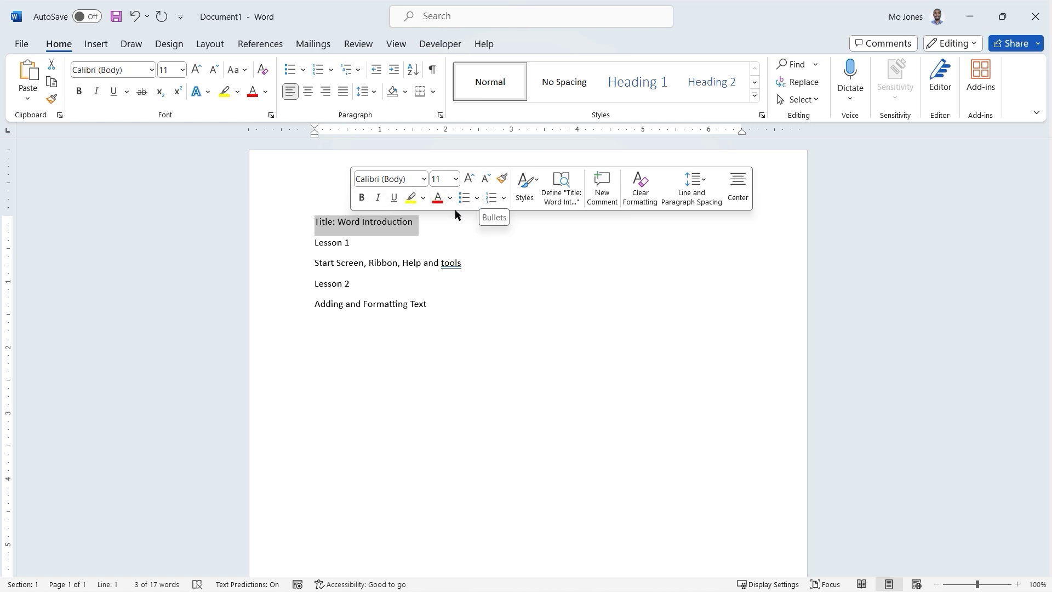
click(392, 225)
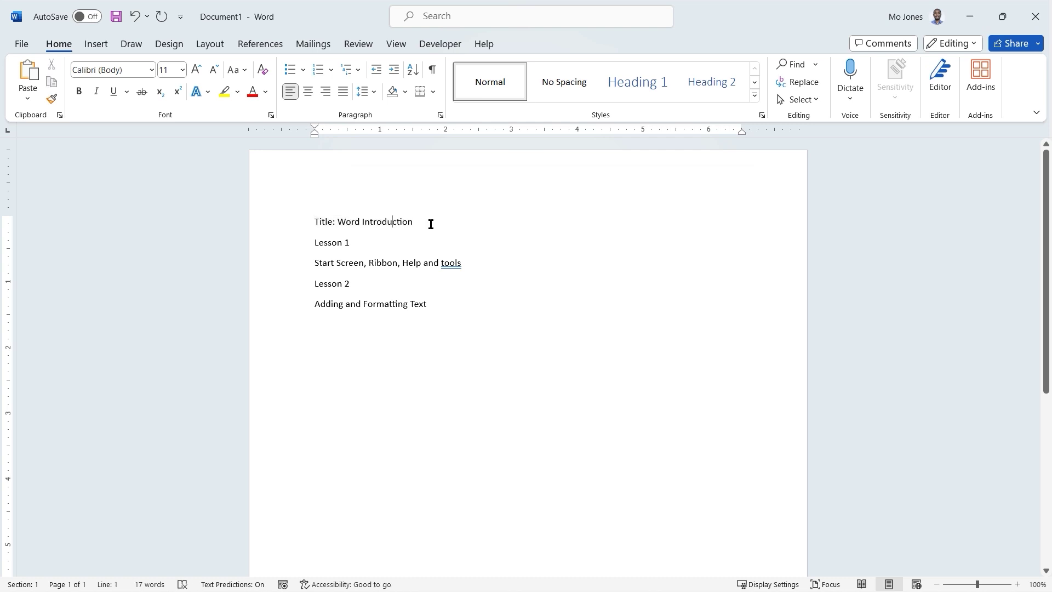
Increase the font size of the whole "Title: Word Introduction" line to 12, 14 and finally 16.
triple_click(354, 224)
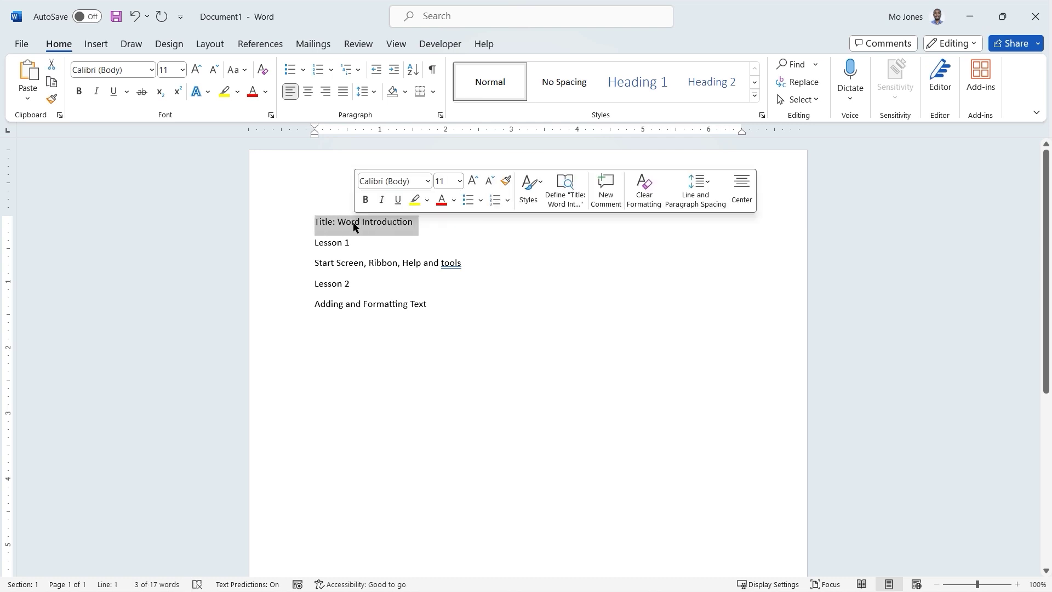
click(184, 74)
click(171, 157)
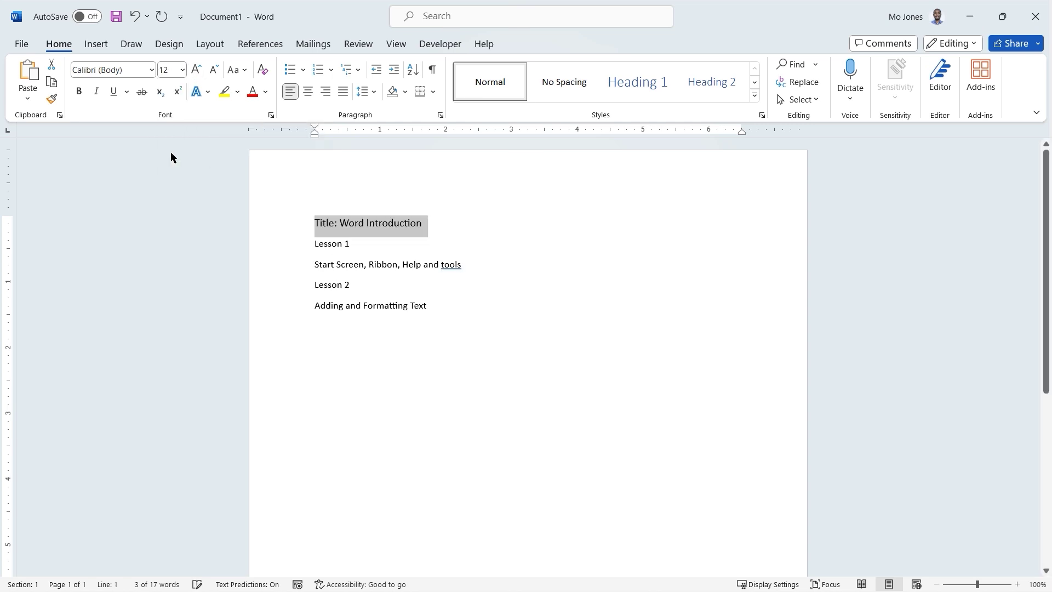
click(196, 71)
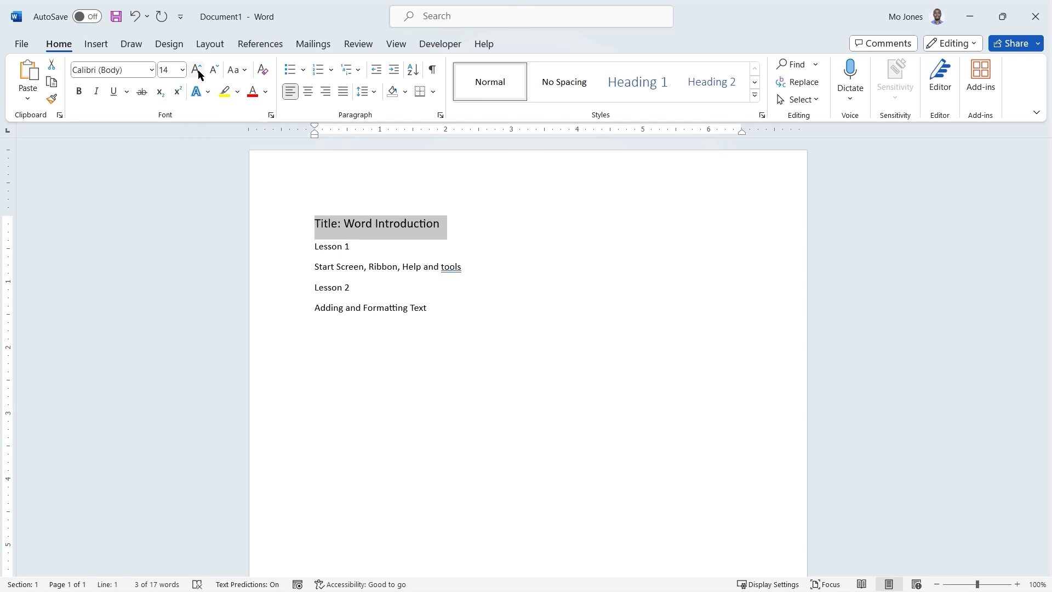
click(196, 70)
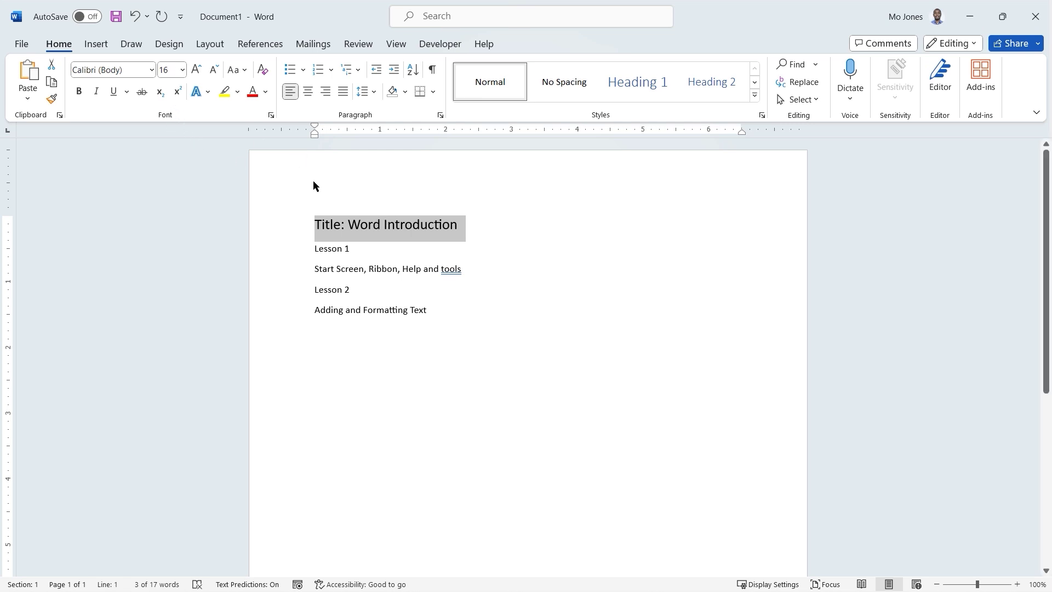
Change the title line's font color to the standard blue and deselect it.
click(267, 92)
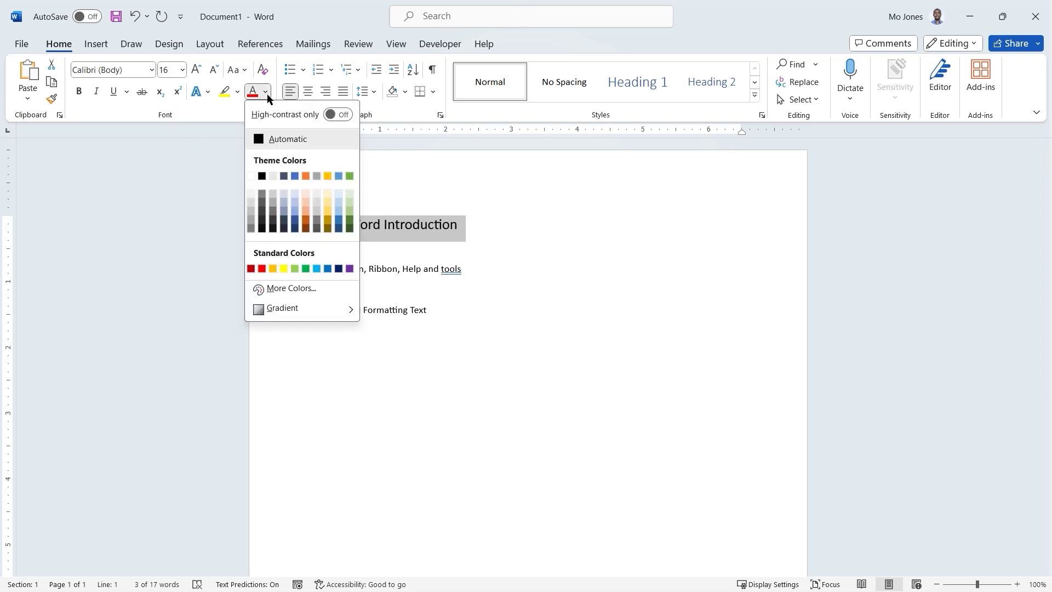
click(328, 269)
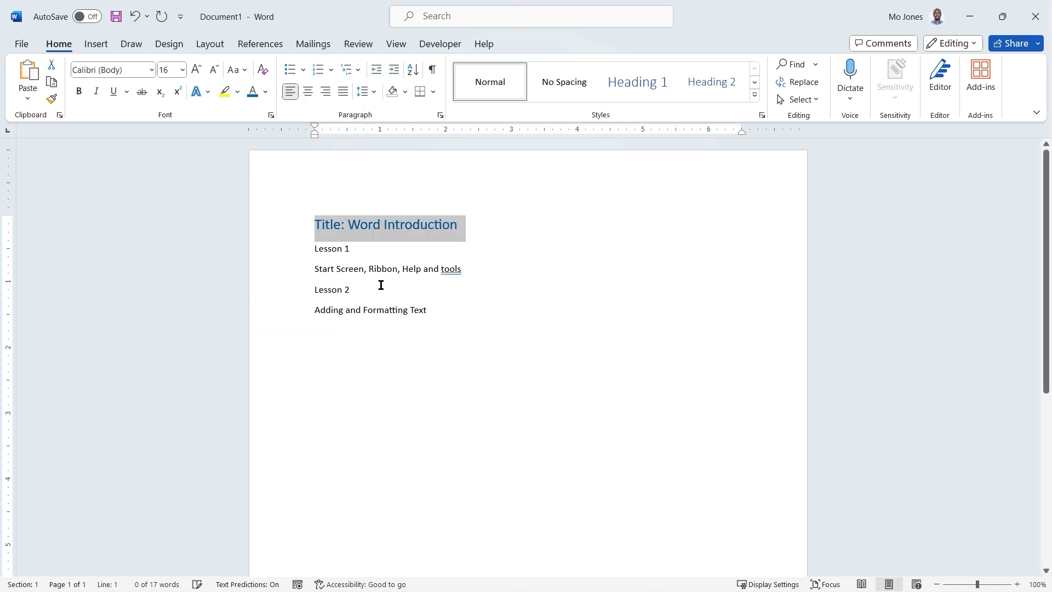
click(337, 249)
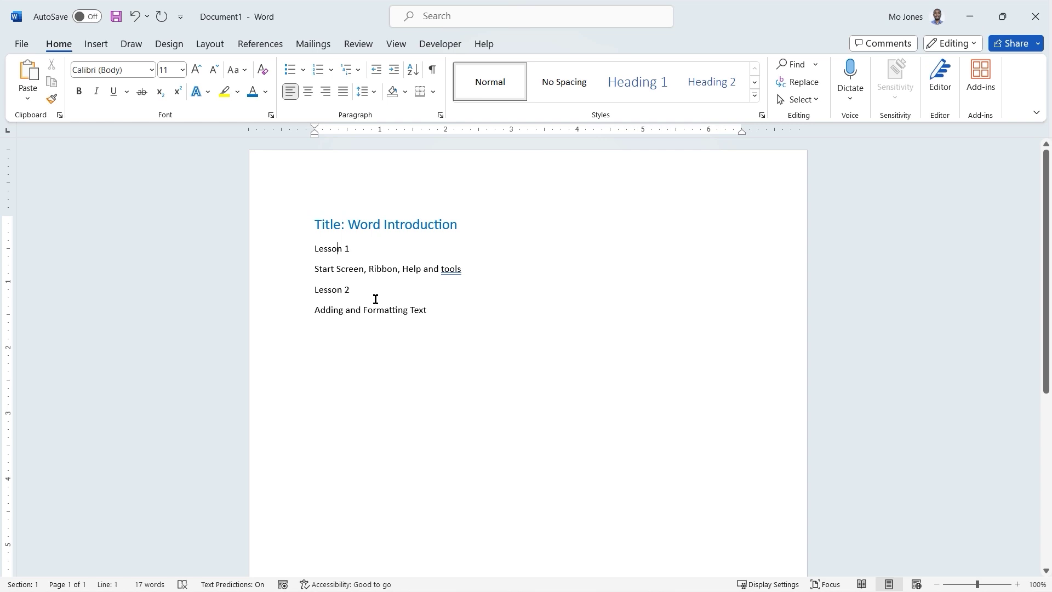
Increase the font size of the four lines below the title to 12 and deselect them.
click(315, 248)
drag(432, 310, 320, 252)
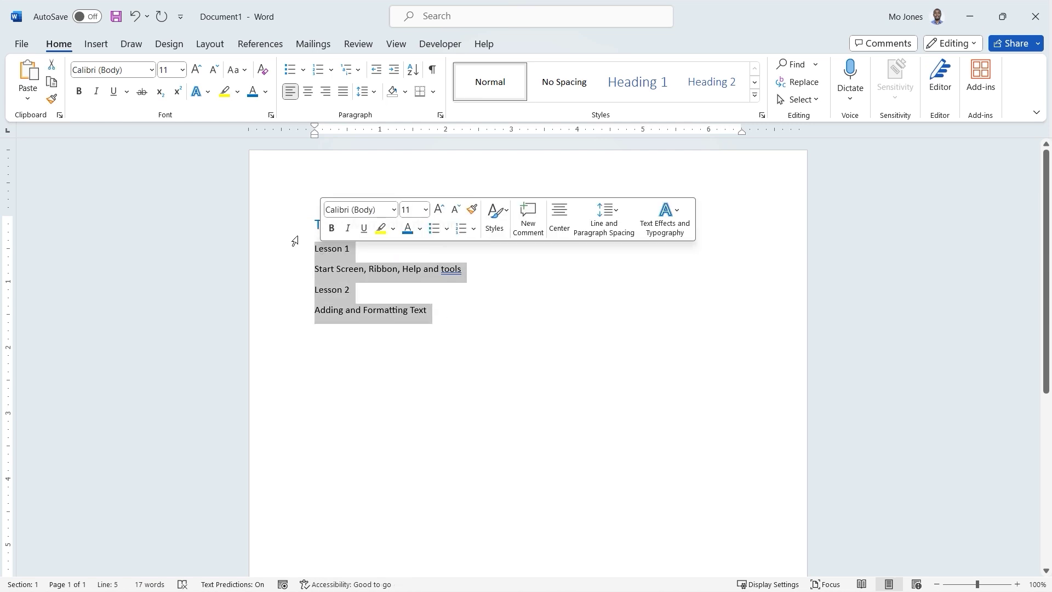
click(196, 71)
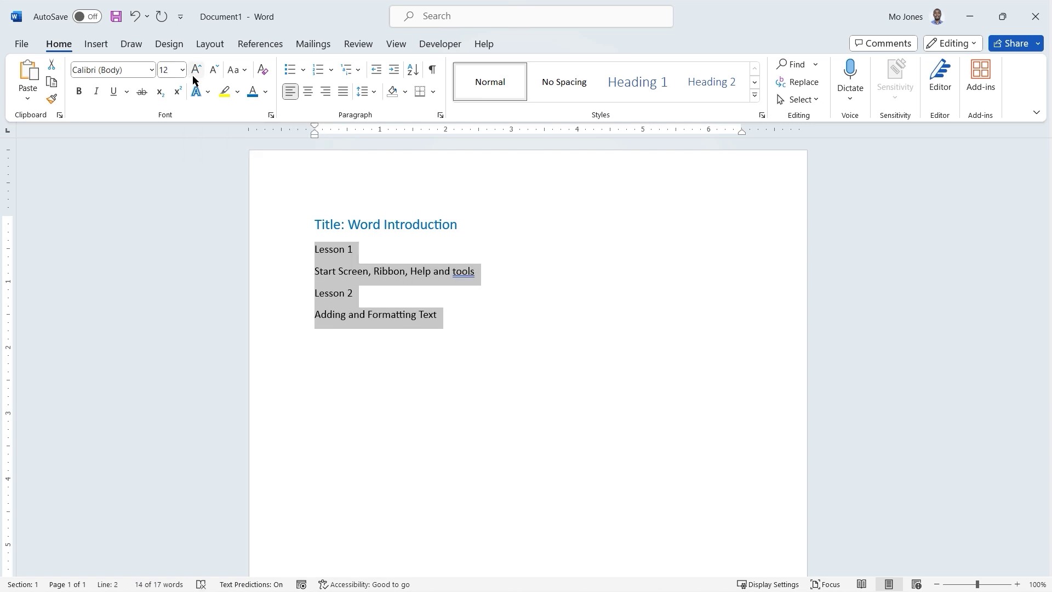
click(384, 251)
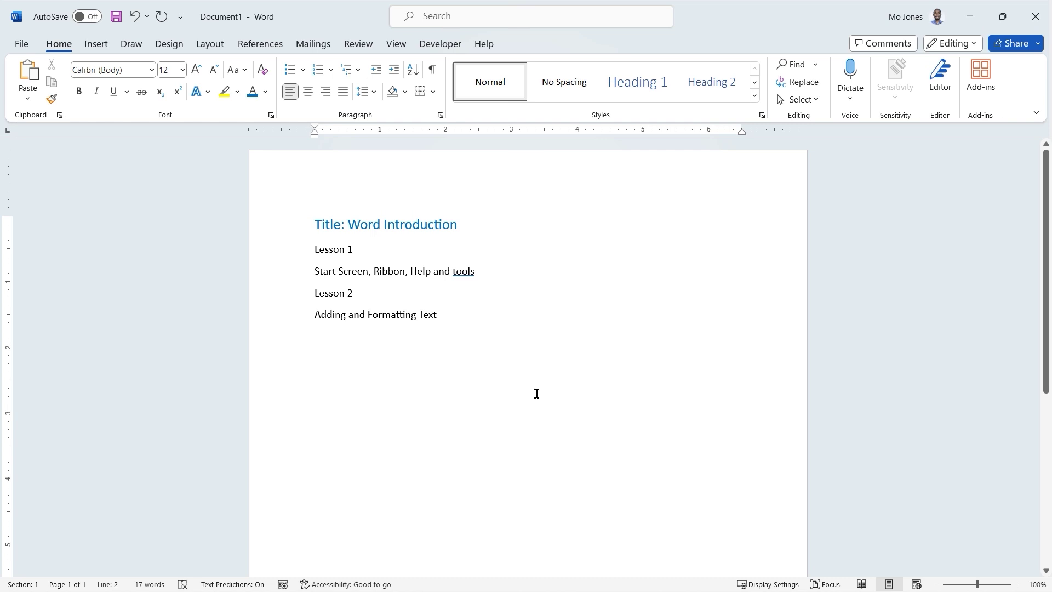
Zoom the document in to 120%, try 160%, and return to 120%, with the cursor placed after "Adding and Formatting Text".
click(1018, 584)
click(1018, 584)
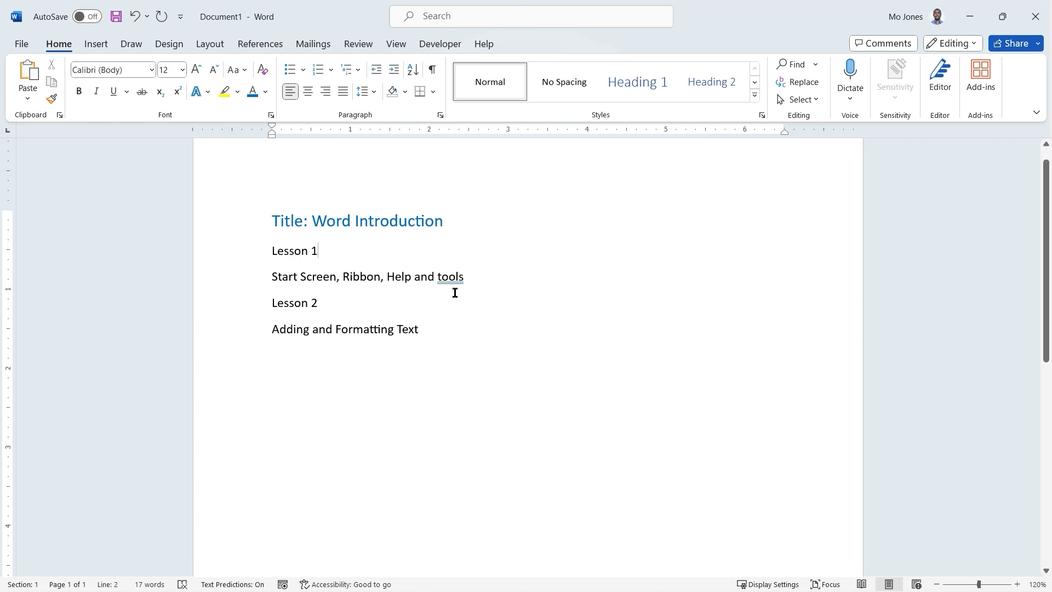
click(437, 328)
scroll(499, 335, up, 4)
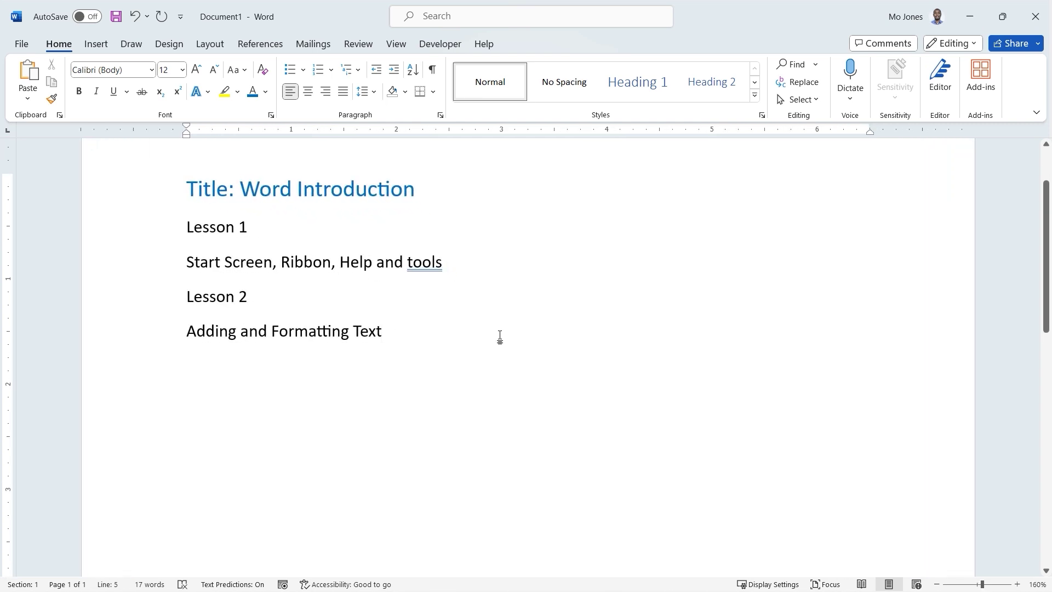
scroll(500, 336, down, 3)
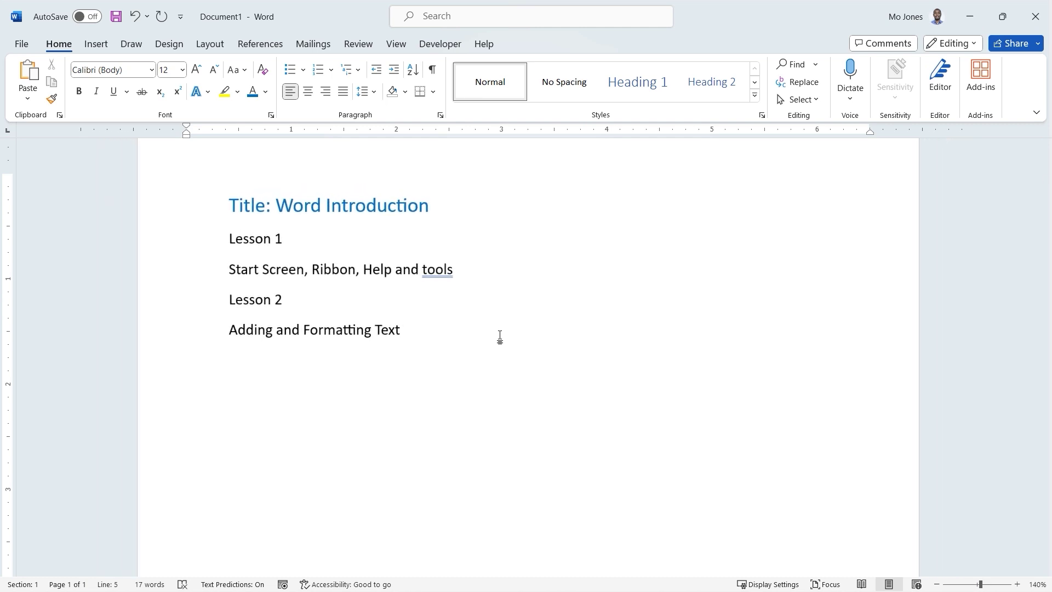
scroll(500, 335, down, 1)
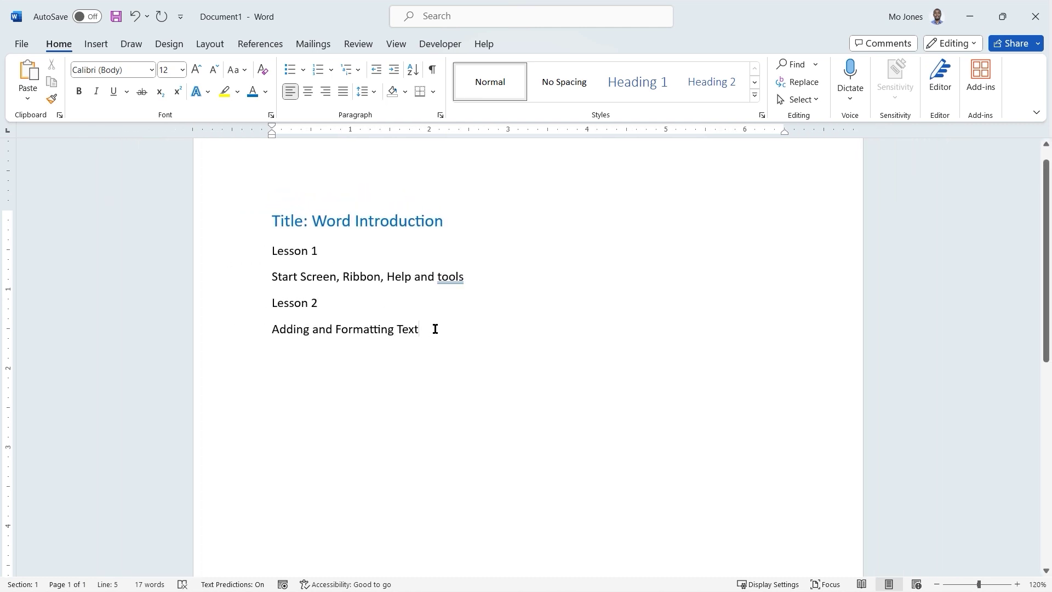
Generate two paragraphs of placeholder text on a new line below the outline with =rand(2,3), and briefly select them.
key(Return)
text(=)
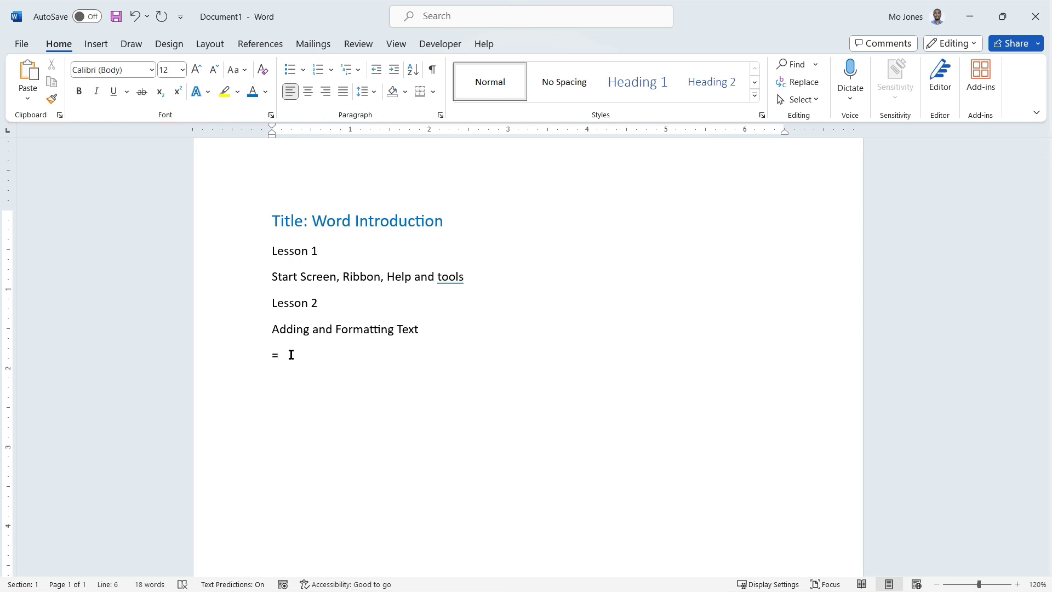
text(rand(2,3))
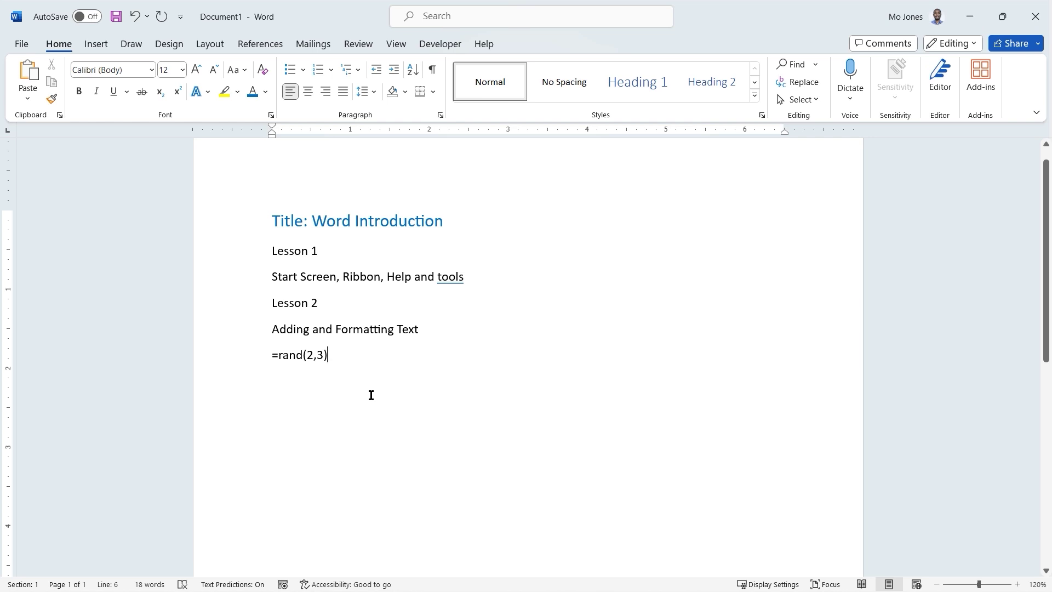
key(Return)
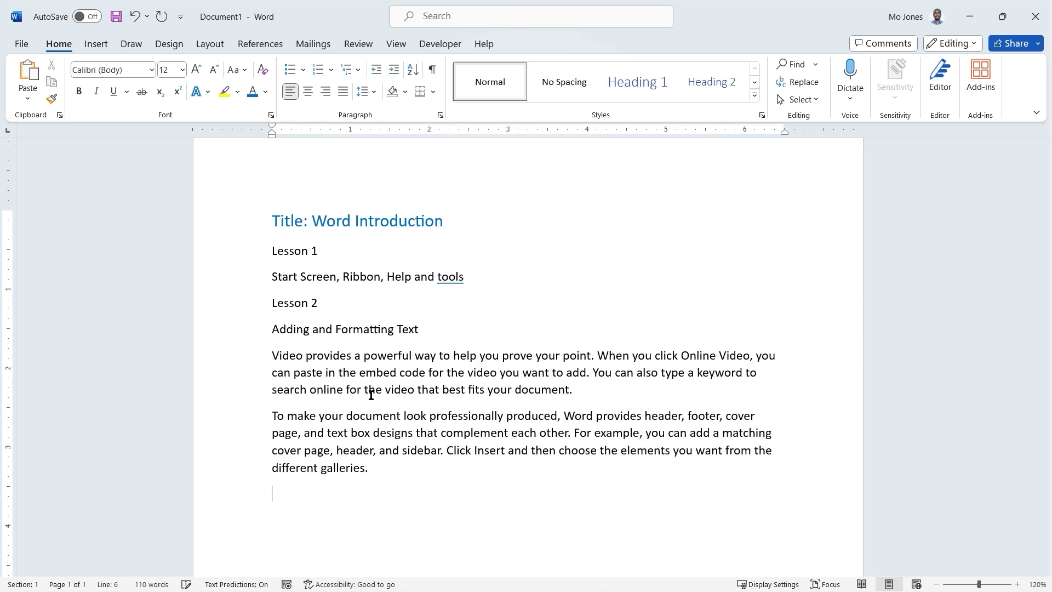
drag(375, 468, 277, 357)
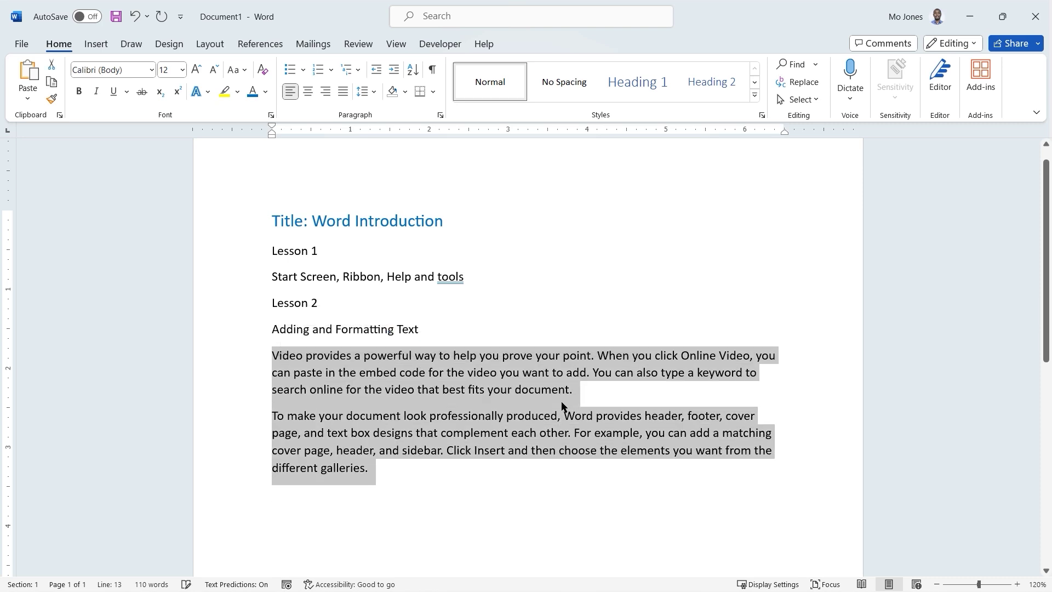
click(587, 390)
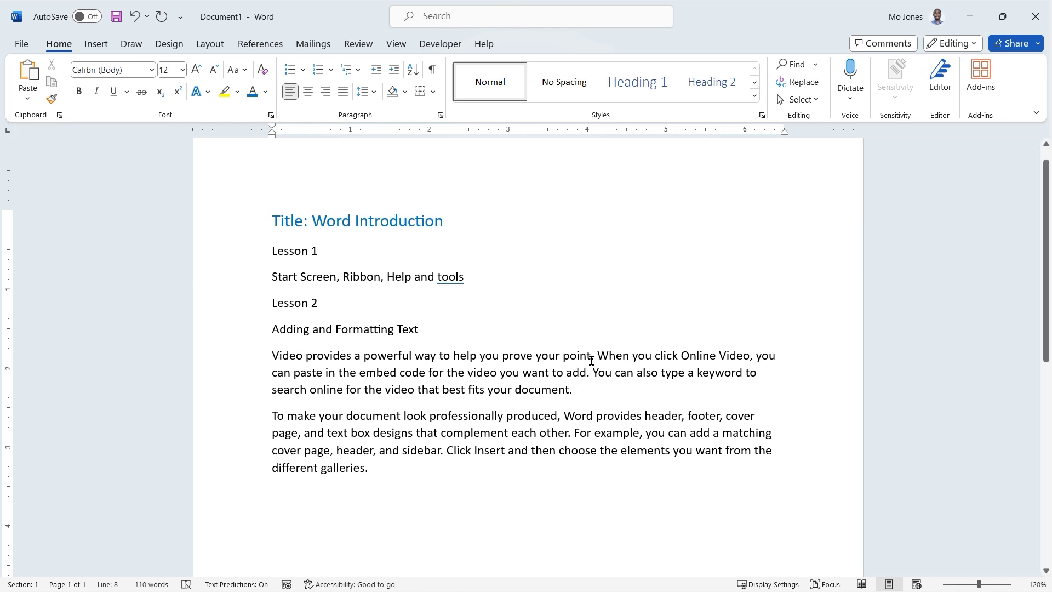
Make the first sentence of the first placeholder paragraph bold and its second sentence italic.
drag(597, 356, 274, 355)
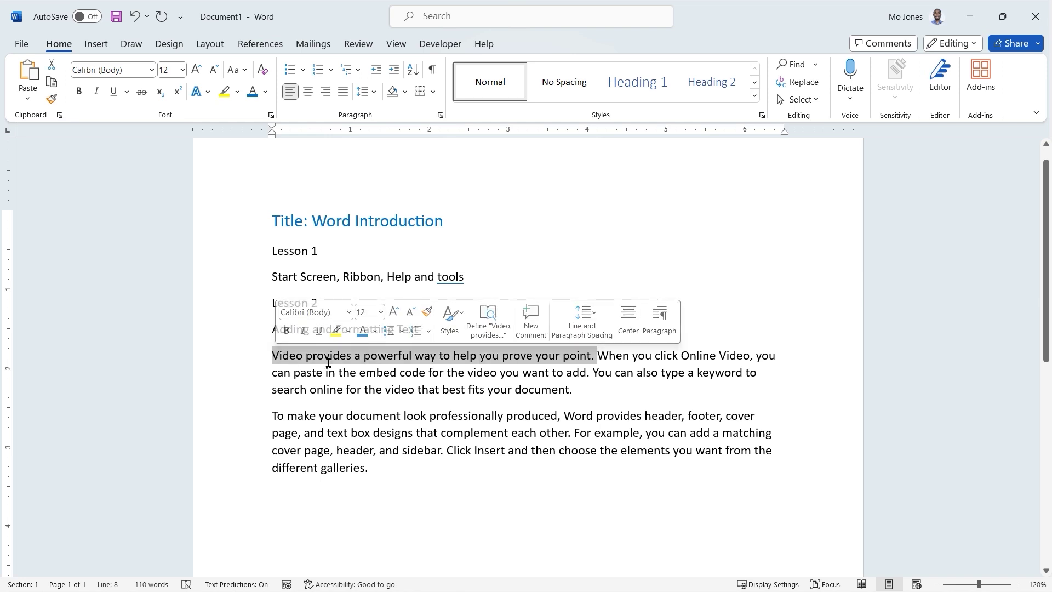
click(80, 93)
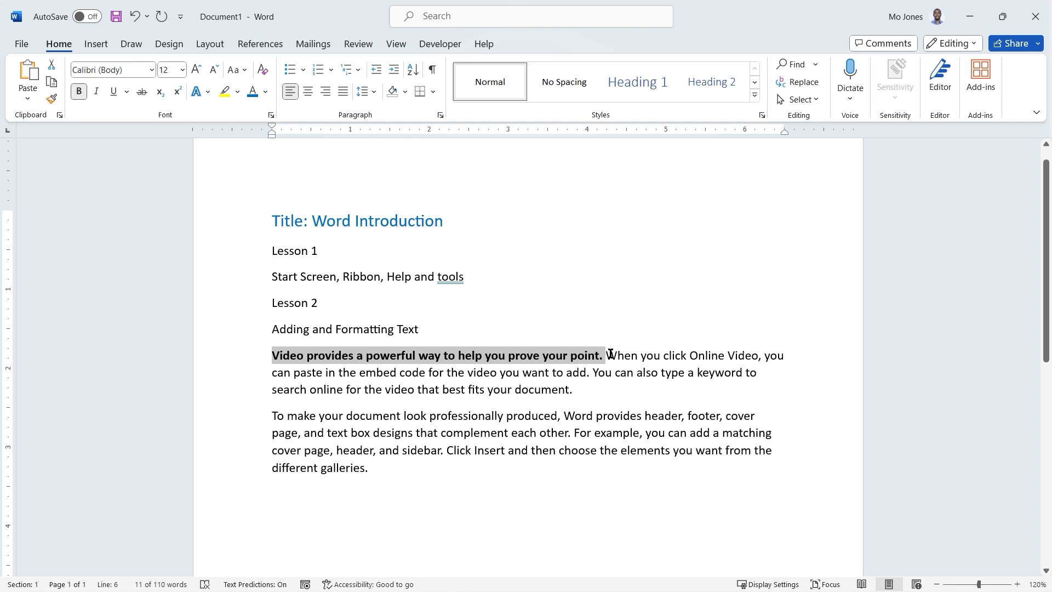
drag(608, 354, 586, 370)
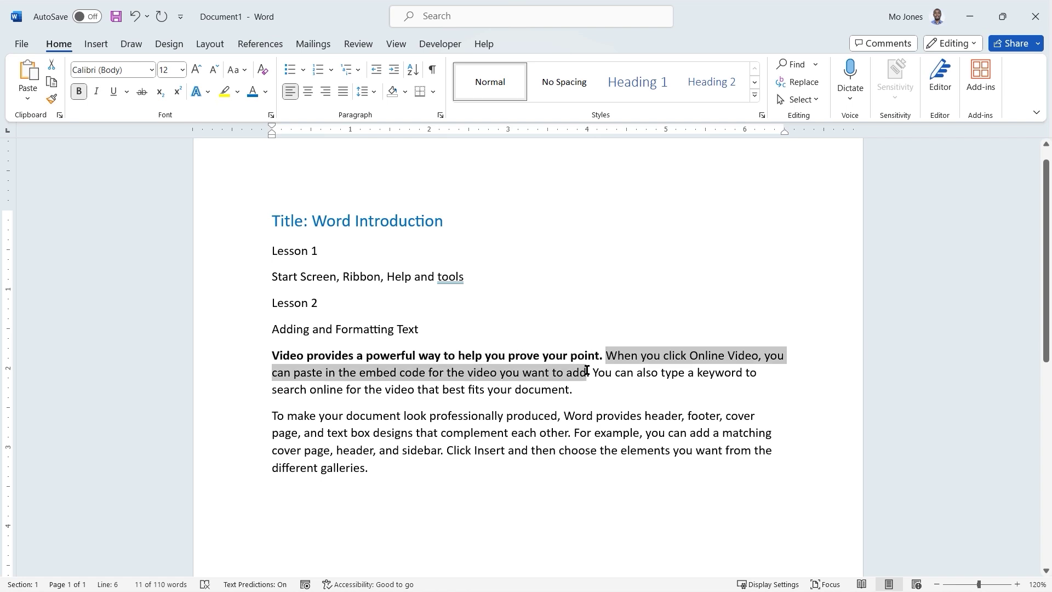
click(98, 91)
Underline the first placeholder paragraph's last sentence and apply strikethrough to the second paragraph's first sentence.
click(597, 378)
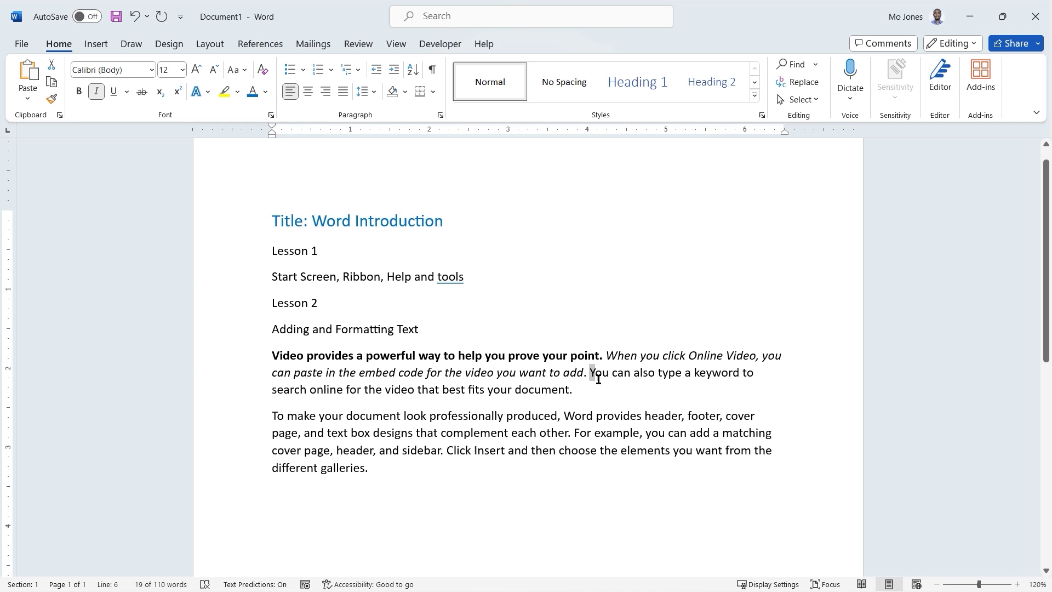
drag(599, 379, 578, 391)
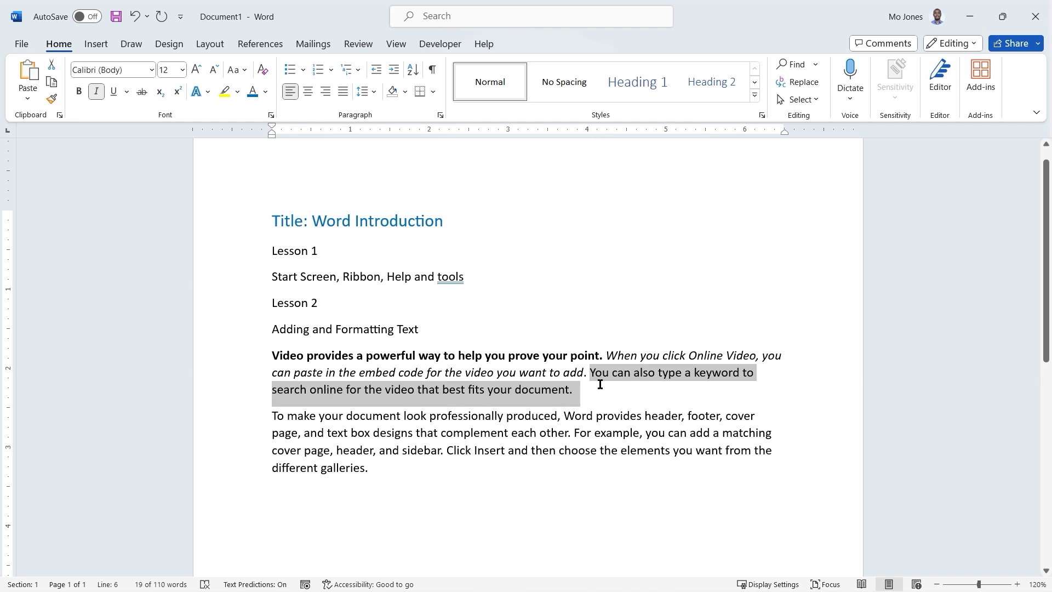
click(114, 92)
drag(272, 415, 566, 433)
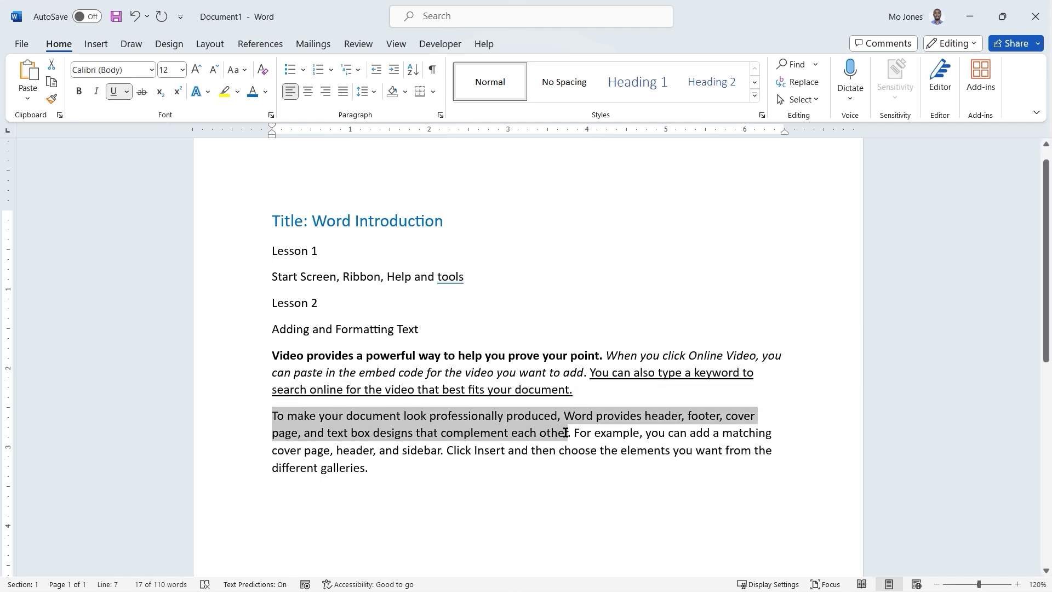
click(142, 92)
click(576, 453)
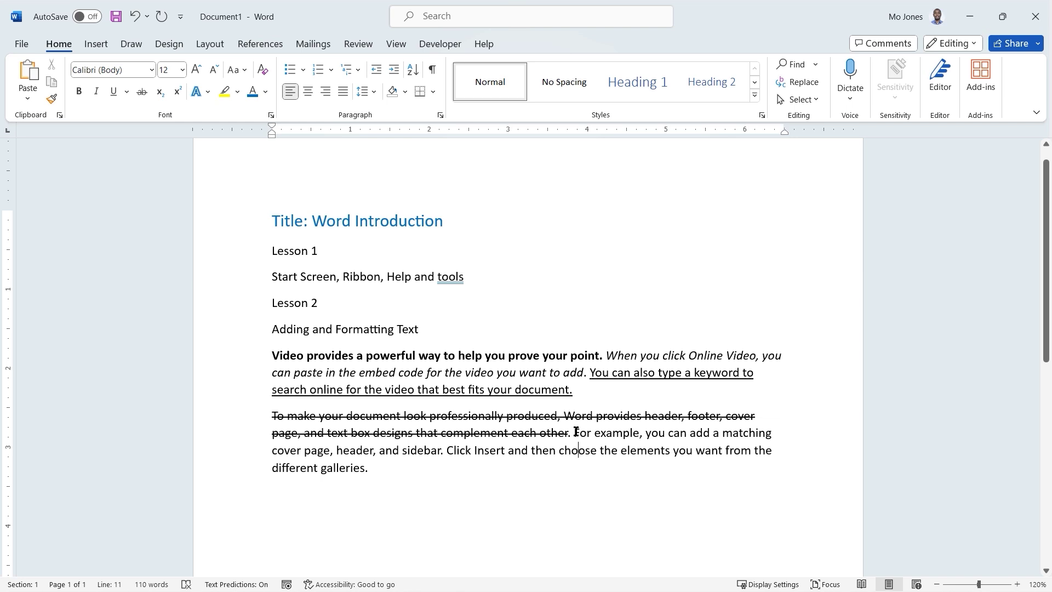
Change the font of the sentence starting "For example, you can add" to Aharoni.
drag(574, 433, 444, 452)
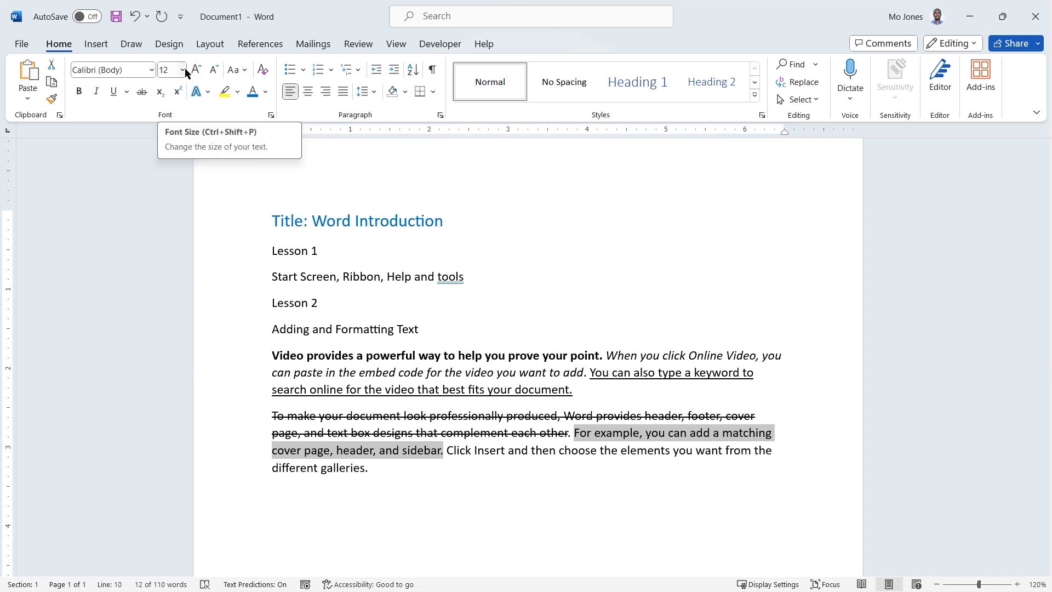
click(152, 70)
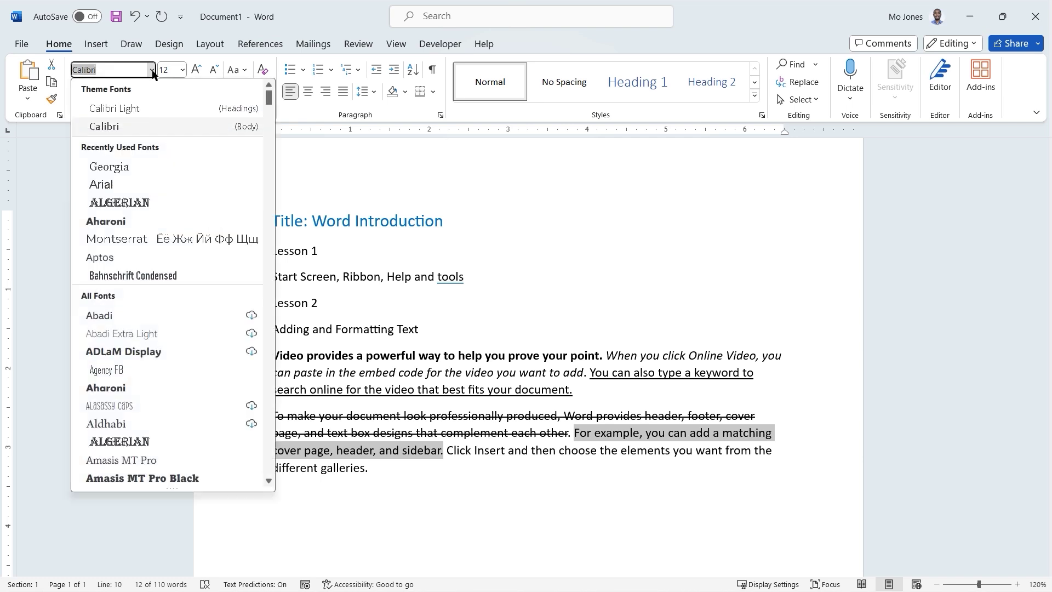
click(114, 222)
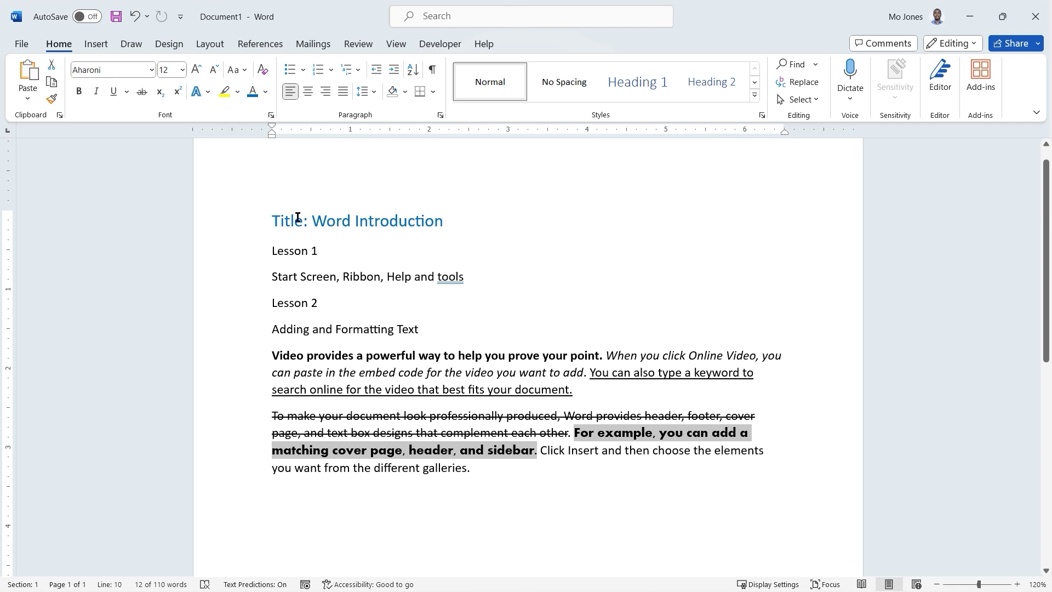
Try Capitalize Each Word, UPPERCASE, Sentence case and lowercase in turn on the selected Aharoni sentence.
click(244, 70)
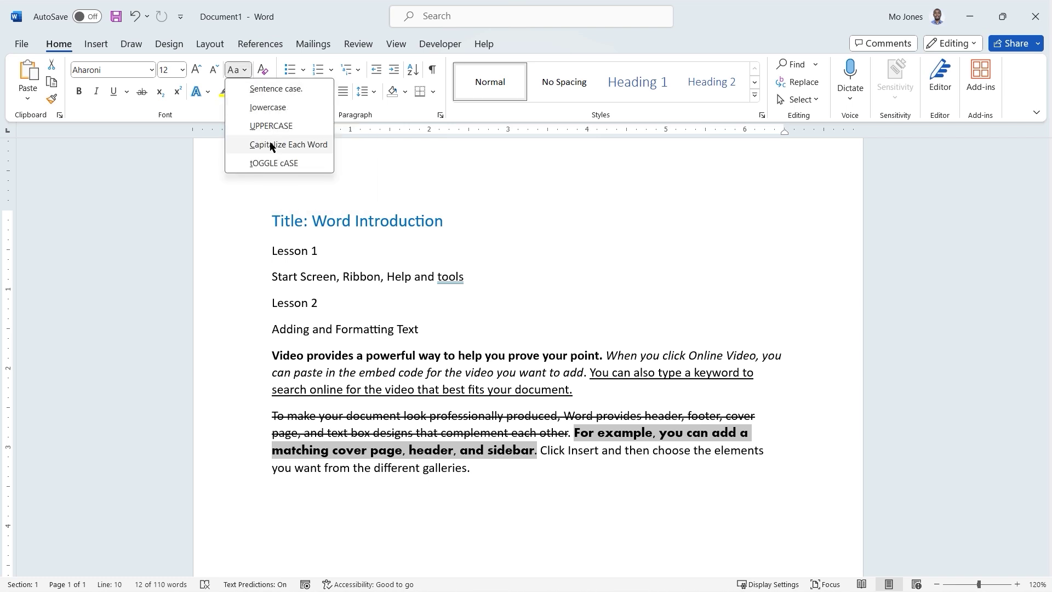
click(288, 145)
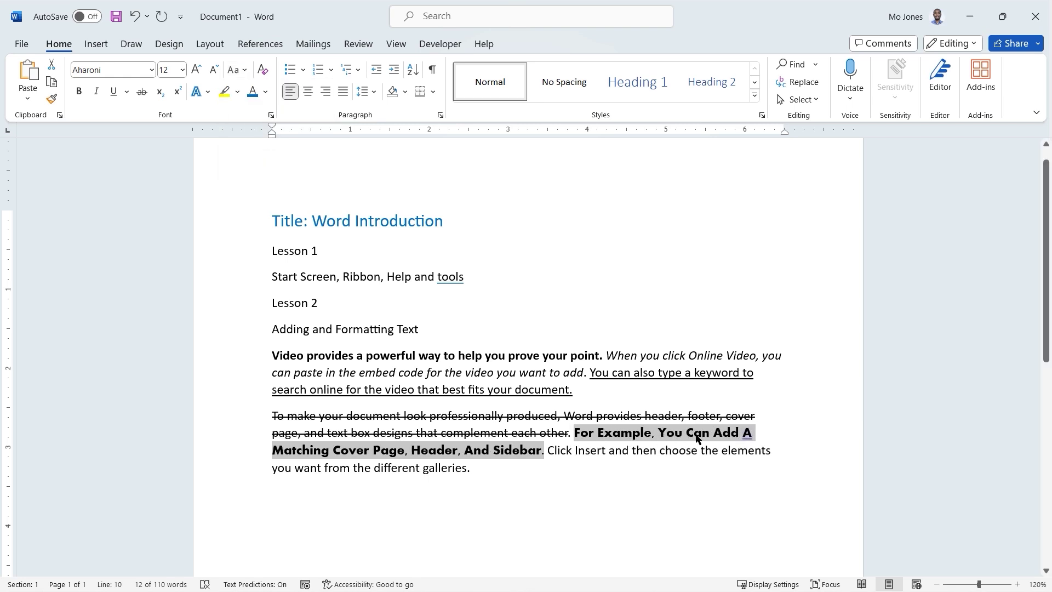
click(245, 70)
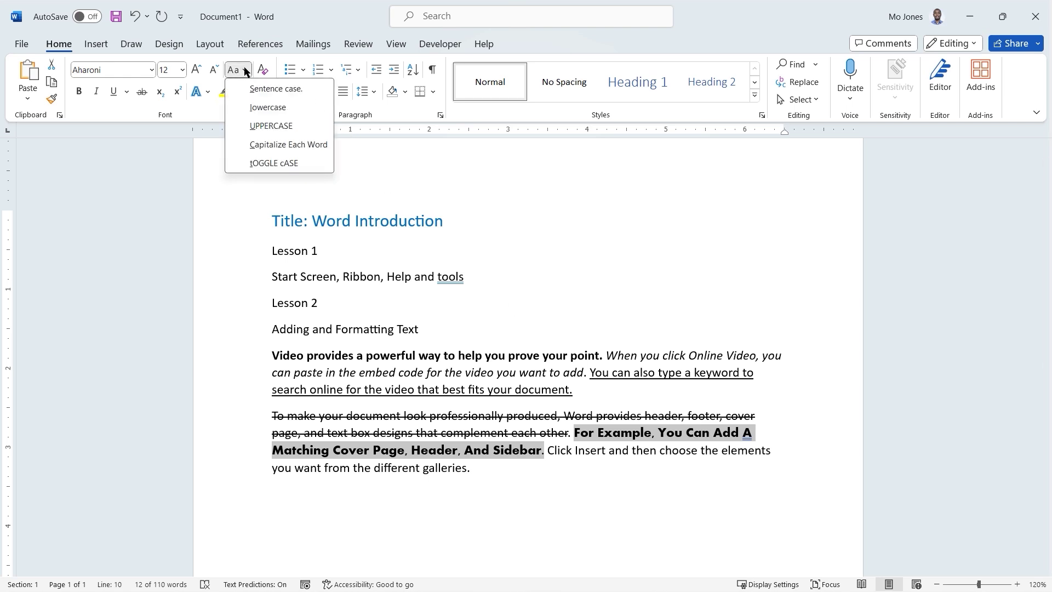
click(271, 126)
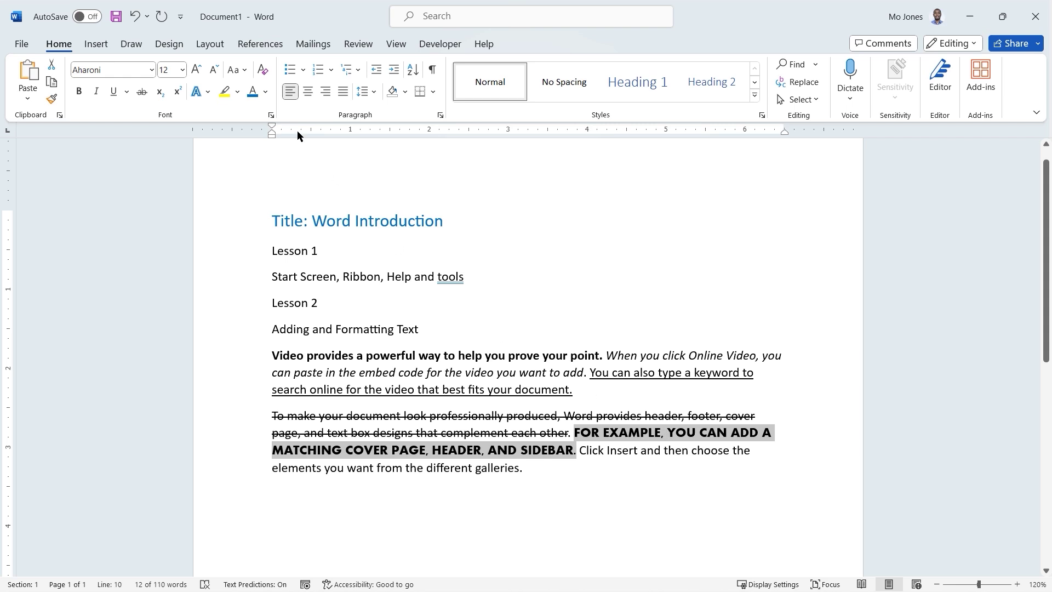
click(241, 70)
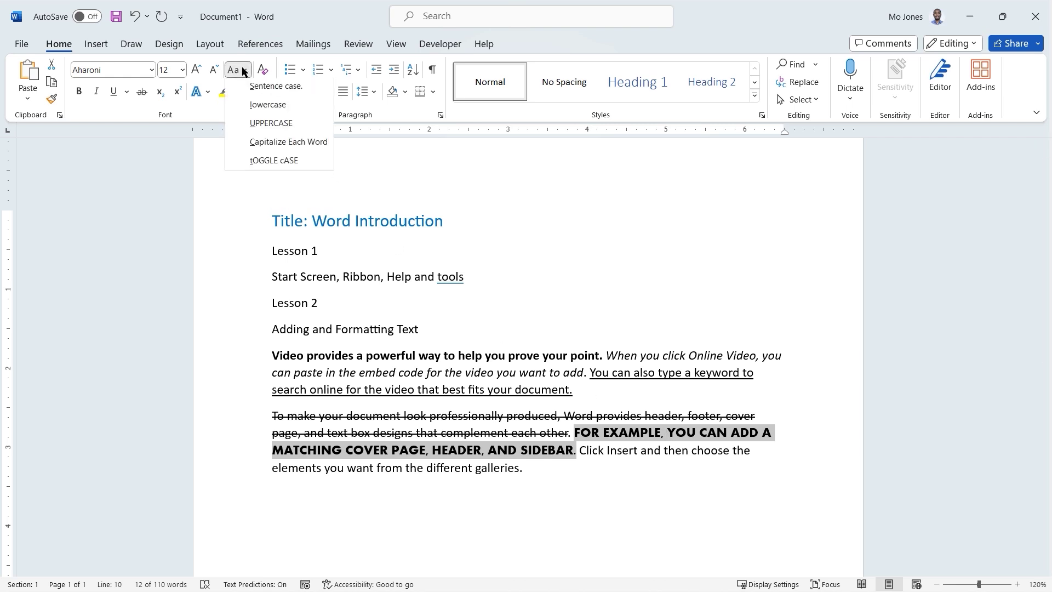
click(265, 89)
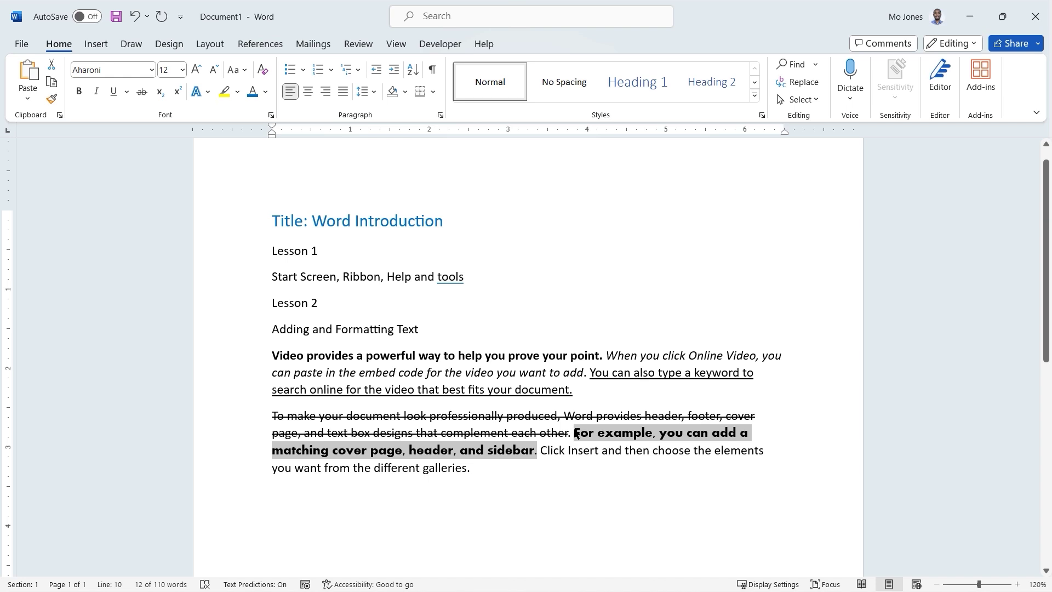
click(245, 72)
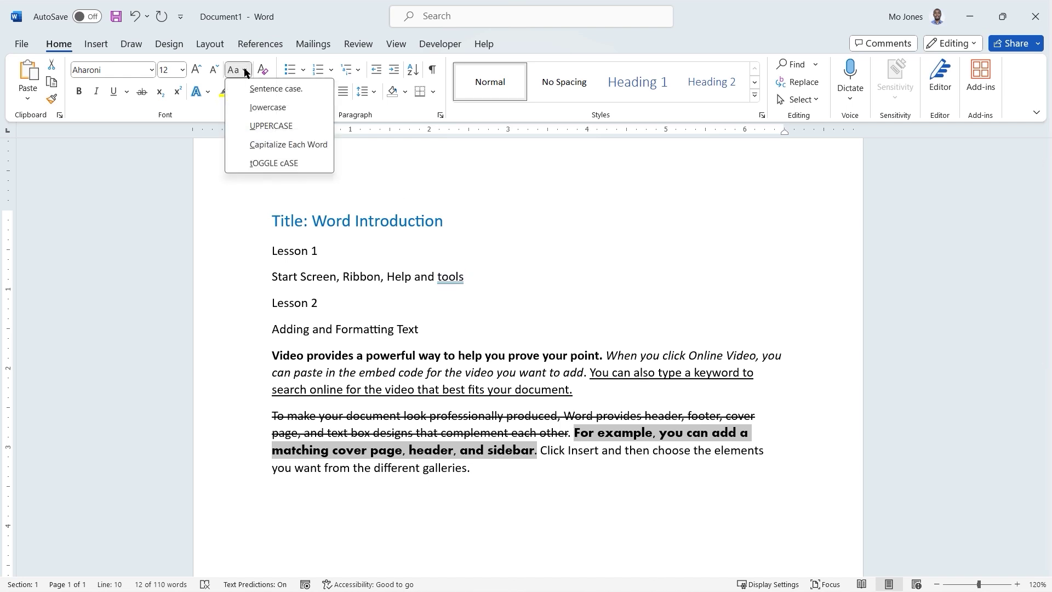
click(268, 108)
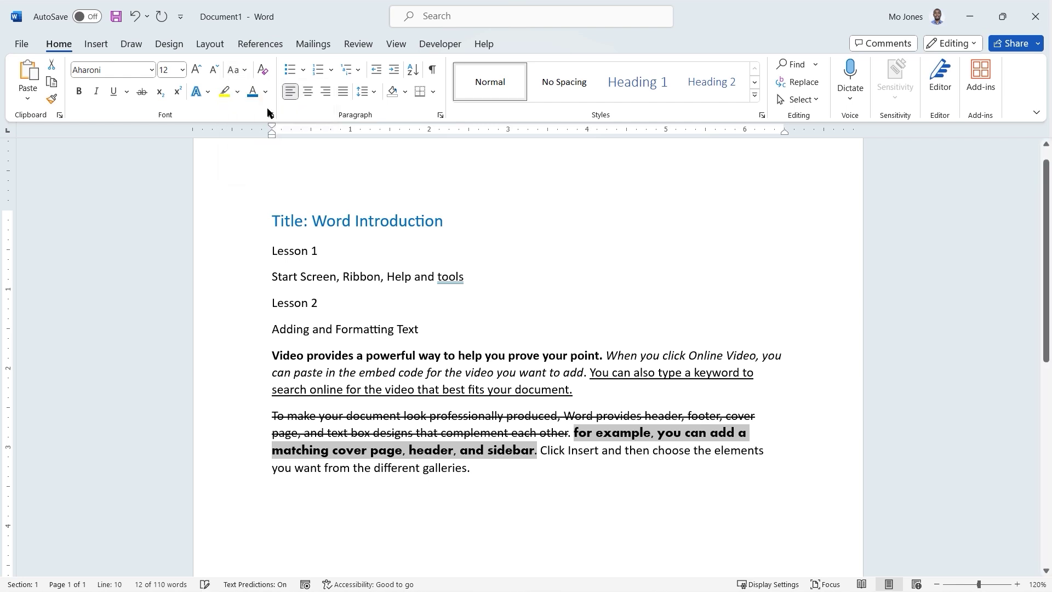
Clear all formatting from the selected "for example" sentence and color its text blue.
click(262, 71)
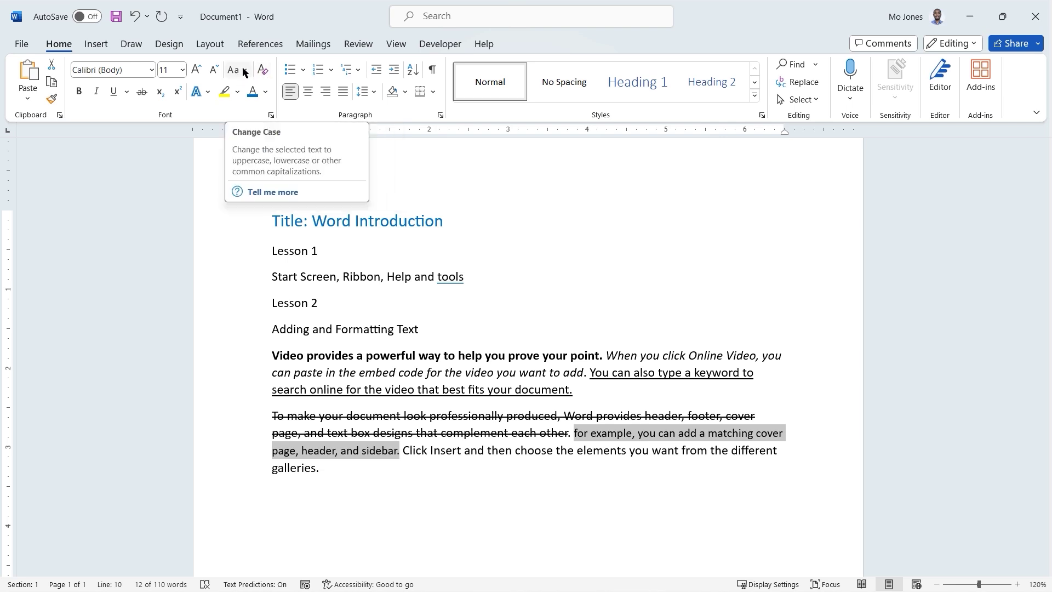
click(252, 93)
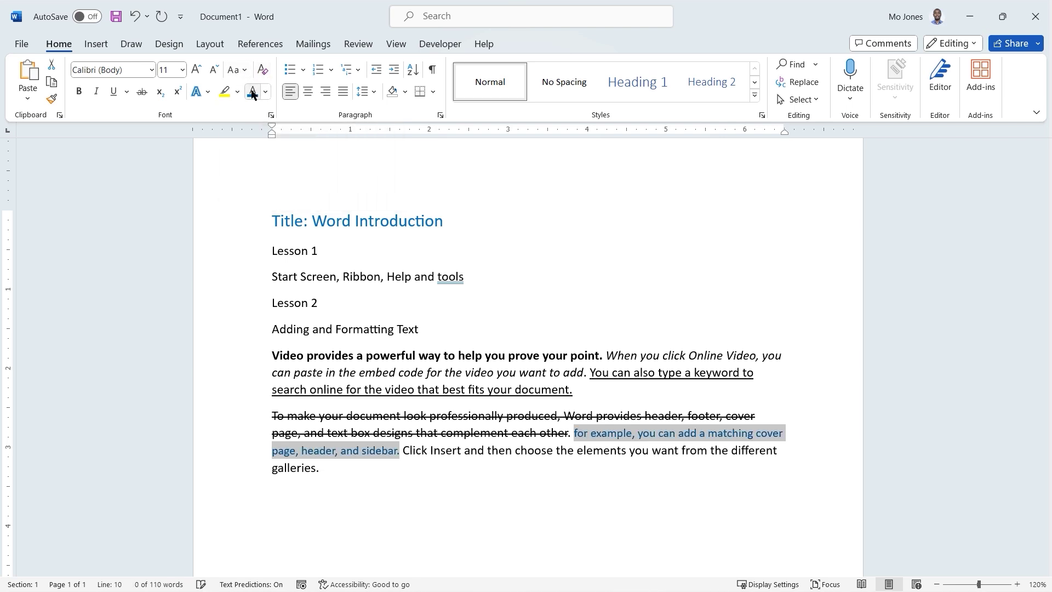
Change the case of the blue sentence to Capitalize Each Word and deselect it.
click(244, 70)
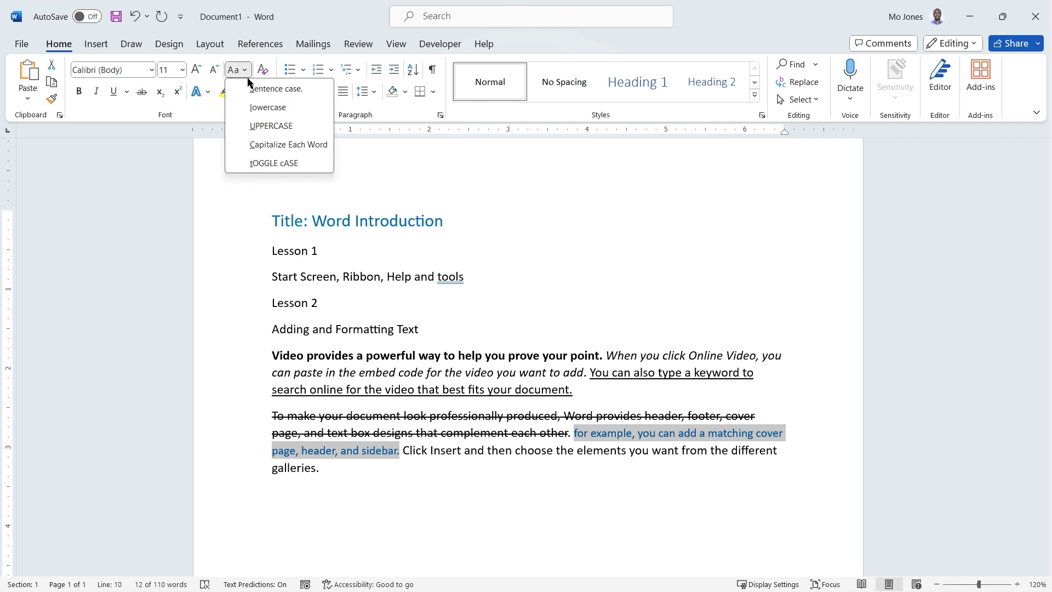
click(282, 144)
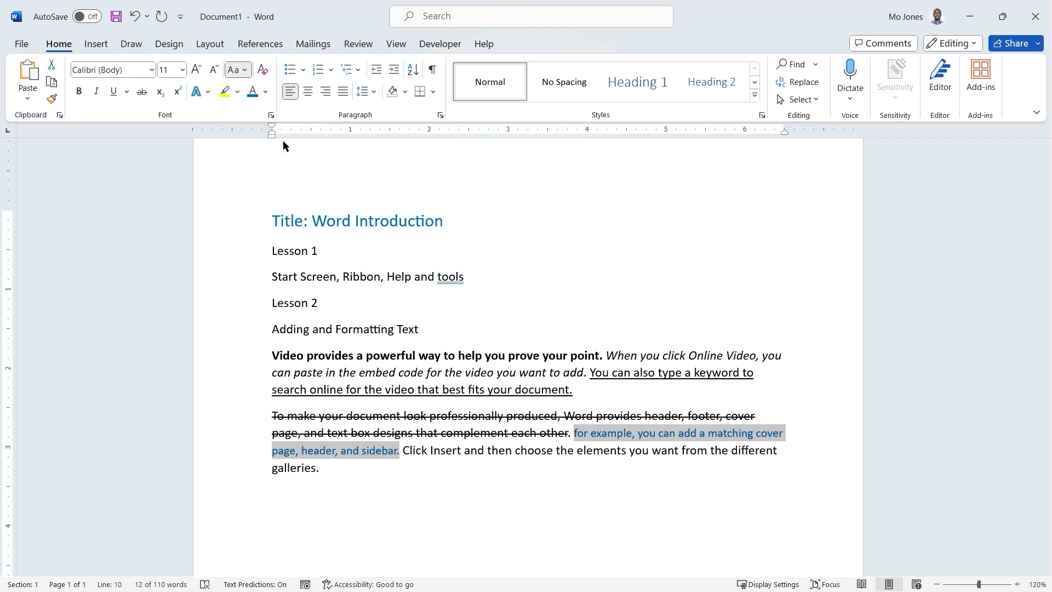
click(491, 449)
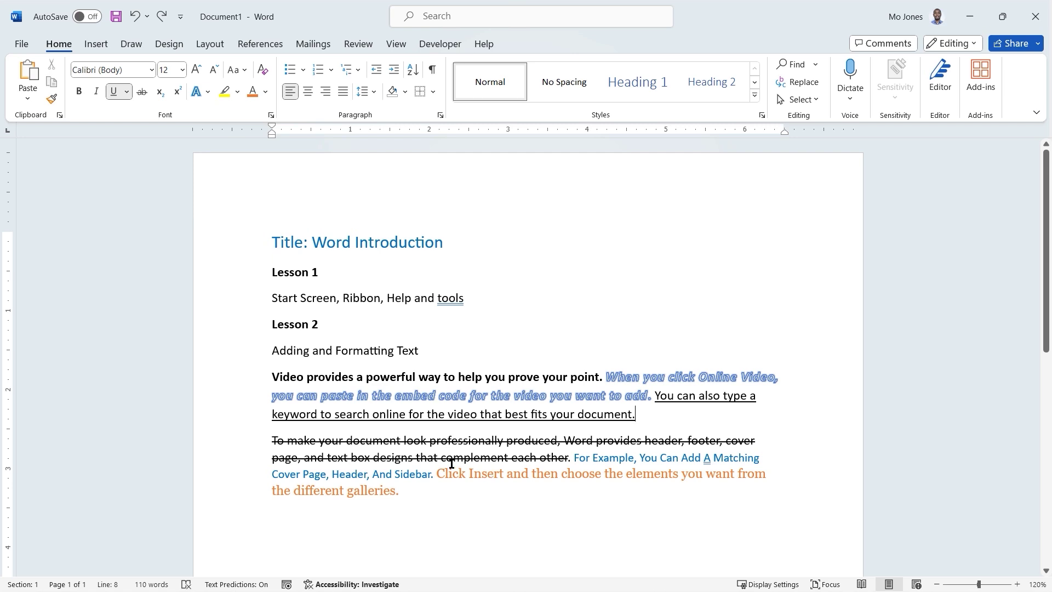
Try right alignment on the line "Adding and Formatting Text" and center it instead.
click(438, 474)
triple_click(355, 354)
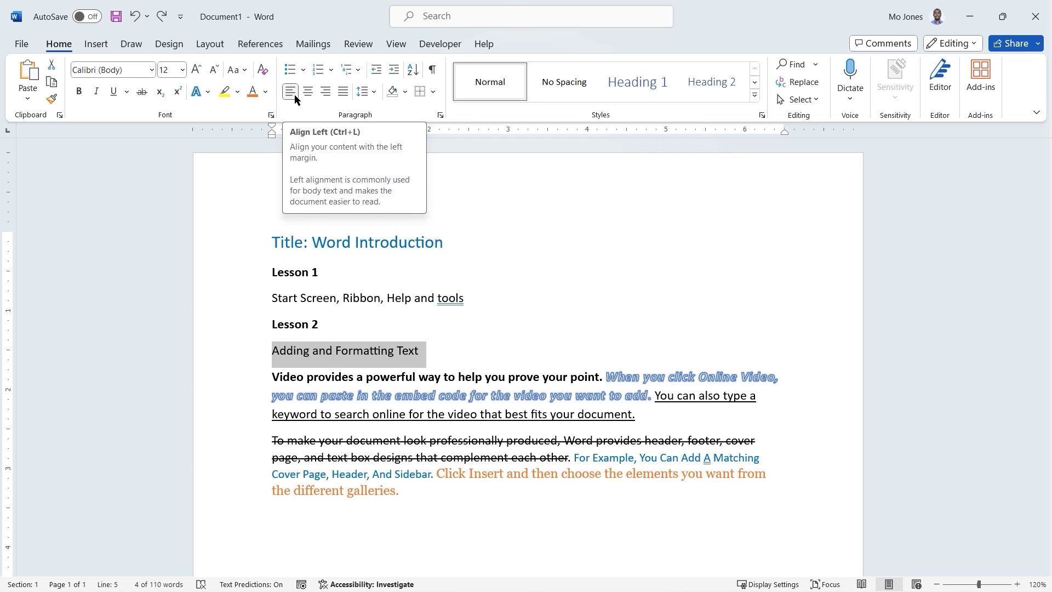
click(328, 97)
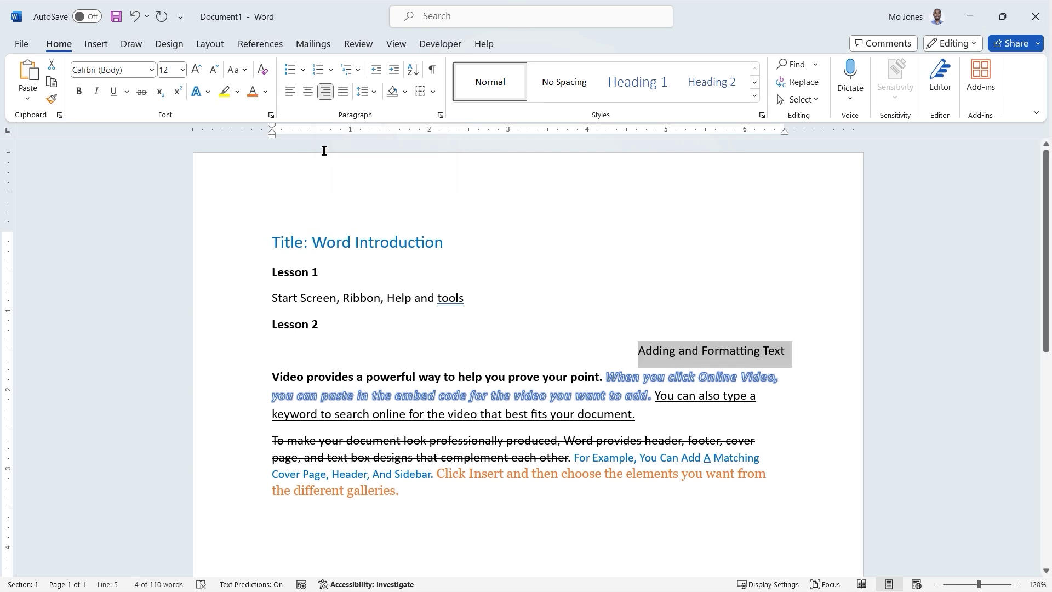
click(309, 96)
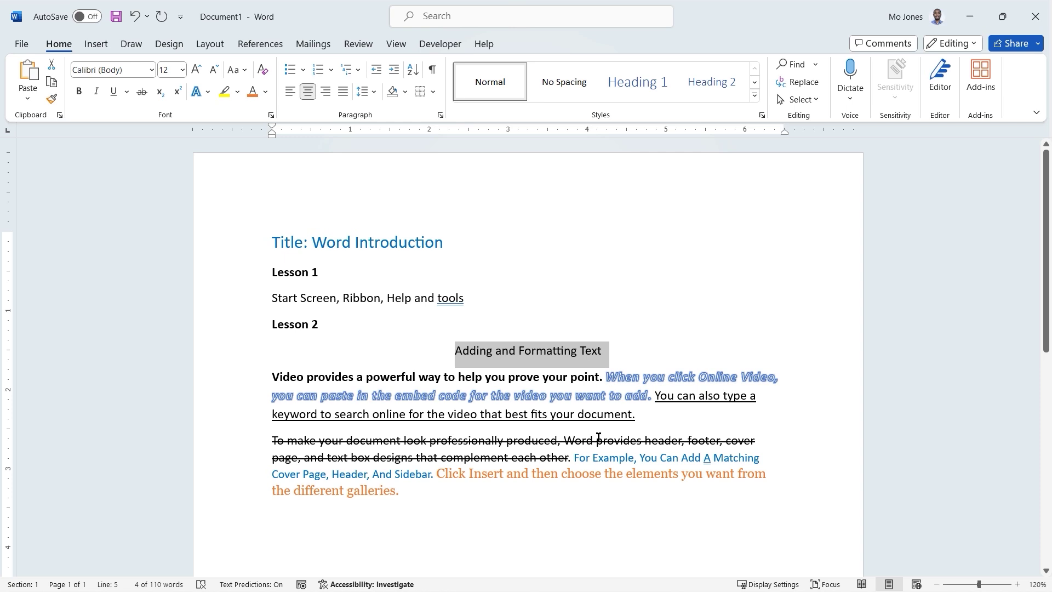
click(625, 362)
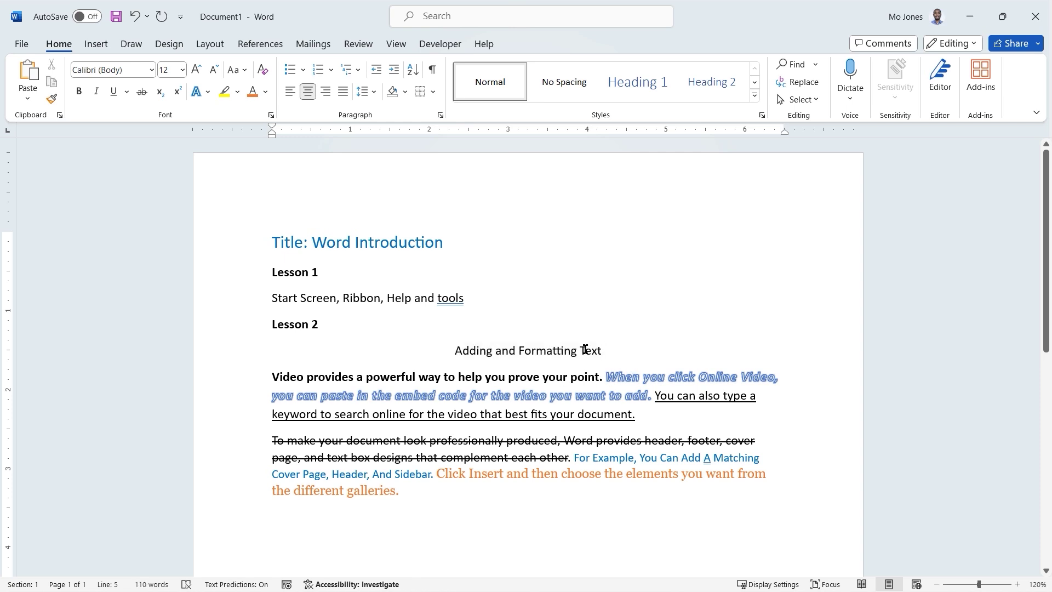
double_click(542, 351)
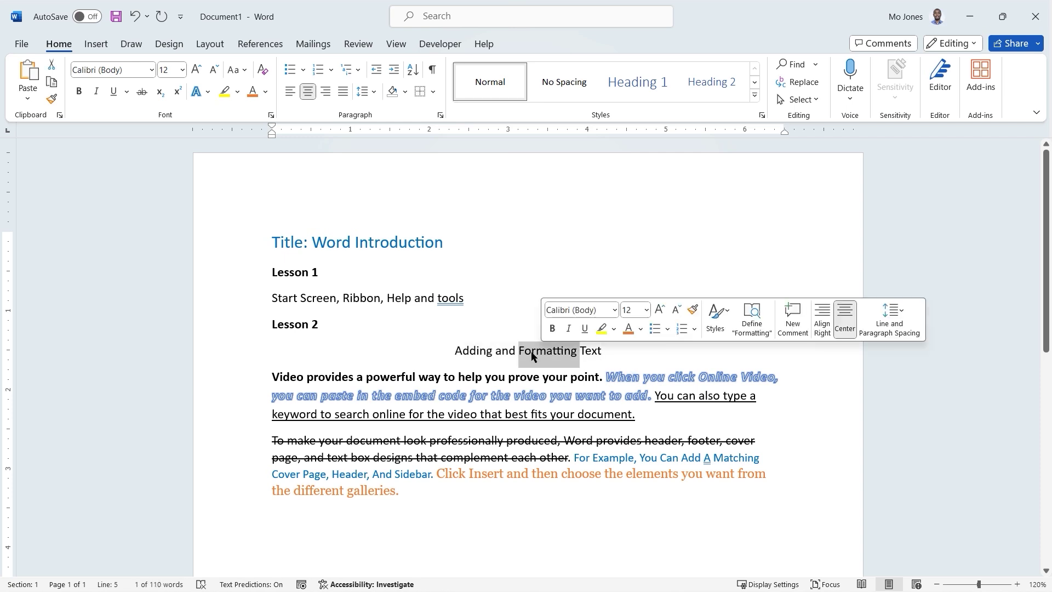
click(508, 356)
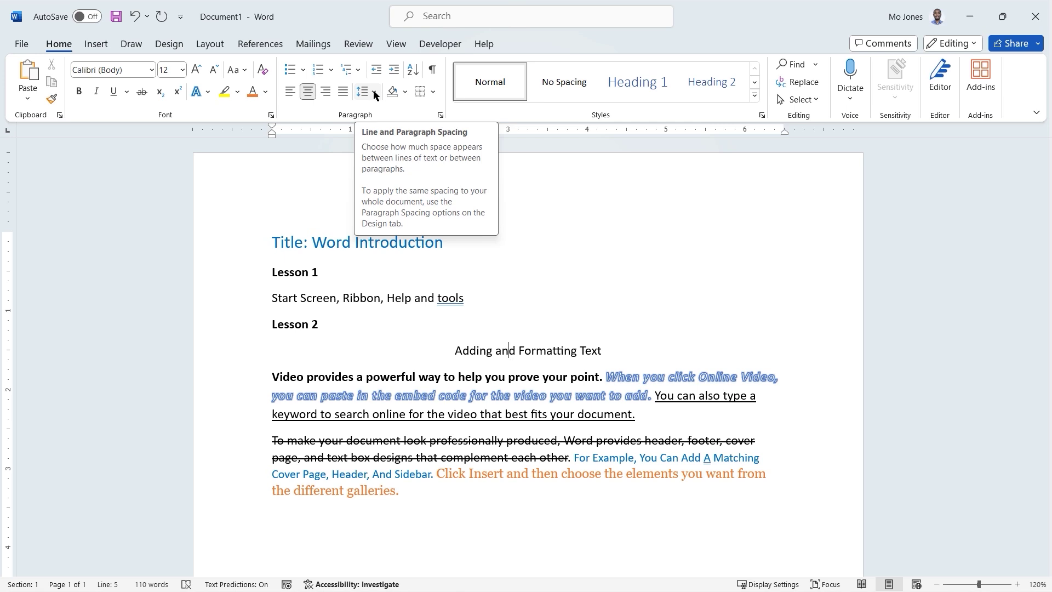
click(527, 378)
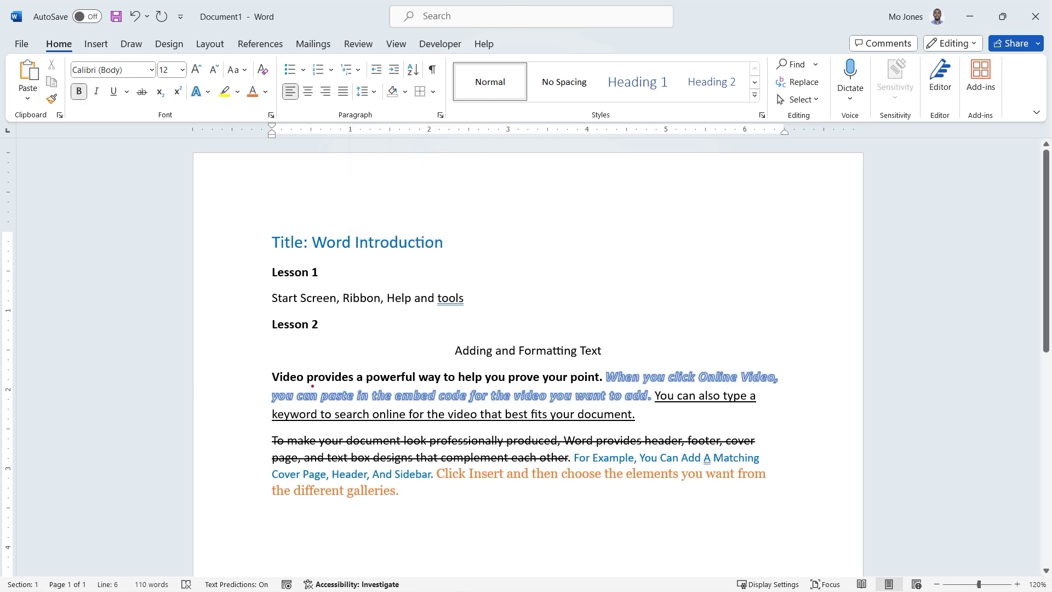
mouse_move(265, 388)
mouse_down()
mouse_move(278, 387)
mouse_move(273, 407)
mouse_up()
drag(271, 451, 278, 466)
drag(268, 504, 271, 504)
mouse_move(235, 423)
mouse_down()
mouse_move(237, 448)
mouse_move(247, 438)
mouse_up()
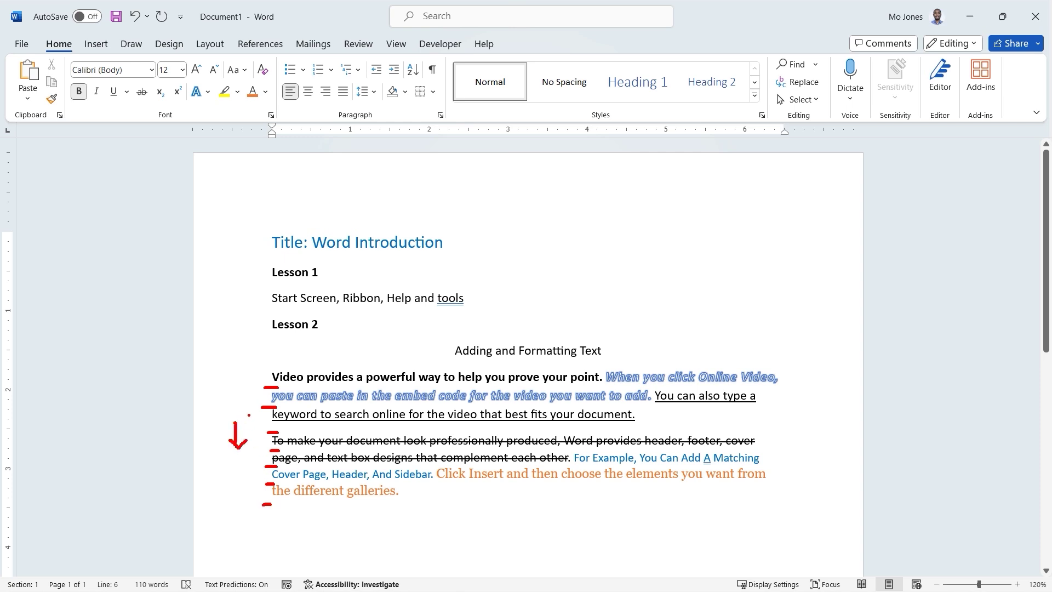
drag(250, 395, 250, 411)
key(Escape)
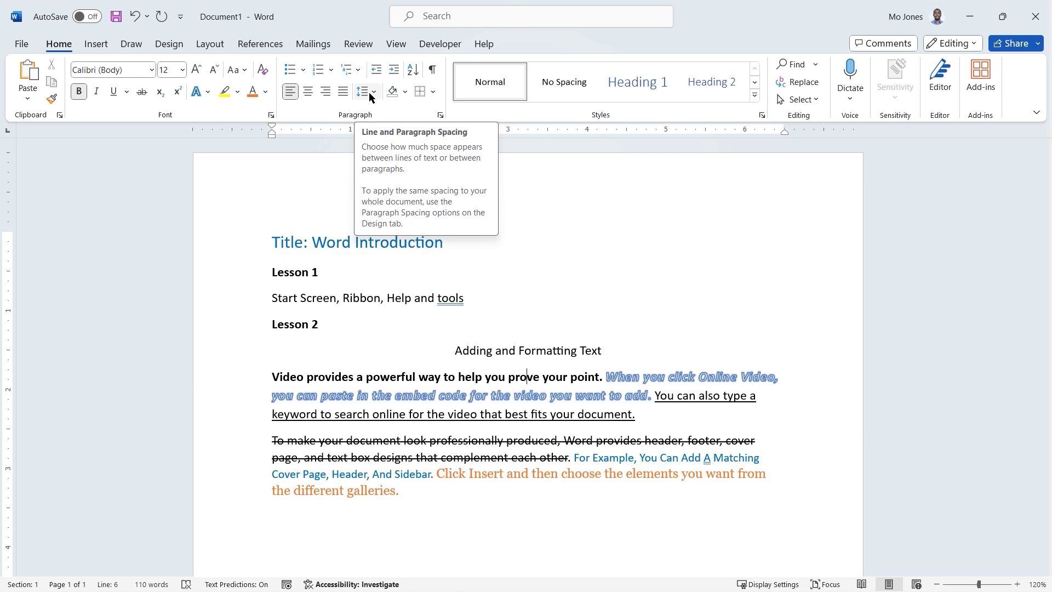
Clear all formatting from the two body paragraphs under the centered line and enlarge their font to 12.
click(459, 474)
drag(406, 494, 276, 377)
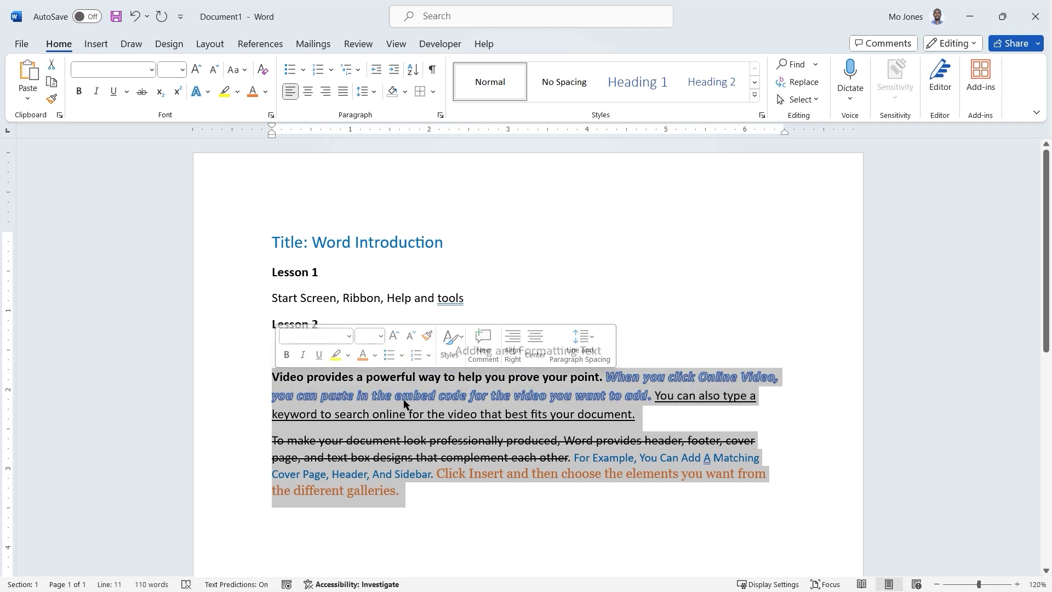
click(263, 72)
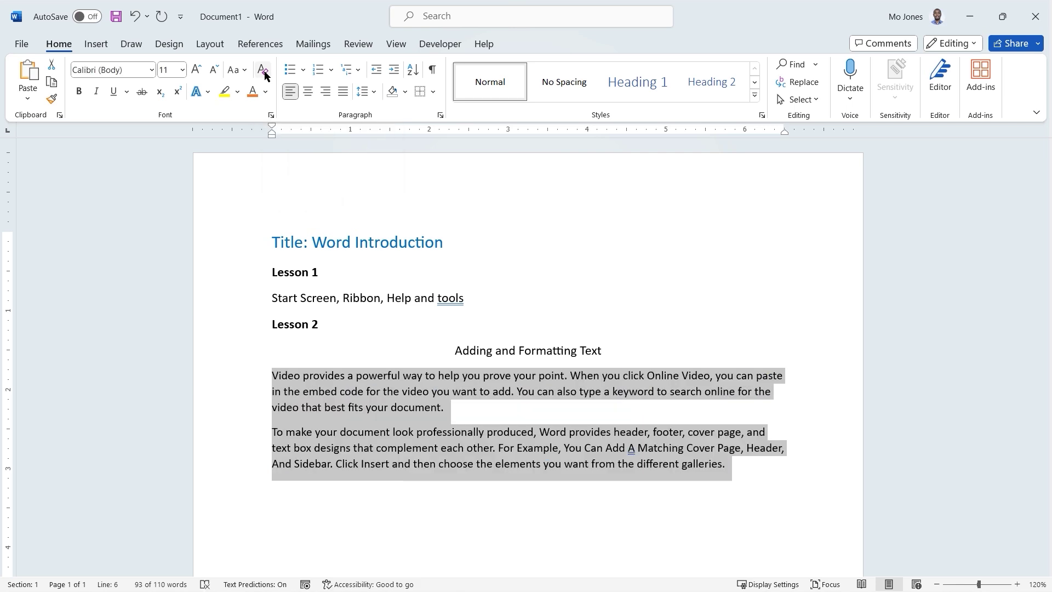
click(197, 72)
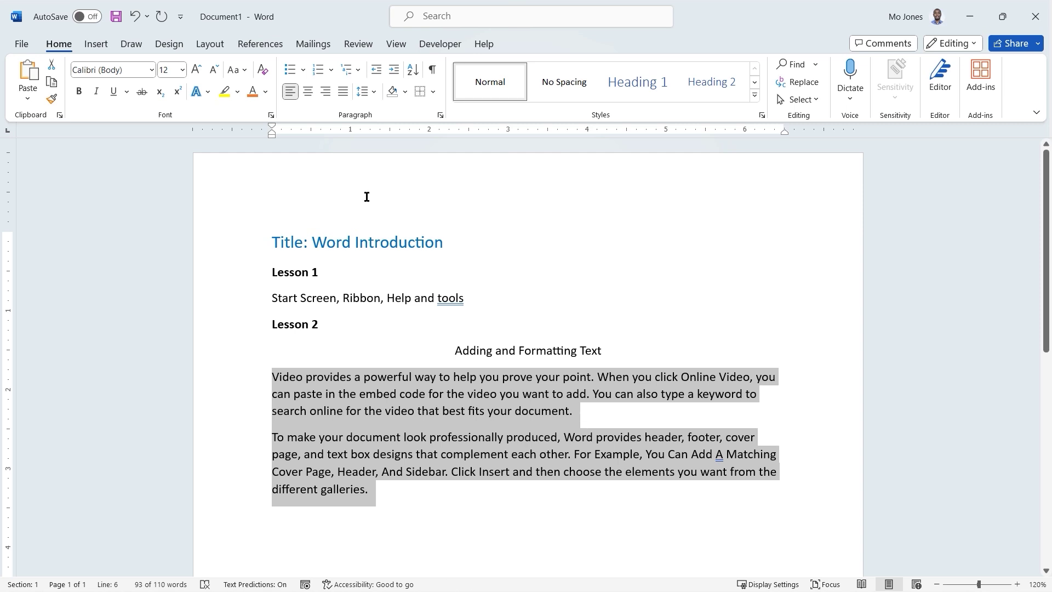
Set the line spacing of the two selected body paragraphs to 1.15 and remove the space after them.
click(373, 93)
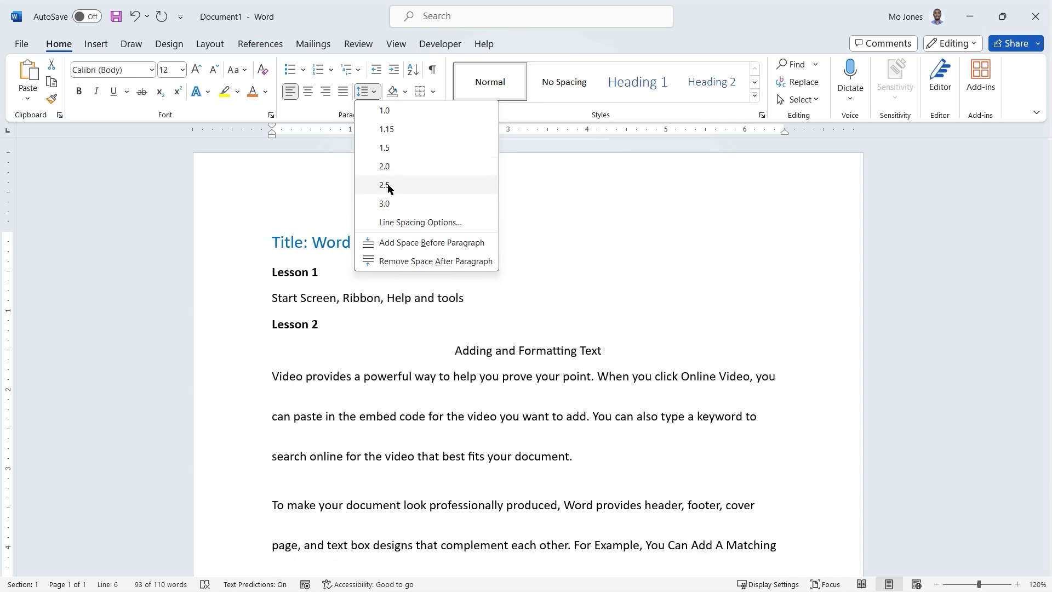
click(389, 130)
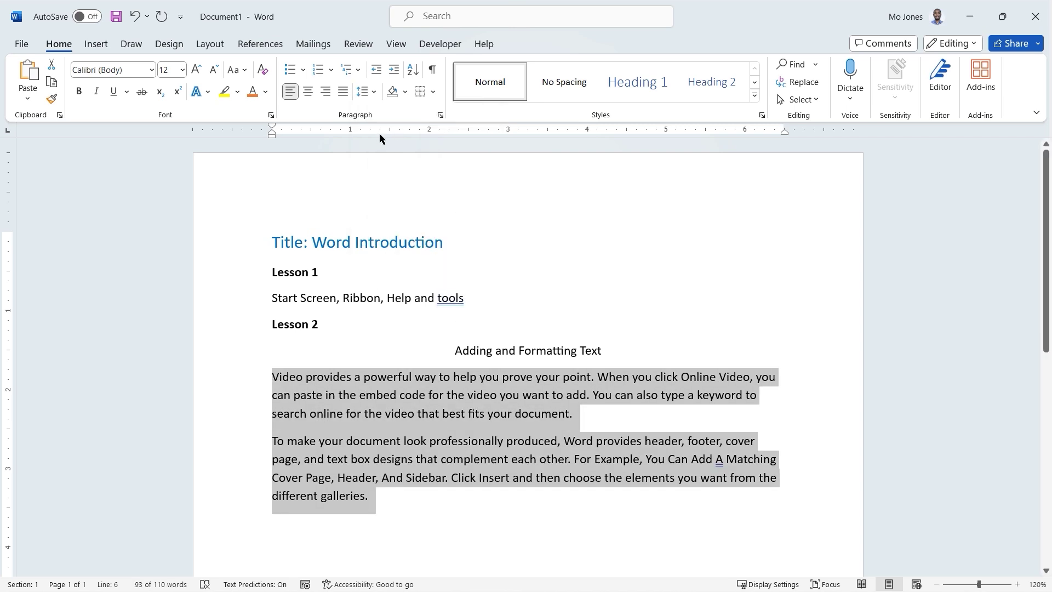
click(363, 91)
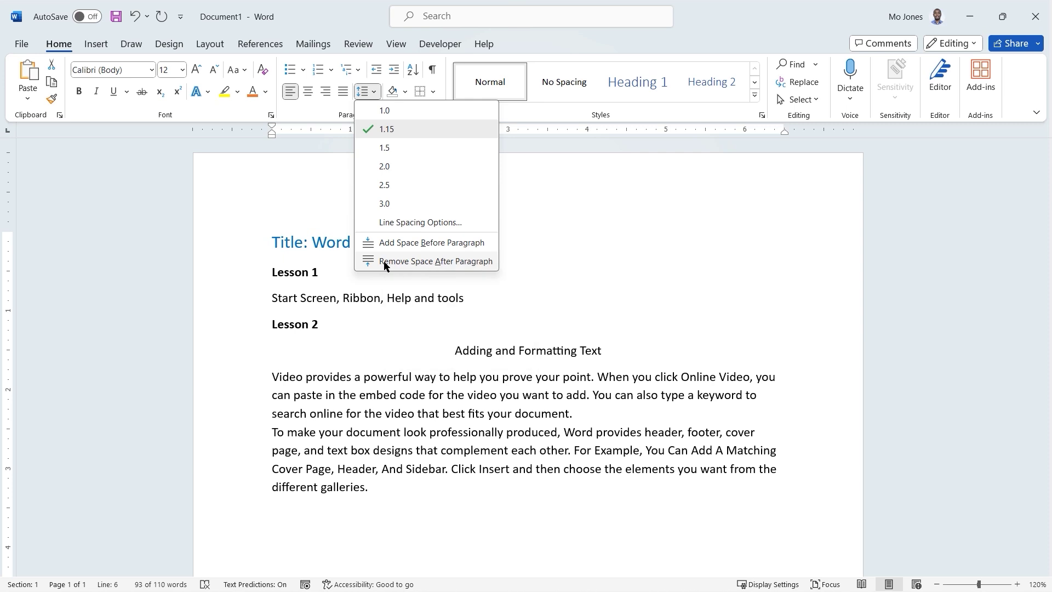
click(383, 261)
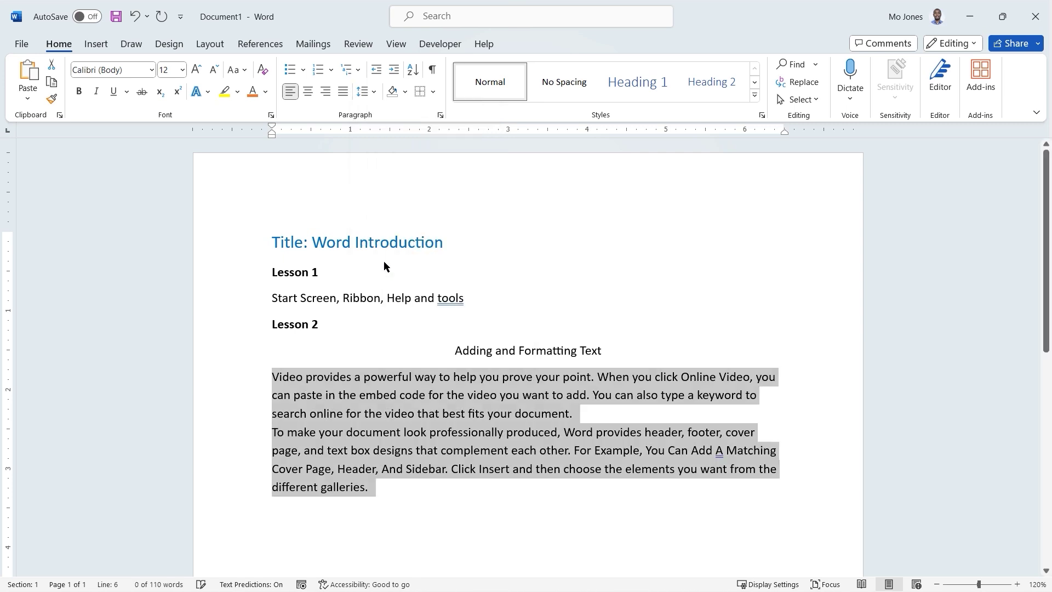
click(362, 425)
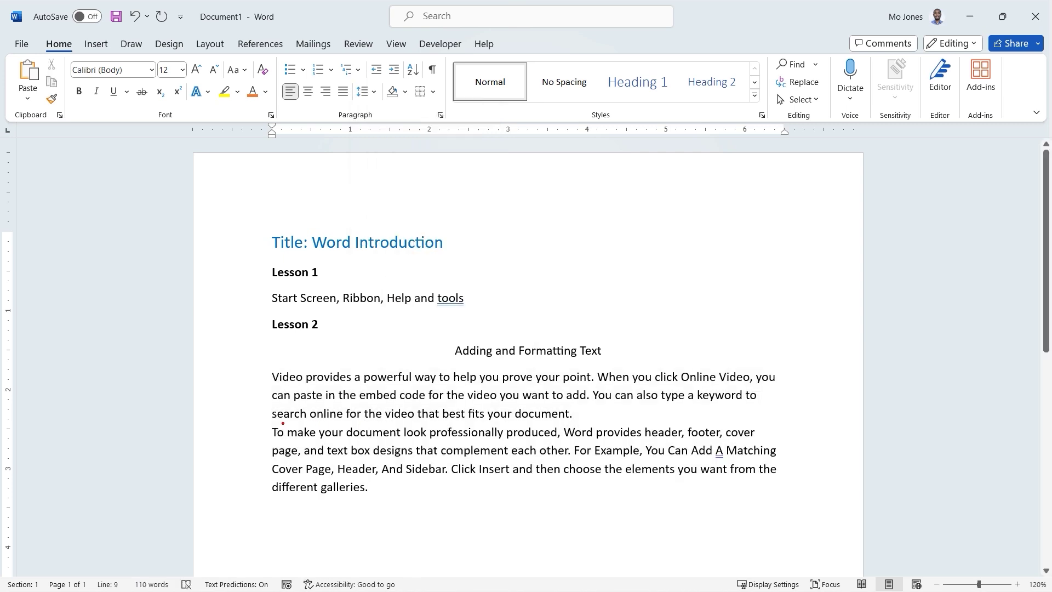
drag(266, 420, 579, 419)
Select the whole document and preview the line spacing choices on it without applying one.
drag(318, 321, 274, 248)
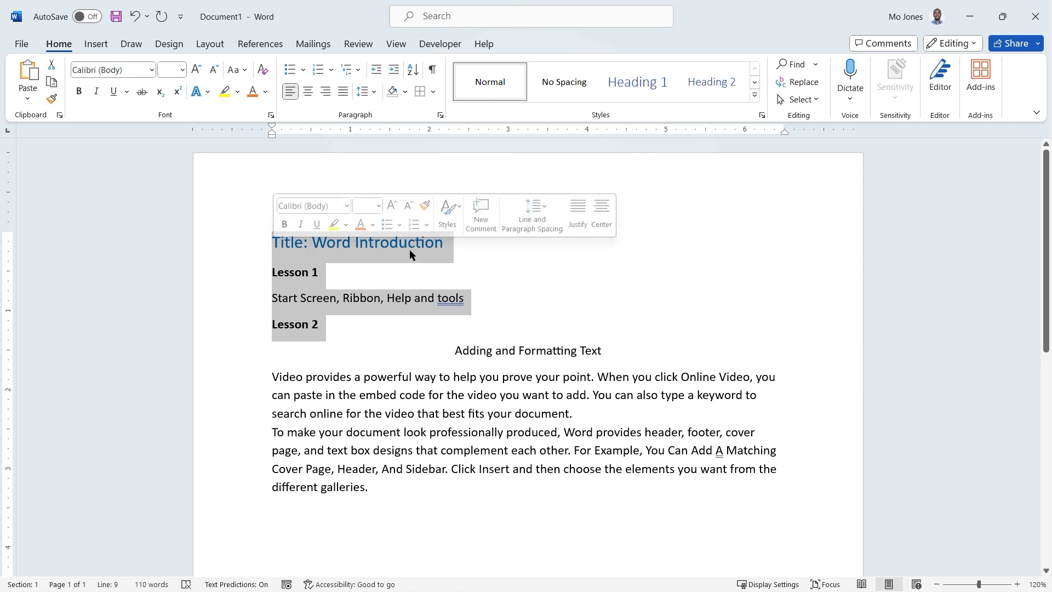
click(433, 365)
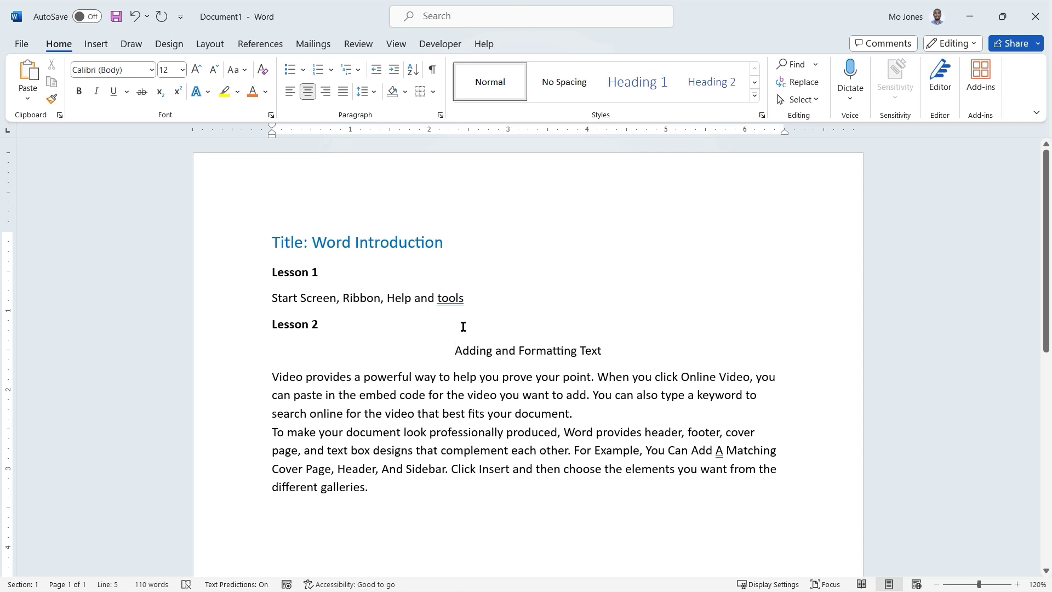
key(ctrl+a)
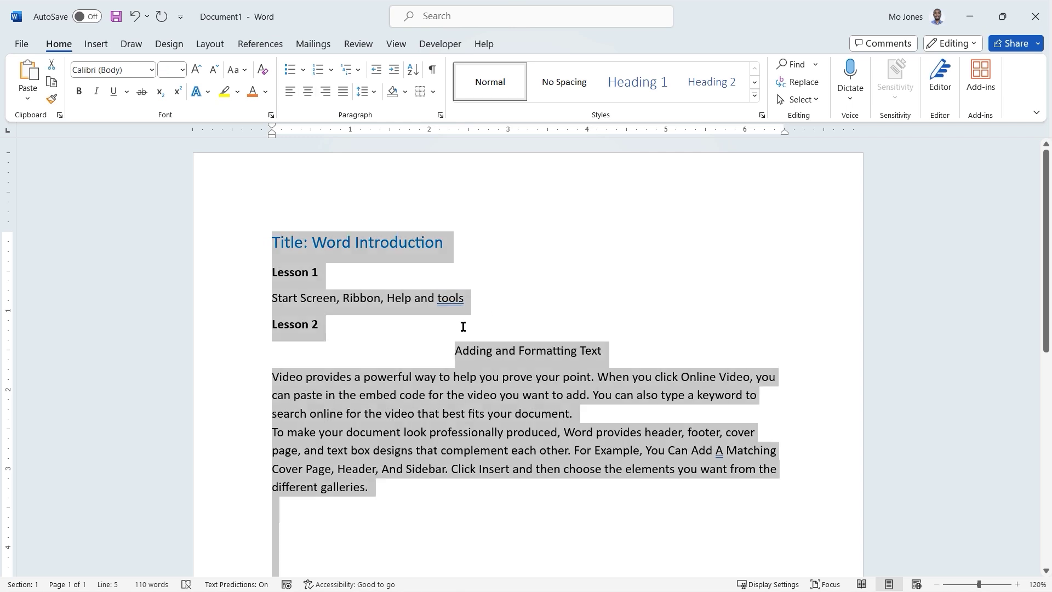
scroll(463, 329, down, 3)
scroll(463, 330, down, 5)
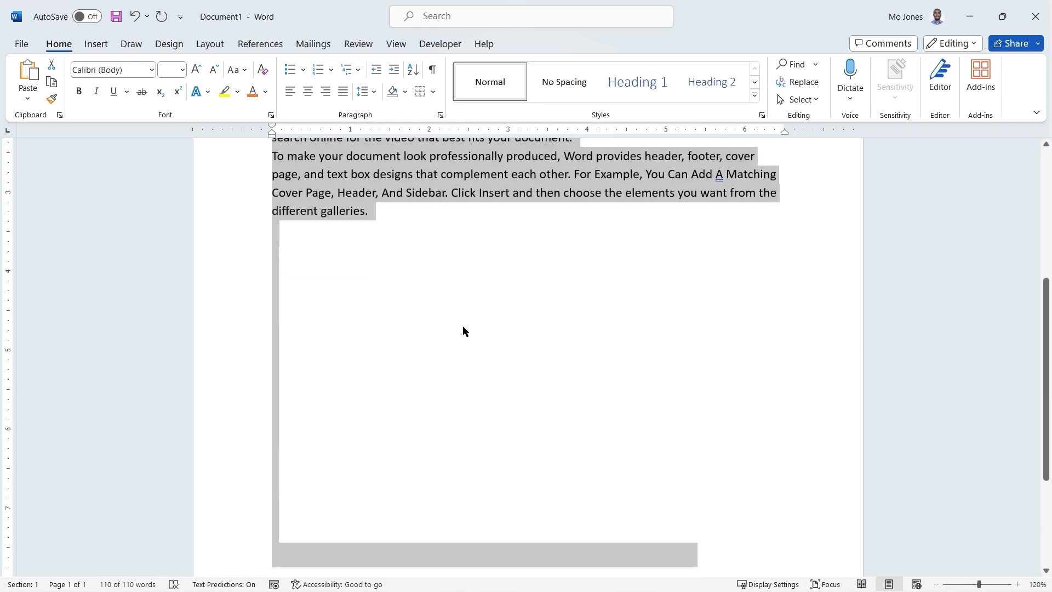
scroll(464, 329, up, 8)
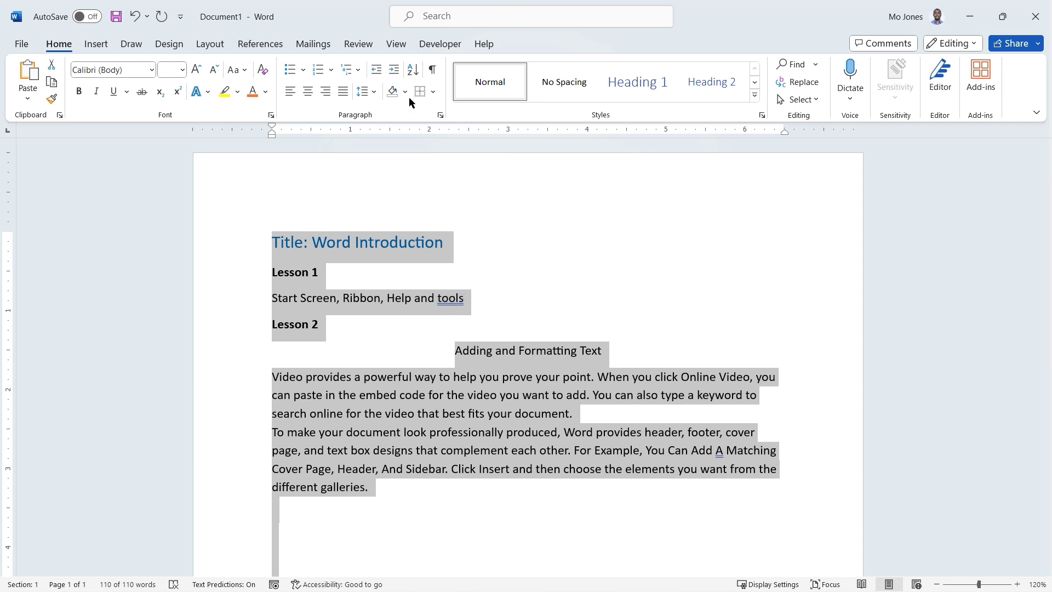
click(374, 92)
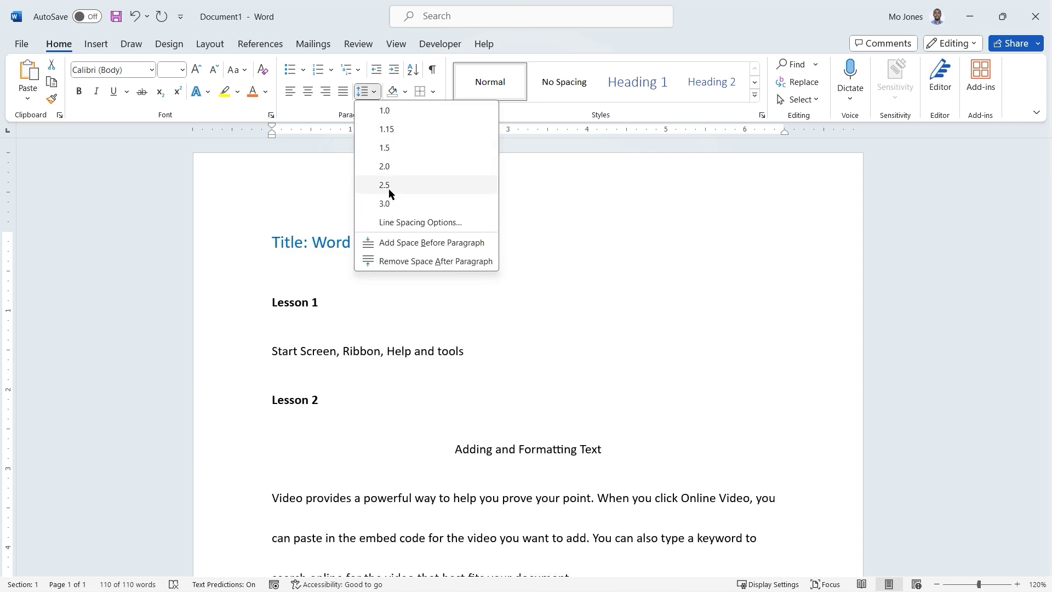
click(390, 231)
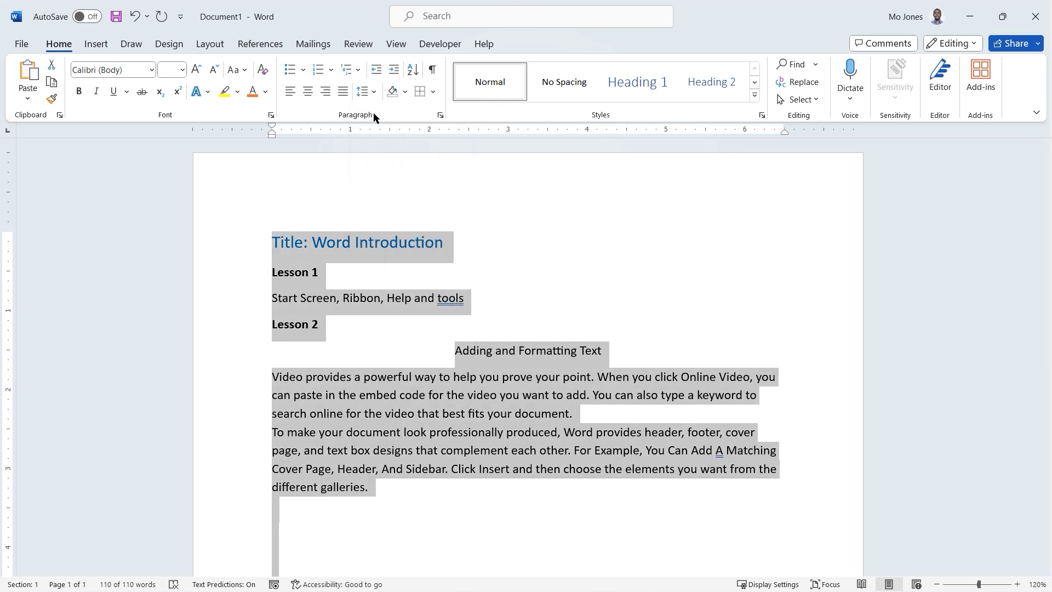
Look through the document-wide paragraph spacing presets in the design options without applying one.
click(169, 48)
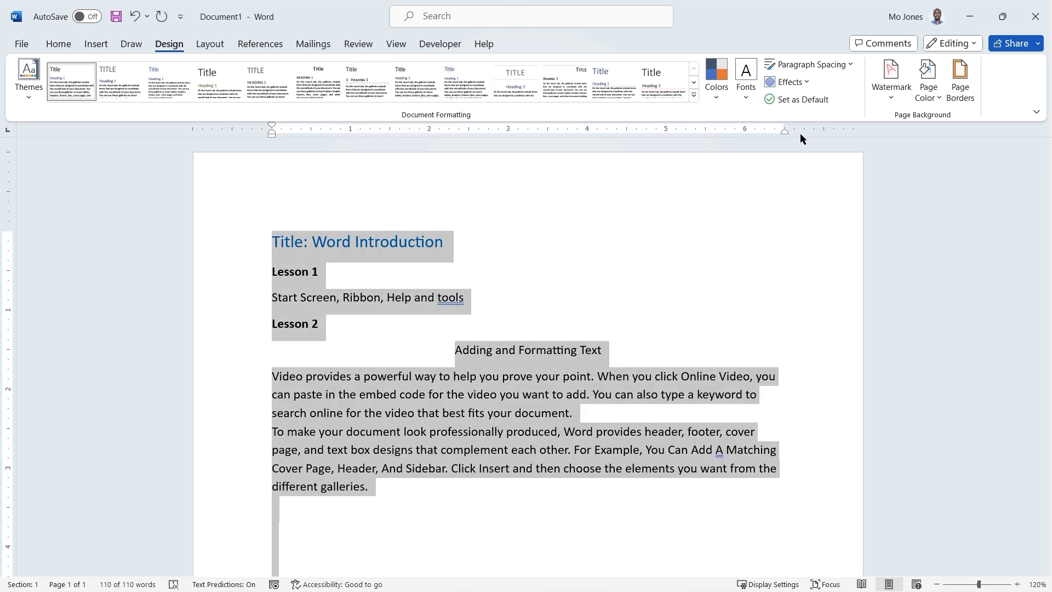
click(848, 64)
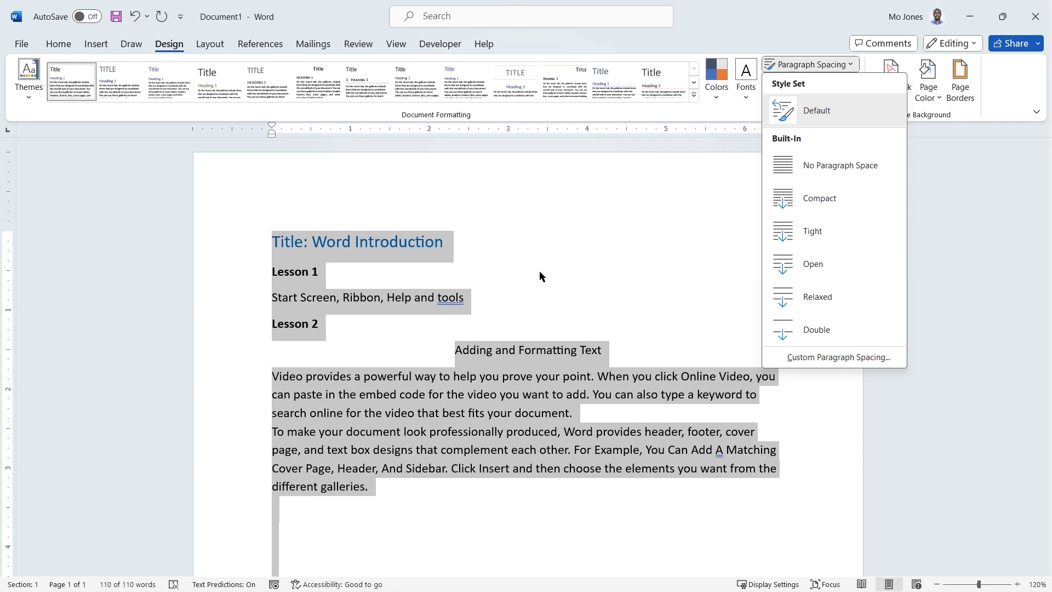
click(540, 271)
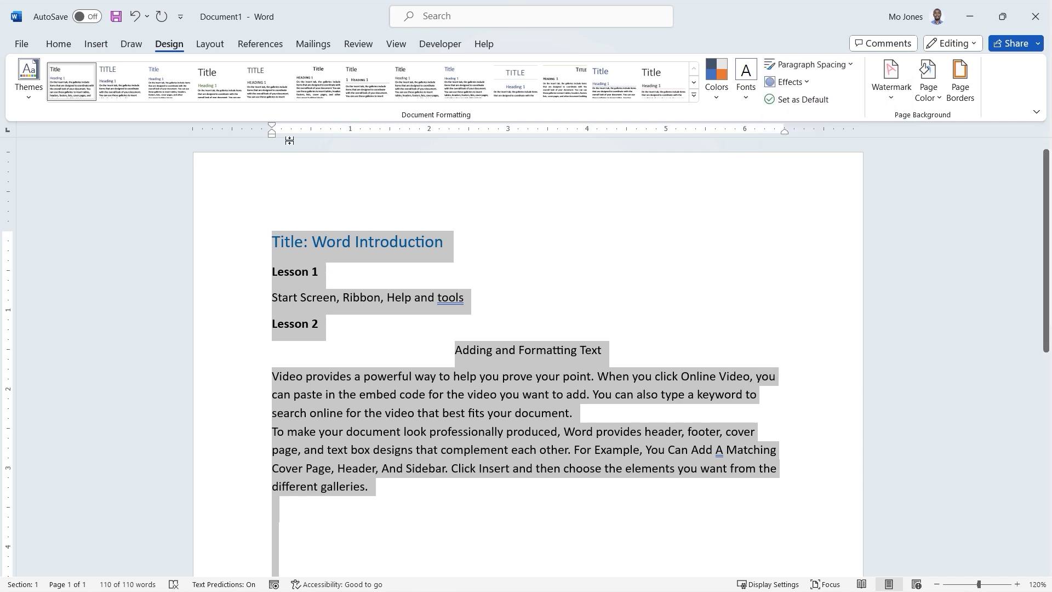
click(62, 48)
Put the sentences starting "When you click Online Video", "For Example" and "Click Insert" each on a new line.
click(517, 322)
scroll(512, 340, down, 2)
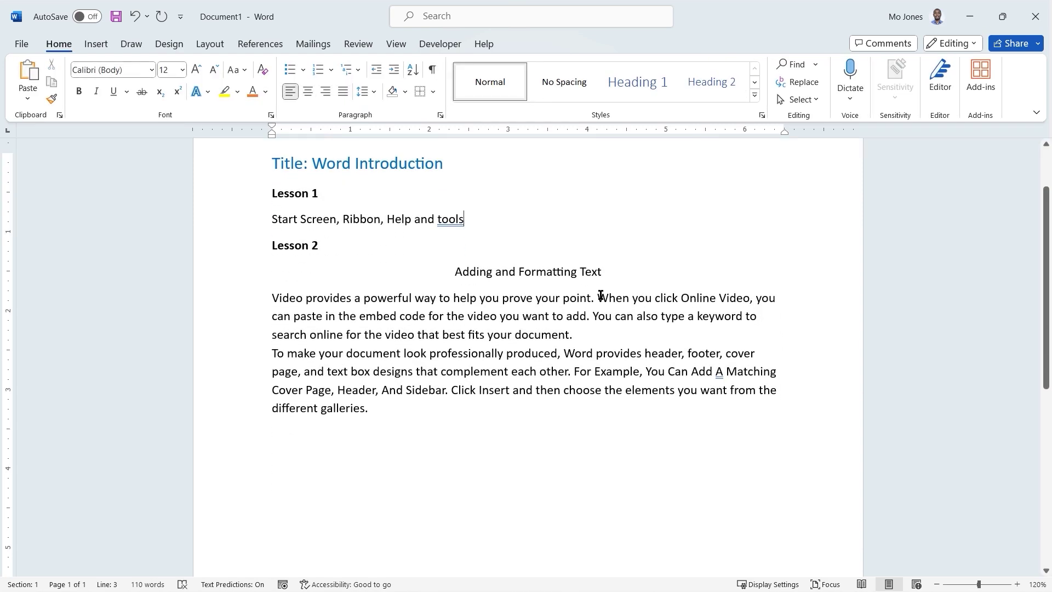
click(597, 296)
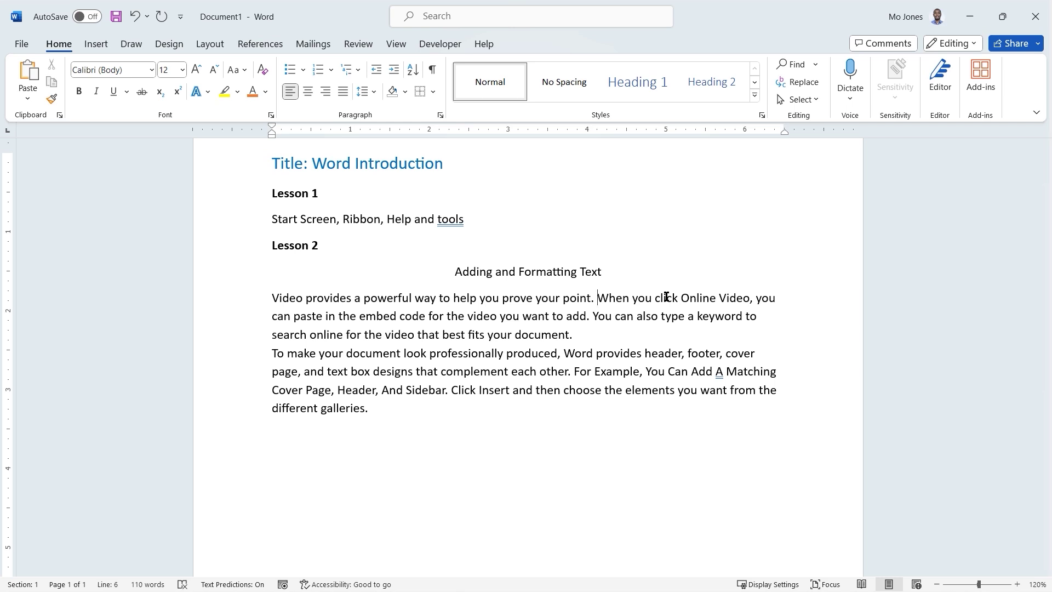
key(shift+Return)
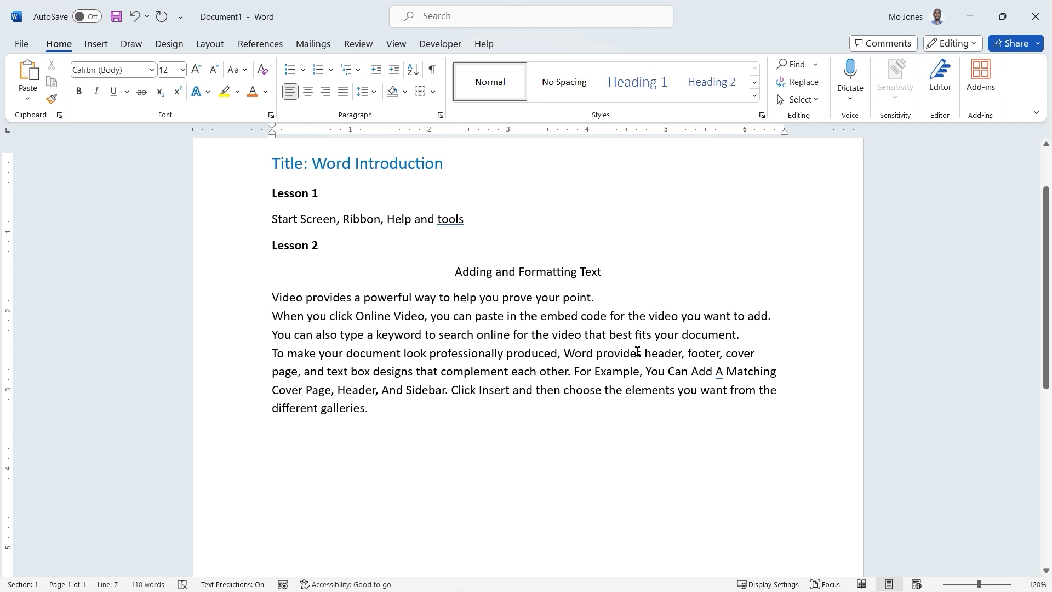
click(575, 372)
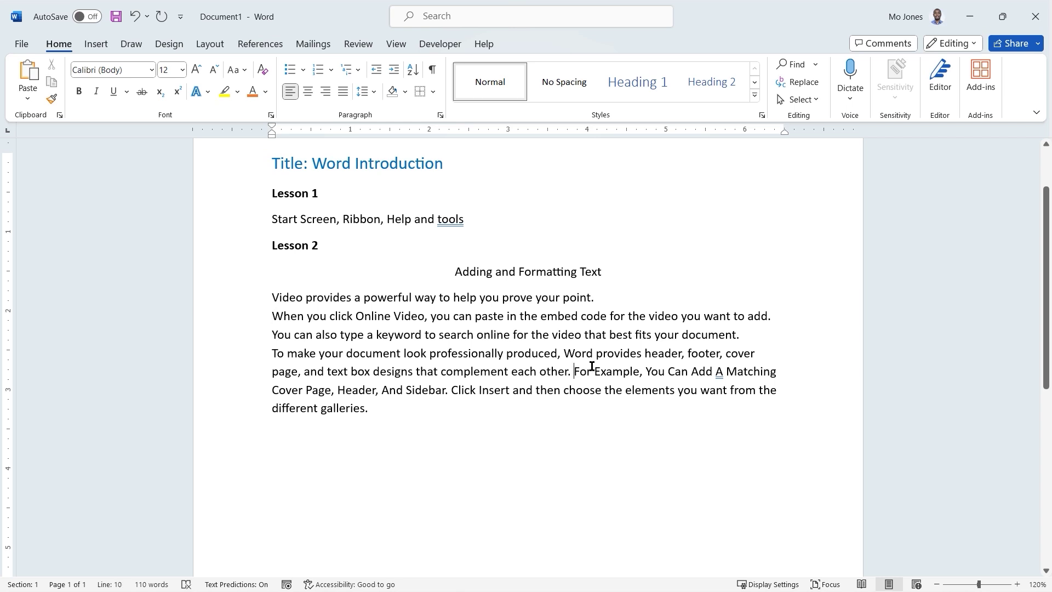
key(Return)
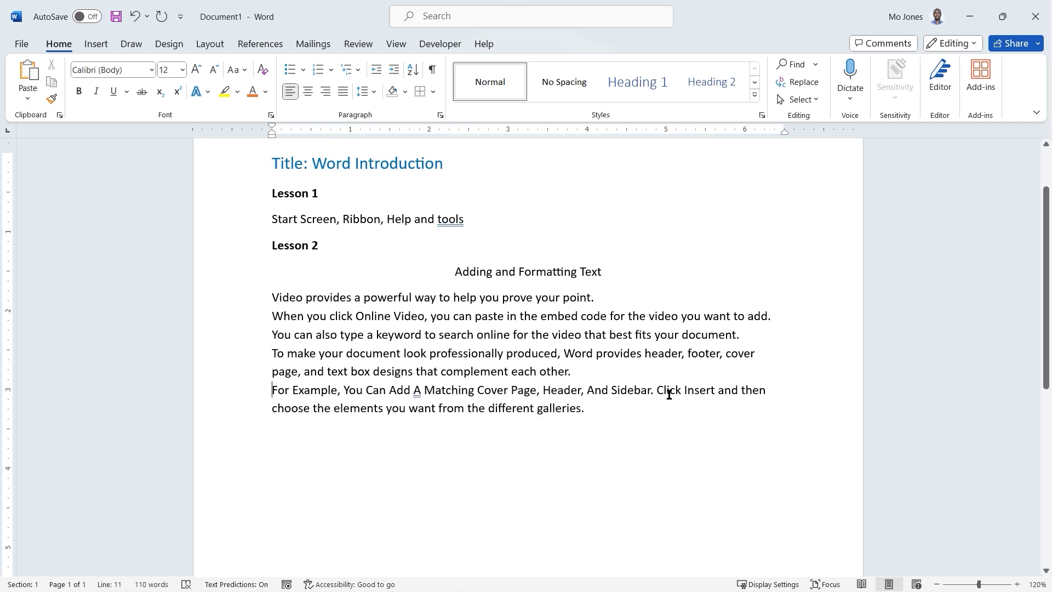
click(658, 393)
key(Return)
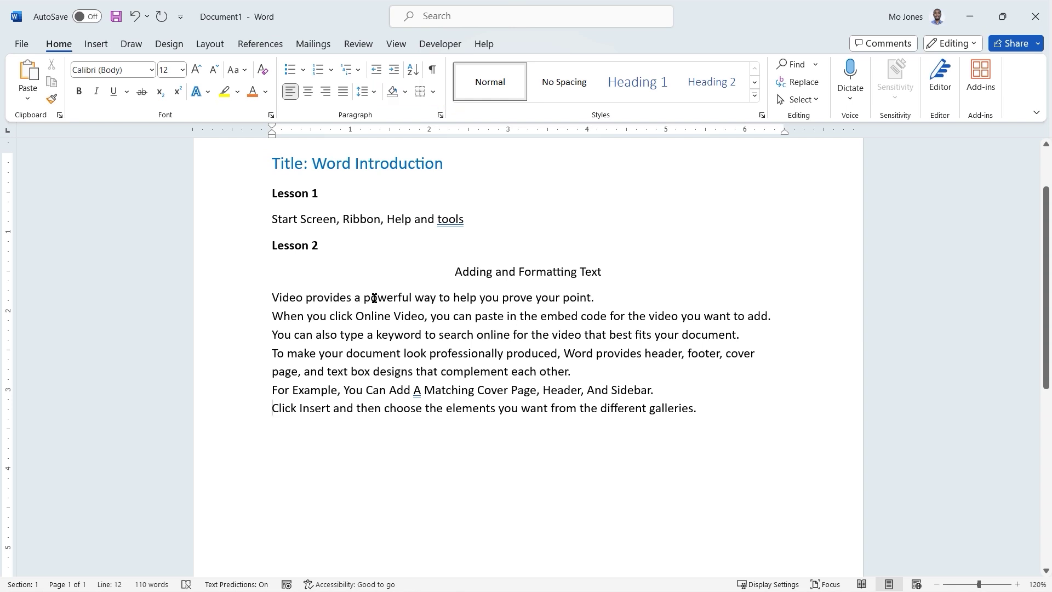
Shade the centred "Adding and Formatting Text" line under Lesson 2 with the lightest orange theme colour.
triple_click(519, 271)
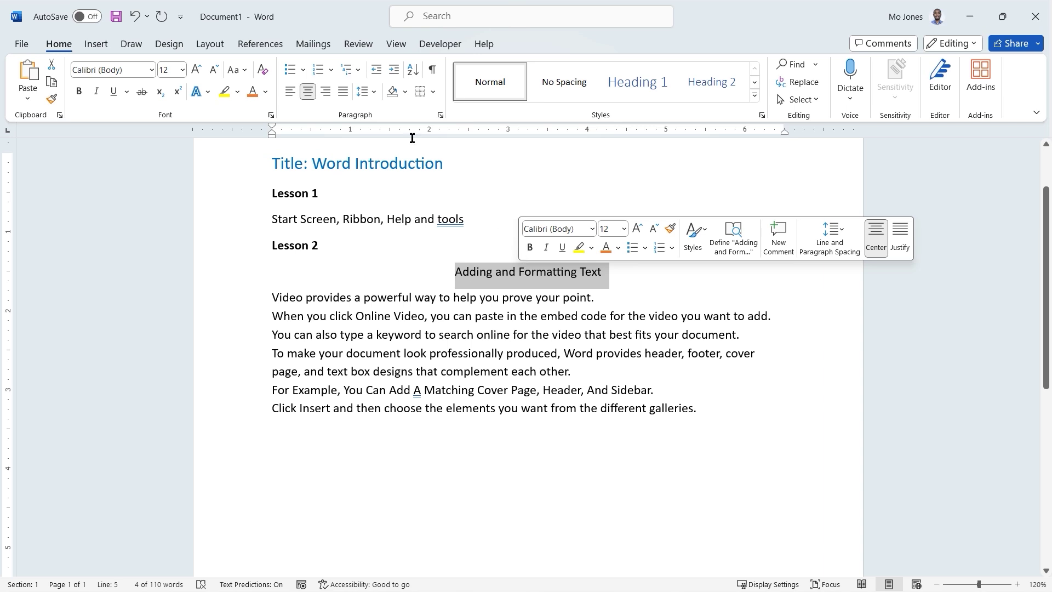
click(406, 93)
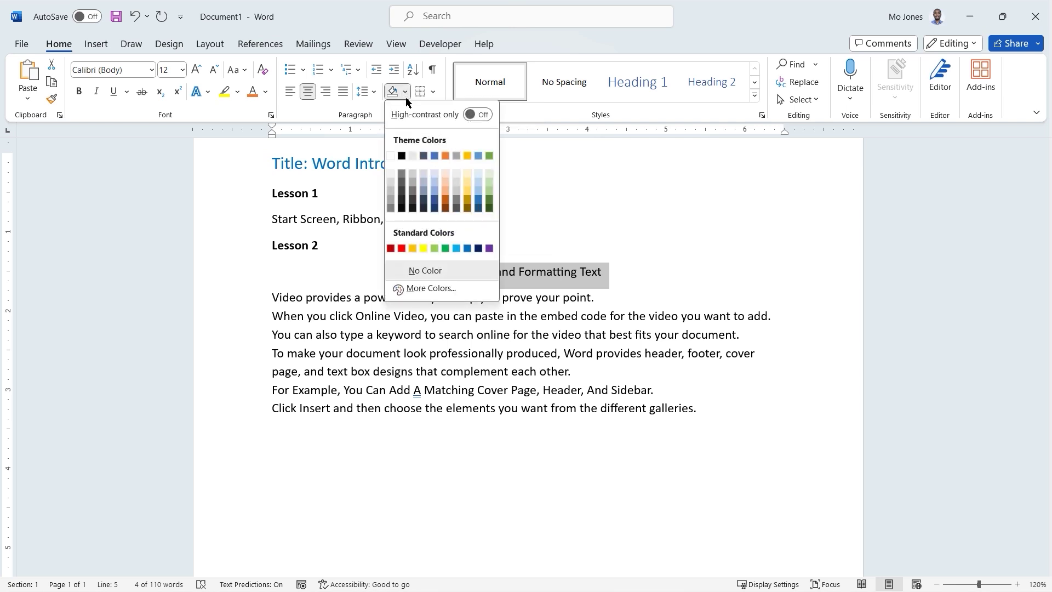
click(446, 174)
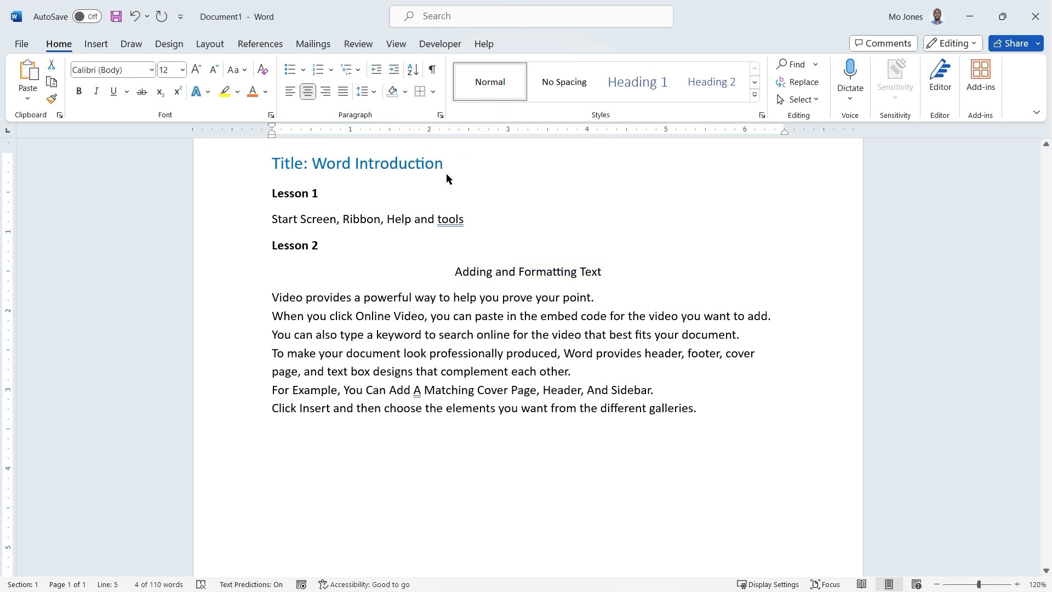
click(514, 352)
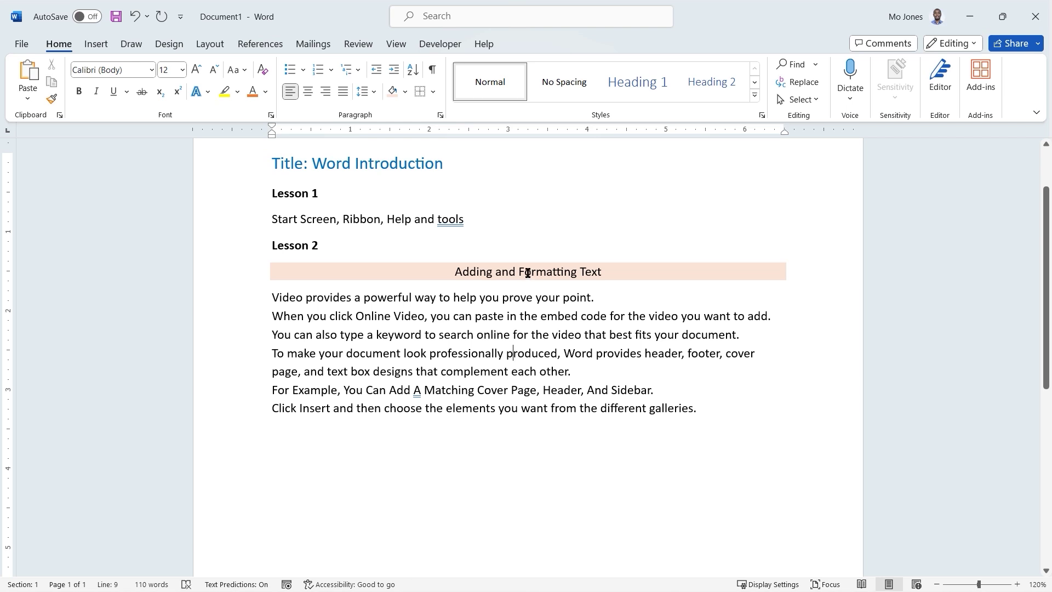
click(600, 300)
Put outside borders around the shaded "Adding and Formatting Text" line.
triple_click(525, 272)
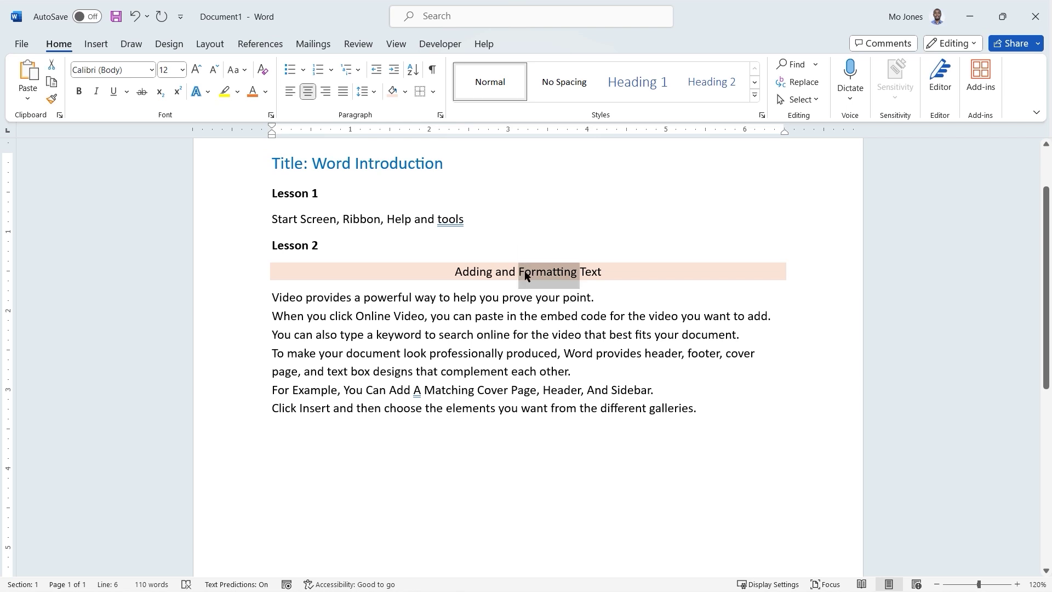
click(432, 92)
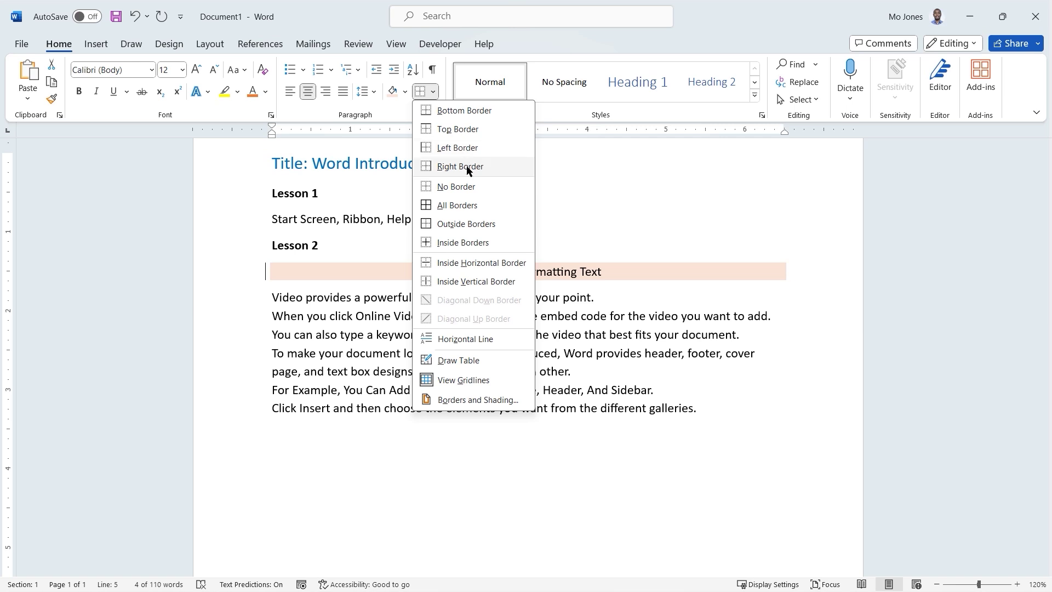
click(464, 225)
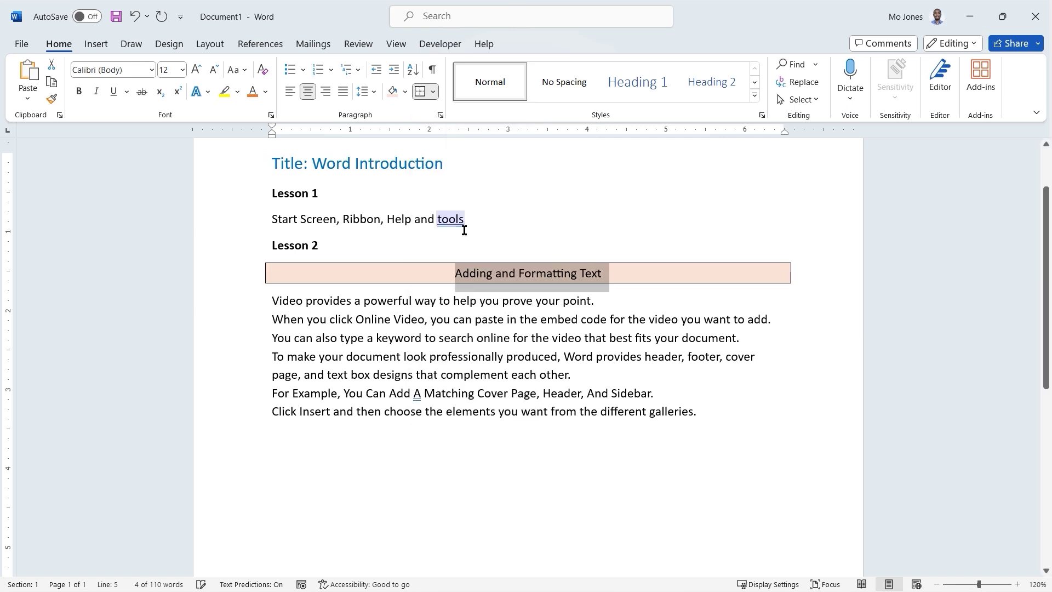
click(500, 332)
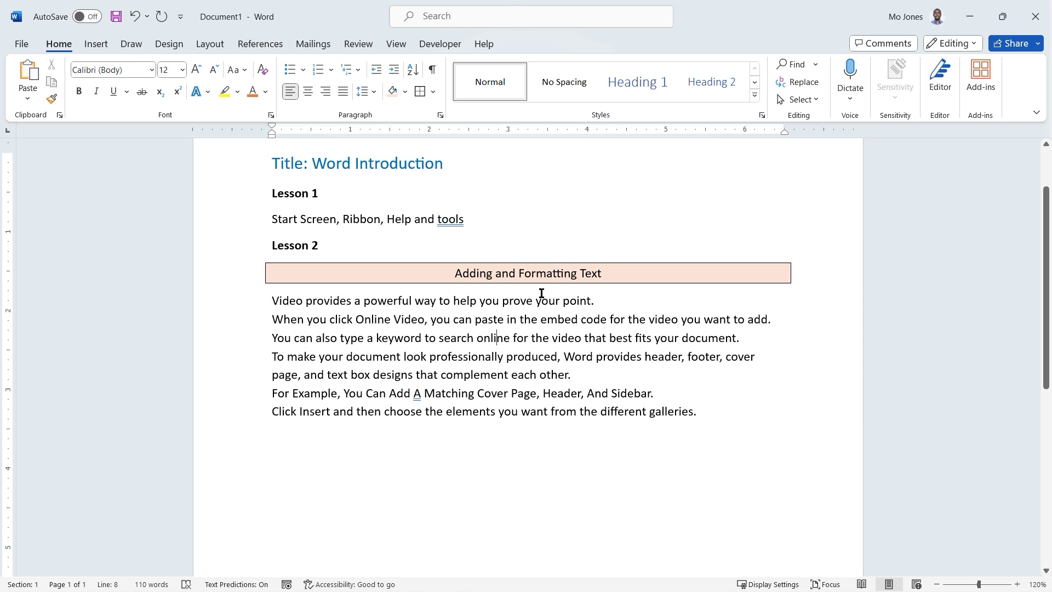
Add a border to just the text of the sentence starting "You can also type a keyword", using the Bottom Border option.
scroll(541, 319, up, 2)
scroll(540, 319, up, 3)
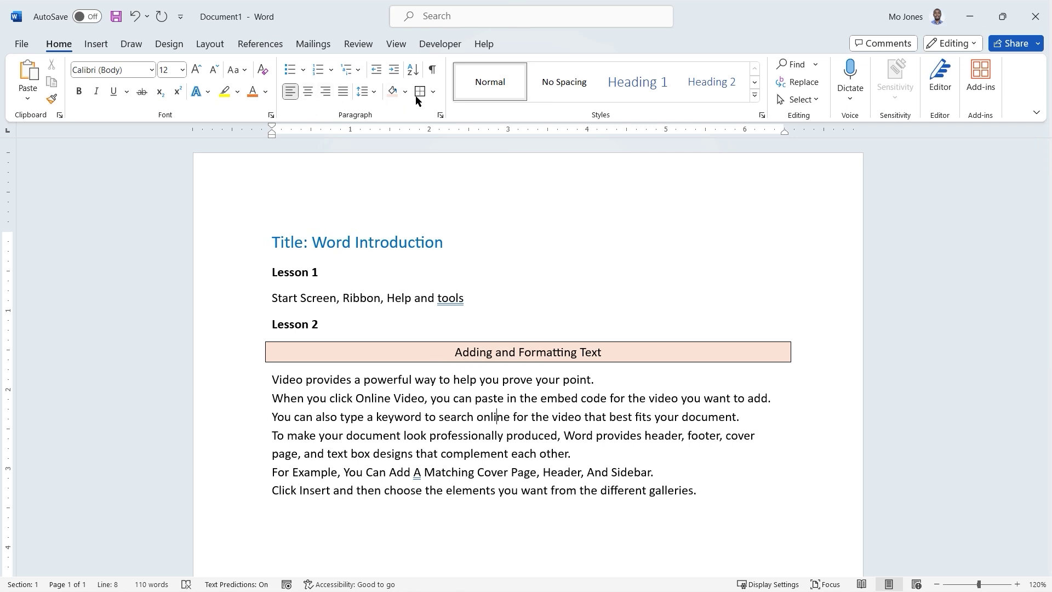
triple_click(391, 399)
click(470, 440)
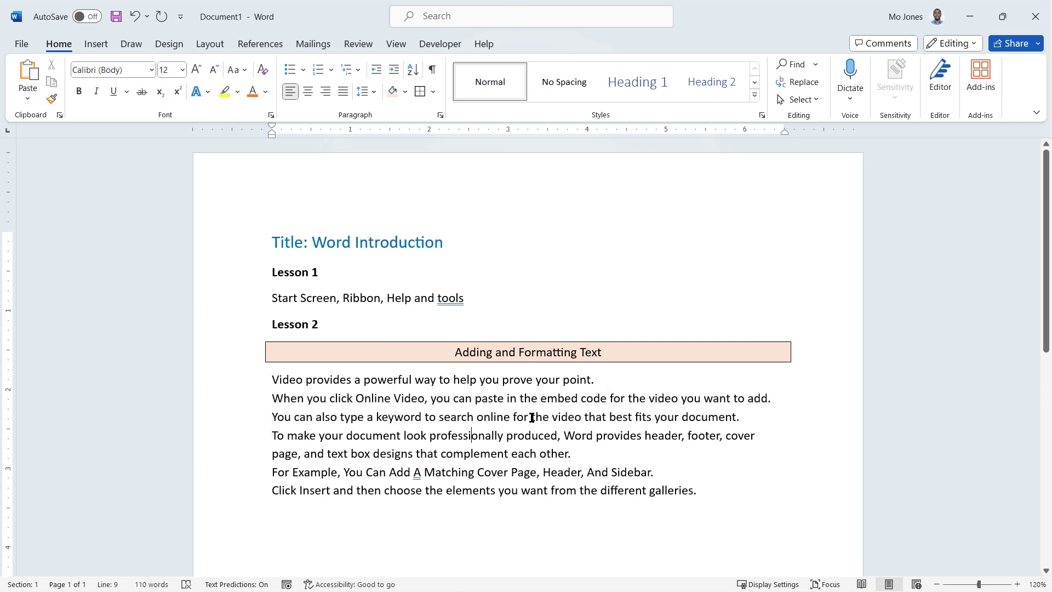
triple_click(534, 418)
click(751, 418)
drag(711, 418, 274, 417)
click(434, 92)
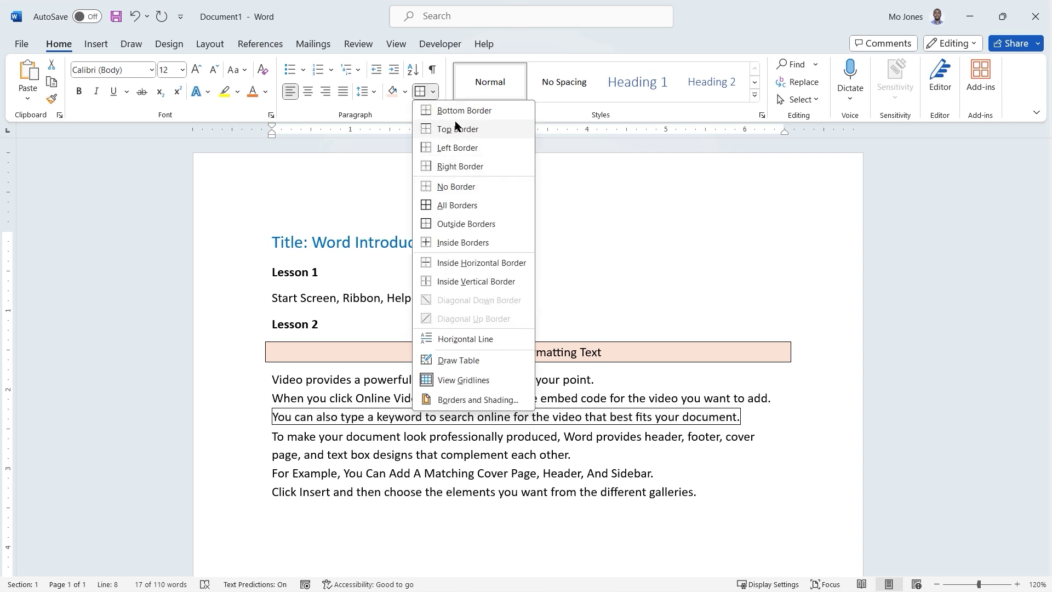
click(456, 111)
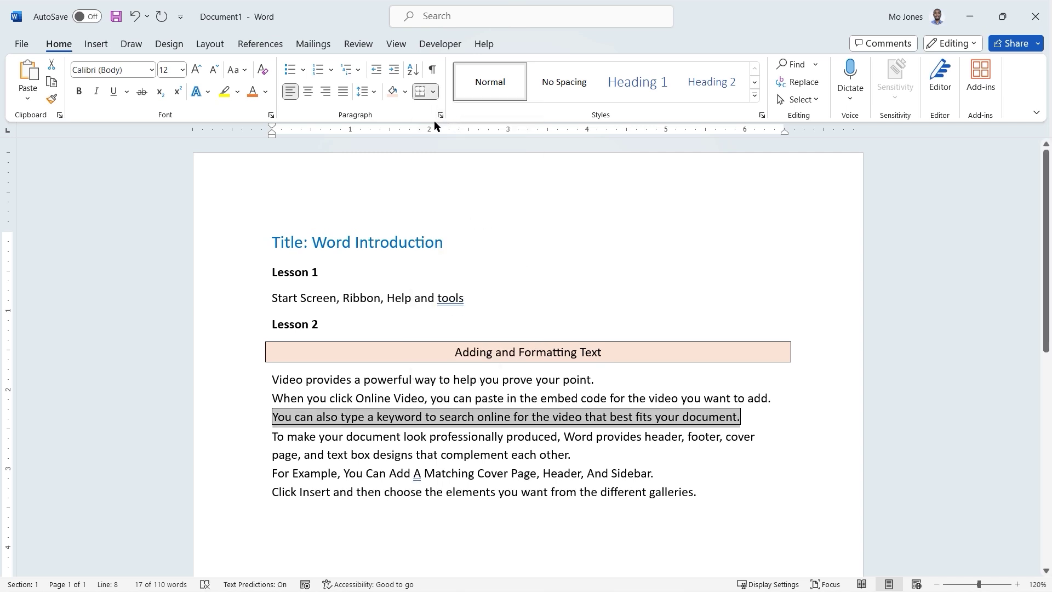
Shade the bordered sentence starting "You can also type a keyword" with the lightest blue theme colour.
click(405, 92)
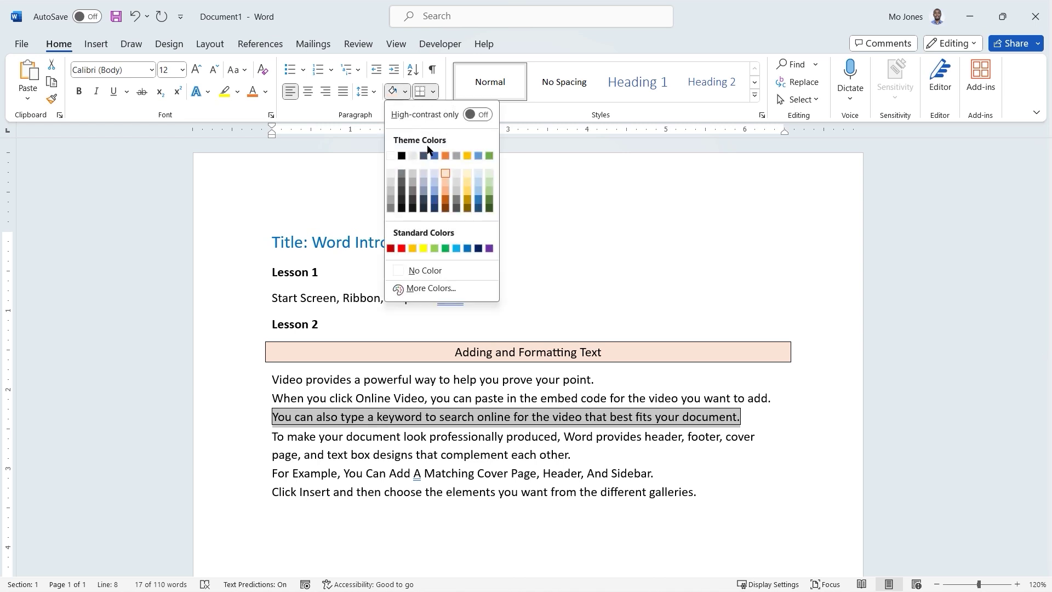
click(477, 176)
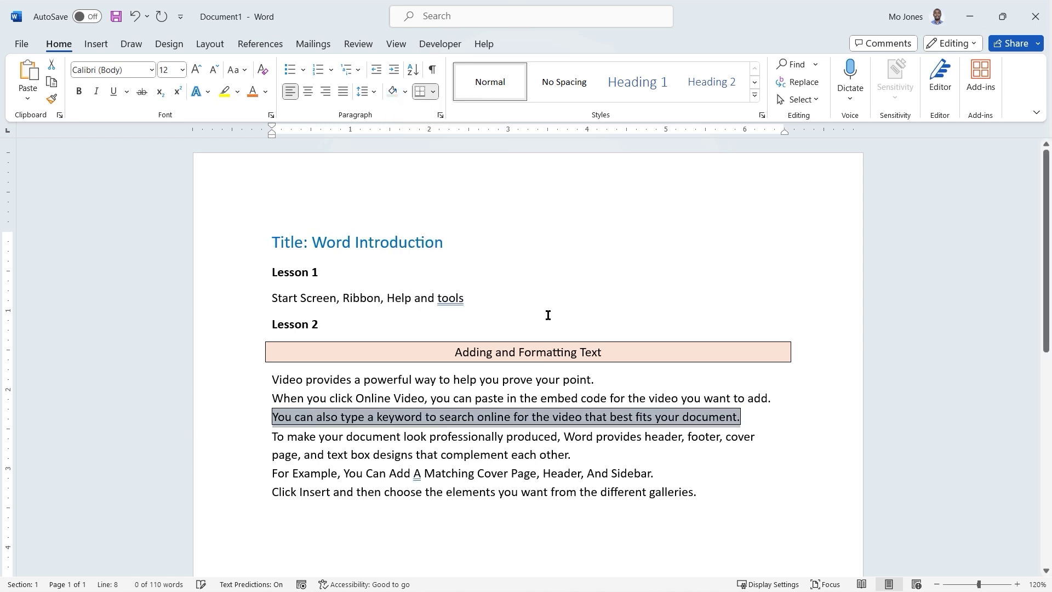
click(510, 451)
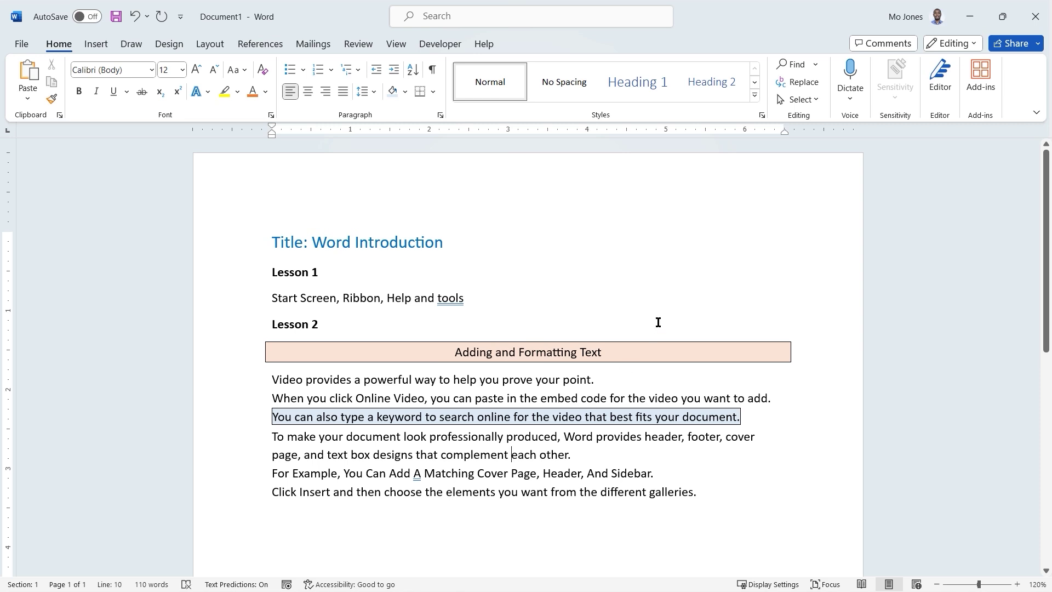
Extend the line under Lesson 2 so that it reads "Adding and Formatting Text. Styles.".
scroll(653, 311, down, 1)
scroll(653, 311, down, 1)
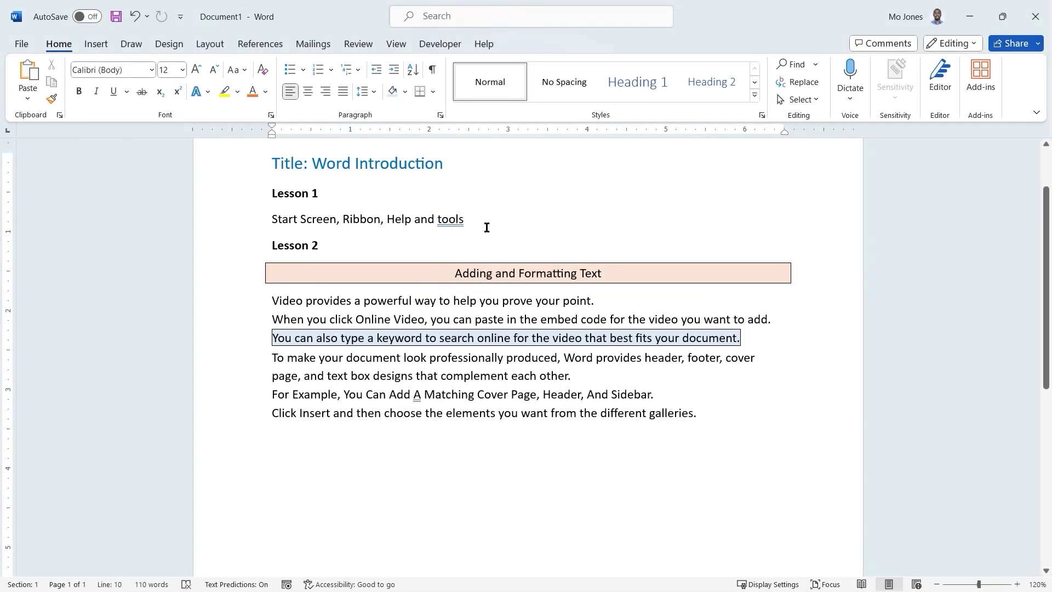
click(625, 274)
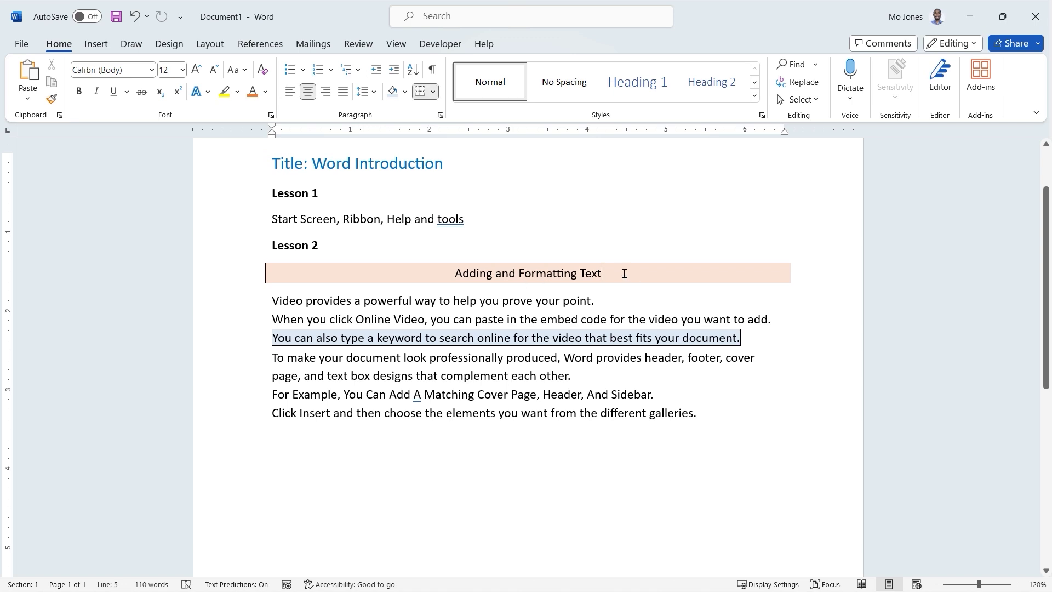
text(.)
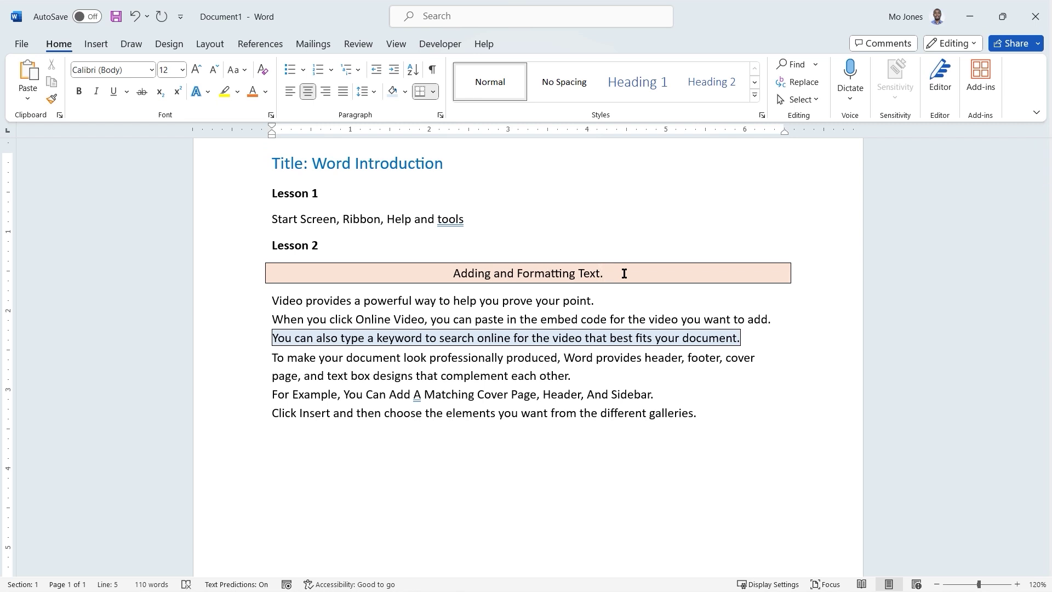
text( Styles)
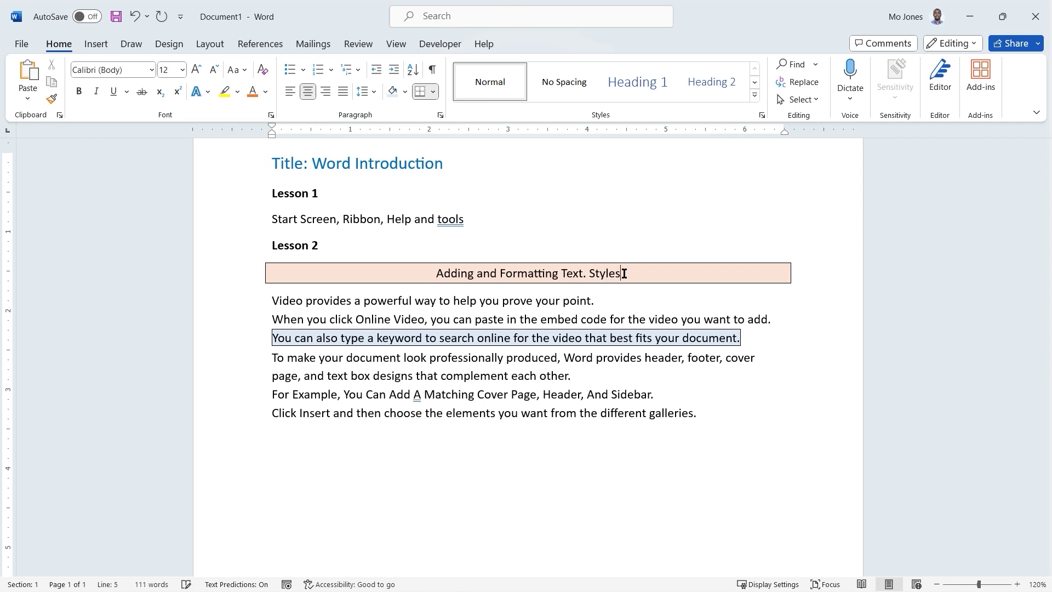
text(.)
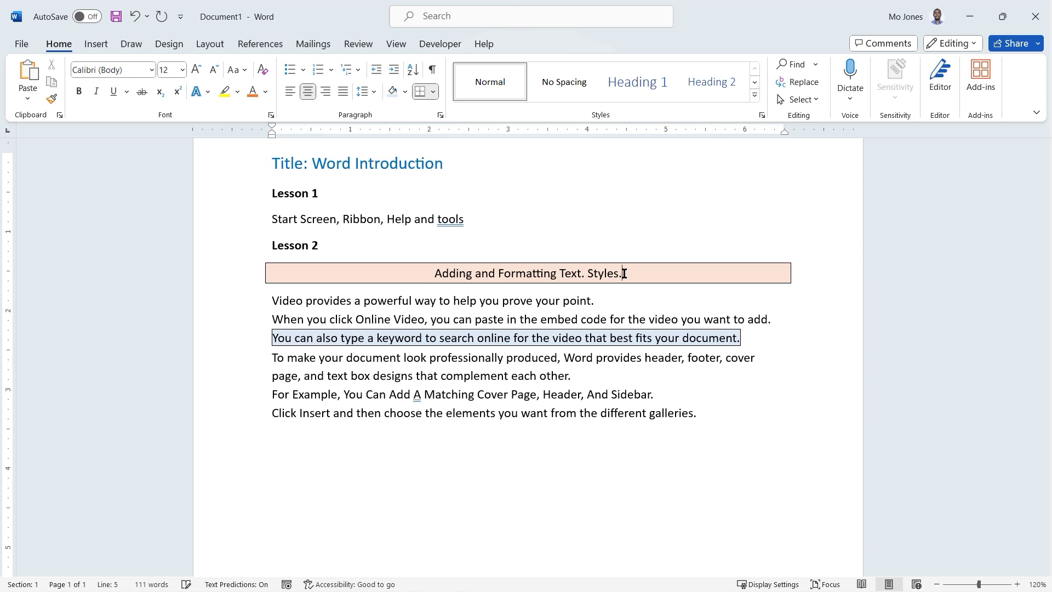
Preview the available styles, from Heading 2 to Emphasis and Intense Quote, on the first body sentence without applying one.
click(542, 306)
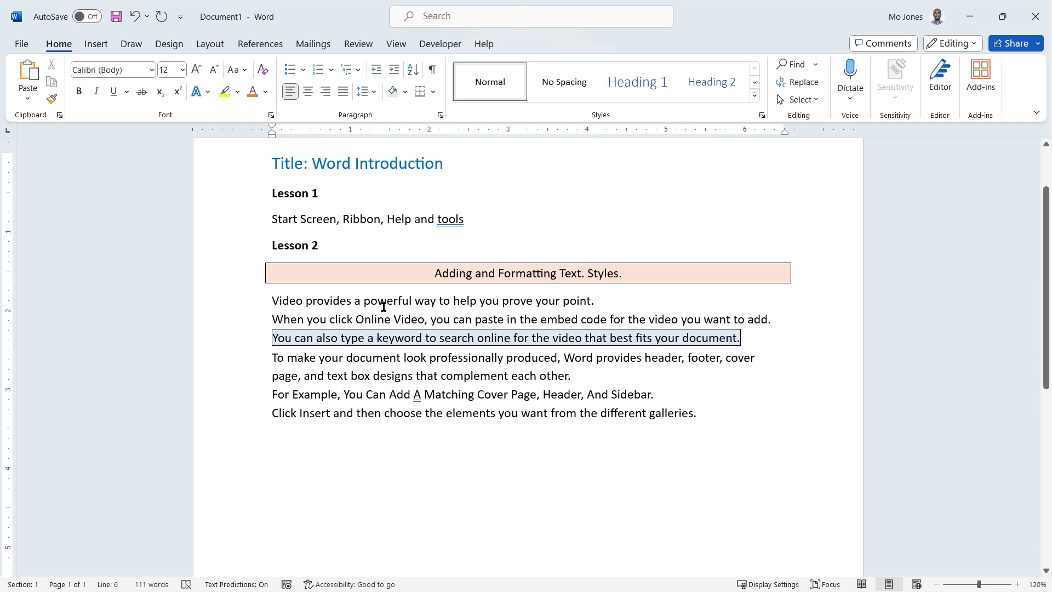
drag(278, 302, 565, 305)
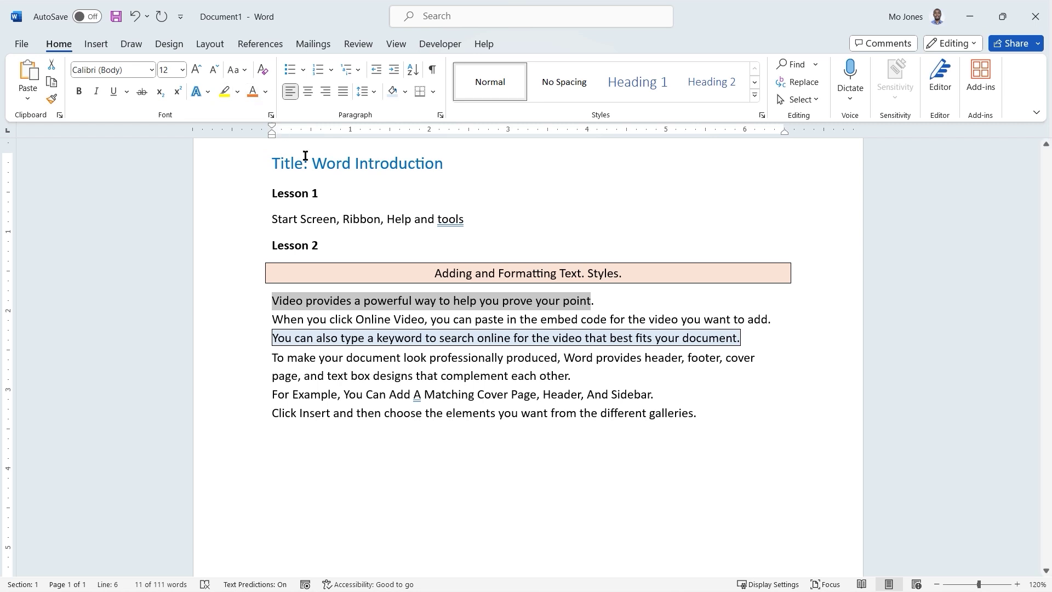
click(613, 305)
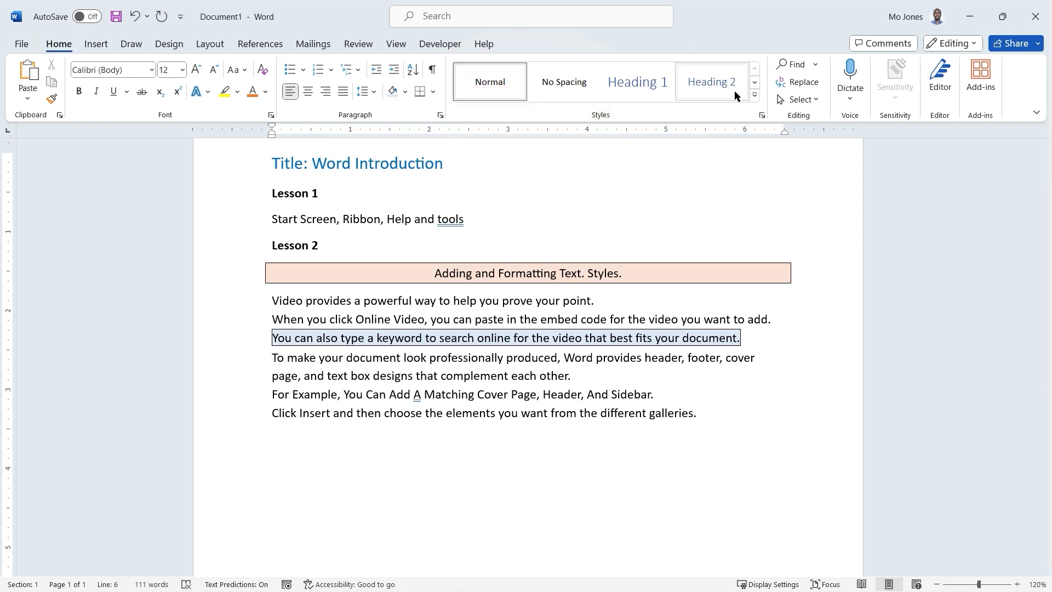
triple_click(492, 302)
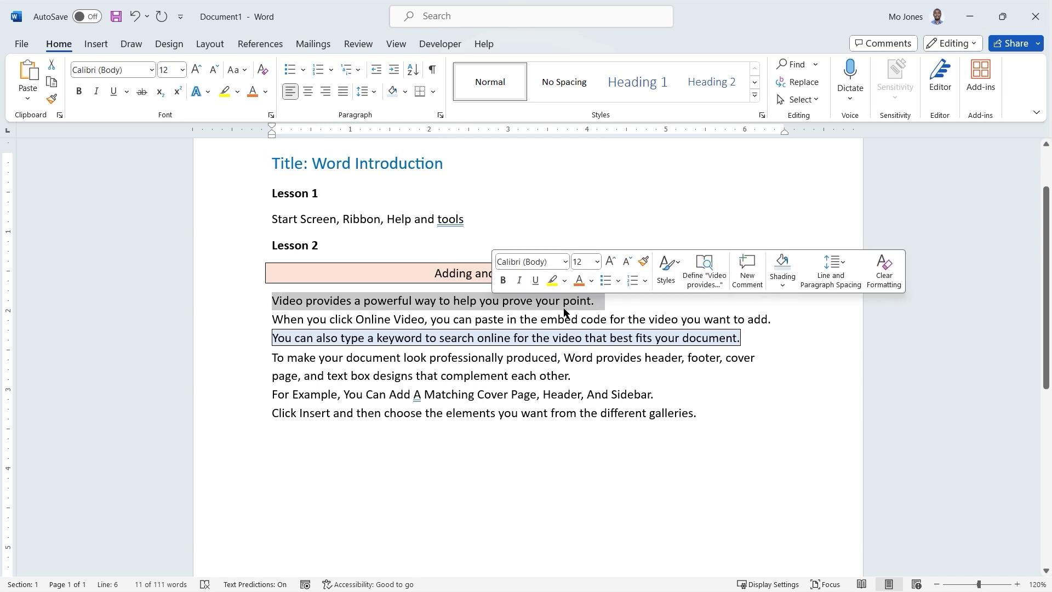
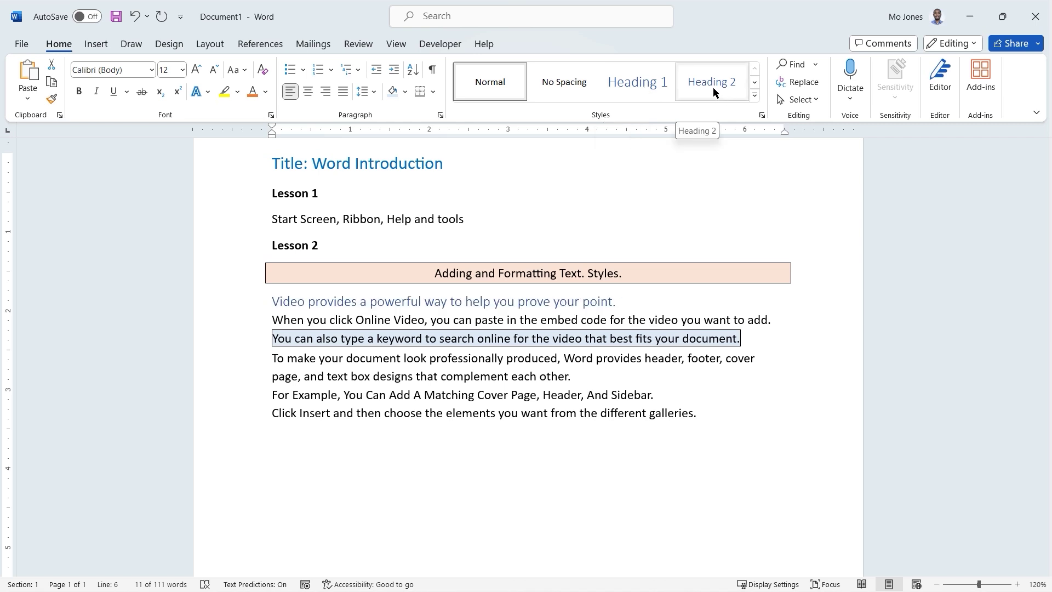
click(755, 83)
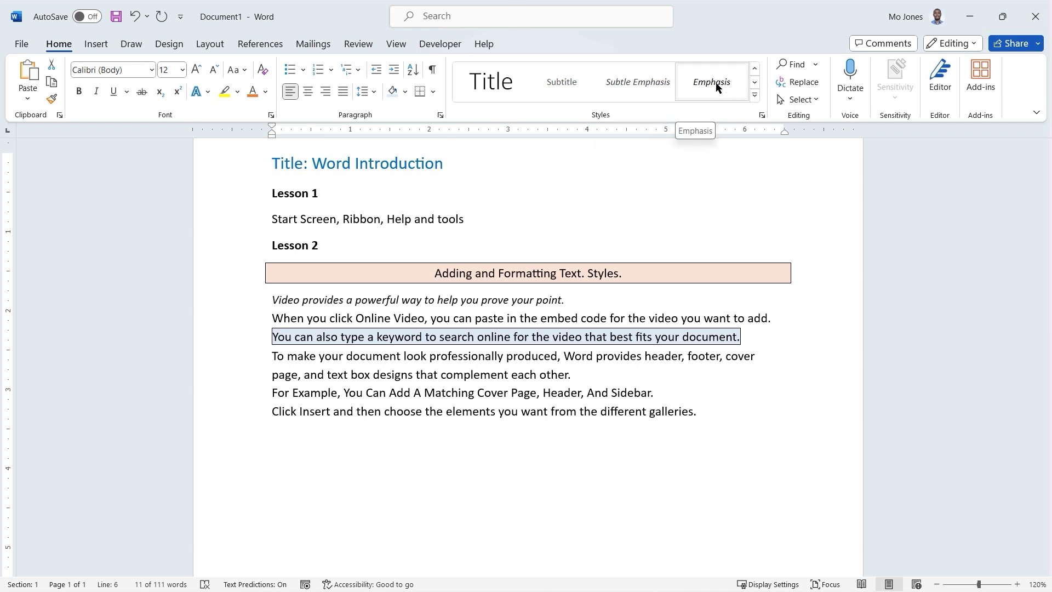
click(755, 83)
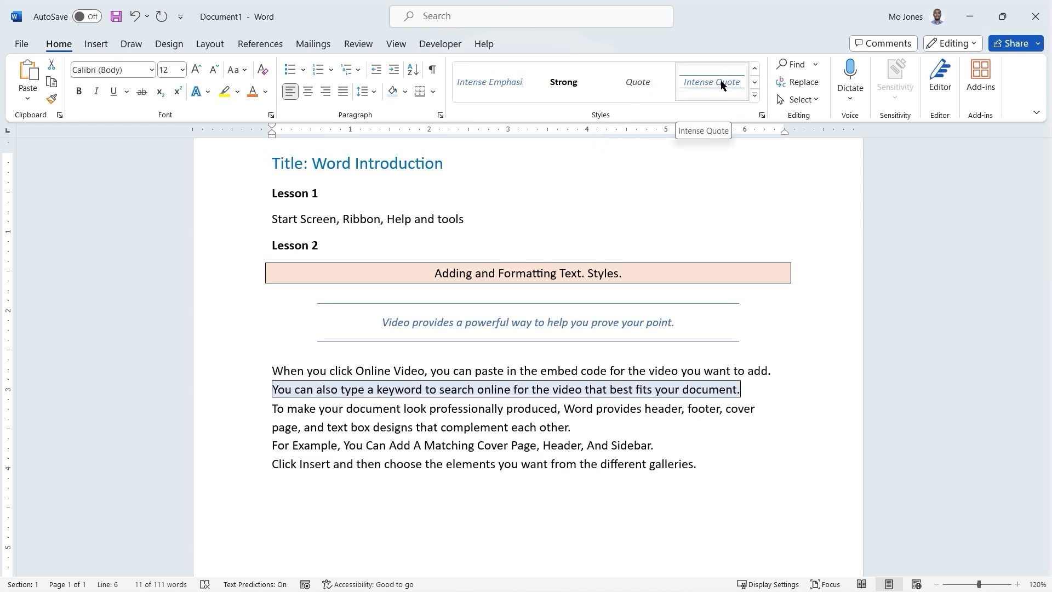
click(755, 84)
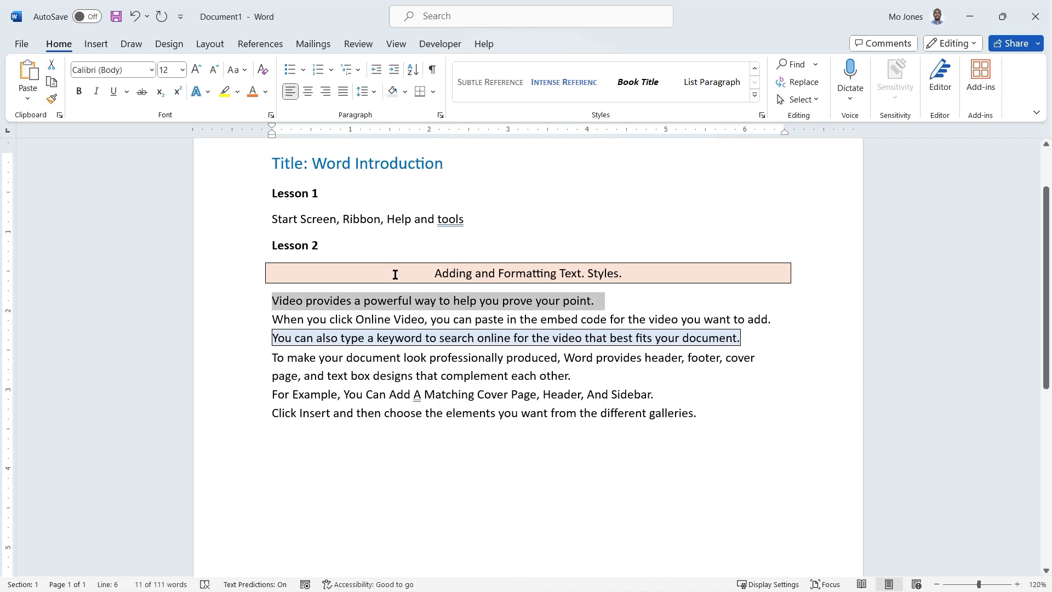
Apply the Title style to the "Title: Word Introduction" line at the beginning of the document.
scroll(395, 274, up, 2)
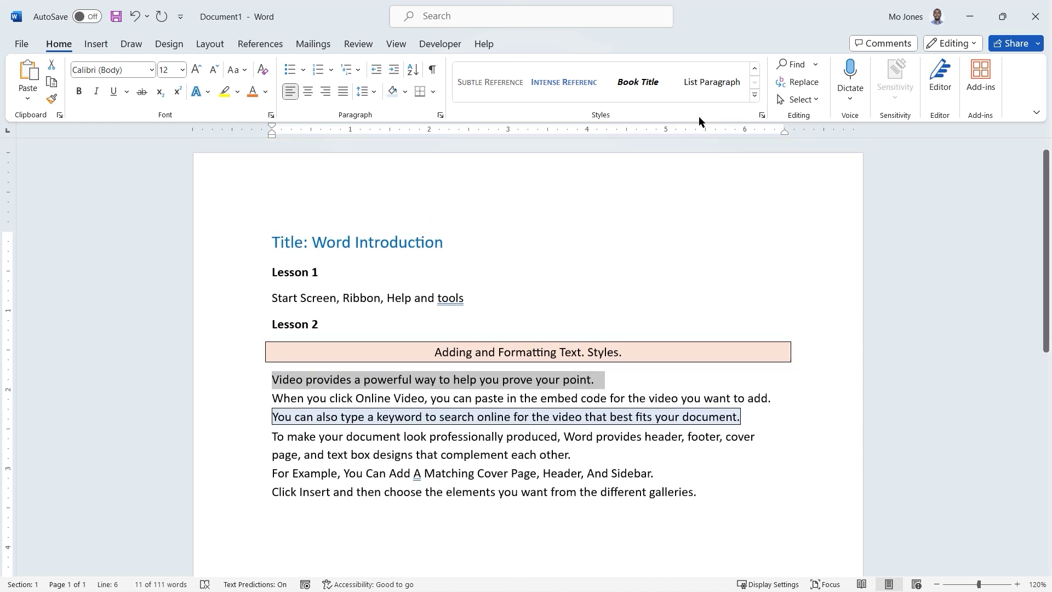
click(756, 70)
click(756, 69)
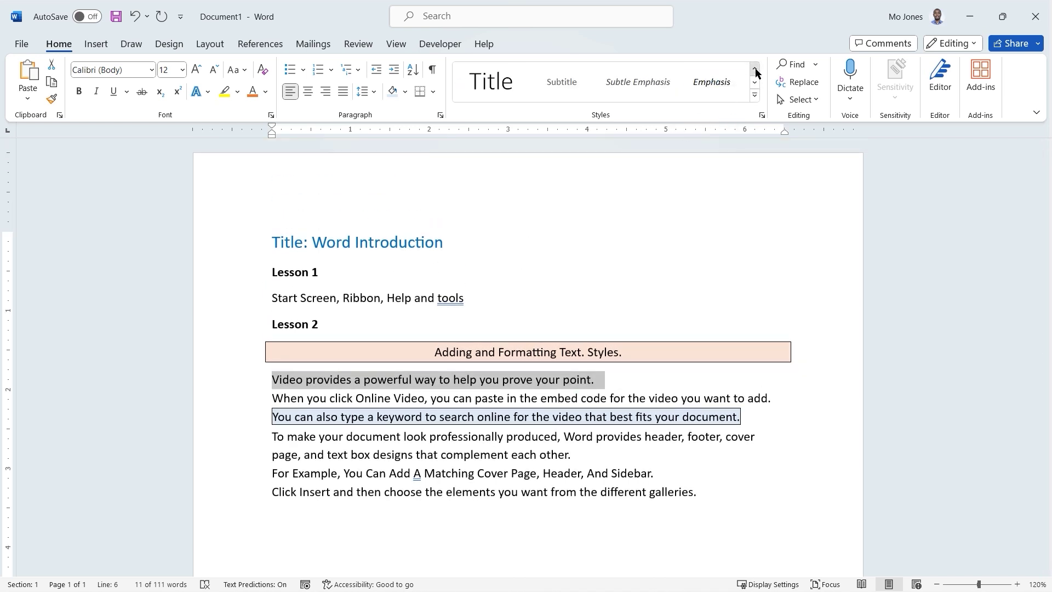
triple_click(356, 245)
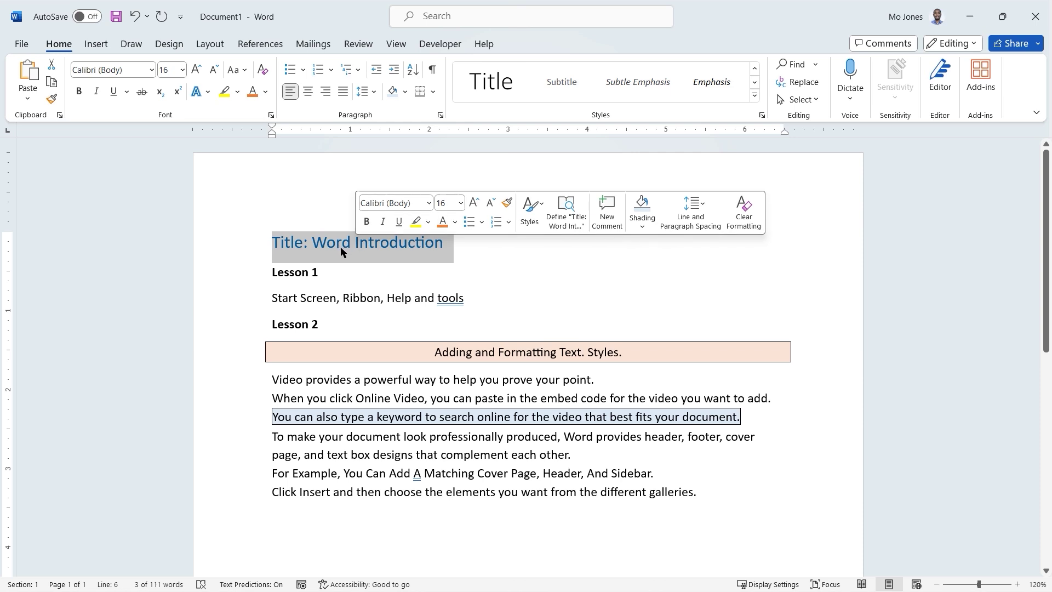
click(492, 88)
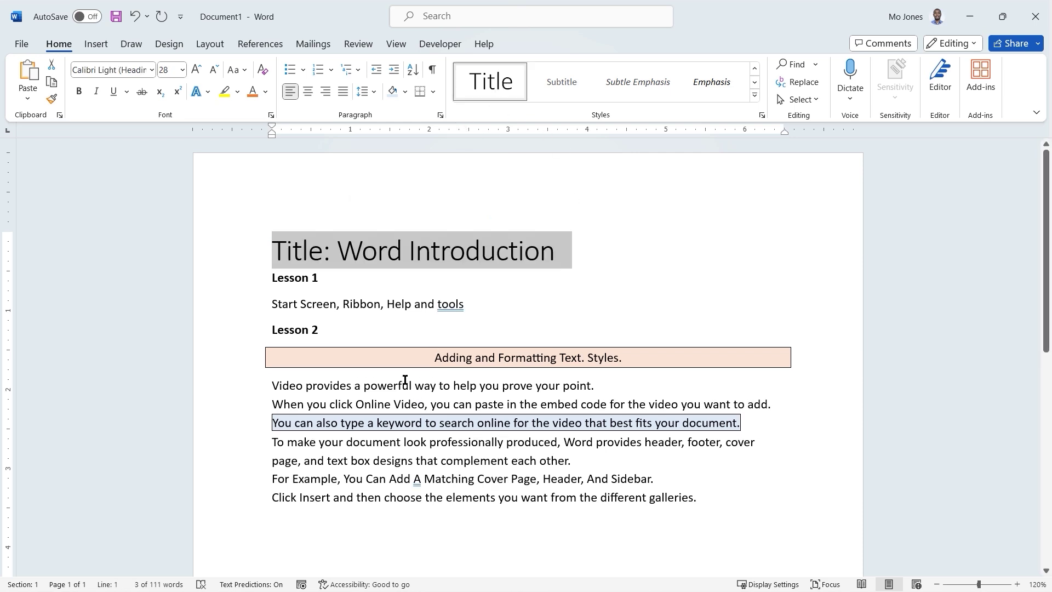
Apply the Heading 1 style to the "Lesson 1" line.
triple_click(298, 281)
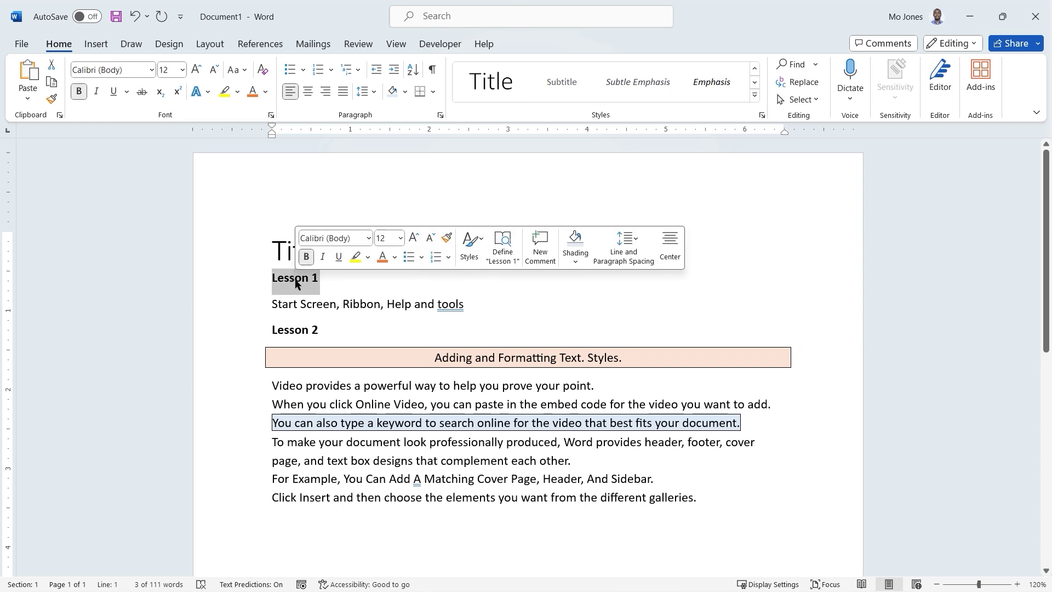
click(756, 68)
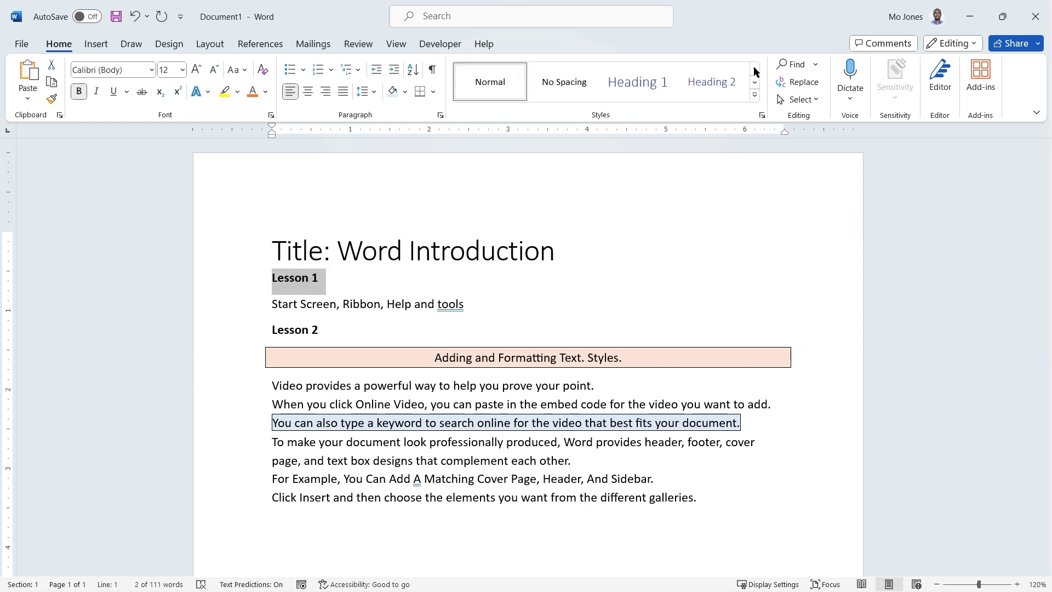
click(640, 89)
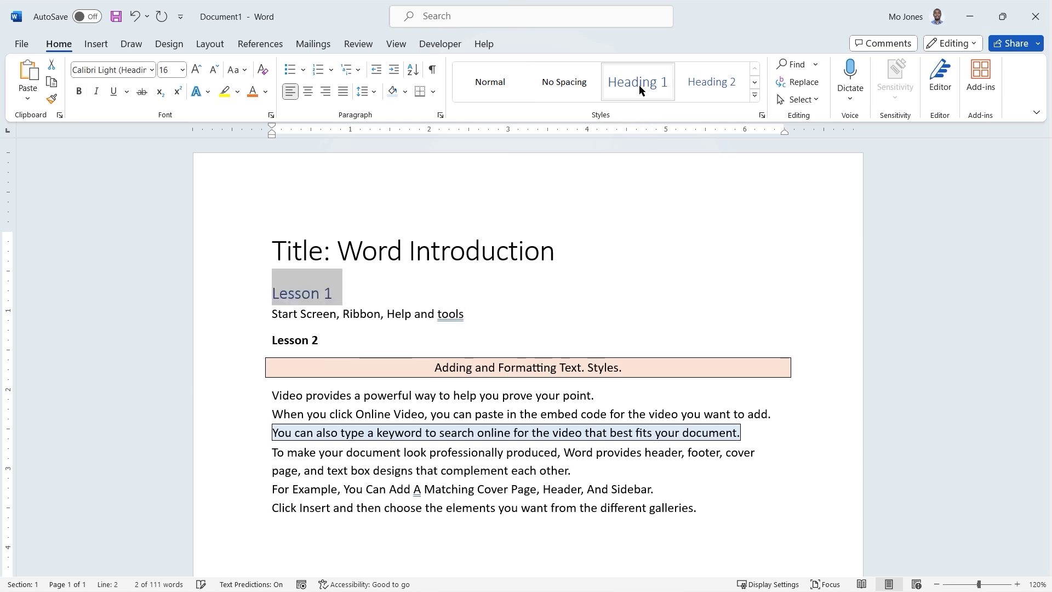
Apply the Heading 1 style to the "Lesson 2" line.
triple_click(303, 343)
click(643, 94)
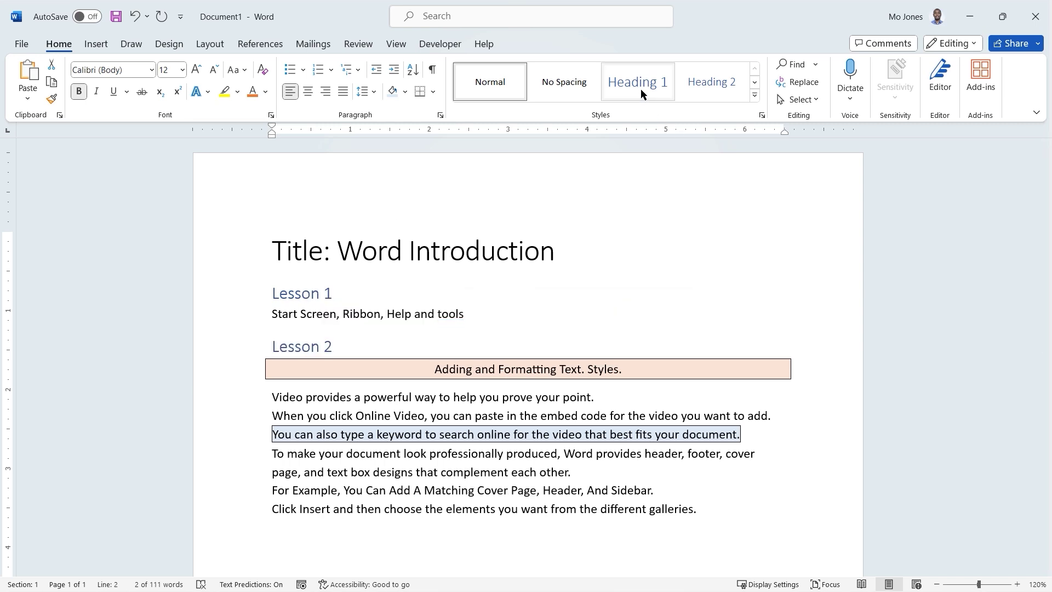
click(641, 90)
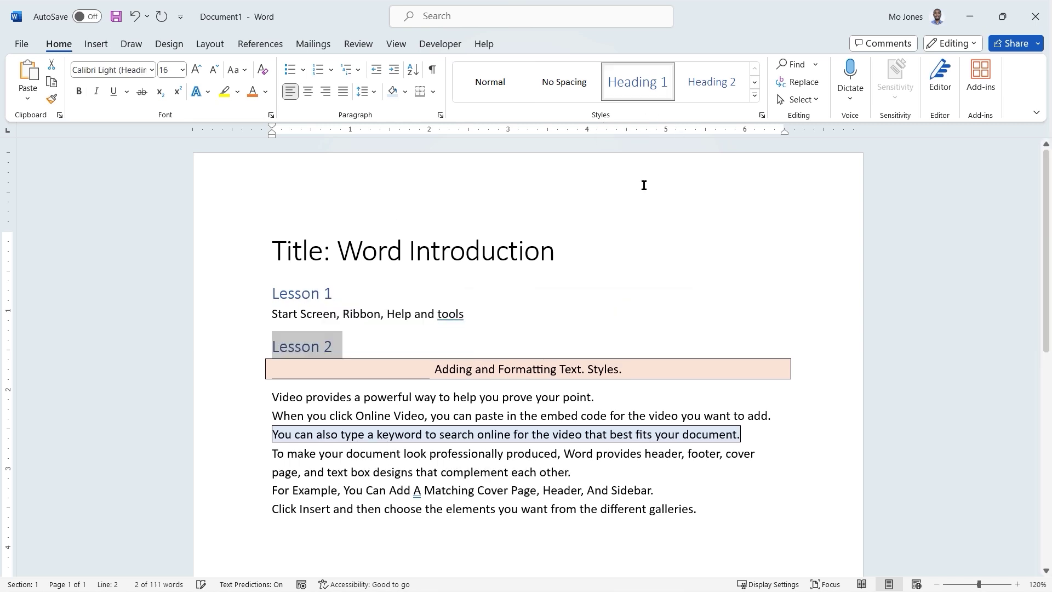
click(477, 322)
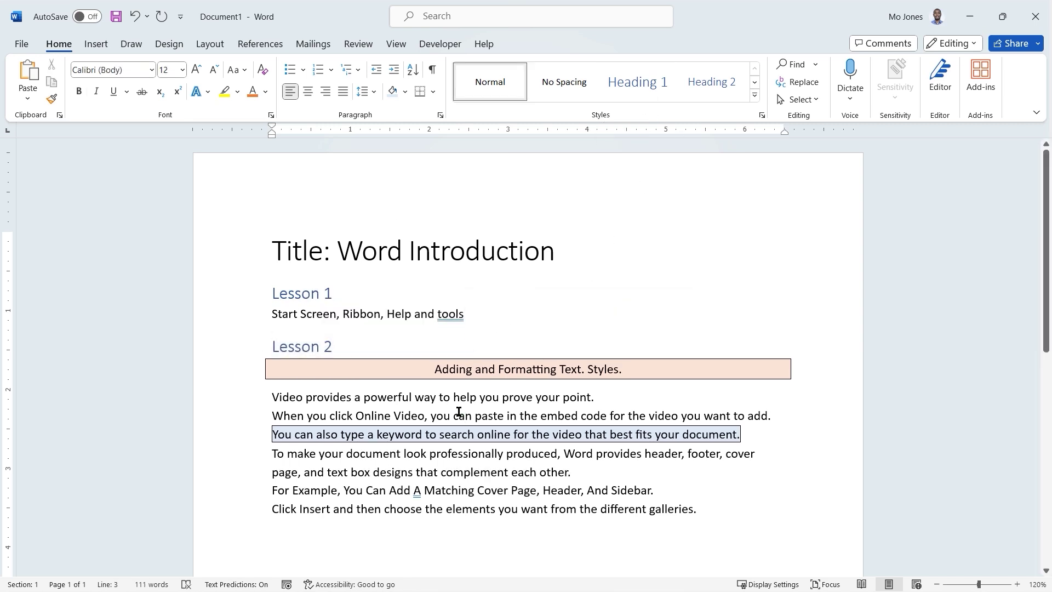
Try the Intense Reference style on the "Start Screen, Ribbon, Help and tools" line, and replace it with the Strong style.
triple_click(372, 316)
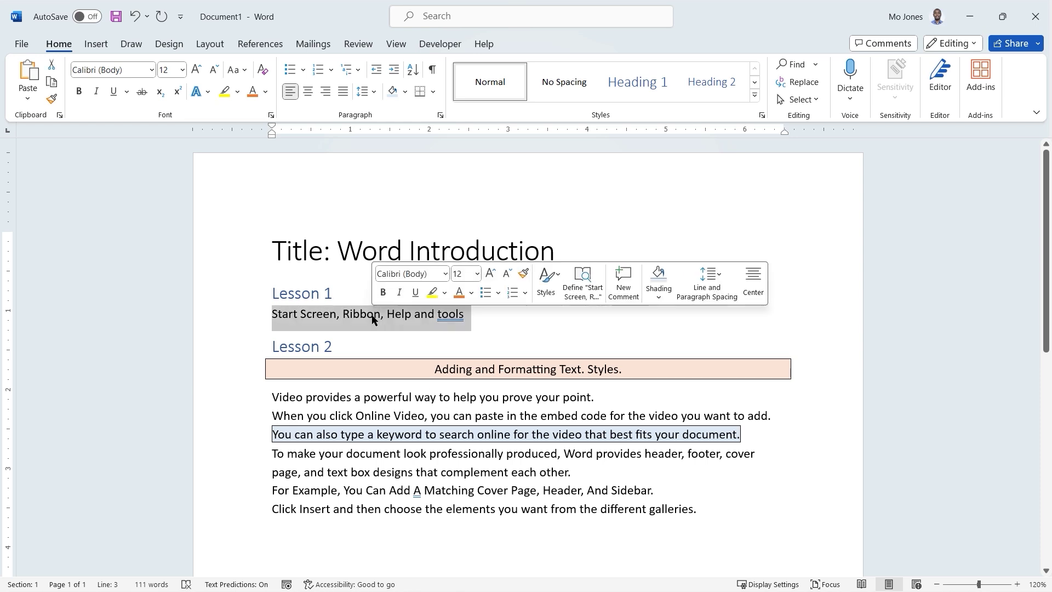
click(756, 81)
click(756, 81)
click(756, 81)
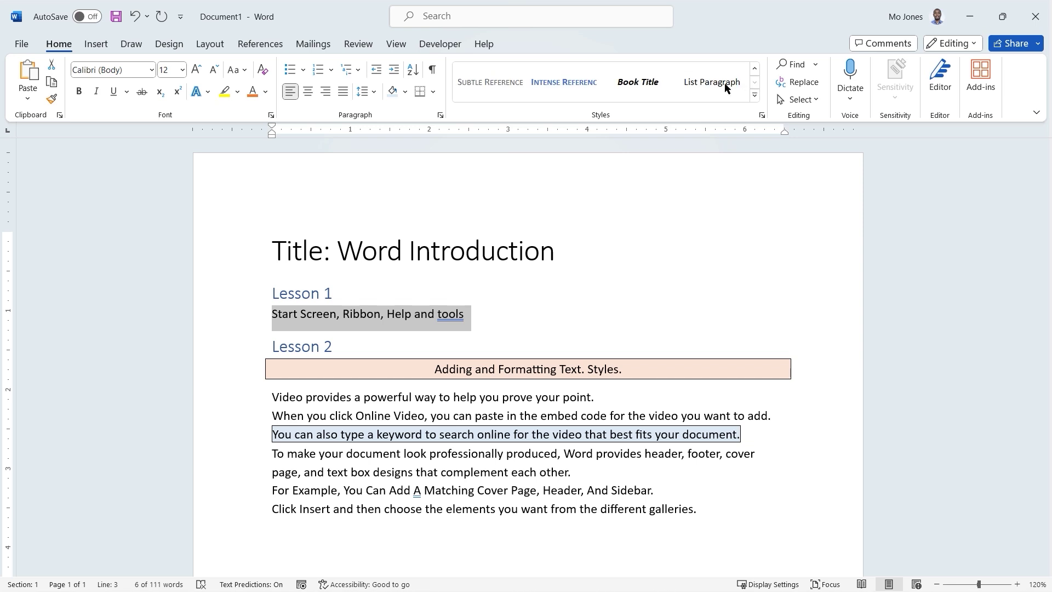
click(564, 83)
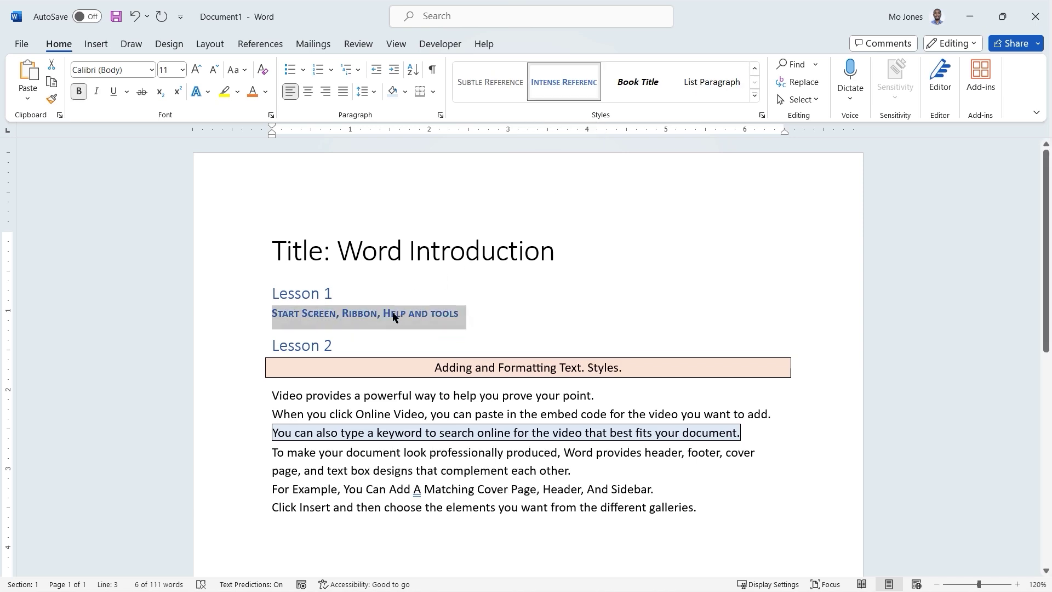
click(755, 69)
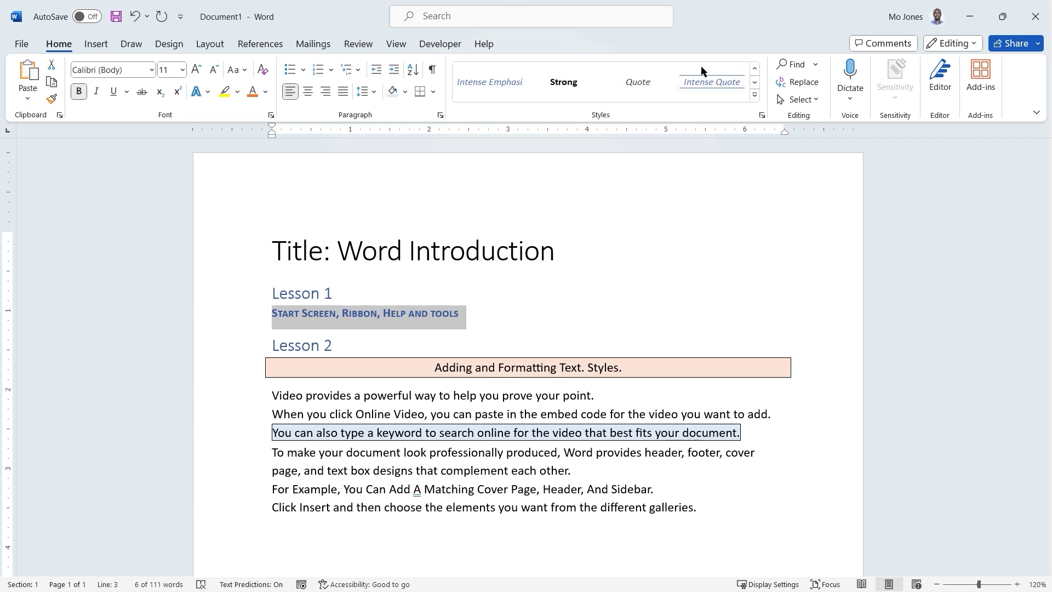
click(564, 82)
click(537, 396)
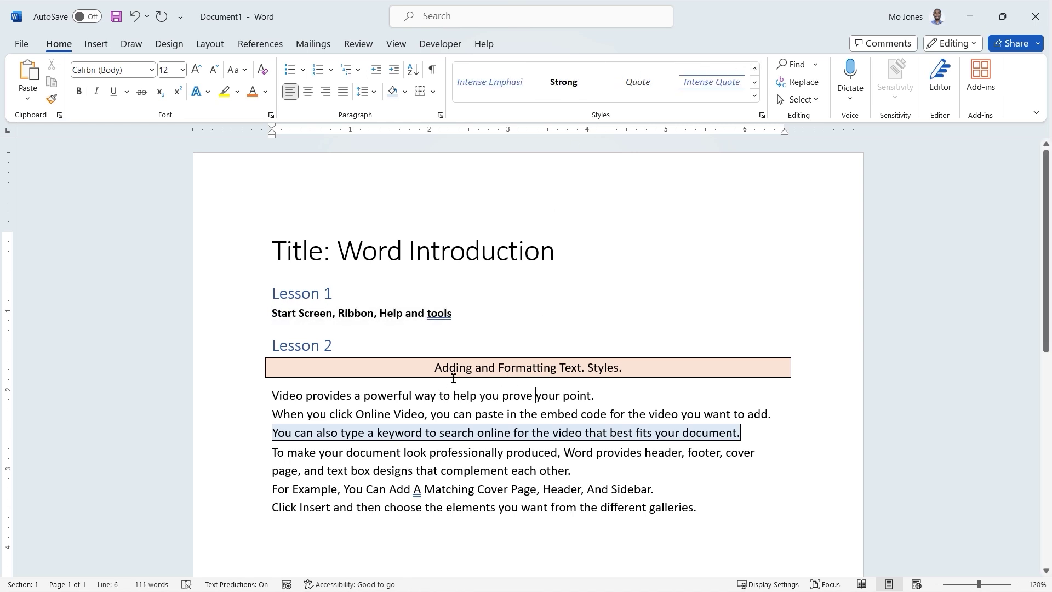
Apply the Strong style to the "Adding and Formatting Text. Styles." line and align it left.
triple_click(467, 368)
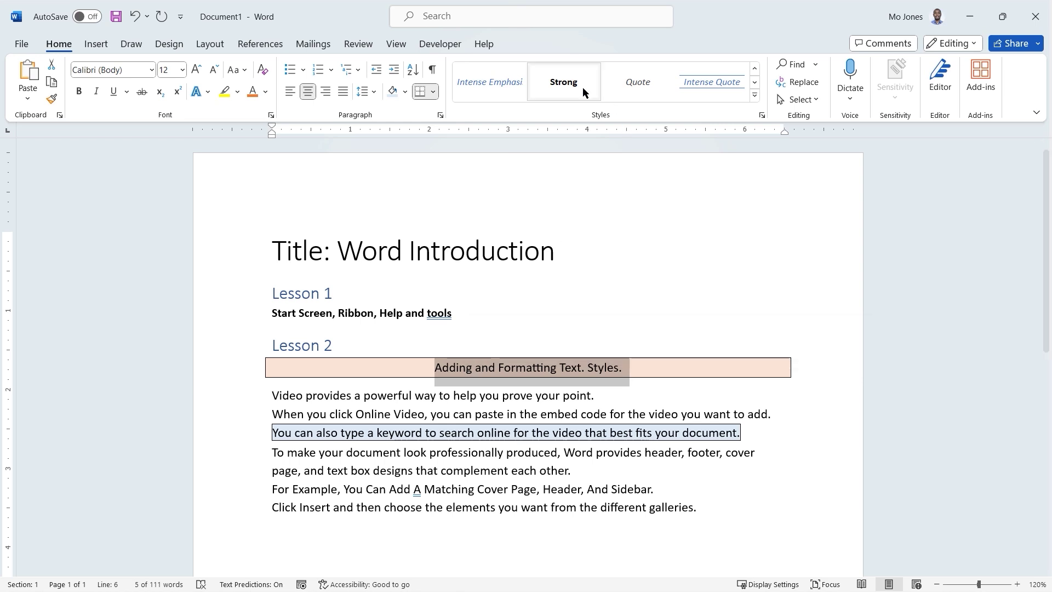
click(565, 82)
click(291, 92)
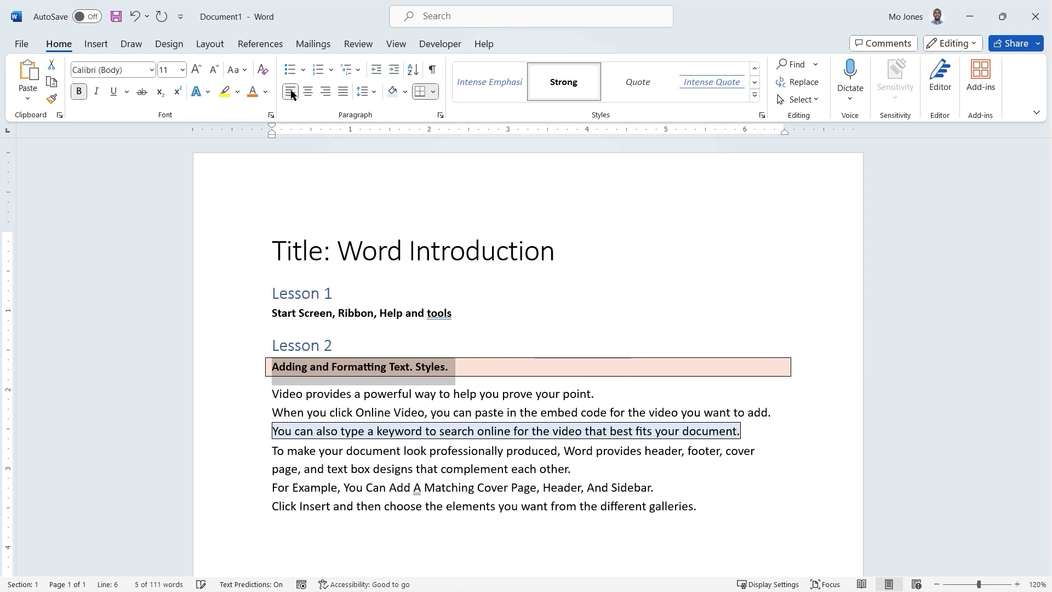
Remove the borders and the shading colour from the "Adding and Formatting Text. Styles." line.
click(434, 92)
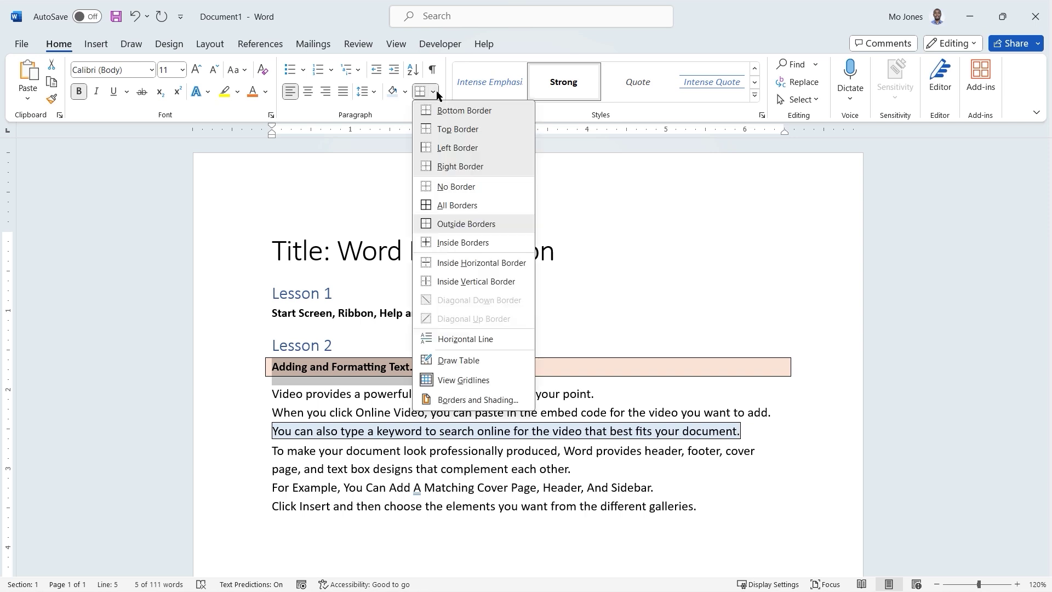
click(453, 187)
click(405, 92)
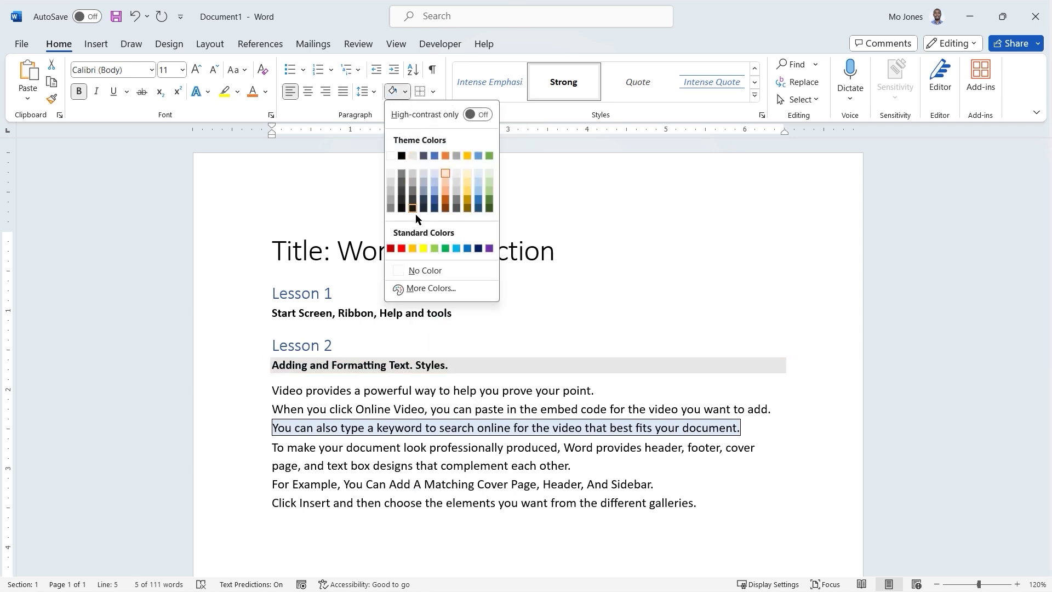
click(411, 271)
click(551, 373)
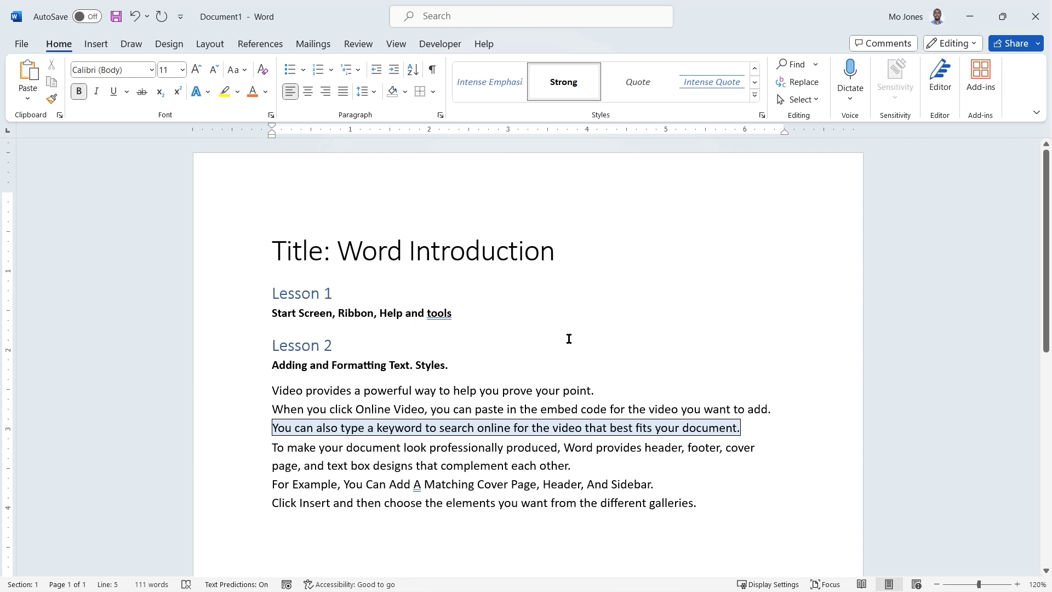
Apply the Intense Emphasis style to the word "designs" in the "To make your document look professionally produced" paragraph.
scroll(568, 338, down, 3)
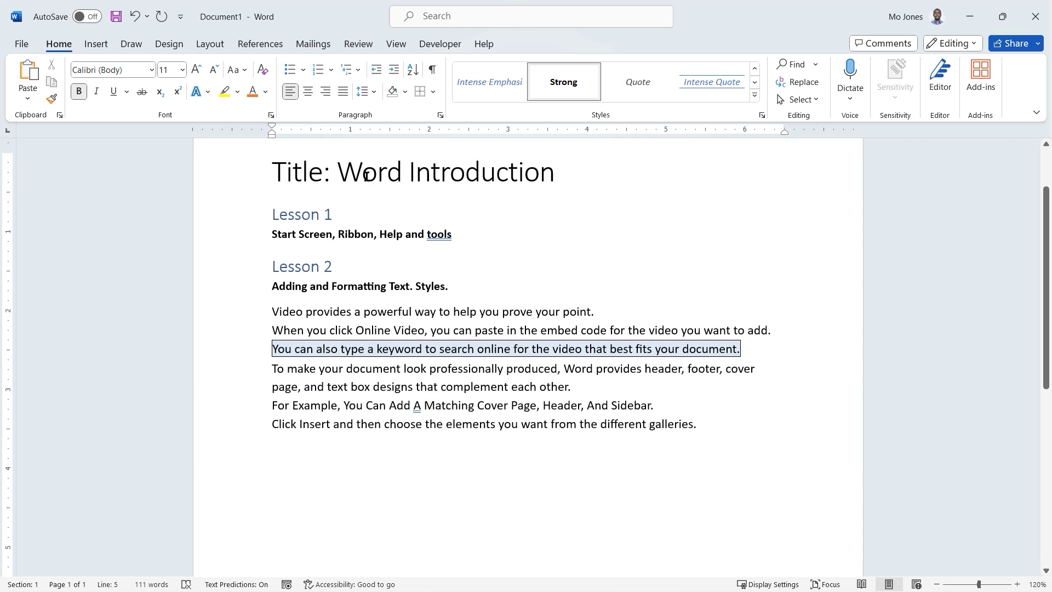
mouse_move(341, 206)
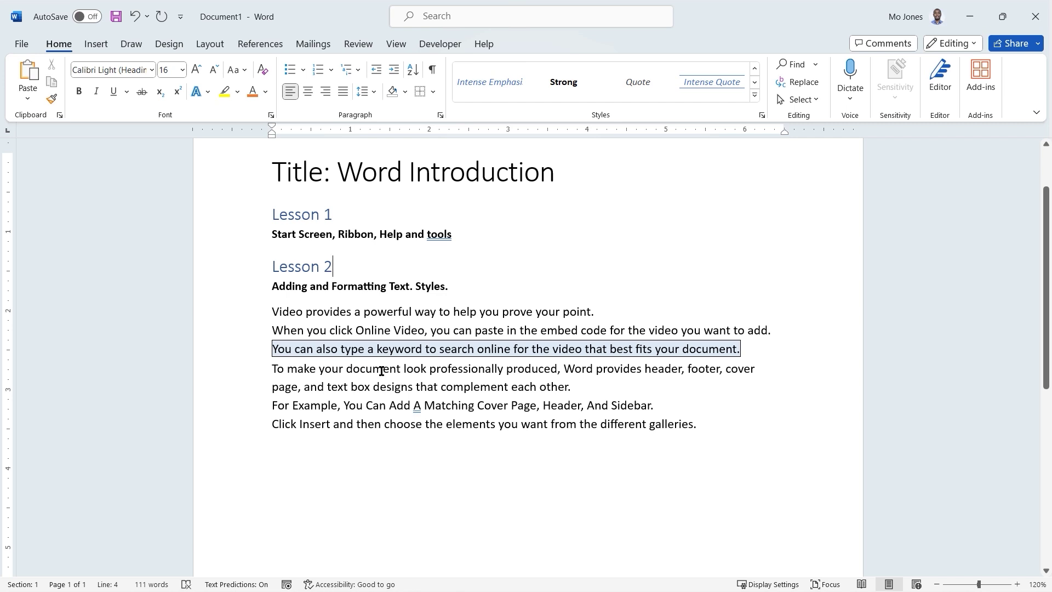
double_click(395, 388)
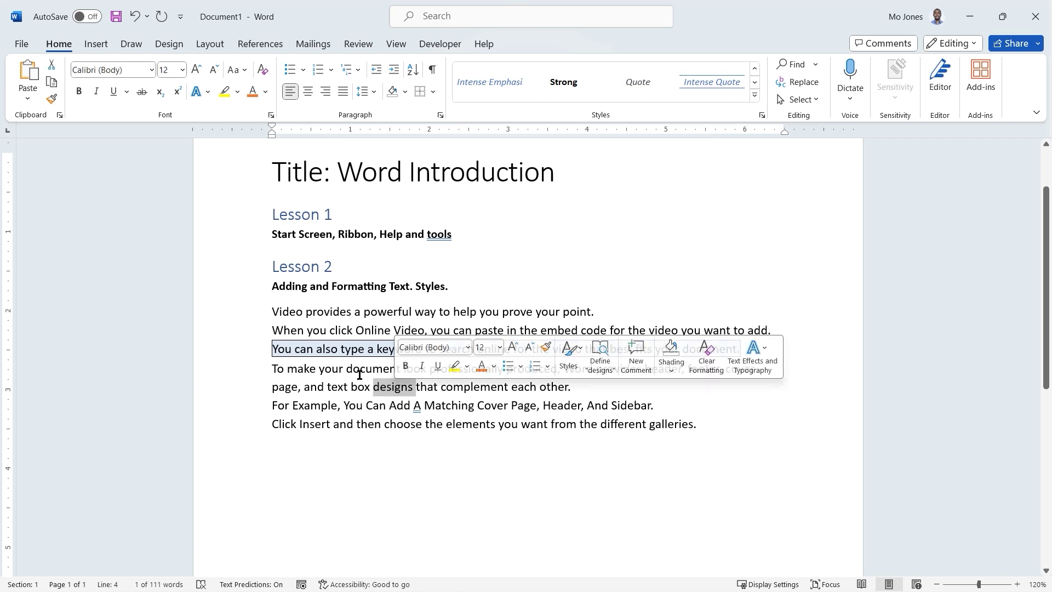
click(485, 84)
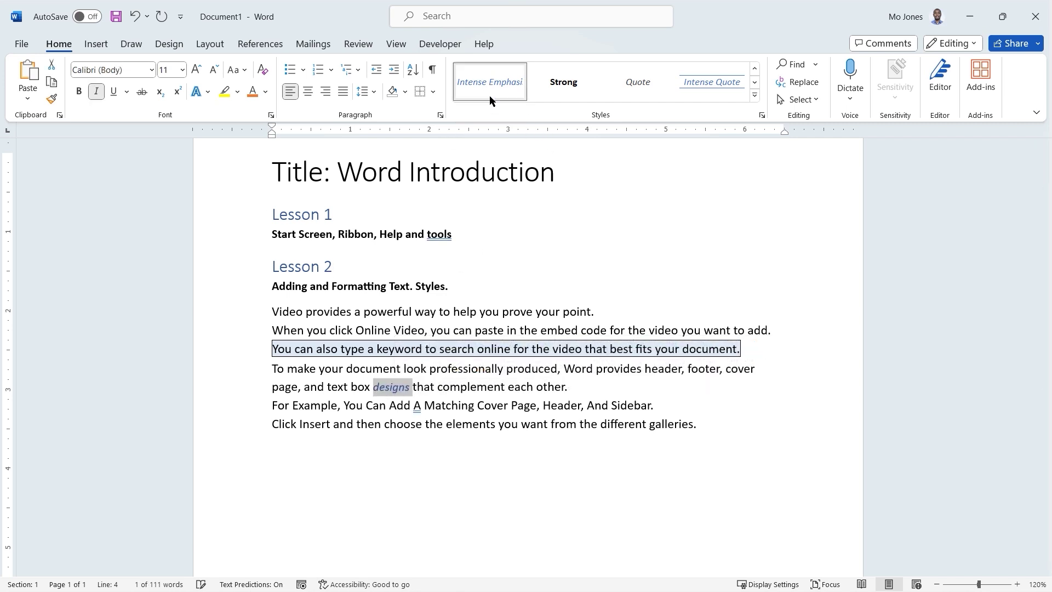
Preview the Quote style on the last body sentence, "Click Insert and then choose the elements", without applying it.
double_click(476, 387)
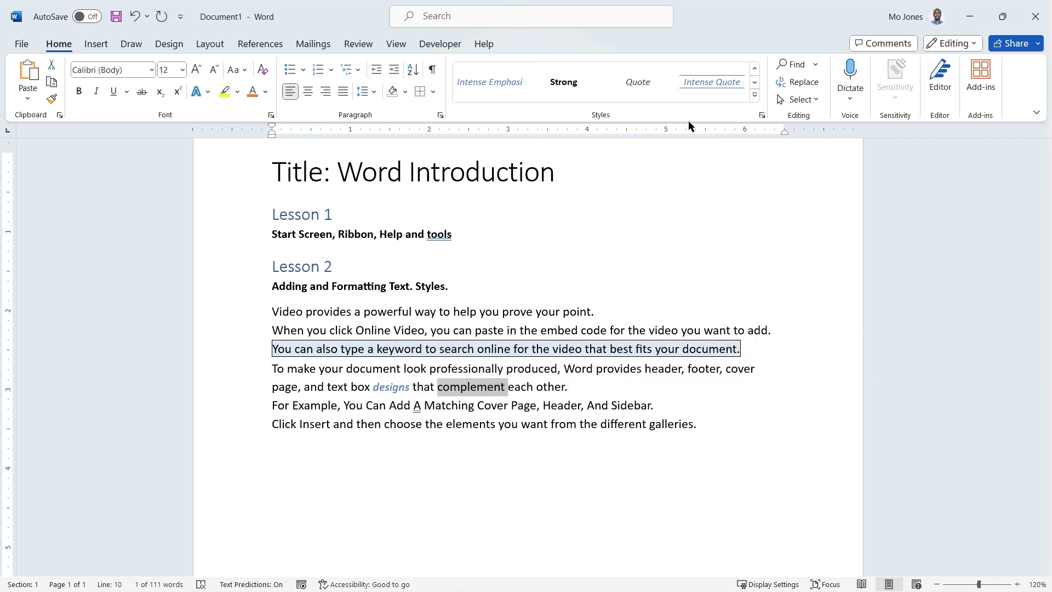
click(697, 423)
drag(670, 423, 313, 410)
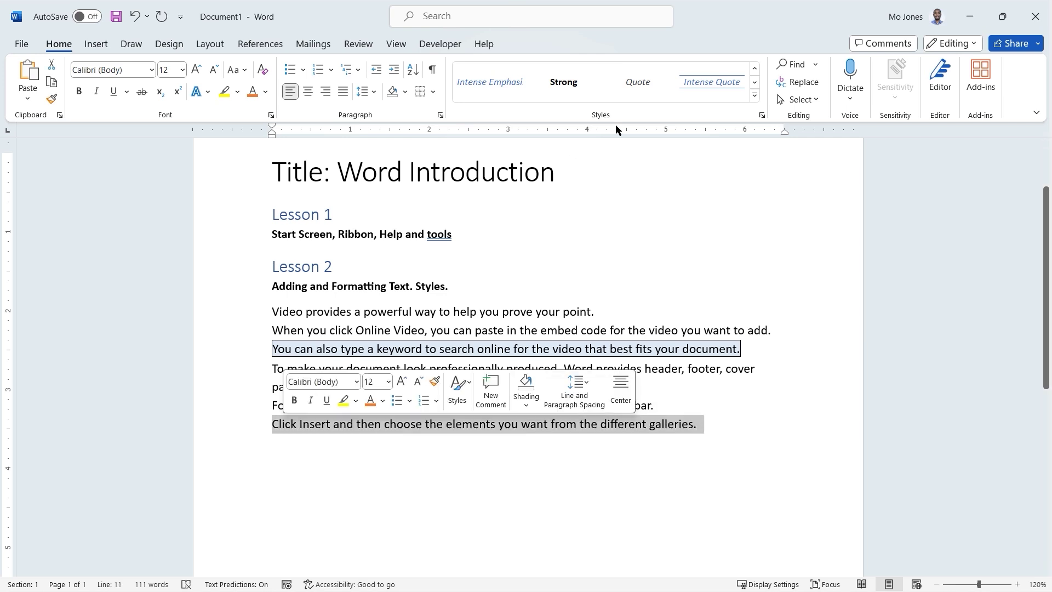
click(688, 82)
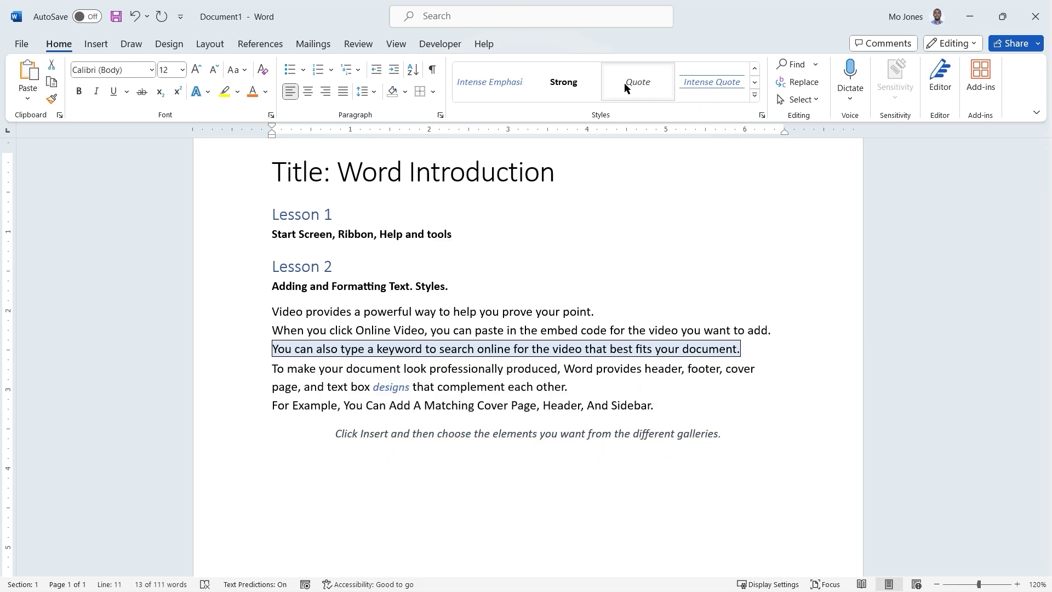
click(755, 68)
click(756, 69)
click(486, 384)
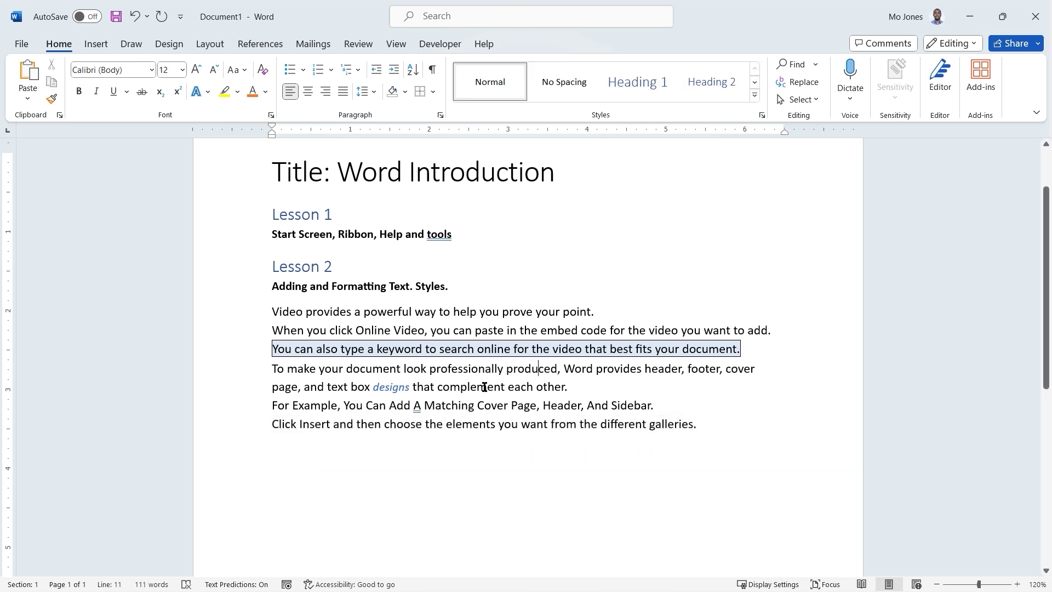
Apply the Intense Emphasis style to the whole "To make your document look professionally produced" paragraph.
triple_click(484, 368)
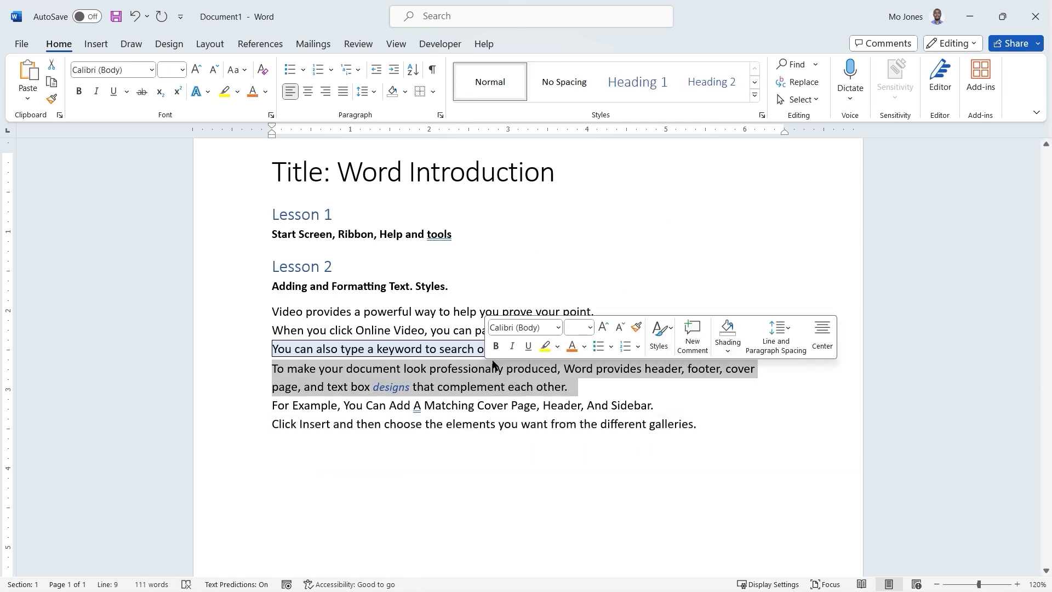
click(654, 372)
triple_click(276, 377)
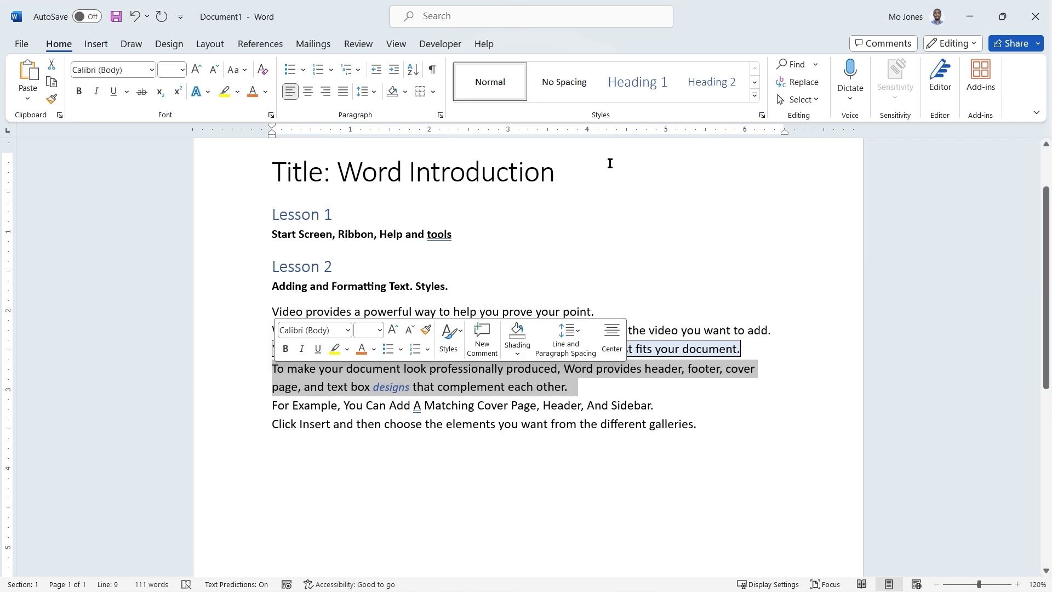
click(755, 88)
click(755, 86)
click(492, 85)
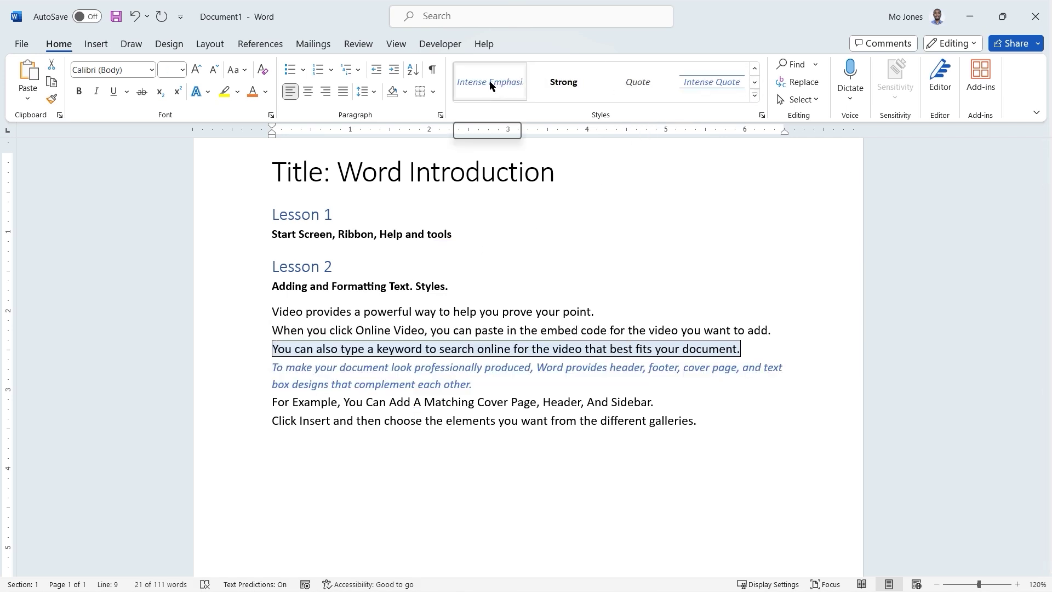
click(519, 317)
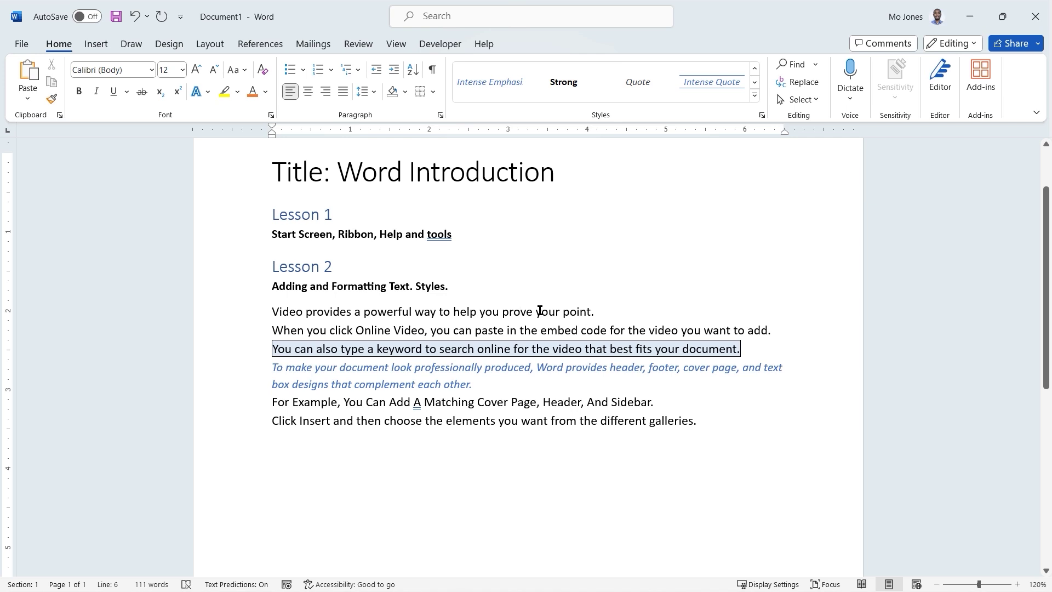
Review the options for modifying the Intense Emphasis style without changing any of them.
right_click(494, 85)
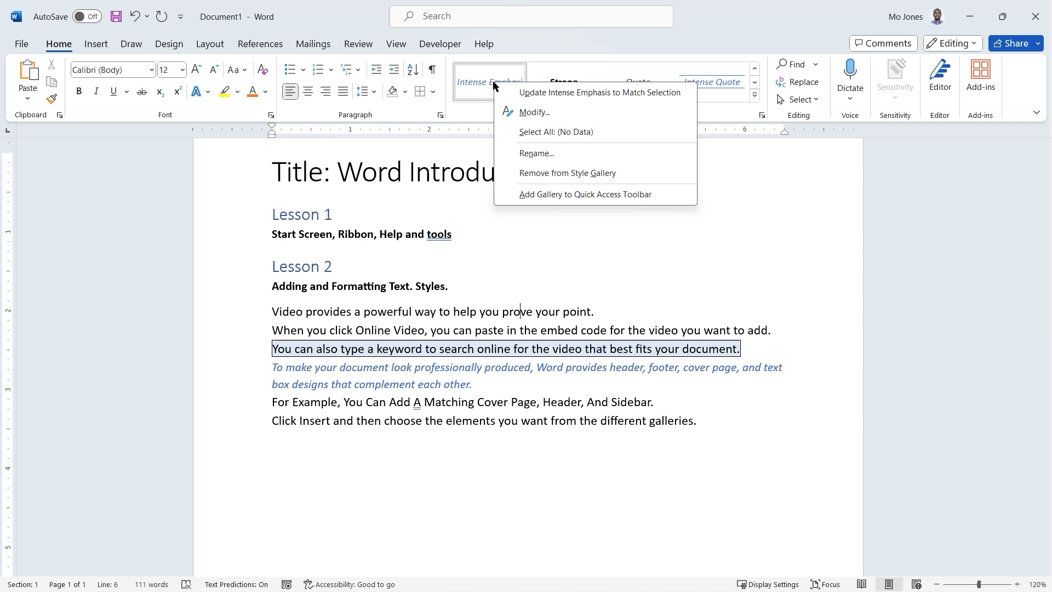
click(535, 112)
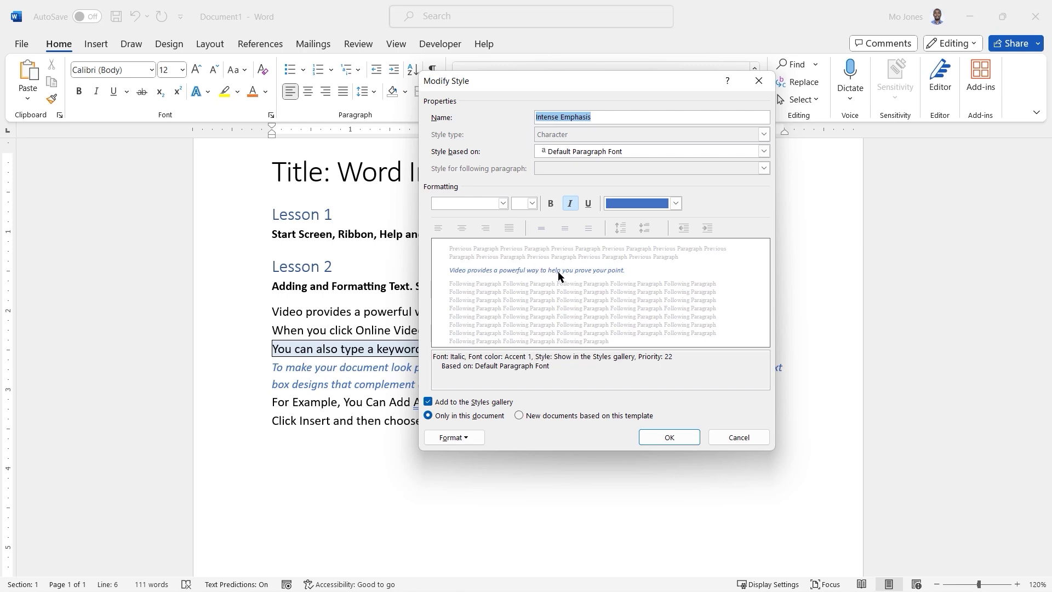
click(734, 437)
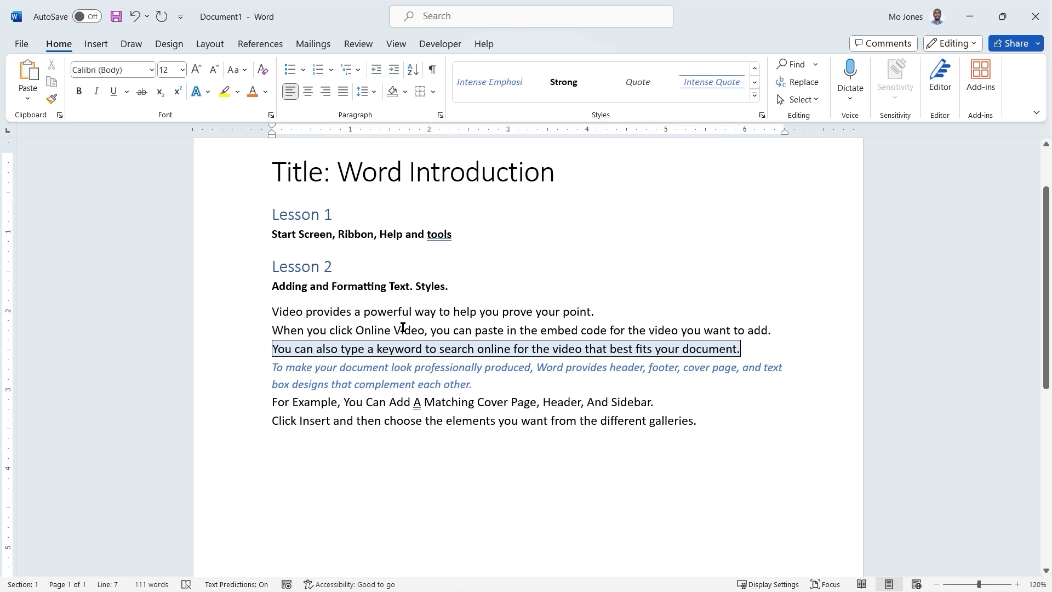
click(756, 70)
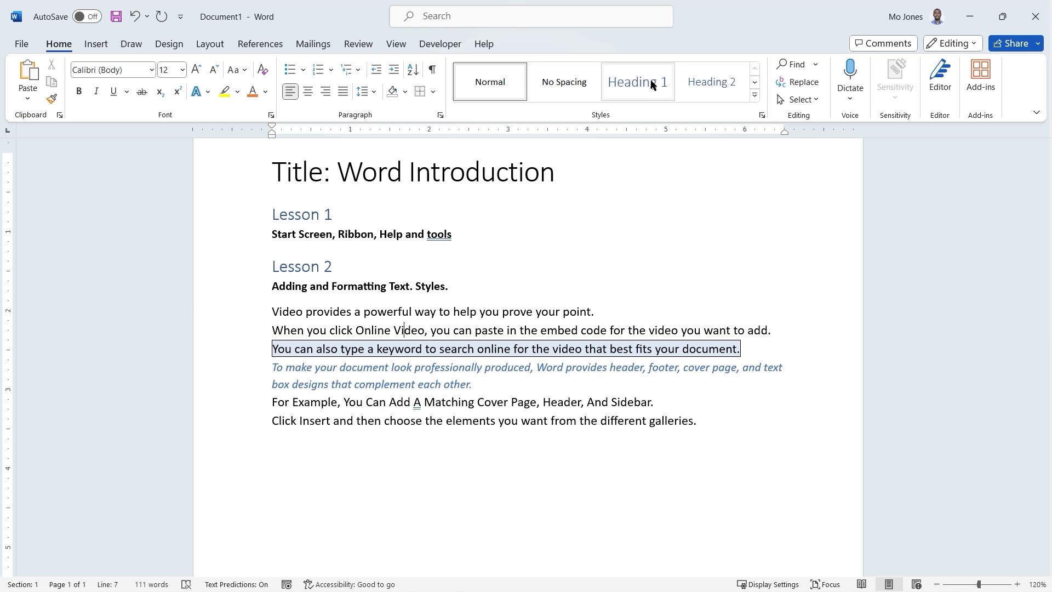
Format the sentence "Video provides a powerful way to help you prove your point." in bold, italic Georgia with an orange font colour.
triple_click(420, 313)
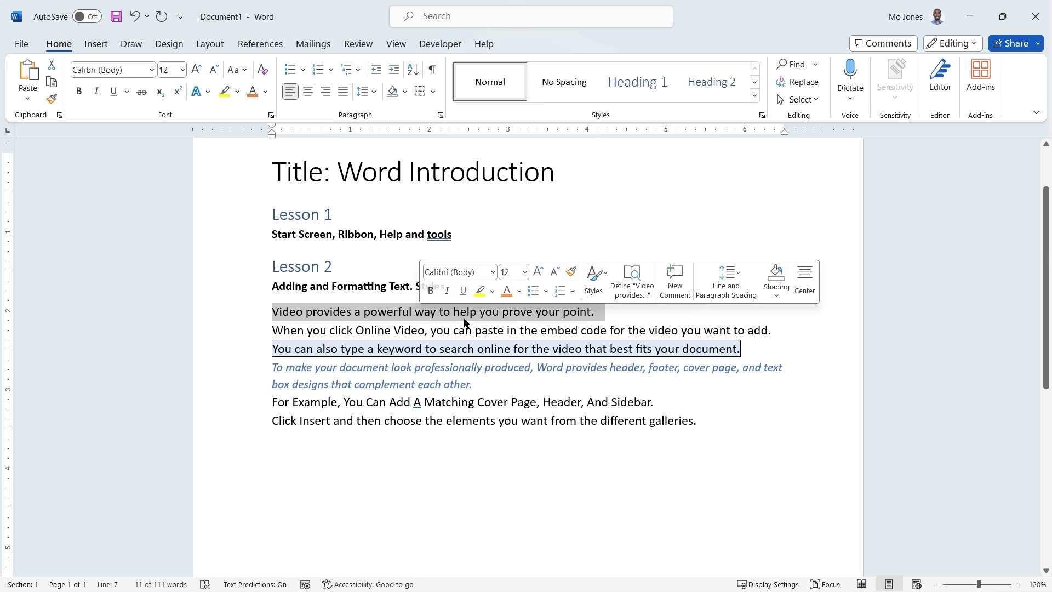
click(78, 91)
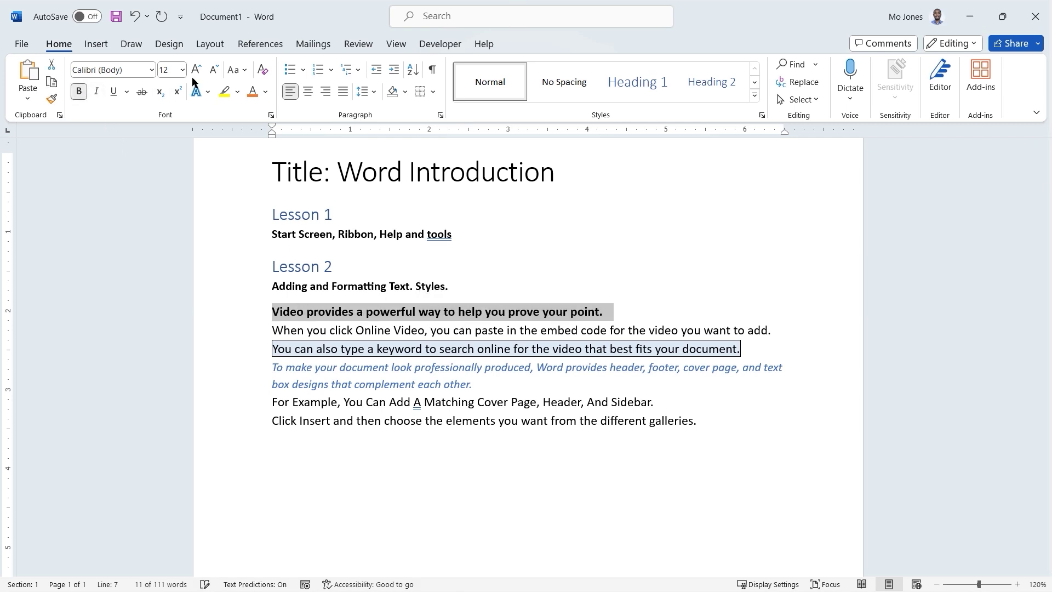
click(153, 70)
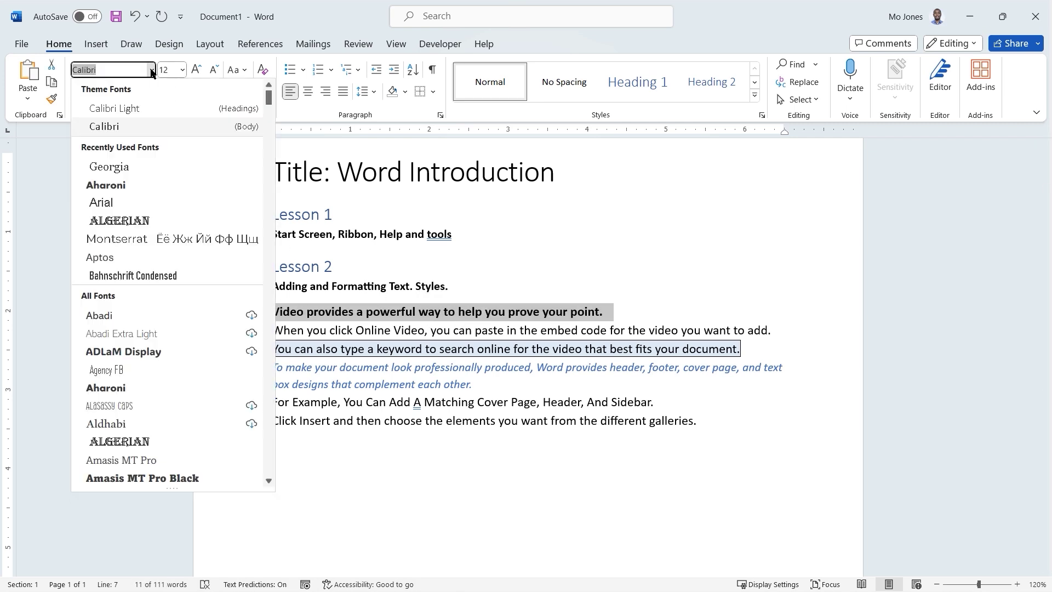
click(125, 168)
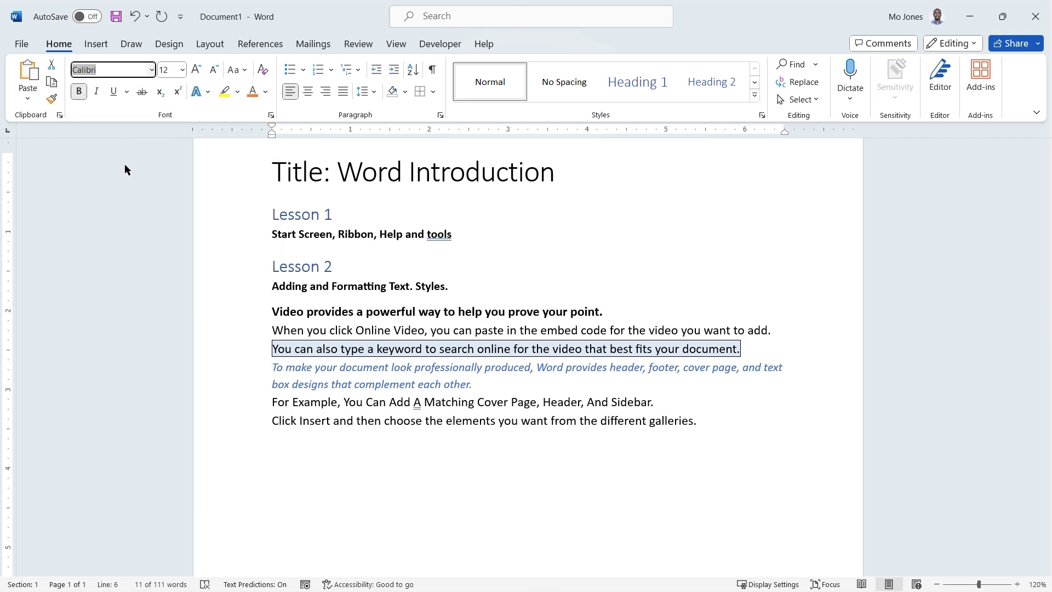
click(265, 92)
click(254, 92)
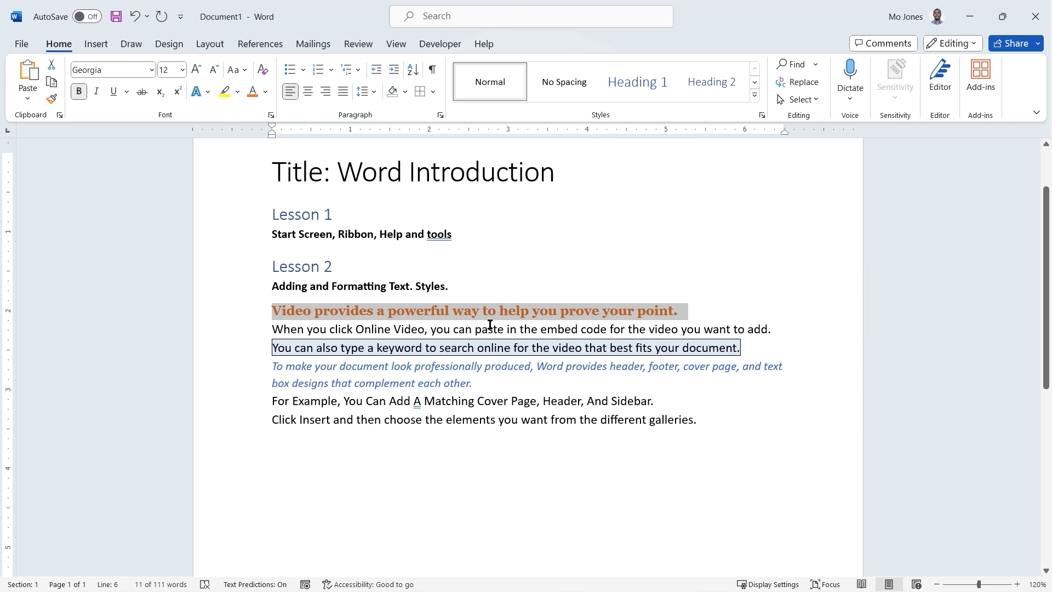
click(96, 92)
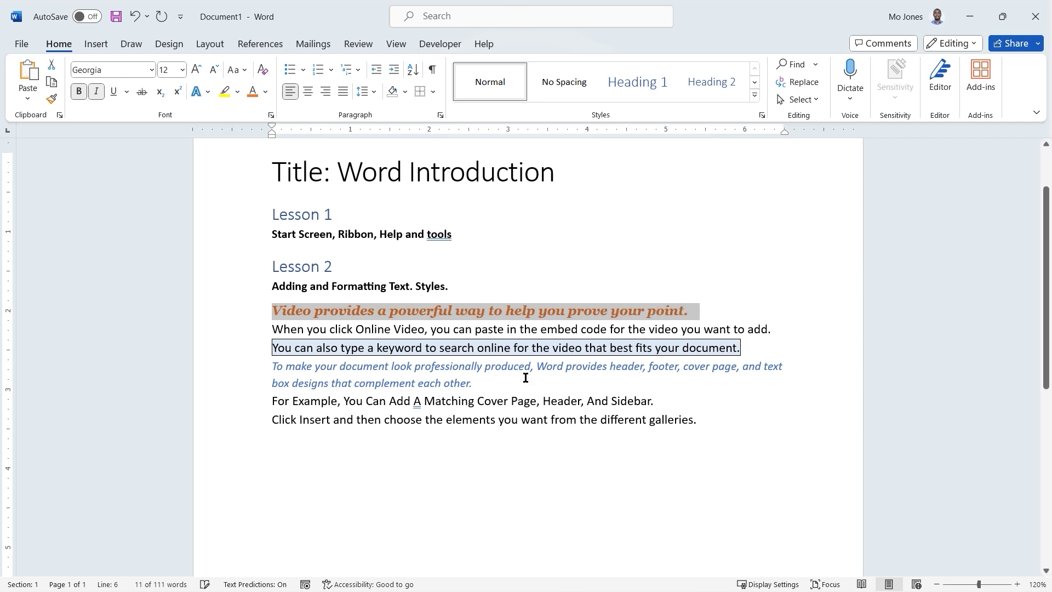
click(525, 376)
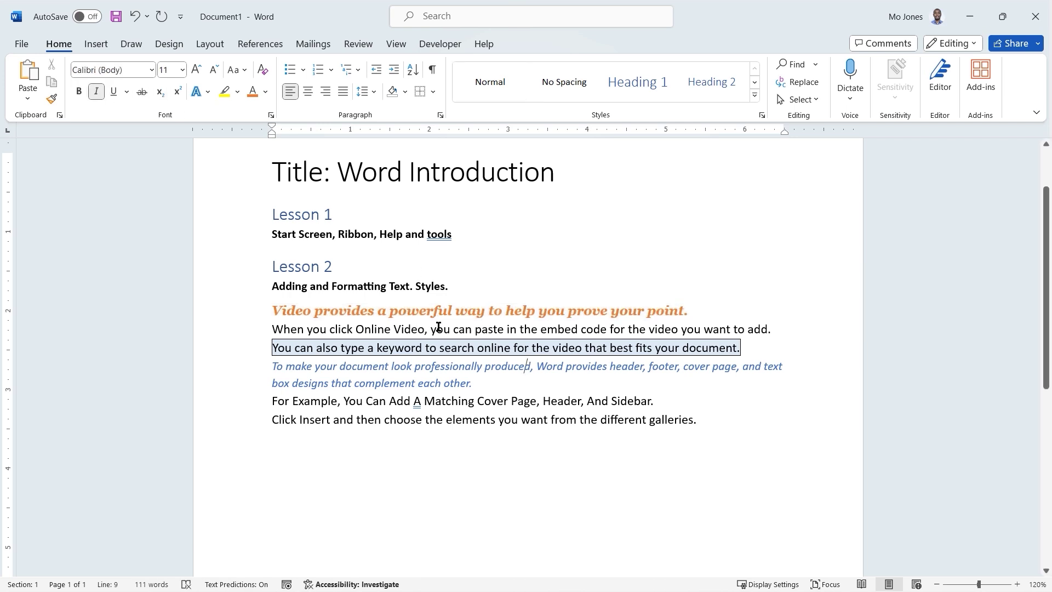
drag(657, 400, 281, 404)
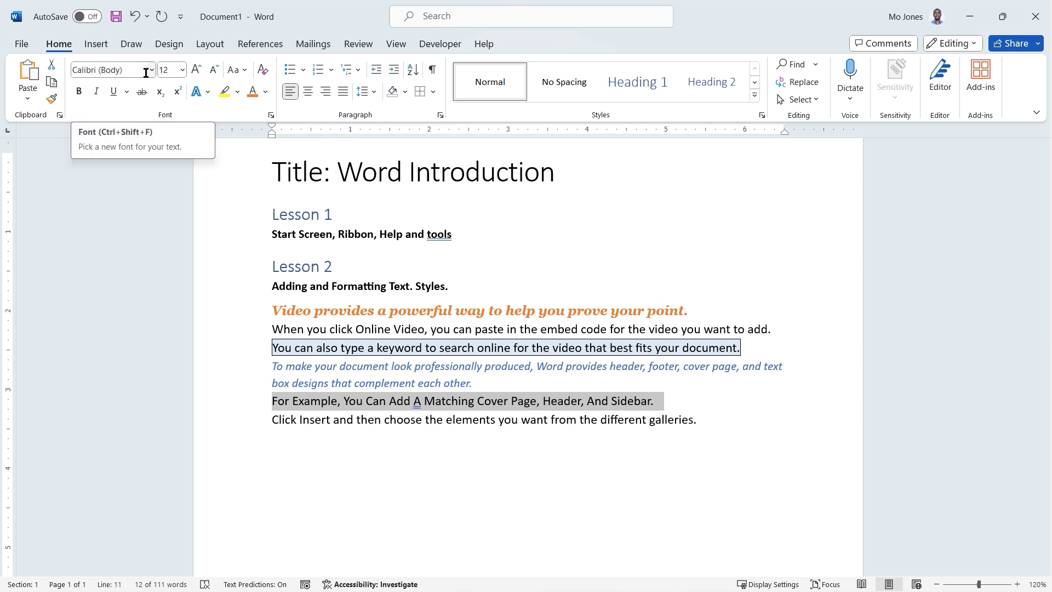
triple_click(349, 313)
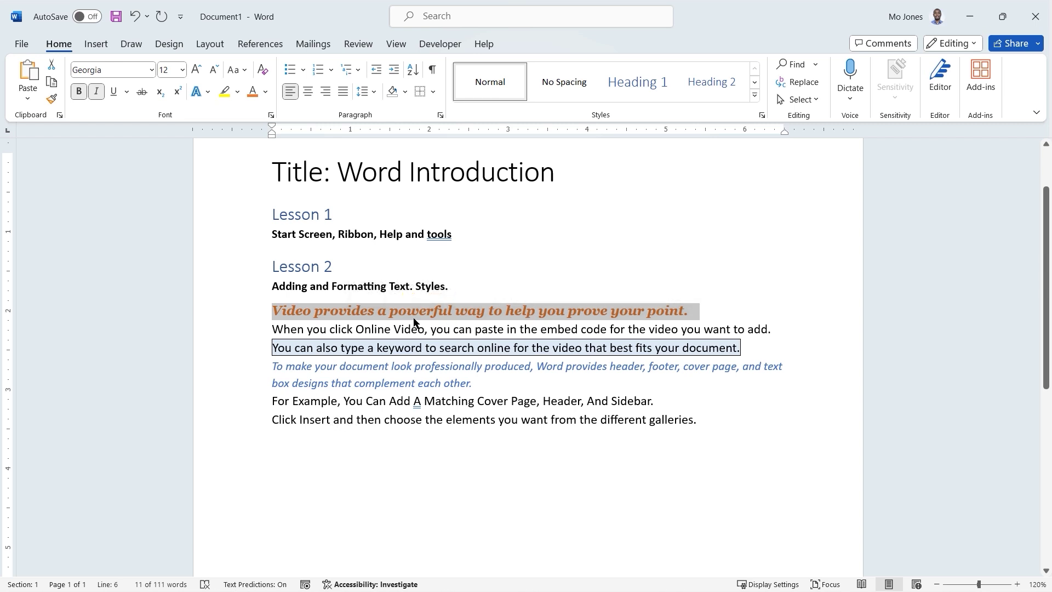
Add "Format Painter." to the end of the bold topic line under the Lesson 2 heading.
click(467, 288)
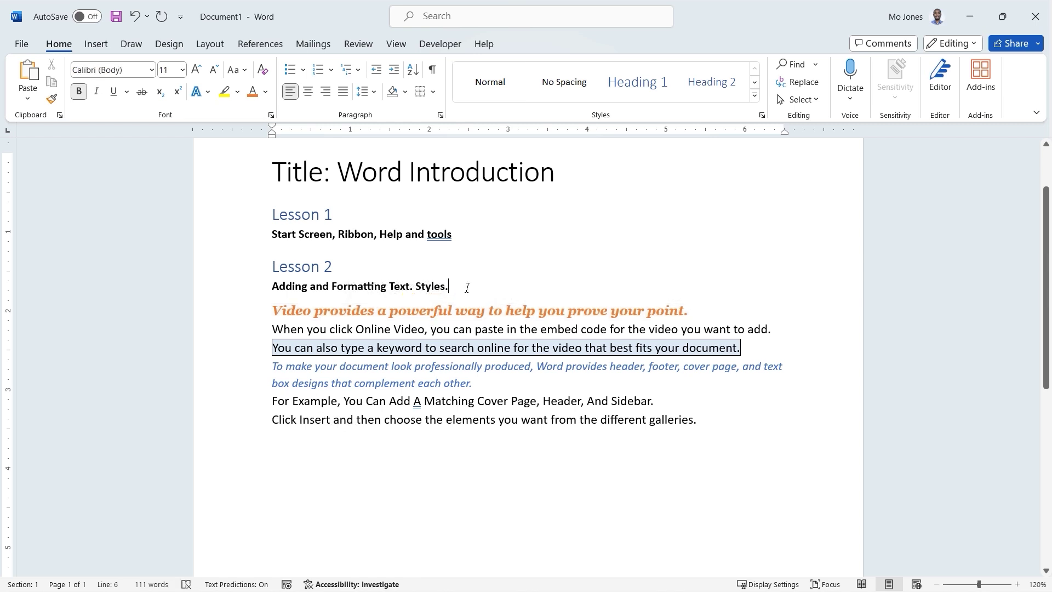
text(Format Painter)
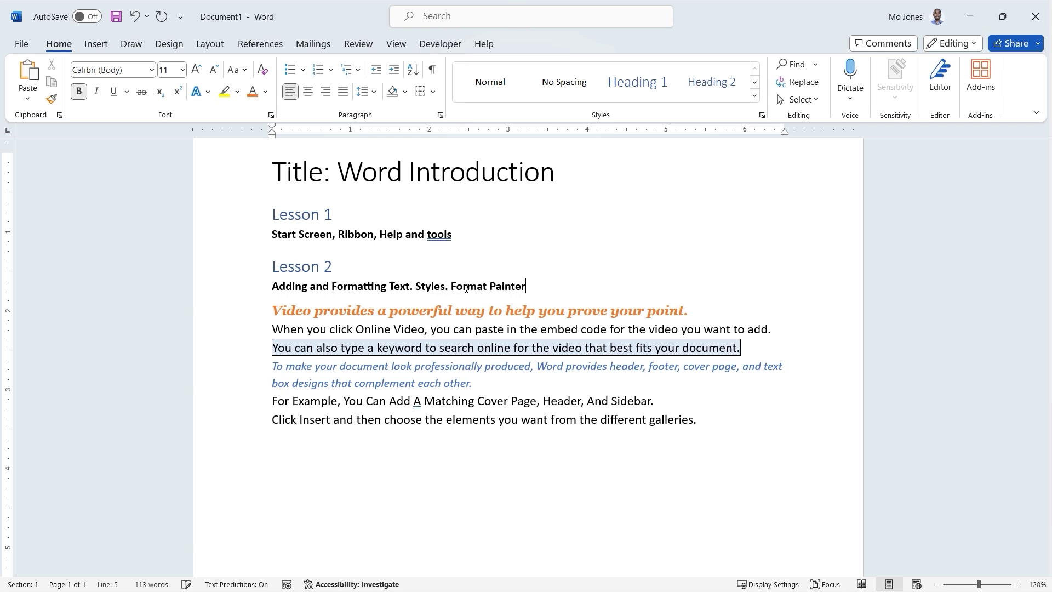
text(.)
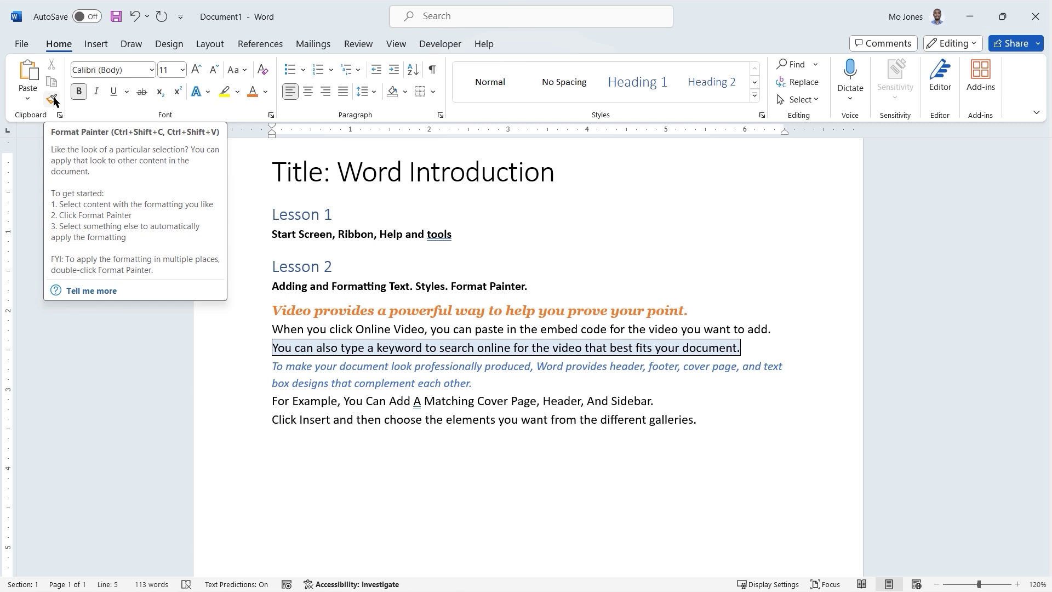
Copy the orange Georgia sentence's formatting onto the "For Example, You Can Add A Matching Cover Page" sentence with Format Painter.
triple_click(410, 311)
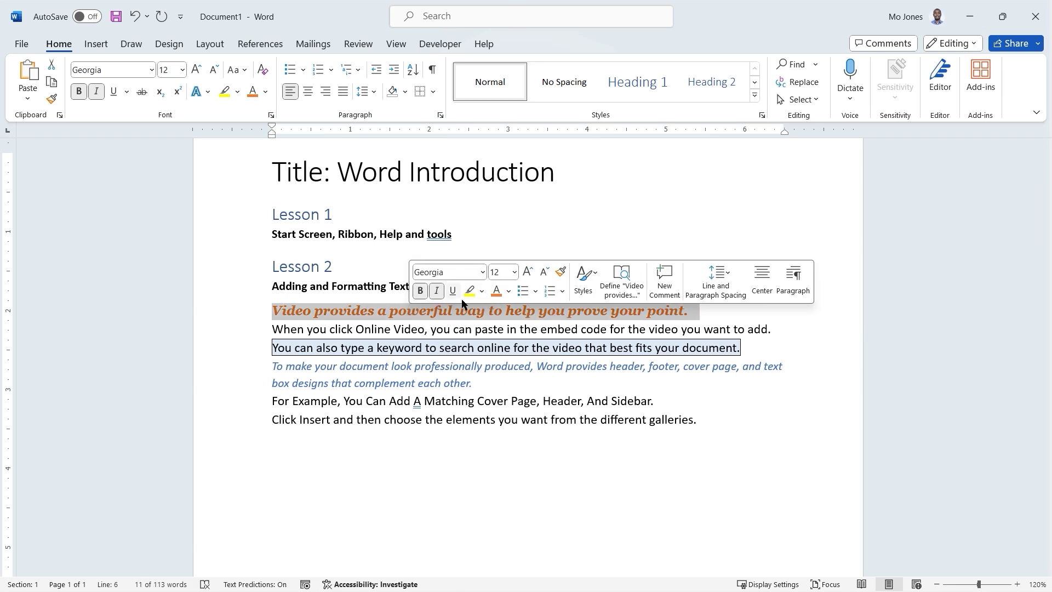
click(51, 99)
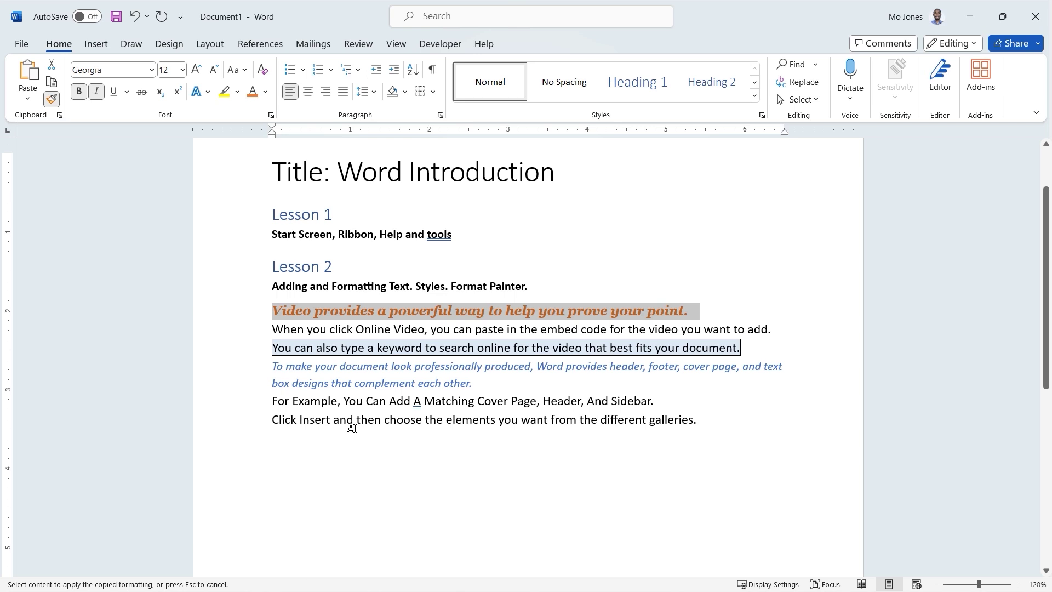
mouse_move(269, 400)
mouse_down()
mouse_move(423, 418)
mouse_move(575, 400)
mouse_move(656, 404)
mouse_up()
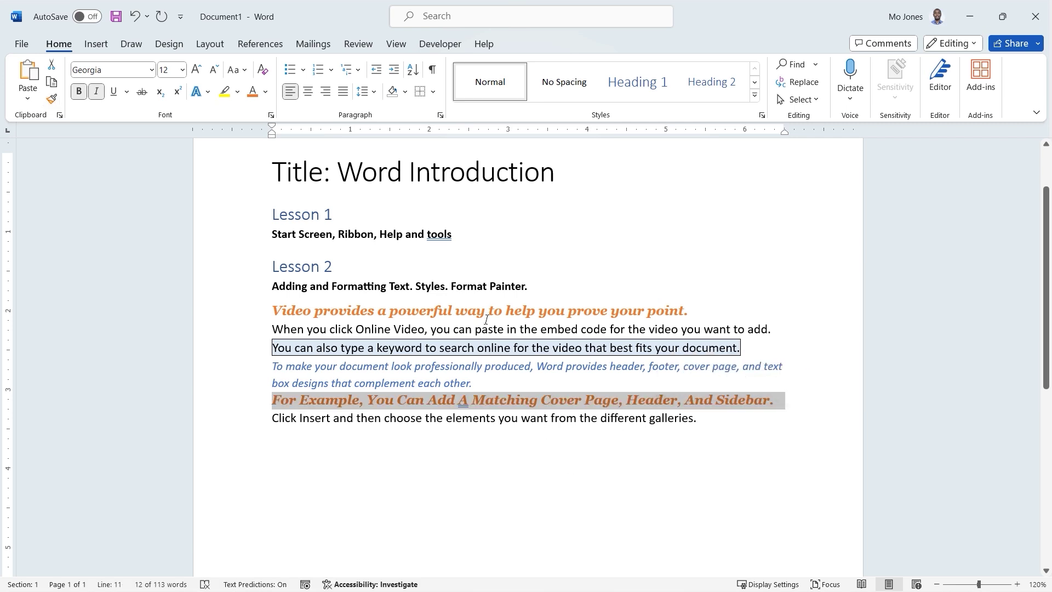
click(499, 384)
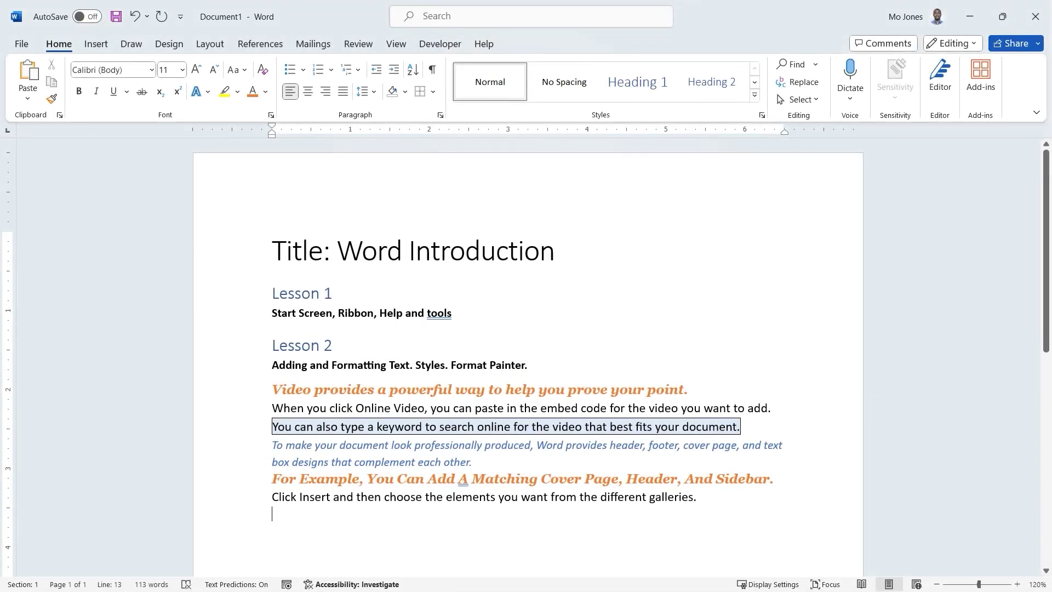
click(162, 240)
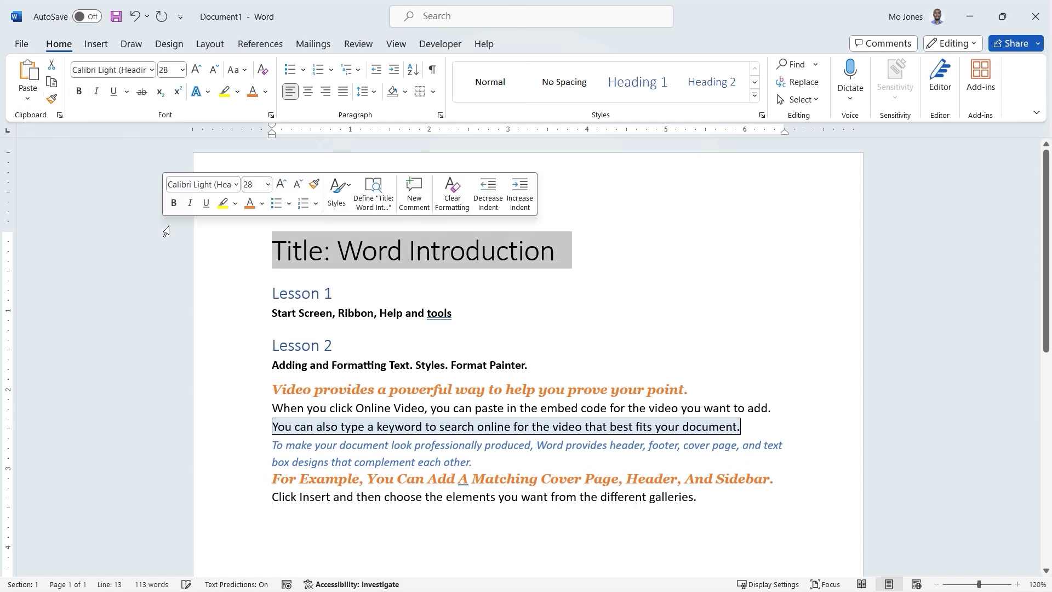
click(180, 280)
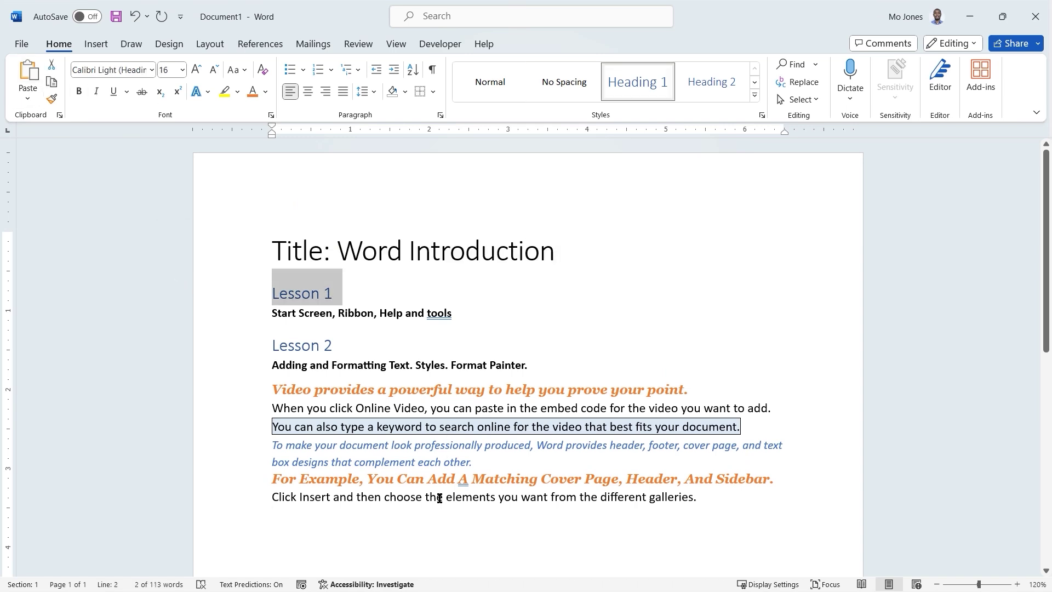
click(427, 515)
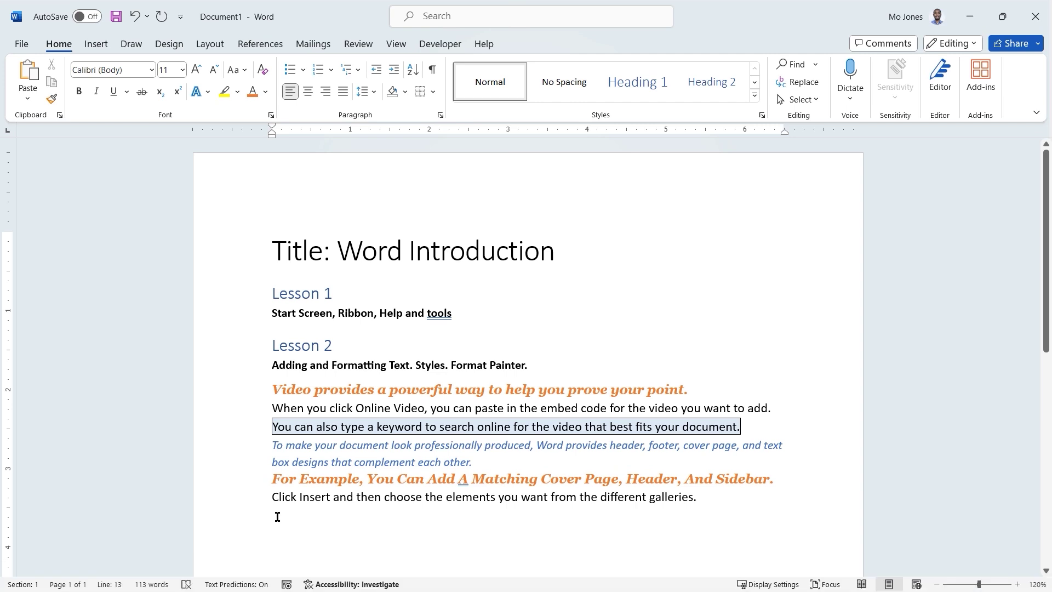
Add four lines below the last body sentence: "Lesson 3", "Bulleted list", "From existing text" and "Insert list and add text".
click(705, 497)
text(L)
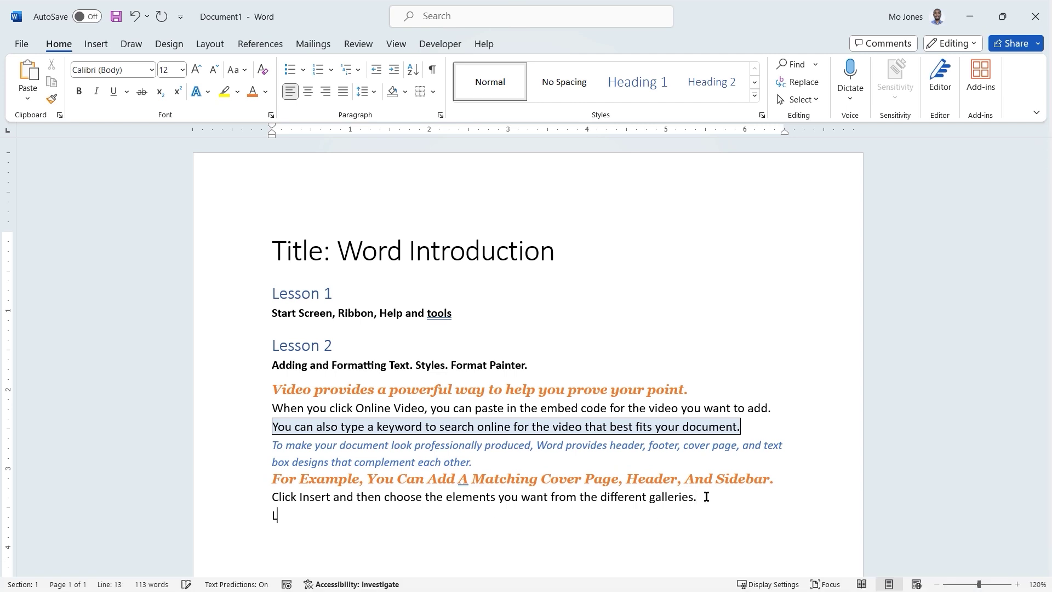
text(esson 3)
scroll(553, 355, down, 3)
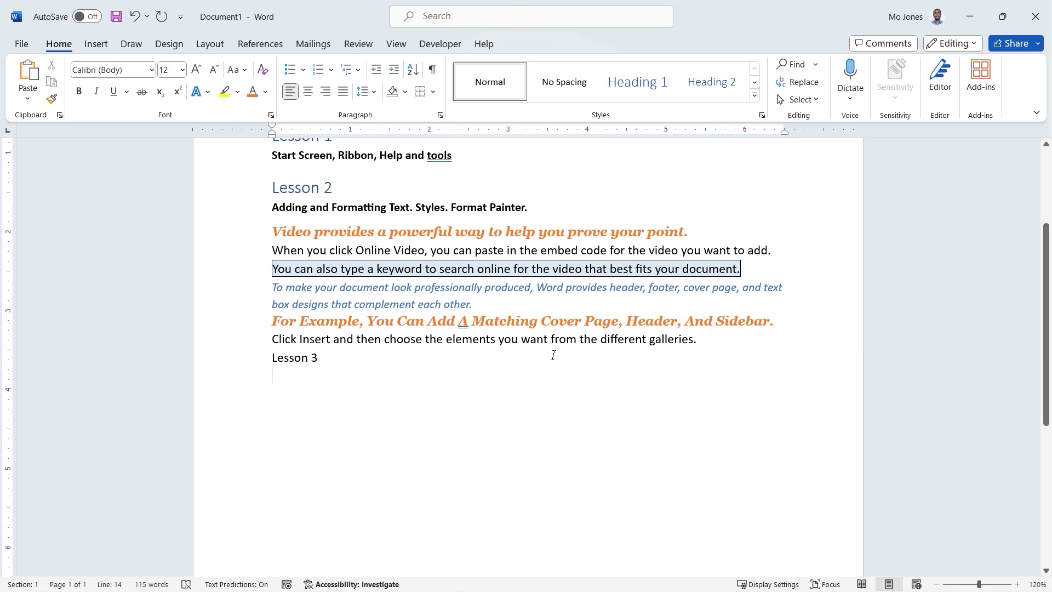
text(B)
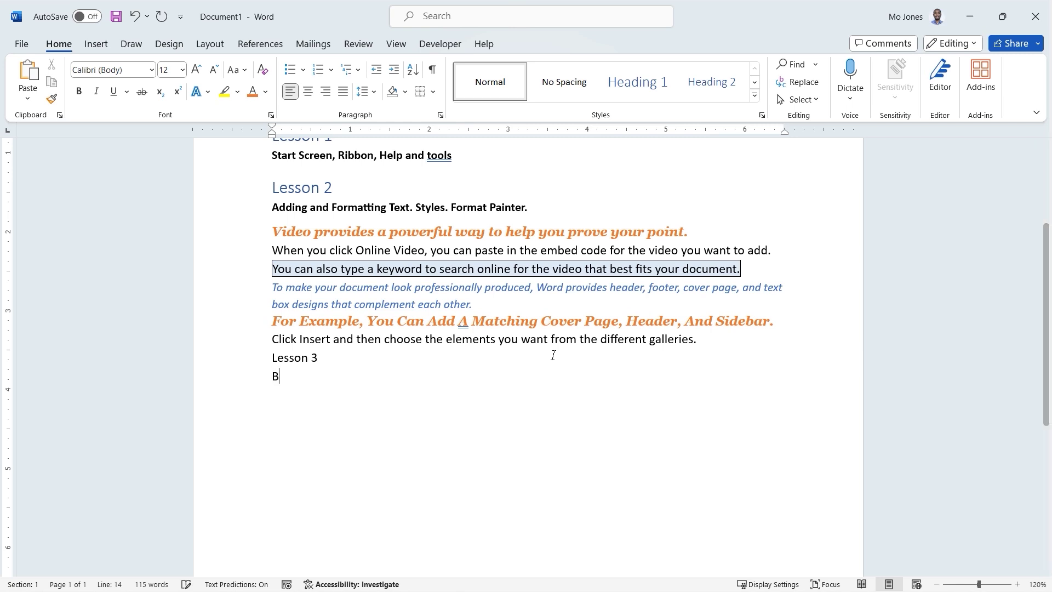
text(ulleted list )
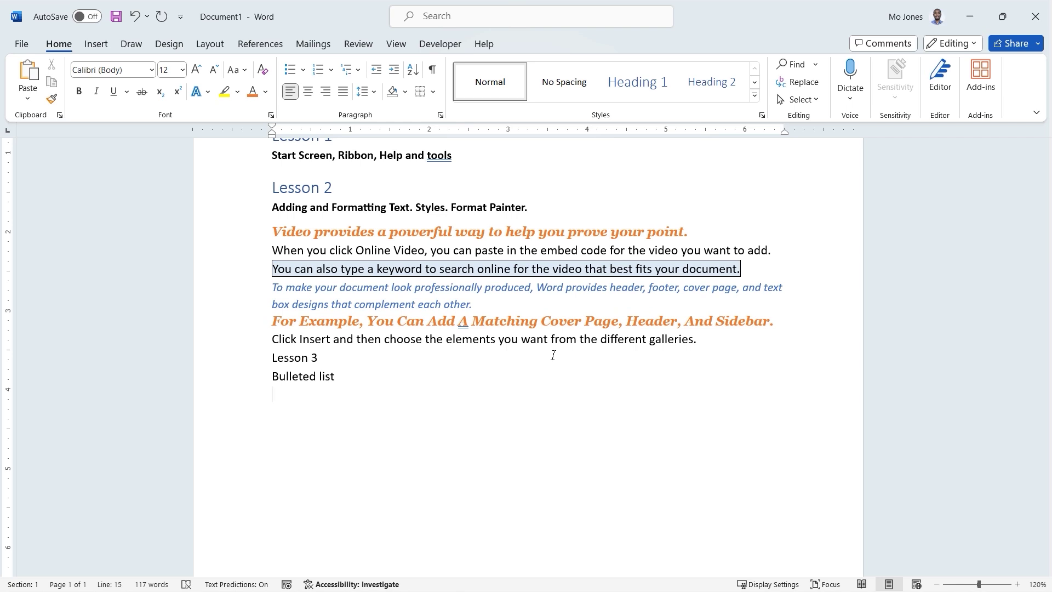
text(From existing text )
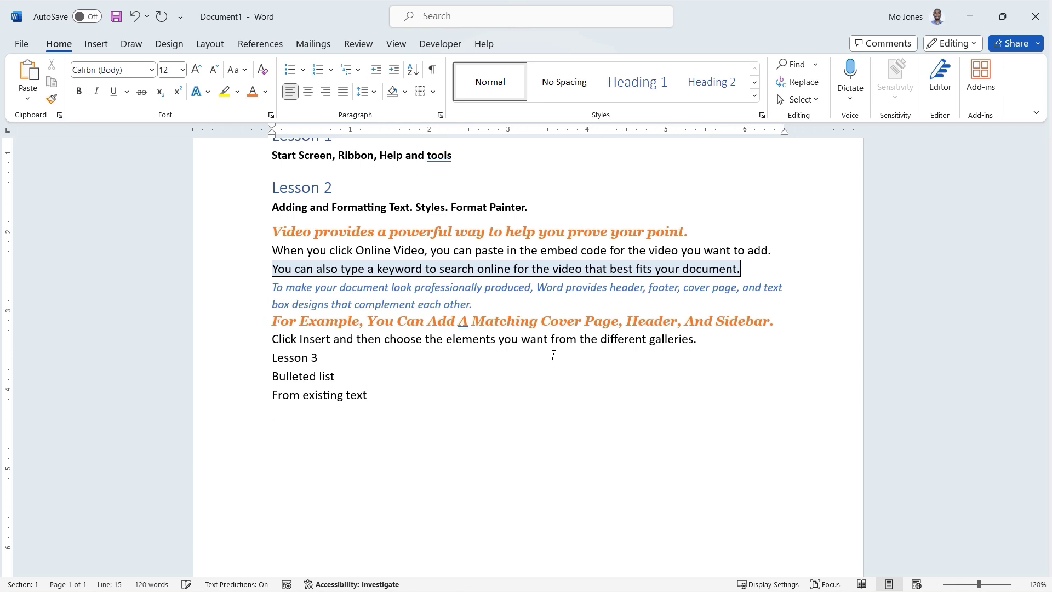
text(Insert list and add text)
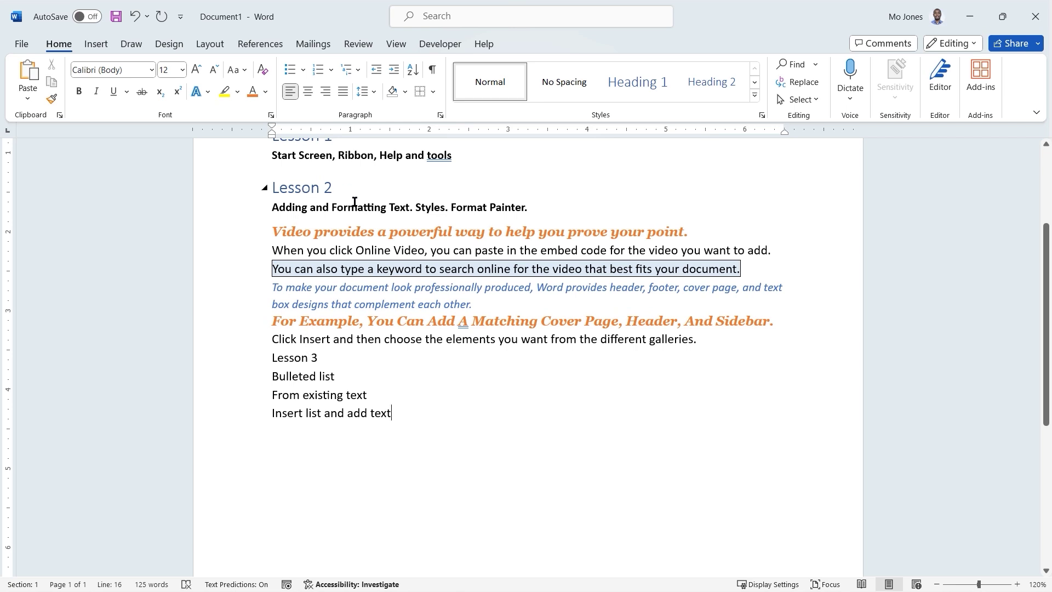
Apply the Heading 1 style to the "Lesson 3" line.
triple_click(298, 360)
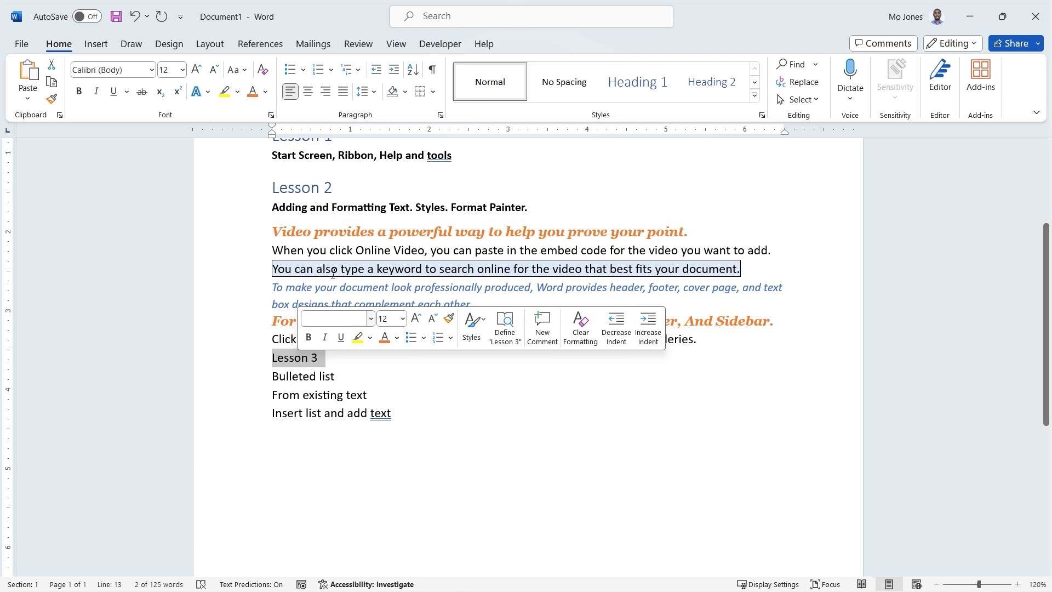
click(632, 90)
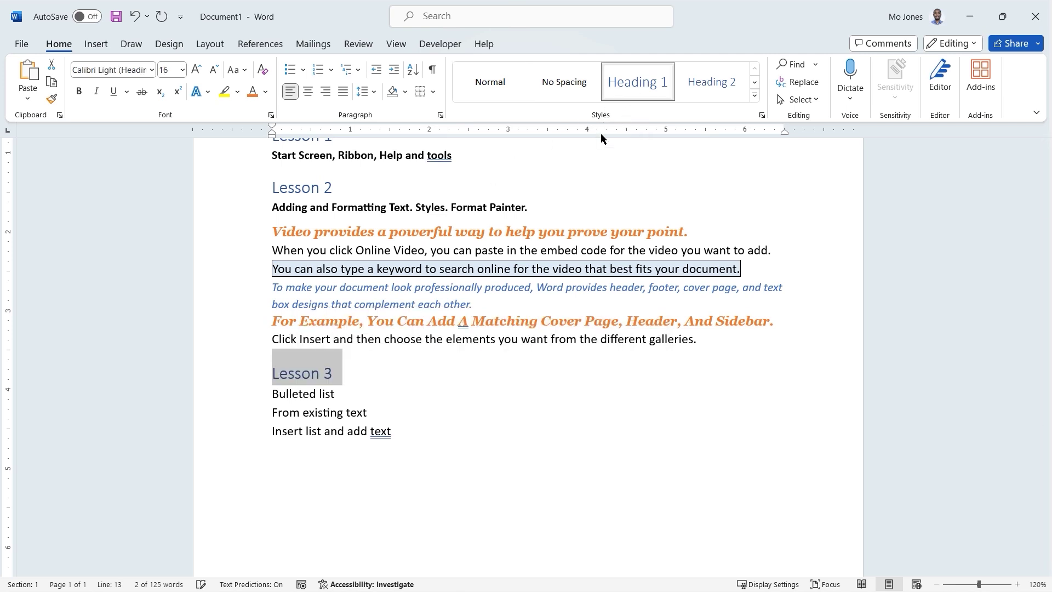
click(350, 387)
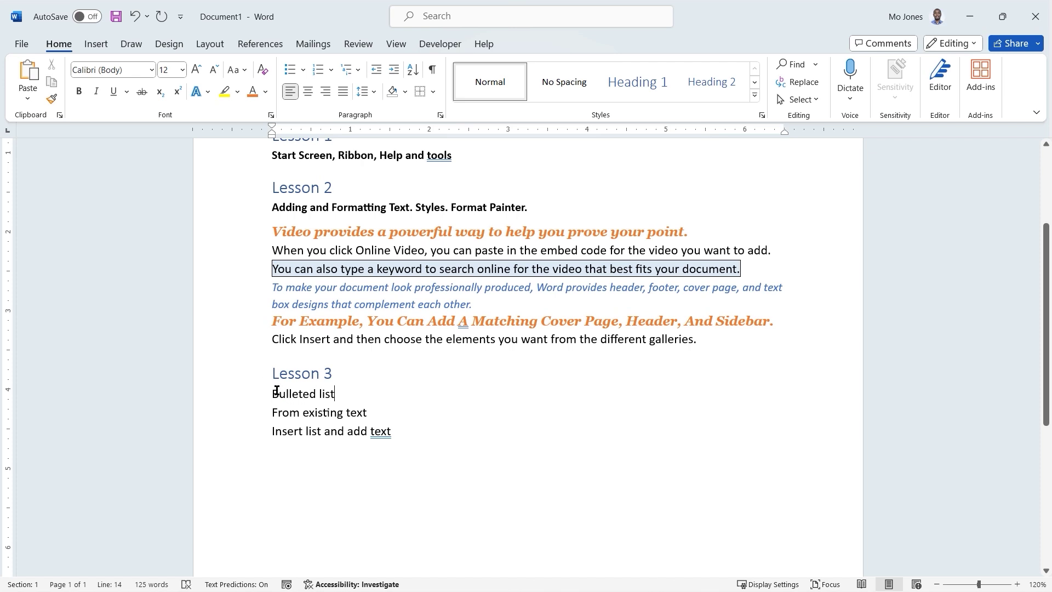
Turn the three lines under Lesson 3 into a bulleted list with the default round bullets.
click(340, 393)
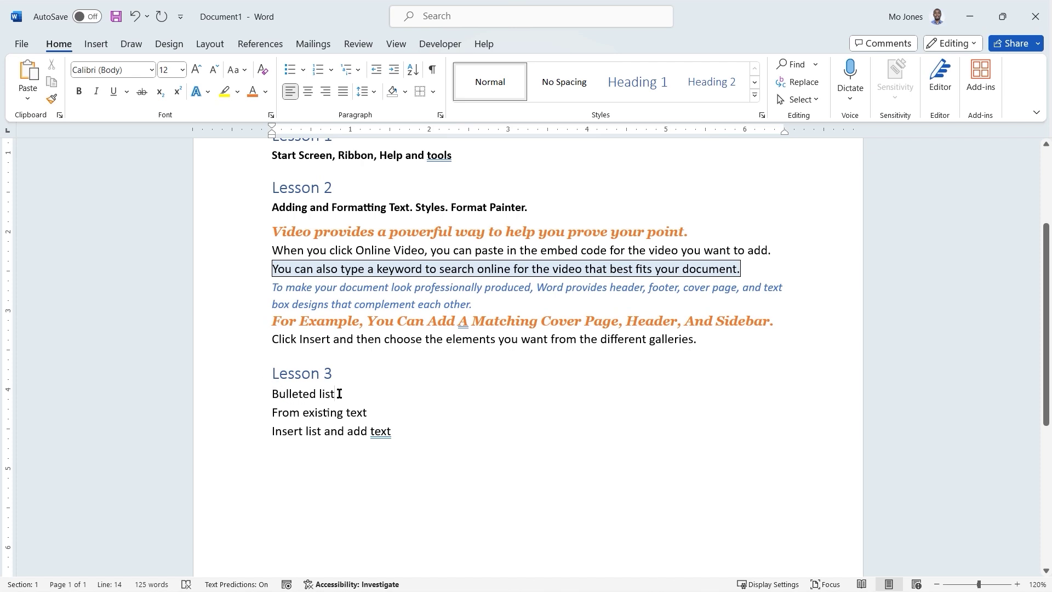
click(389, 414)
click(407, 433)
drag(273, 395, 396, 429)
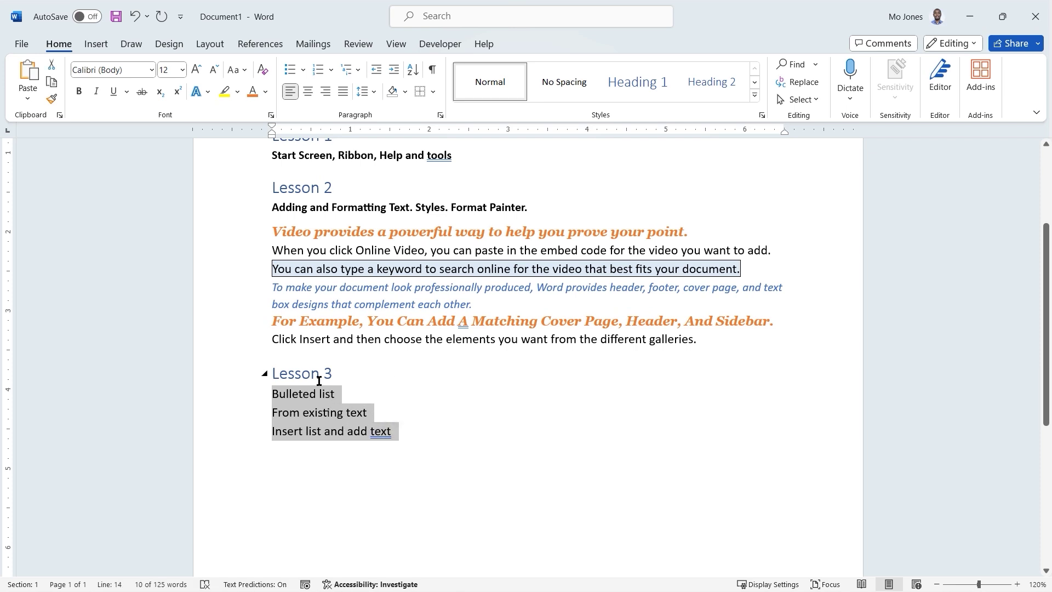
click(395, 431)
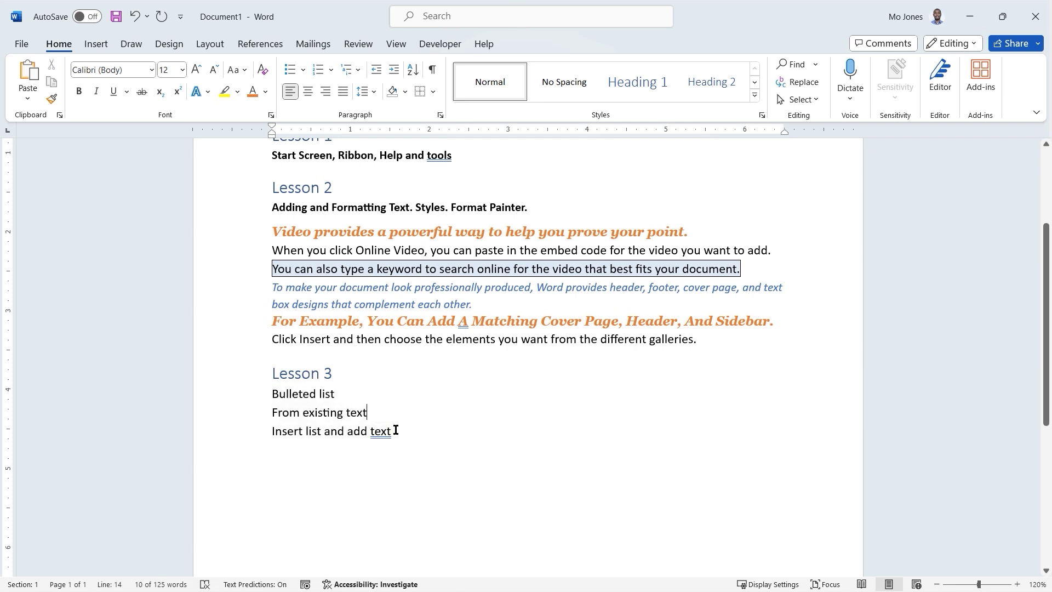
drag(392, 436, 277, 395)
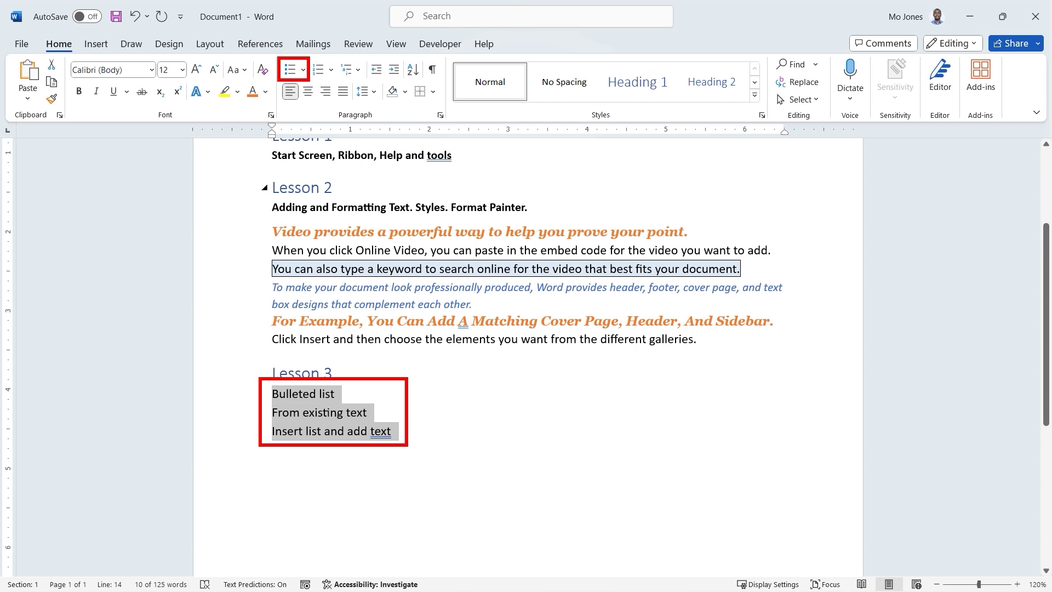
click(286, 72)
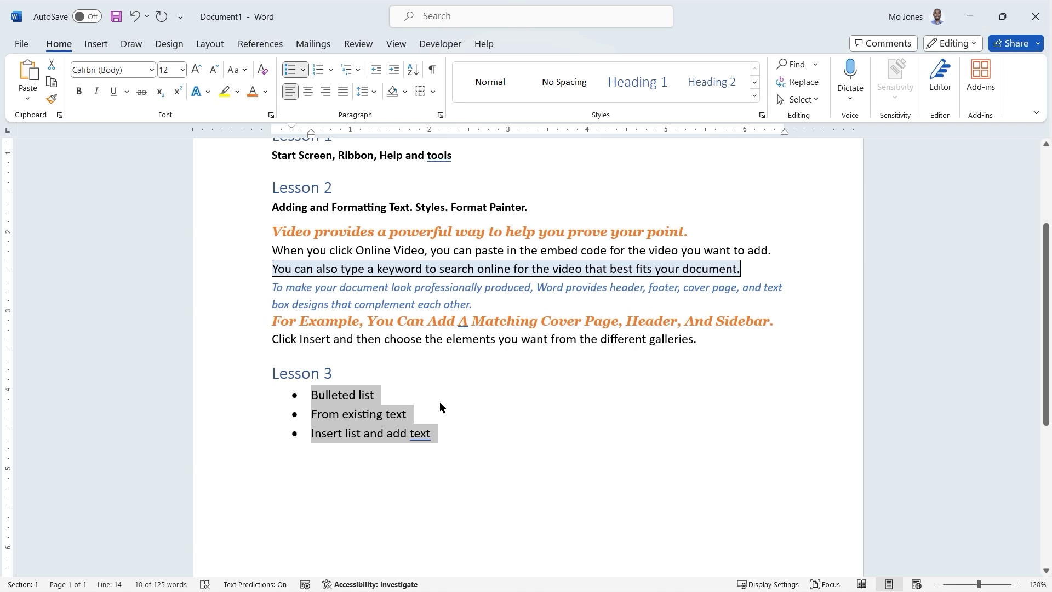
Change the bullet symbol of the three Lesson 3 list items to the hollow square.
click(303, 70)
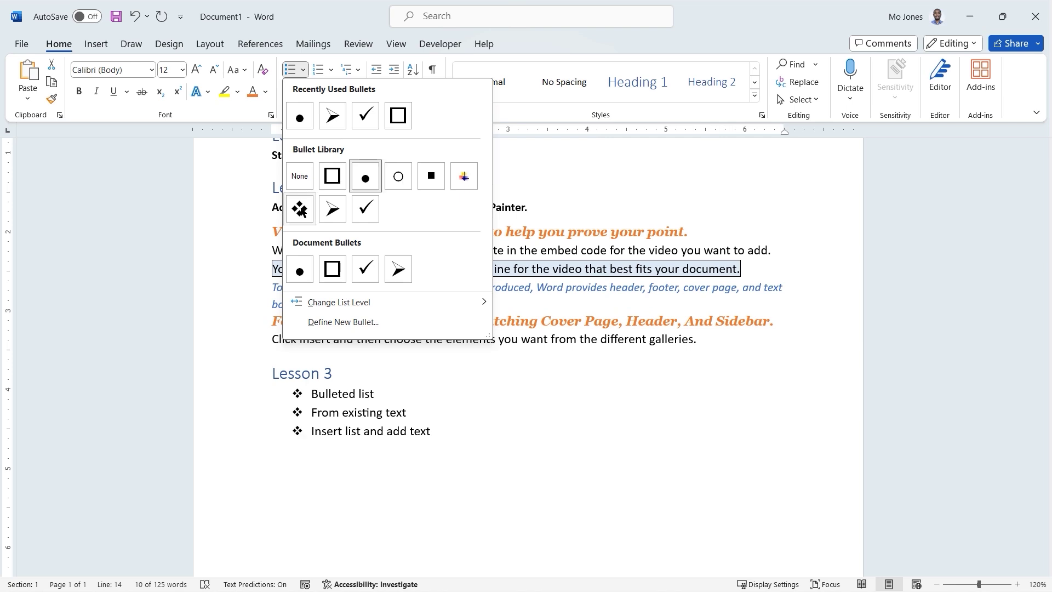
click(401, 118)
click(377, 396)
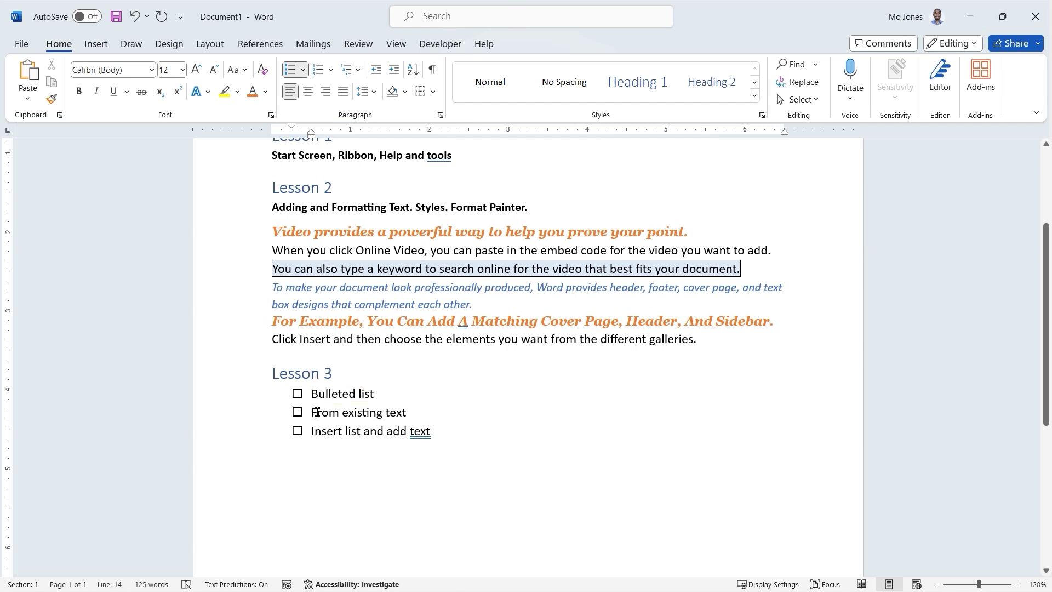
Indent "From existing text" and "Insert list and add text" one level beneath "Bulleted list".
drag(315, 413, 427, 430)
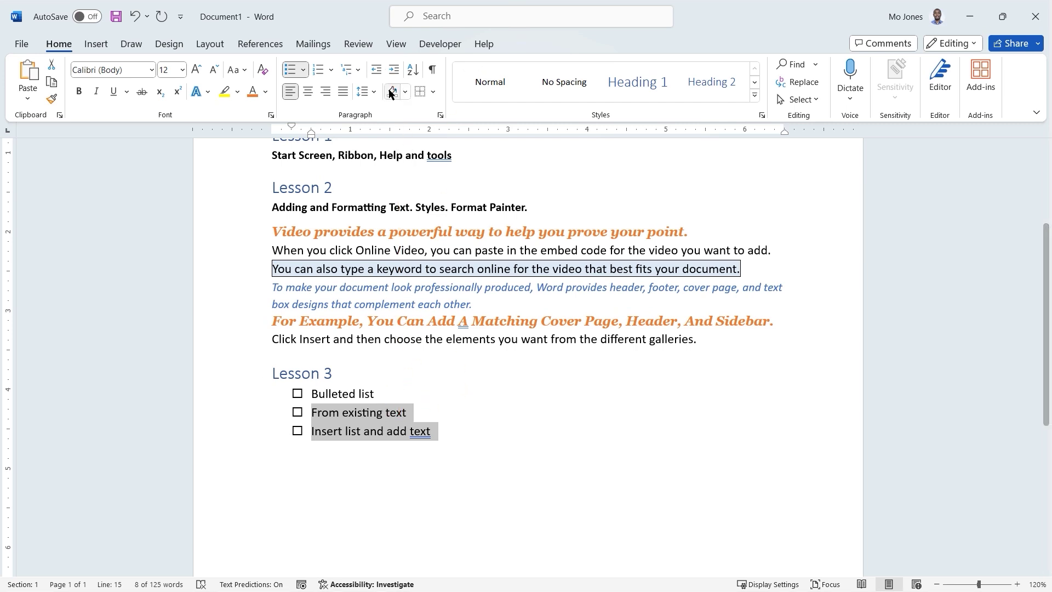
click(395, 72)
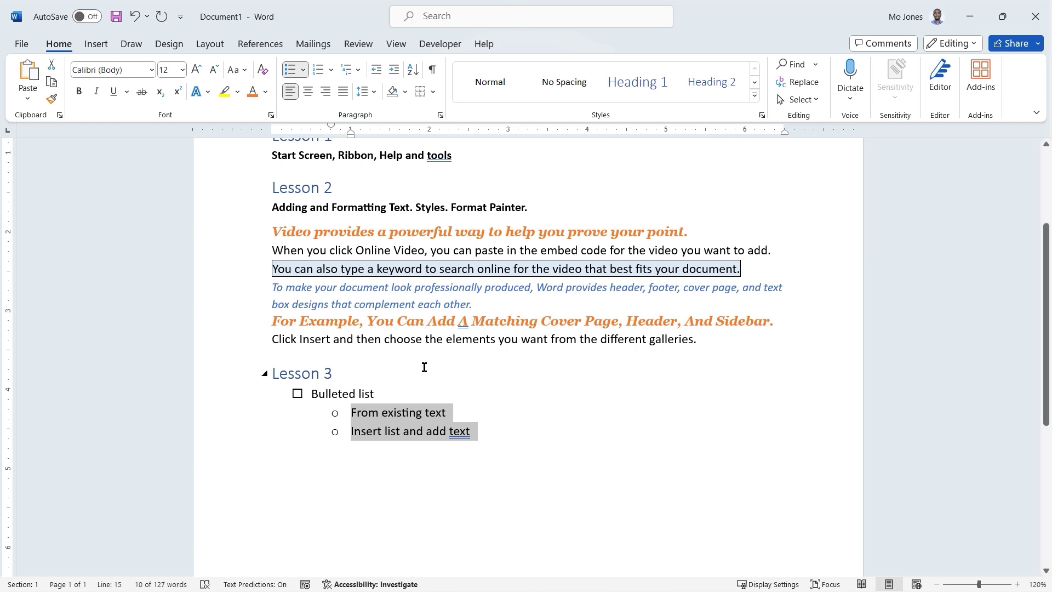
click(482, 433)
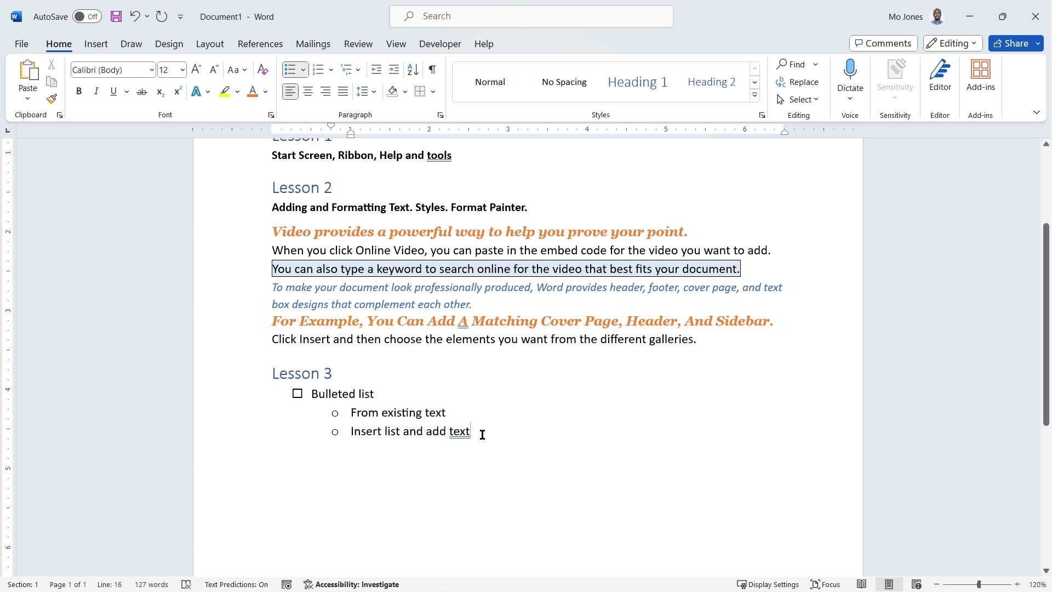
click(334, 373)
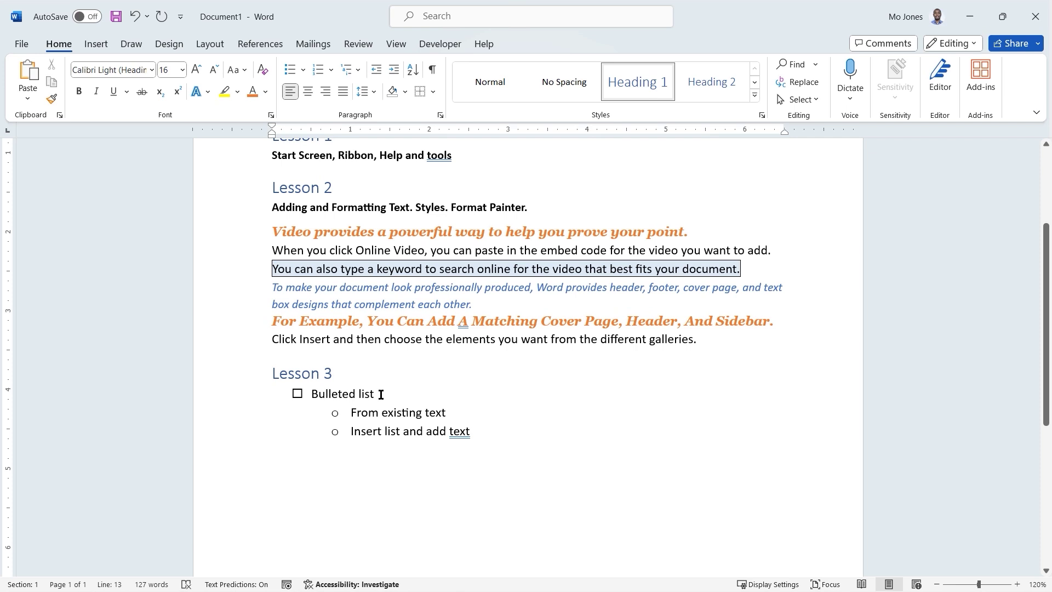
click(380, 395)
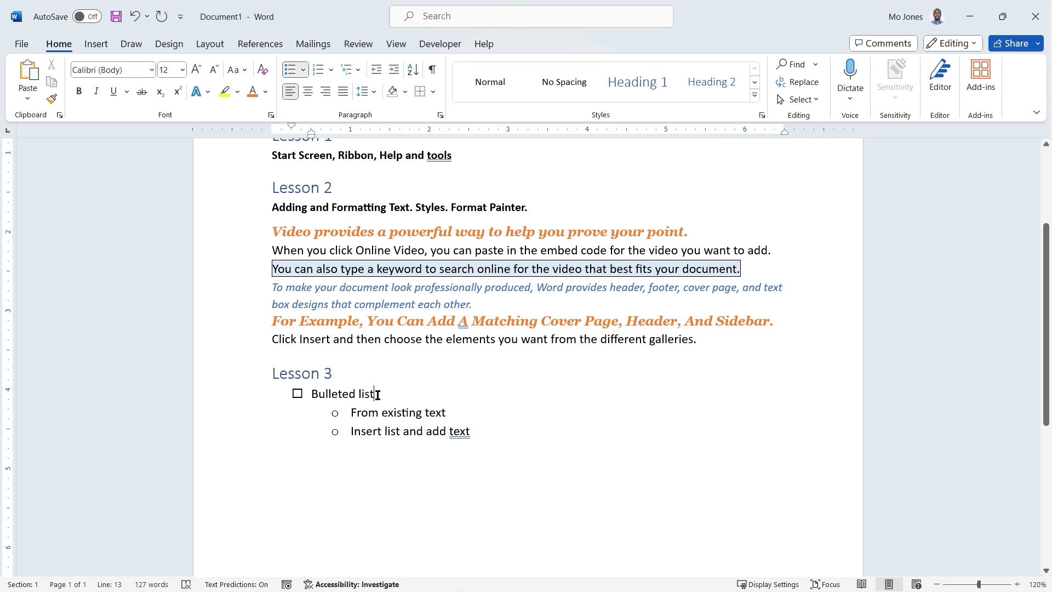
click(454, 414)
click(484, 436)
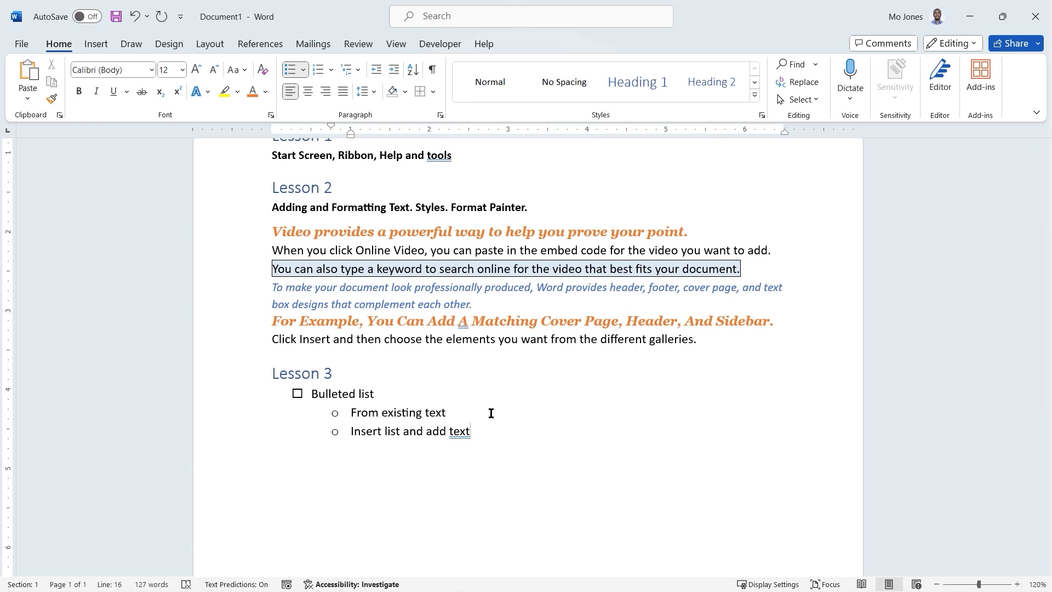
End the bulleted list after "Insert list and add text" and start a numbered list in the 1. 2. 3. format below it.
key(Return)
key(shift+Tab)
key(Return)
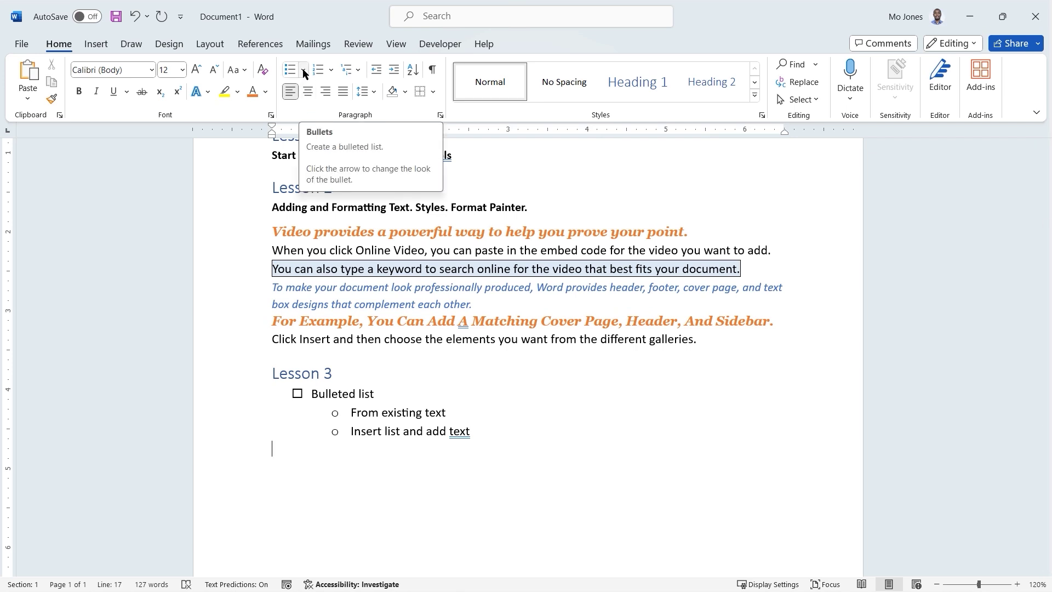
click(332, 70)
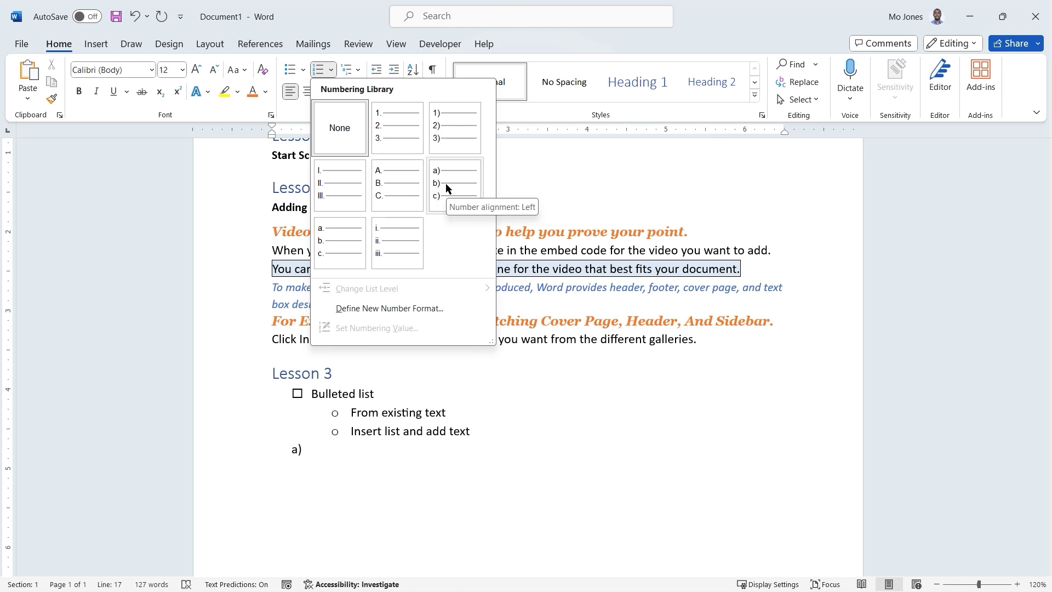
click(396, 133)
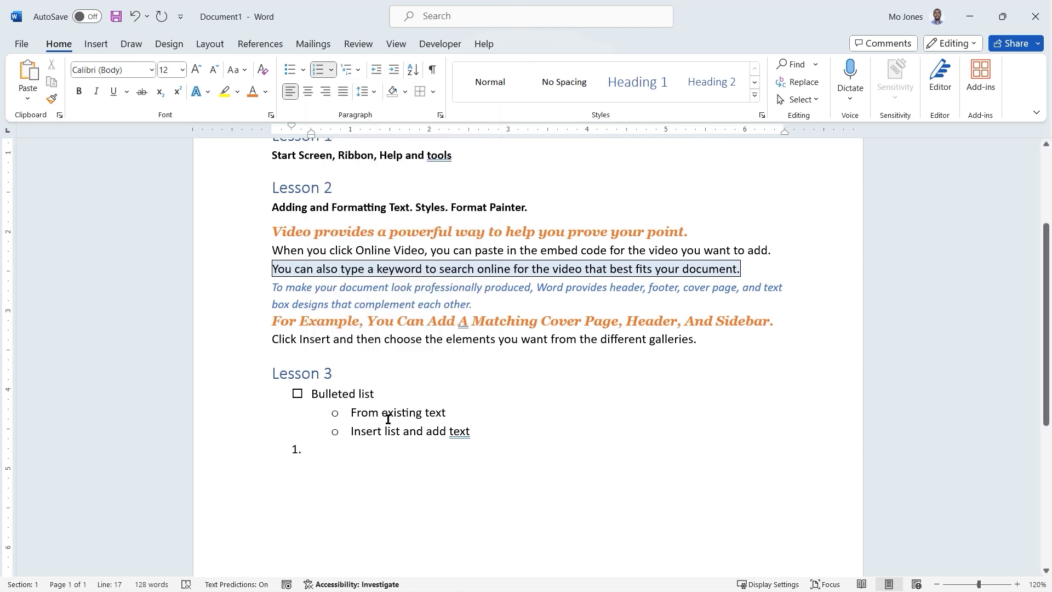
Enter the numbered items "Shopping List", "Milk", "Eggs", "Bread" and "Orange Juice".
text(Shop)
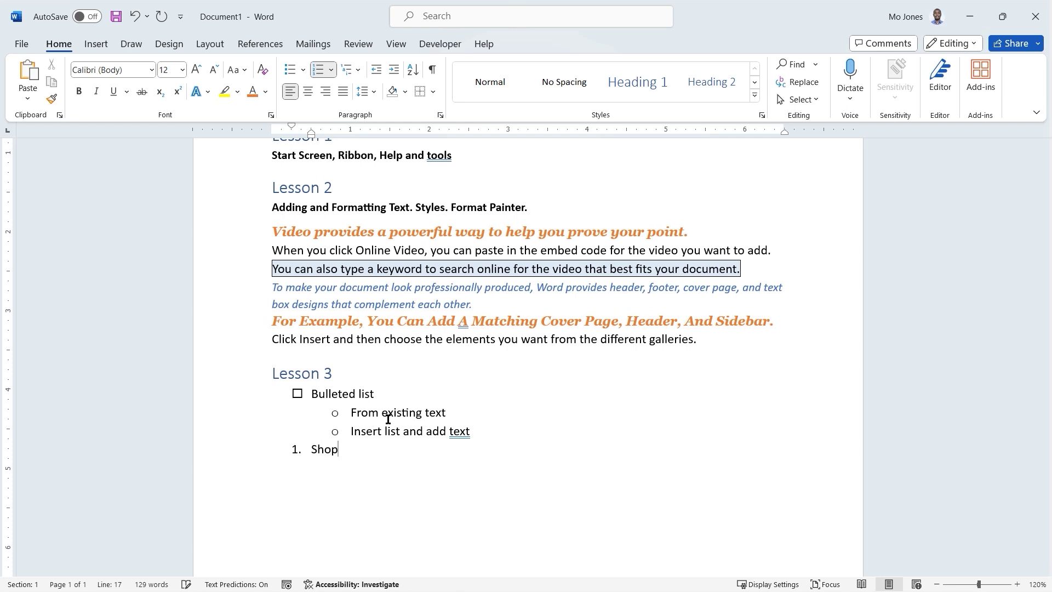
text(ping List)
key(Return)
text(Milk)
key(Return)
text(Eggs)
key(Return)
text(Bread)
key(Return)
text(Orange Juice)
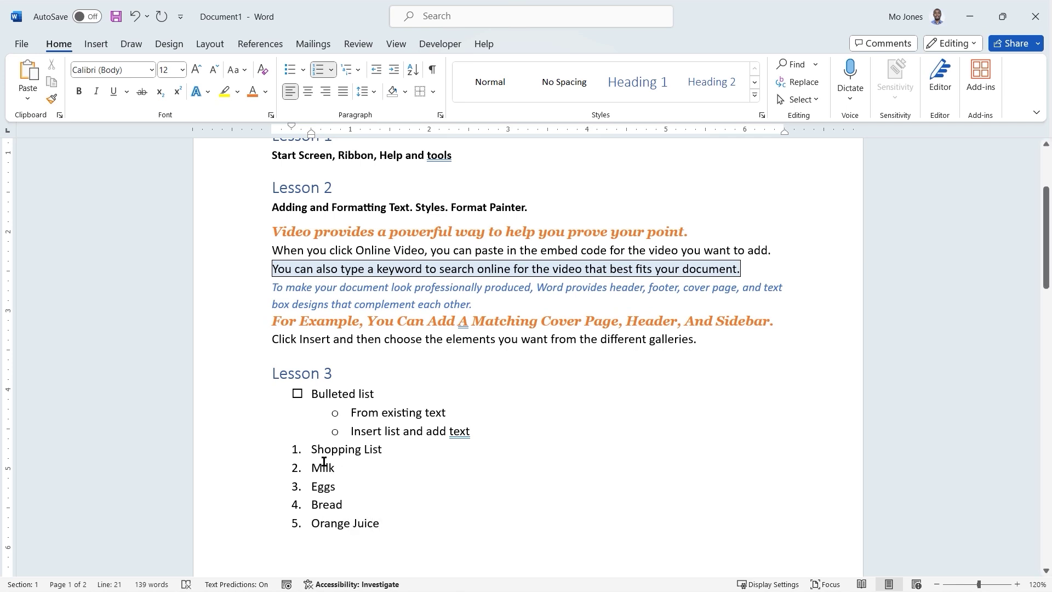
Indent the four grocery items from "Milk" to "Orange Juice" one level beneath "Shopping List".
drag(312, 467, 380, 517)
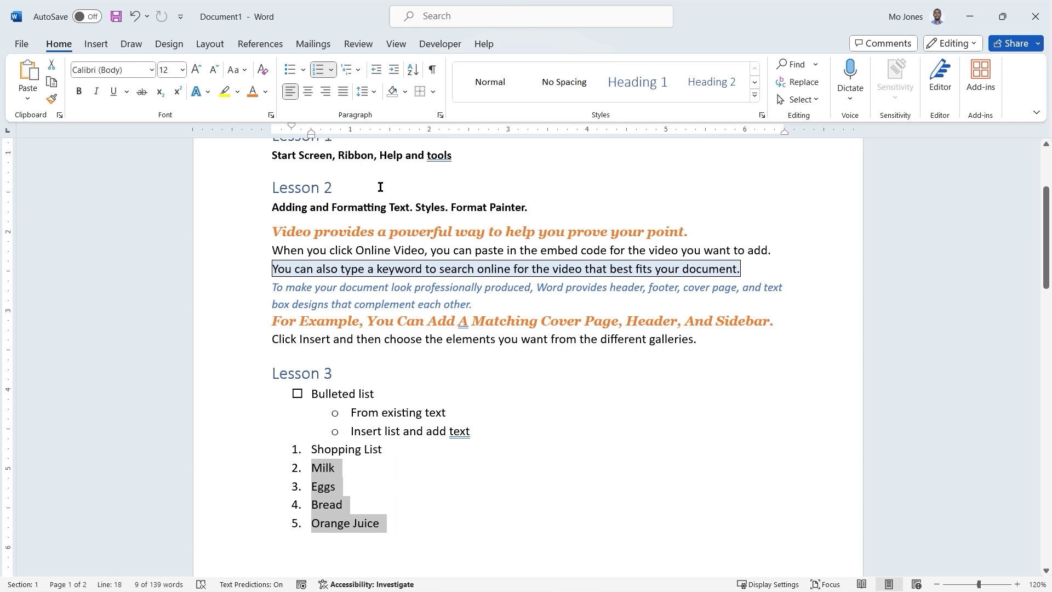
click(394, 71)
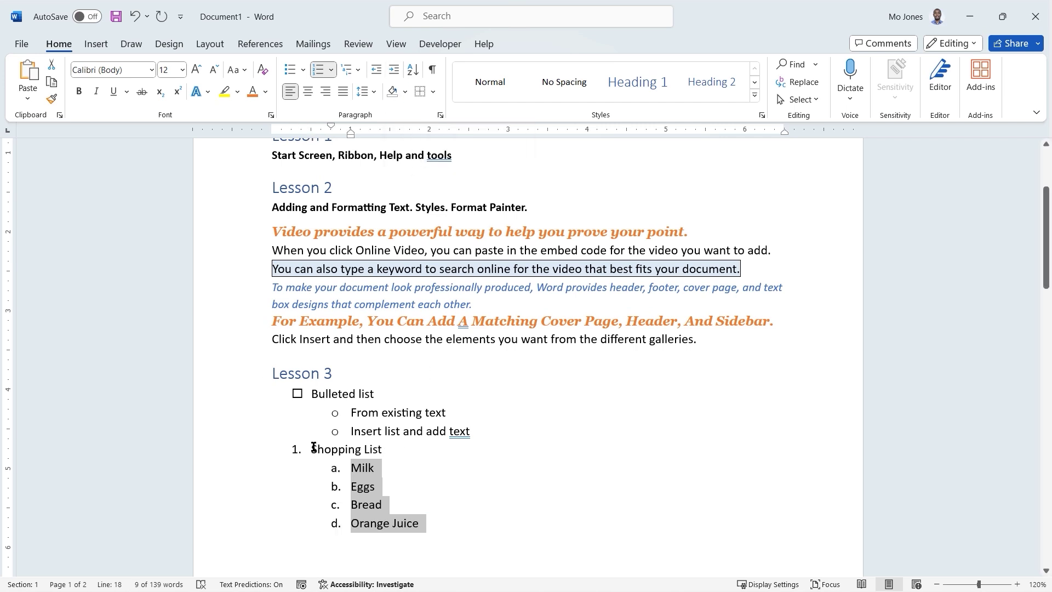
click(376, 468)
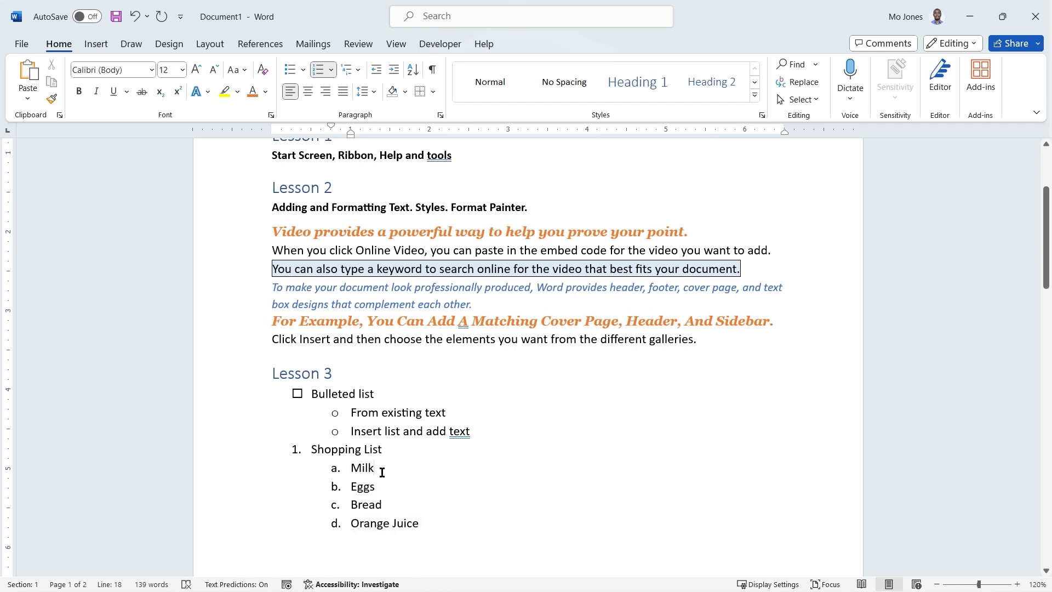
click(383, 487)
click(450, 529)
Sort the four grocery items under "Shopping List" by paragraphs as text in ascending order, with no header row.
scroll(509, 345, down, 3)
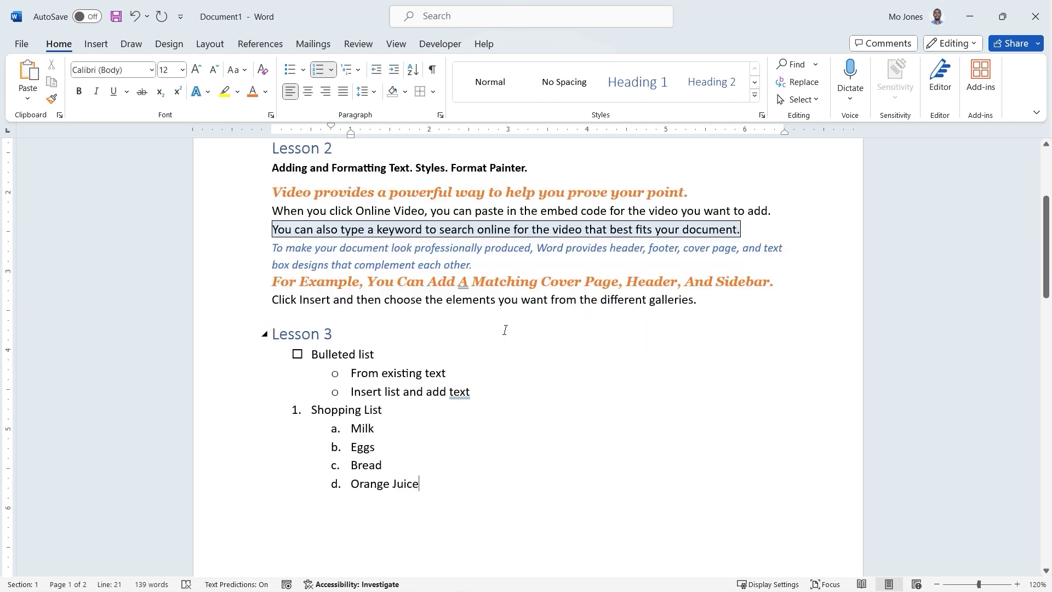
scroll(503, 327, down, 1)
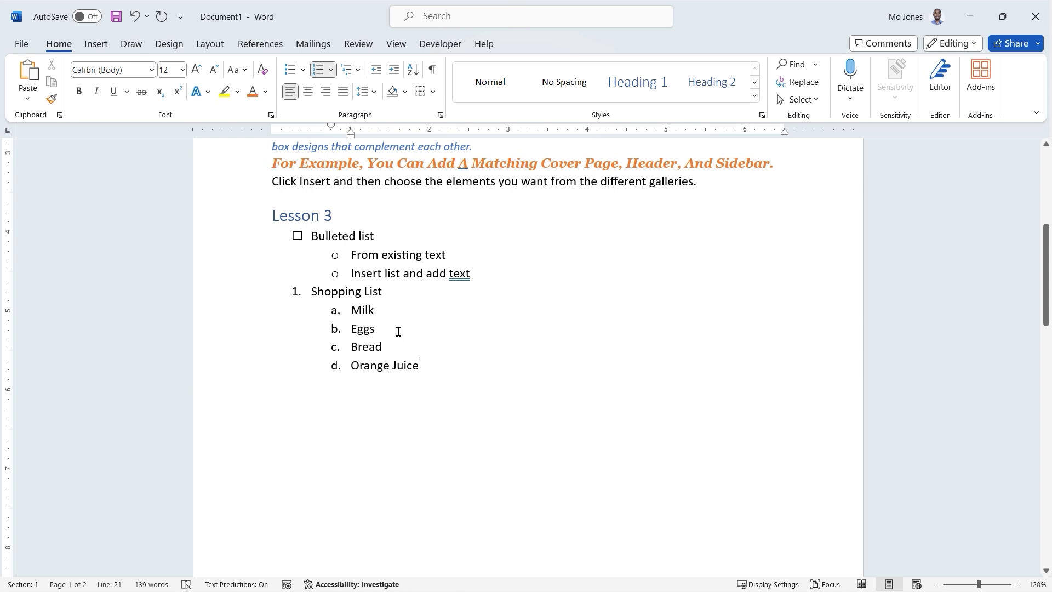
scroll(398, 330, up, 1)
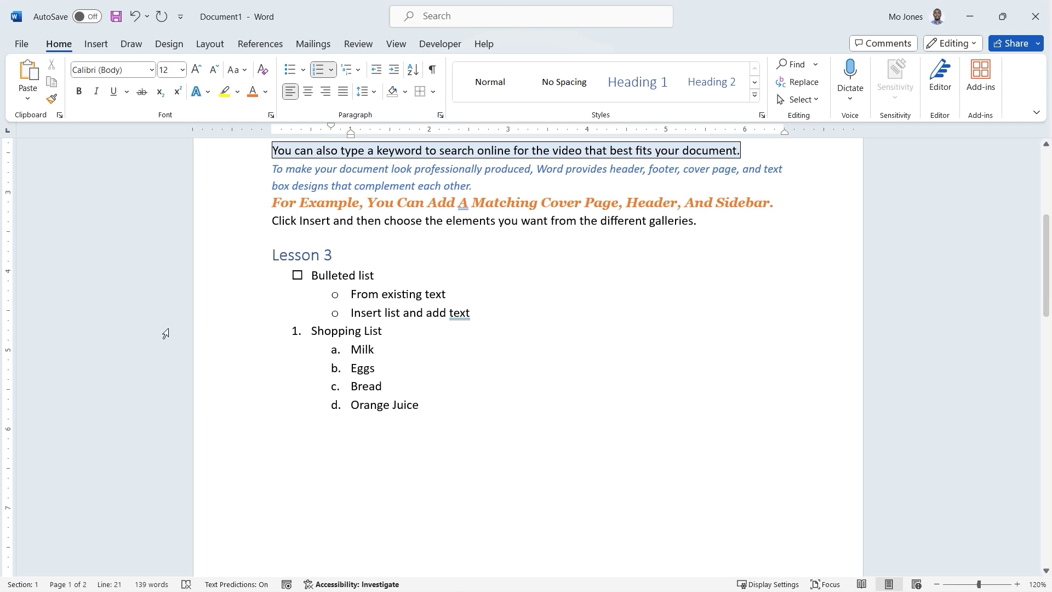
click(351, 347)
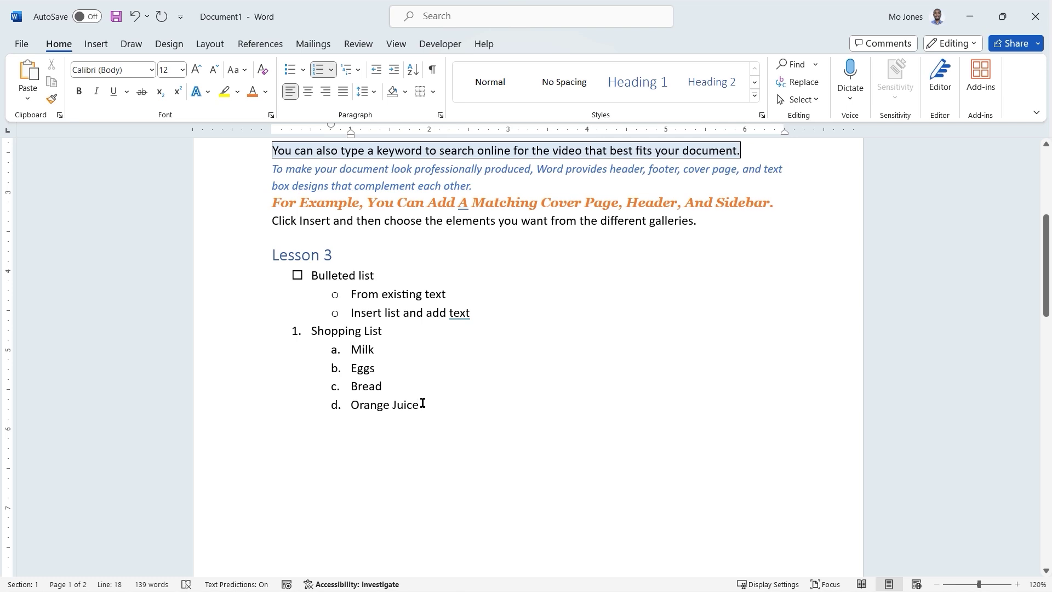
drag(421, 406, 352, 354)
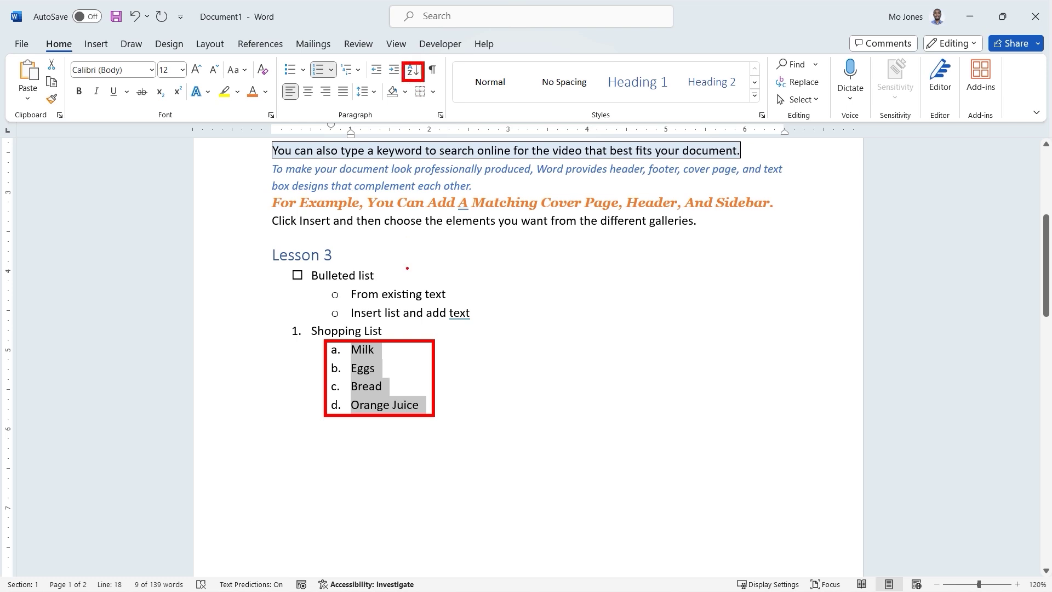
click(412, 71)
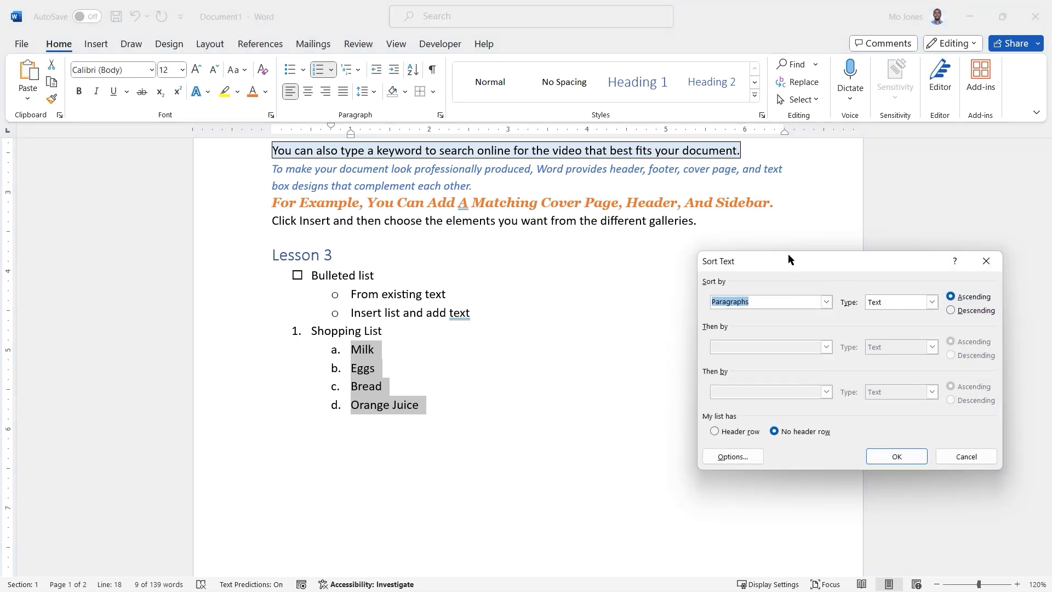
drag(766, 262, 554, 246)
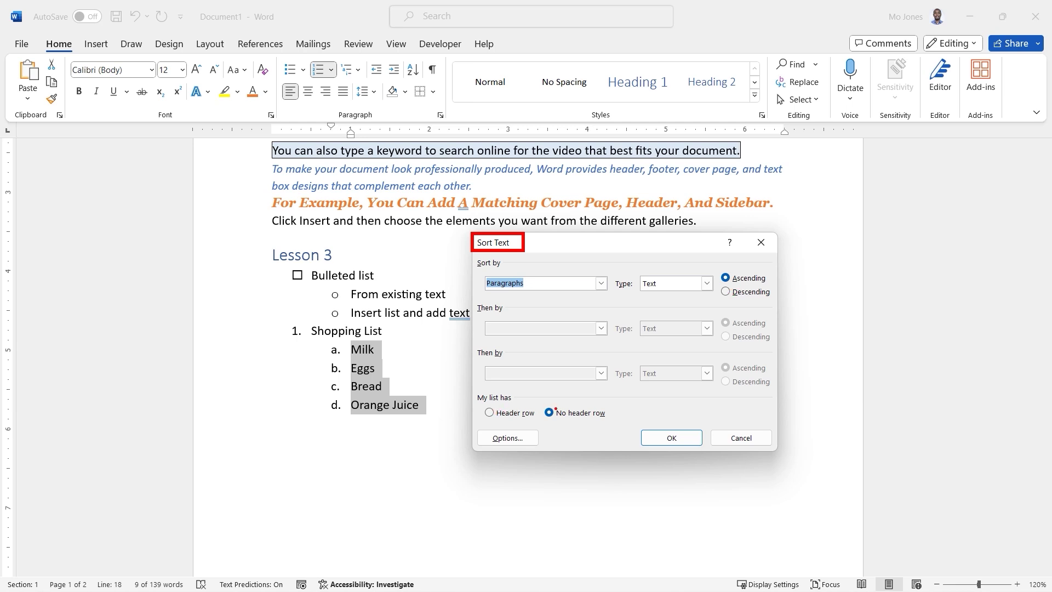
click(673, 439)
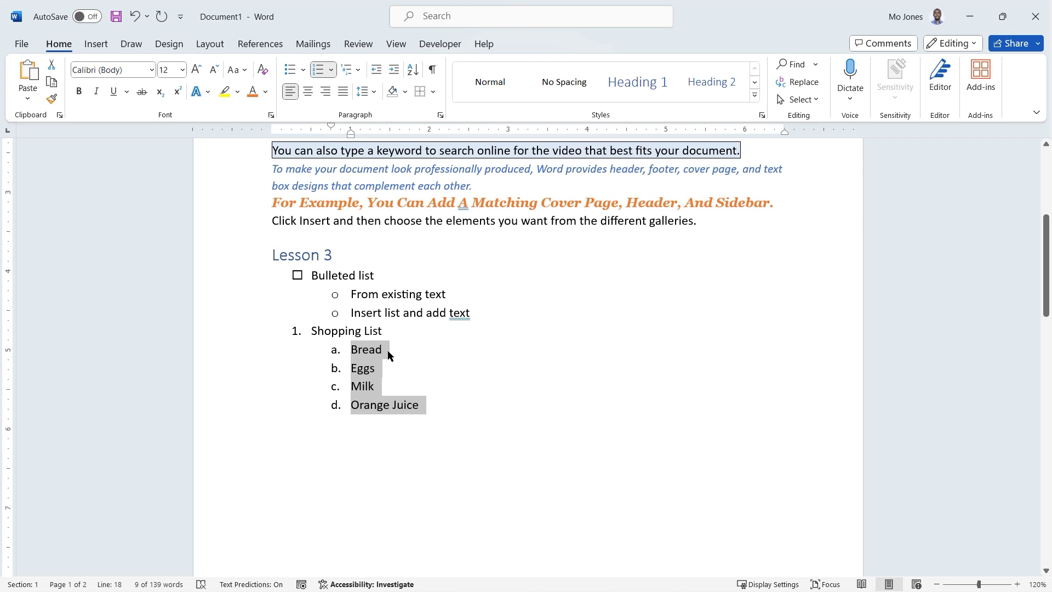
click(377, 368)
click(404, 390)
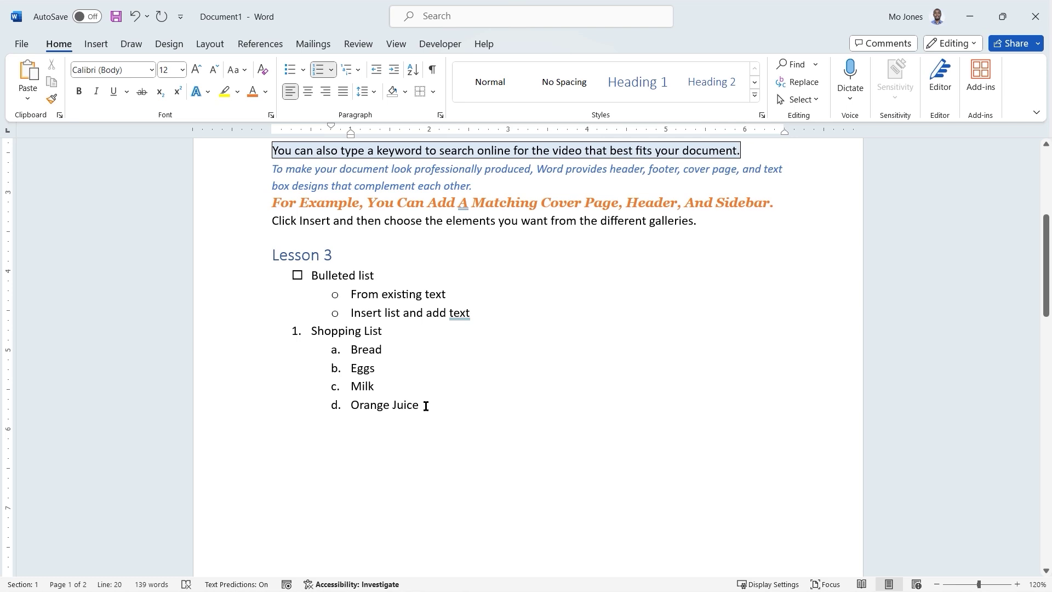
click(431, 405)
Try sorting the grocery items together with their "Shopping List" line in ascending order with no header row, and undo that sort.
drag(312, 330, 426, 405)
click(414, 69)
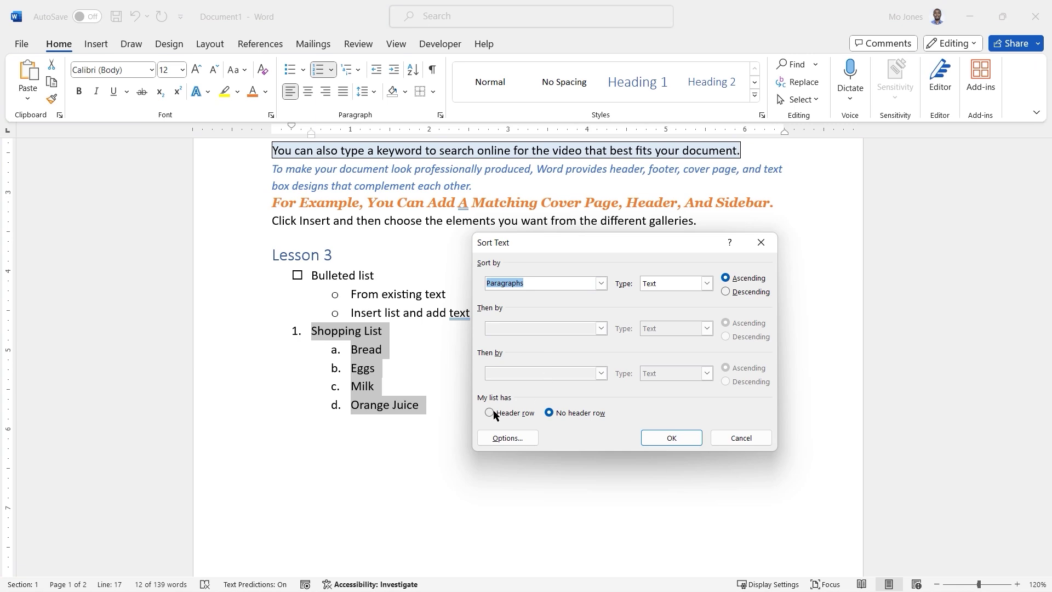
click(674, 436)
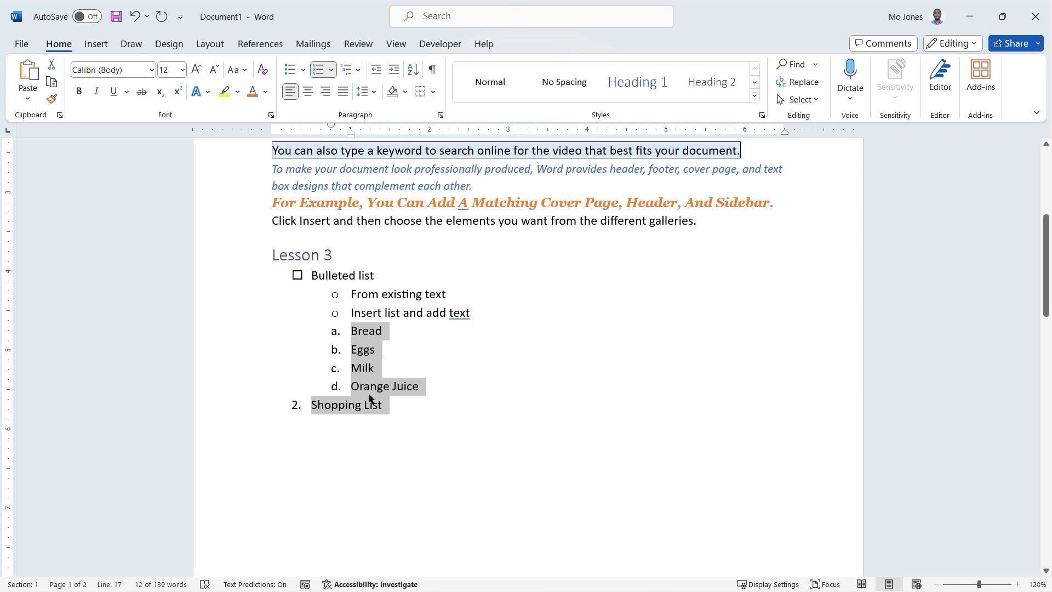
click(137, 20)
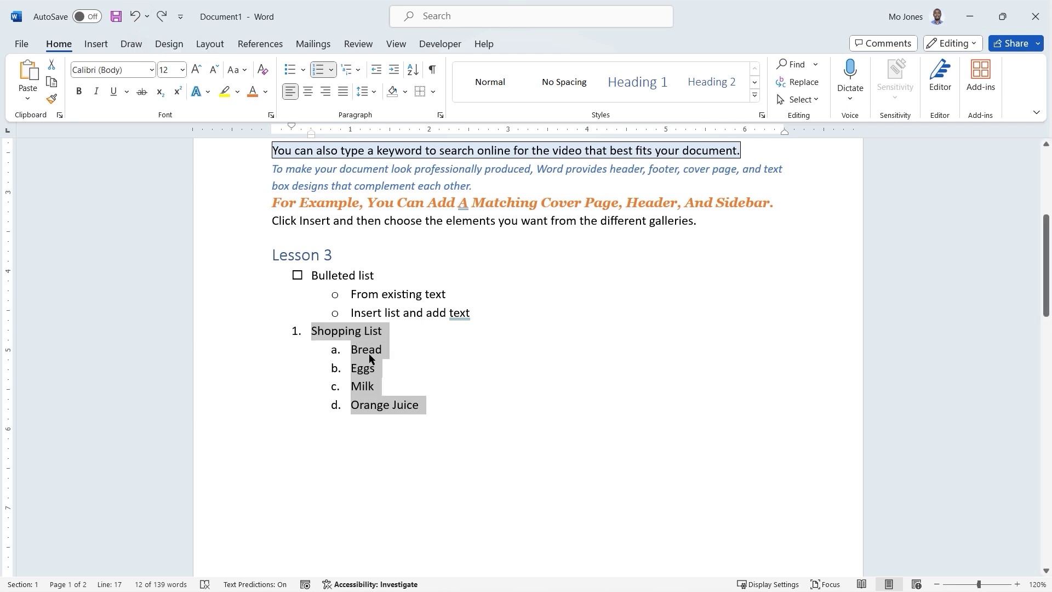
Sort "Shopping List" and its four items in ascending order, treating the first line as a header row.
drag(427, 408, 358, 356)
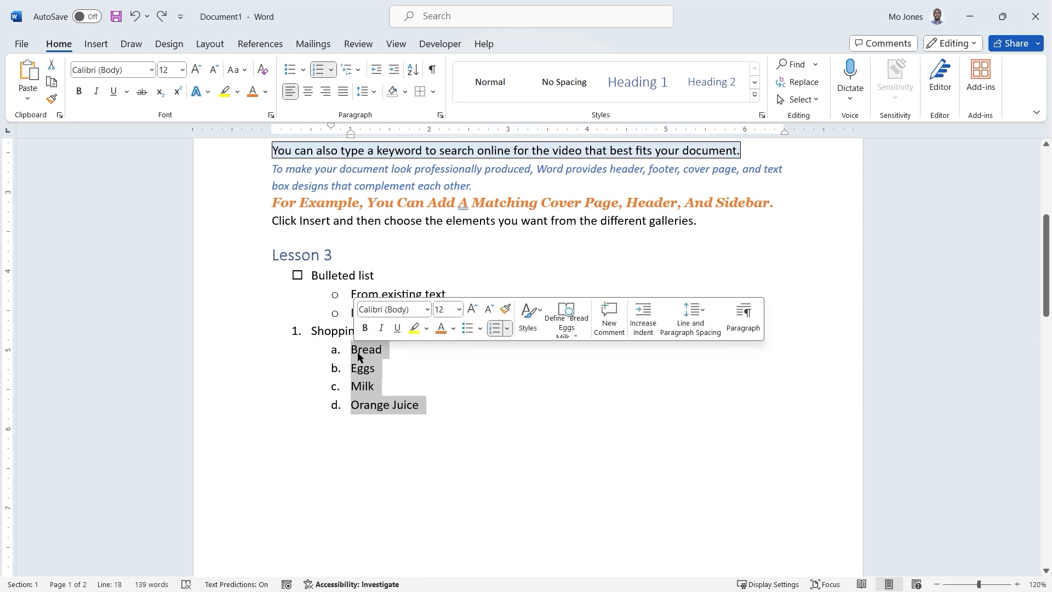
click(411, 385)
drag(425, 402, 313, 331)
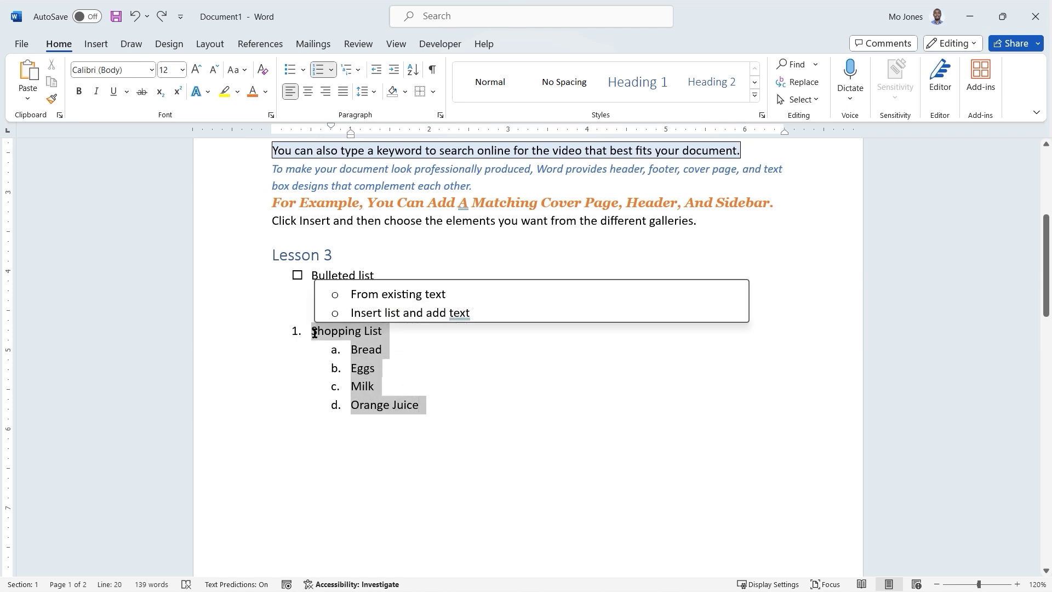
click(413, 68)
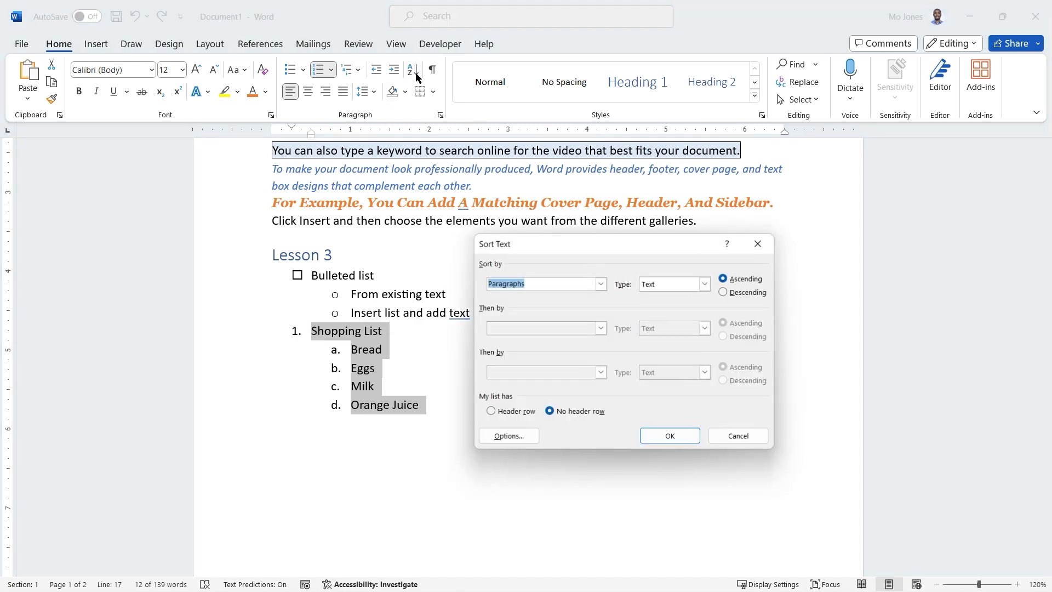
click(490, 412)
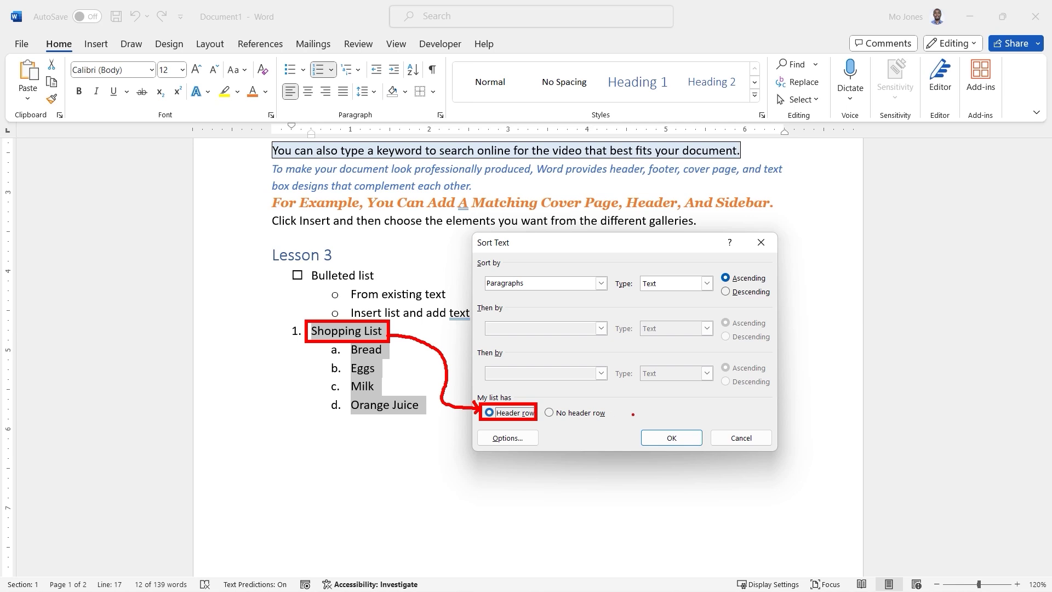
click(683, 440)
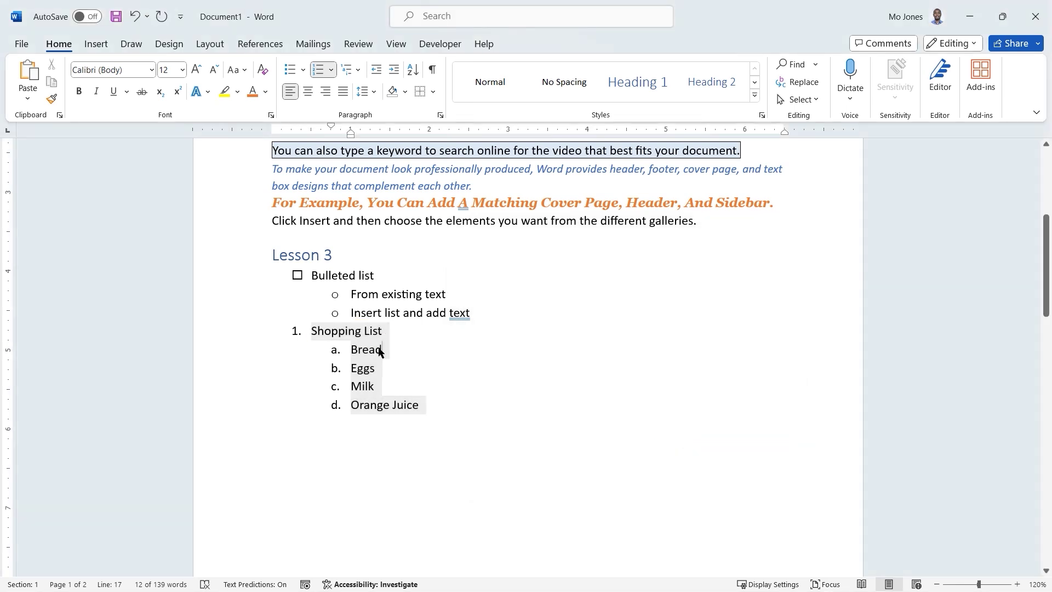
click(420, 352)
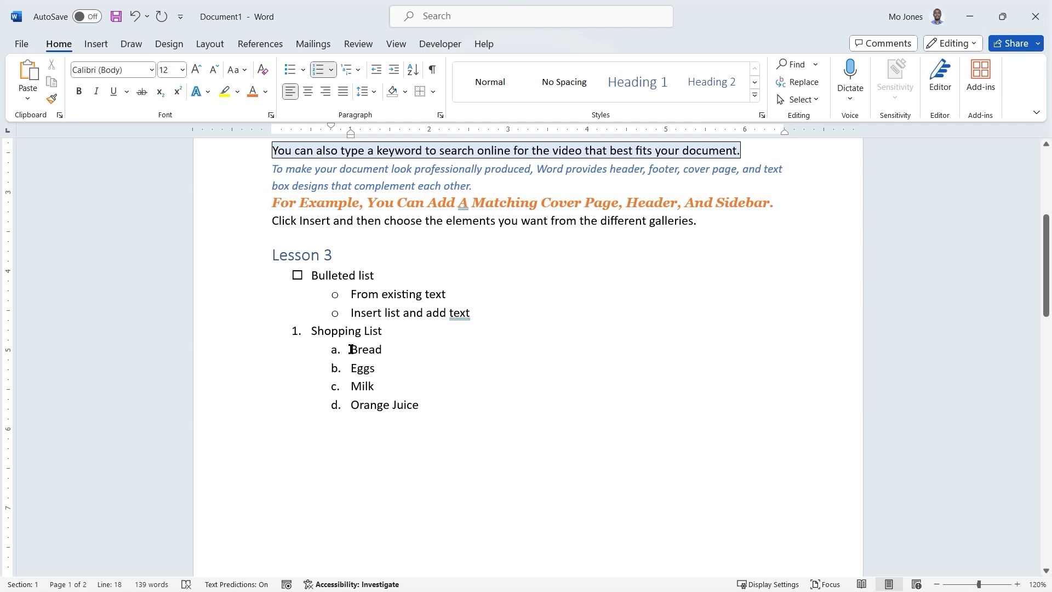
Insert a "Breakfast" item directly below "Shopping List" and indent it one level.
click(408, 334)
key(Return)
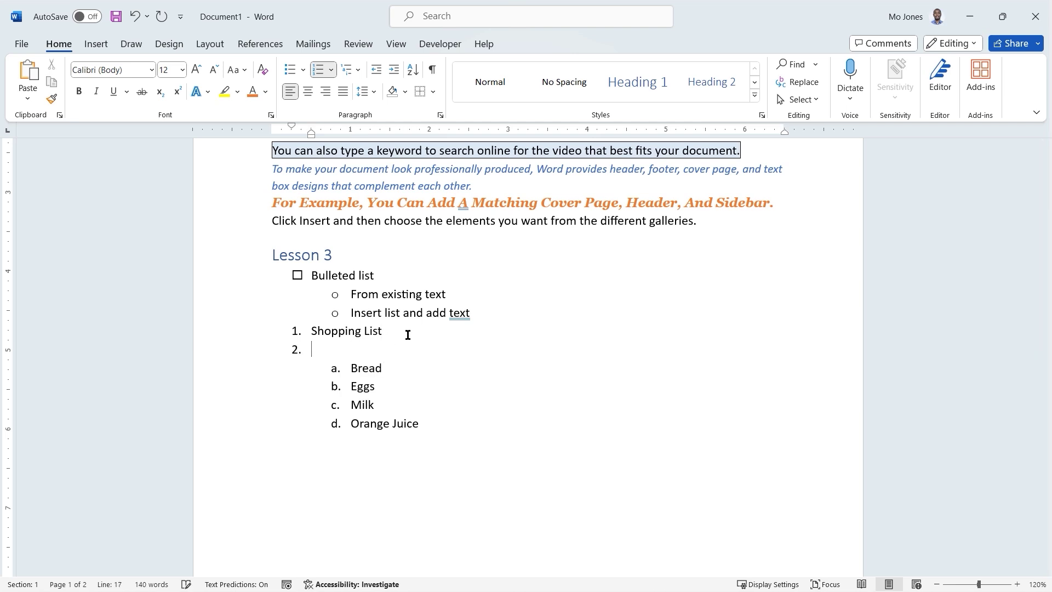
text(Breakfast)
click(311, 349)
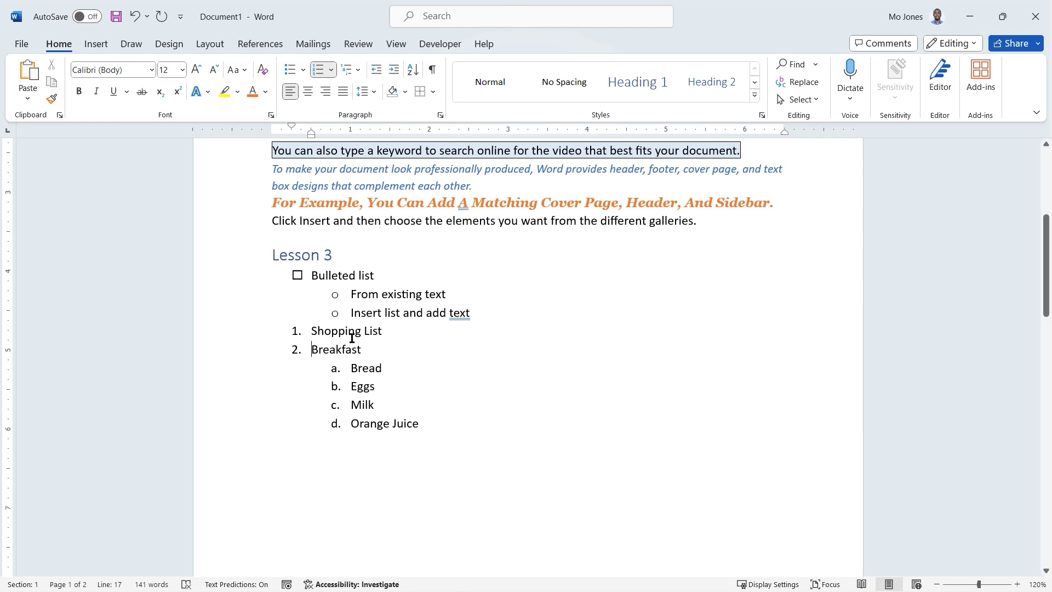
click(395, 73)
Indent the items from "Bread" to "Orange Juice" one level beneath "Breakfast".
drag(351, 368, 426, 419)
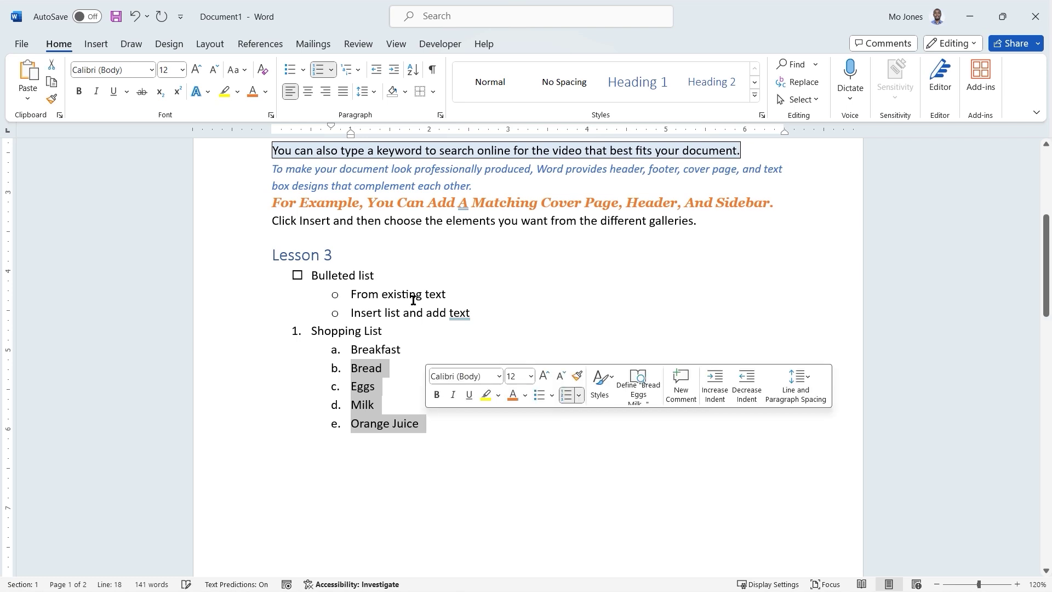
click(393, 70)
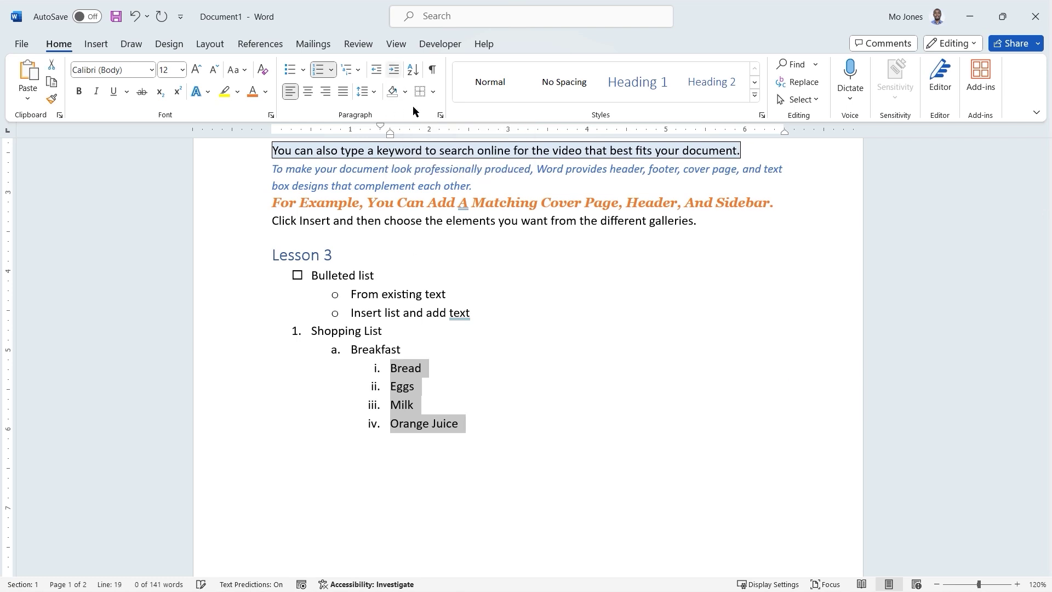
click(459, 376)
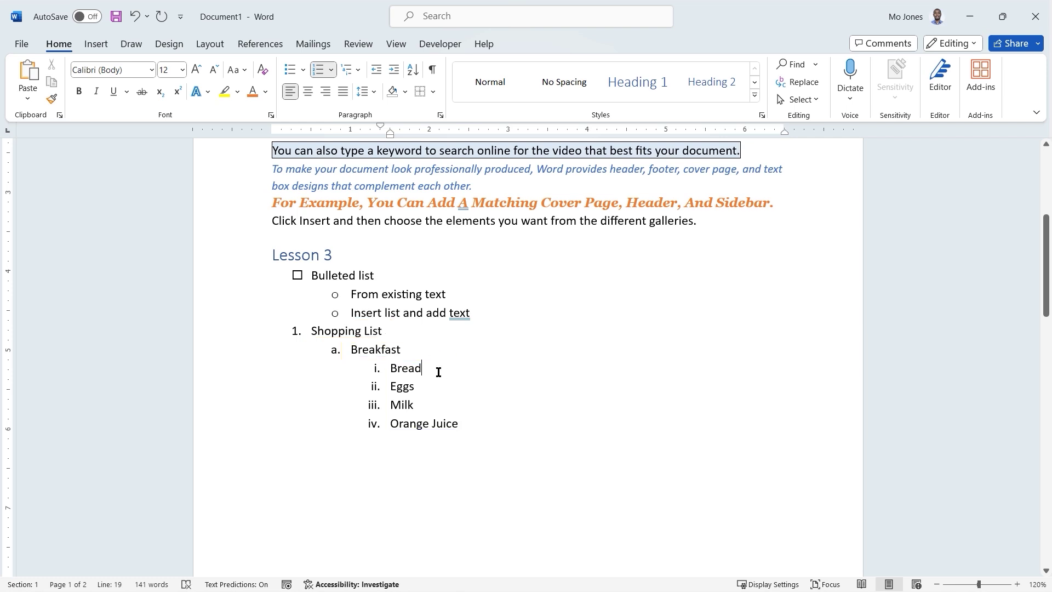
Add a "Dinner" item after "Orange Juice" and move it up to the same level as "Breakfast".
click(471, 424)
key(Return)
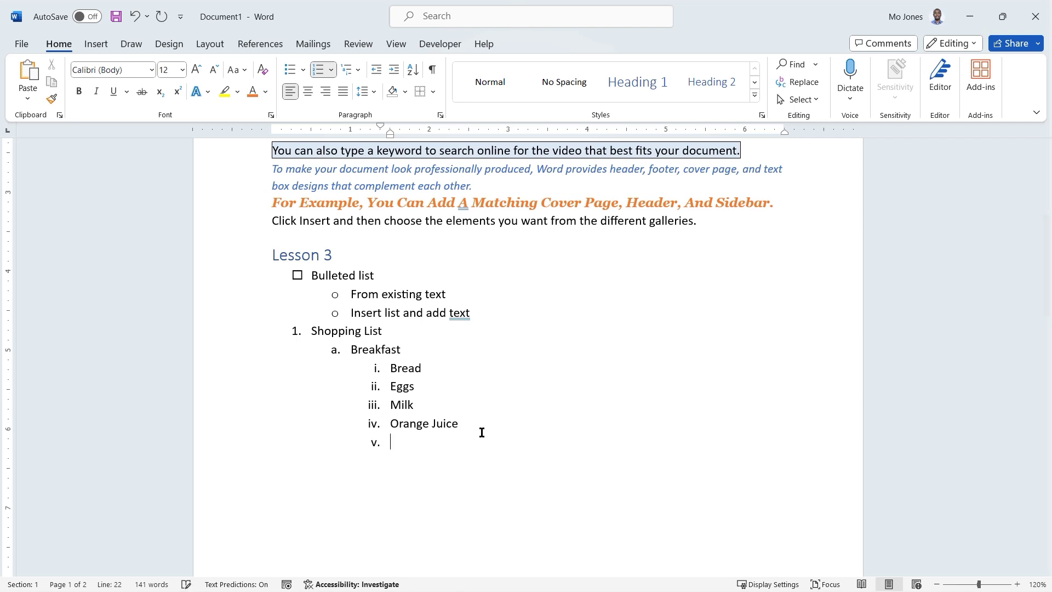
text(Dinner)
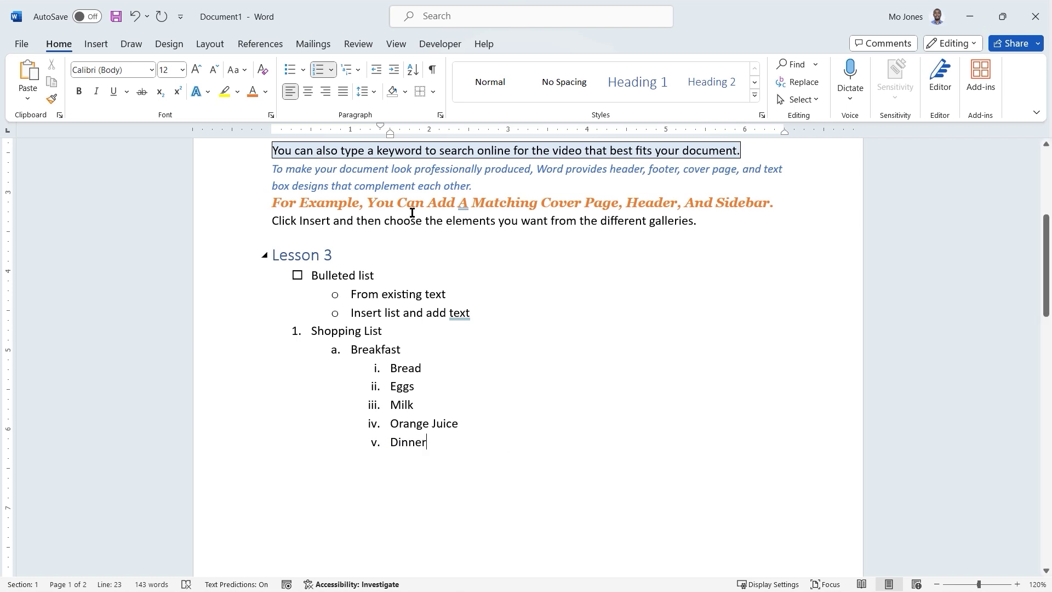
click(377, 70)
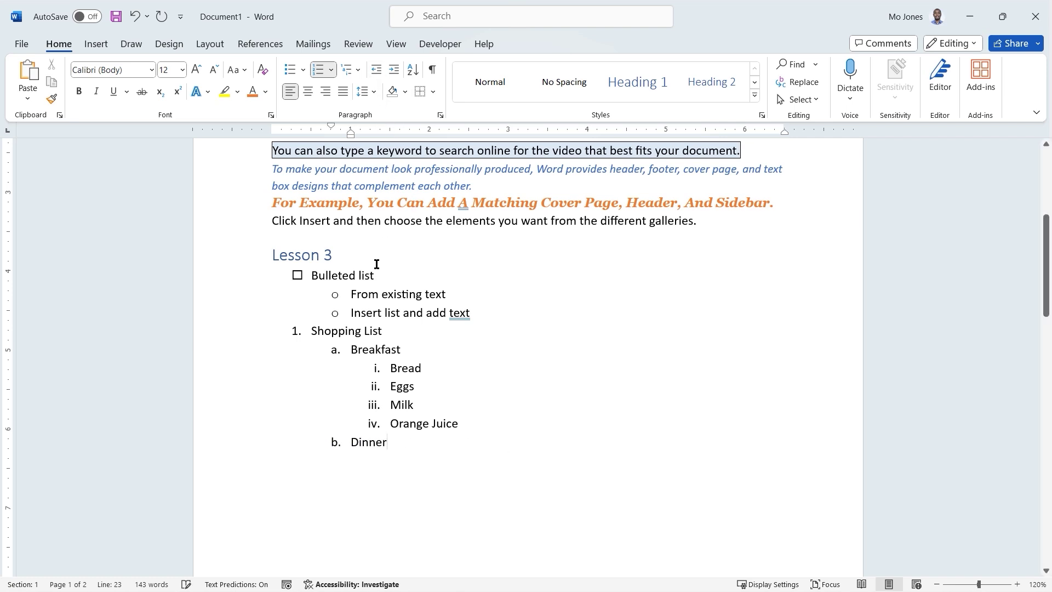
Add the list items "Salmon", "Asparagus" and "Wild Rice" on separate lines below "Dinner".
click(376, 349)
key(Return)
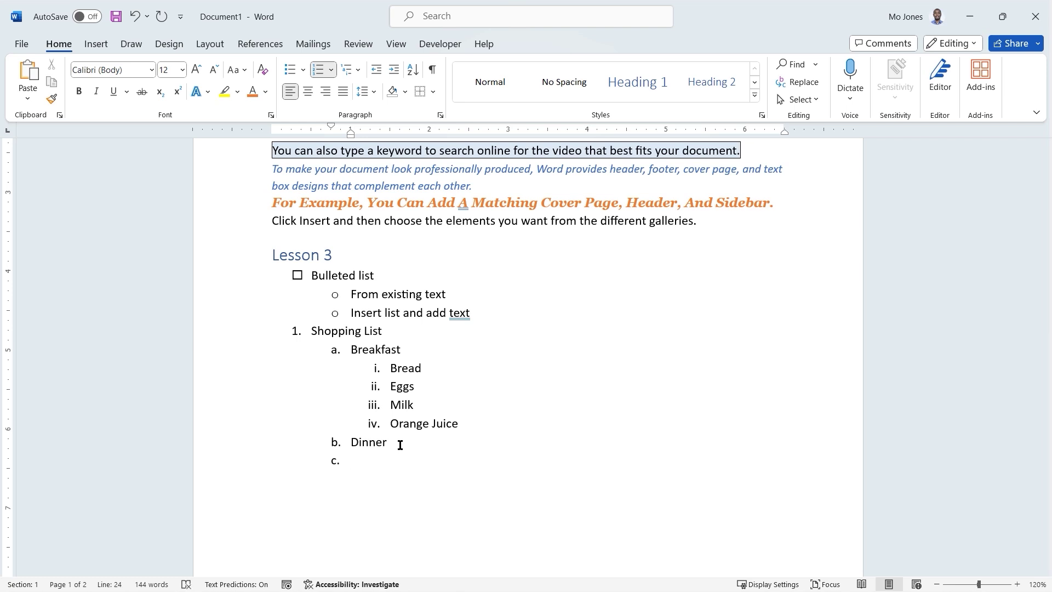
text(Salmon )
text(Asparagu)
text(s)
key(Return)
text(Wild Rice)
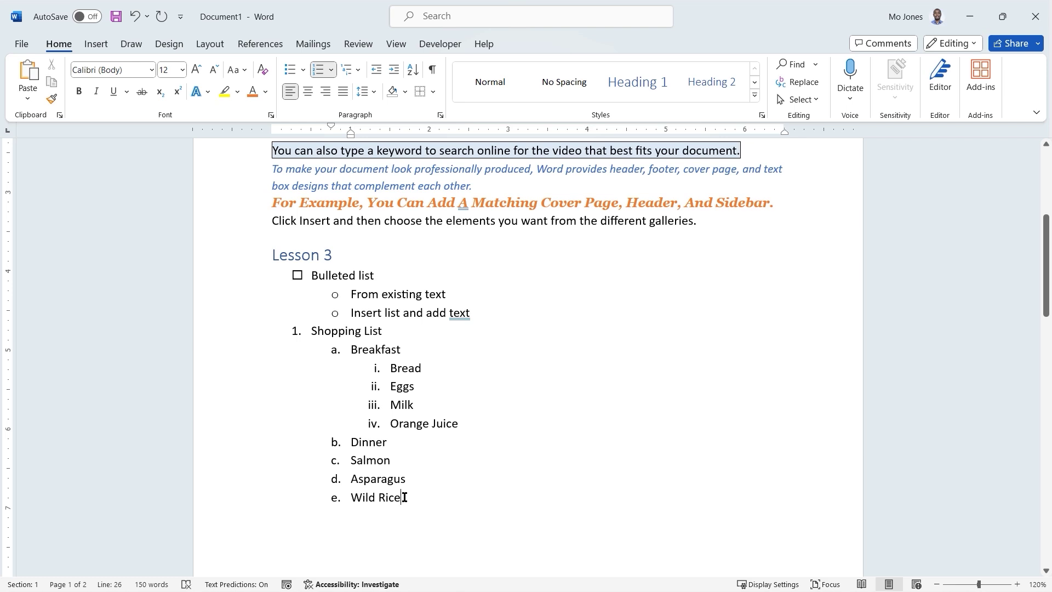
Indent "Salmon", "Asparagus" and "Wild Rice" one level beneath "Dinner".
drag(401, 496, 352, 465)
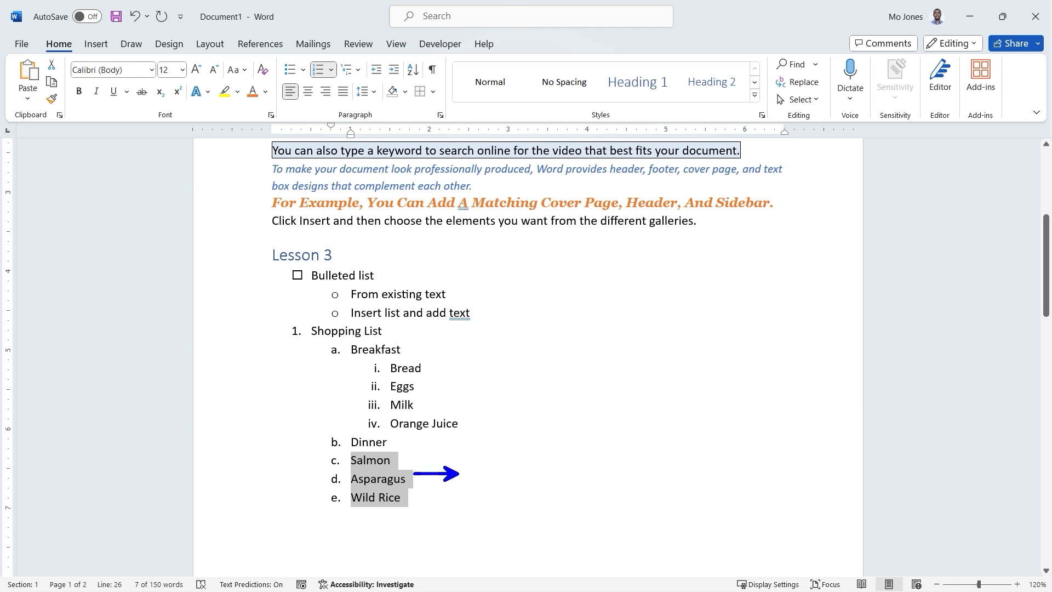
click(395, 70)
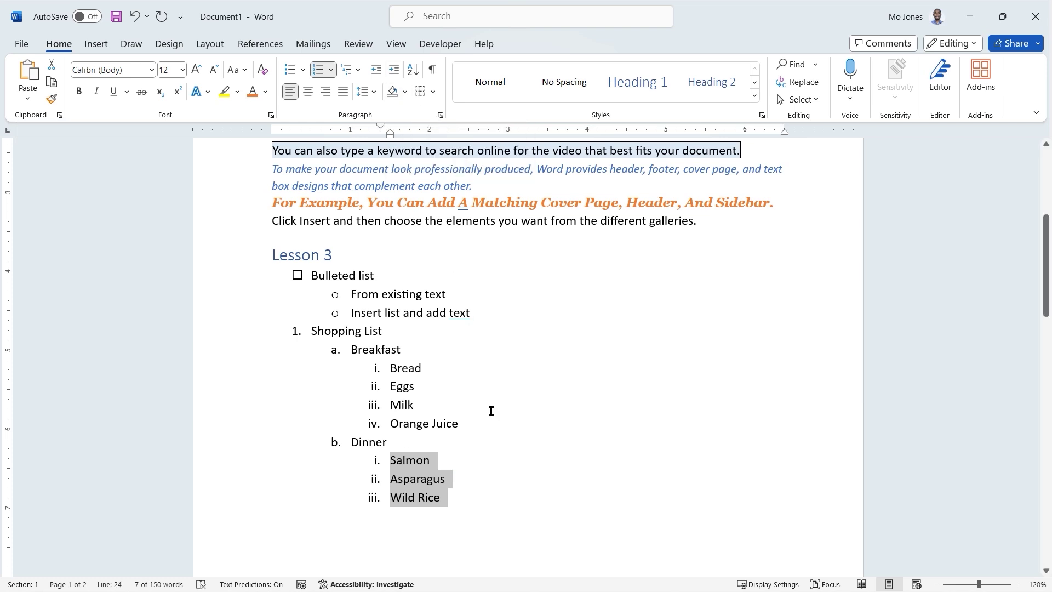
click(469, 390)
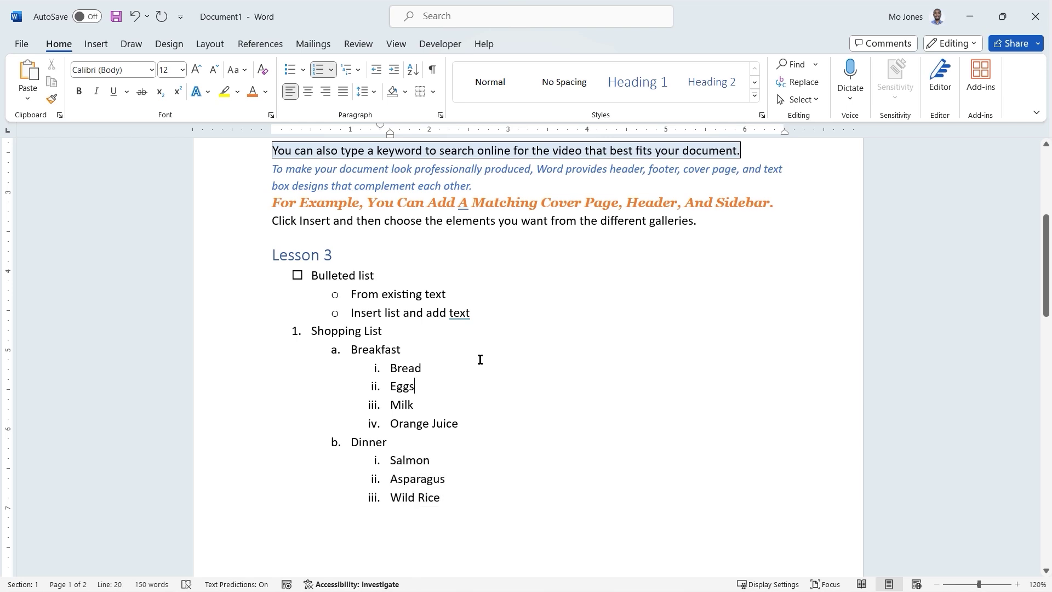
click(336, 330)
click(369, 349)
click(407, 390)
Decrease the indent of the entire list from "Shopping List" to "Wild Rice" by one step.
scroll(505, 366, down, 3)
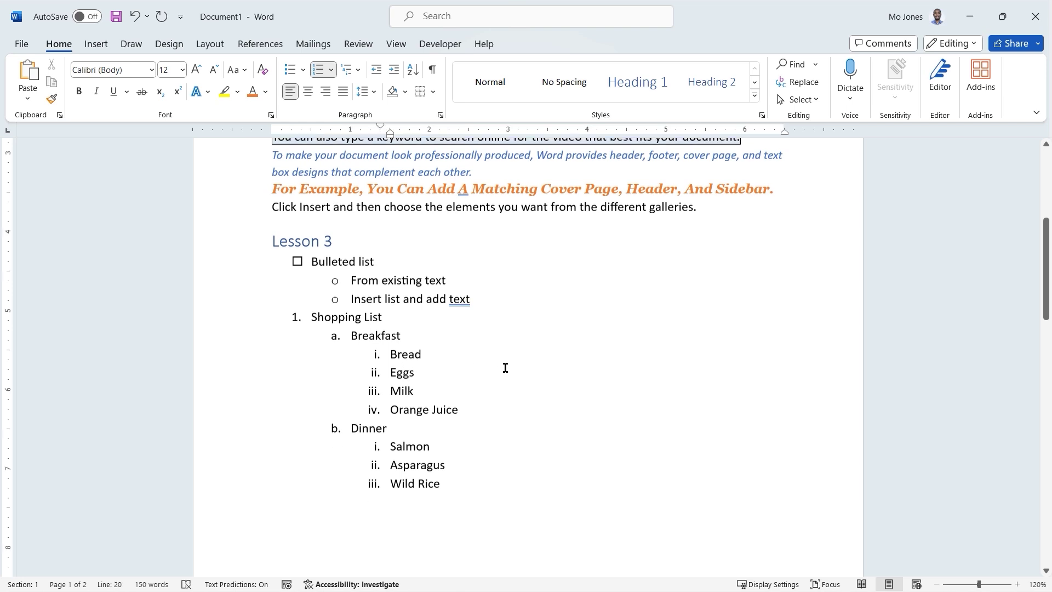
scroll(504, 367, up, 2)
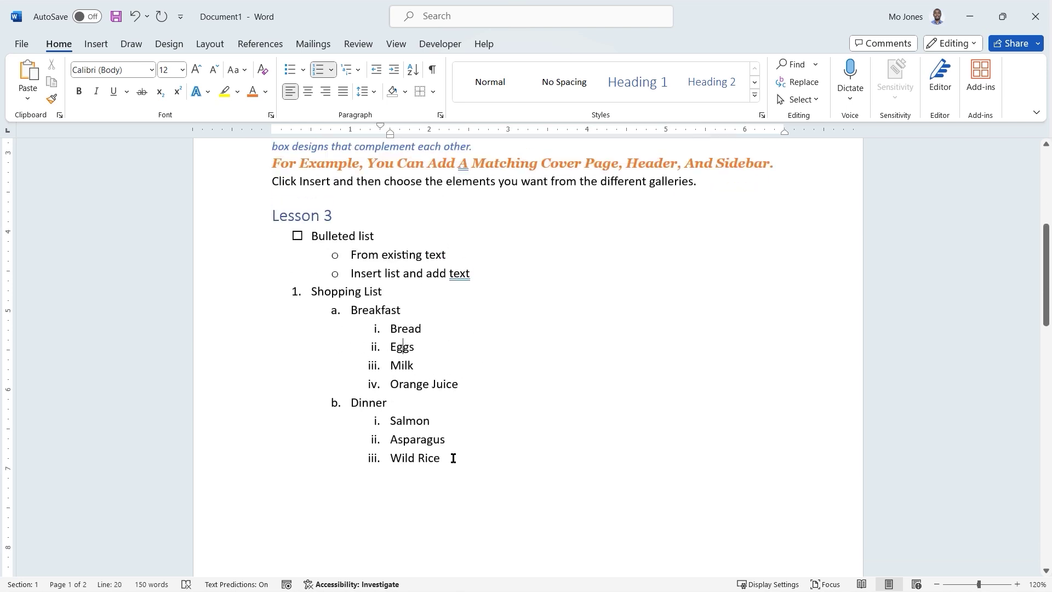
drag(449, 459, 315, 291)
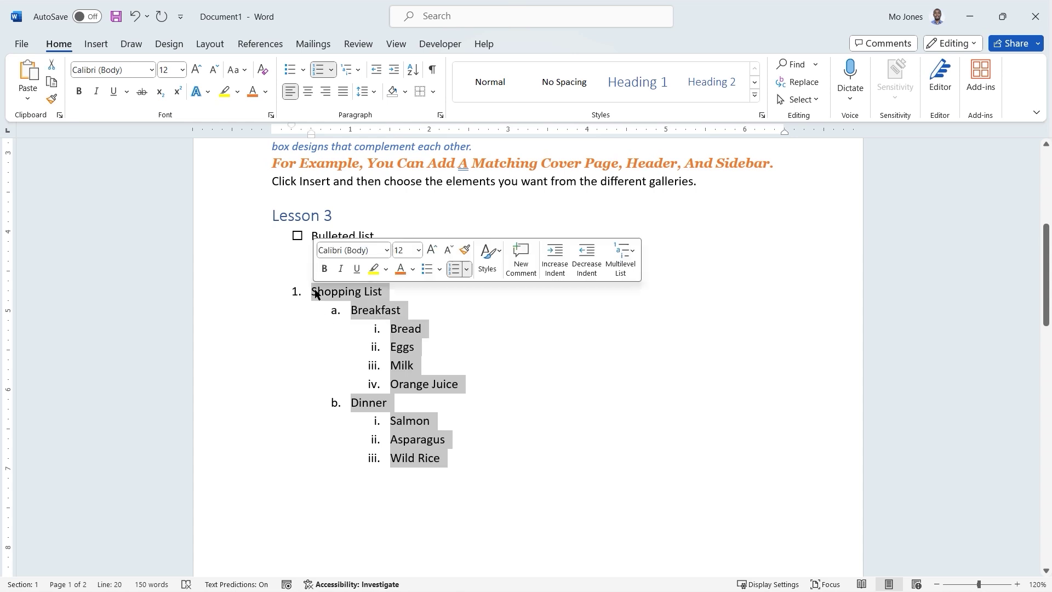
click(376, 70)
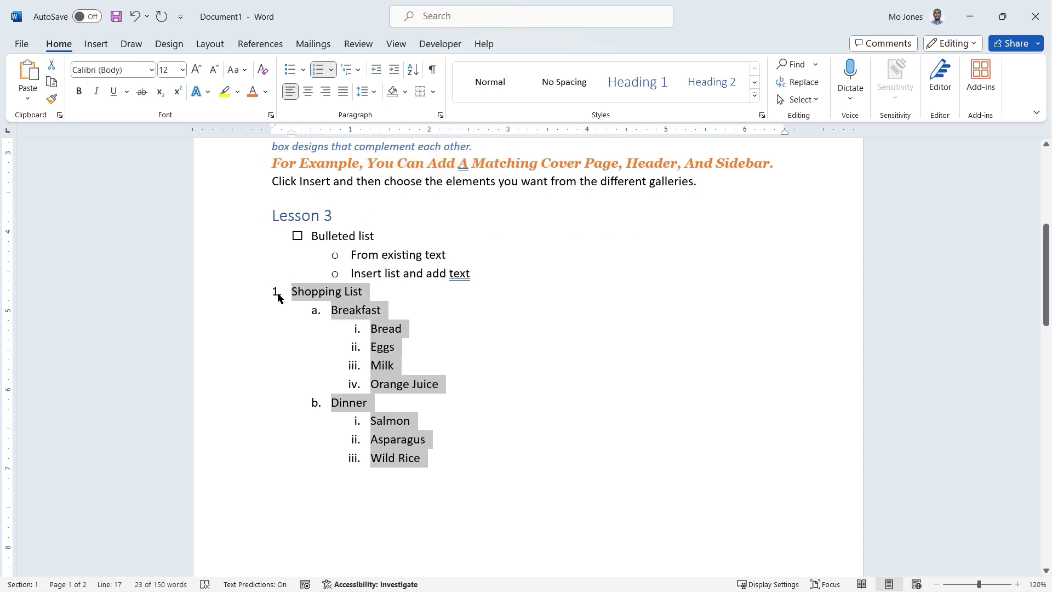
Try increasing the whole shopping list's indent by four steps, and decrease it back to the left margin.
click(395, 69)
click(394, 70)
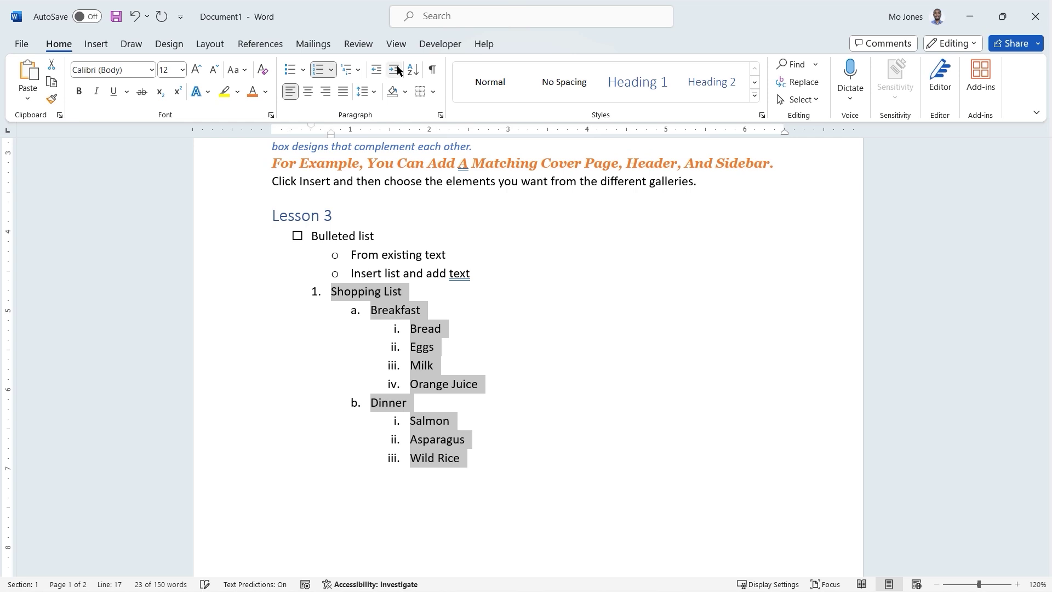
click(394, 69)
click(395, 70)
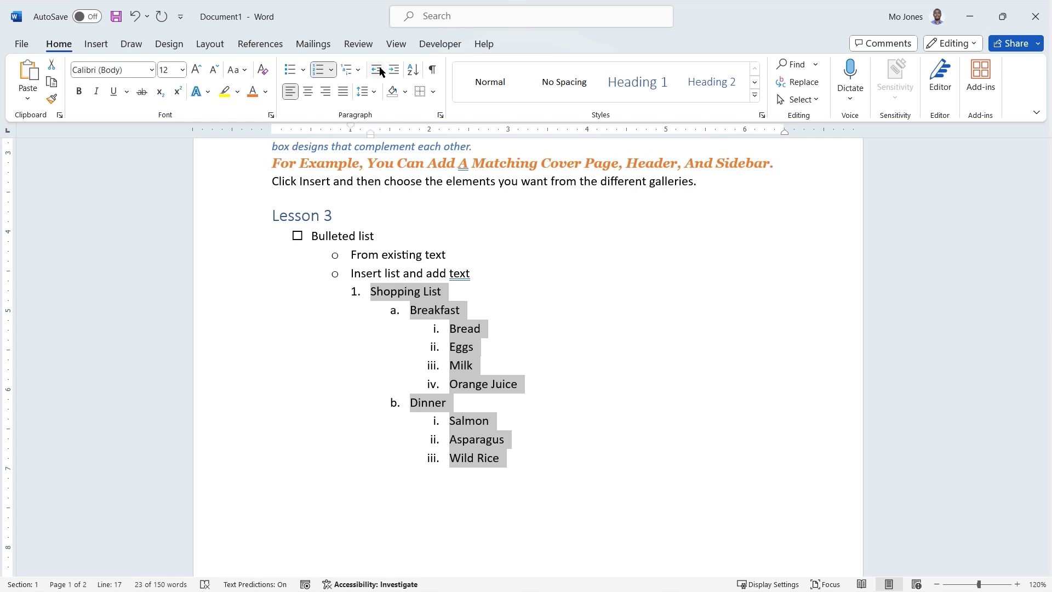
click(379, 70)
click(380, 70)
click(380, 69)
click(380, 69)
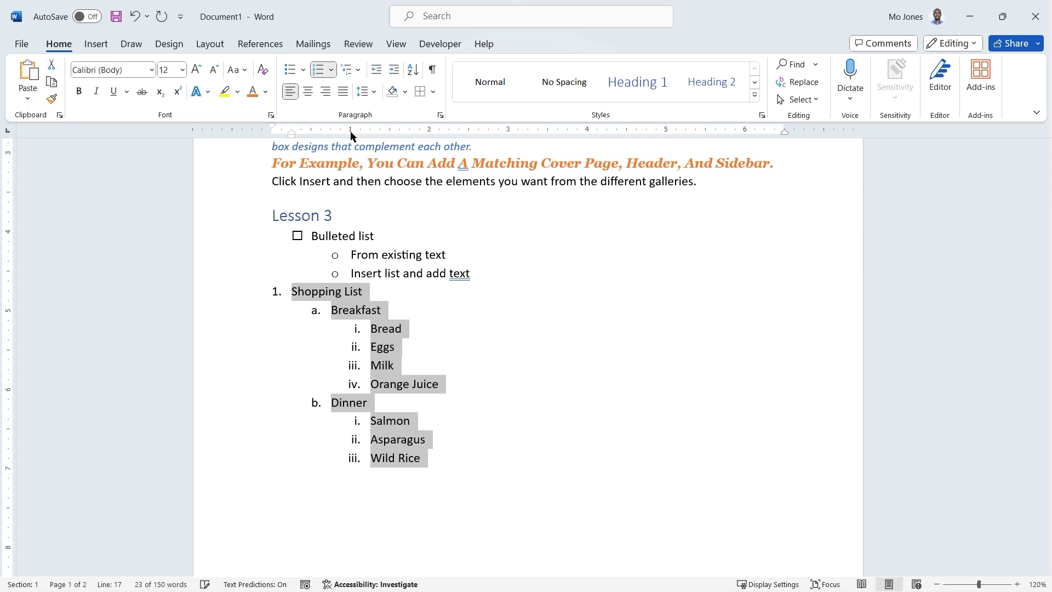
click(436, 334)
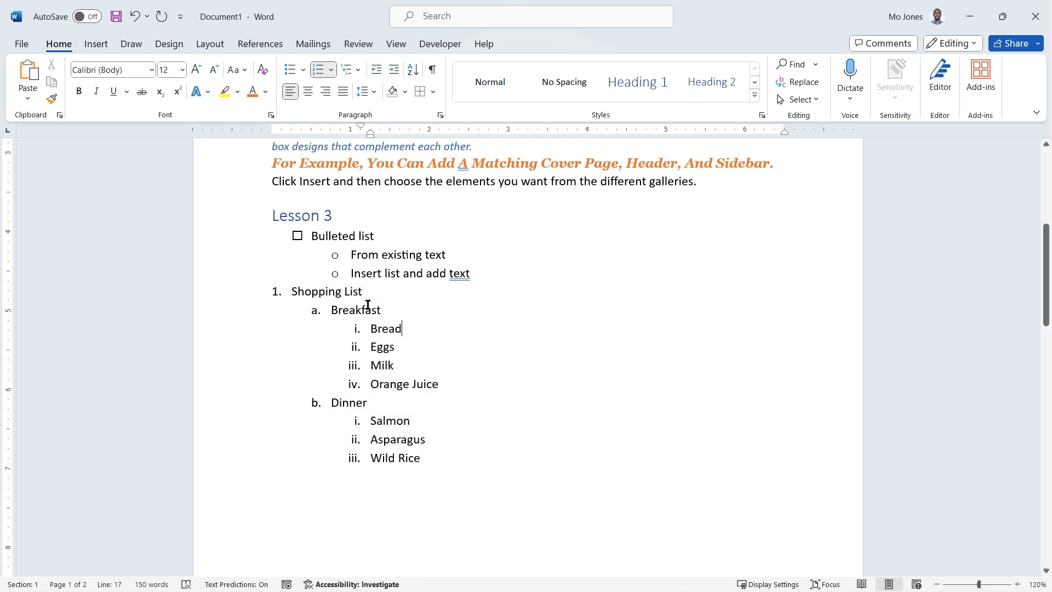
Make the "Shopping List" line bold and give it a light orange paragraph shading.
triple_click(322, 294)
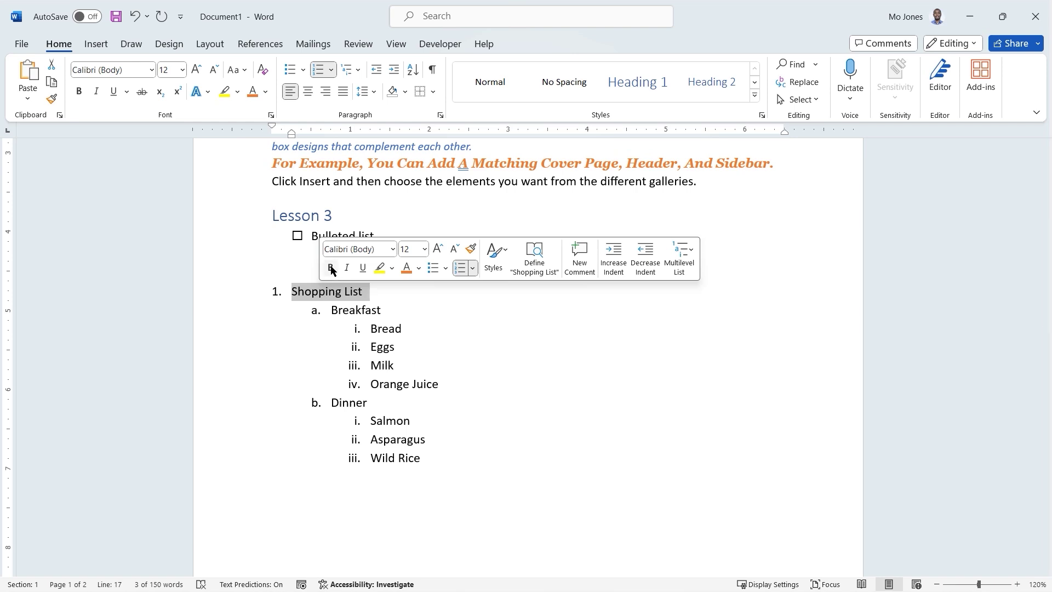
click(331, 269)
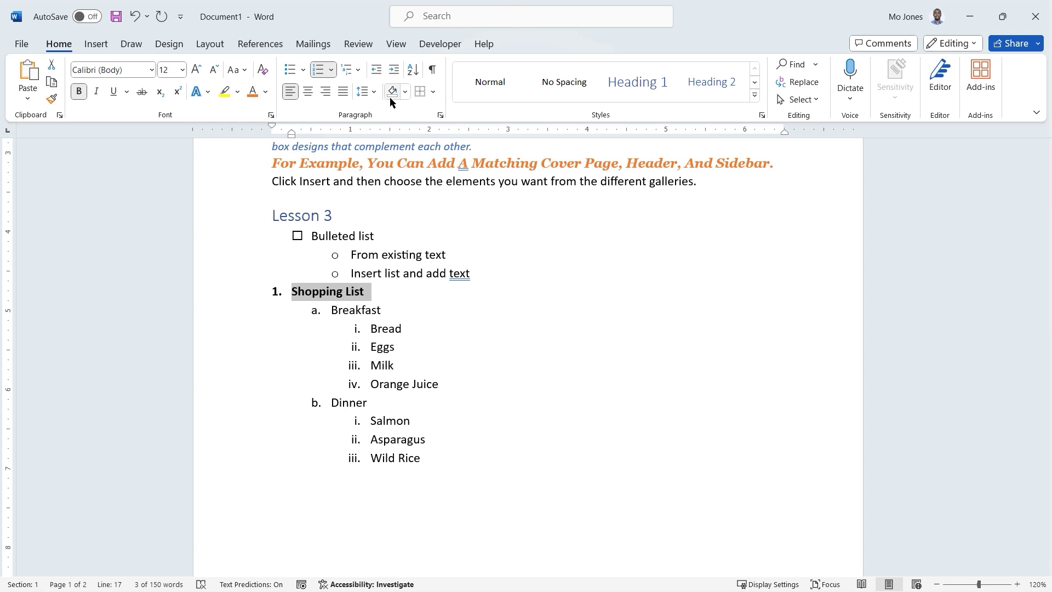
click(406, 92)
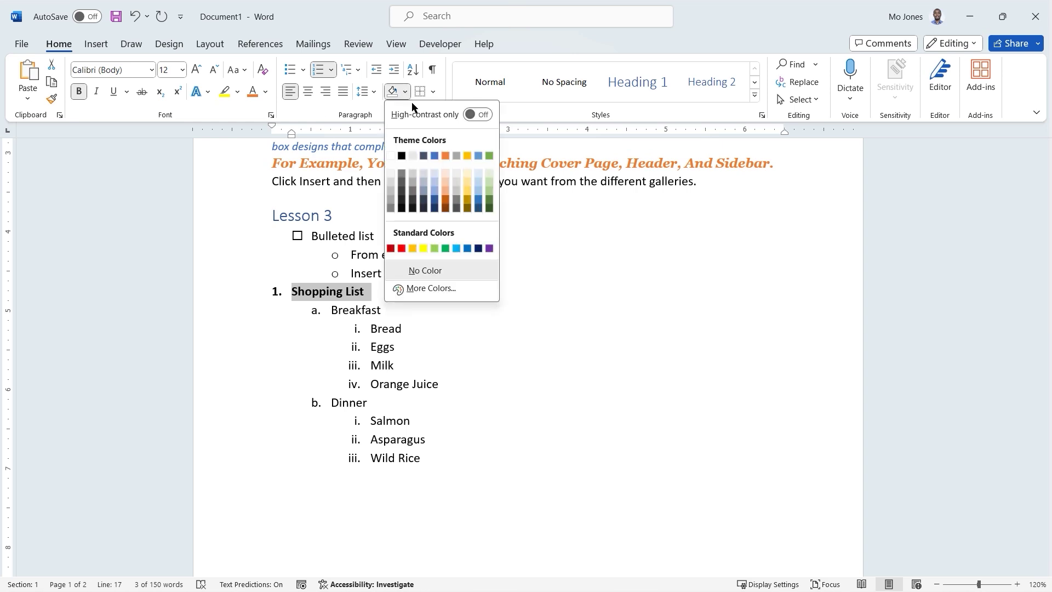
click(445, 174)
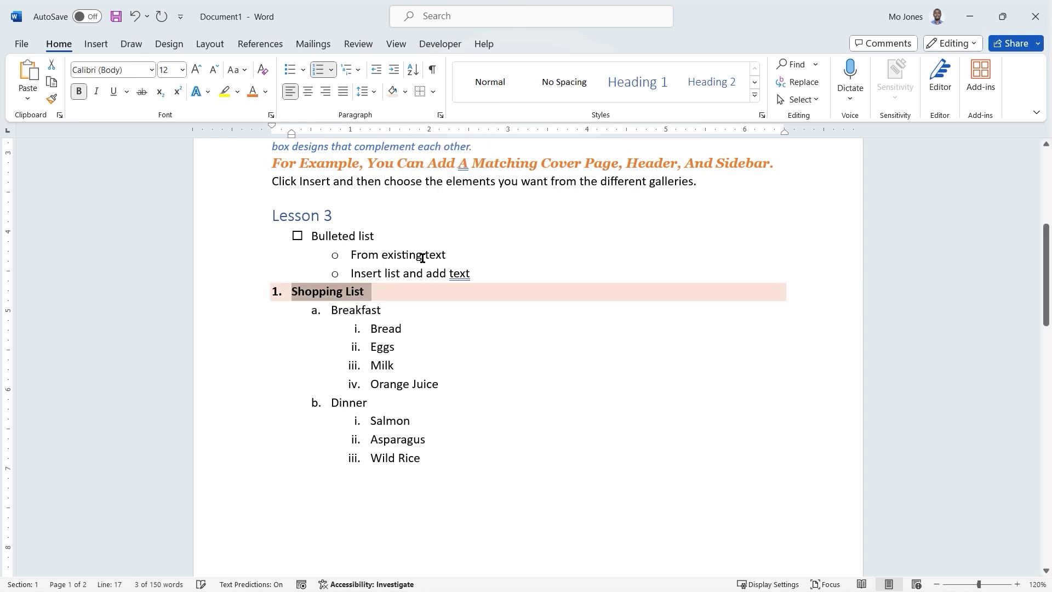
Format the "Breakfast" item as italic with a blue theme font color.
double_click(364, 311)
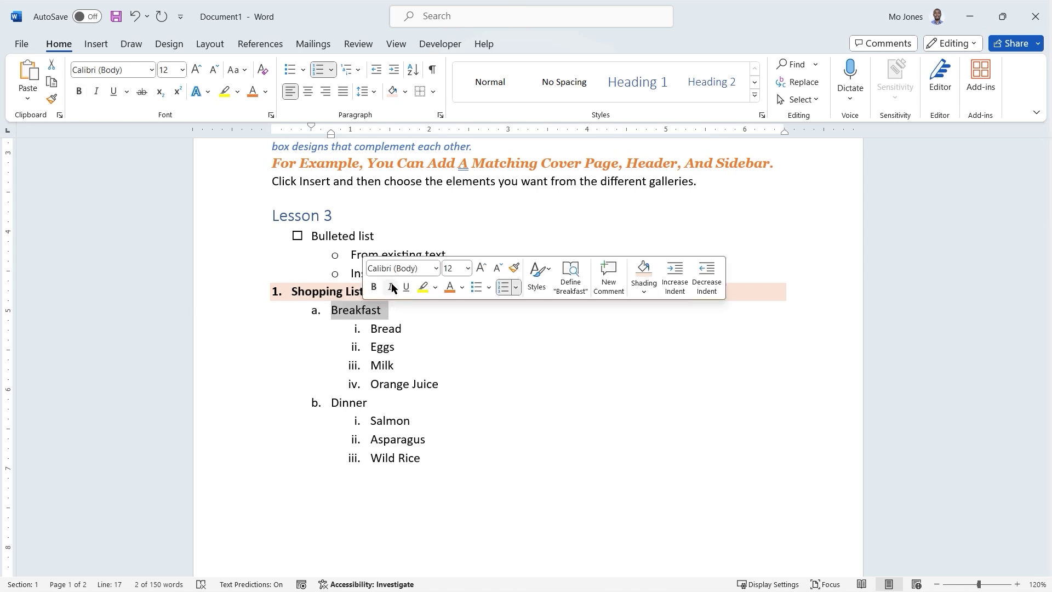
click(391, 287)
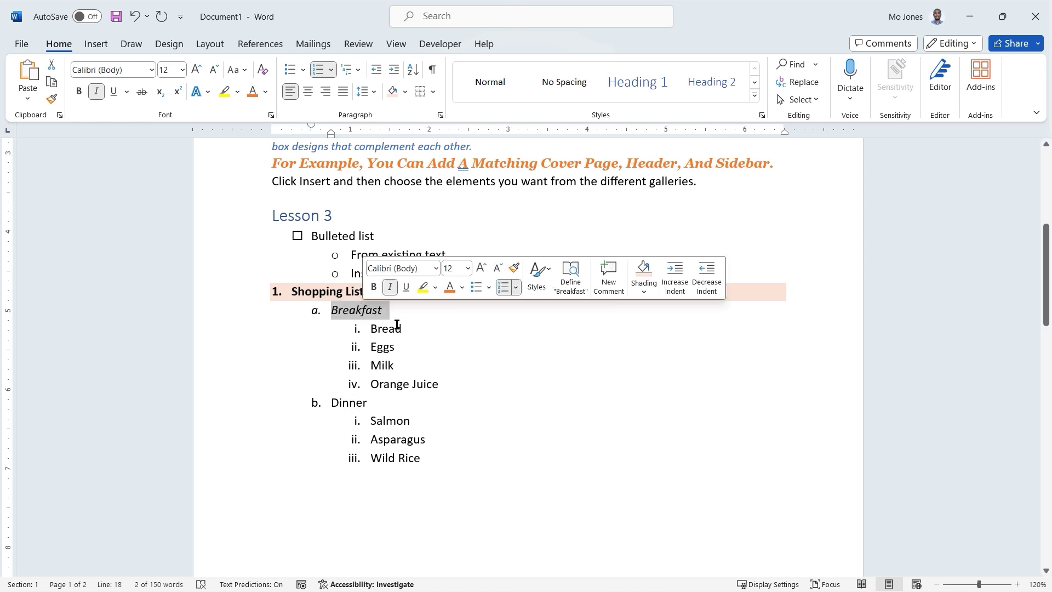
click(462, 287)
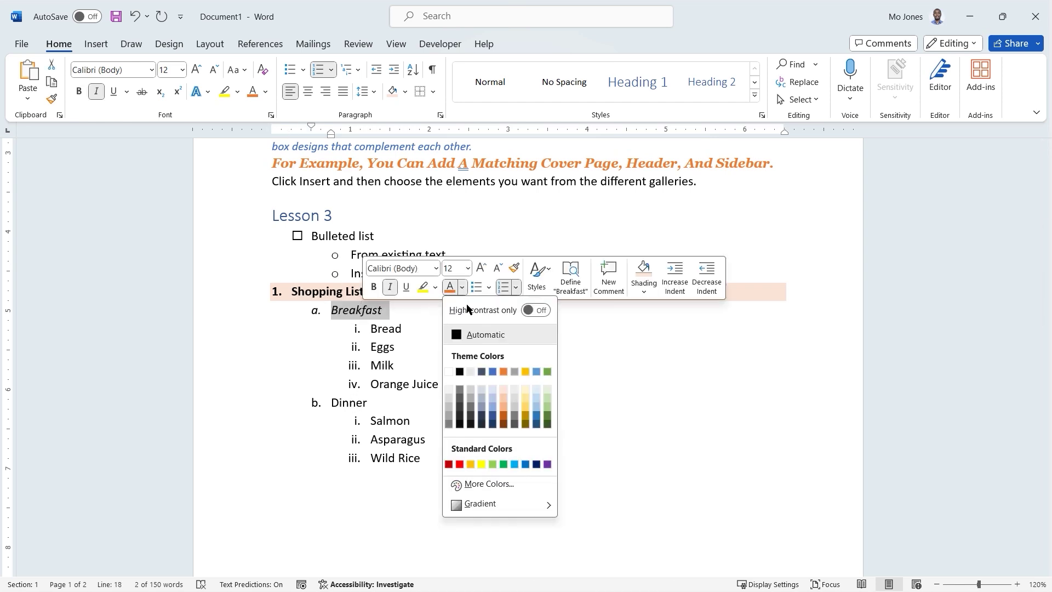
click(495, 373)
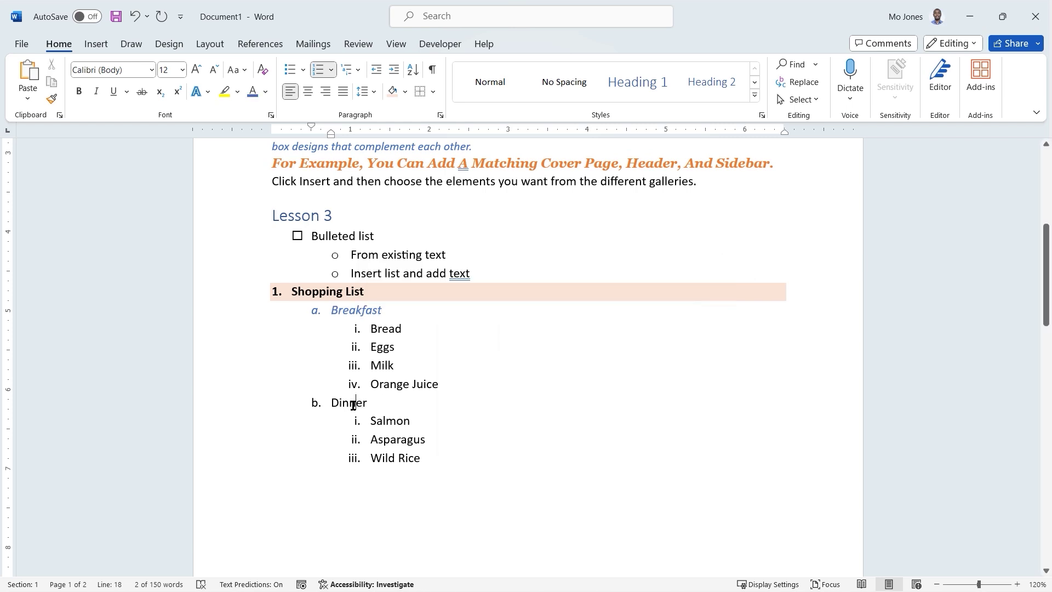
Format the "Dinner" item as italic in the same blue font color as "Breakfast".
double_click(354, 405)
click(380, 382)
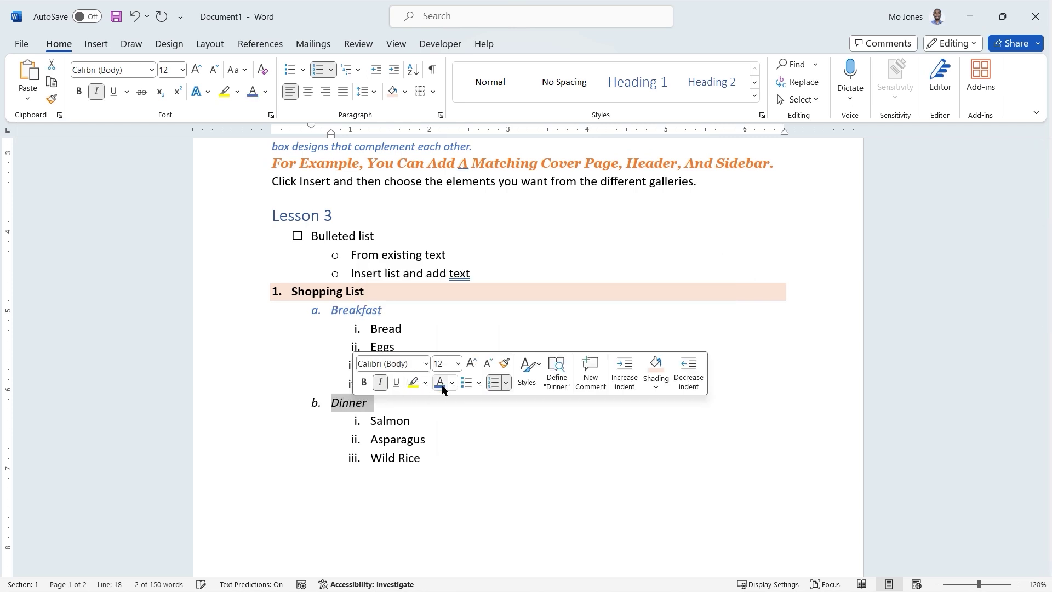
click(440, 382)
click(435, 421)
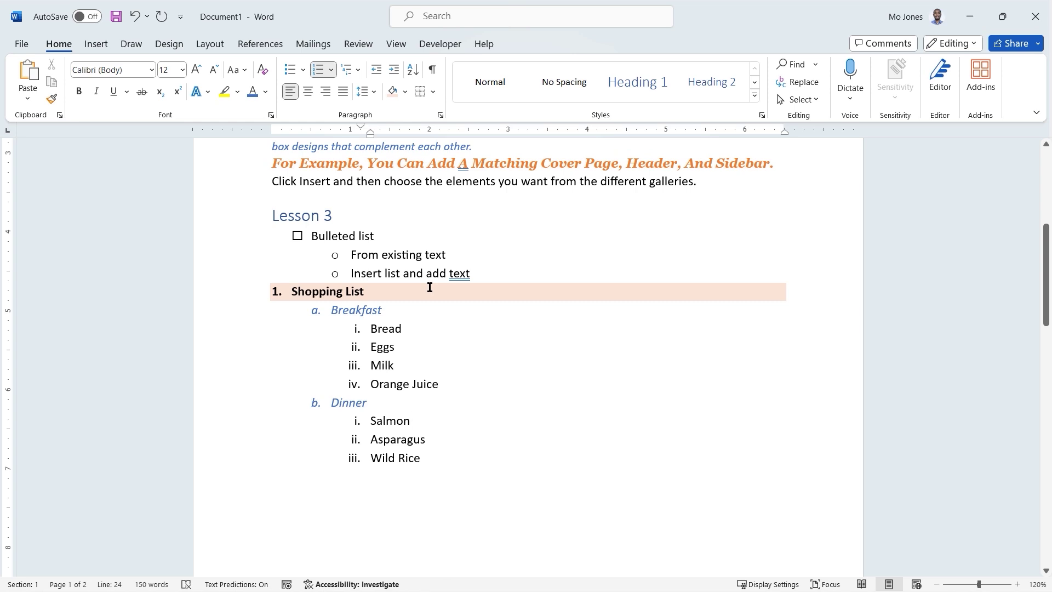
Toggle the numbering of the "Shopping List" line off and on twice, leaving it numbered.
click(291, 293)
click(316, 71)
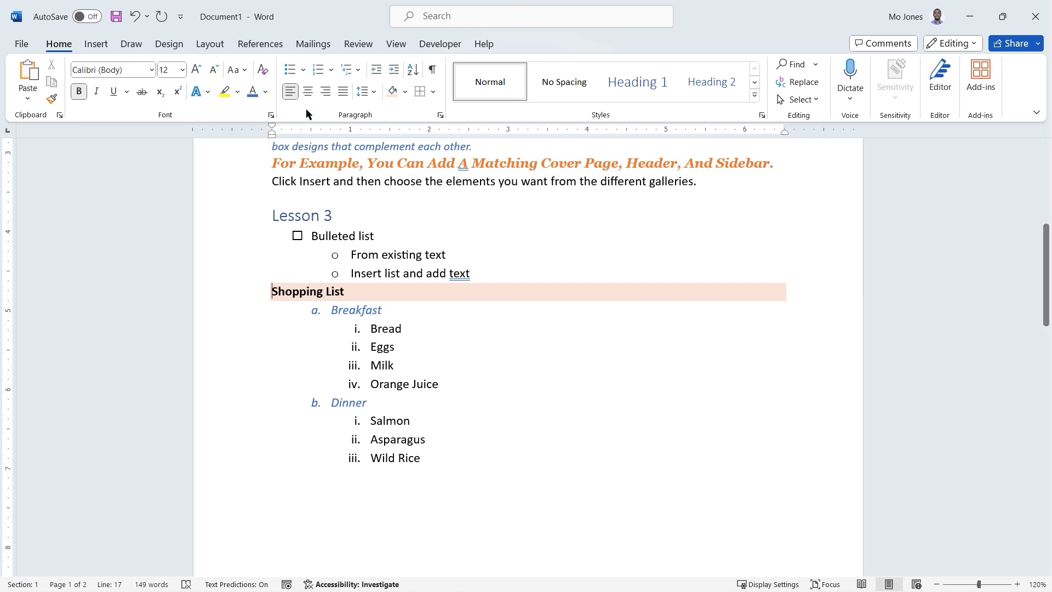
click(316, 71)
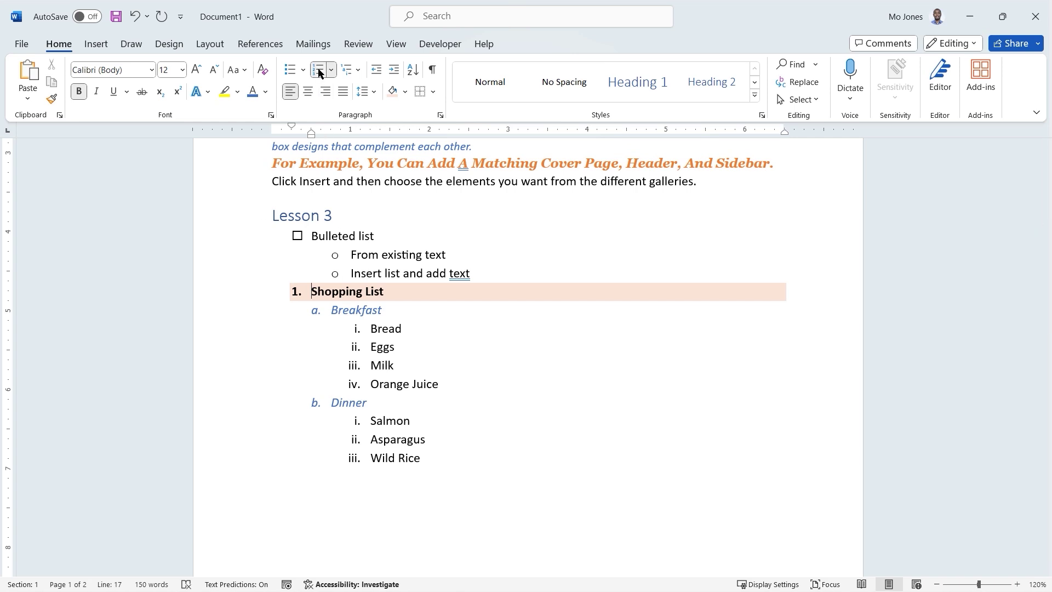
click(320, 71)
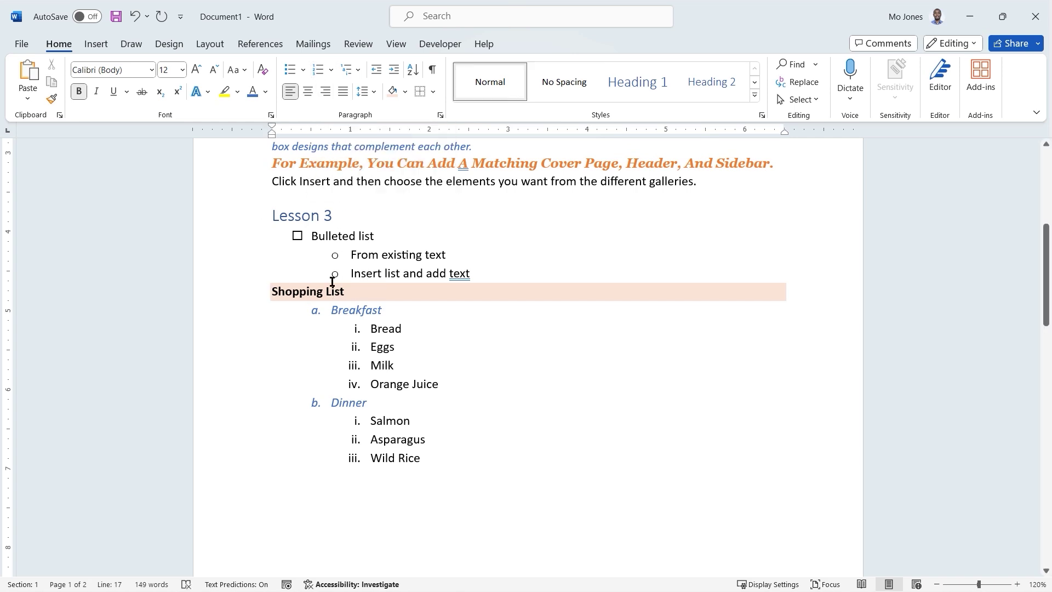
click(318, 70)
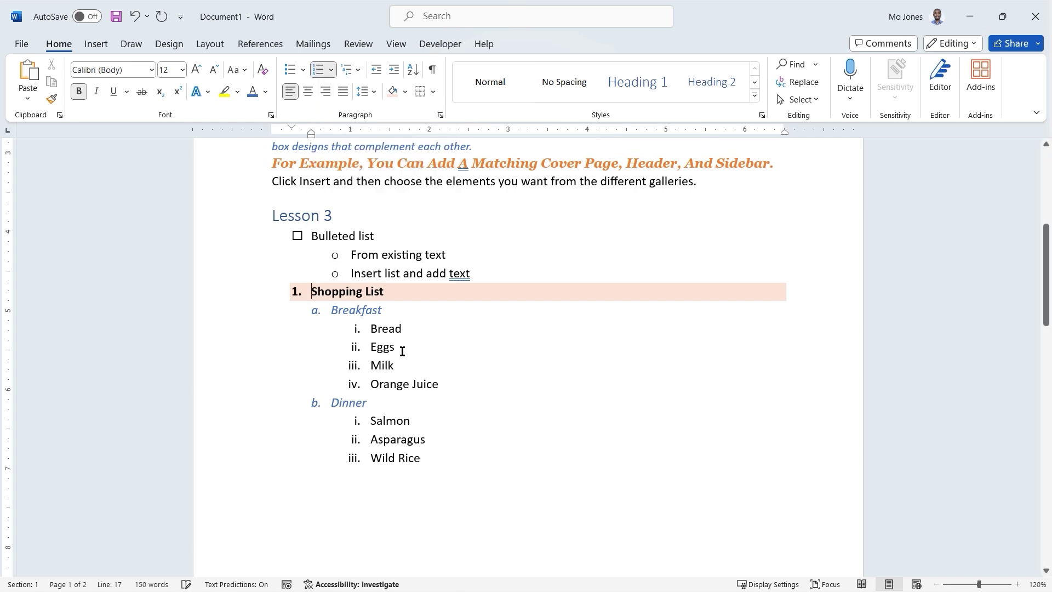
click(426, 339)
click(387, 310)
click(375, 403)
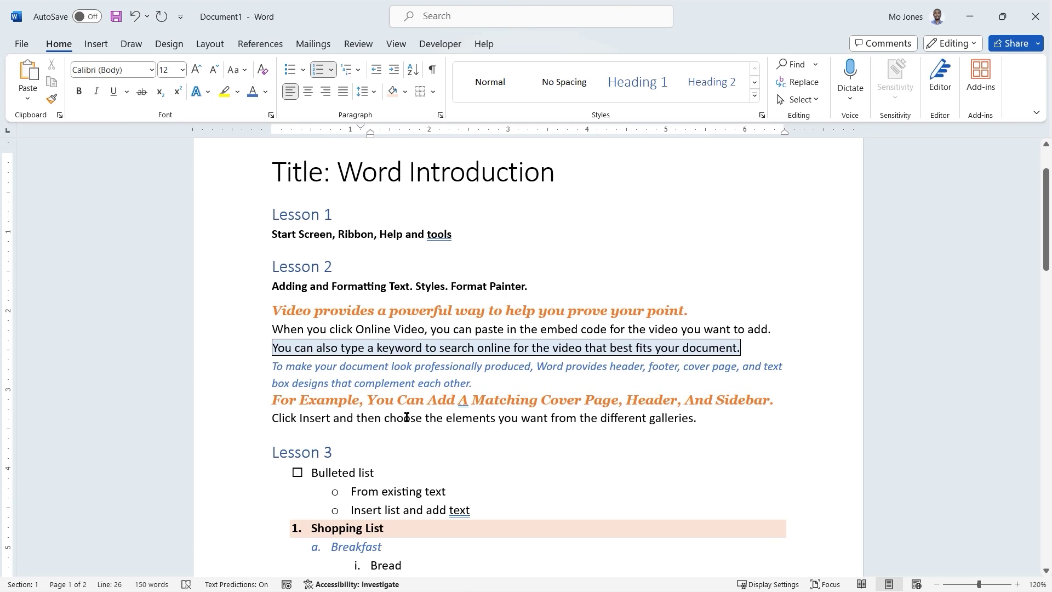
scroll(410, 422, down, 1)
scroll(411, 414, down, 4)
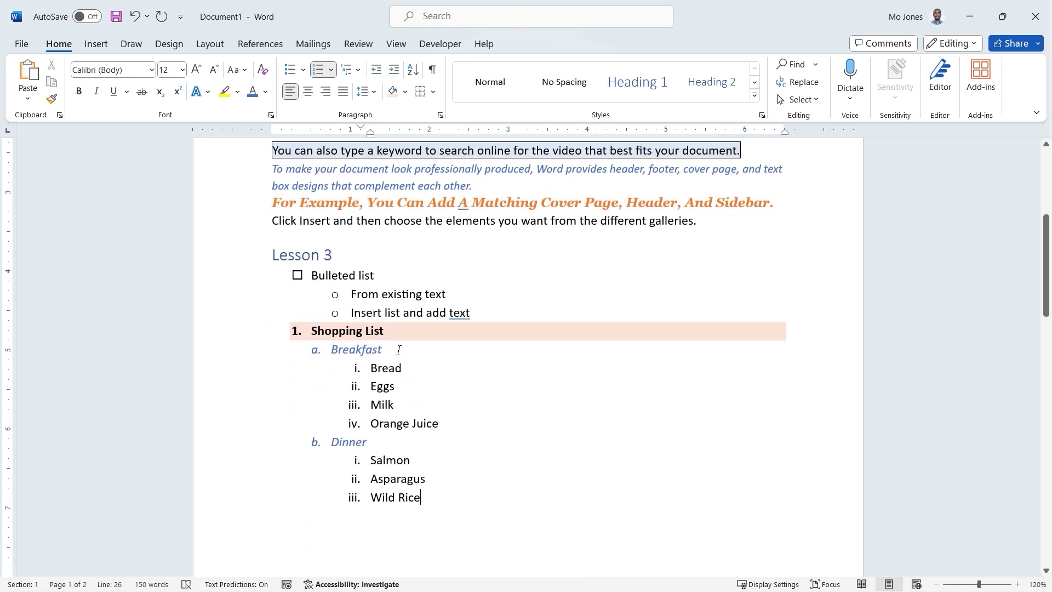
scroll(398, 350, up, 2)
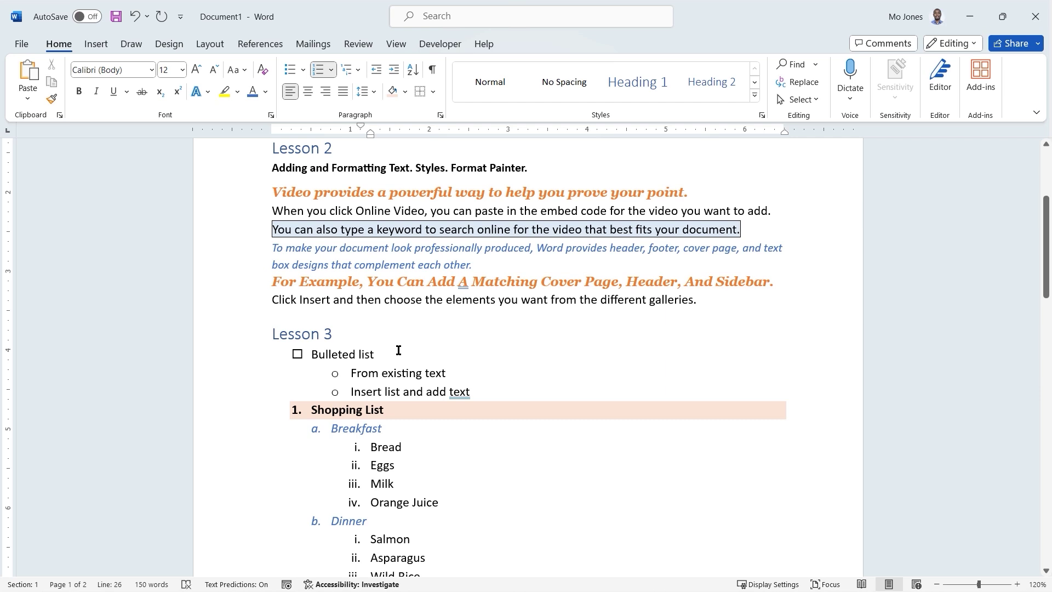
End the multilevel list after "Wild Rice" and start an unnumbered line at the left margin.
scroll(398, 350, down, 3)
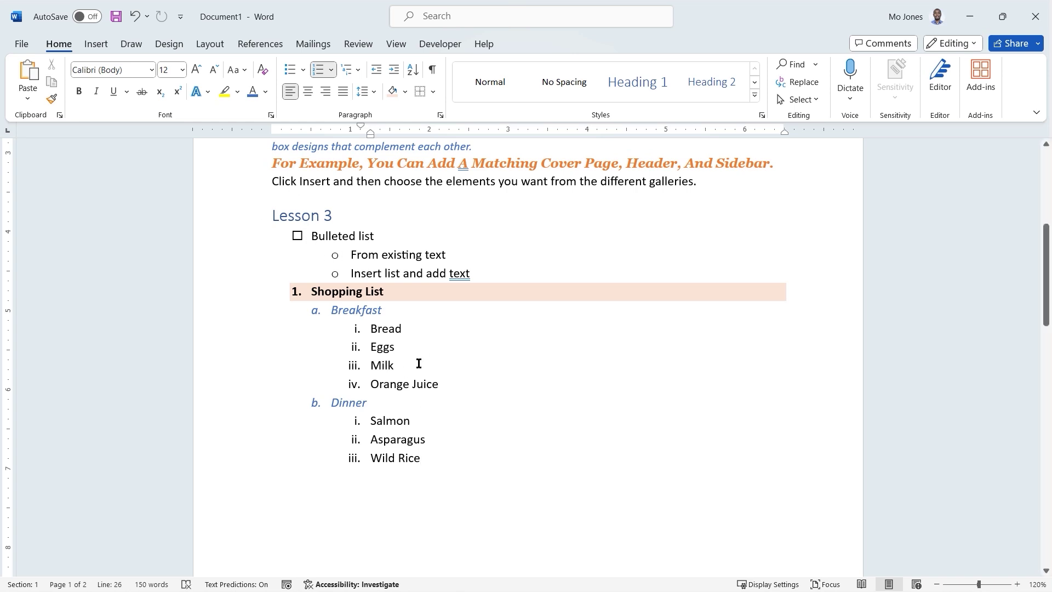
key(Return)
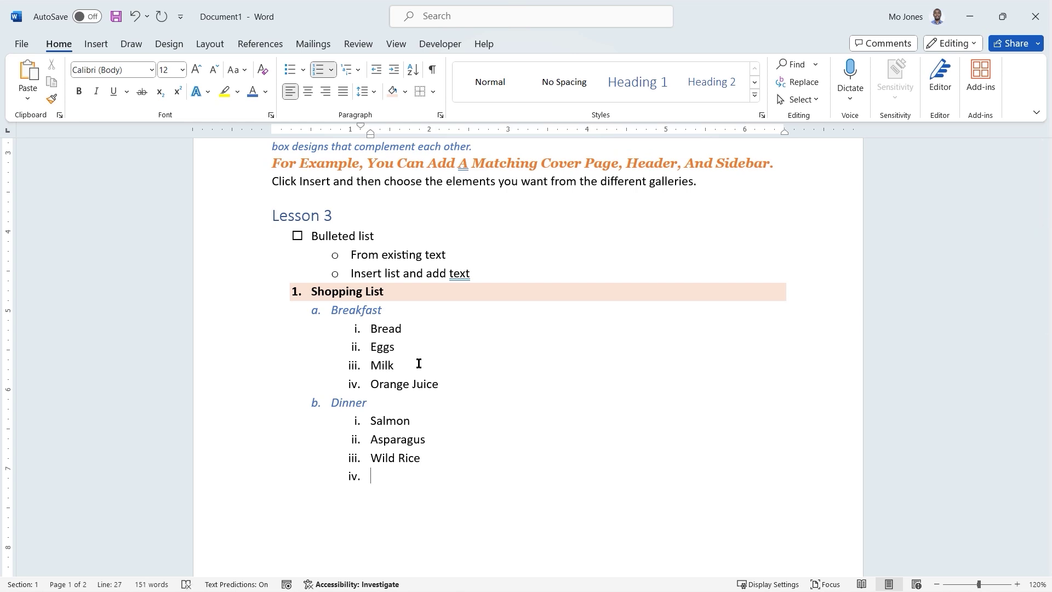
key(shift+Tab)
key(shift+Tab)
key(Return)
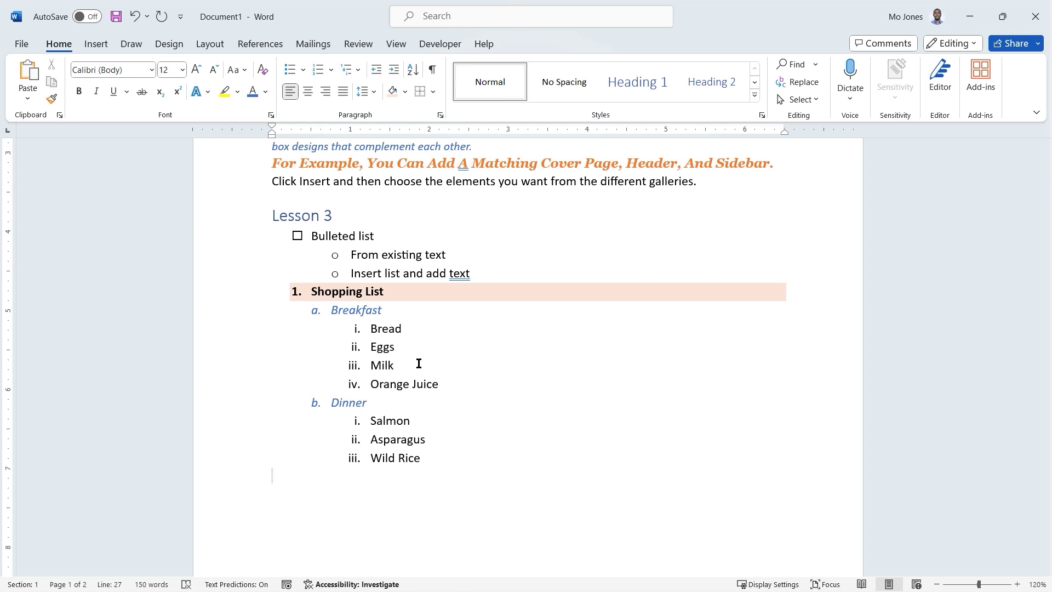
Enter "Lesson 4" on the new line and "Checking spelling and grammar" on the line beneath it.
text(Leeso)
key(BackSpace)
key(BackSpace)
key(BackSpace)
text(sson 4)
key(Return)
text(Checking )
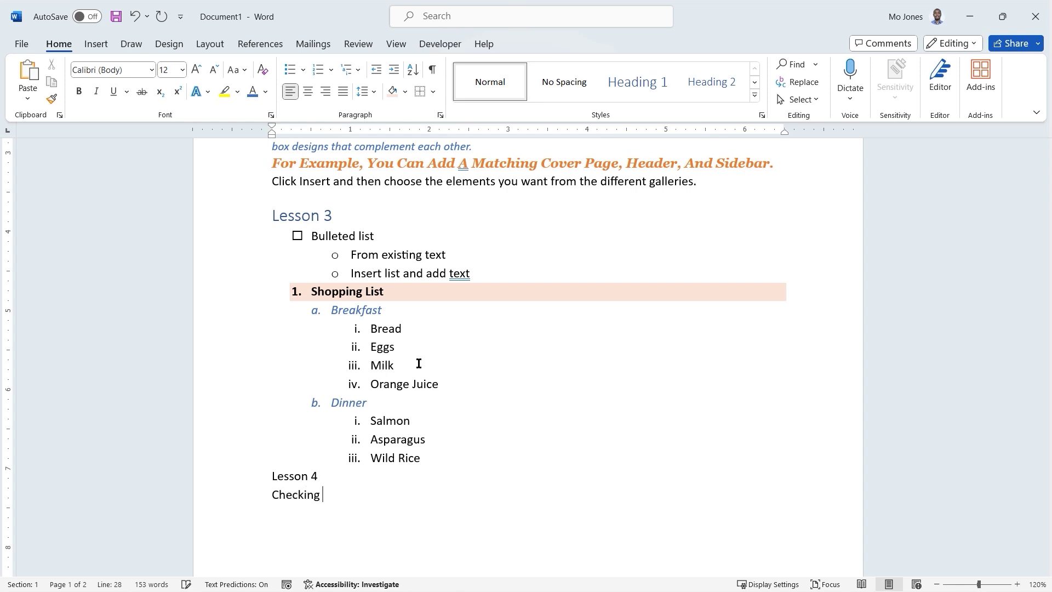
text(spelling and grammar)
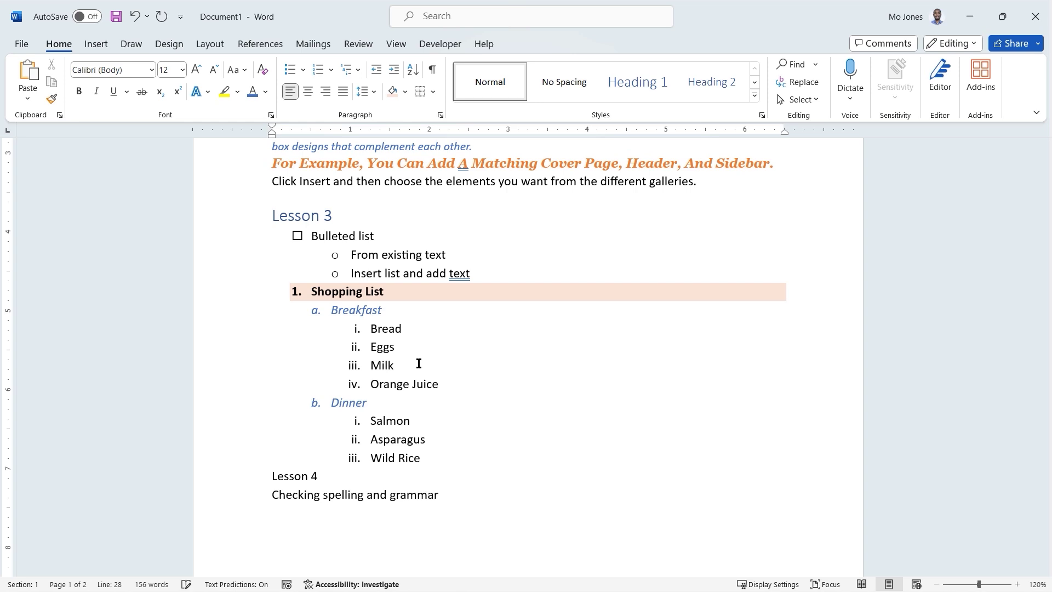
Add the line "Save our document" beneath "Checking spelling and grammar" and start a new line below it.
key(Return)
text(Save our document)
key(Return)
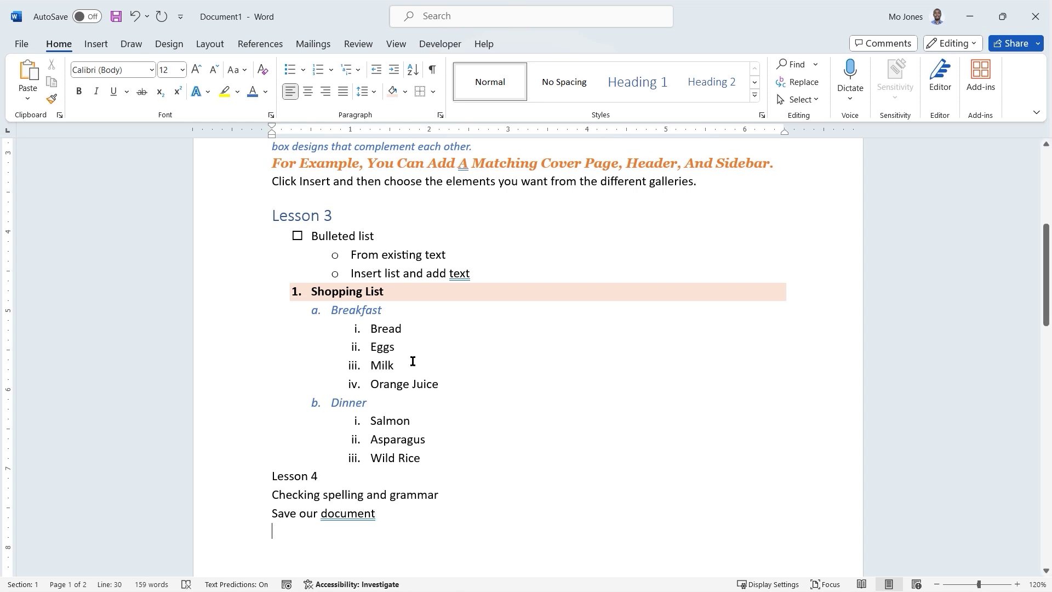
Apply the Heading 1 style to the "Lesson 4" line.
scroll(415, 359, down, 1)
triple_click(288, 440)
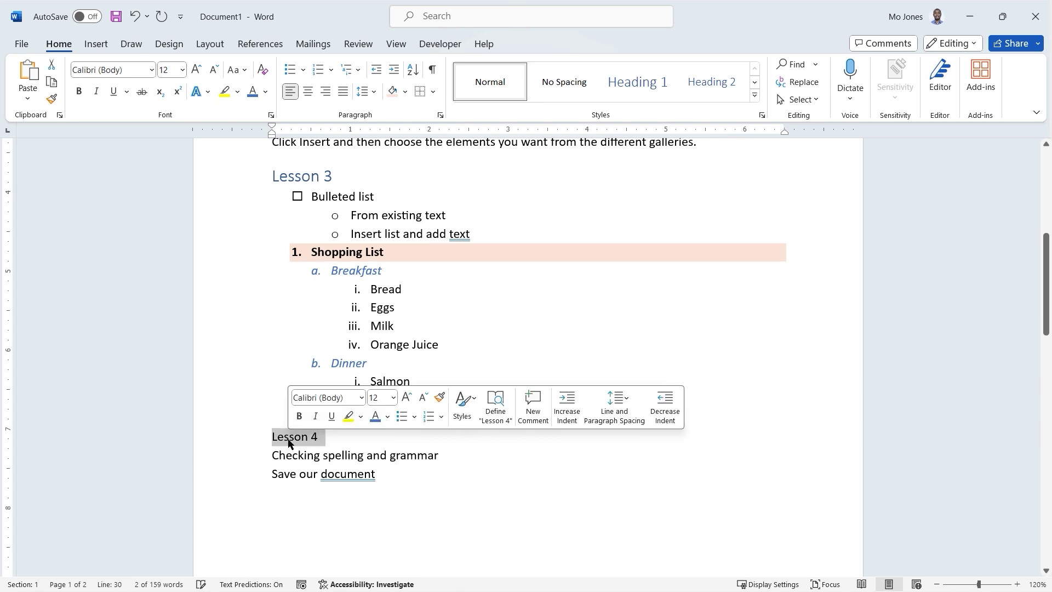
click(634, 81)
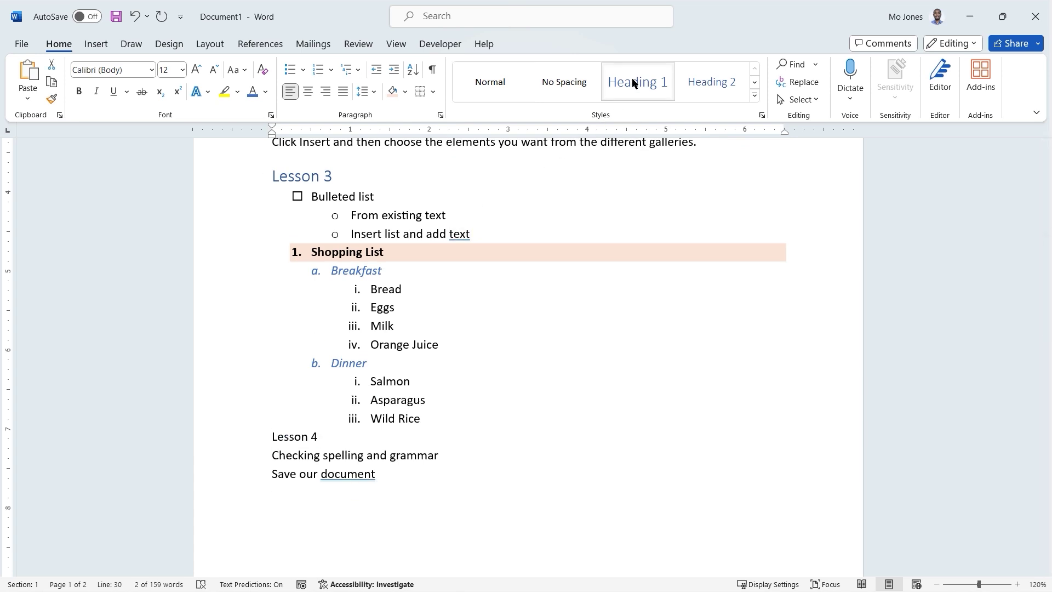
Turn the "Checking spelling and grammar" and "Save our document" lines into a checkbox bulleted list.
drag(363, 494, 278, 479)
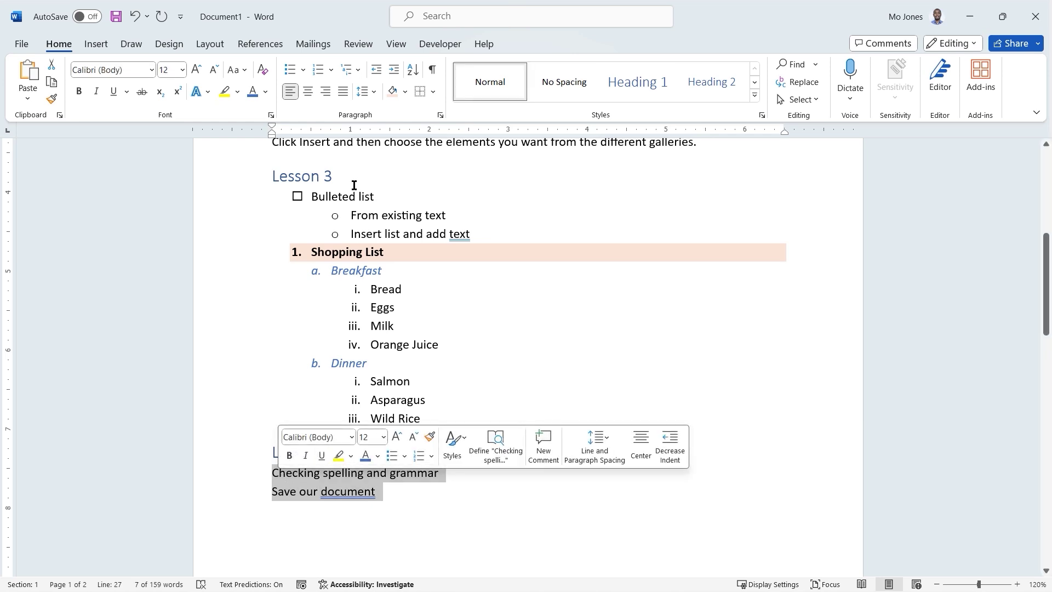
click(289, 71)
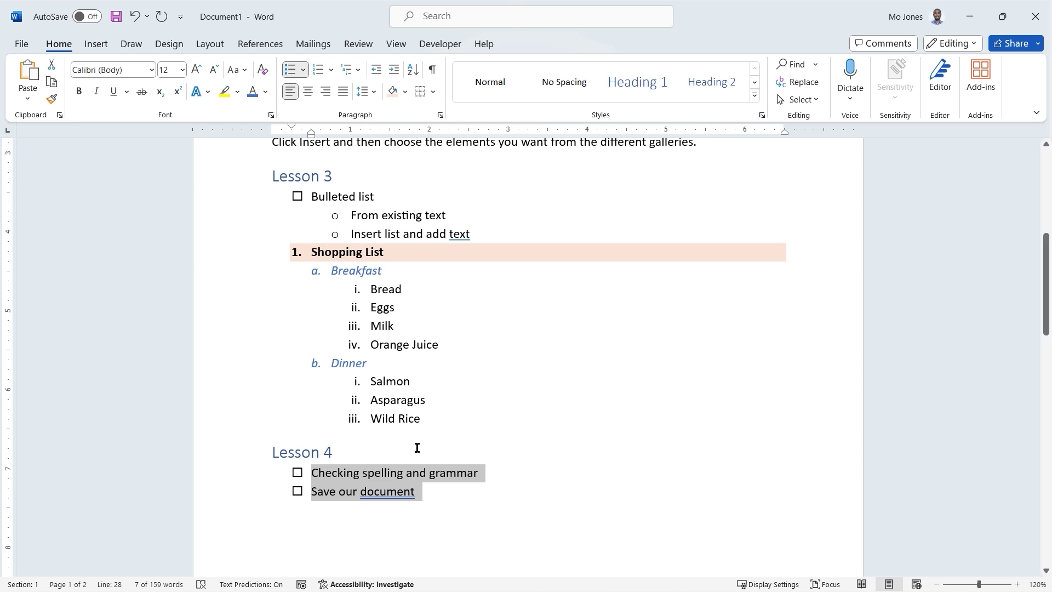
scroll(418, 445, up, 6)
scroll(417, 448, down, 8)
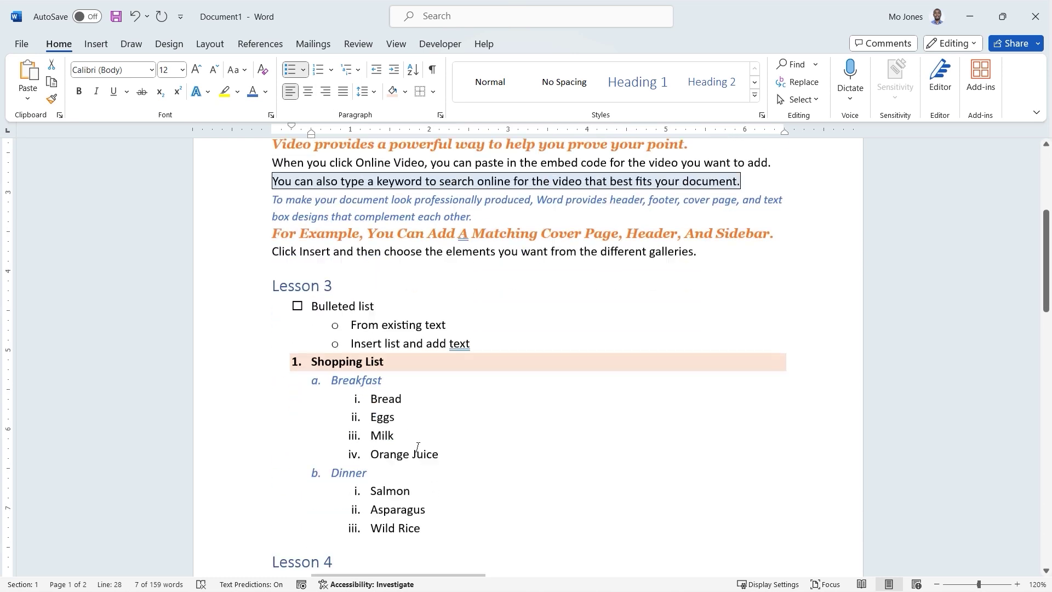
click(437, 422)
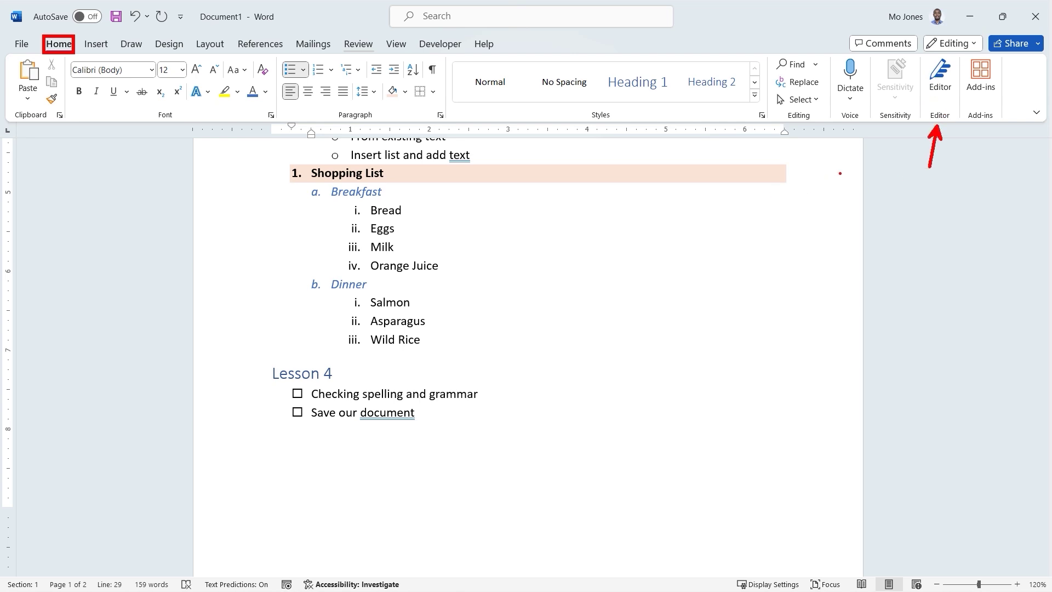
Add an indented sub-bullet reading "F7, Review > Editor" under "Checking spelling and grammar".
click(357, 48)
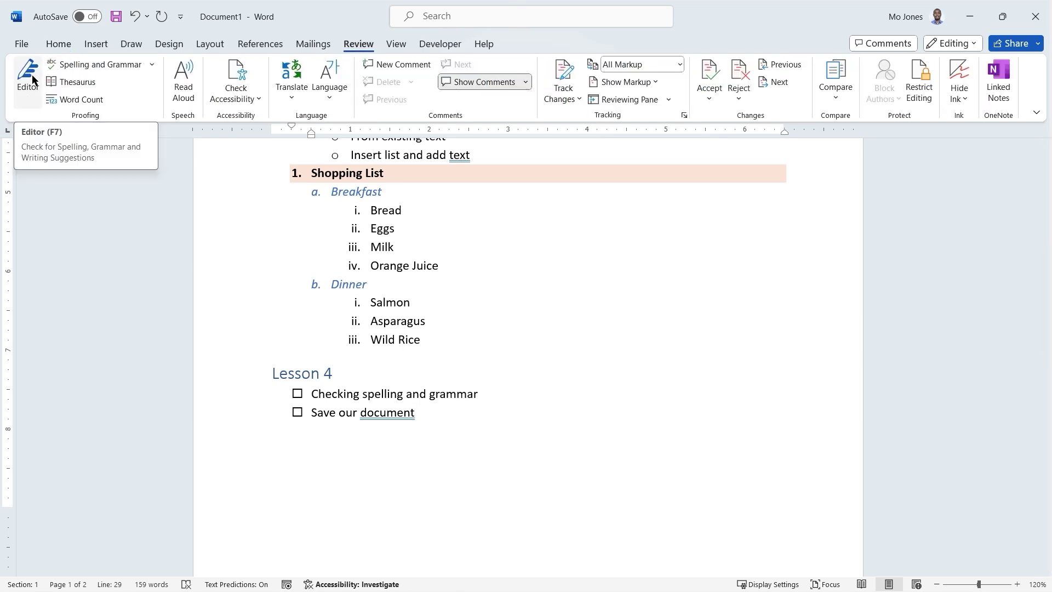
click(499, 397)
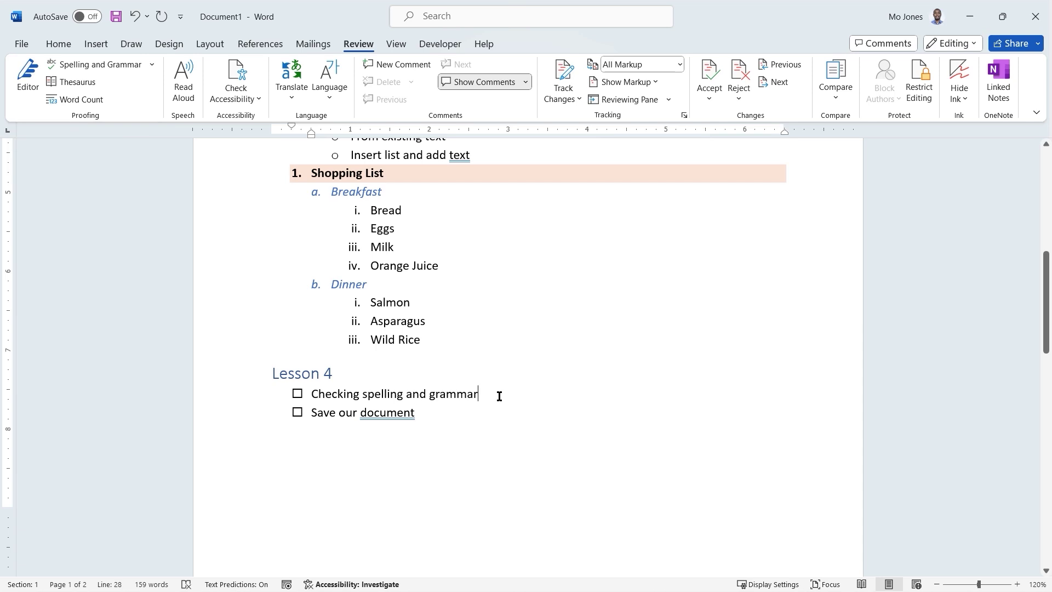
key(Return)
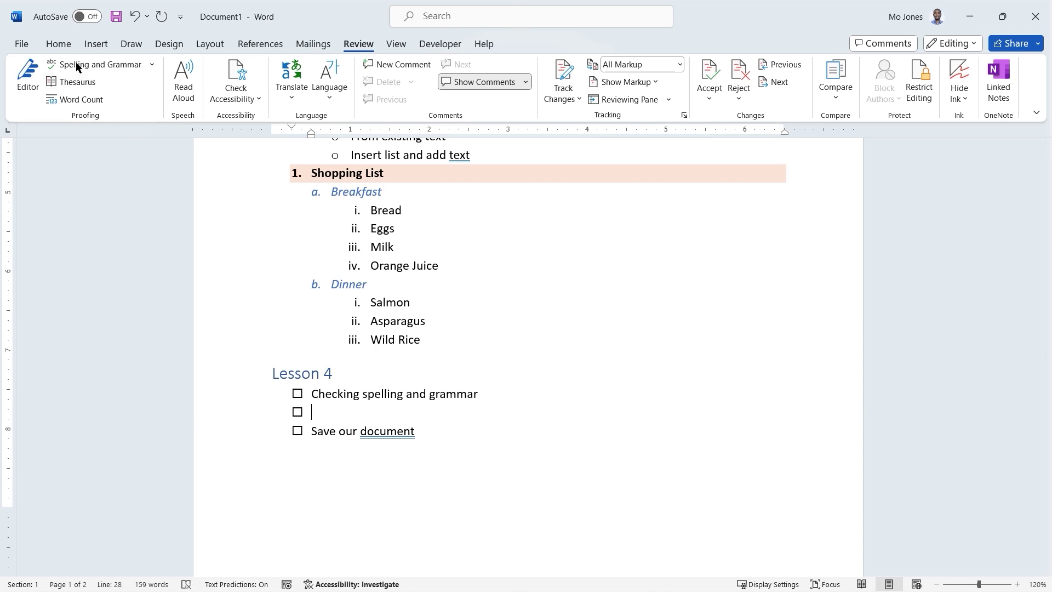
click(59, 45)
click(393, 70)
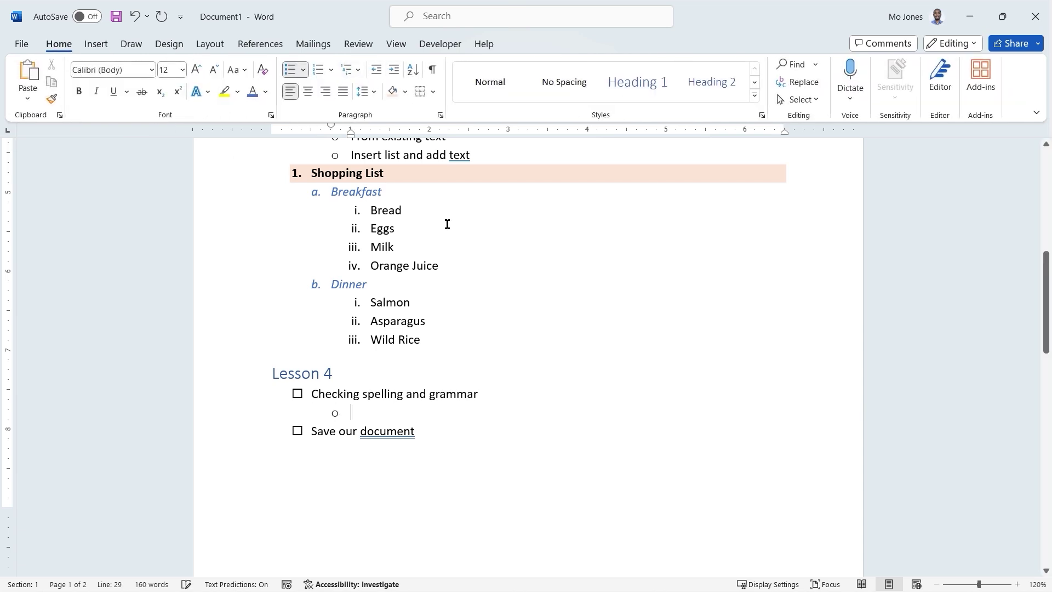
text(F7)
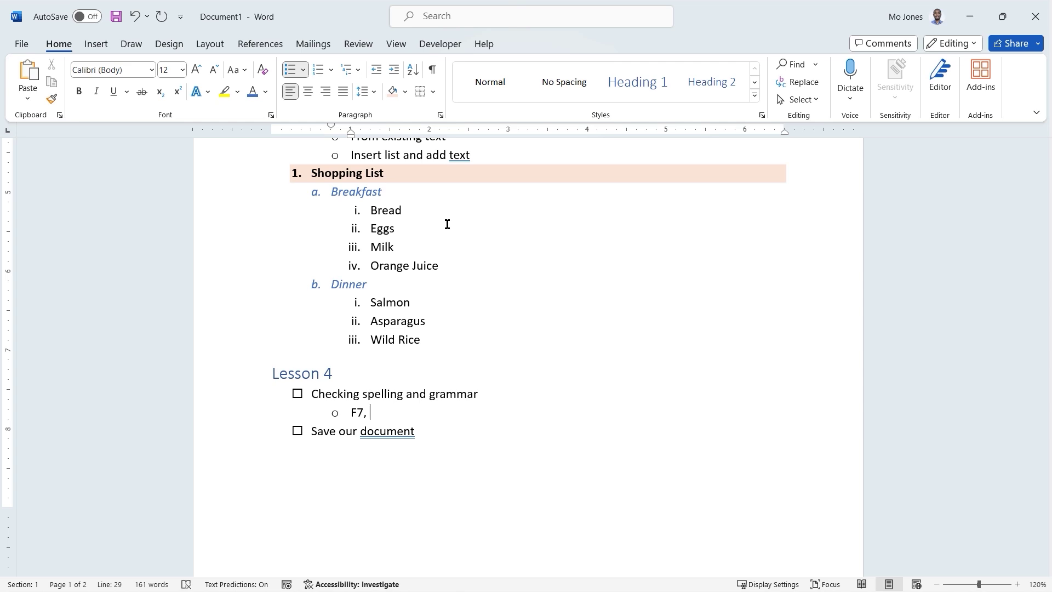
text(, Review >)
click(362, 43)
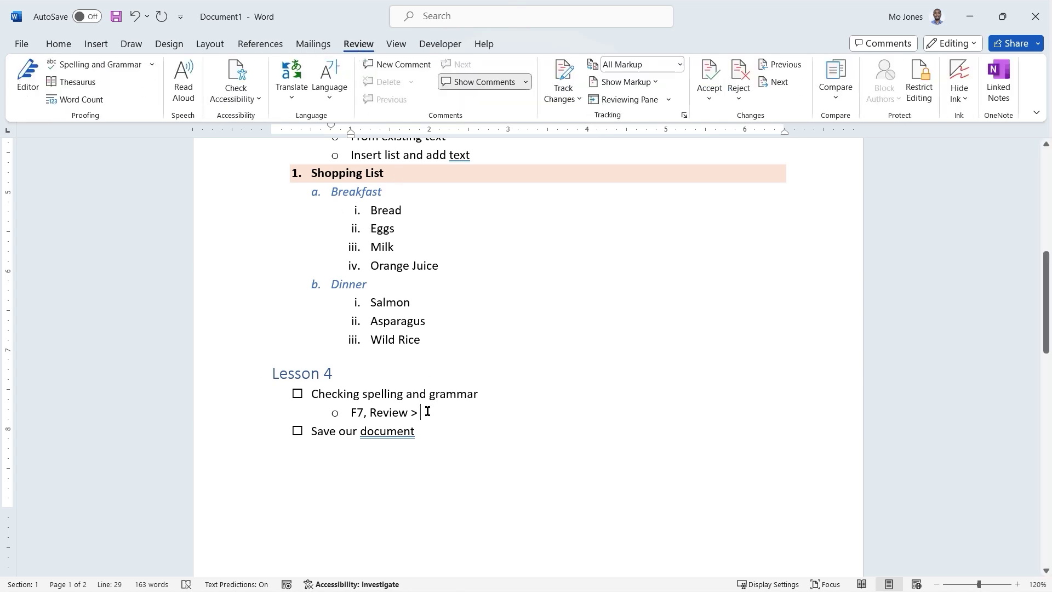
text(Editor)
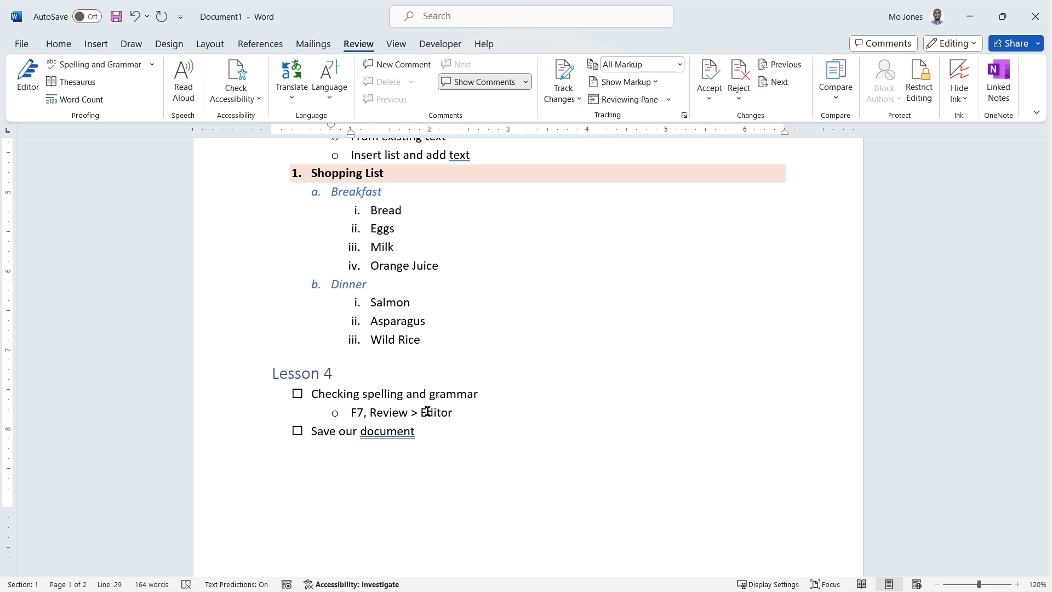
Run the Editor check and accept the grammar suggestions "tools.", lowercase "a", "text." and "document." throughout the document.
click(28, 85)
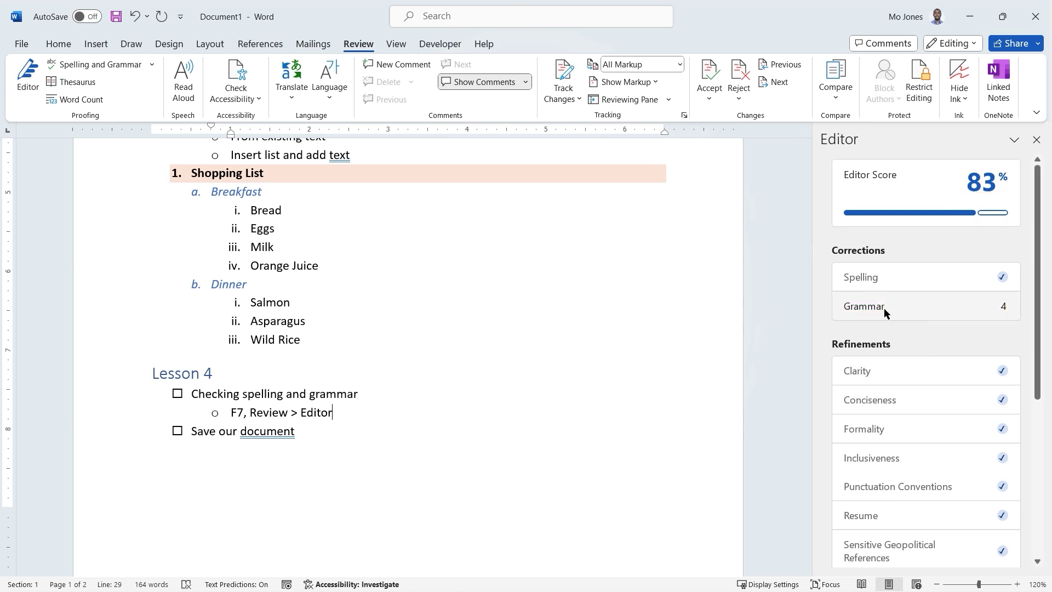
scroll(886, 311, down, 3)
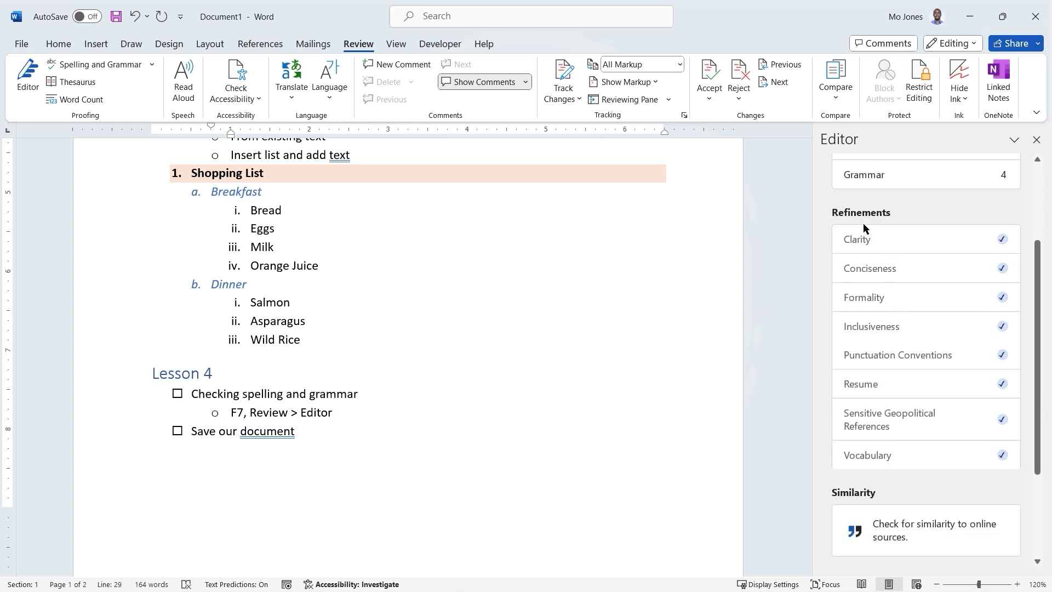
scroll(863, 225, down, 1)
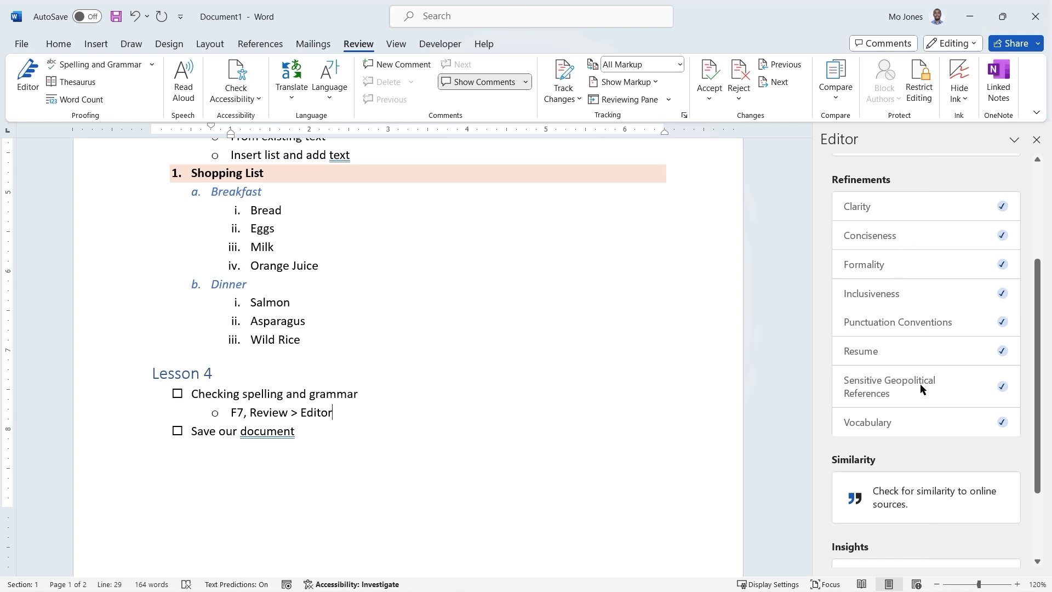
scroll(918, 378, down, 3)
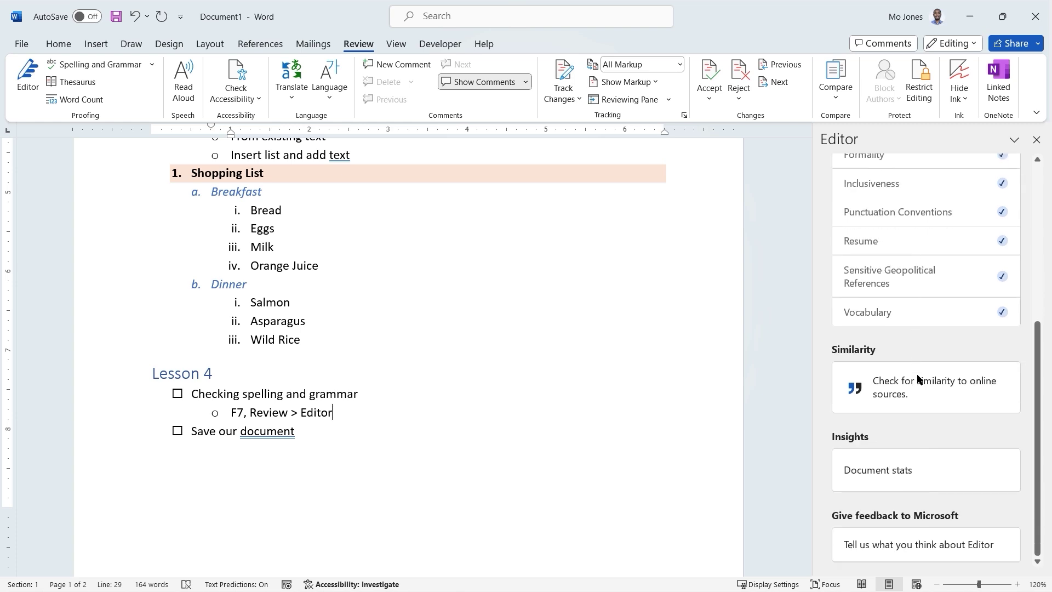
scroll(918, 378, up, 6)
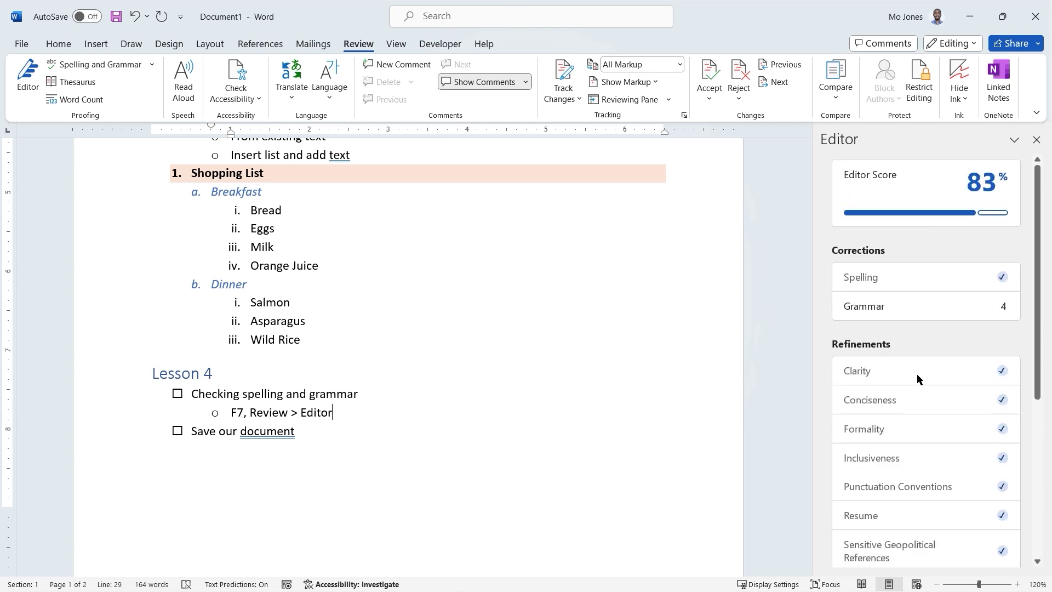
click(879, 307)
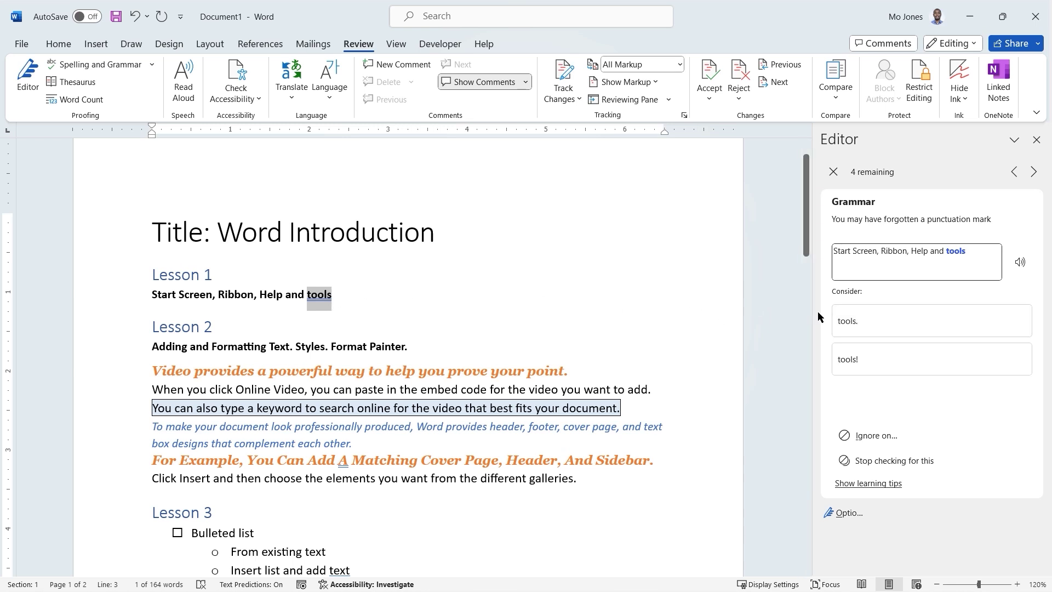
click(870, 317)
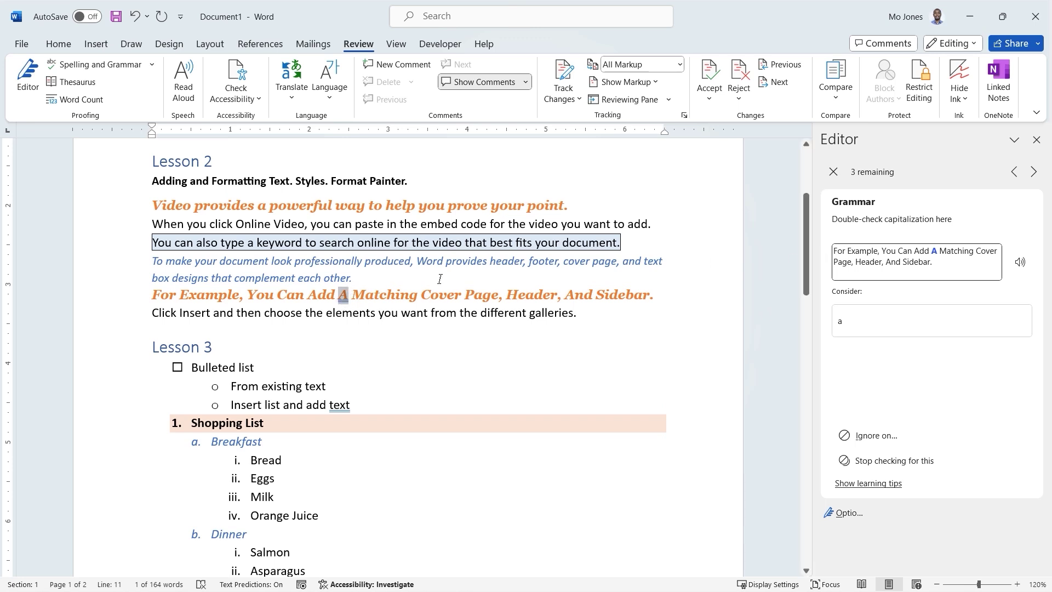
click(864, 323)
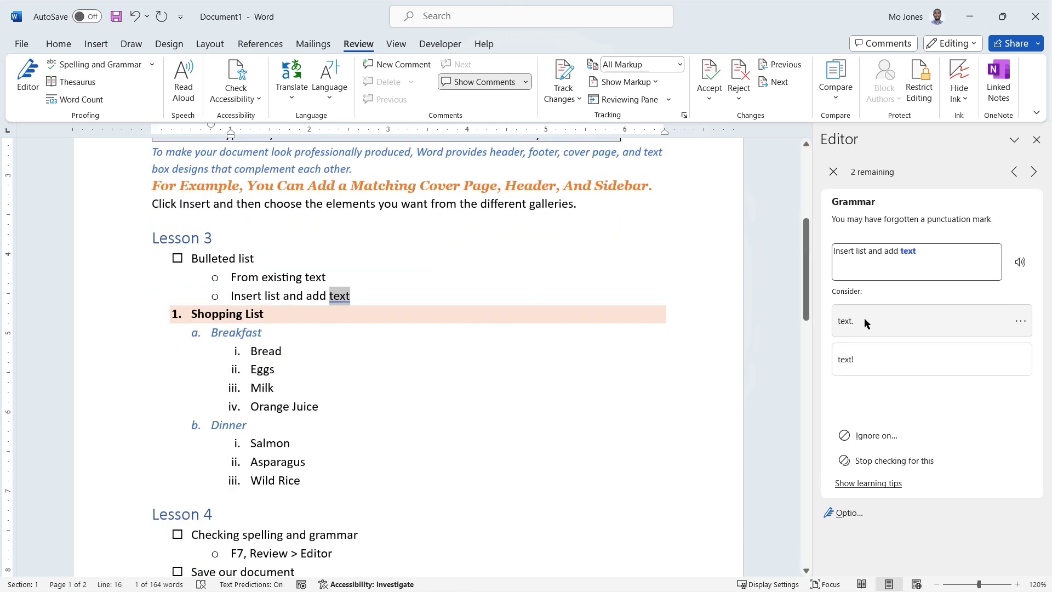
double_click(351, 296)
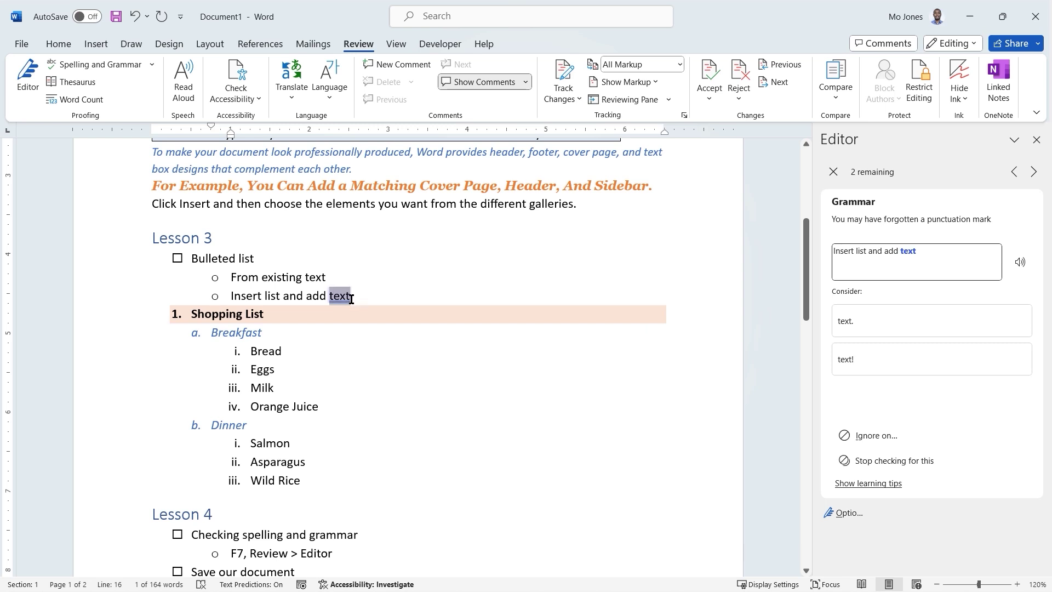
click(876, 319)
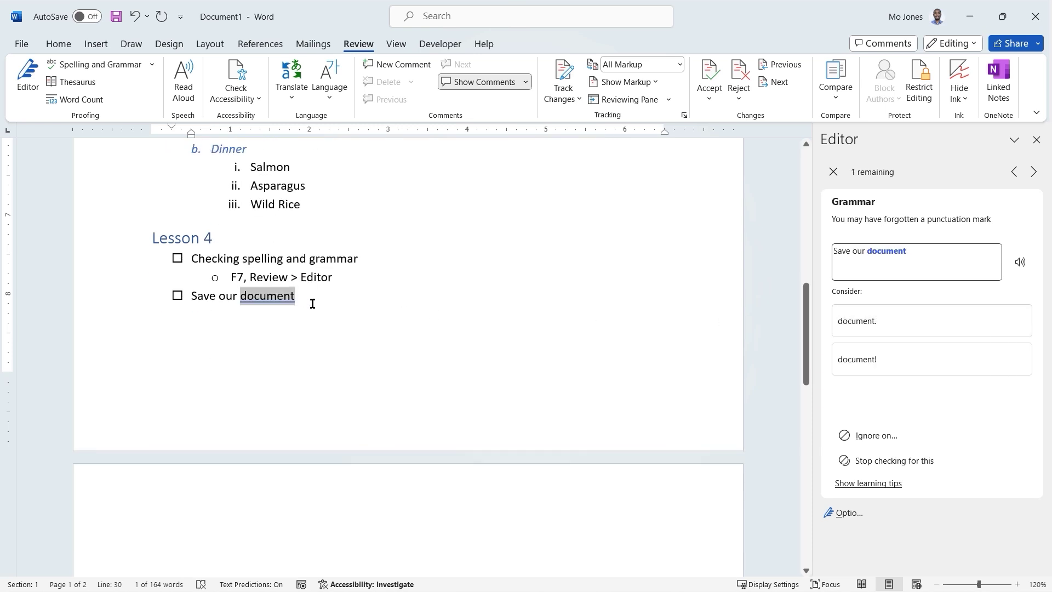
click(871, 327)
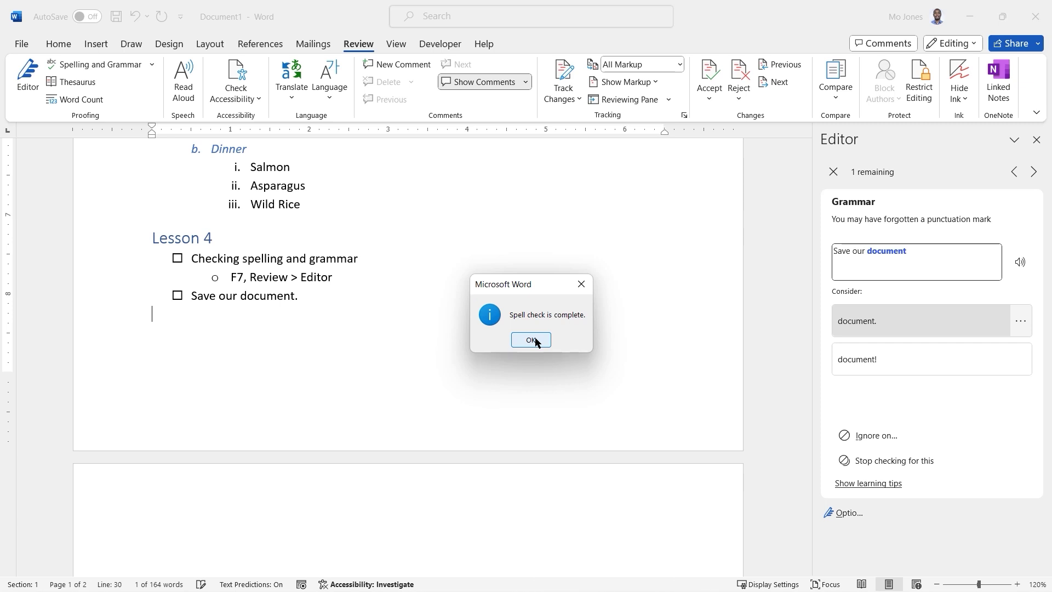
click(535, 340)
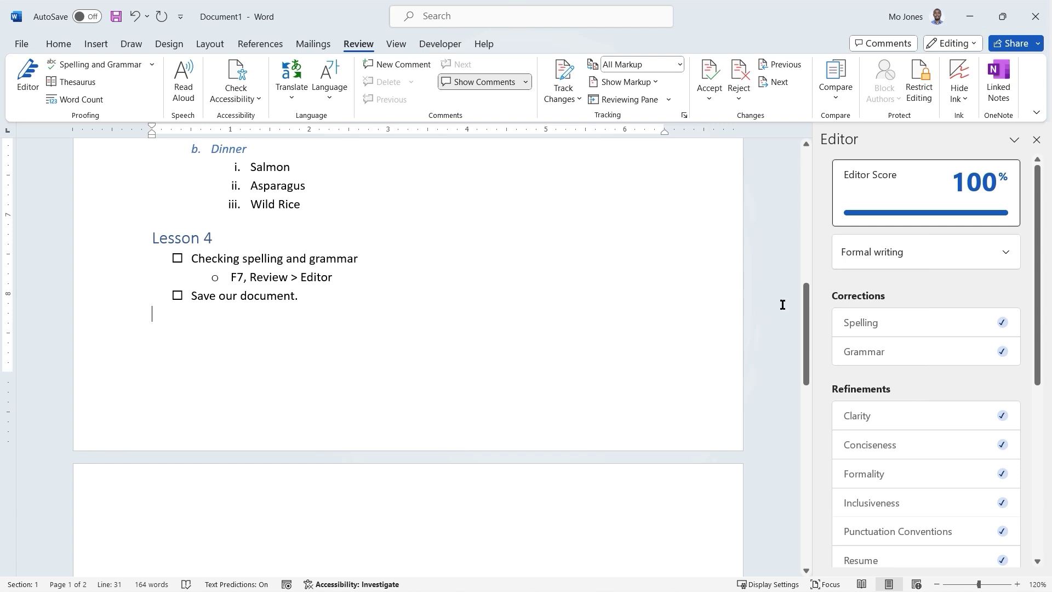
Set the Editor's formality level to Professional and accept the clarity suggestion "supplies" for both flagged uses of "provides".
click(1007, 255)
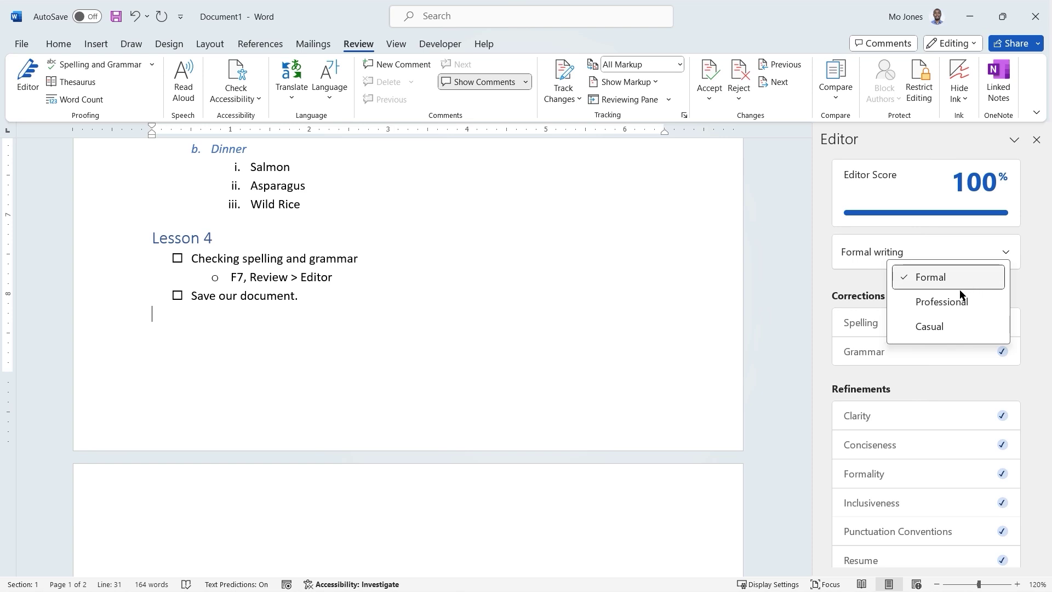
click(935, 306)
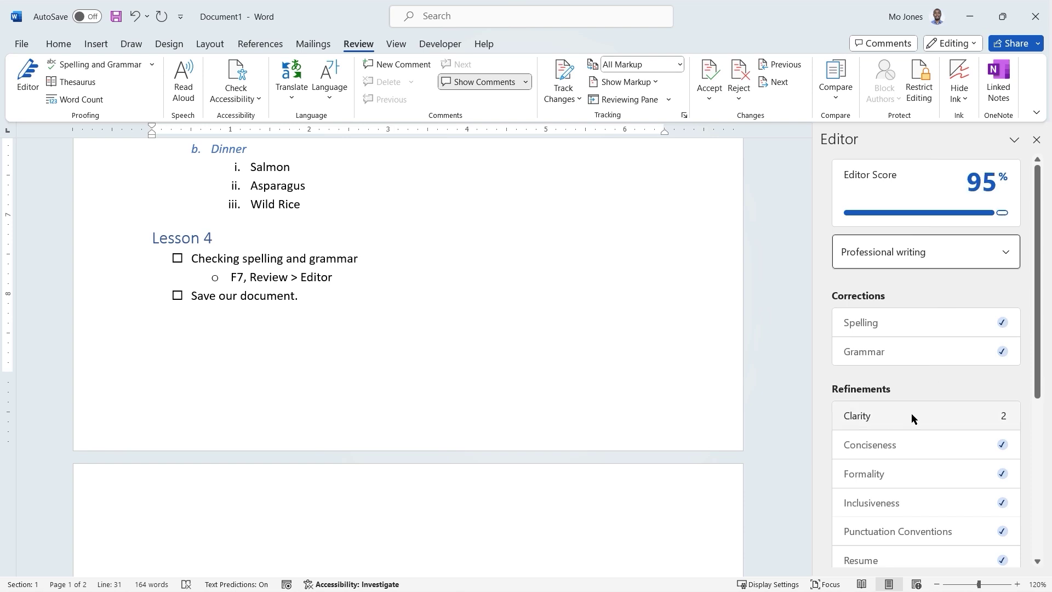
click(885, 416)
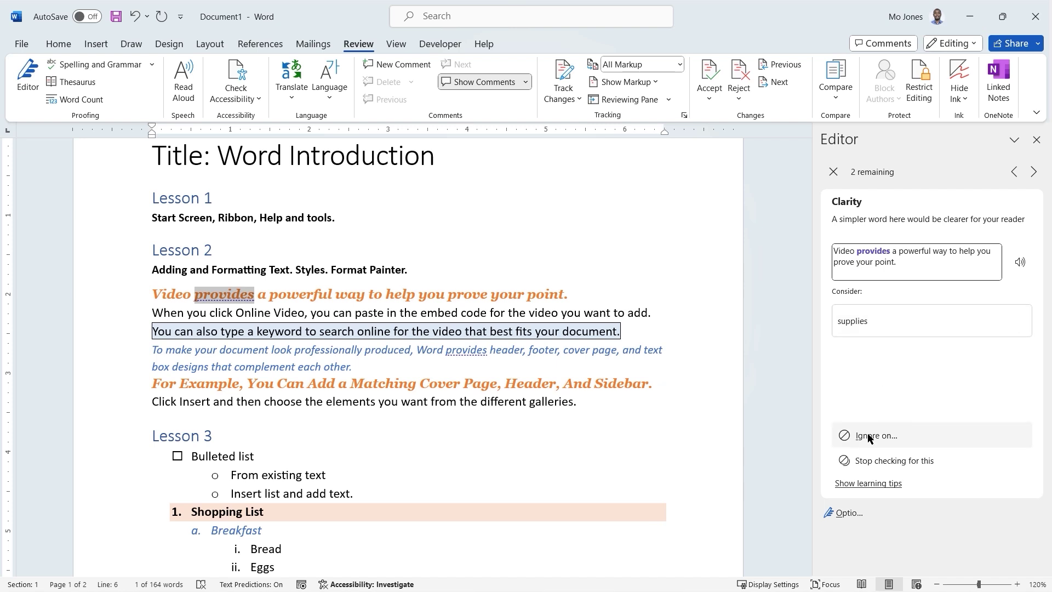
click(861, 325)
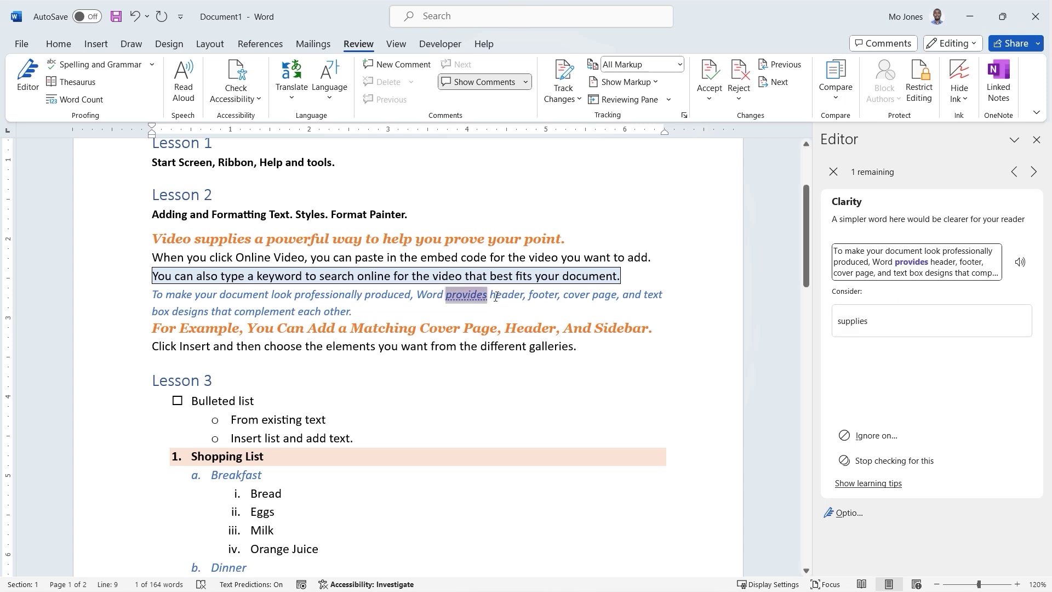
click(884, 321)
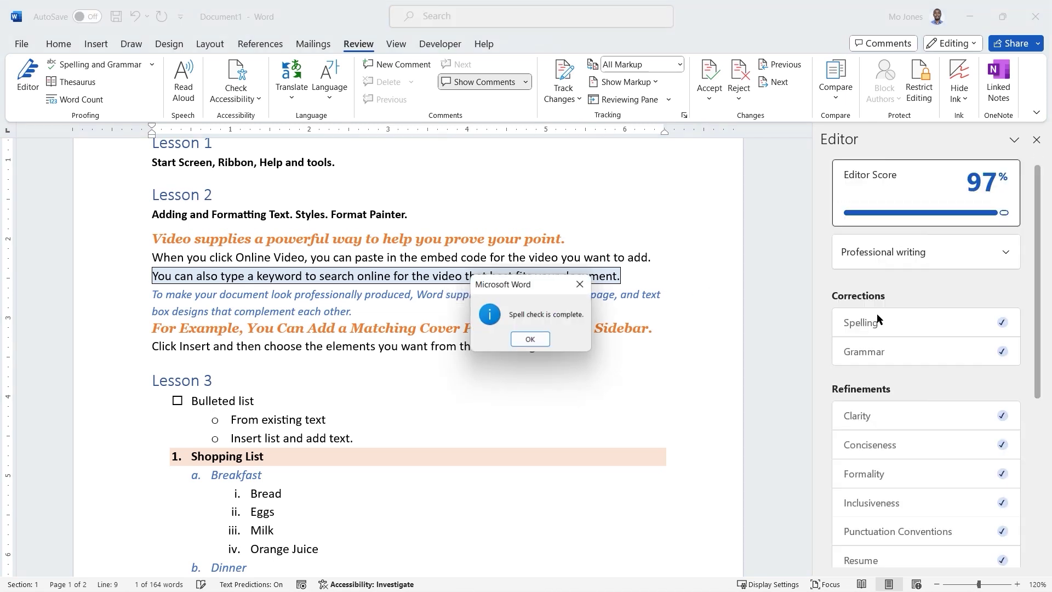
click(522, 339)
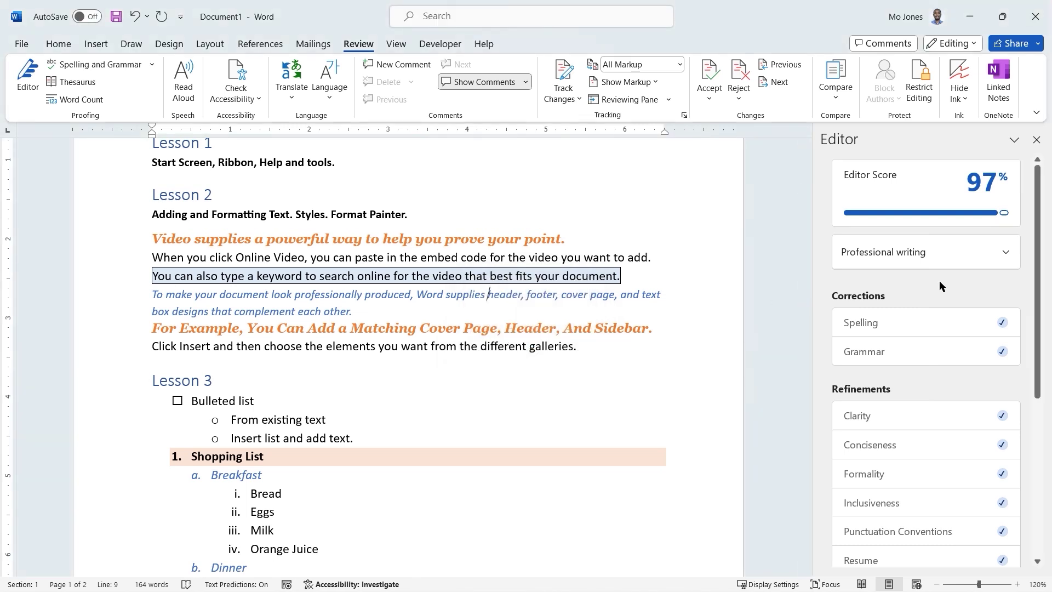
scroll(945, 281, down, 1)
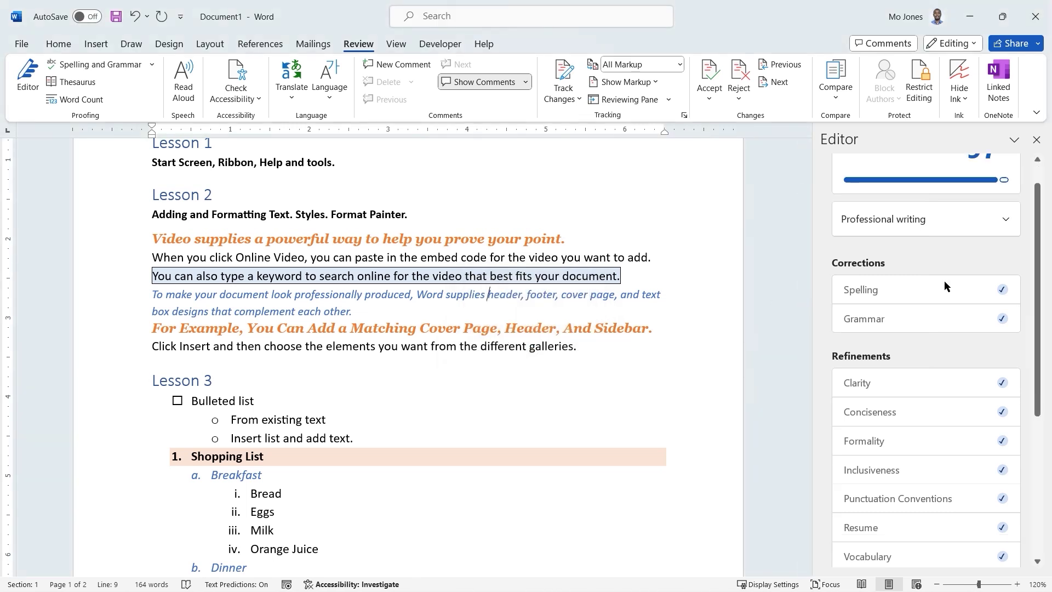
scroll(945, 280, down, 5)
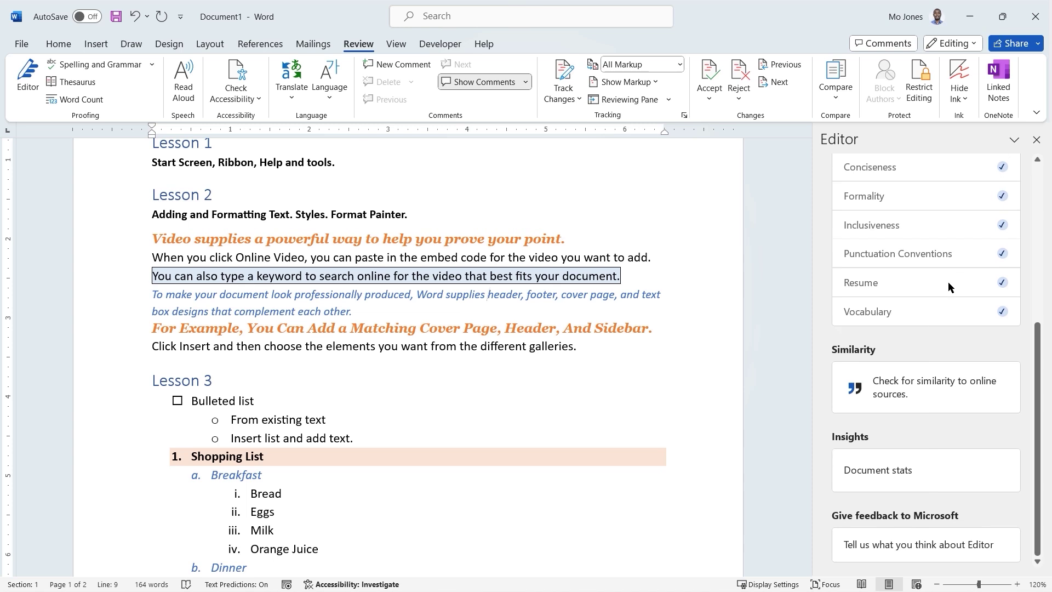
scroll(948, 282, up, 6)
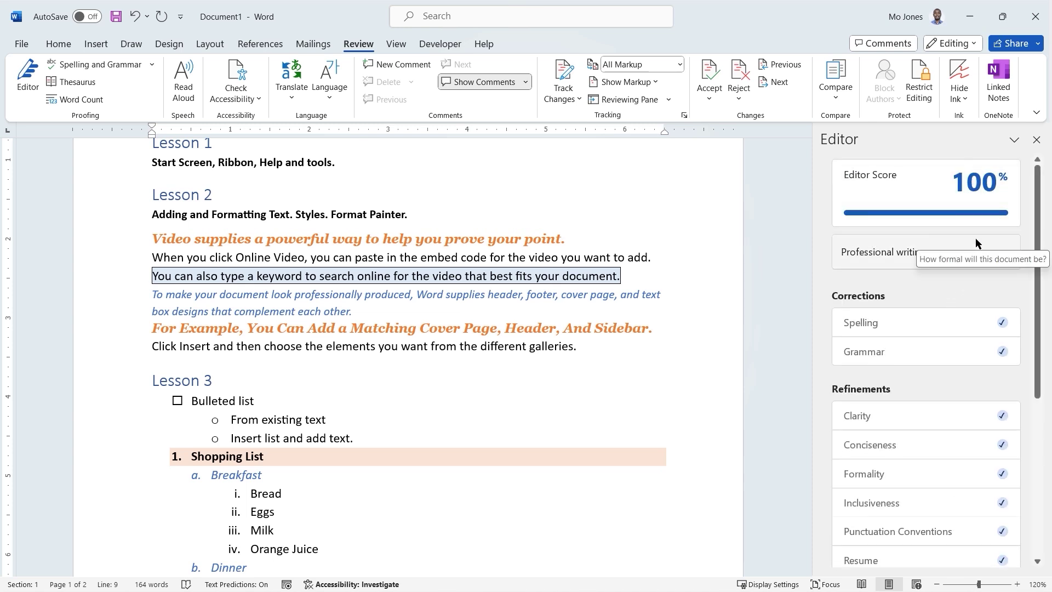
Set the Editor's formality level to Casual writing and close the Editor pane.
click(996, 253)
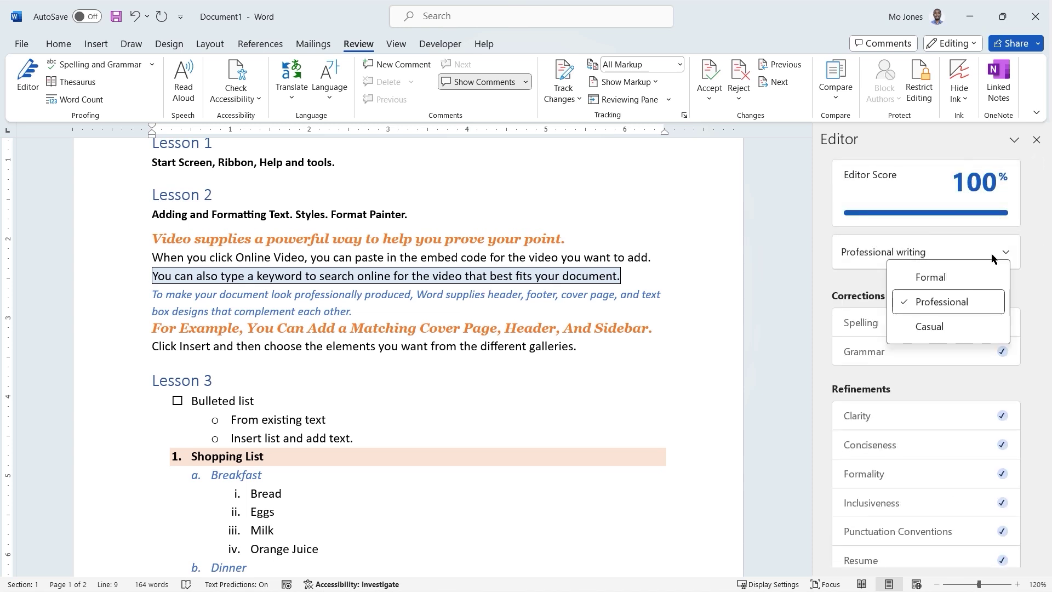
click(939, 325)
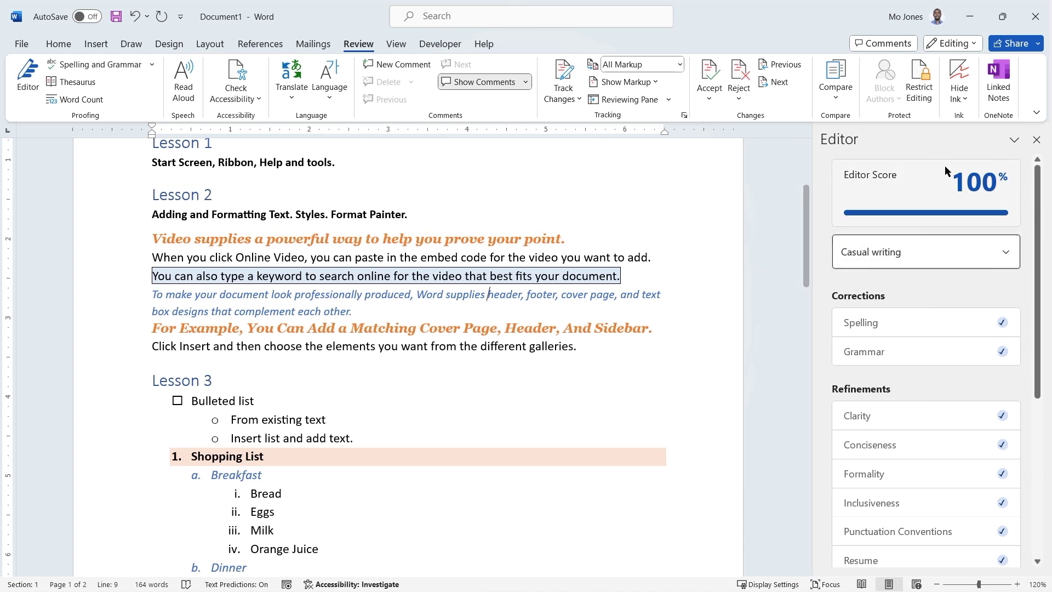
click(1037, 139)
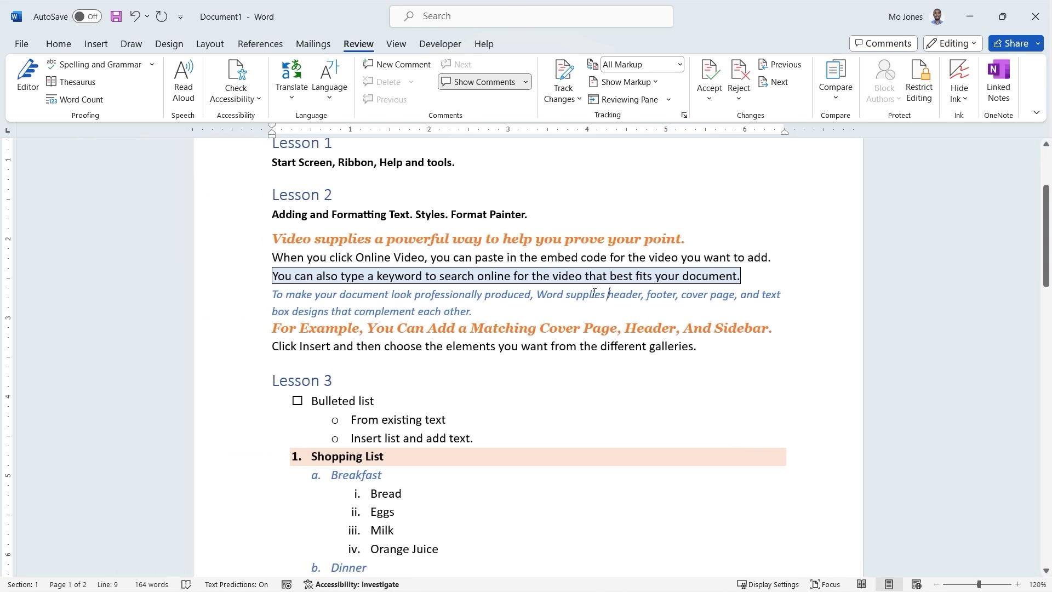
Extend the last Lesson 4 bullet to read "Save our document by pressing F12", correcting the misspelled word with the suggestion "pressing".
scroll(594, 294, down, 6)
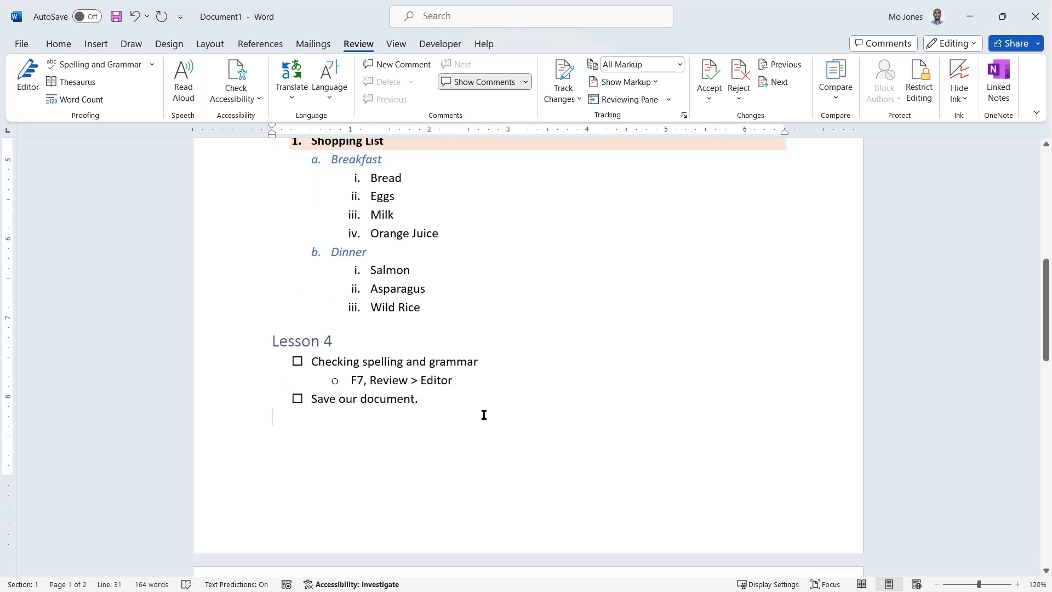
click(458, 394)
key(BackSpace)
text(by )
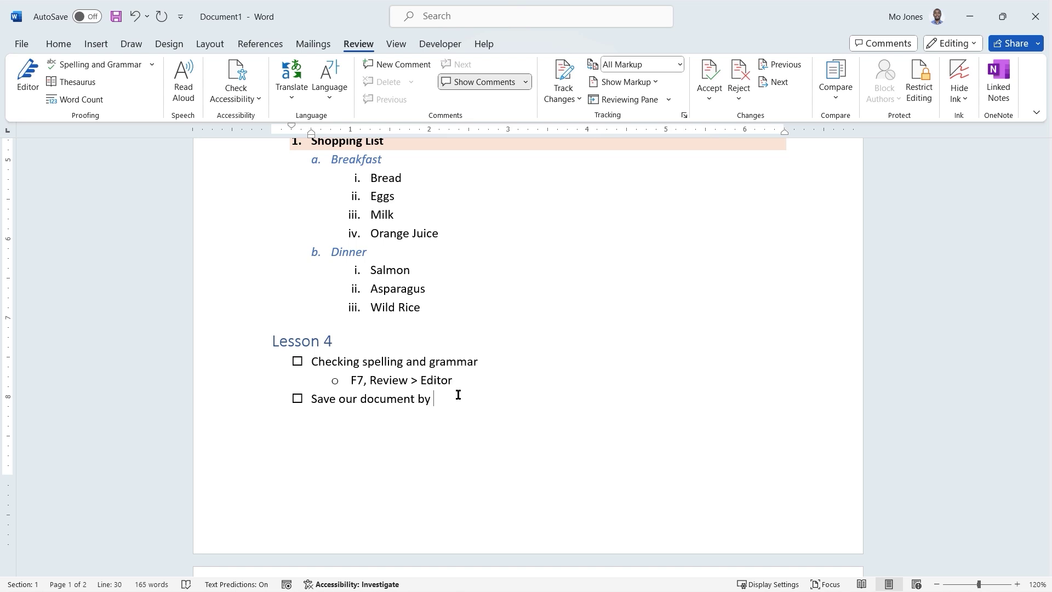
text(prssing F12)
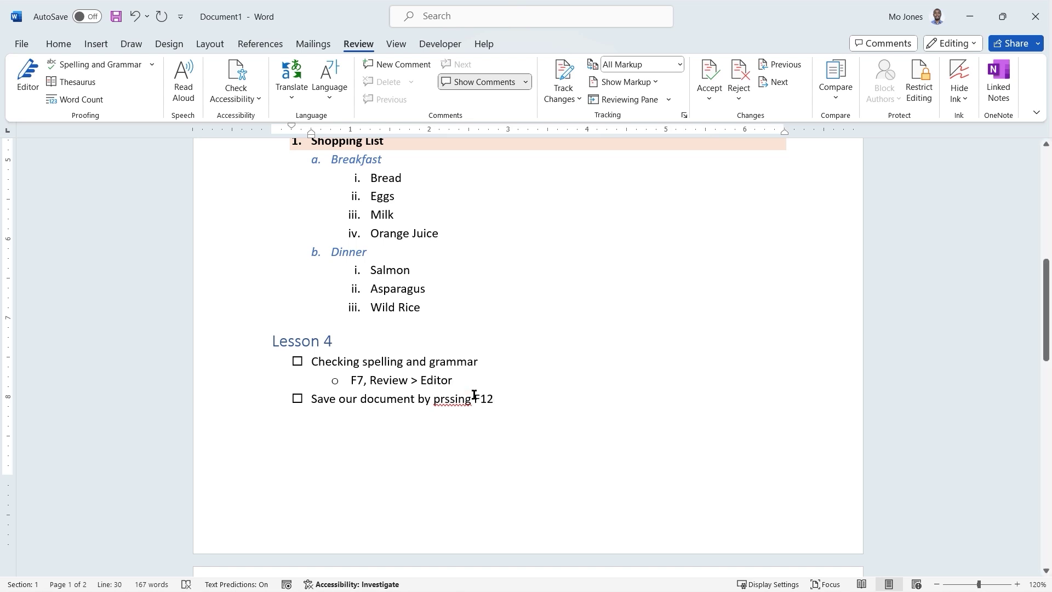
click(459, 399)
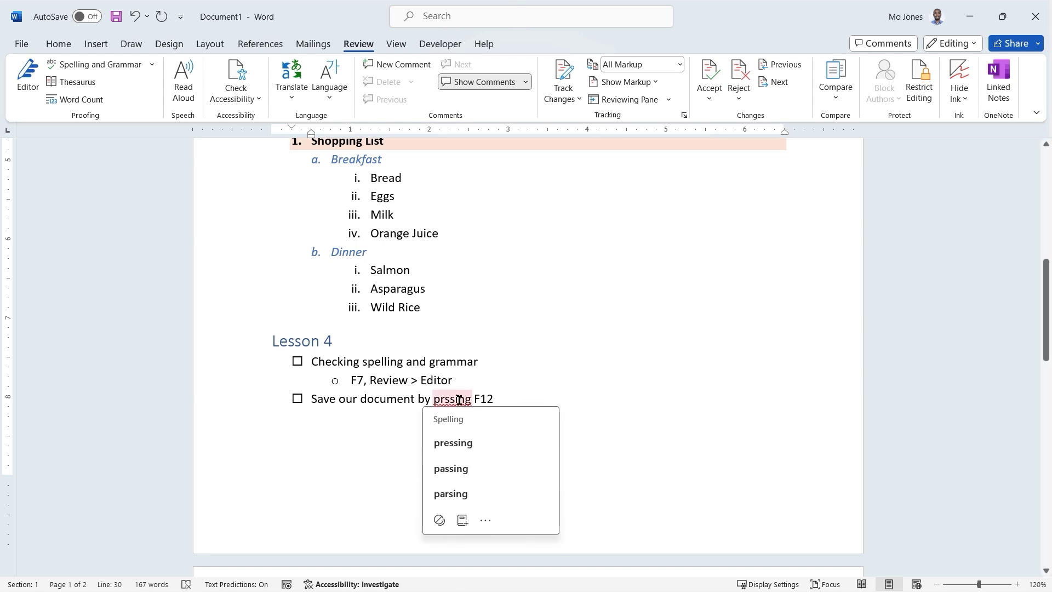
click(453, 445)
Add an indented sub-bullet reading "F12, CTRL+S, File > Save As" under the "Save our document by pressing F12" line.
click(518, 399)
key(Return)
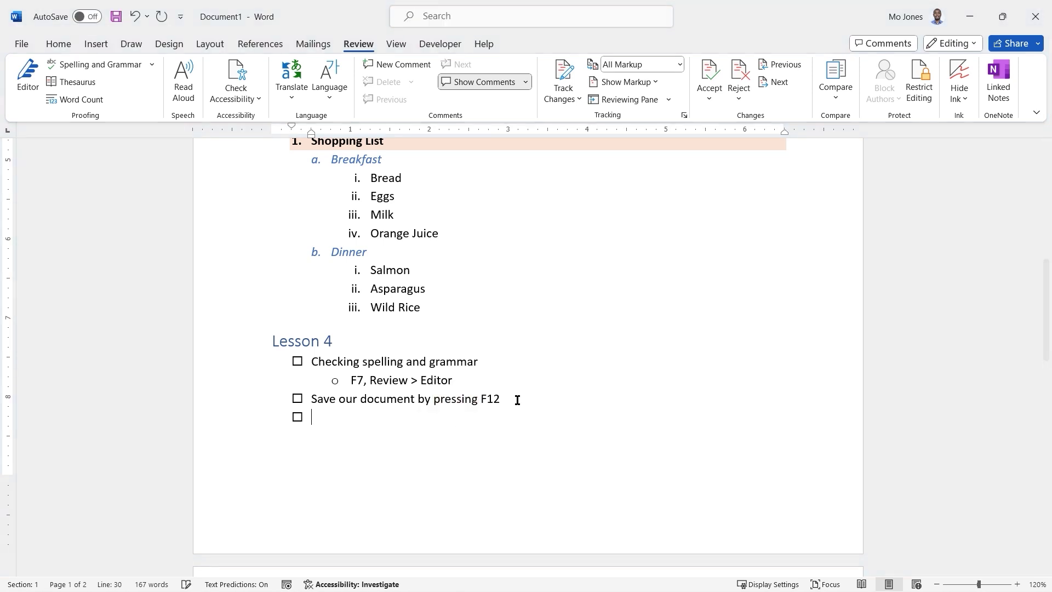
key(Tab)
text(F12, )
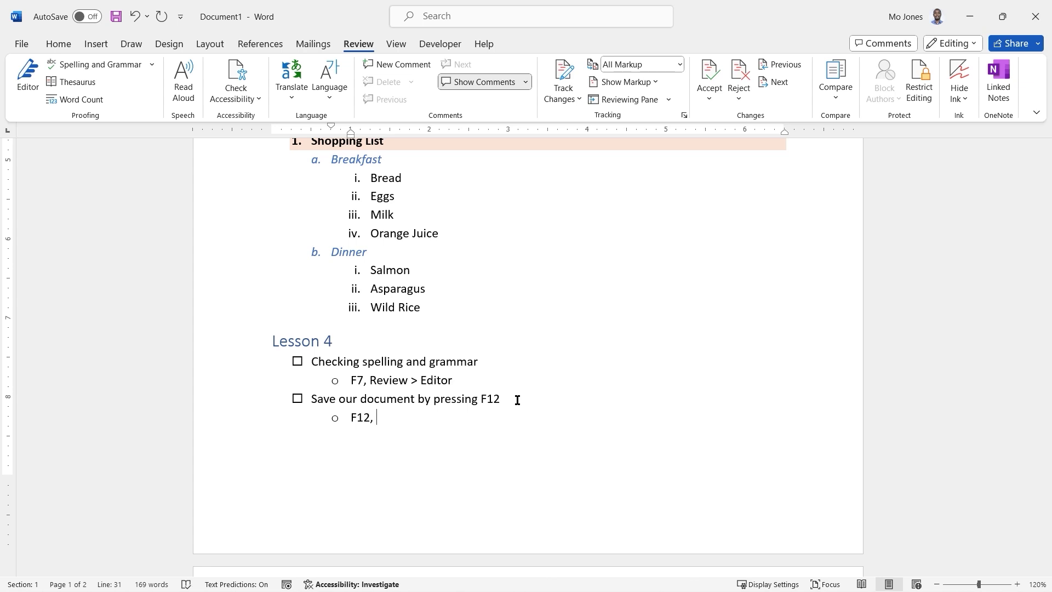
text(CTRL+S)
key(Return)
key(BackSpace)
click(472, 417)
text(, File > Save As)
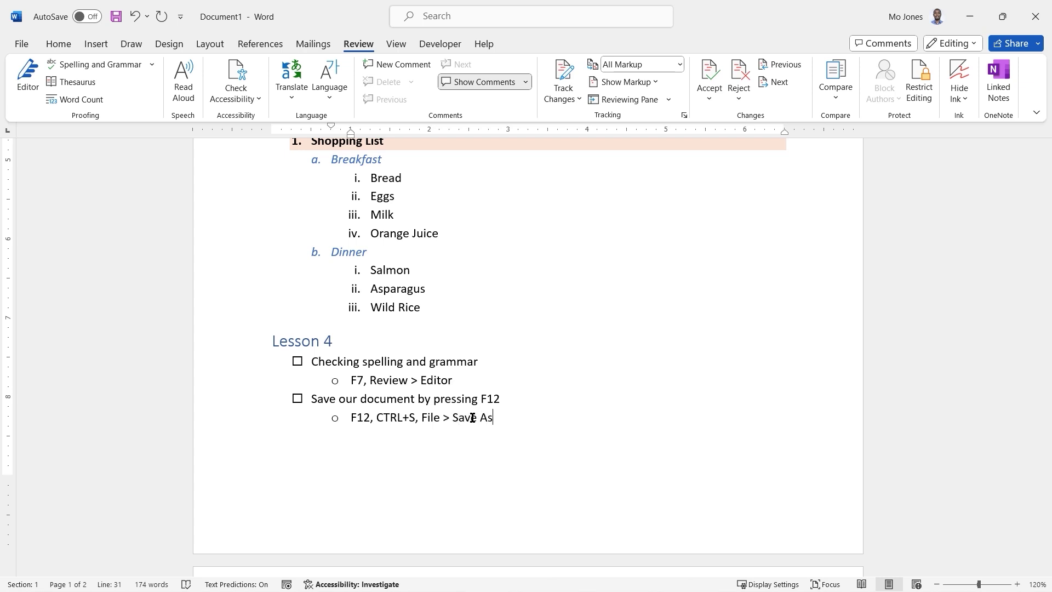
Open the Save As dialog, choose the Desktop as the save location and expand the OneDrive folder tree.
key(F12)
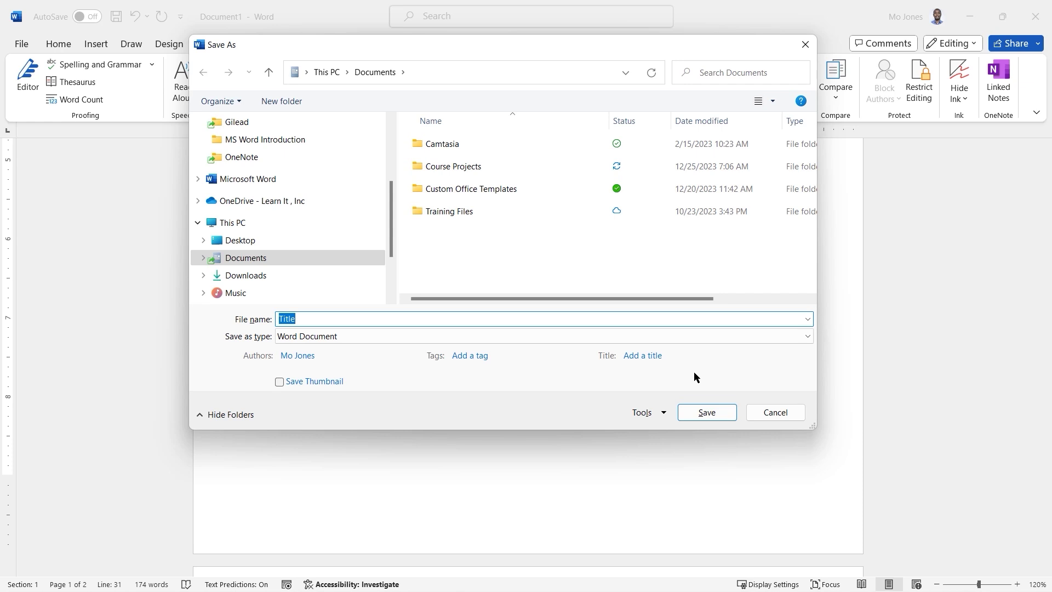
mouse_move(392, 192)
mouse_down()
mouse_move(395, 131)
mouse_move(390, 199)
mouse_up()
click(257, 226)
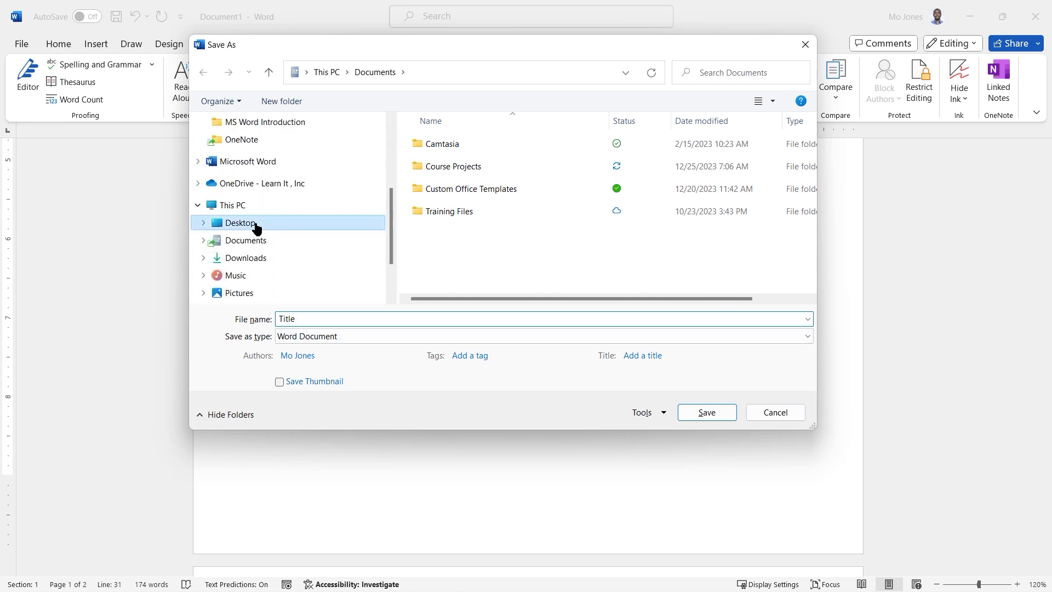
click(339, 325)
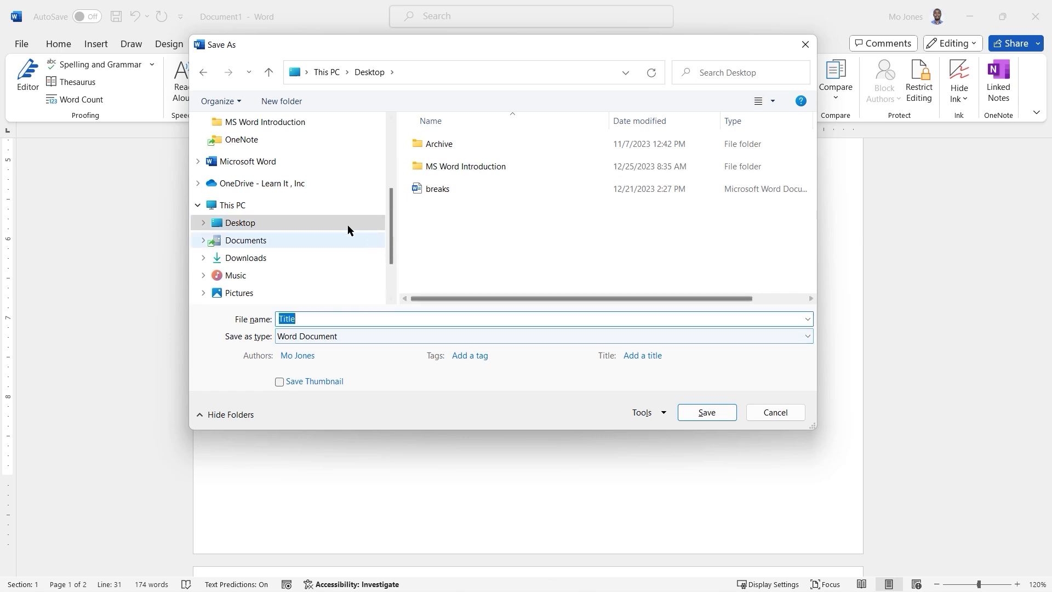
click(198, 183)
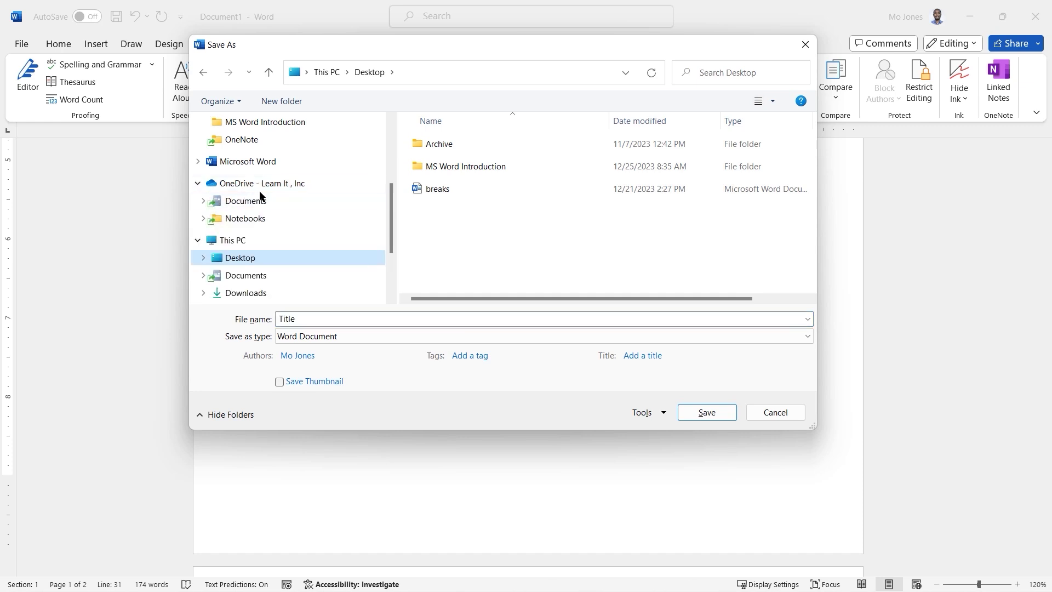
click(247, 201)
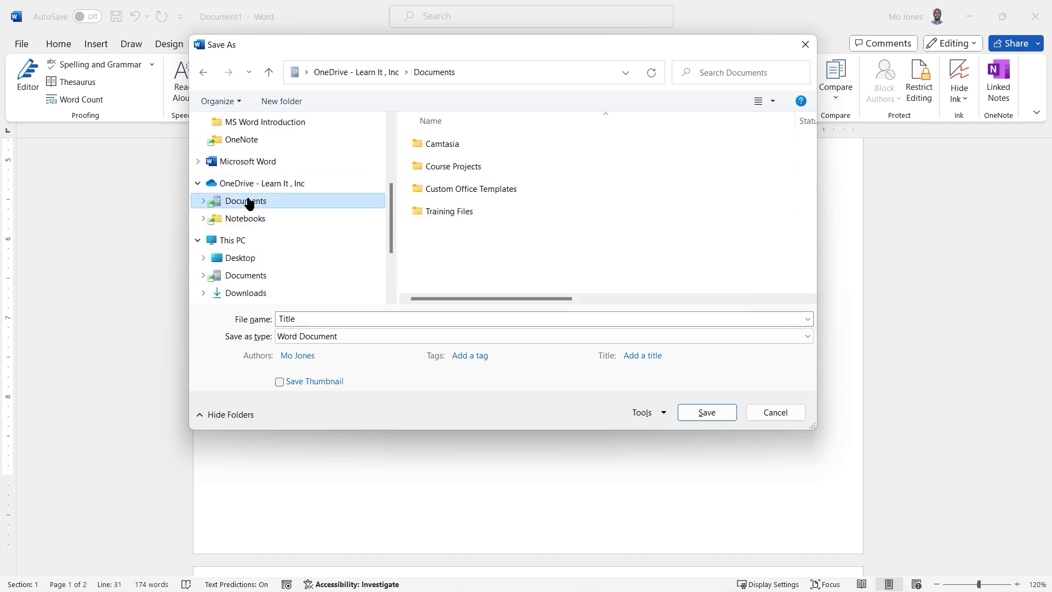
click(775, 422)
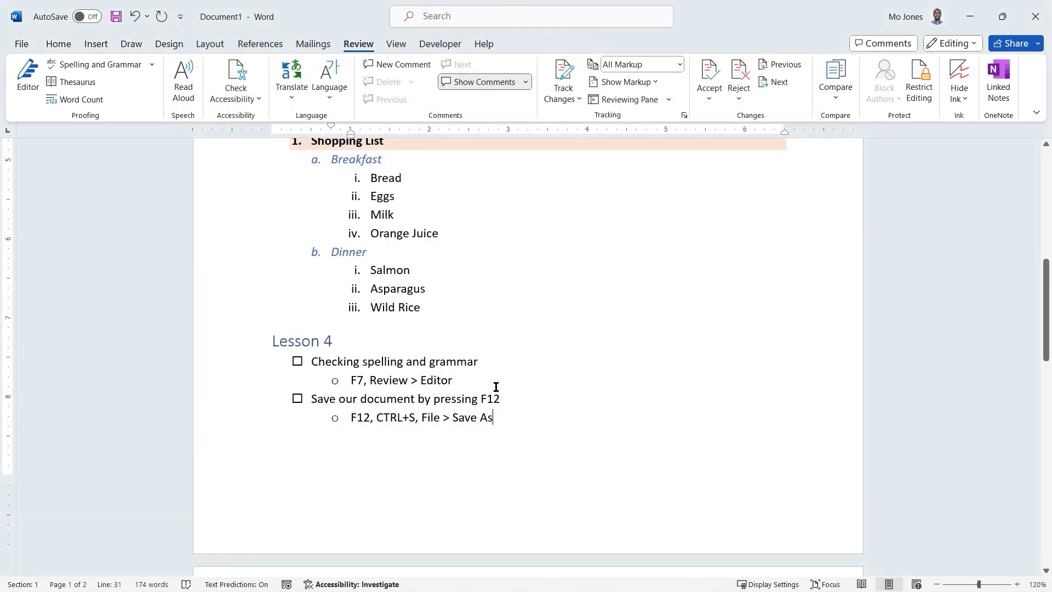
key(ctrl+s)
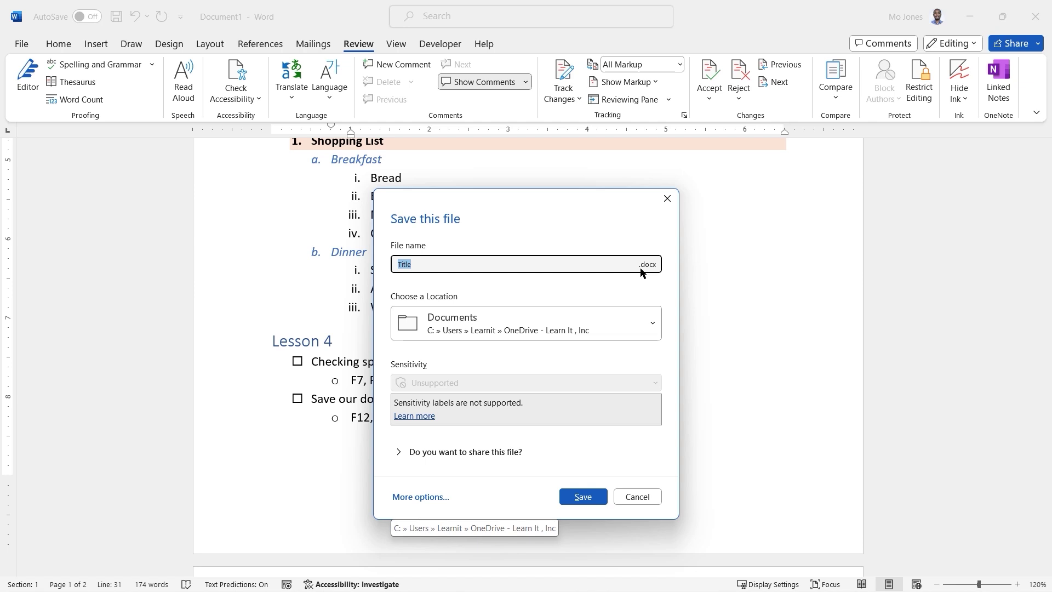
click(639, 496)
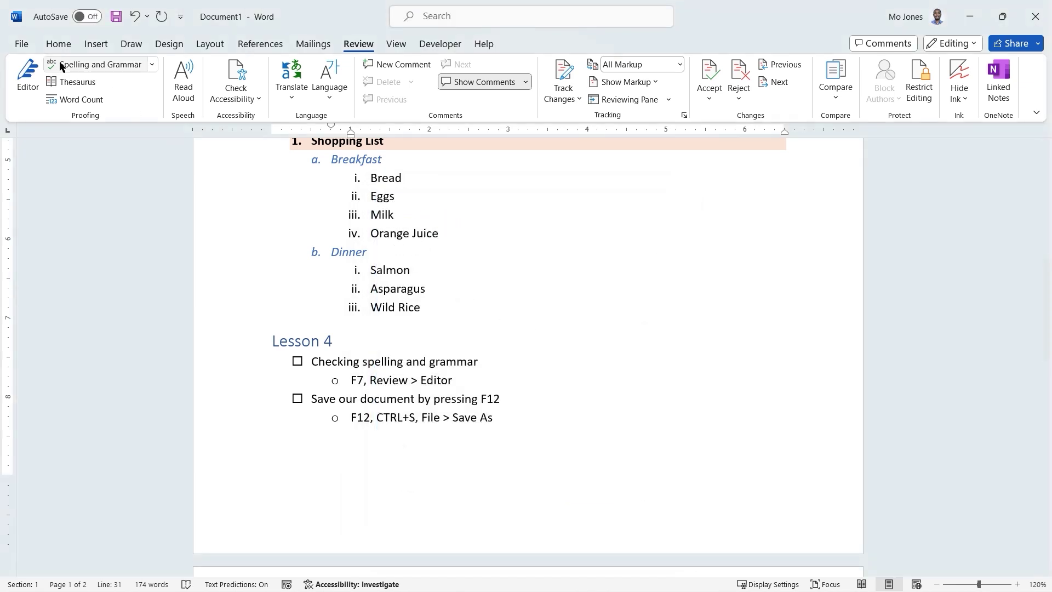
click(21, 46)
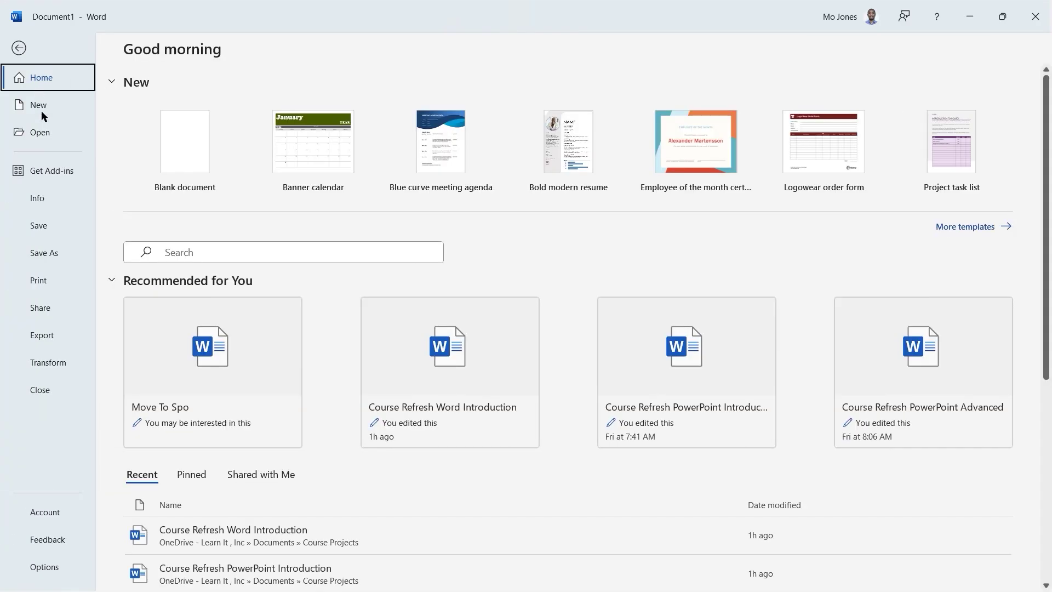
click(52, 253)
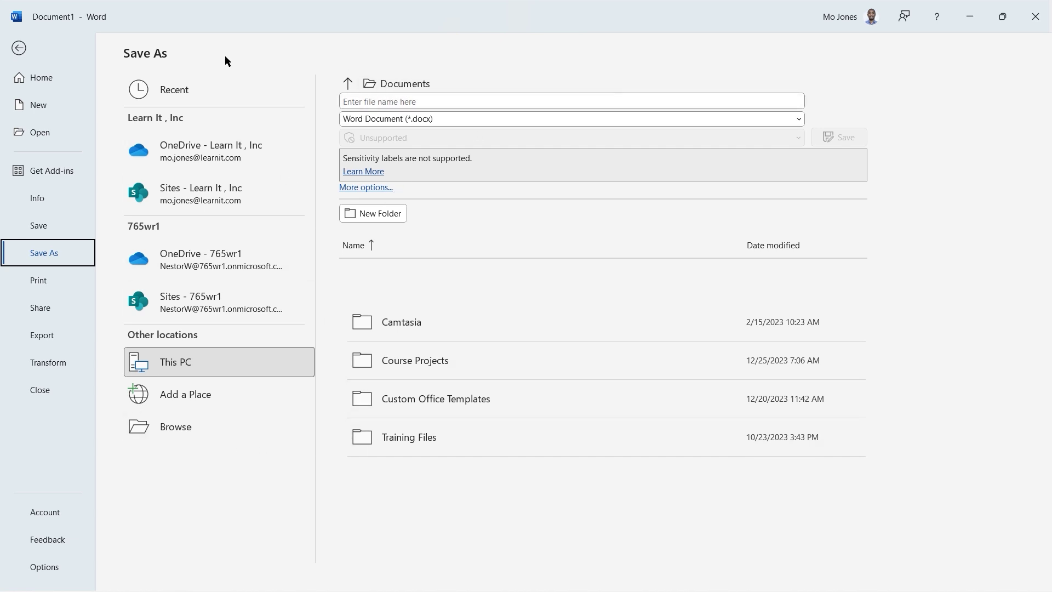
click(19, 49)
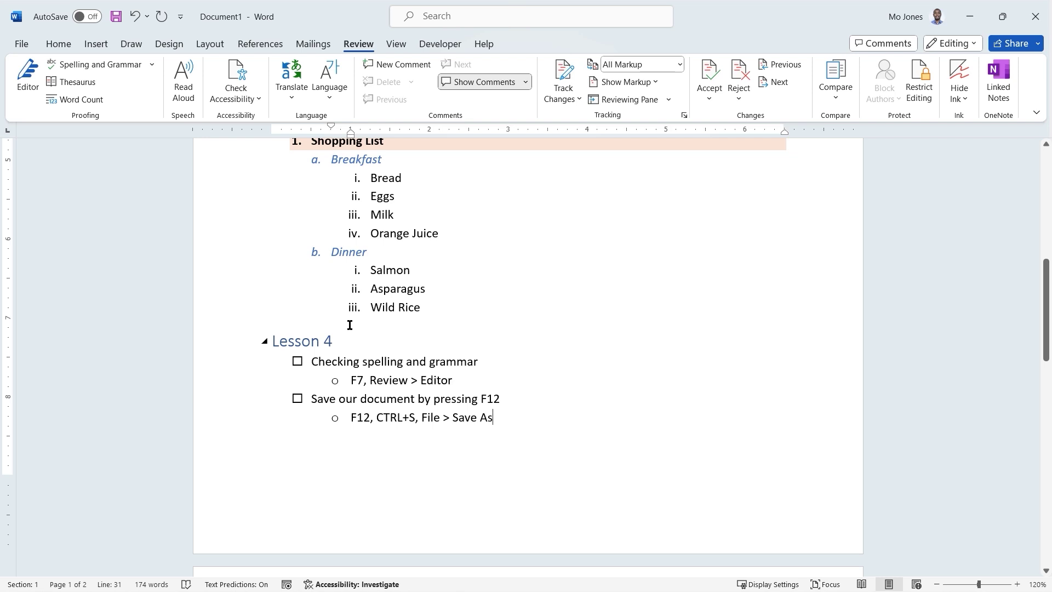
Save the document to the Desktop as a Word document named "Module 1 completed".
key(F12)
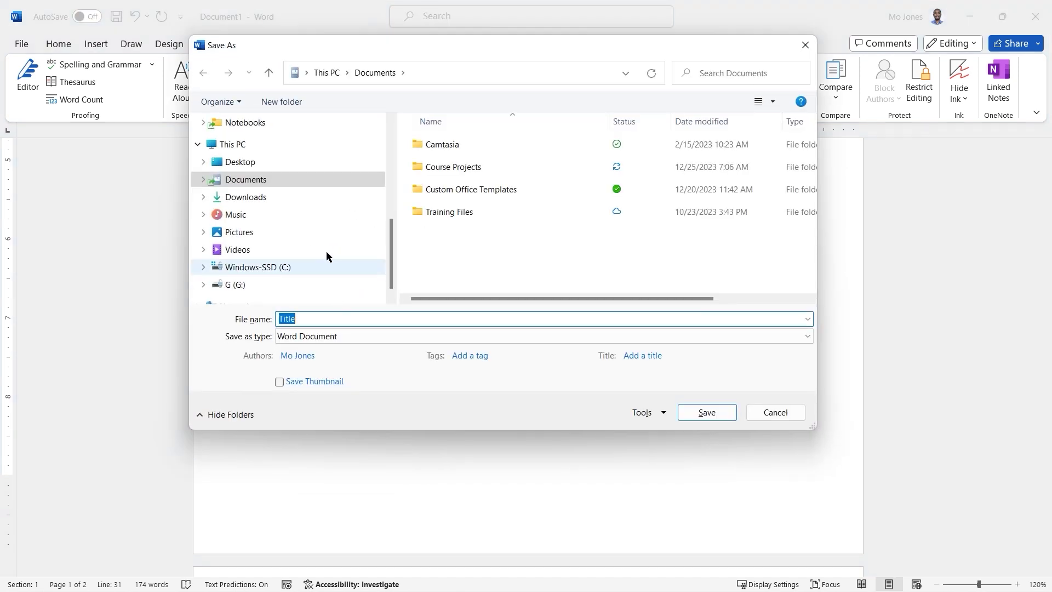
click(216, 161)
click(307, 323)
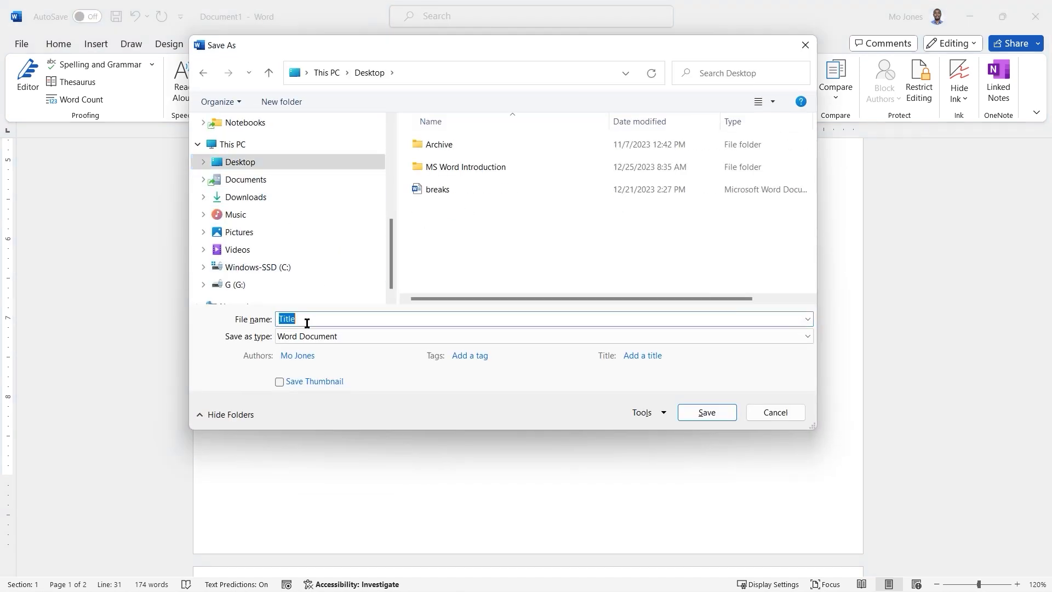
text(Module 1 completed)
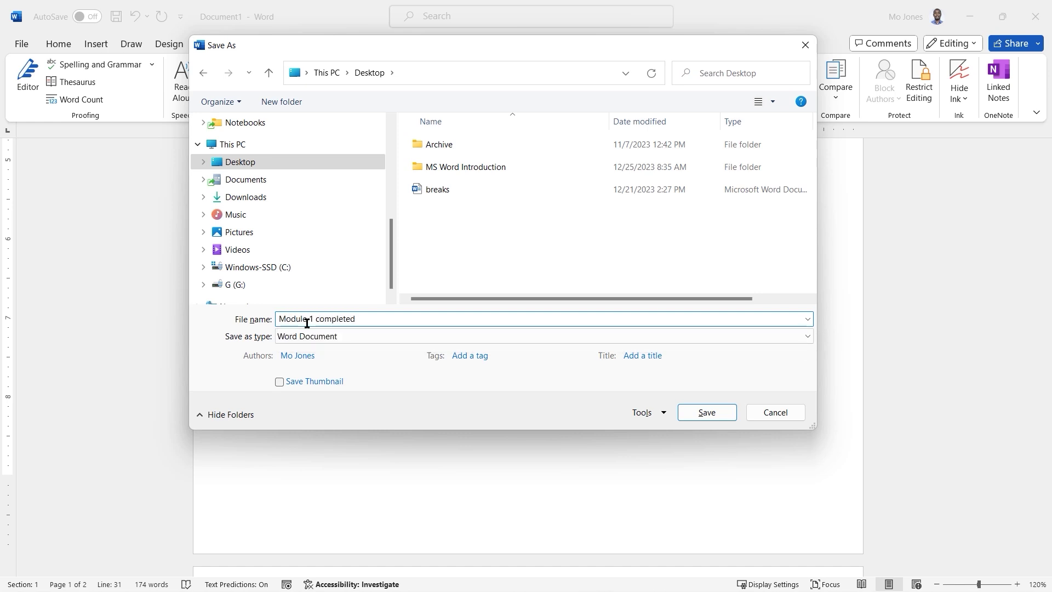
click(707, 412)
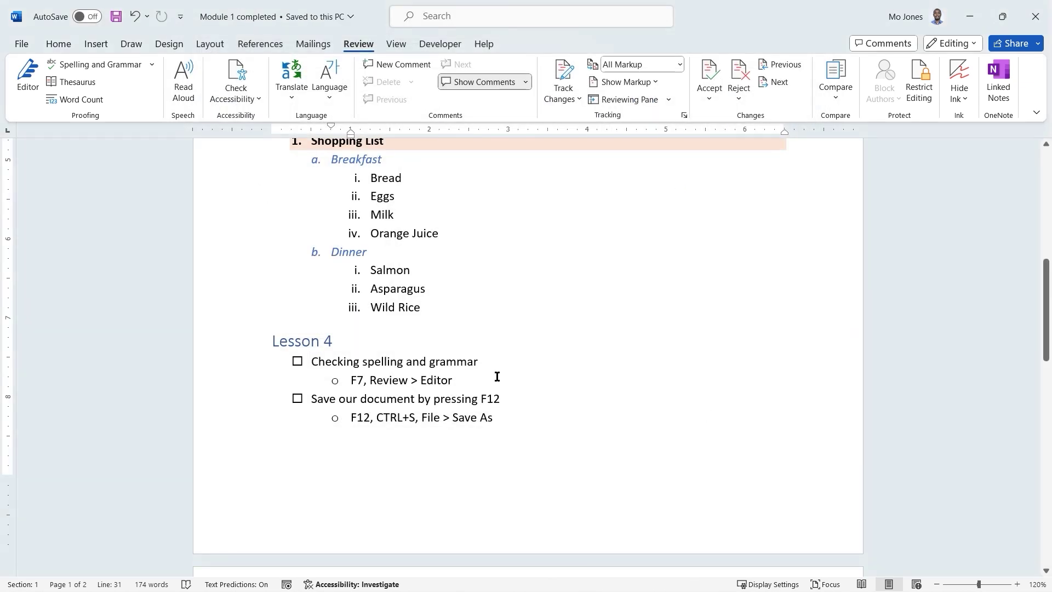
Add the sub-bullet "Change and press CTRL+S to save" at the end of the Lesson 4 list and save the document.
key(Return)
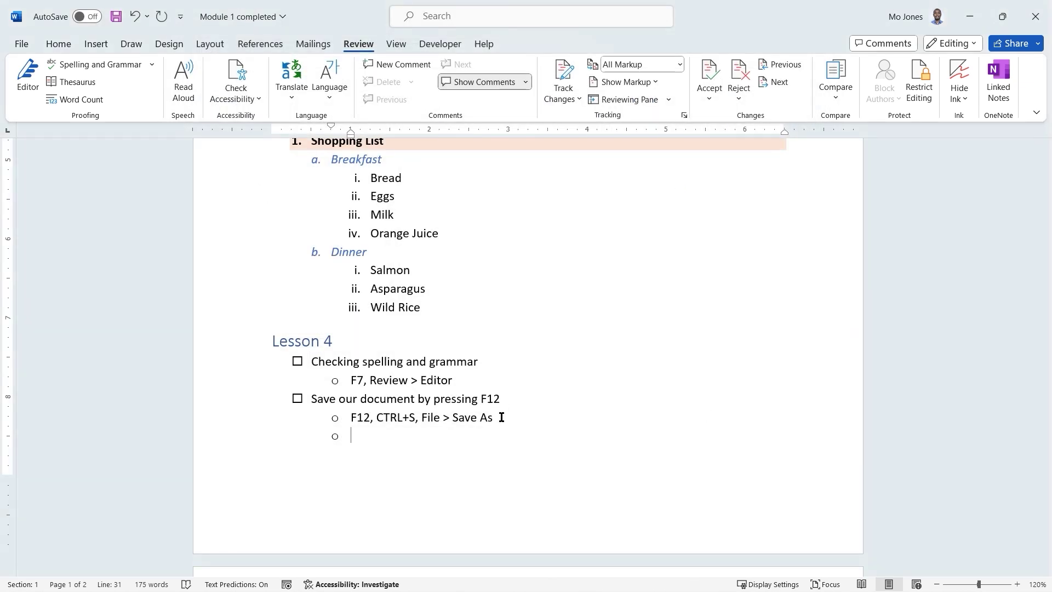
text(Change and press CTRL+)
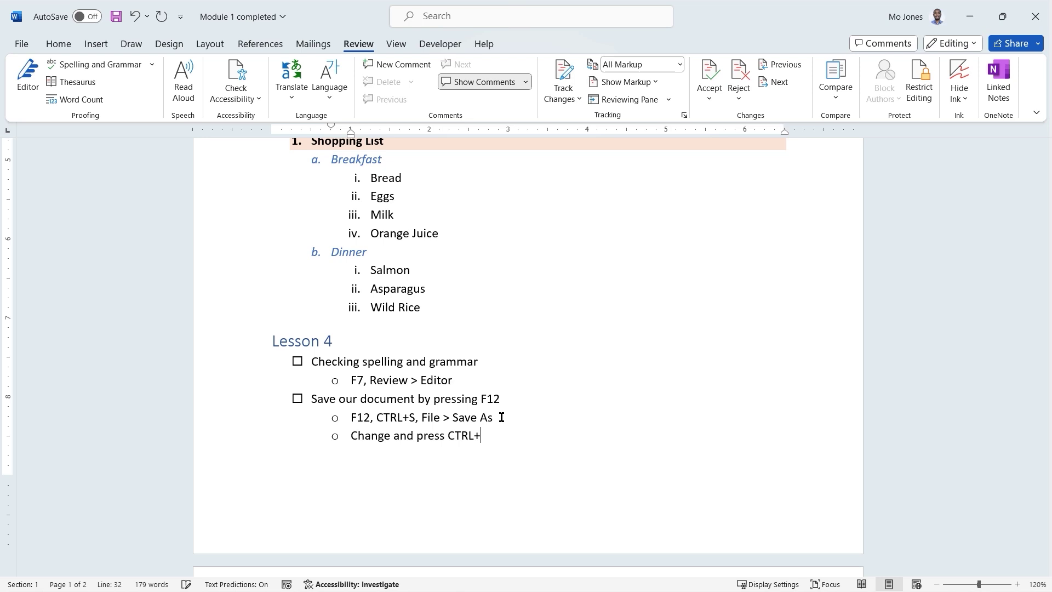
text(S to save)
key(ctrl+s)
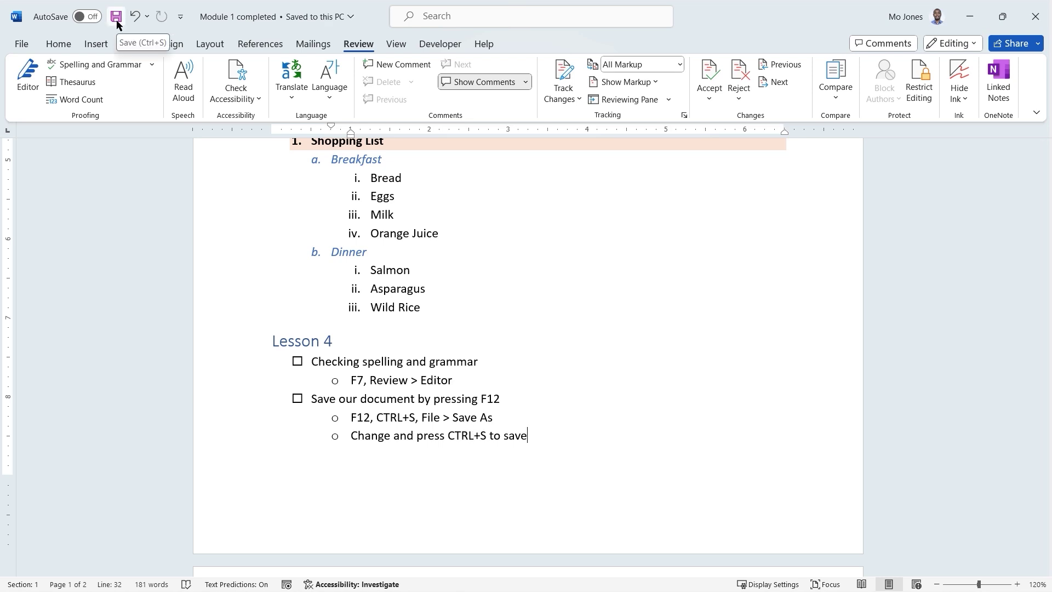
key(ctrl+s)
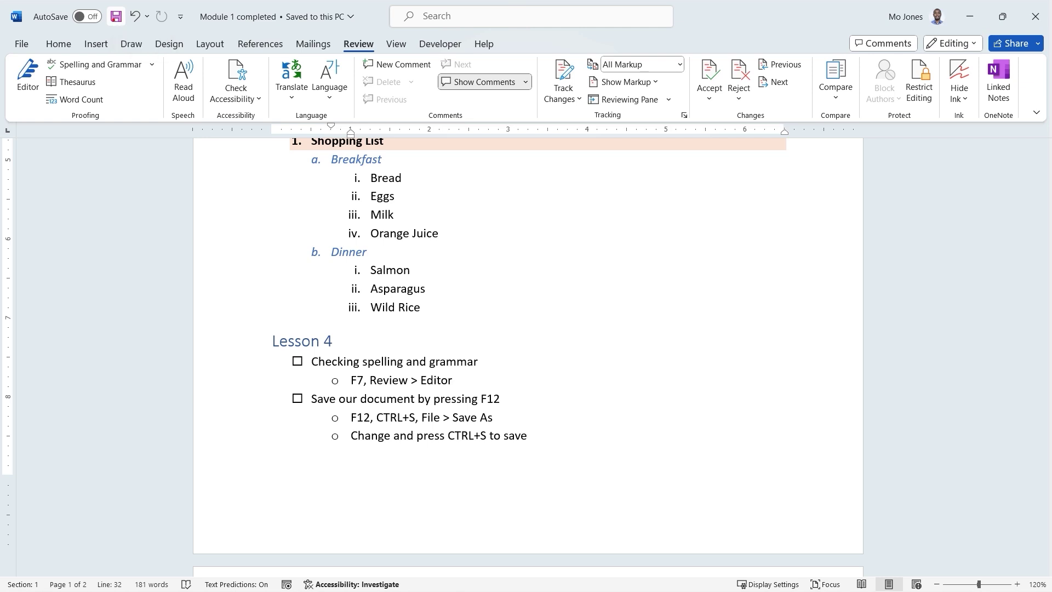
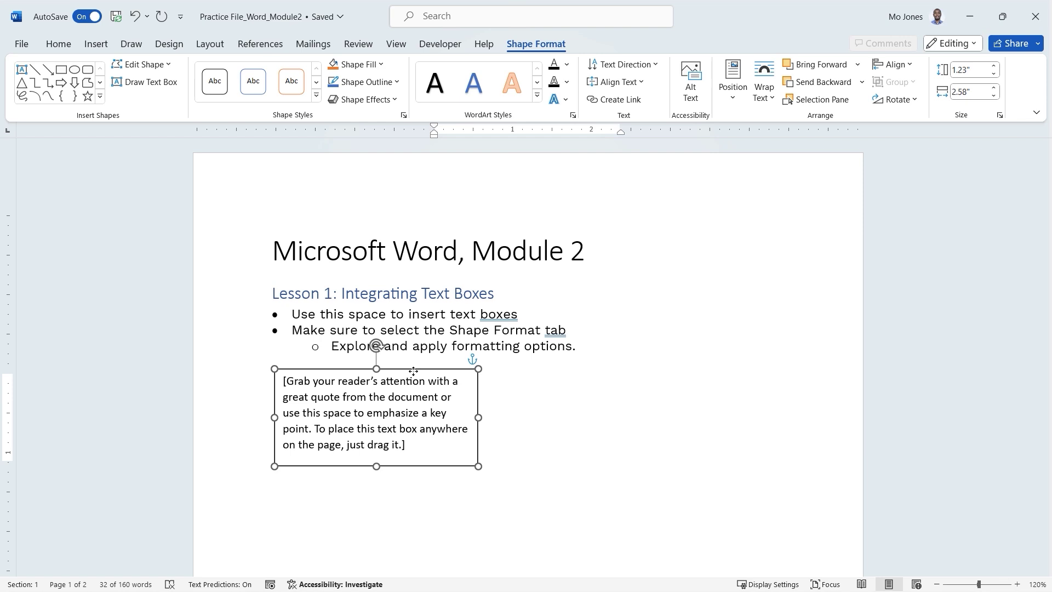
Replace the text box placeholder with two paragraphs: "Look out for the contextual tab." and "Format the text box with the tools provided.".
drag(414, 372, 414, 371)
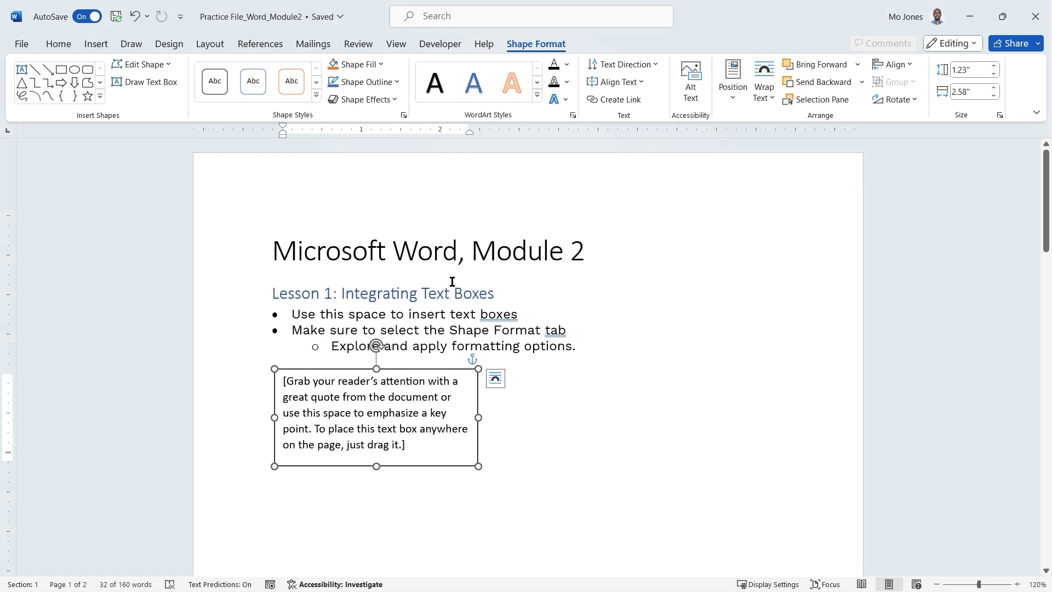
click(344, 386)
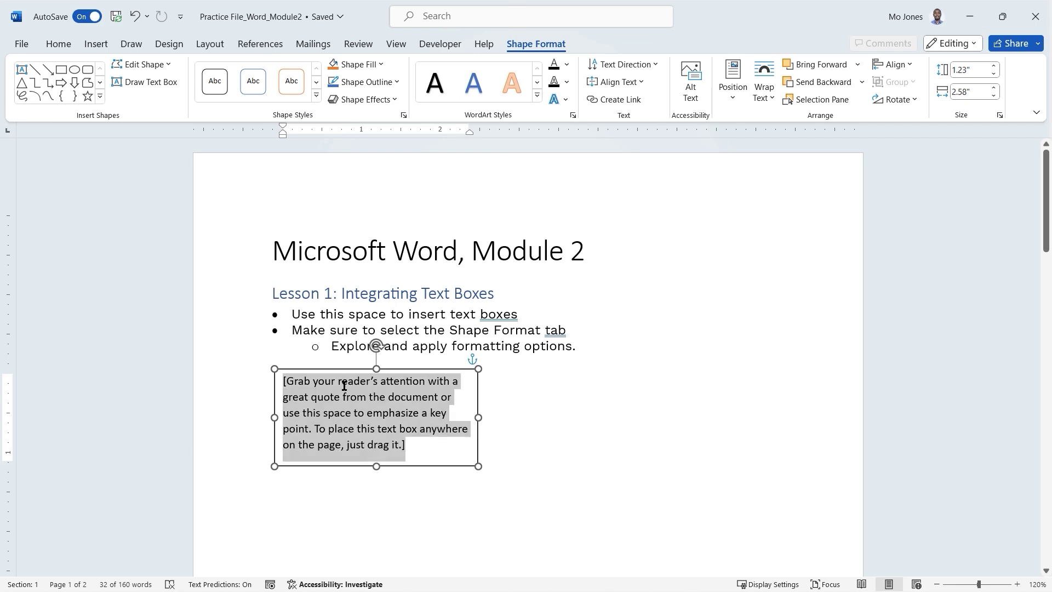
text(Look o)
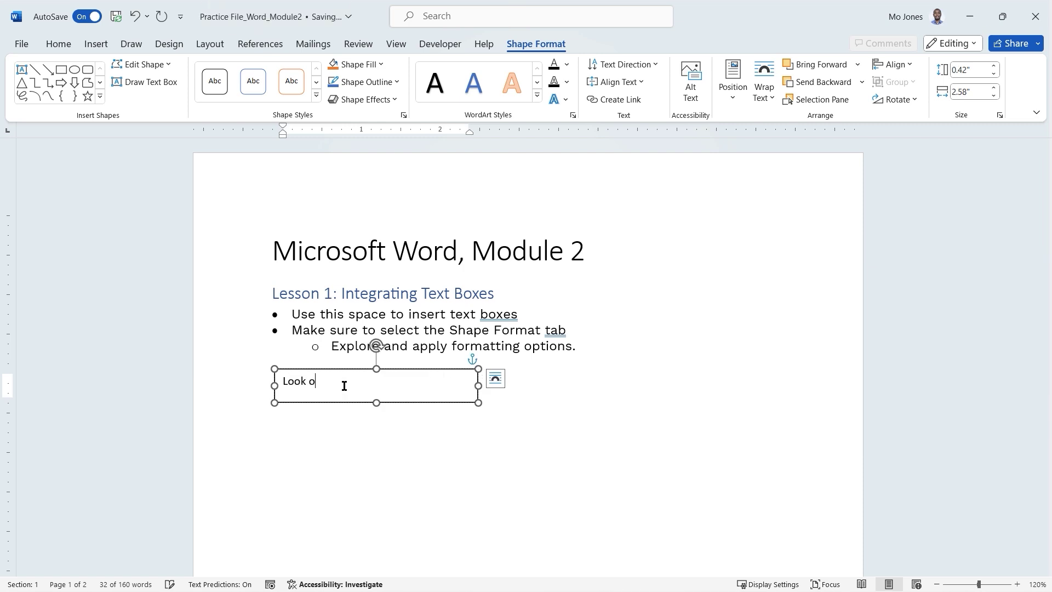
text(ut for the contextual tab)
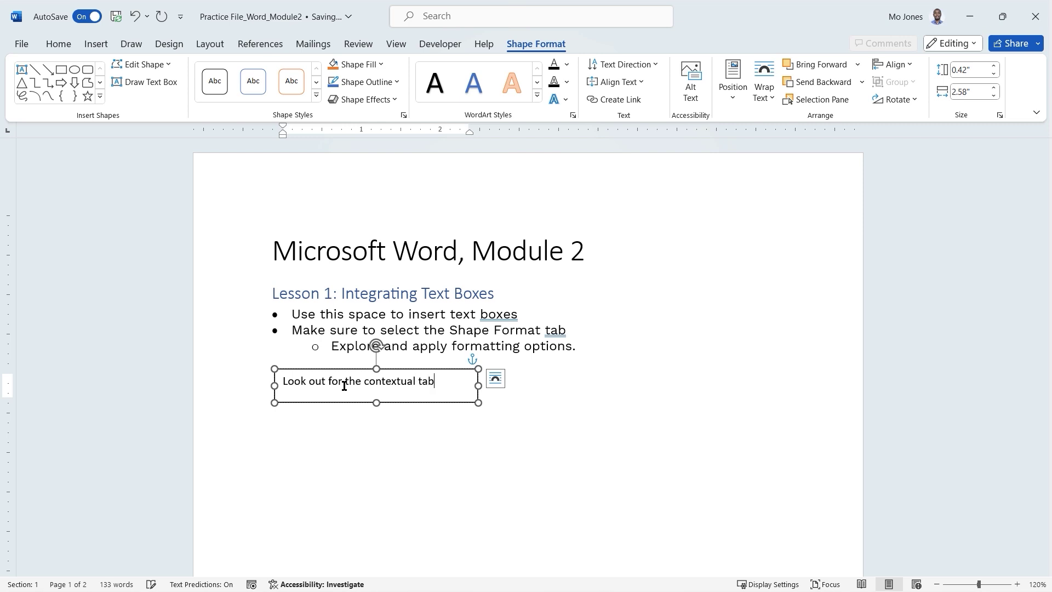
text(.)
key(Return)
text(Fo)
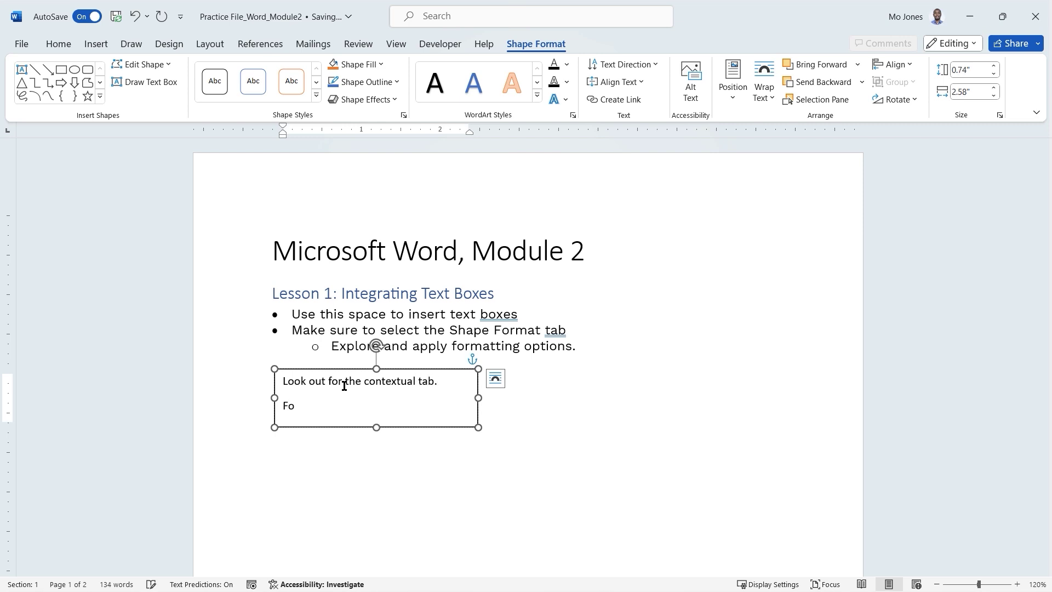
text(rmat the text box with the tools provided.)
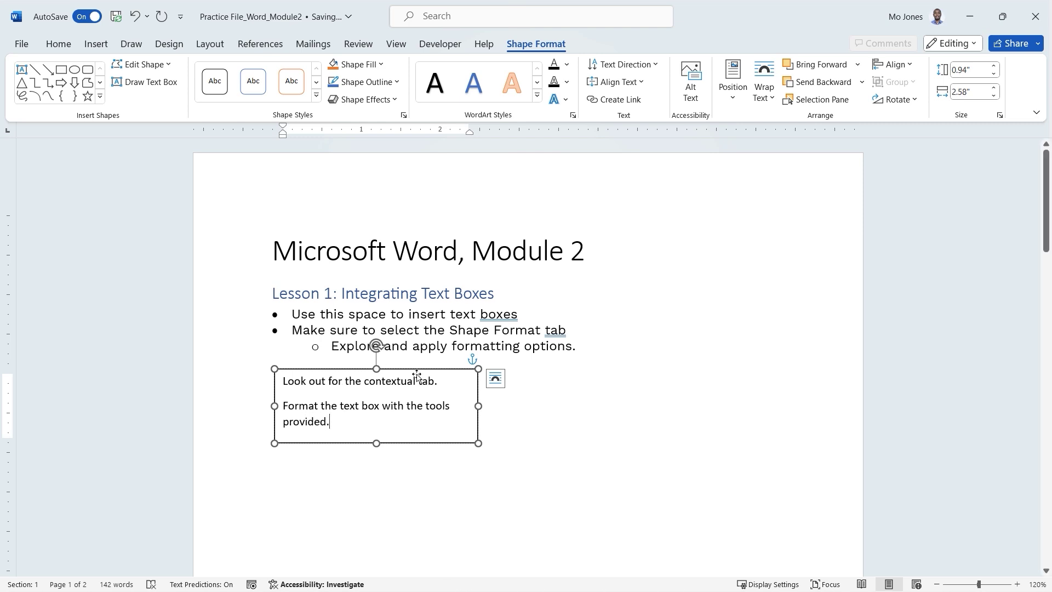
Deselect the text box, reselect it and display its Shape Format tools.
click(450, 370)
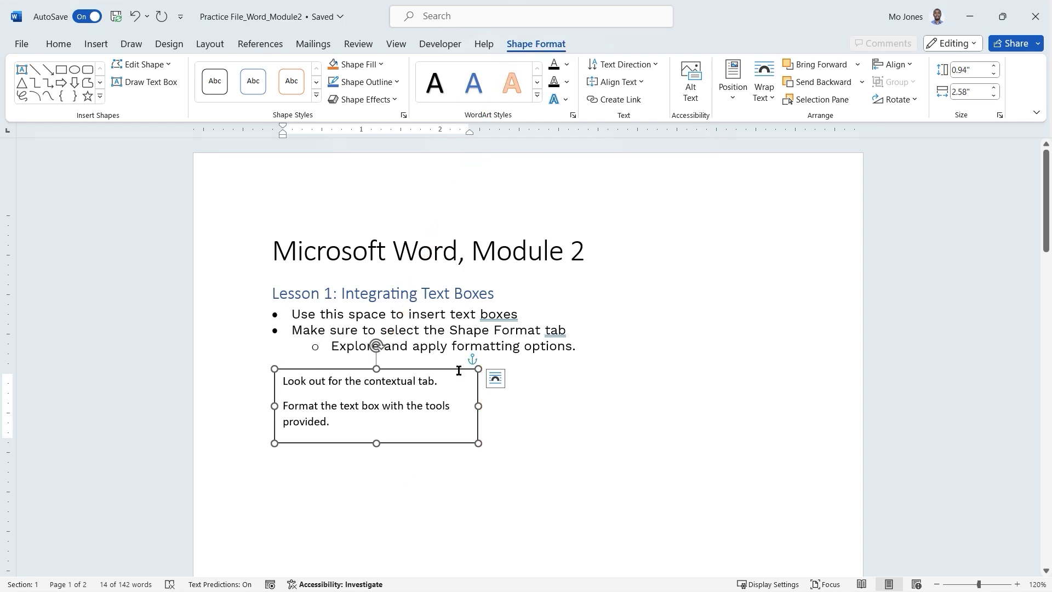
click(426, 330)
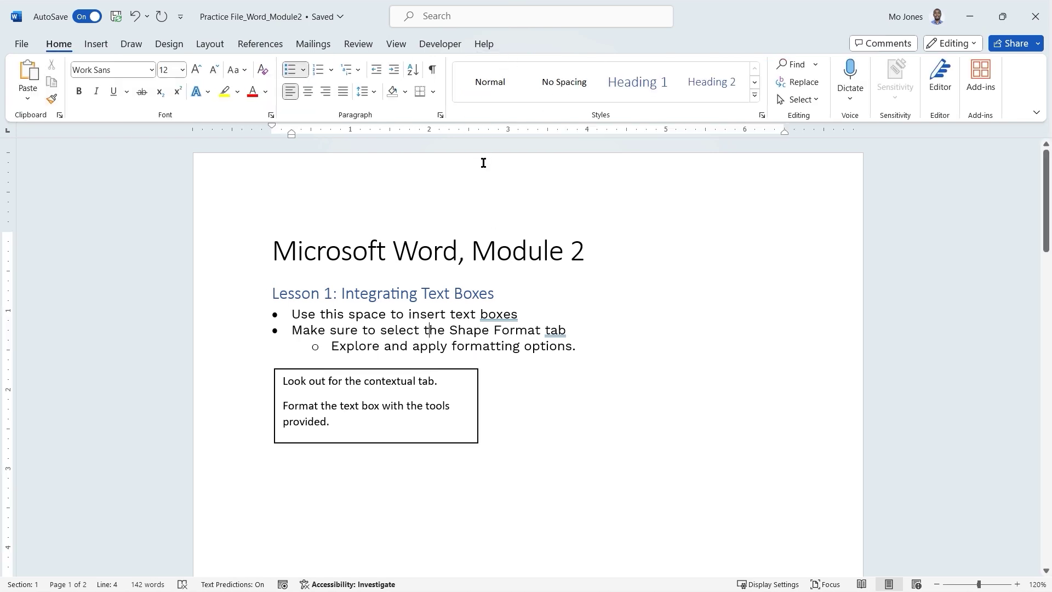
click(395, 371)
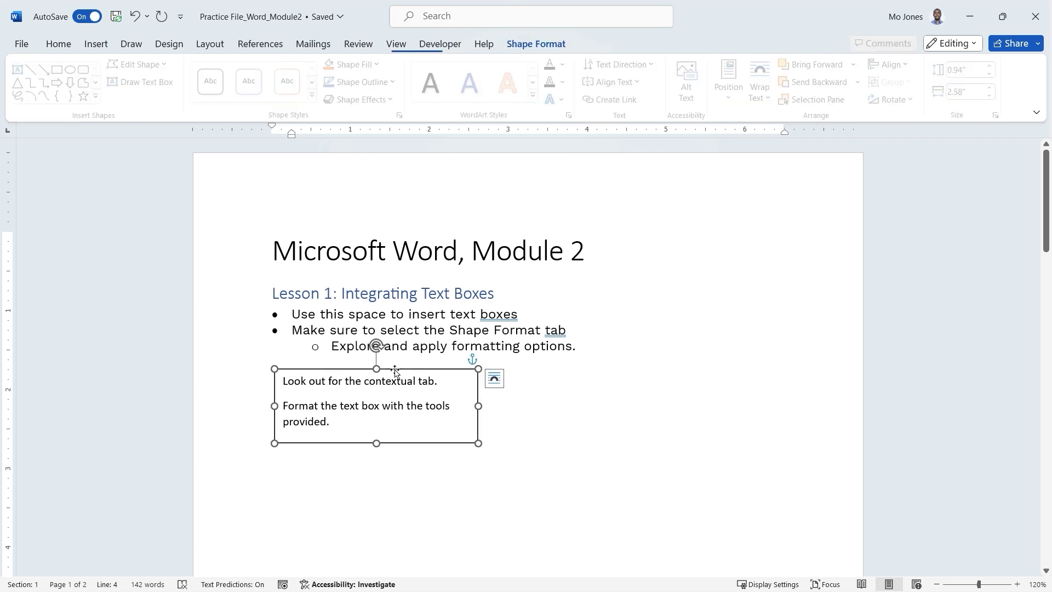
click(525, 45)
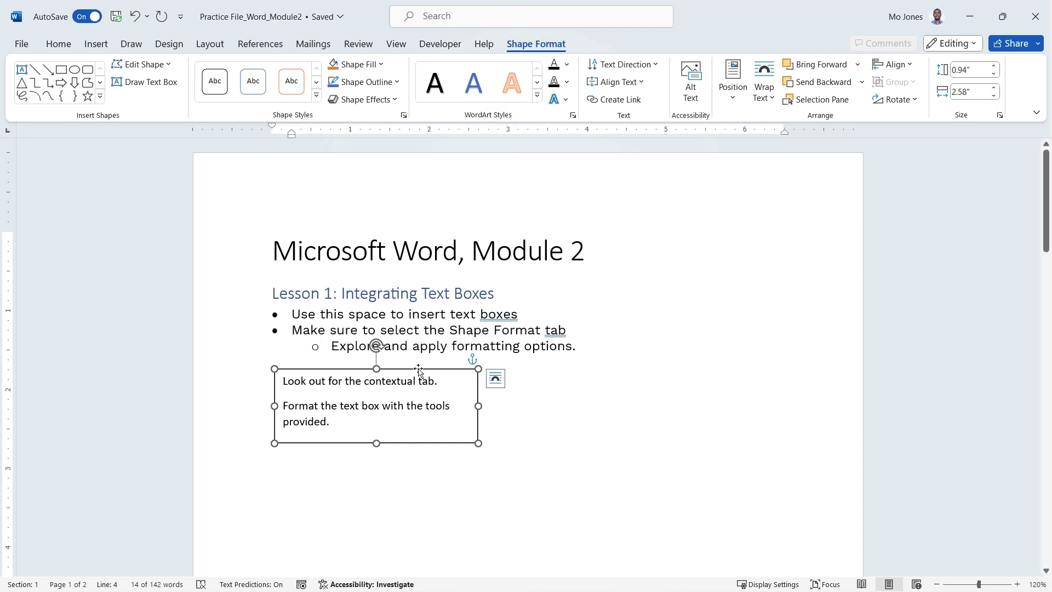
Try the text box's Square wrapping by moving it over the bulleted list and back below the list.
mouse_move(420, 368)
mouse_down()
mouse_move(431, 379)
mouse_move(503, 374)
mouse_move(422, 369)
mouse_move(434, 307)
mouse_move(469, 306)
mouse_move(426, 333)
mouse_move(426, 368)
mouse_up()
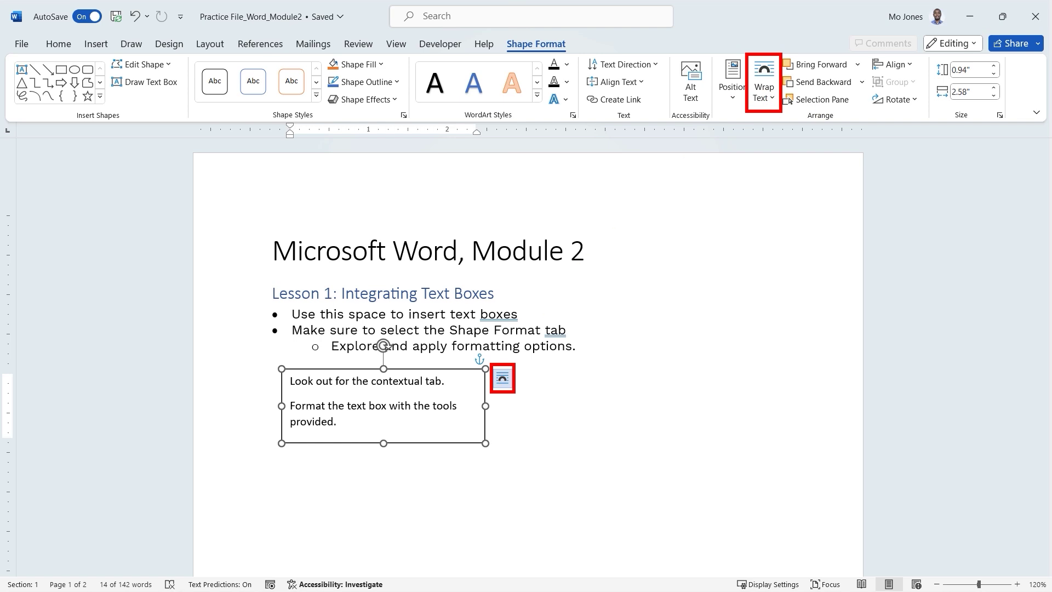
click(502, 379)
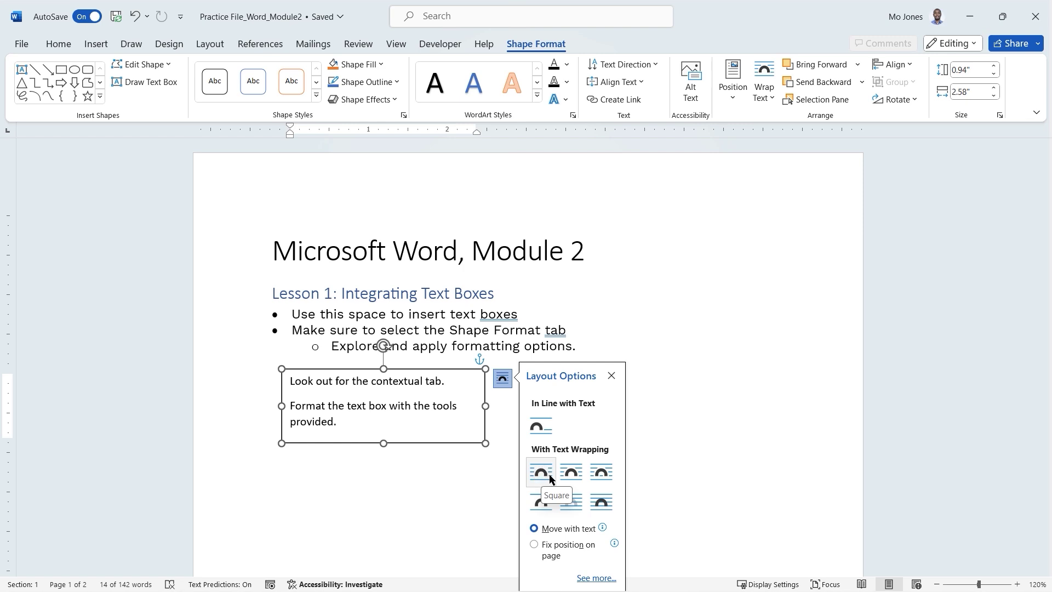
drag(442, 371, 526, 308)
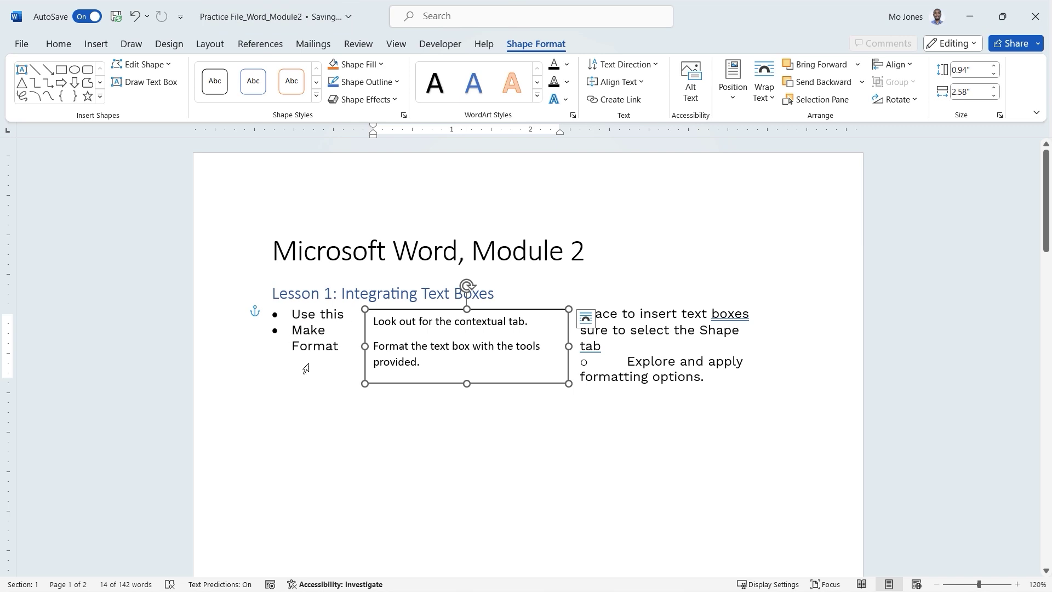
drag(519, 309, 438, 373)
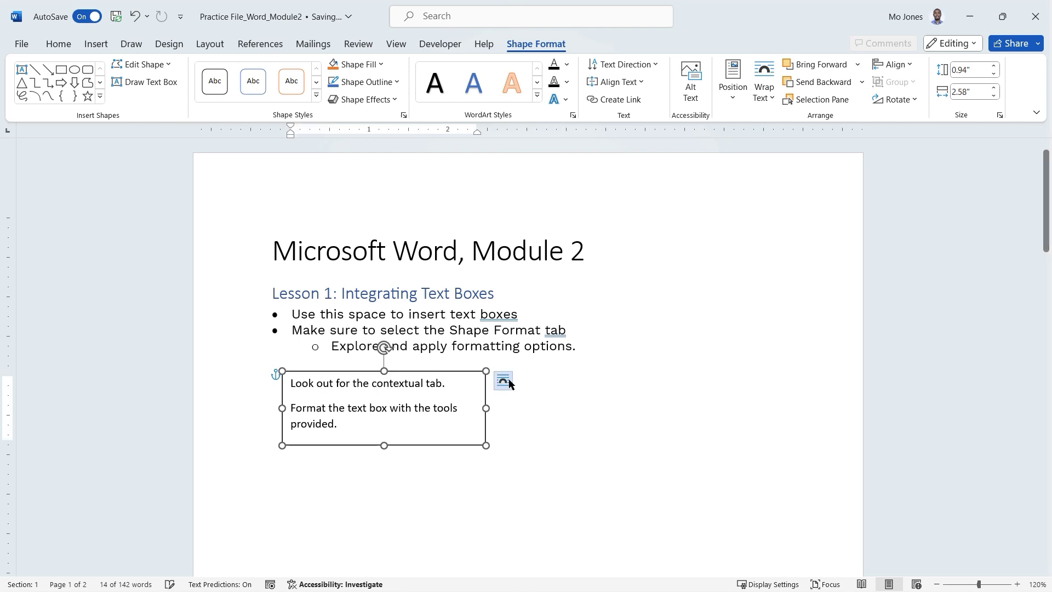
Set the text box's wrapping to Top and Bottom and deselect it.
click(503, 382)
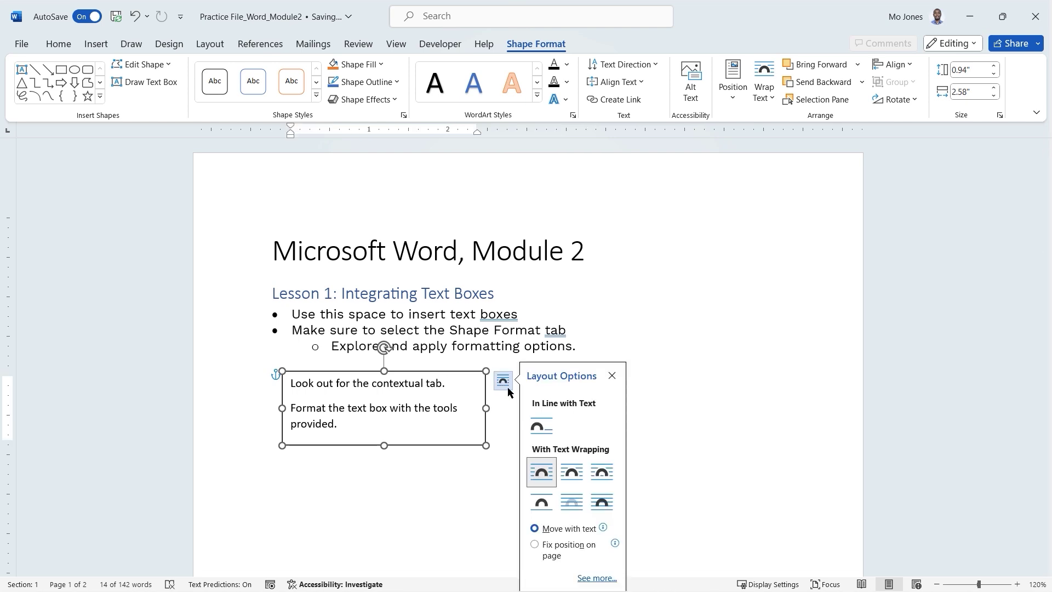
click(543, 509)
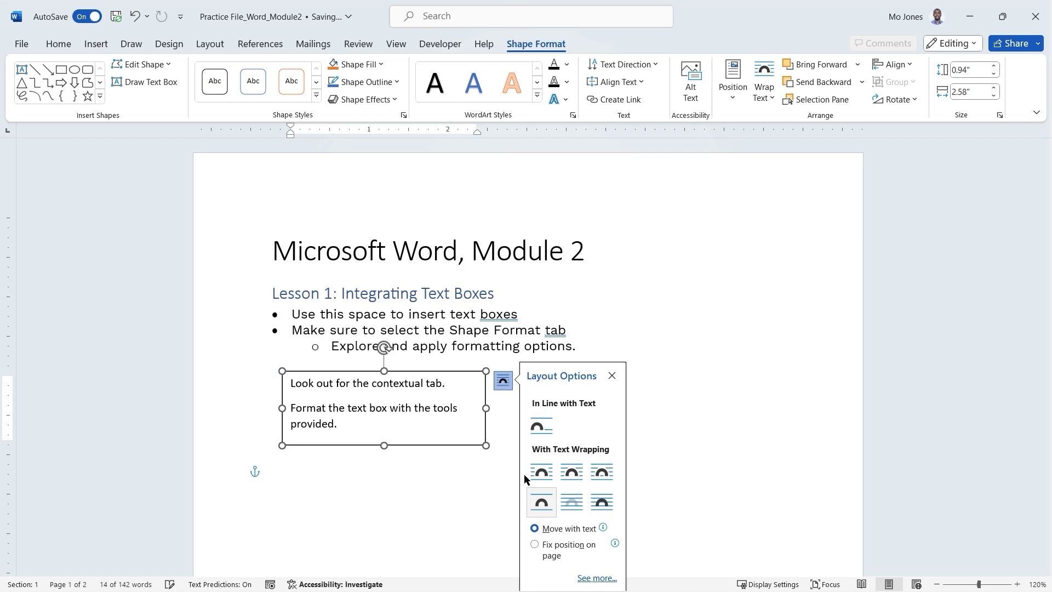
click(595, 320)
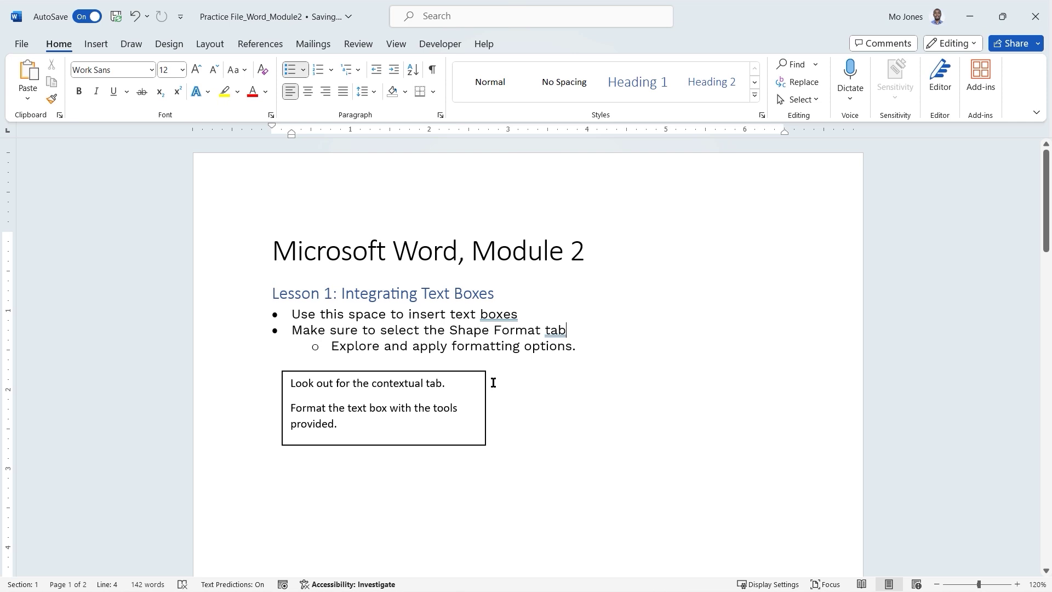
Try In Line with Text wrapping on the text box and move it into the second bullet's line.
mouse_move(438, 373)
mouse_down()
mouse_move(450, 341)
mouse_move(442, 323)
mouse_move(441, 366)
mouse_move(445, 334)
mouse_move(441, 362)
mouse_move(431, 362)
mouse_up()
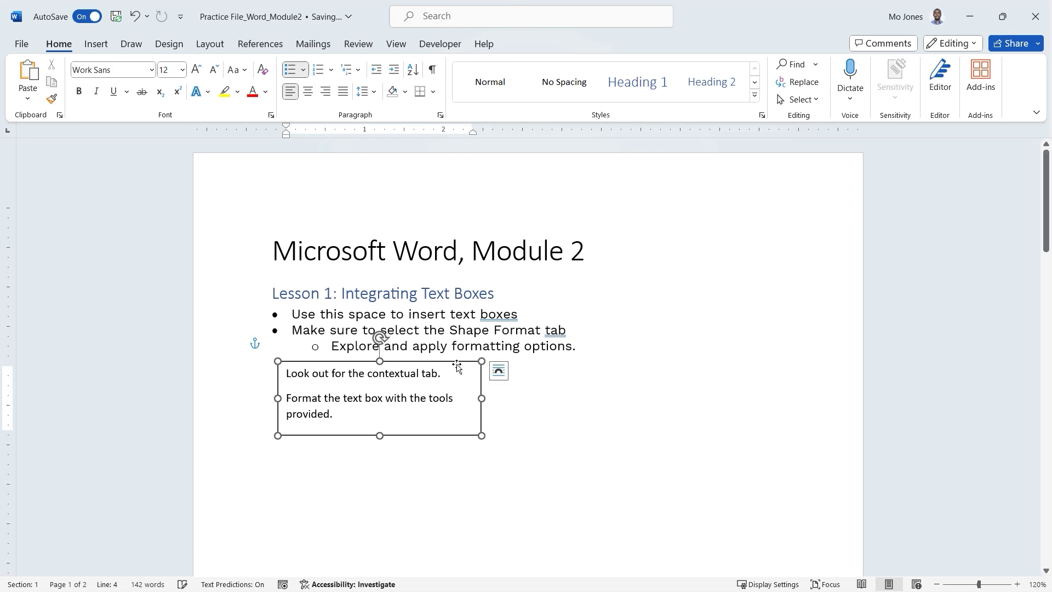
click(499, 371)
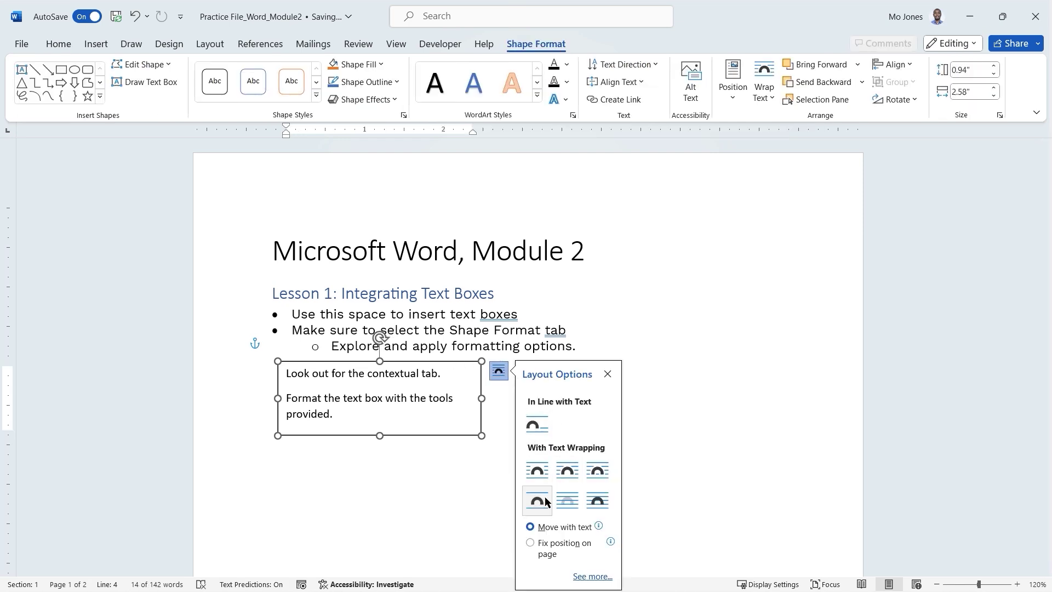
click(545, 502)
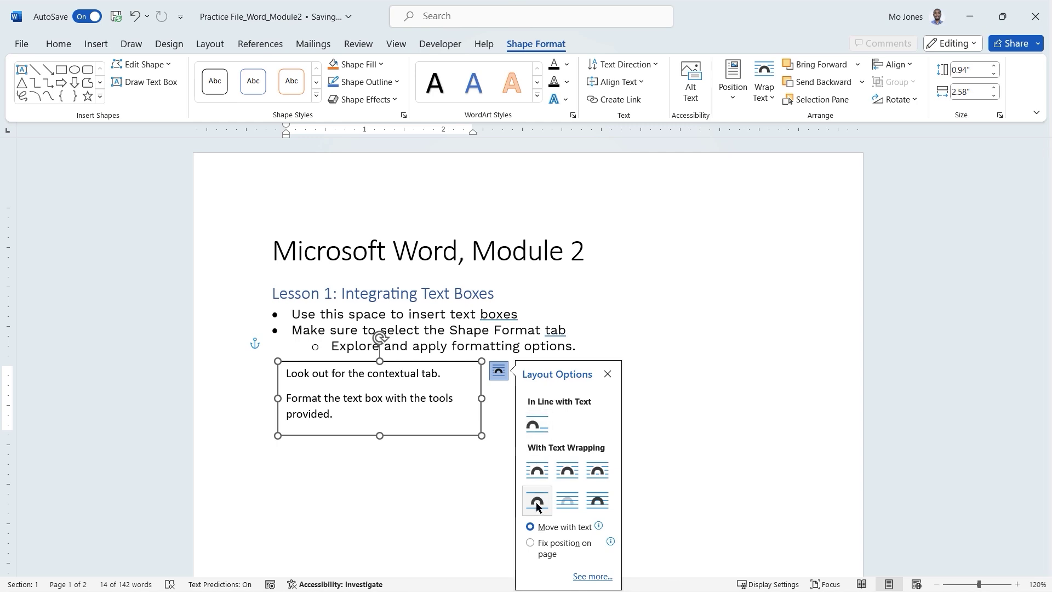
click(539, 424)
click(481, 469)
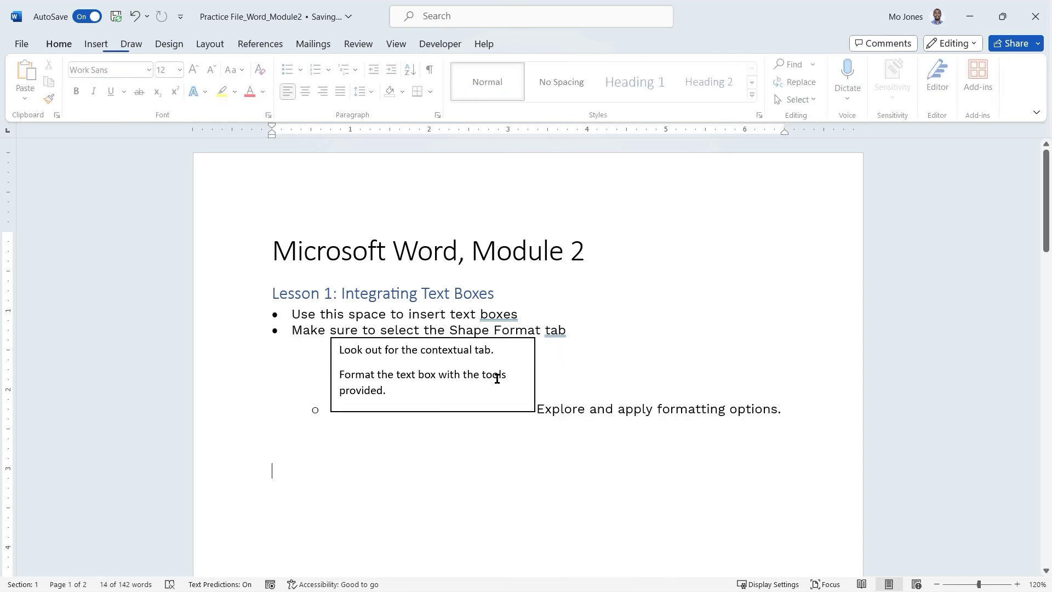
drag(499, 373, 450, 336)
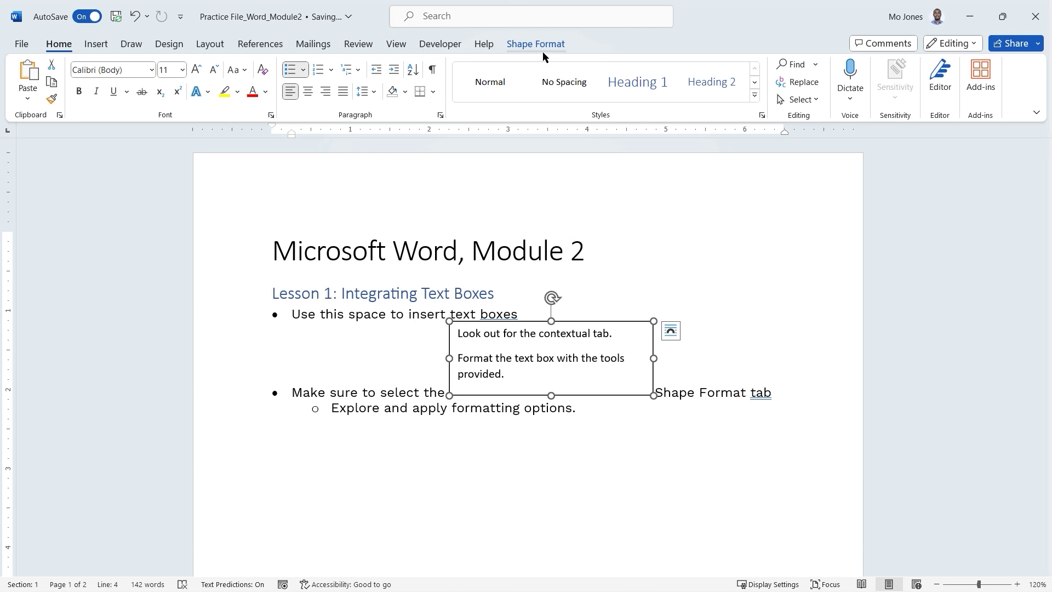
Try Square wrapping, set the text box to Top and Bottom instead, and move it below the bulleted list.
click(670, 332)
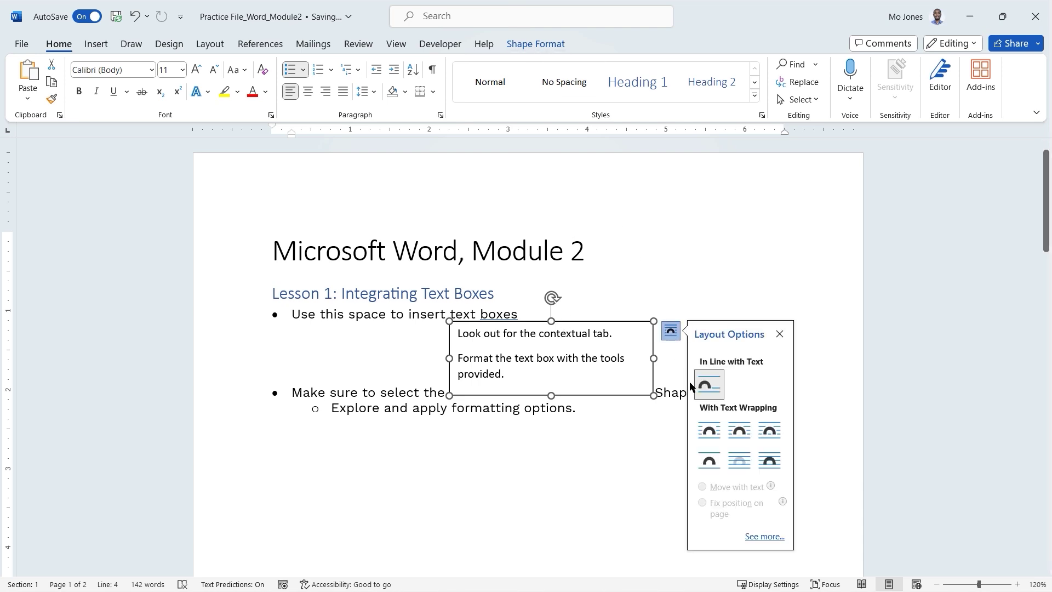
click(708, 432)
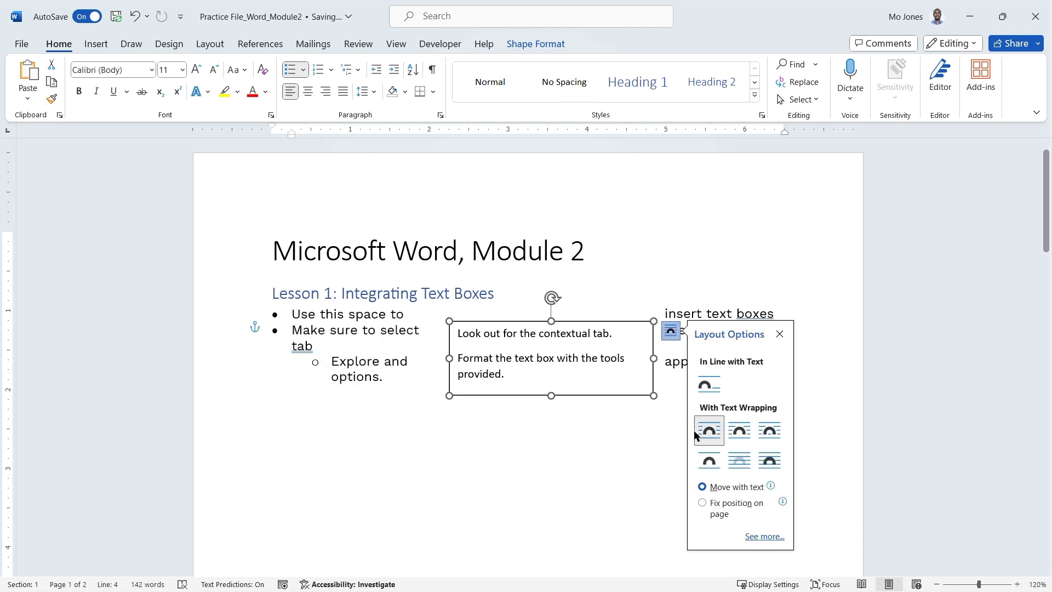
click(709, 460)
drag(609, 321, 443, 365)
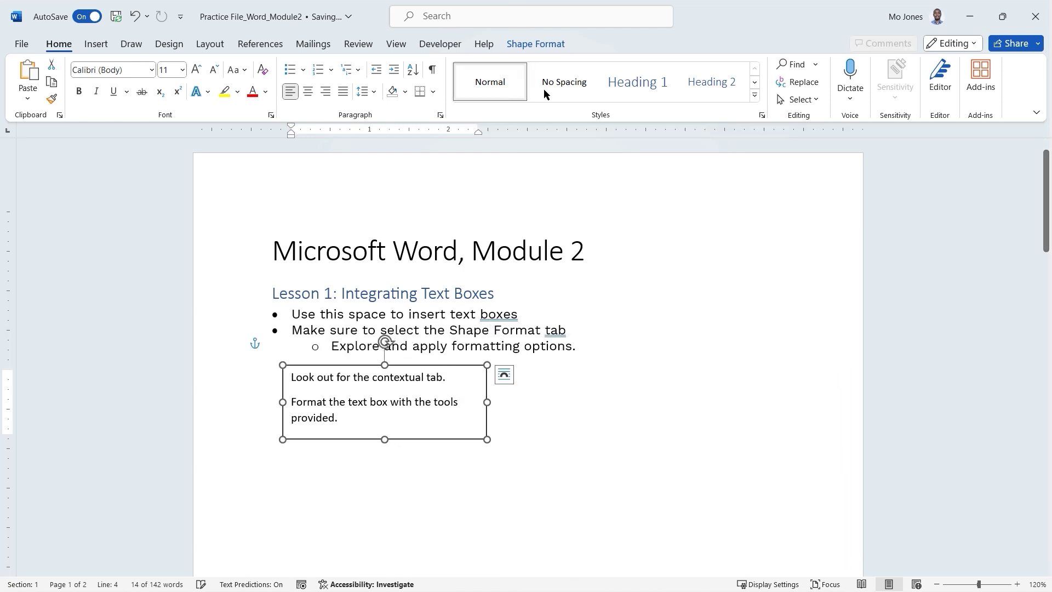
Display the text box's Shape Format tools and move the box to the right, partly clear of the shape style gallery.
click(532, 47)
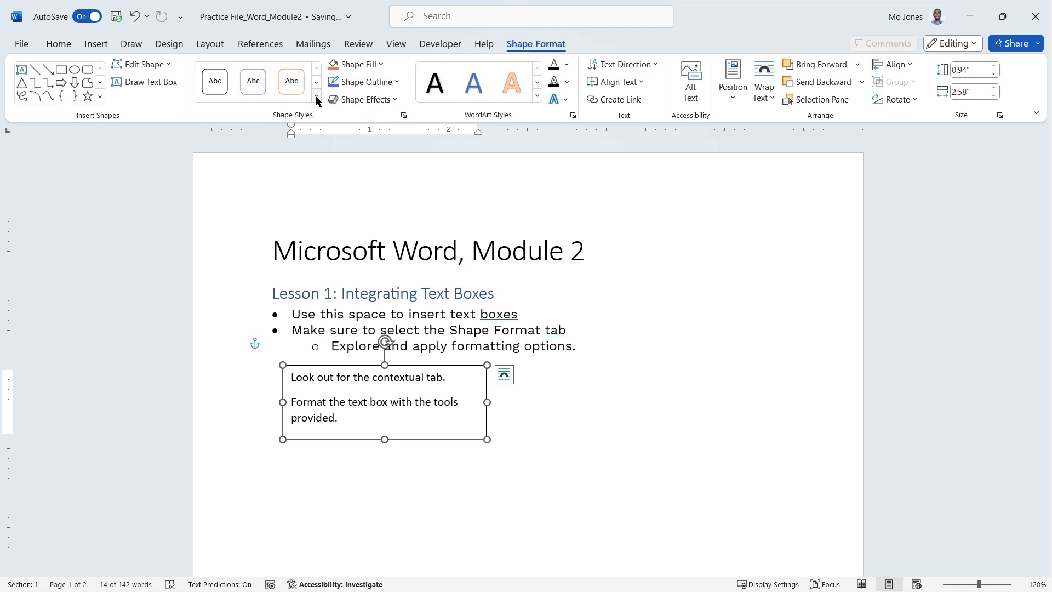
click(317, 97)
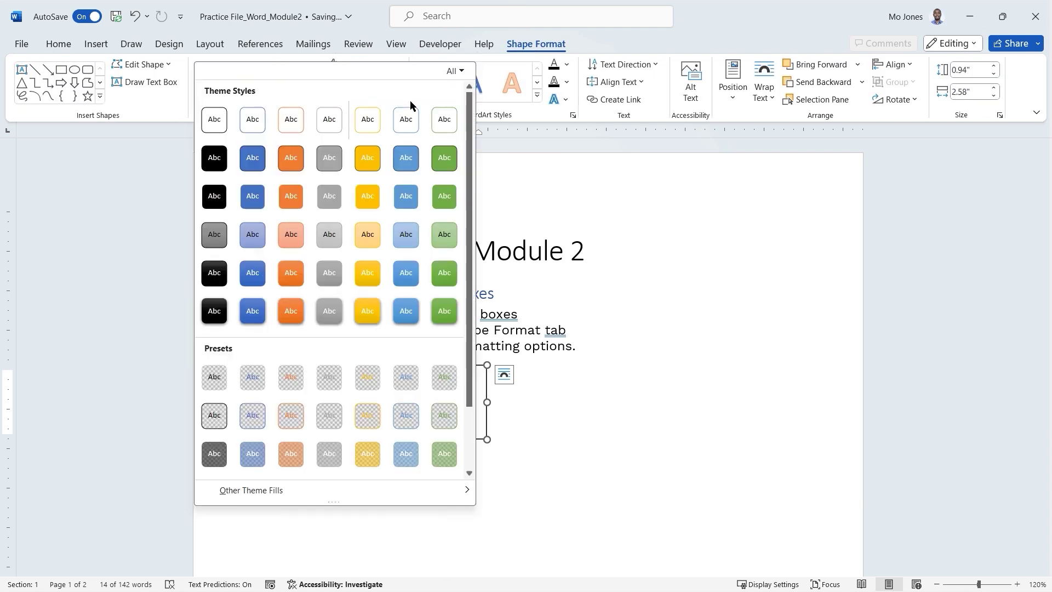
key(Escape)
drag(461, 369, 654, 365)
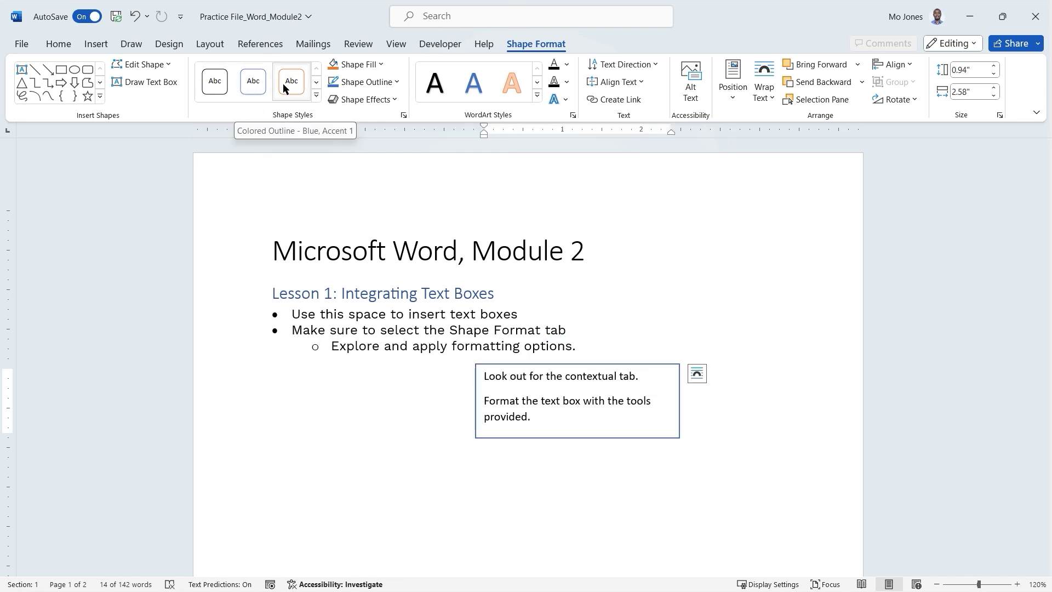
Preview the Theme Styles and Presets of the shape style gallery on the text box without applying one.
click(317, 83)
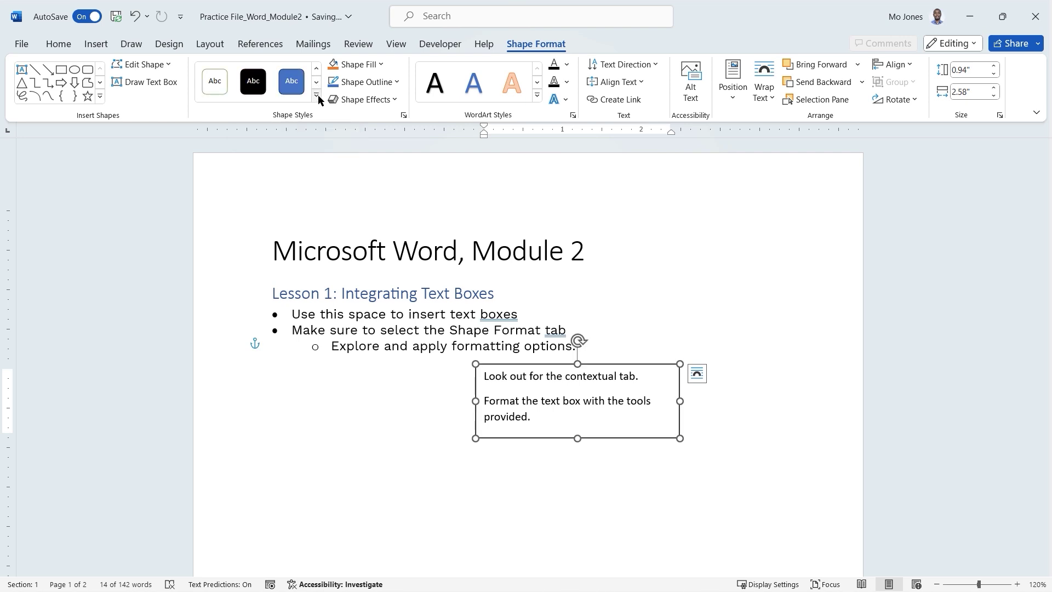
click(316, 96)
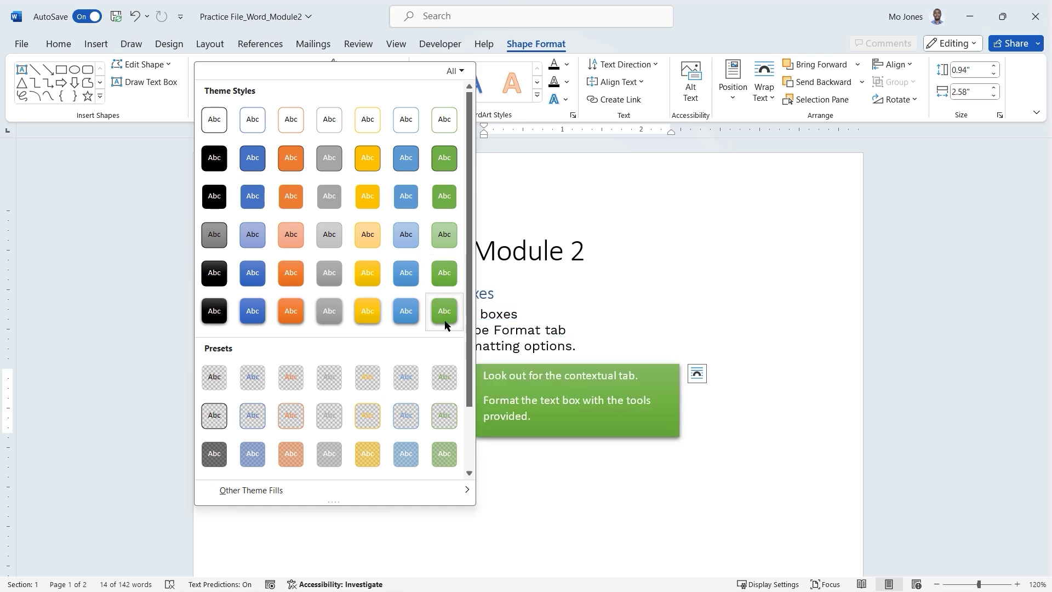
drag(467, 314, 469, 380)
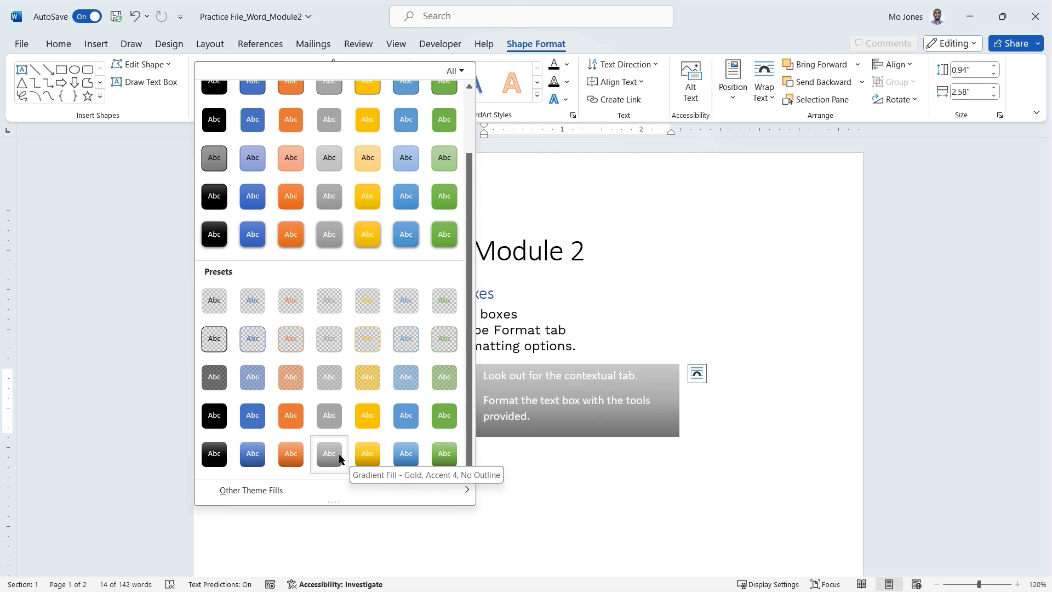
click(482, 403)
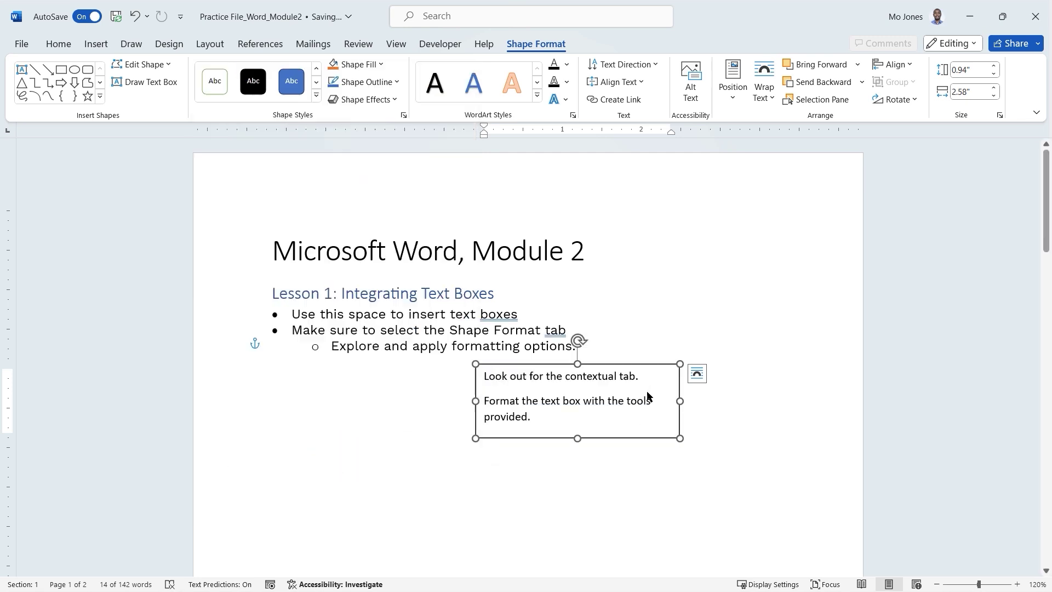
Widen the text box leftward to about 5.05" and align its left edge with the page's left margin.
drag(472, 402, 282, 400)
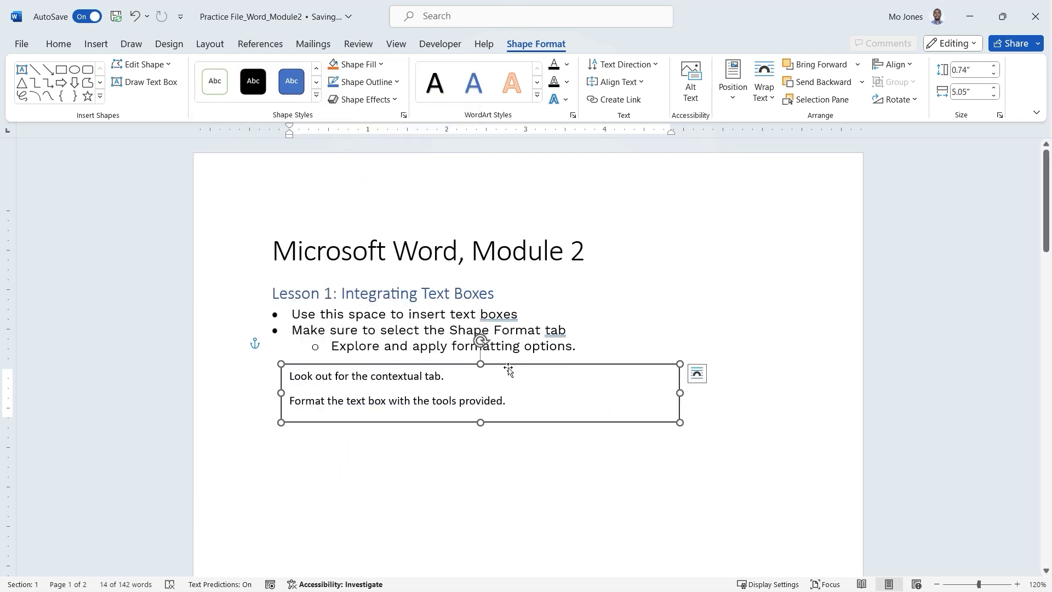
drag(512, 364, 504, 364)
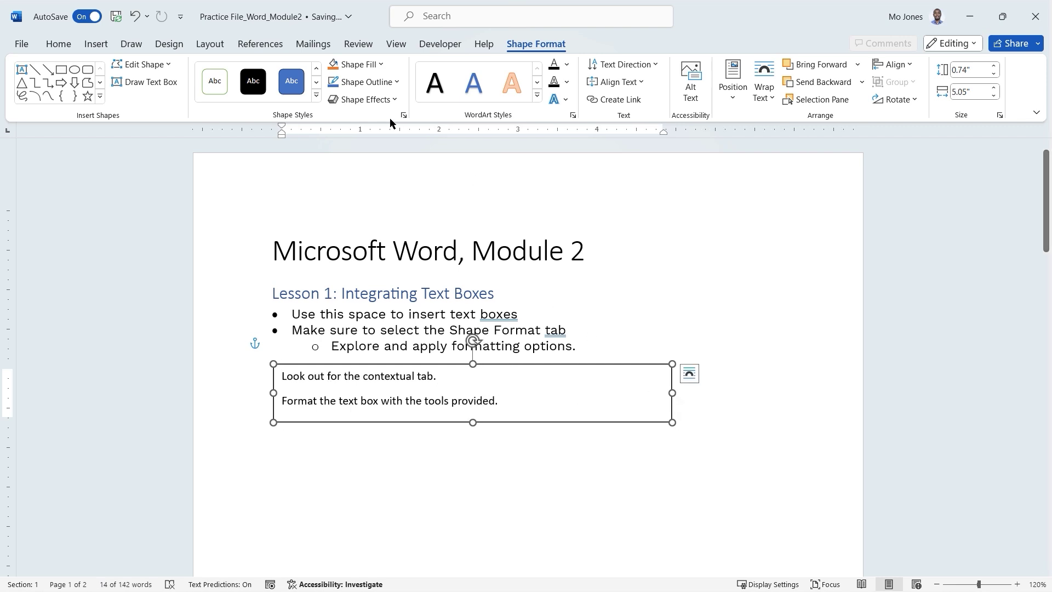
Apply the solid blue shape style and the first Preset shape effect to the text box, and deselect it.
click(293, 85)
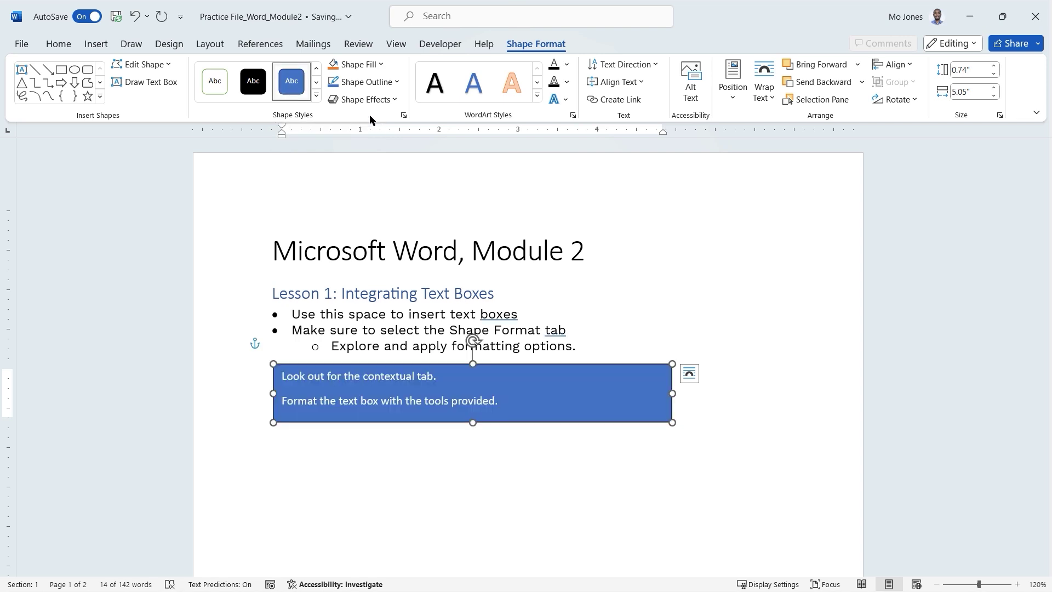
click(393, 100)
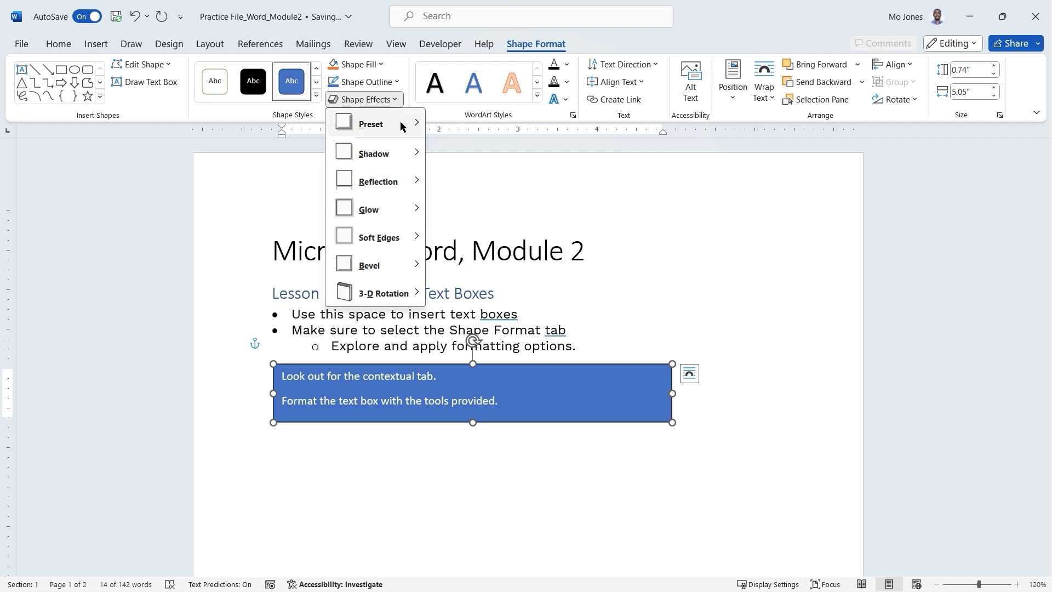
mouse_move(406, 123)
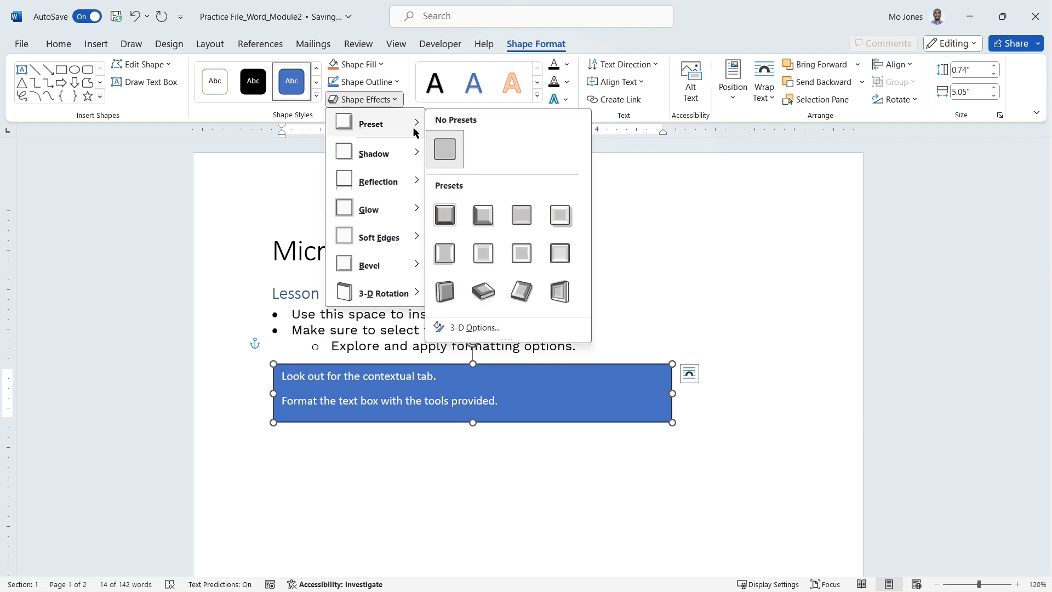
click(451, 220)
click(371, 330)
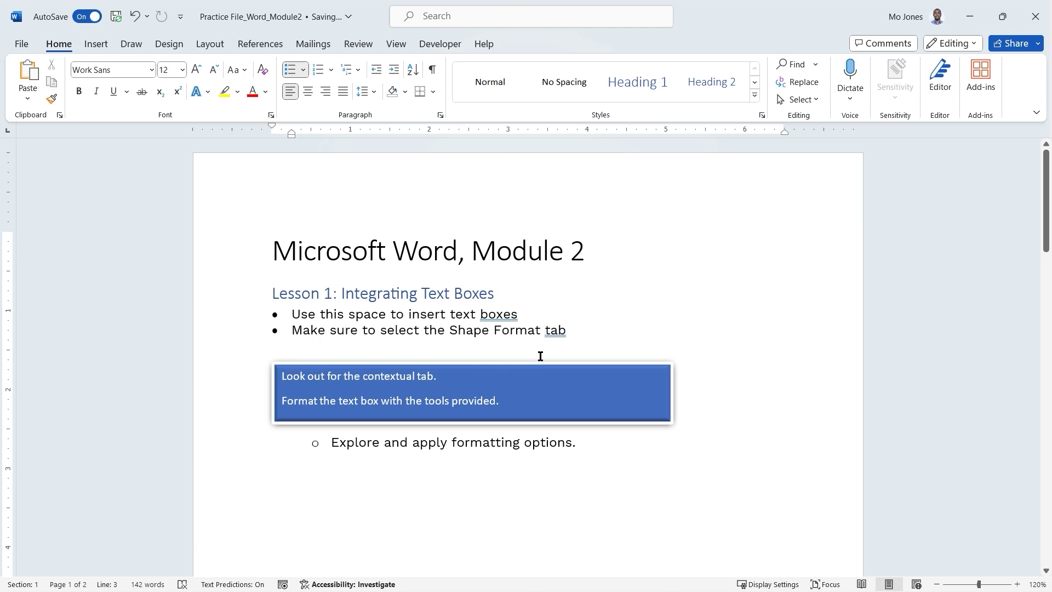
Reselect the text box and look through its Shape Outline options and Shadow effects without applying any.
click(442, 369)
click(398, 83)
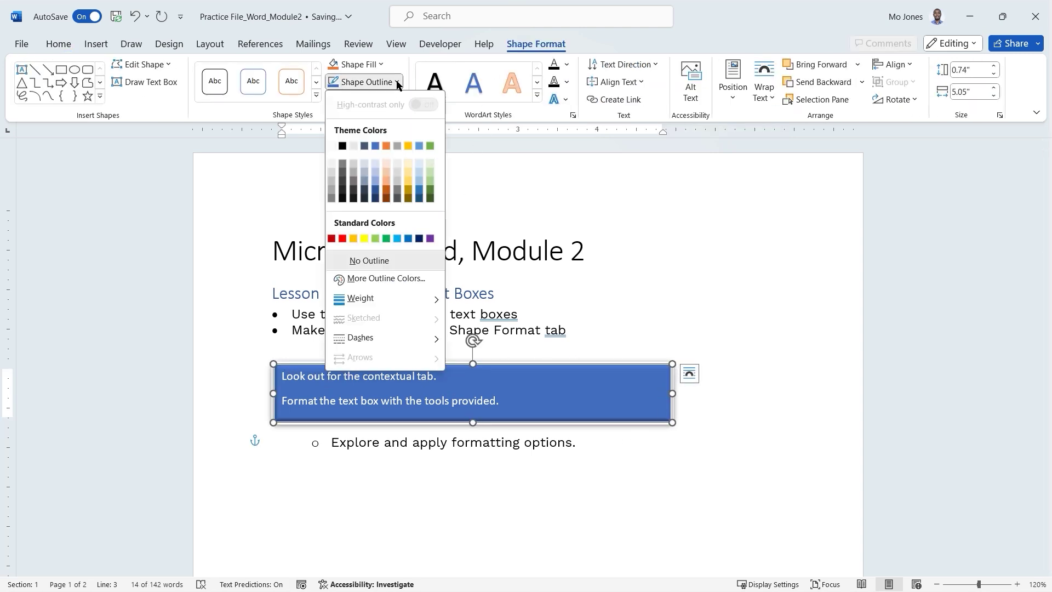
click(413, 61)
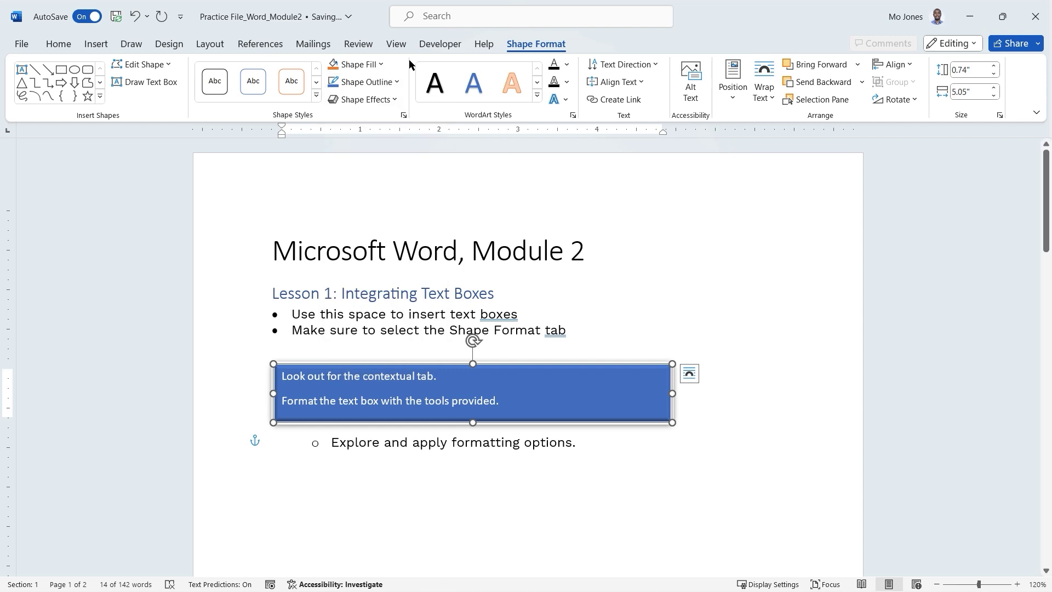
click(395, 103)
mouse_move(394, 157)
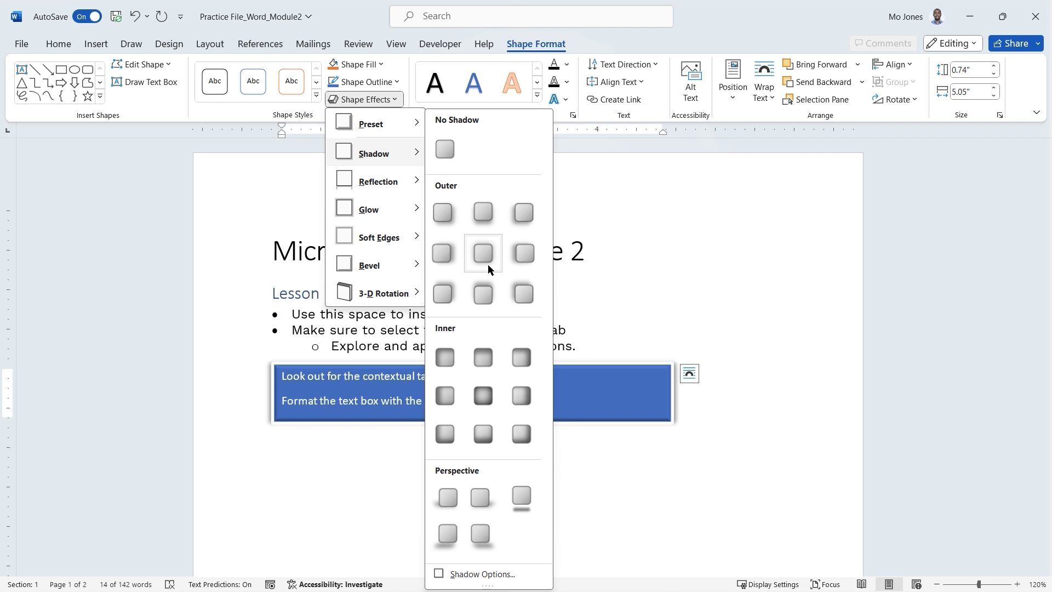
click(633, 42)
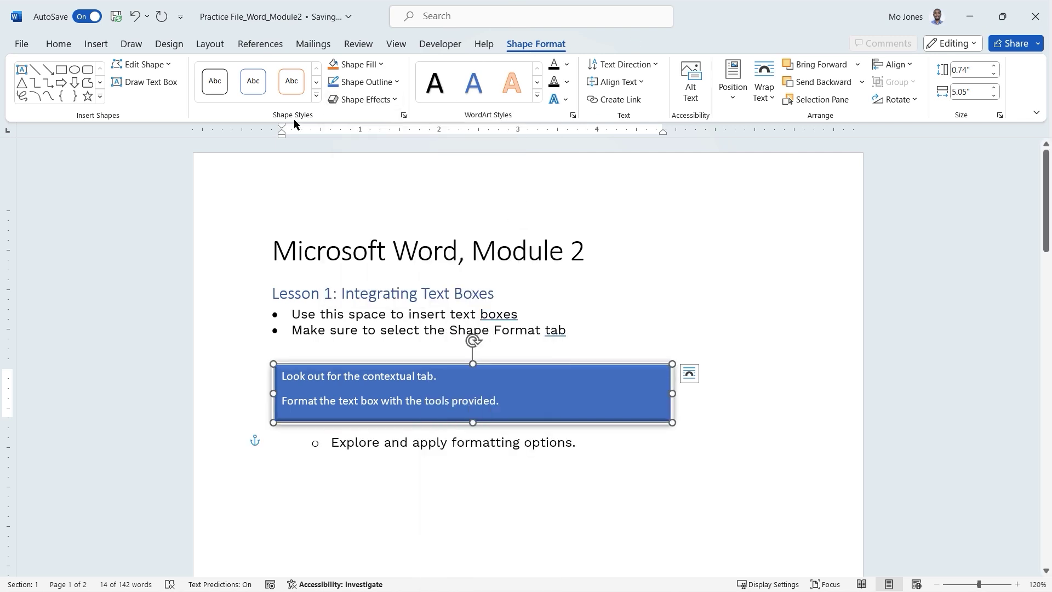
Browse the text box's shape effects, apply the second bevel in the third row, and deselect the box.
click(392, 101)
mouse_move(406, 128)
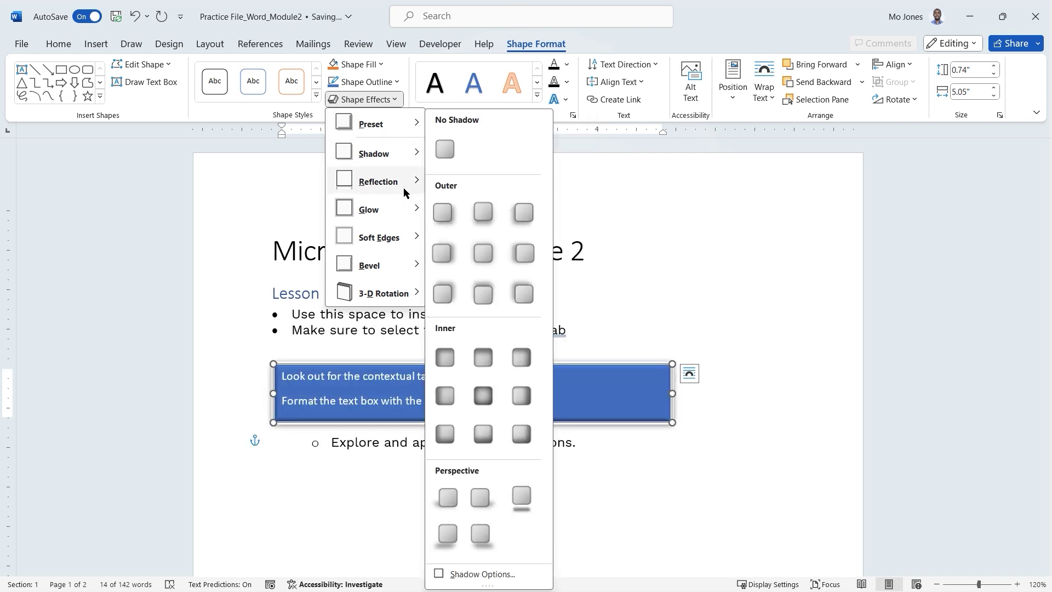
mouse_move(406, 189)
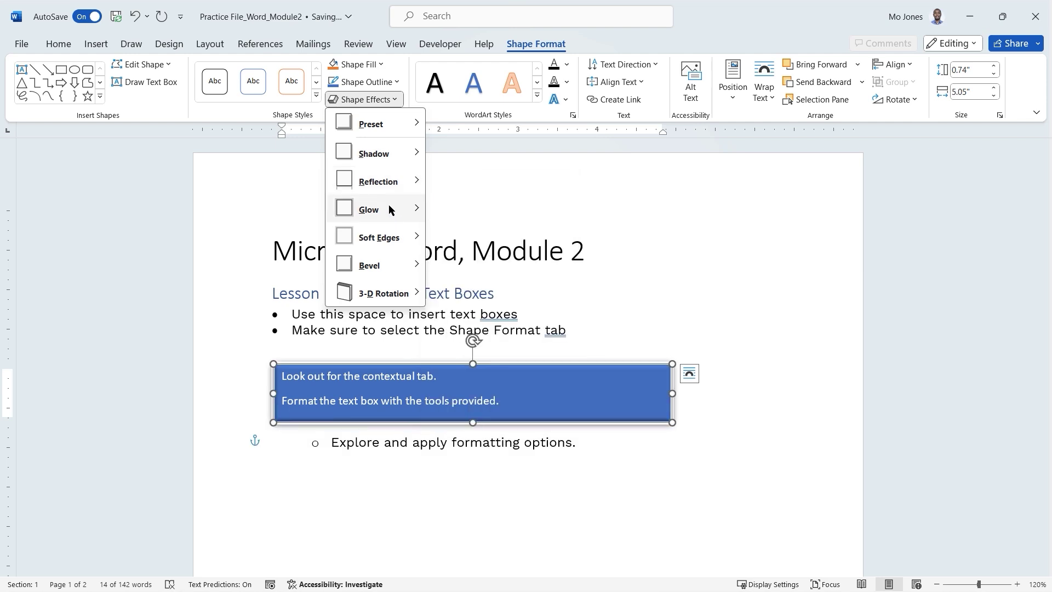
mouse_move(389, 210)
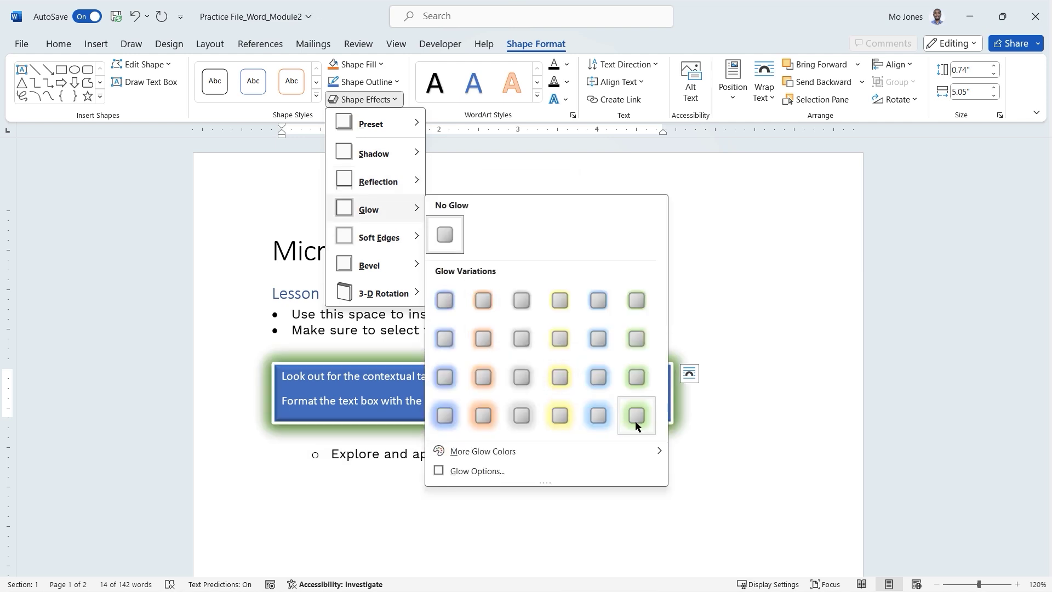
mouse_move(406, 245)
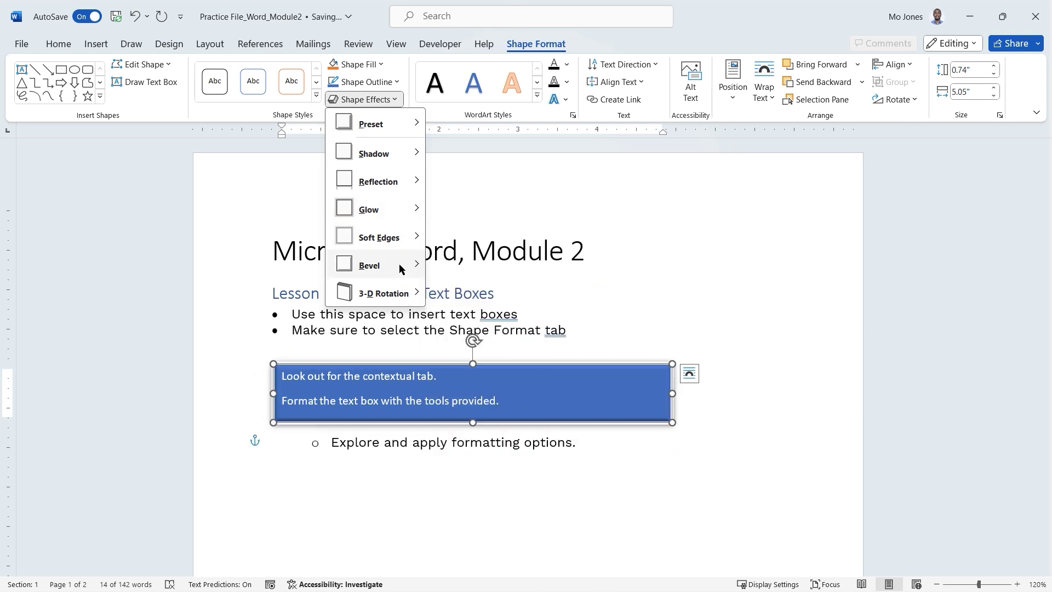
mouse_move(401, 269)
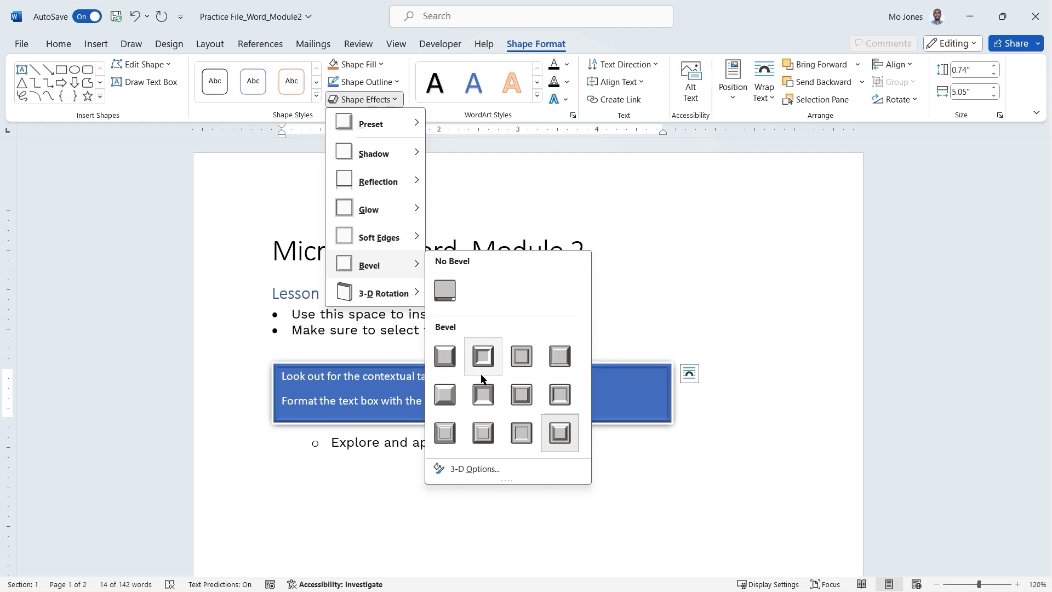
click(484, 433)
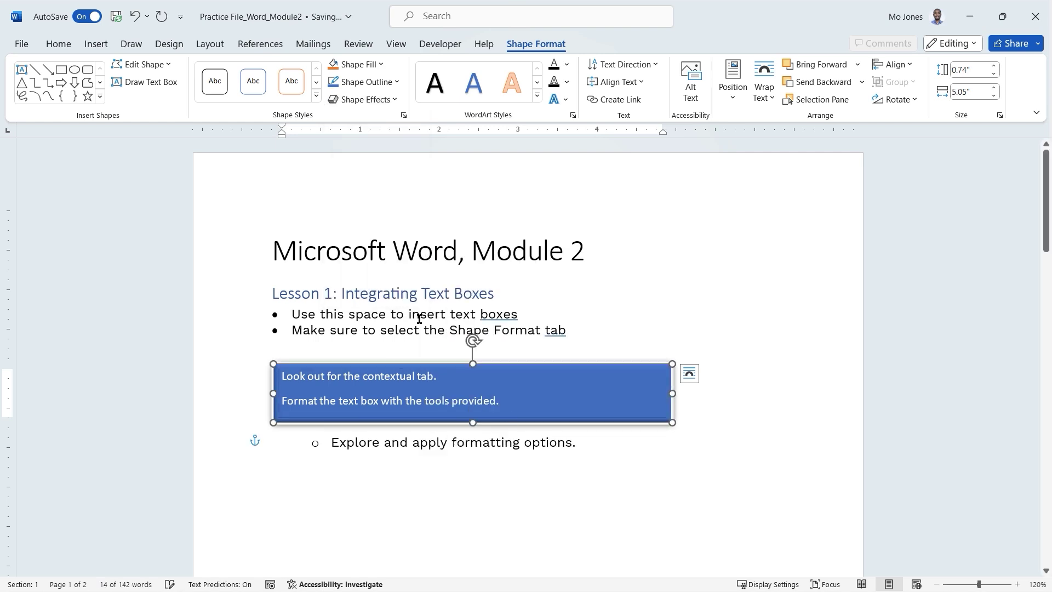
click(400, 314)
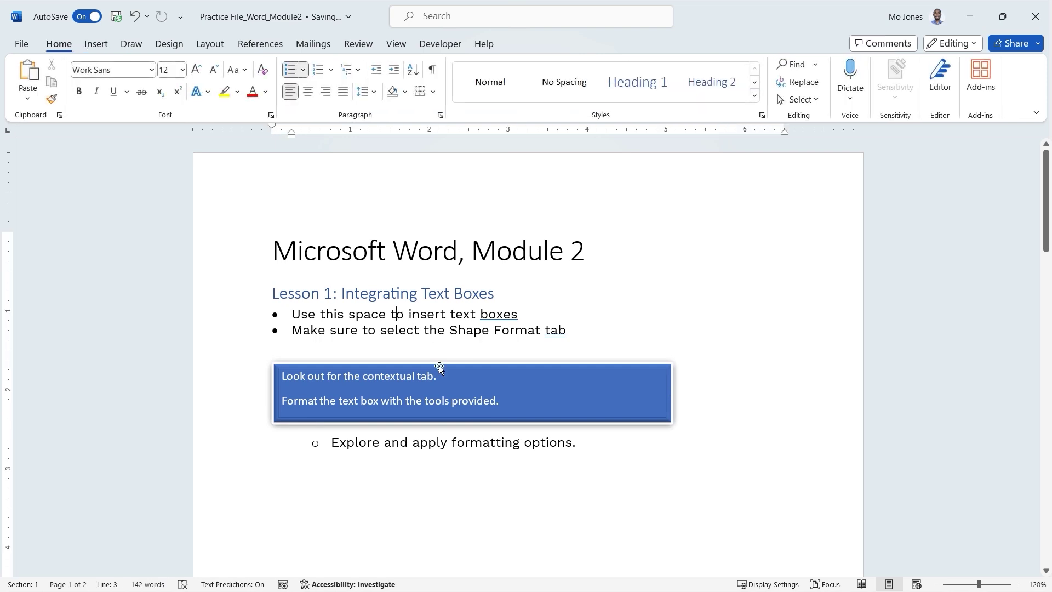
Move the blue text box slightly down so it sits below the whole bulleted list, and deselect it.
drag(440, 366, 433, 382)
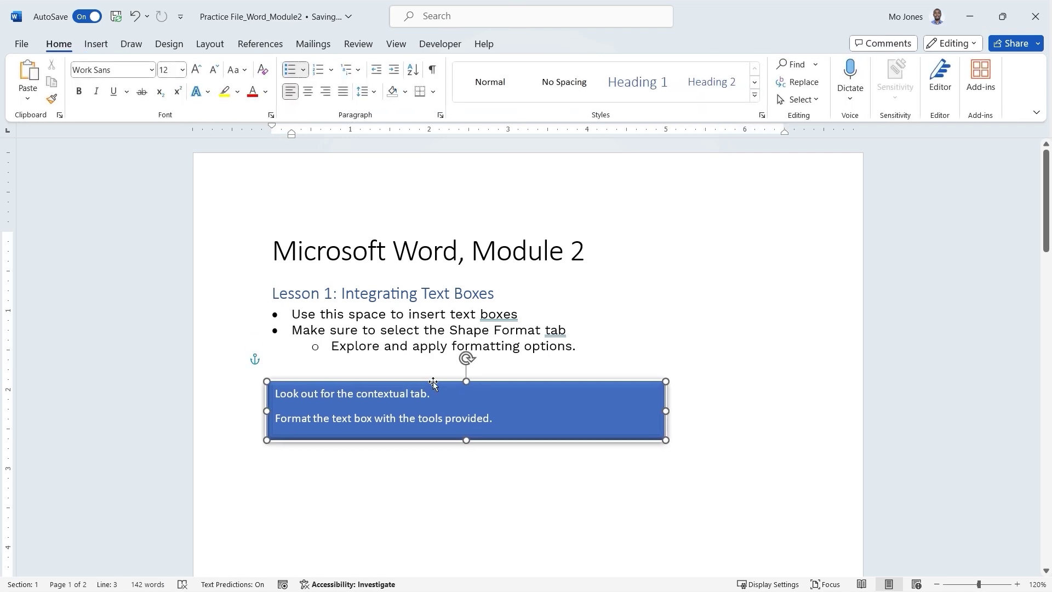
click(425, 324)
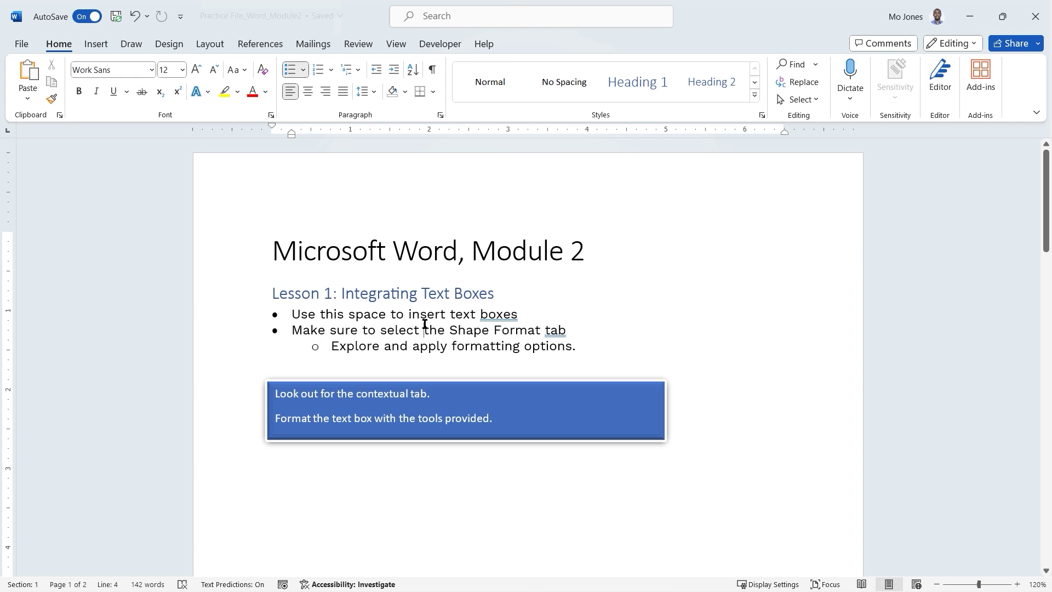
Reselect the blue text box, preview several WordArt styles on its text without applying any, and deselect it.
click(410, 385)
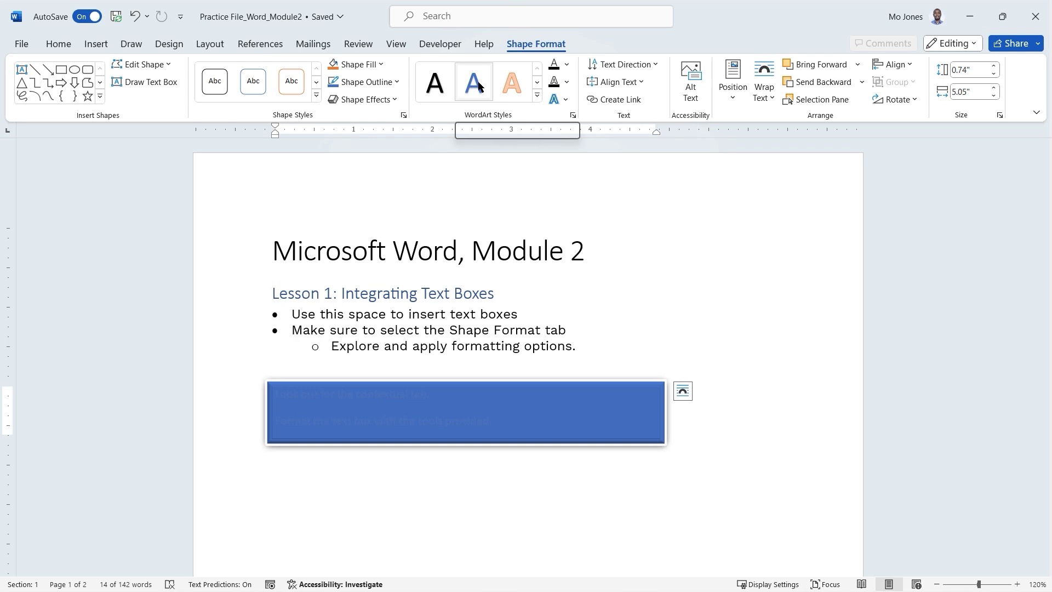
click(538, 81)
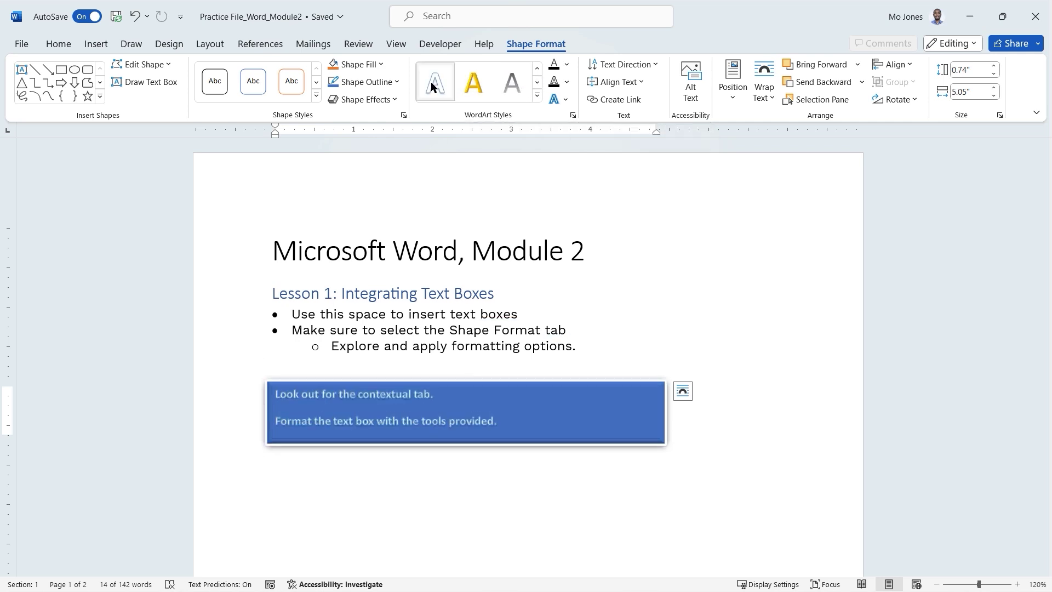
click(144, 303)
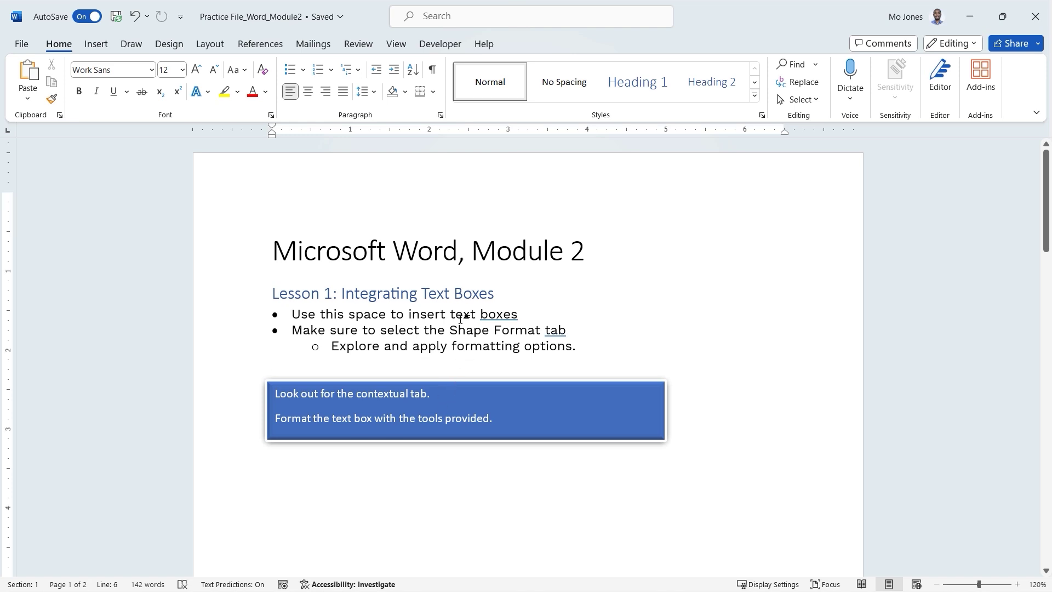
Add two blank lines below the italic tip in Lesson 2 and leave the cursor on the last one.
scroll(461, 319, down, 6)
scroll(460, 319, up, 1)
scroll(460, 319, down, 2)
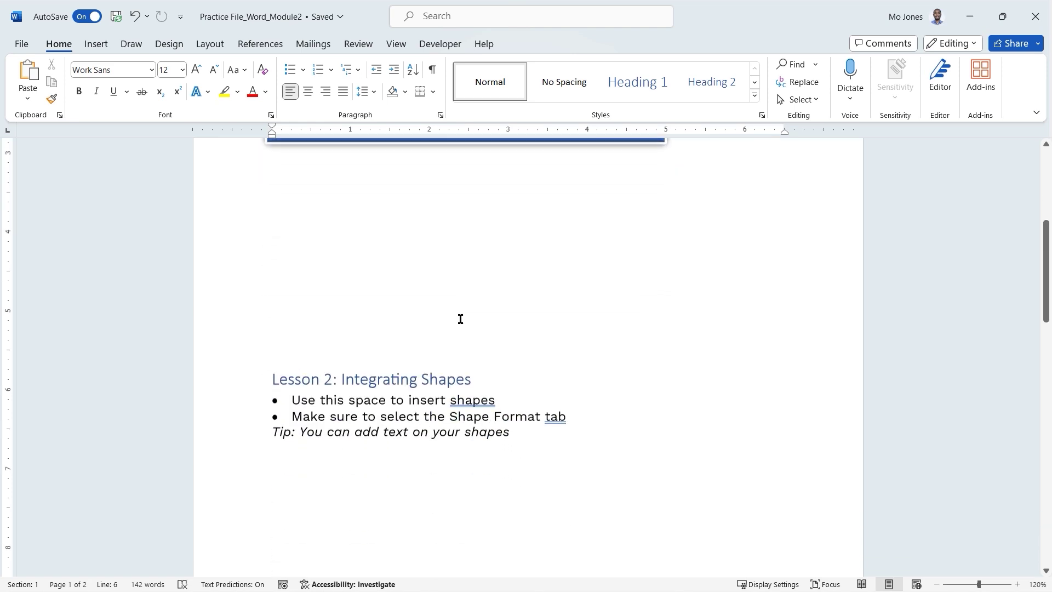
scroll(460, 319, down, 4)
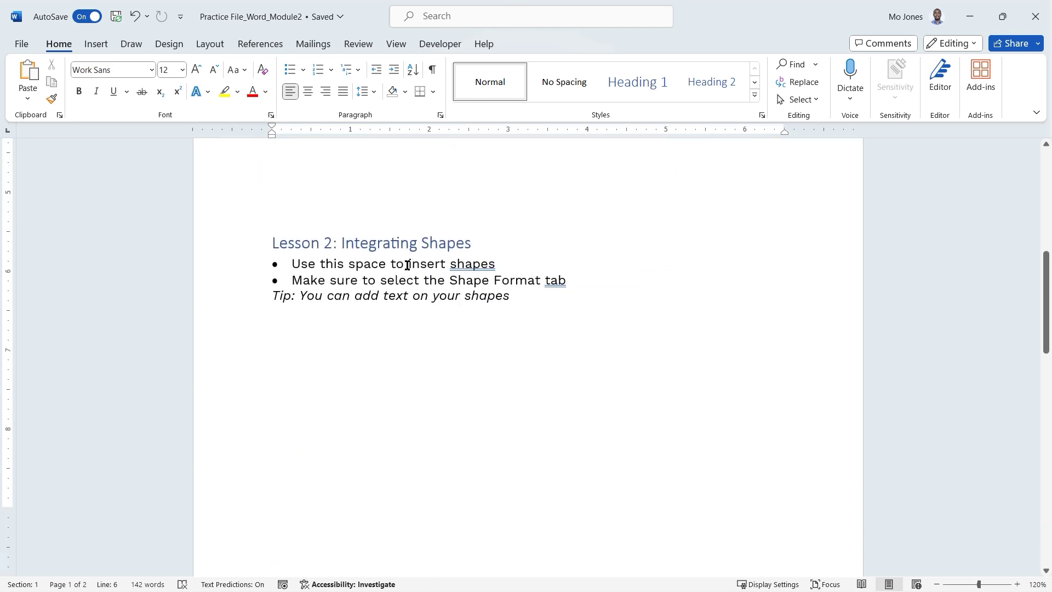
click(527, 301)
key(Return)
key(Return)
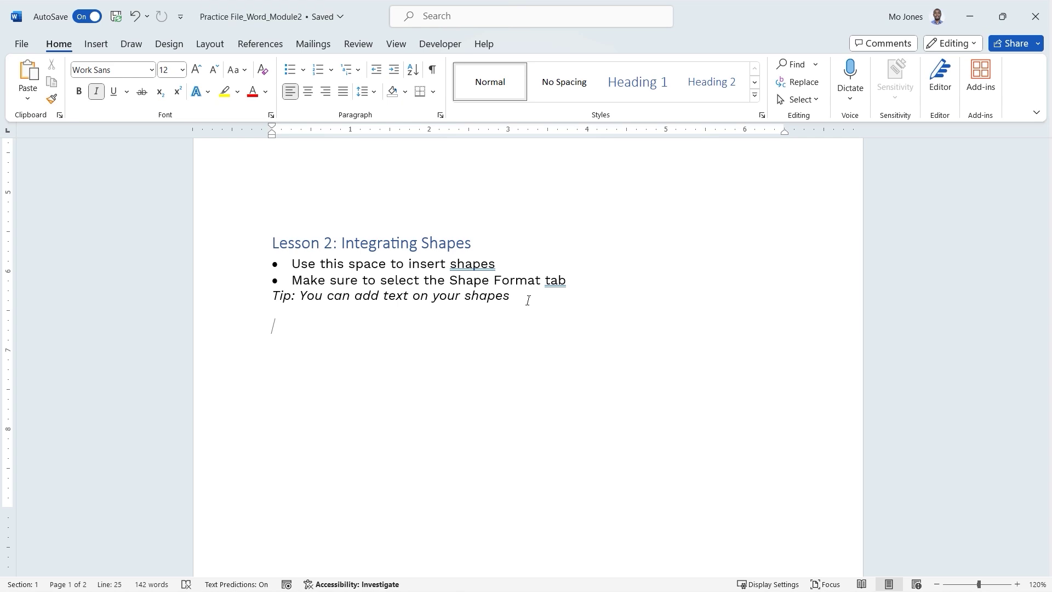
drag(450, 279, 566, 280)
click(310, 320)
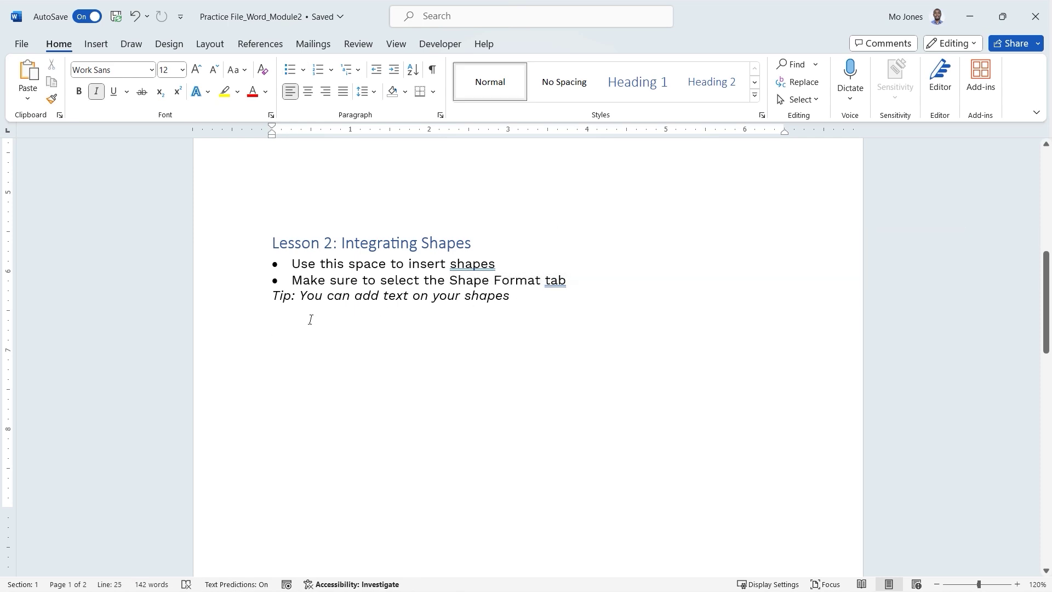
Insert a rounded rectangle about 2.97" wide and 0.85" high below the tip in Lesson 2.
click(97, 45)
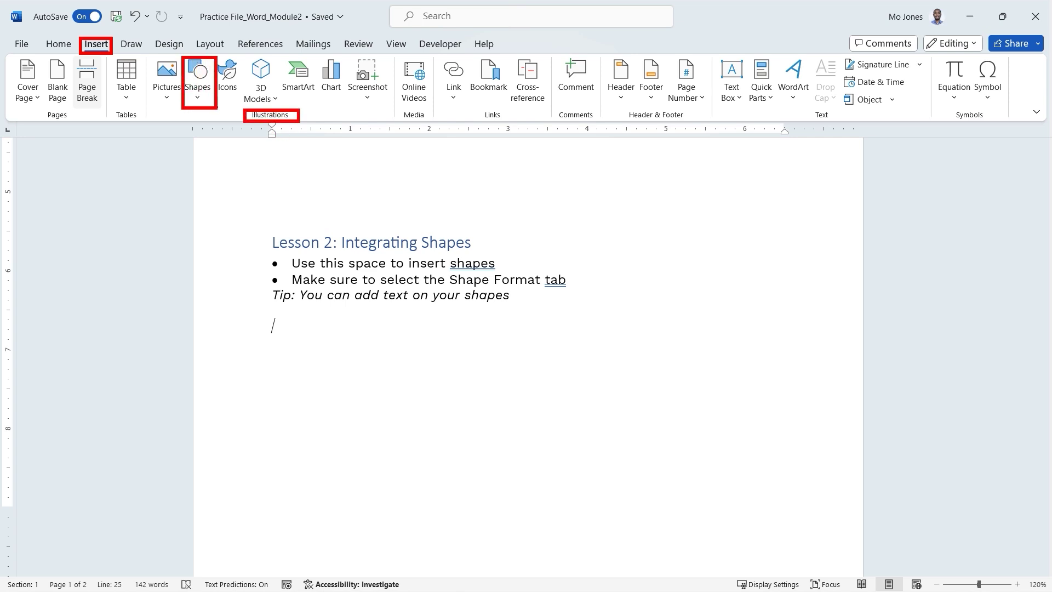
click(198, 101)
drag(351, 141, 354, 176)
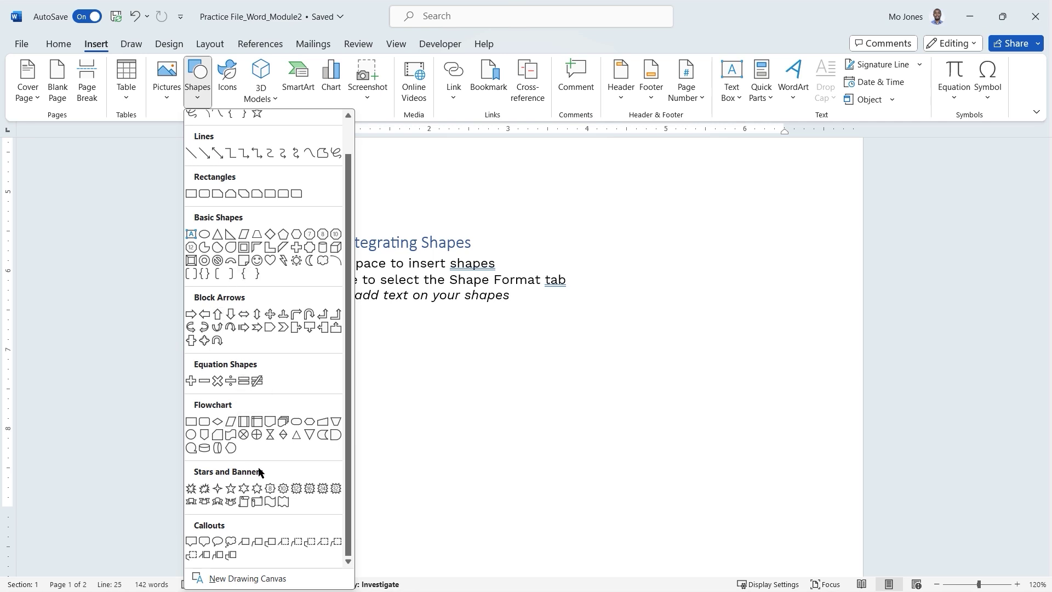
scroll(289, 462, up, 1)
scroll(278, 462, down, 1)
click(205, 194)
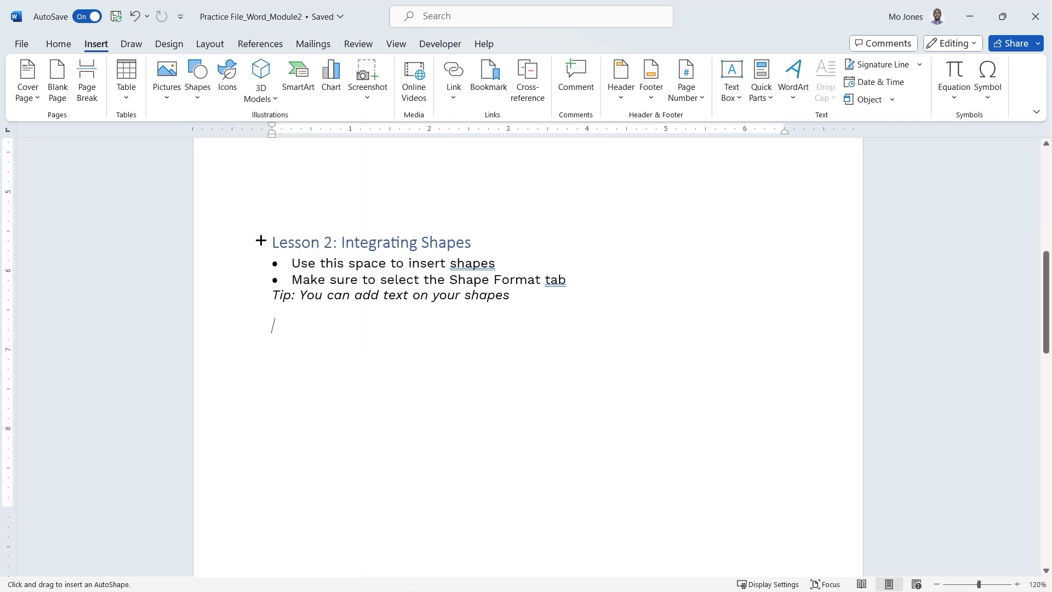
mouse_move(273, 322)
mouse_down()
mouse_move(383, 369)
mouse_move(503, 352)
mouse_move(506, 385)
mouse_up()
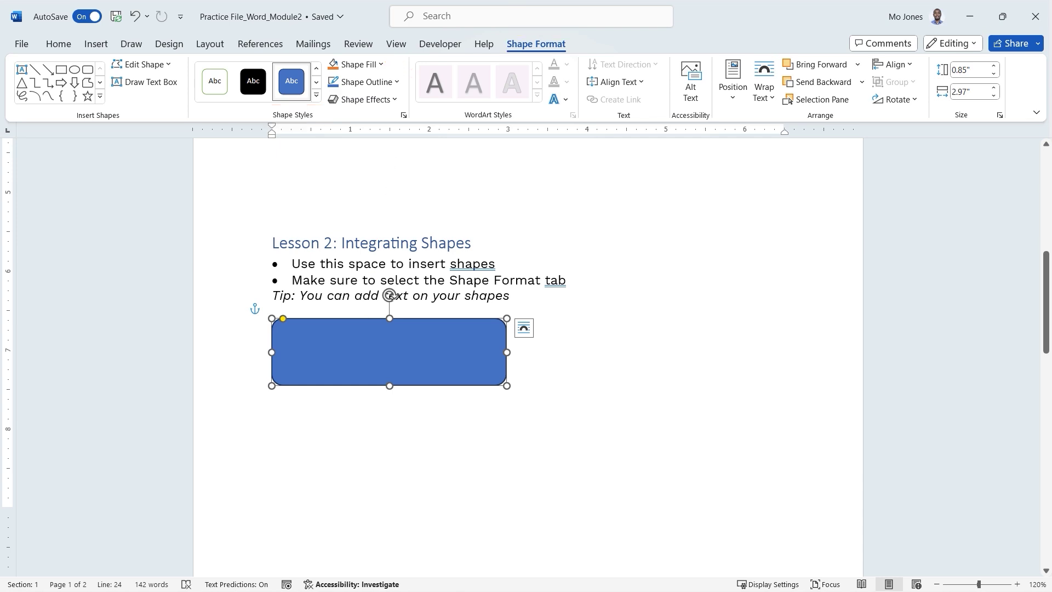
Add the lines "I can type on a shape." and "Combining text with a visual." inside the rounded rectangle, and deselect it.
click(414, 359)
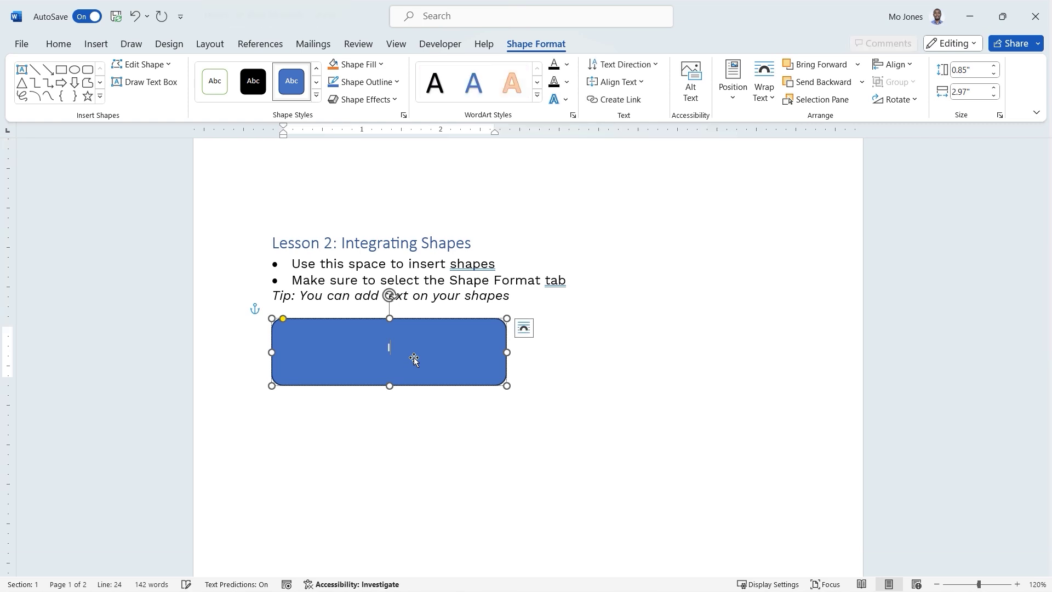
text(I can ty)
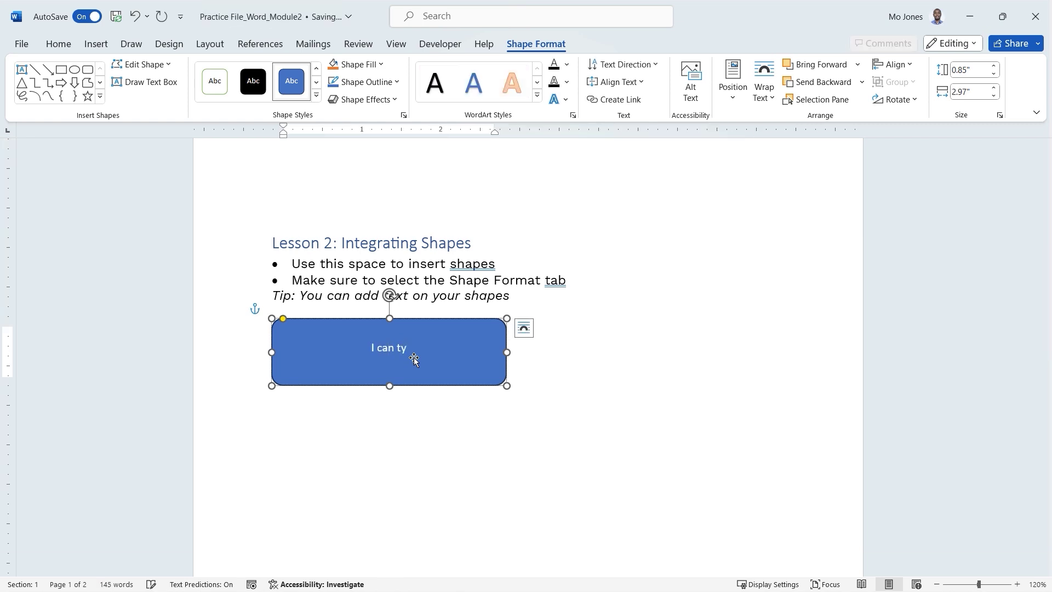
text(pe on a shape.)
key(Return)
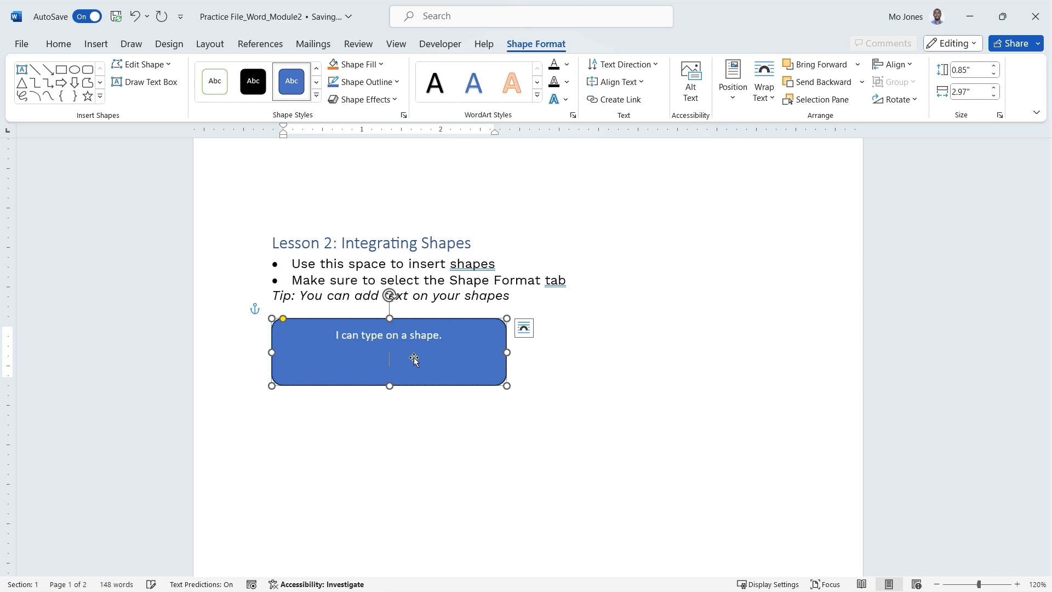
text(Combining text with a visu)
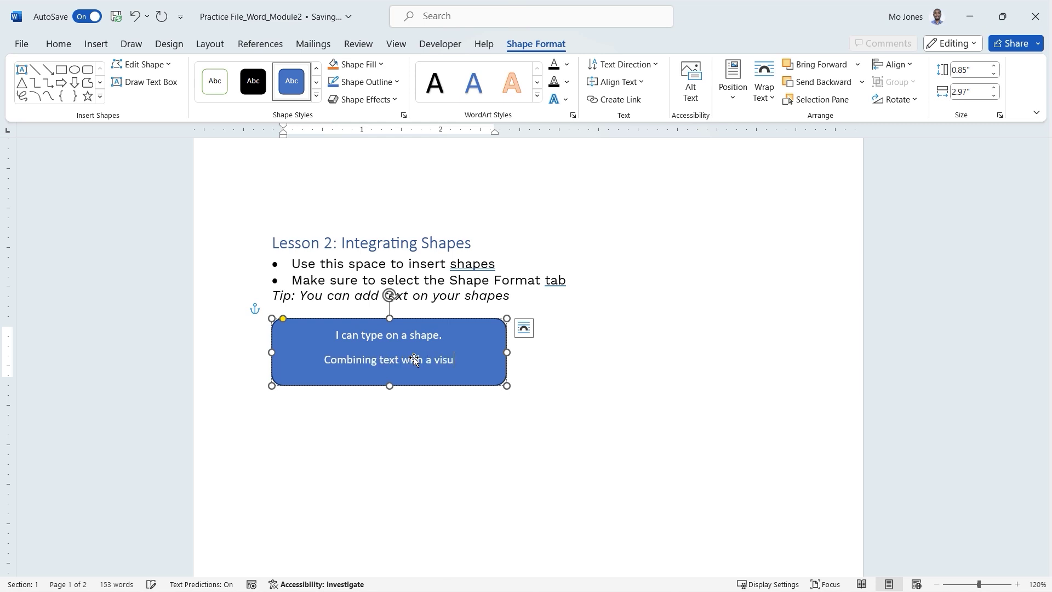
text(al.)
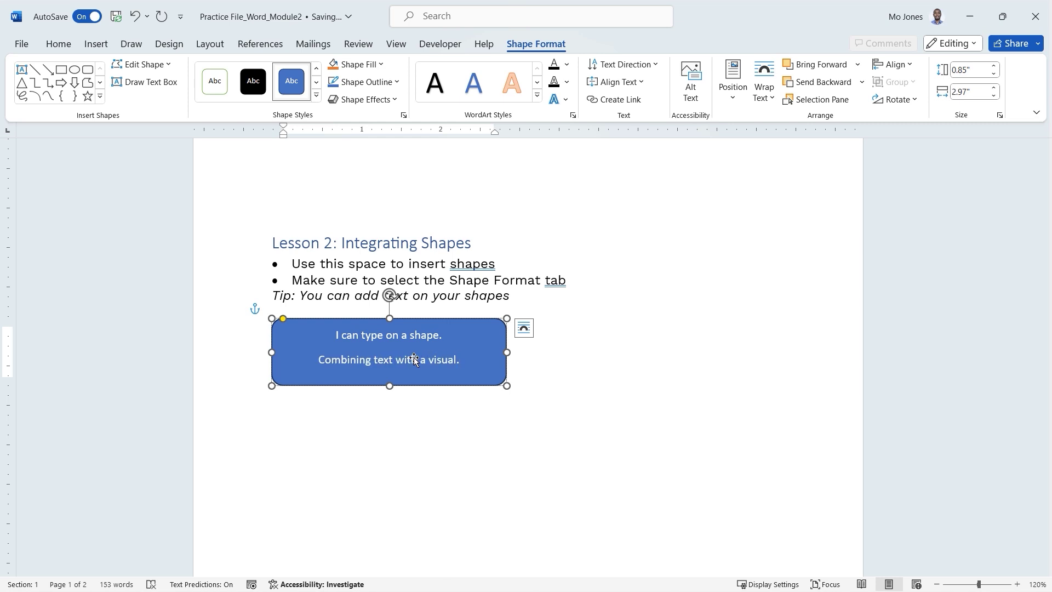
click(536, 353)
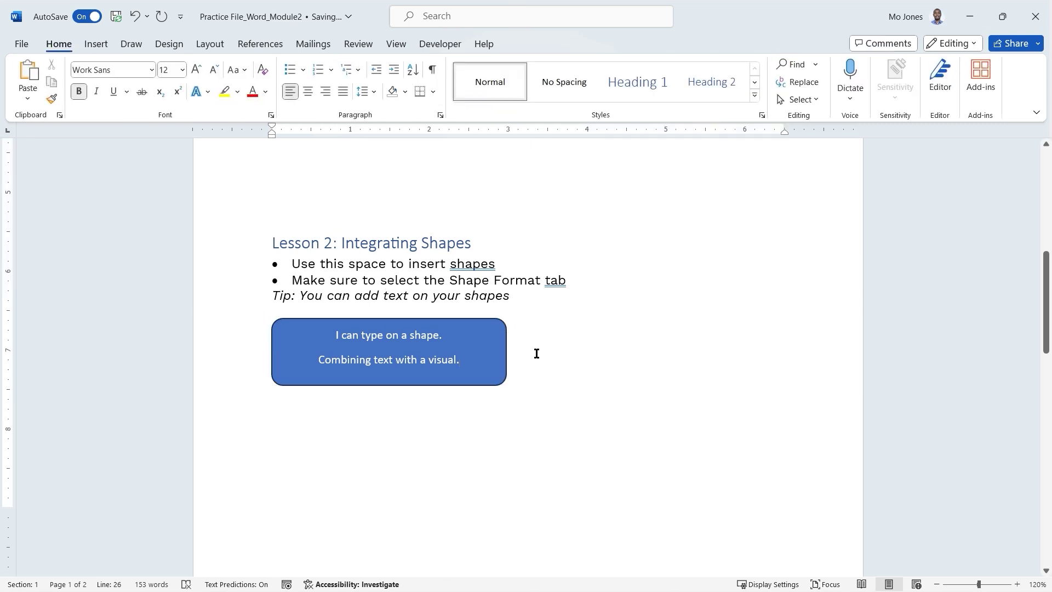
Select both lines of text in the rounded rectangle and set their font colour to the gold theme colour.
click(459, 319)
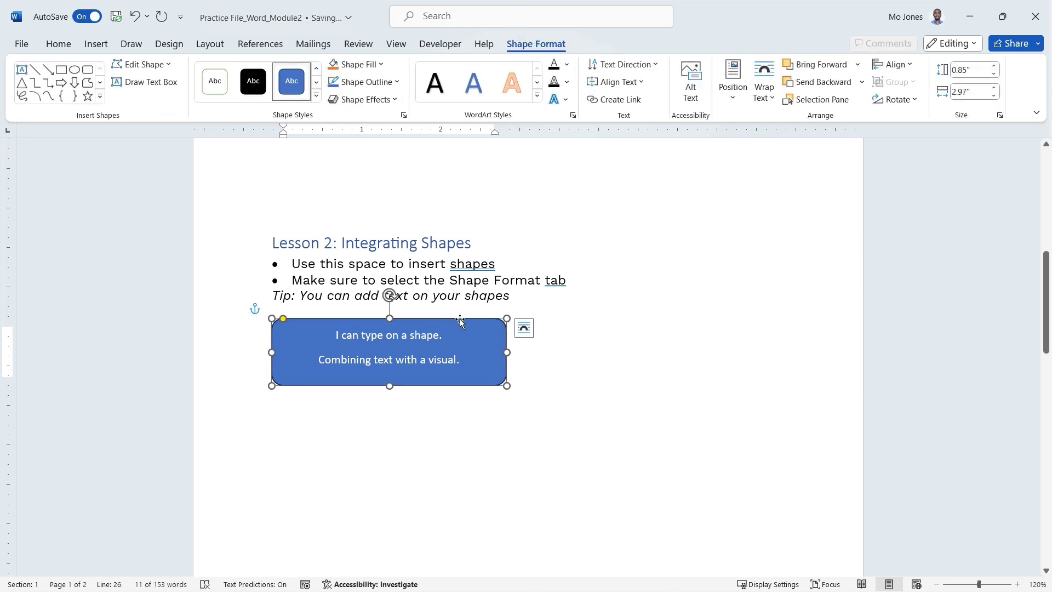
click(455, 359)
drag(430, 357, 337, 339)
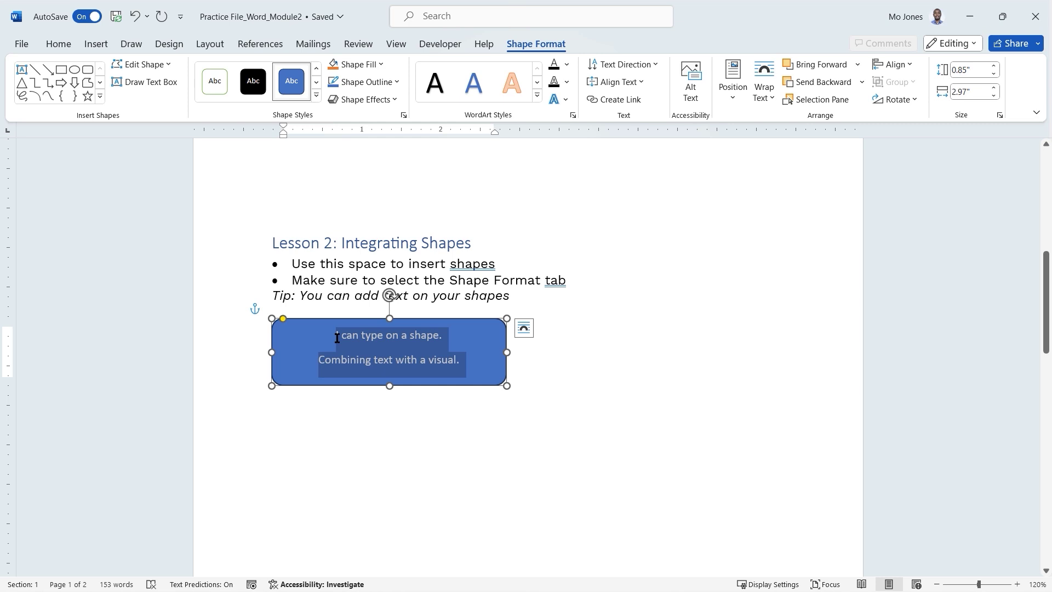
drag(337, 338, 337, 339)
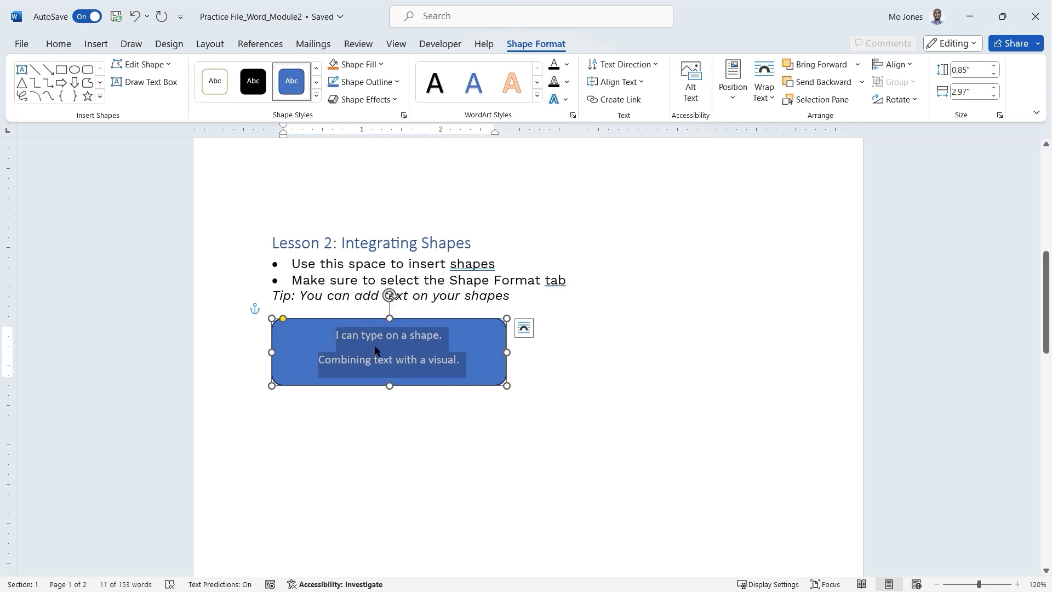
click(68, 48)
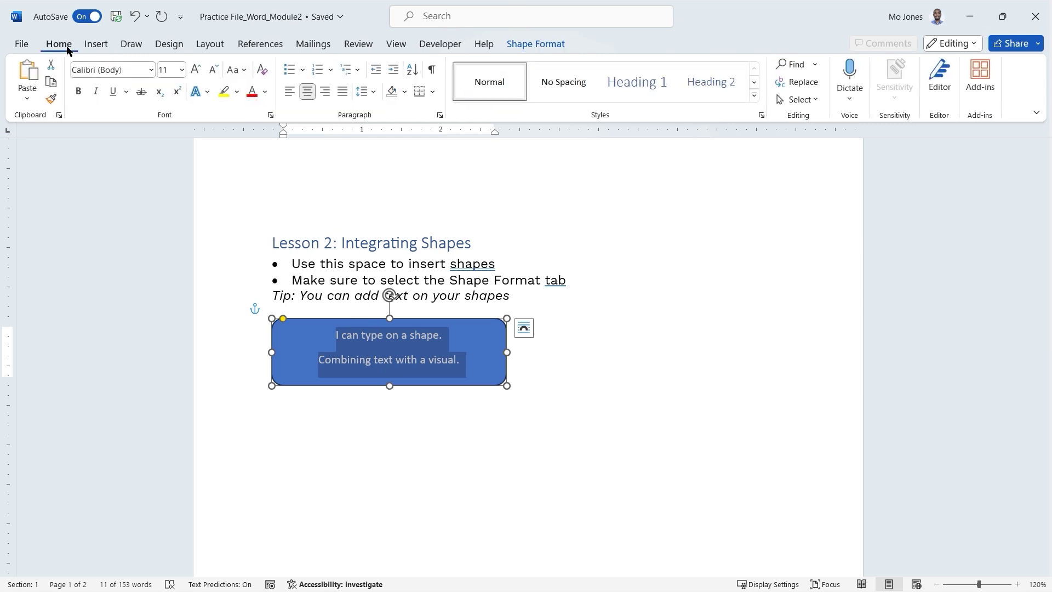
click(267, 95)
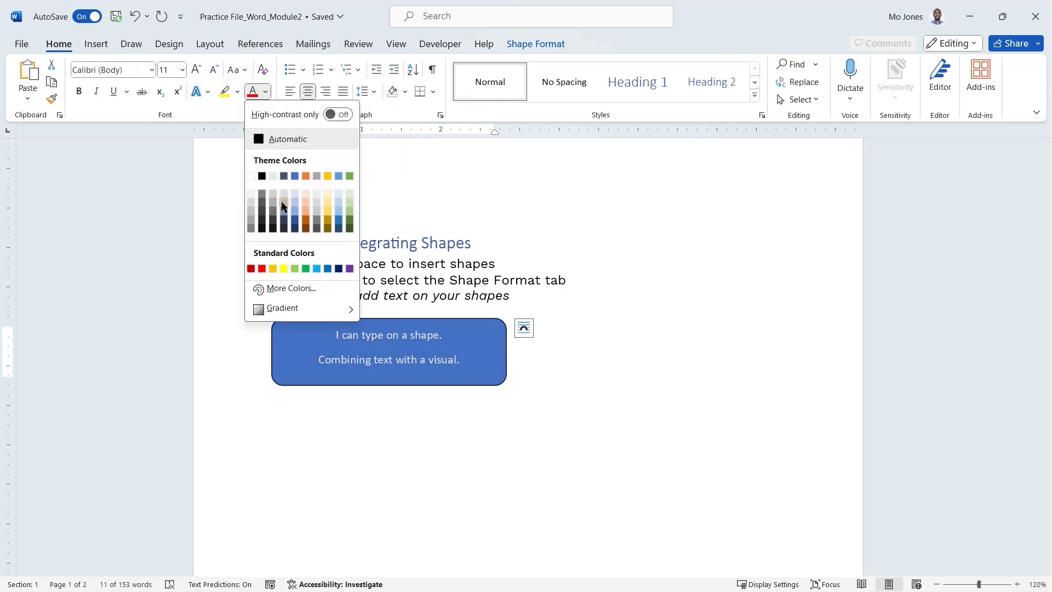
click(328, 176)
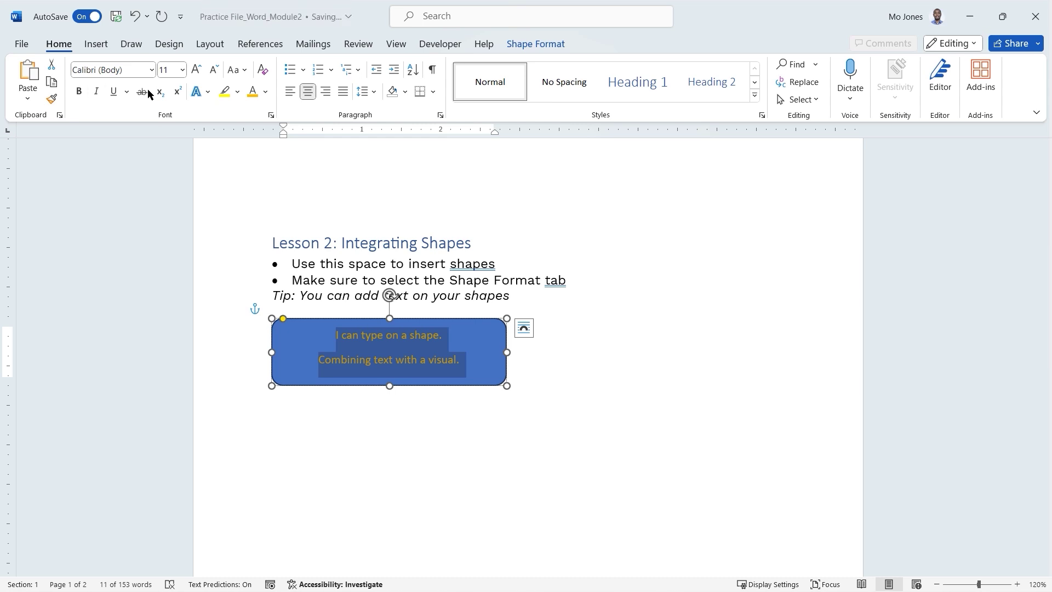
Set the shape's text to size 14 in the Georgia font, and deselect the shape.
click(183, 70)
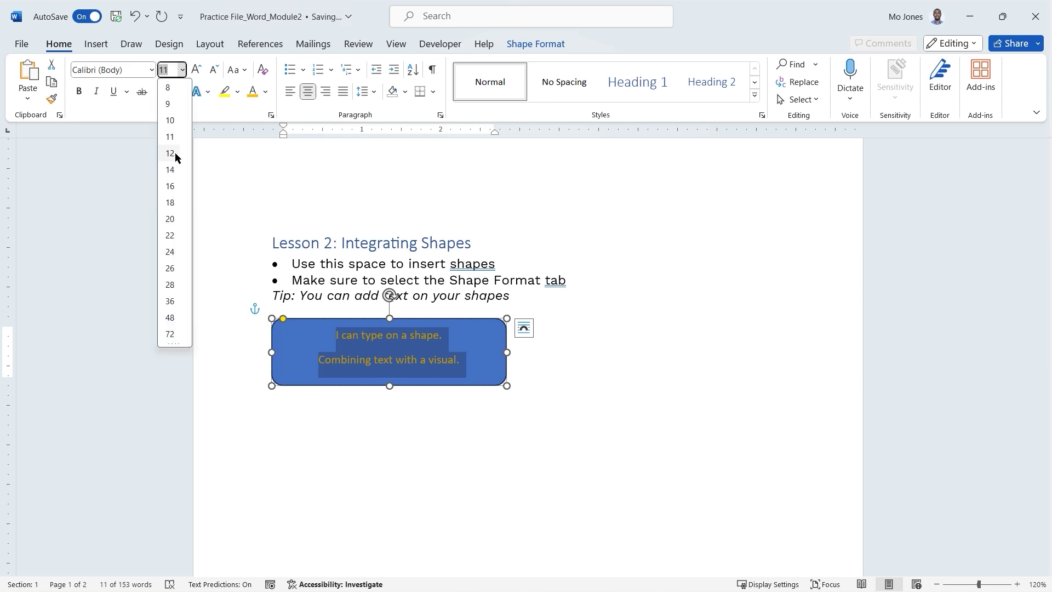
click(172, 170)
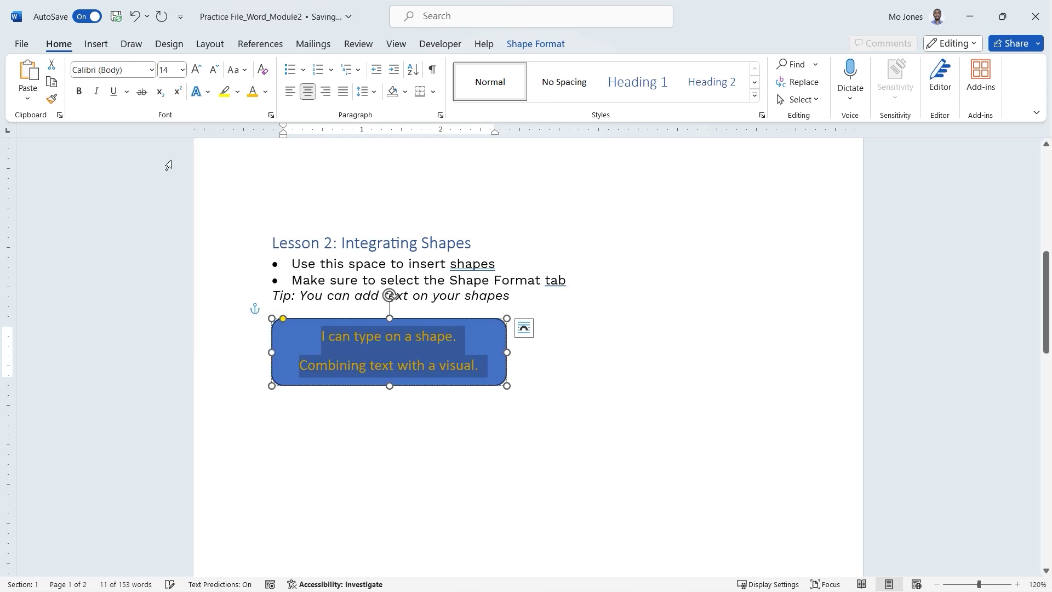
click(151, 70)
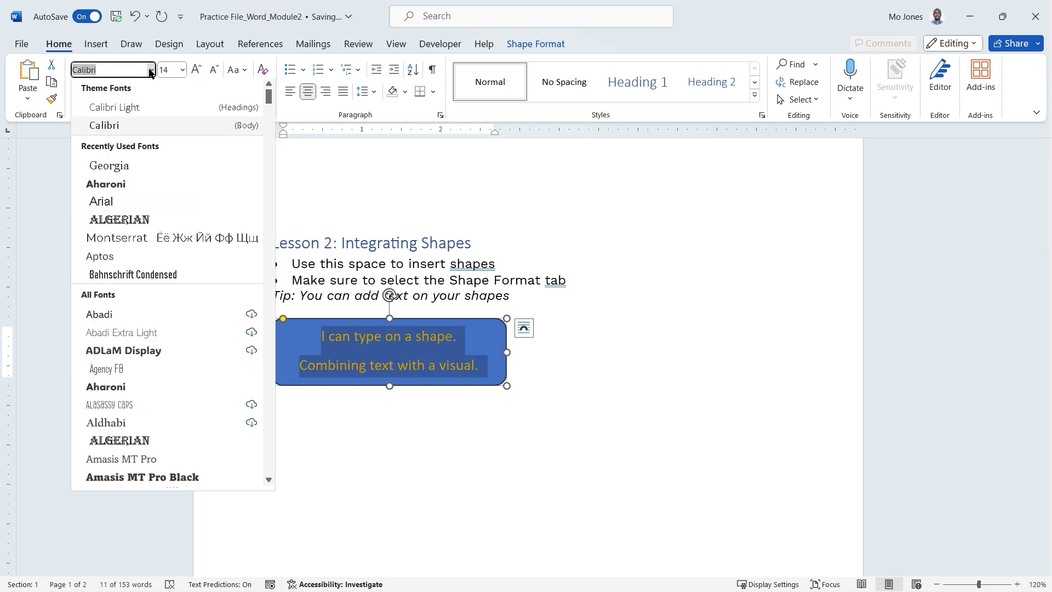
click(122, 166)
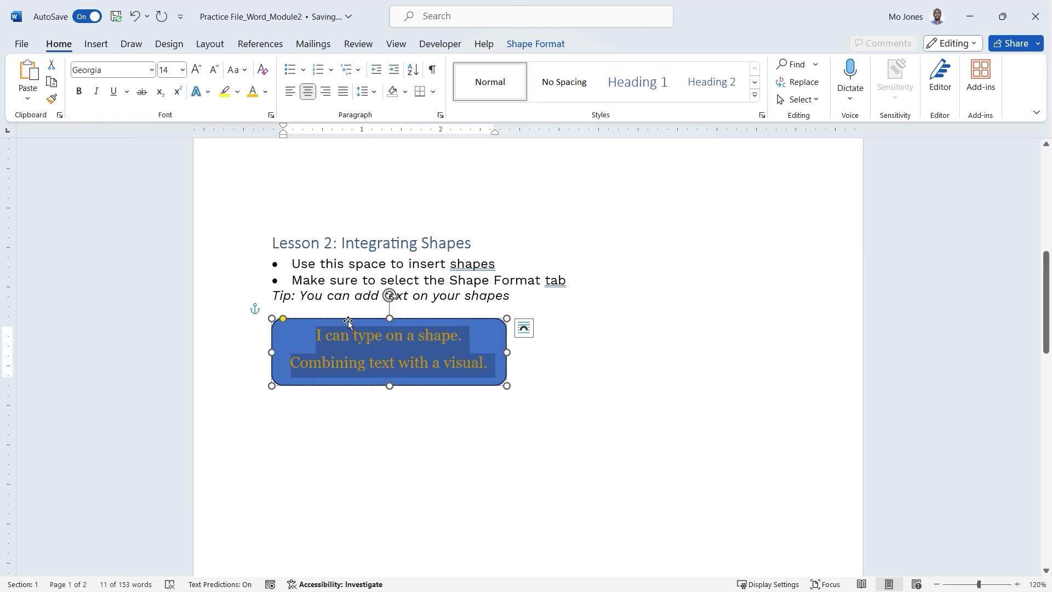
click(355, 285)
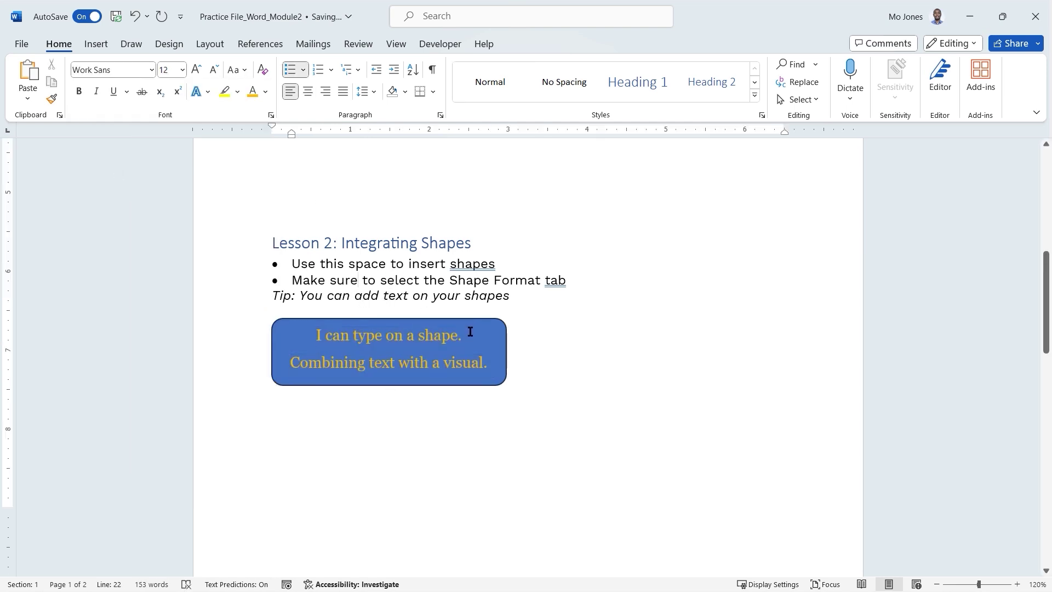
Reselect the rounded rectangle and set its shape fill to black.
click(468, 321)
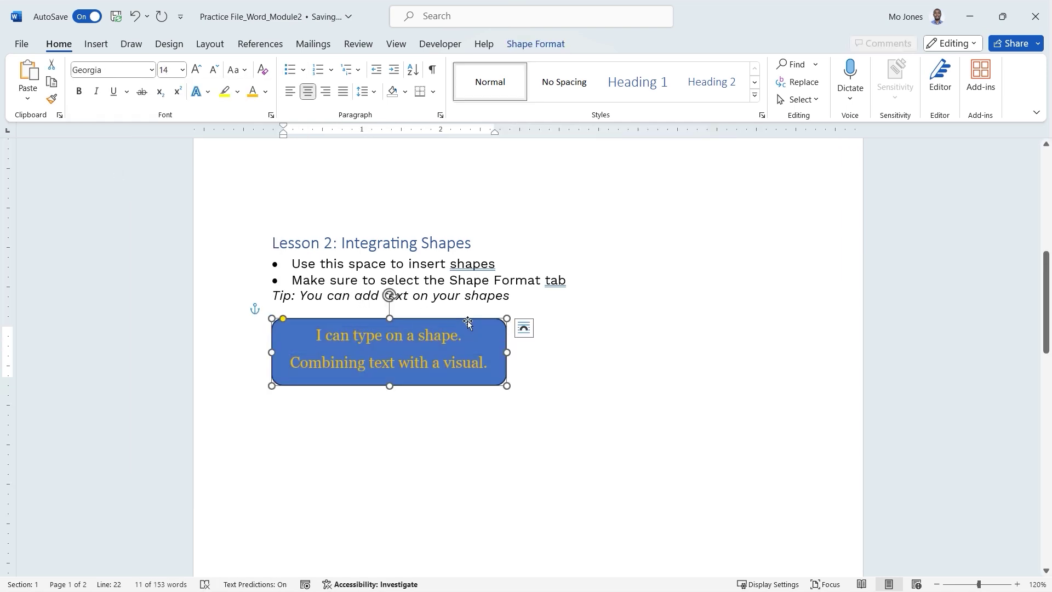
click(540, 45)
click(380, 65)
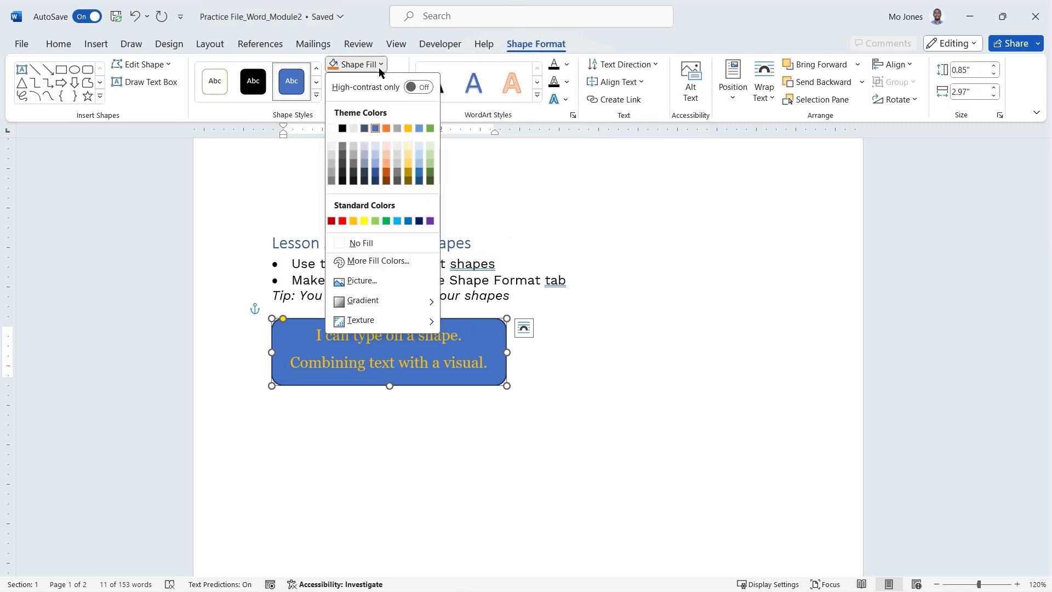
click(343, 129)
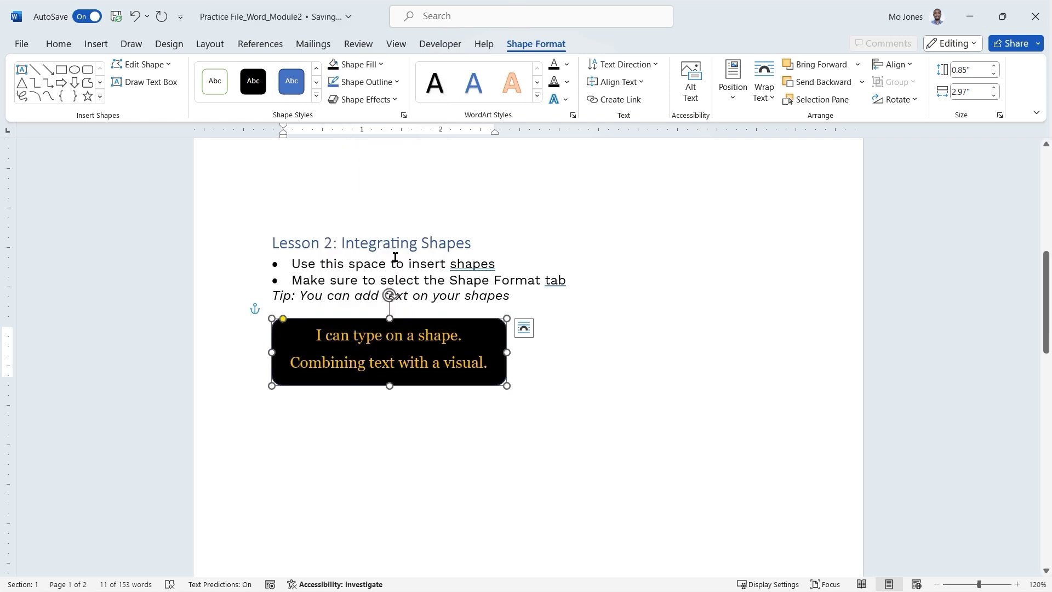
click(316, 95)
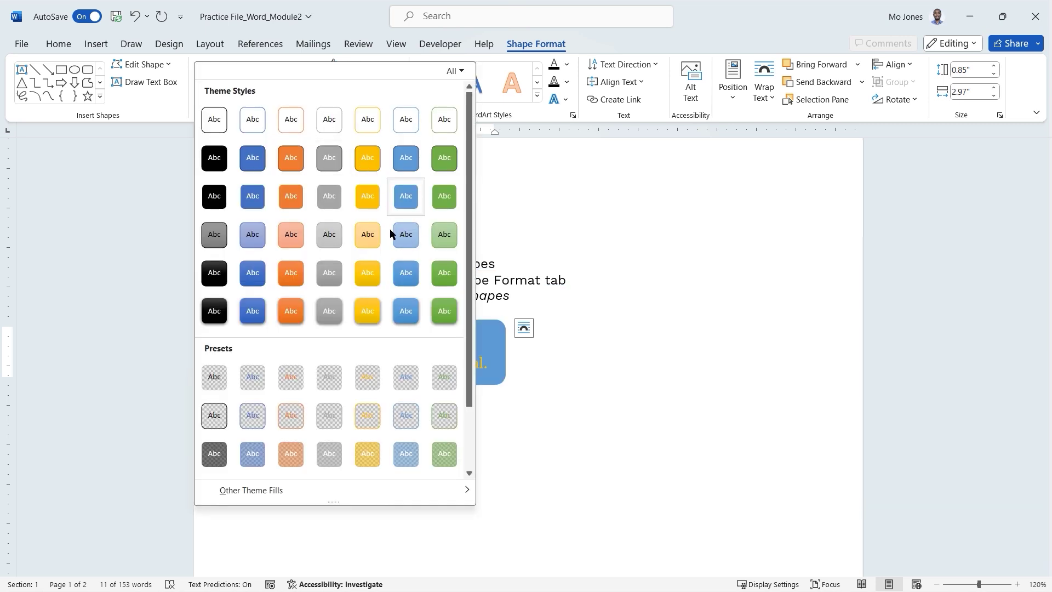
scroll(388, 252, down, 2)
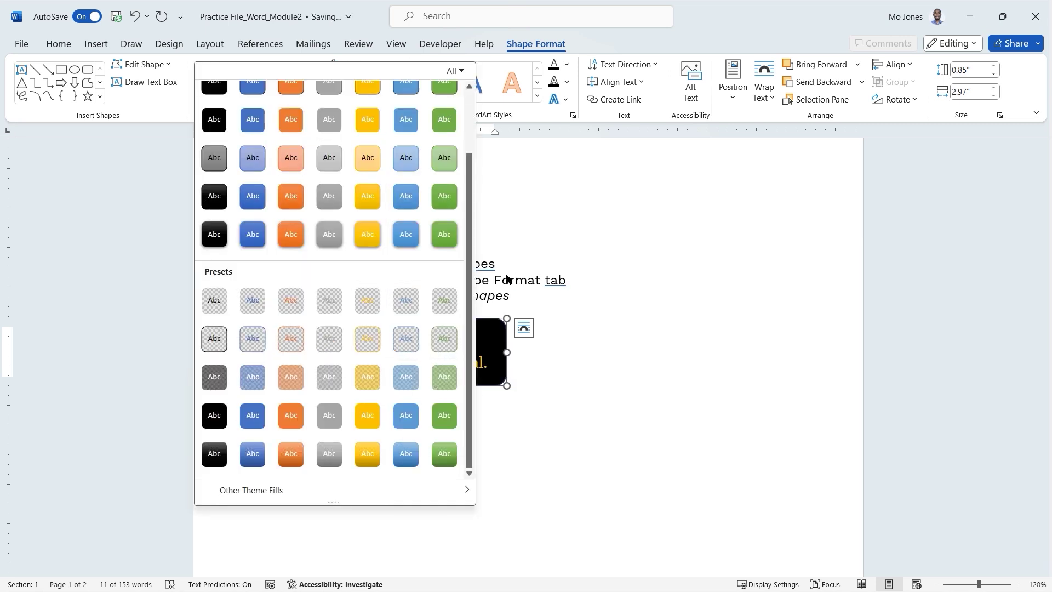
click(507, 279)
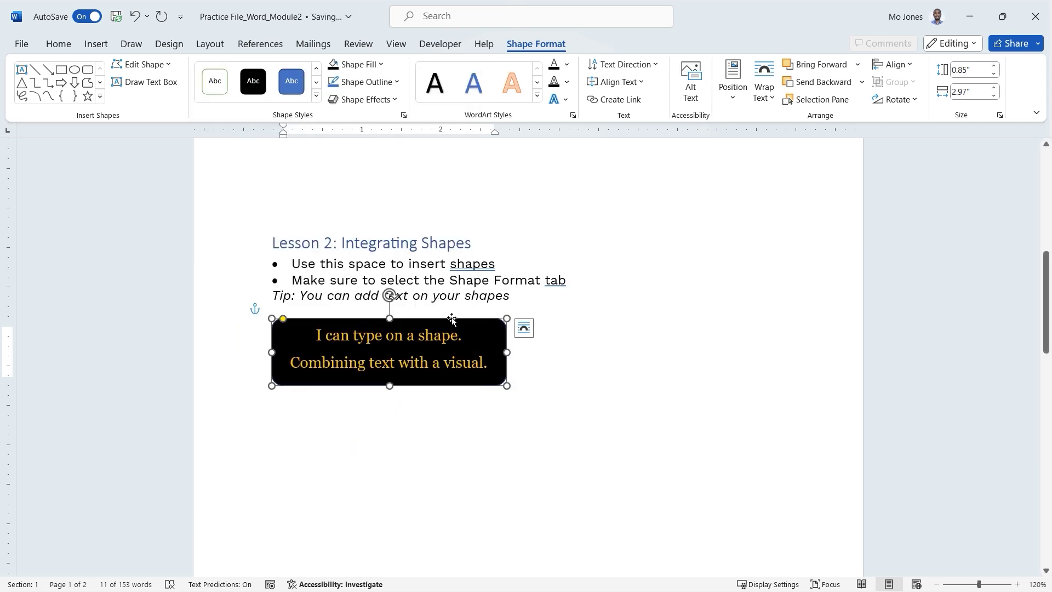
Apply an outer shadow and a white-bordered preset shape effect to the rounded rectangle, and deselect it.
click(395, 101)
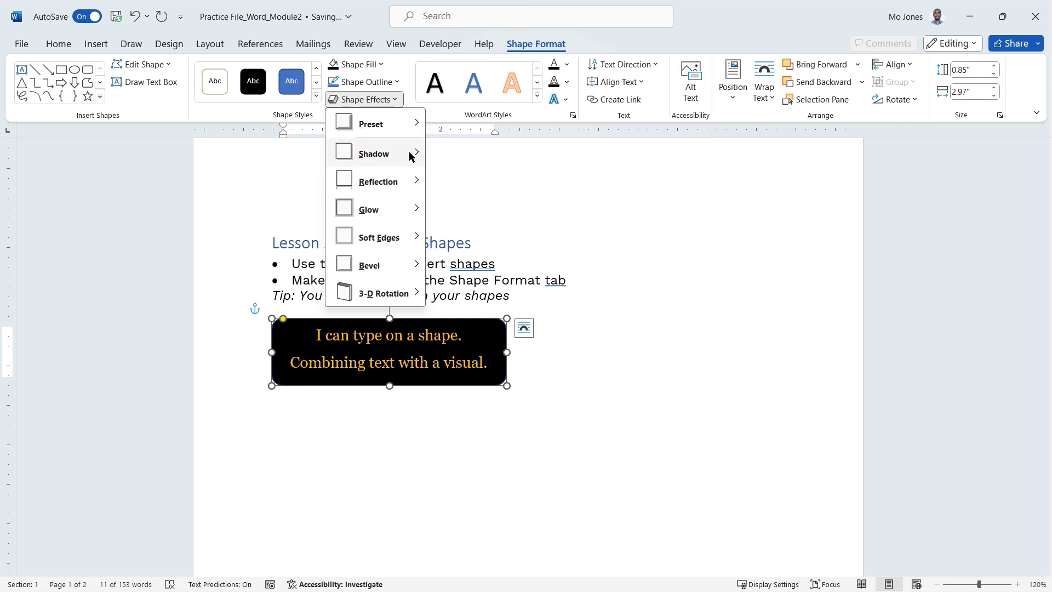
mouse_move(413, 159)
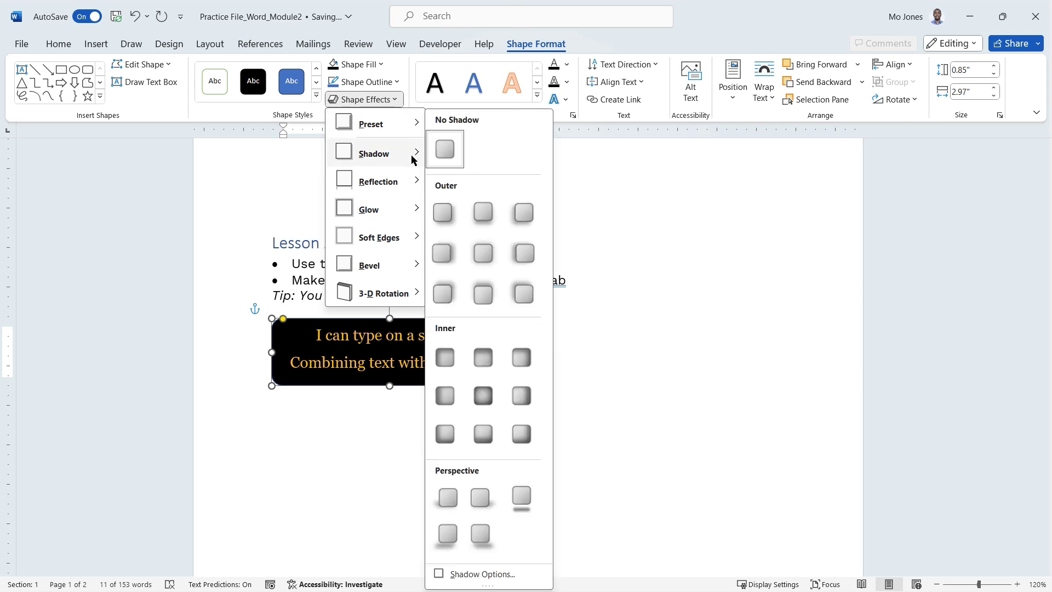
click(454, 216)
click(388, 99)
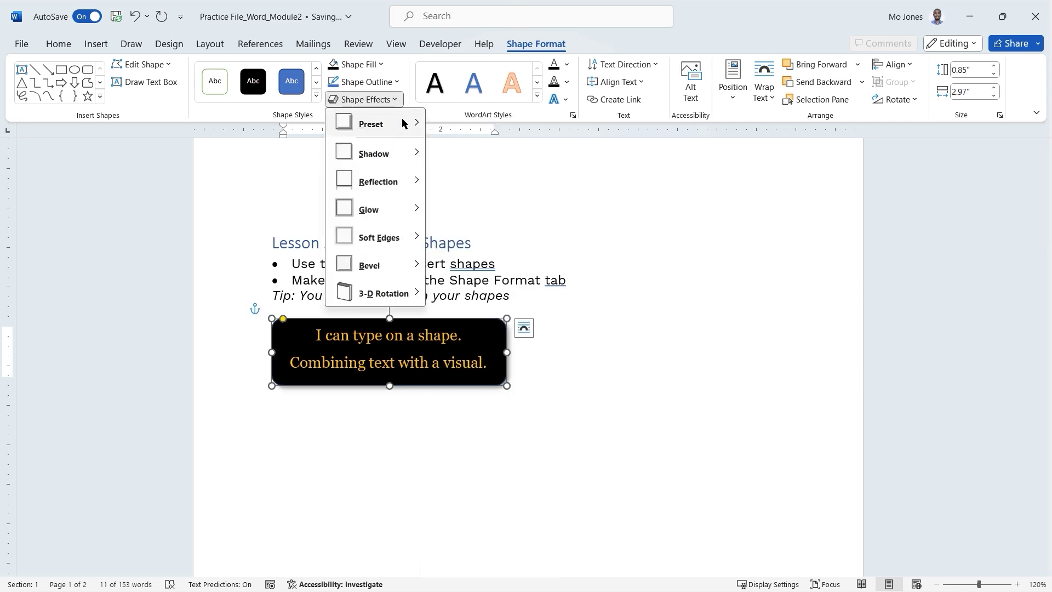
mouse_move(414, 126)
click(445, 215)
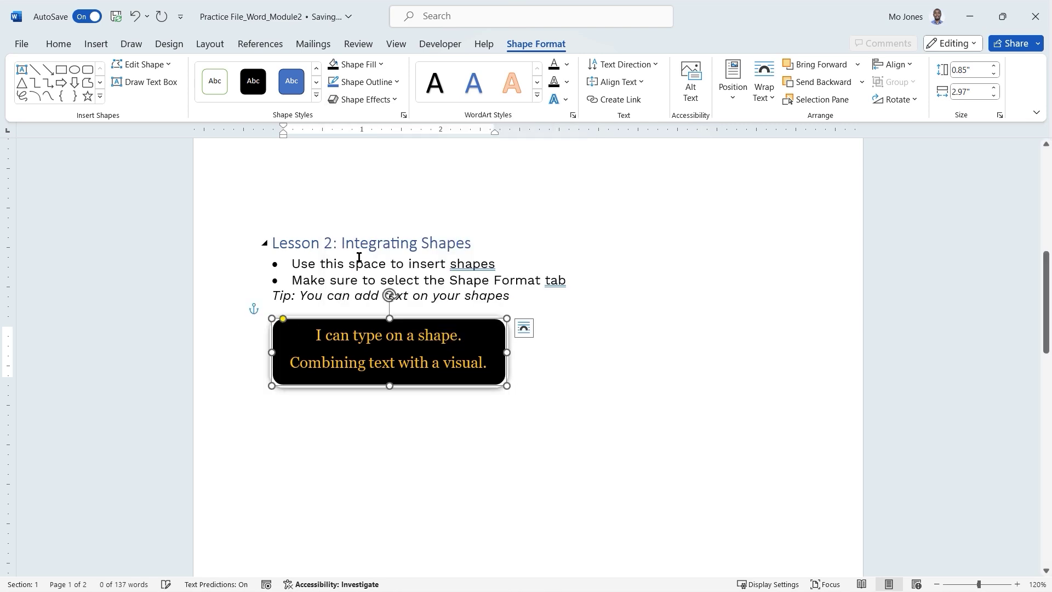
click(369, 280)
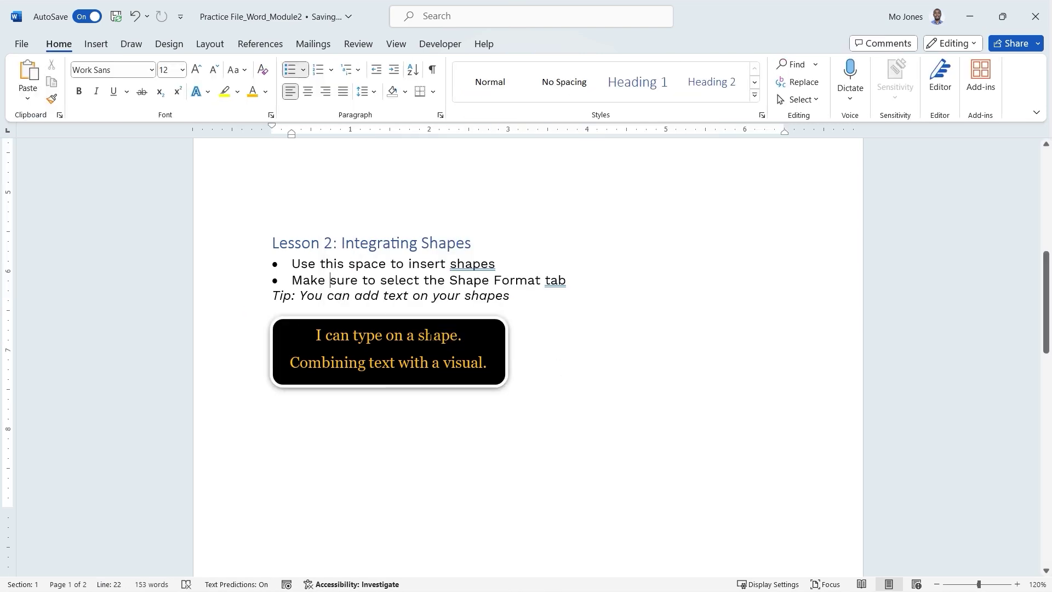
Widen the rounded rectangle to about 3.92 inches, with a height of about 0.81 inches.
click(505, 382)
drag(510, 385, 580, 384)
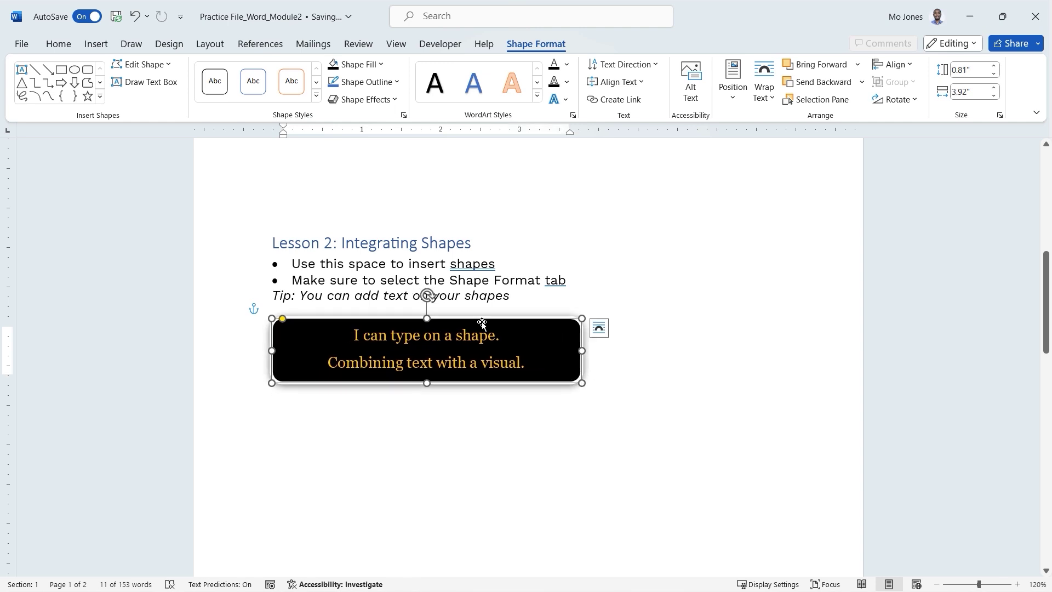
Try the rounded rectangle over the bulleted text, check its layout options, and return it below the tip line.
drag(497, 320, 583, 263)
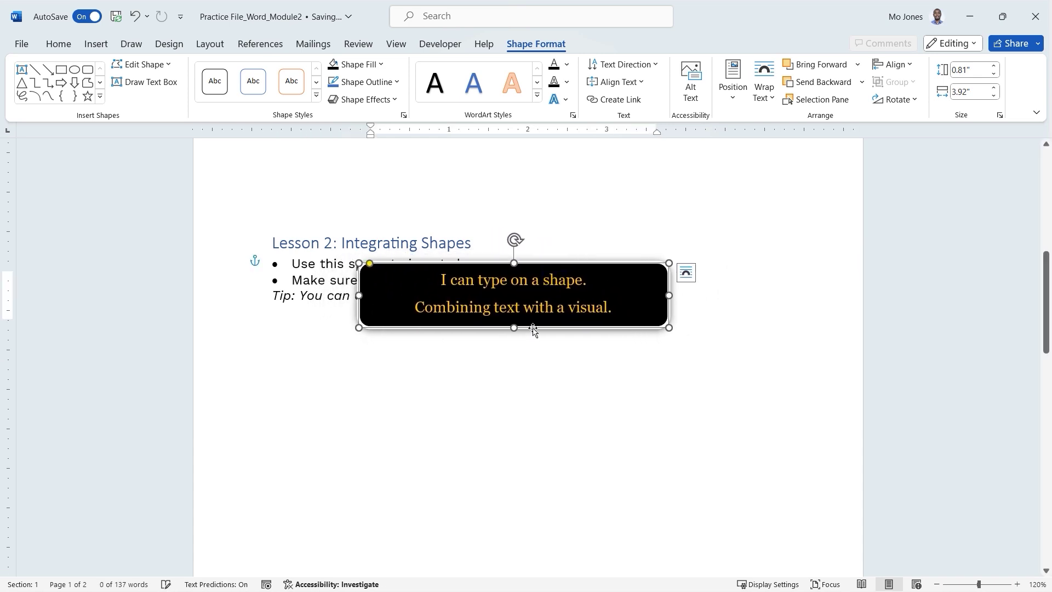
click(686, 277)
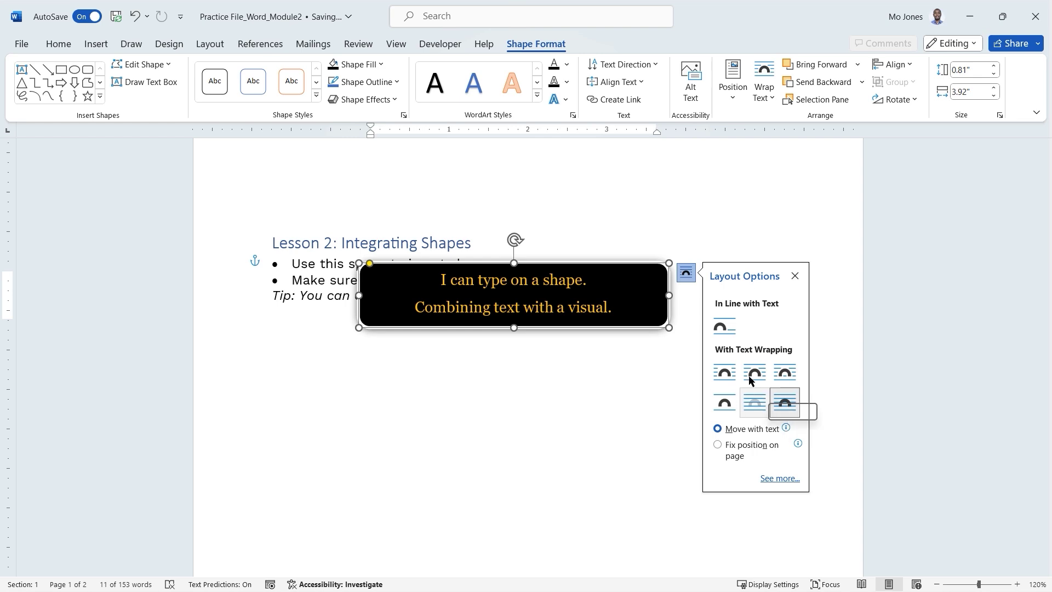
drag(575, 263, 484, 313)
Try Top and Bottom text wrapping on the rounded rectangle and move it slightly down.
click(594, 325)
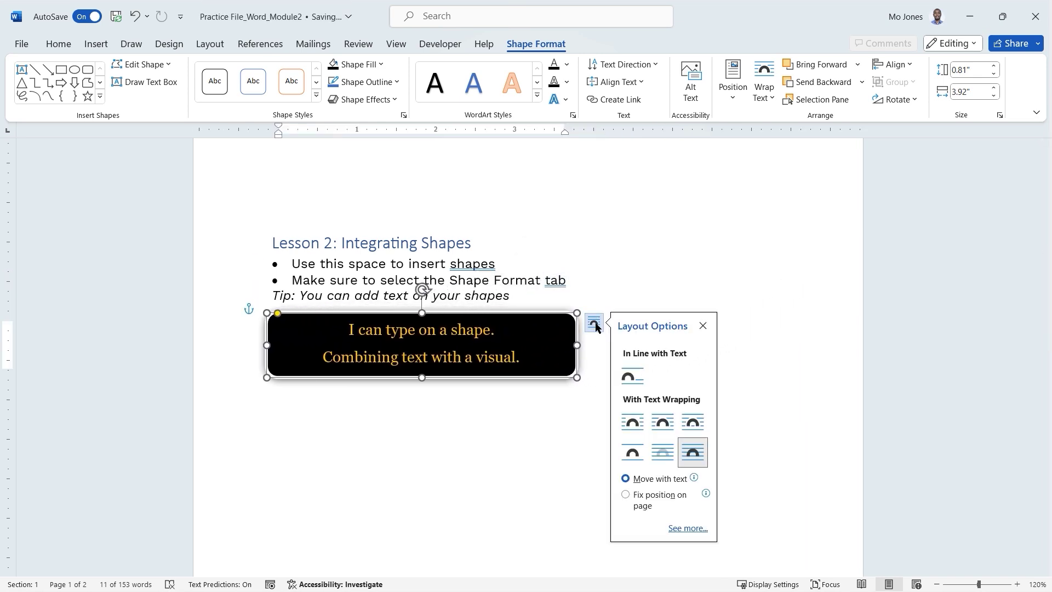
click(634, 454)
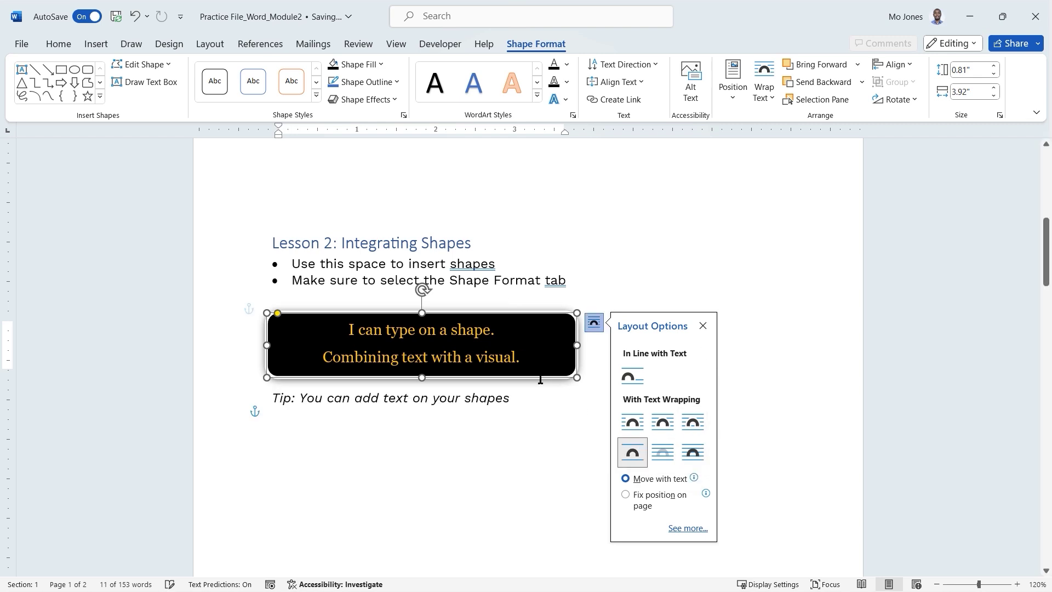
mouse_move(488, 318)
mouse_down()
mouse_move(486, 285)
mouse_move(487, 331)
mouse_up()
Try Behind Text wrapping on the rounded rectangle and move it further below the tip line.
click(594, 333)
click(662, 462)
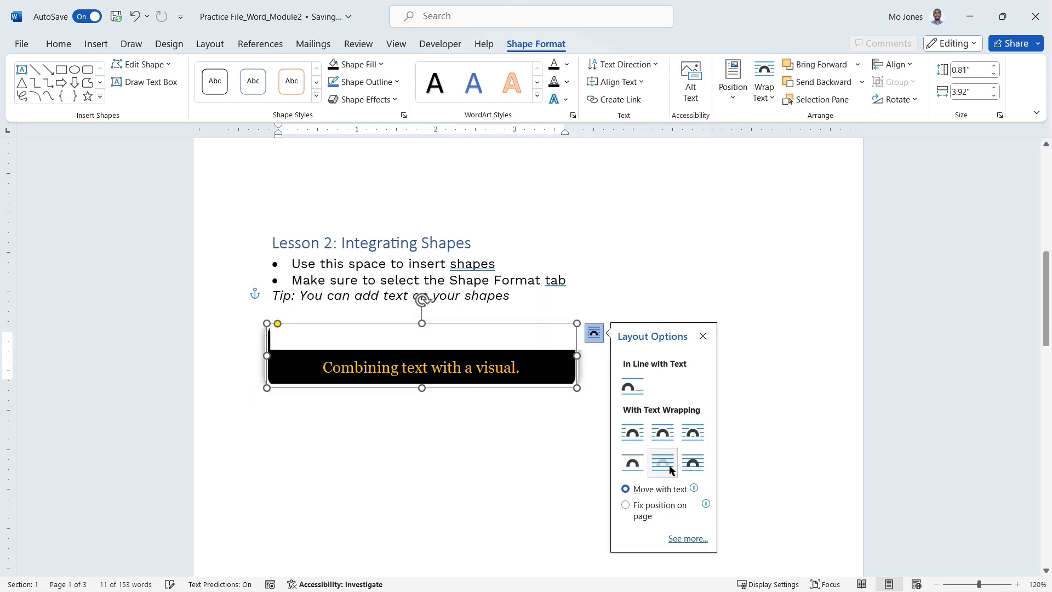
drag(509, 322, 518, 345)
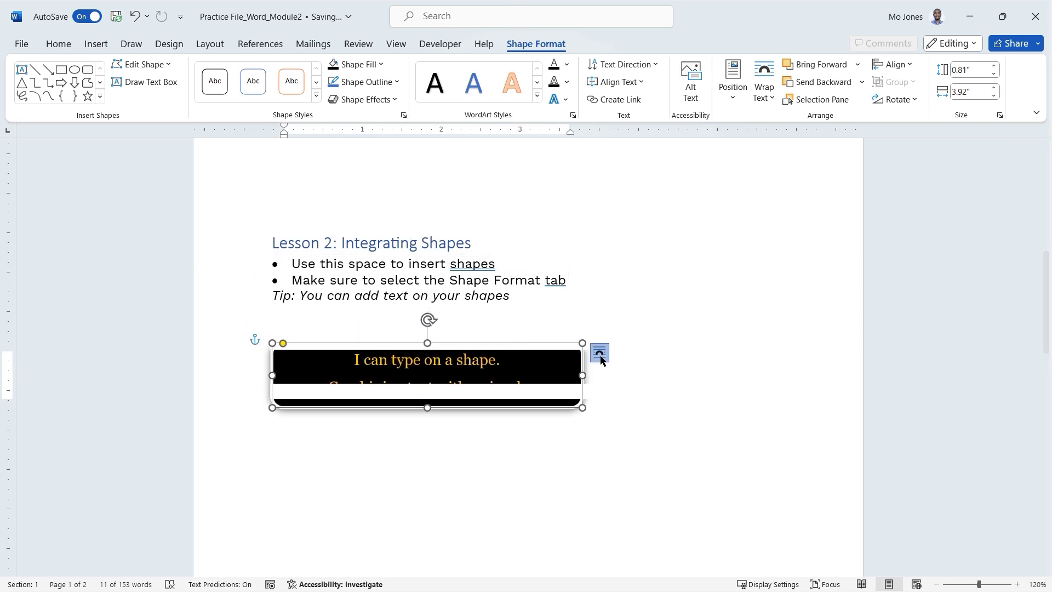
Set the rounded rectangle's wrapping to In Front of Text and move it up just beneath the tip line.
click(600, 353)
click(698, 482)
drag(516, 340, 515, 320)
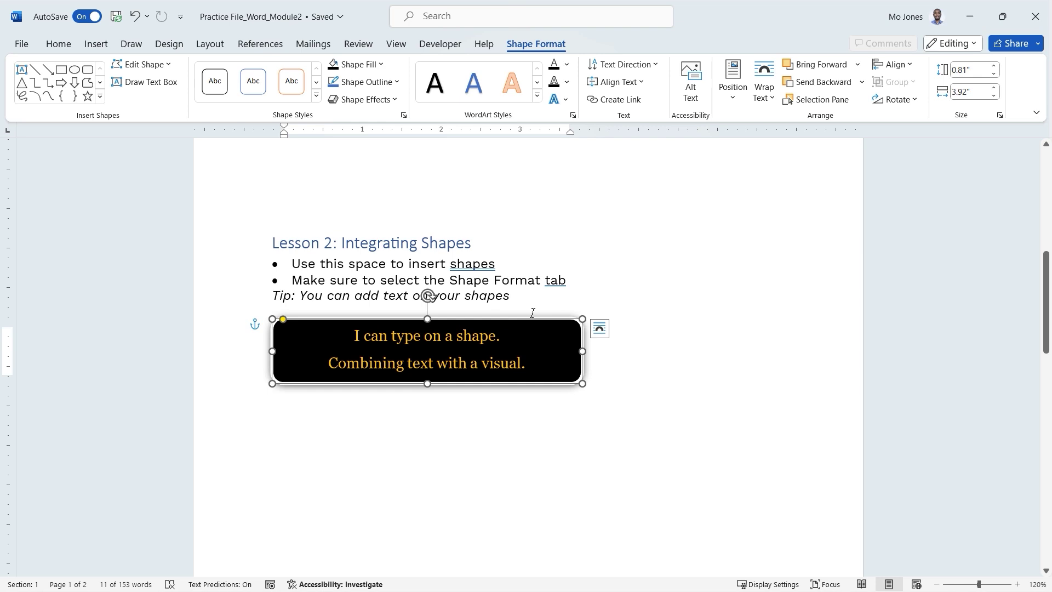
Enlarge the rounded rectangle to about 1.38 inches high and add "Duplicate CTRL+D" as its third line of text.
click(525, 363)
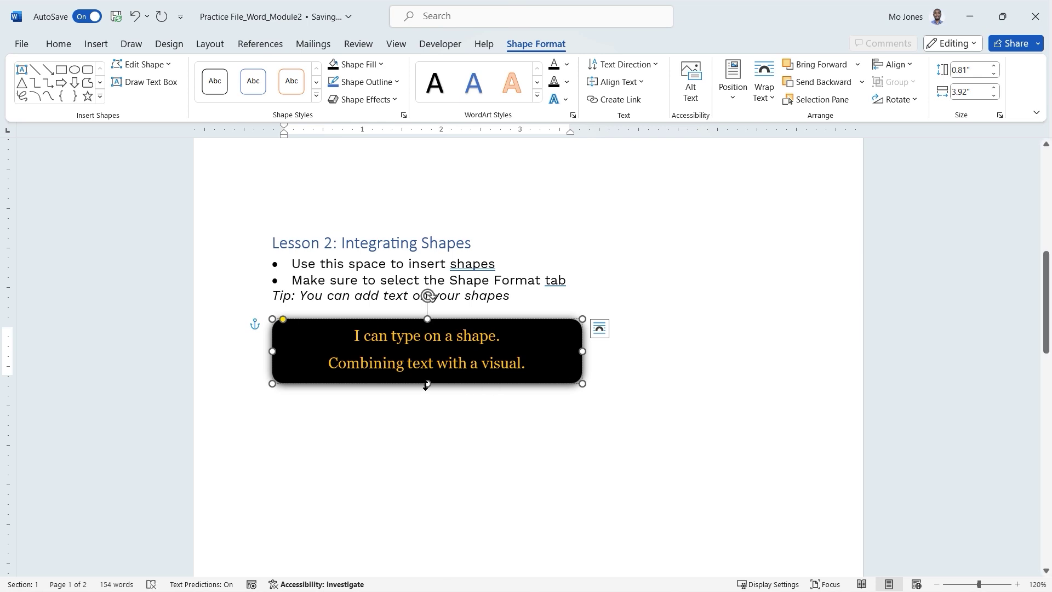
key(ctrl+y)
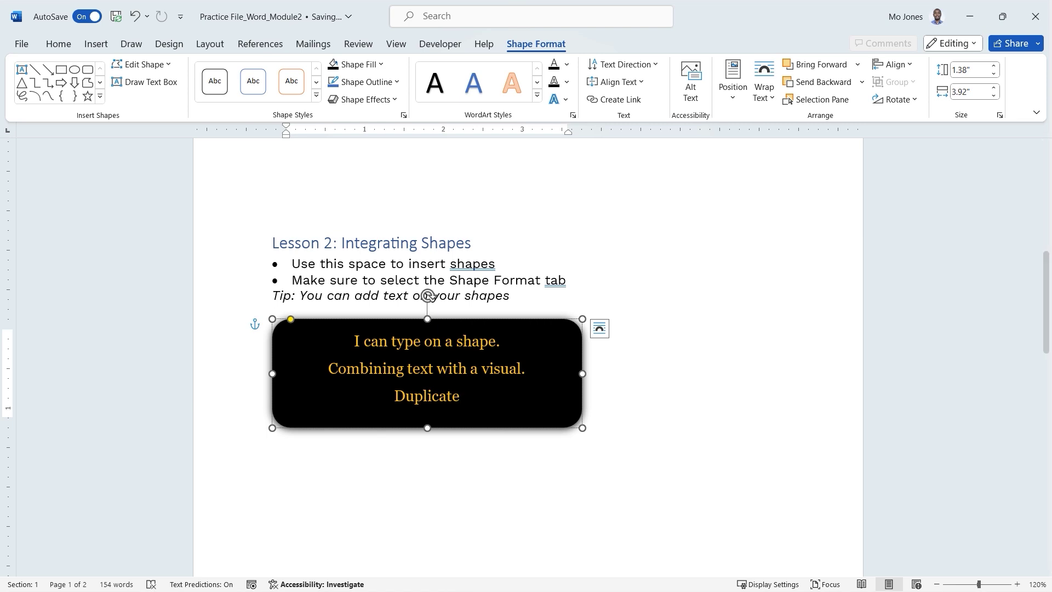
text(C)
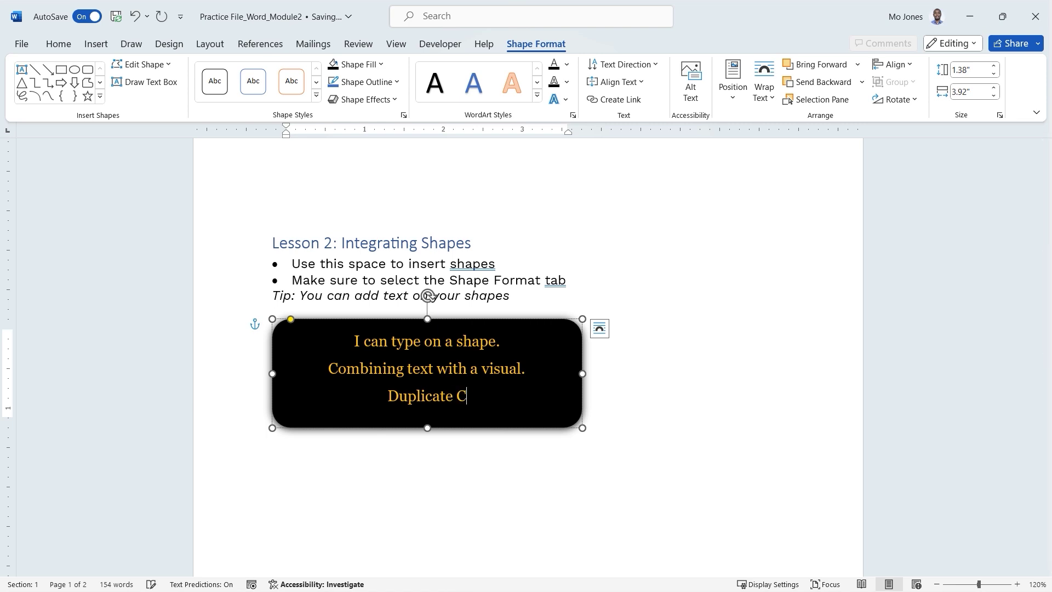
text(TRL+D)
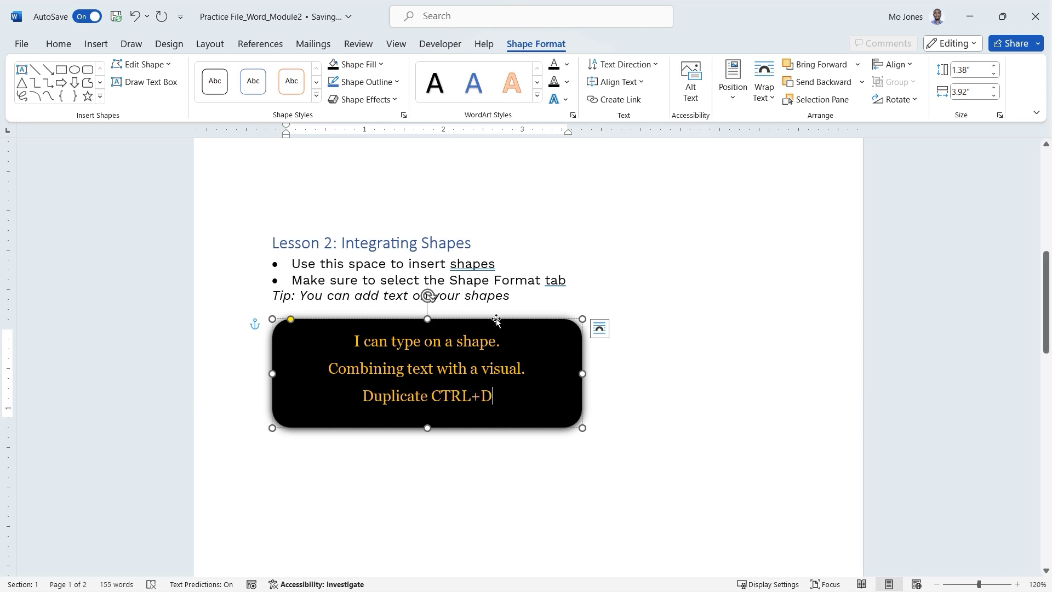
Duplicate the rounded rectangle and place the copy beside the original, with their upper edges aligned.
click(496, 319)
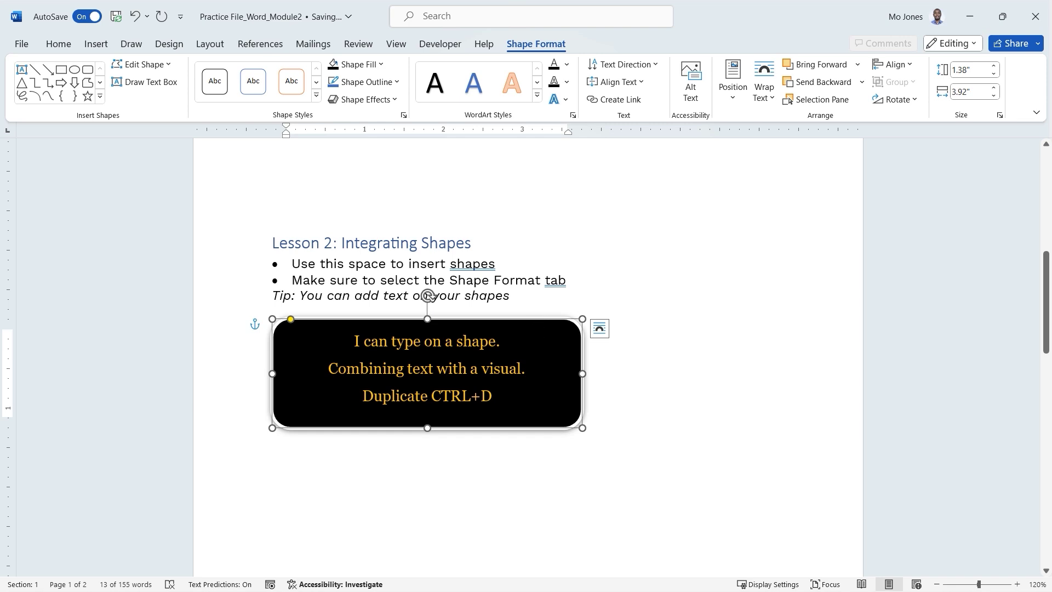
click(496, 340)
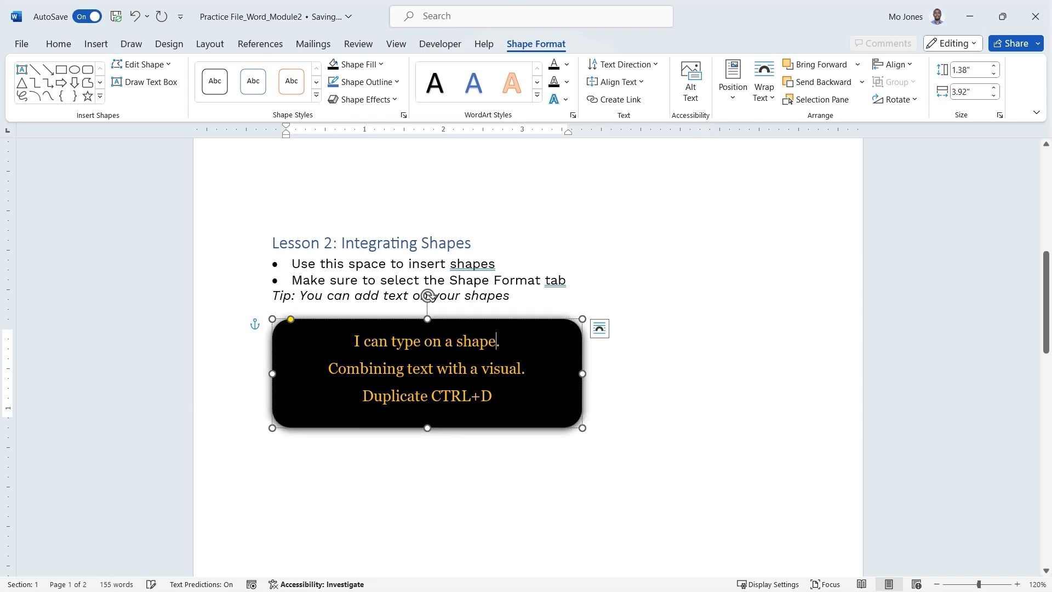
click(552, 320)
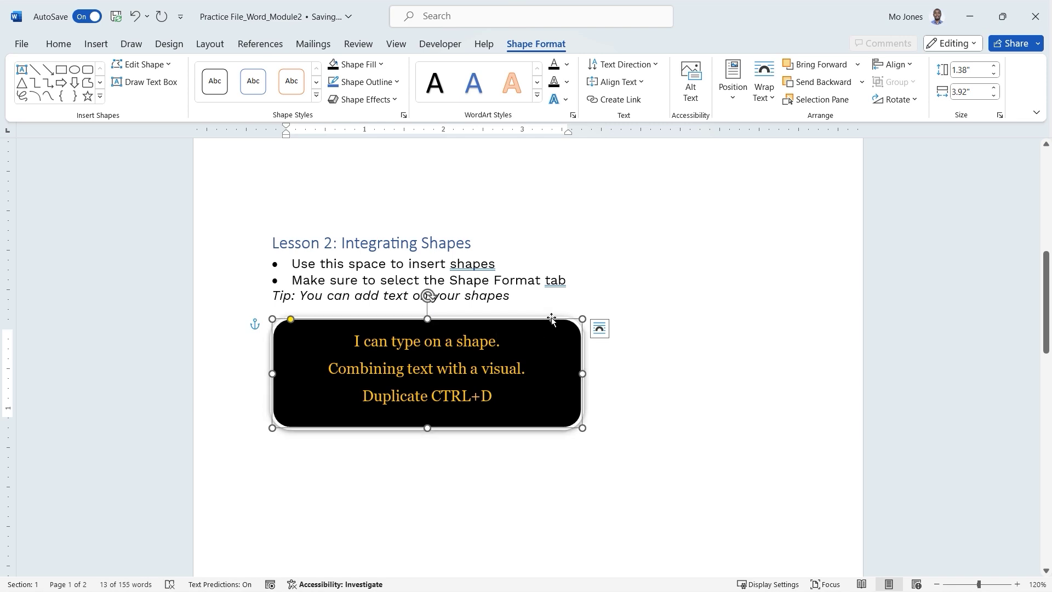
key(ctrl+d)
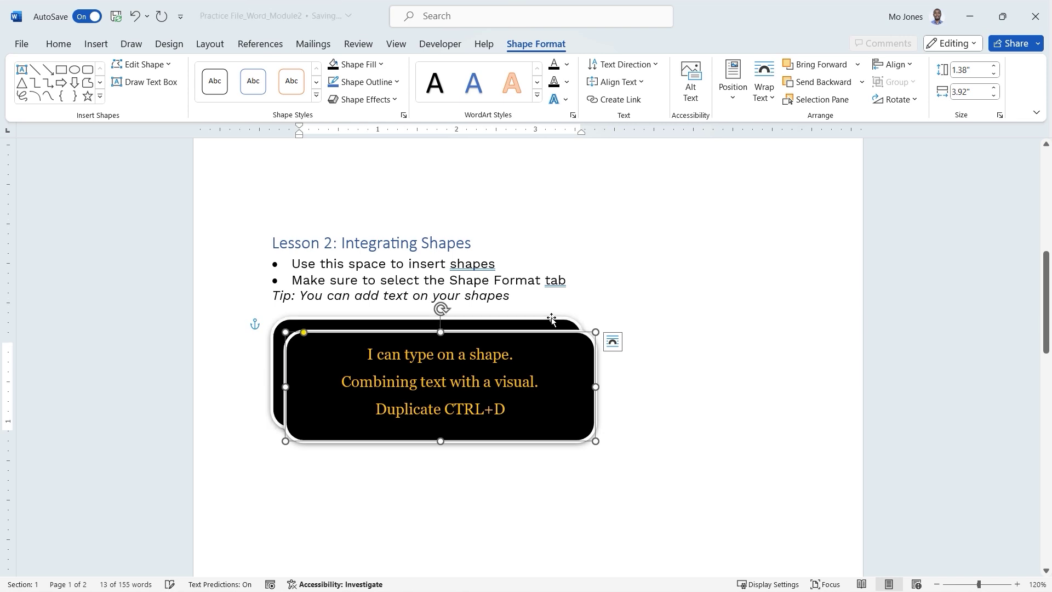
drag(531, 334, 777, 321)
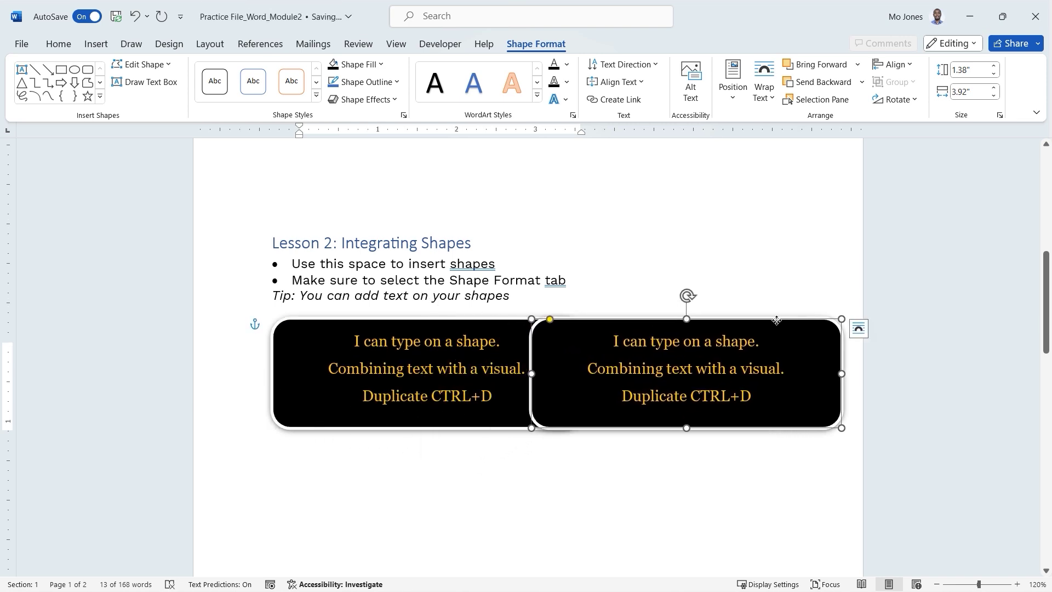
Narrow the original rounded rectangle to about 3.15 inches wide so the two shapes no longer overlap.
click(472, 320)
drag(583, 428, 522, 428)
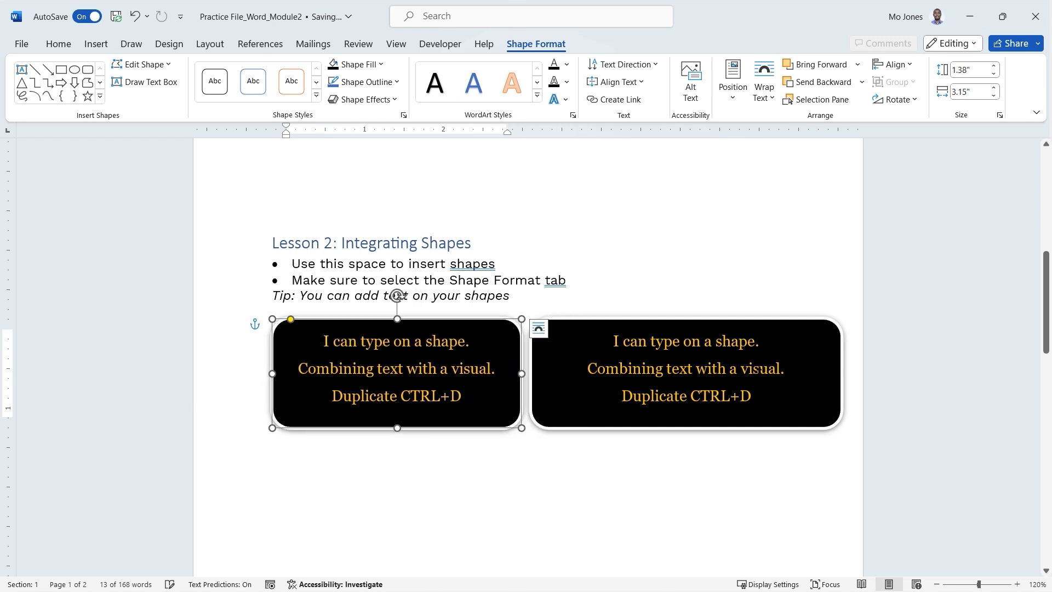
click(836, 392)
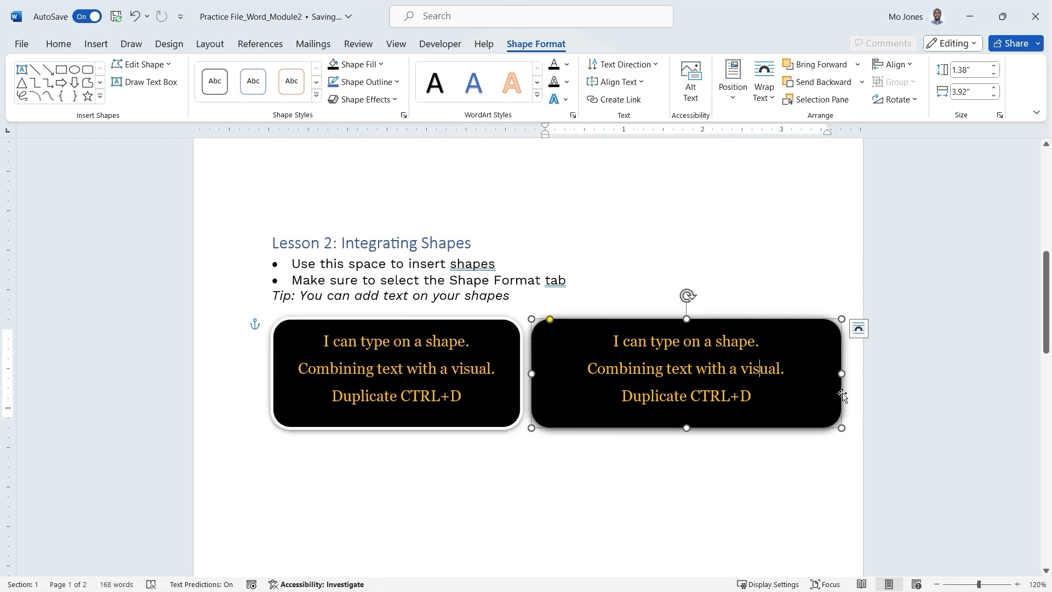
Set the duplicate rectangle's width to 3.15 inches to match the original, and deselect it.
click(485, 324)
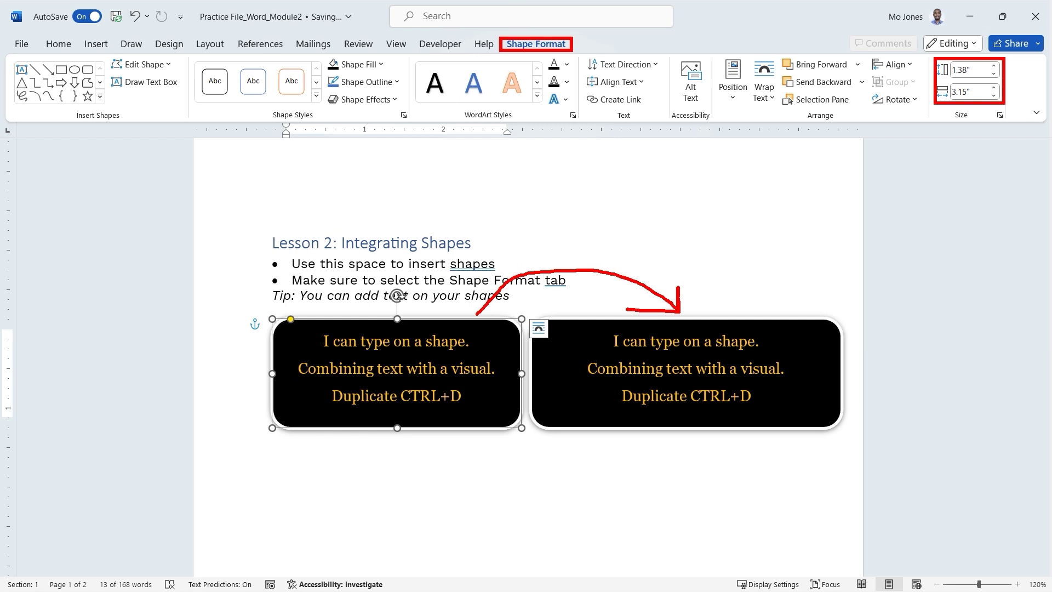
click(734, 326)
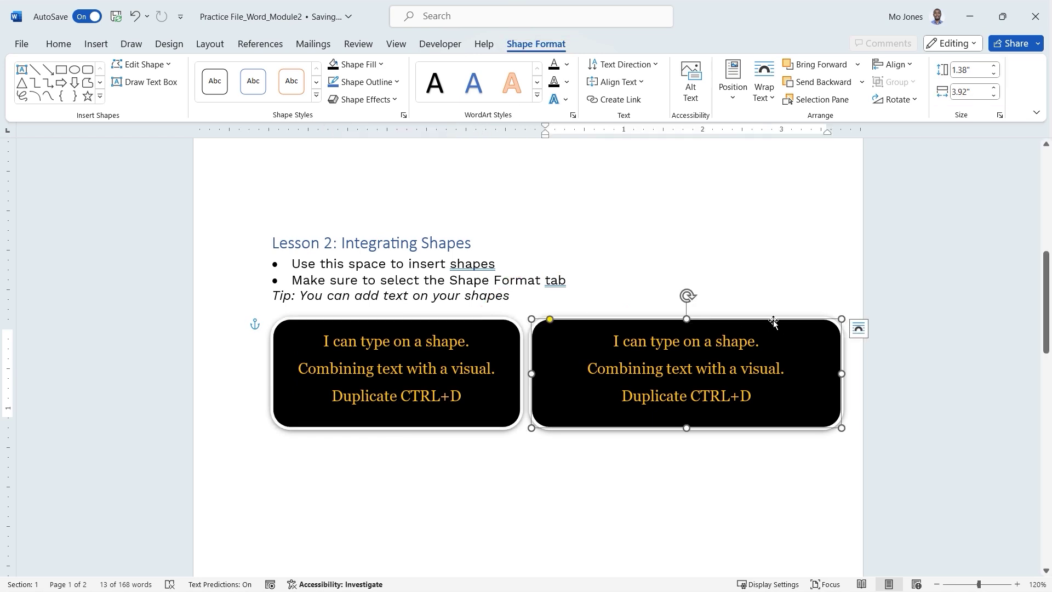
click(478, 327)
click(707, 341)
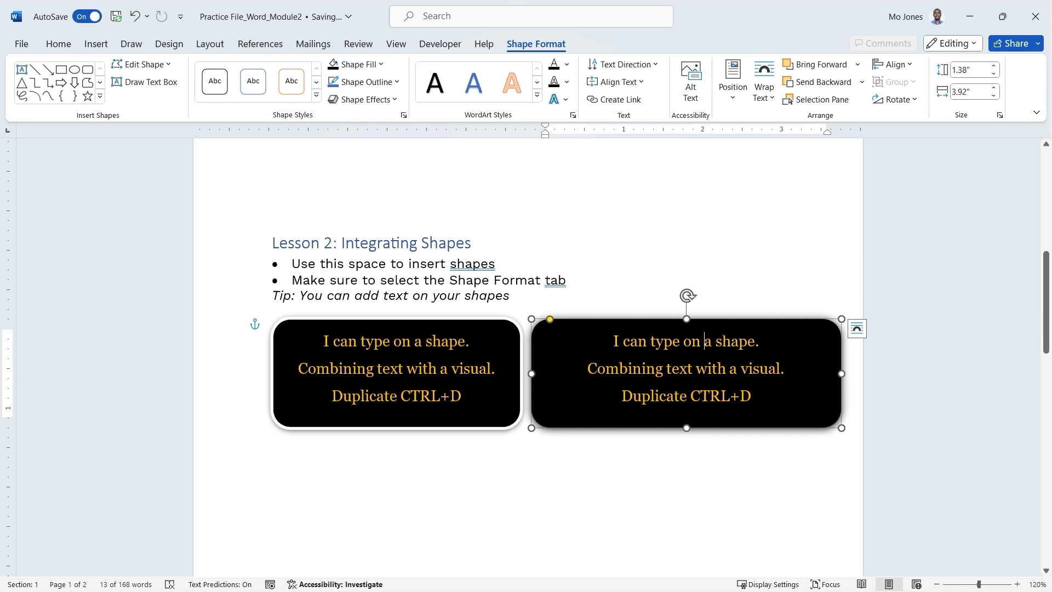
click(994, 96)
click(994, 96)
click(994, 96)
click(994, 96)
click(994, 96)
click(993, 96)
click(994, 96)
click(981, 93)
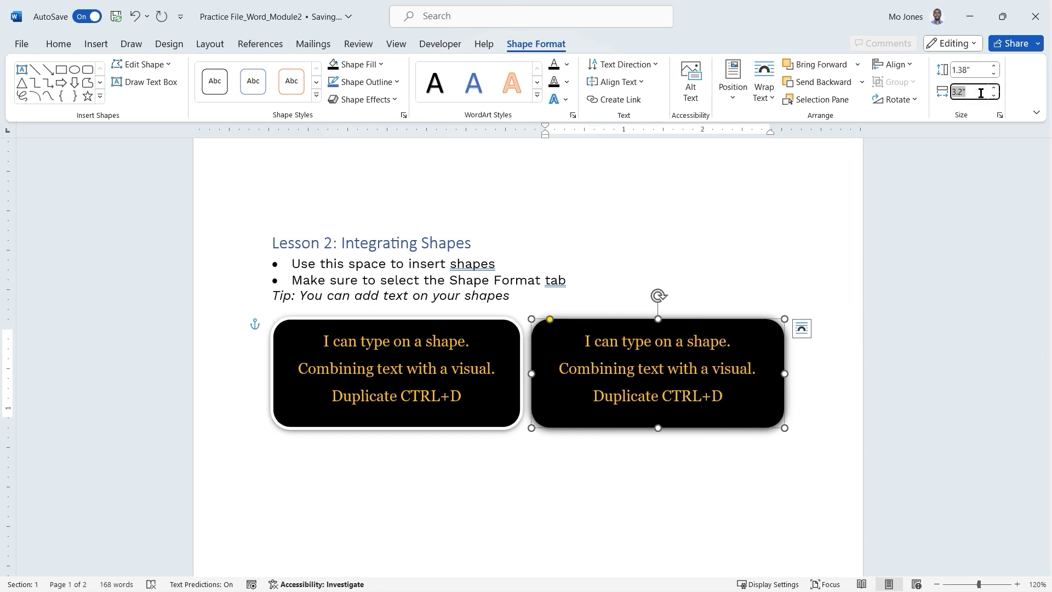
text(3.15)
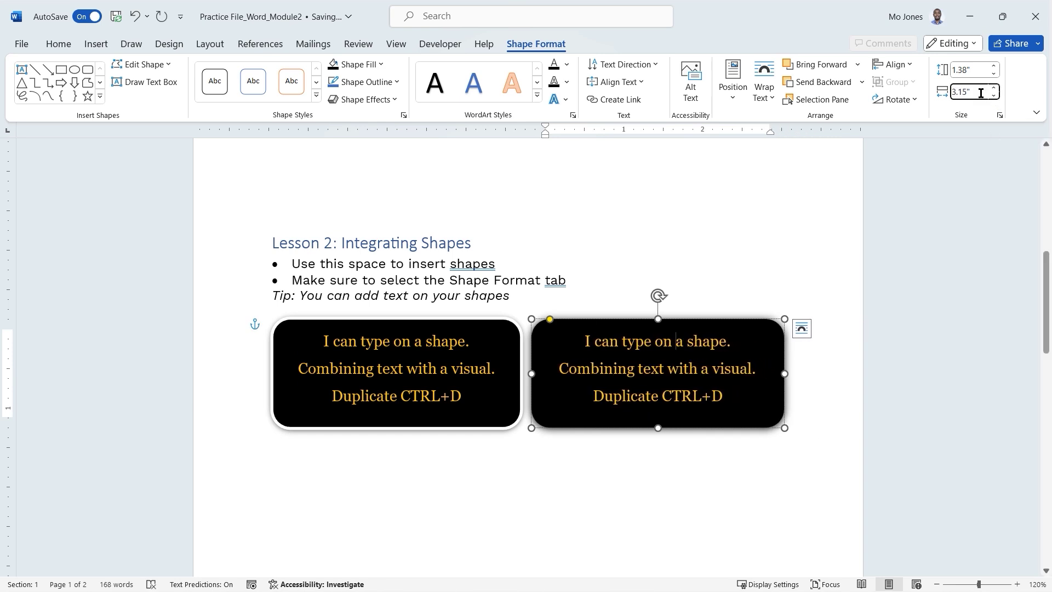
key(Return)
click(511, 284)
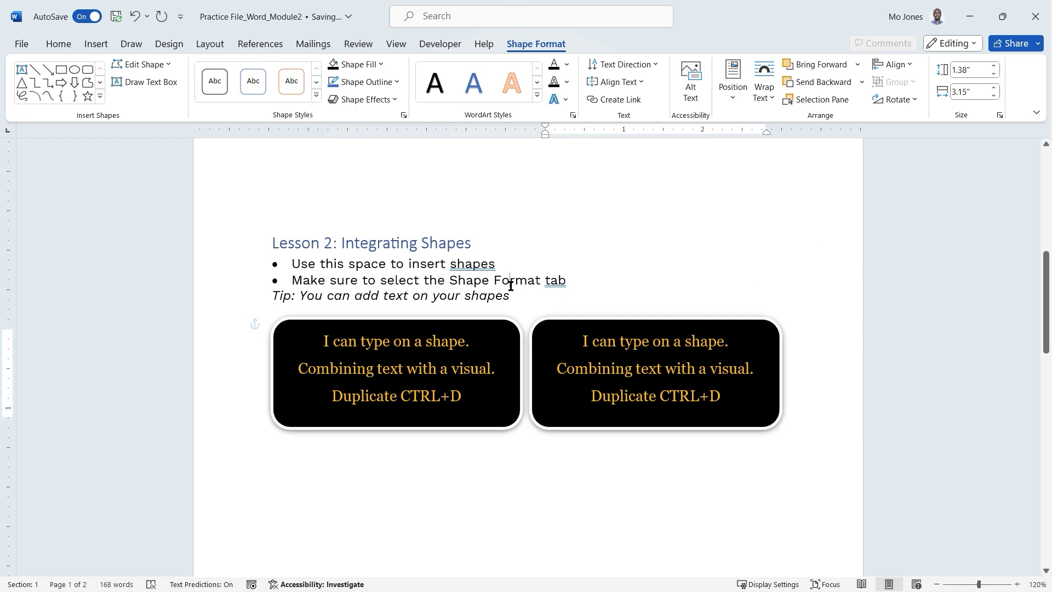
click(636, 372)
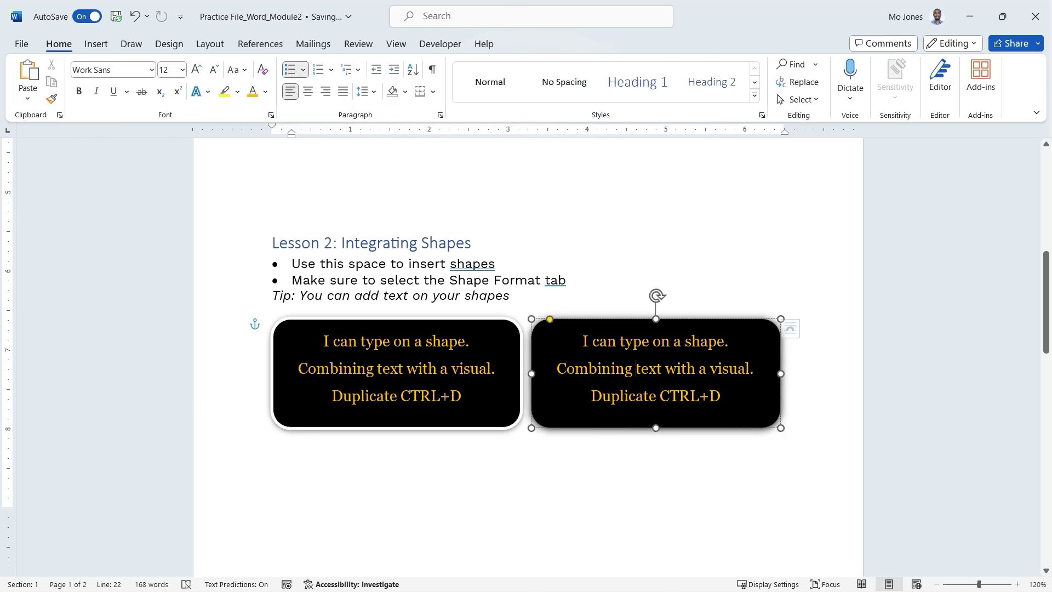
click(498, 291)
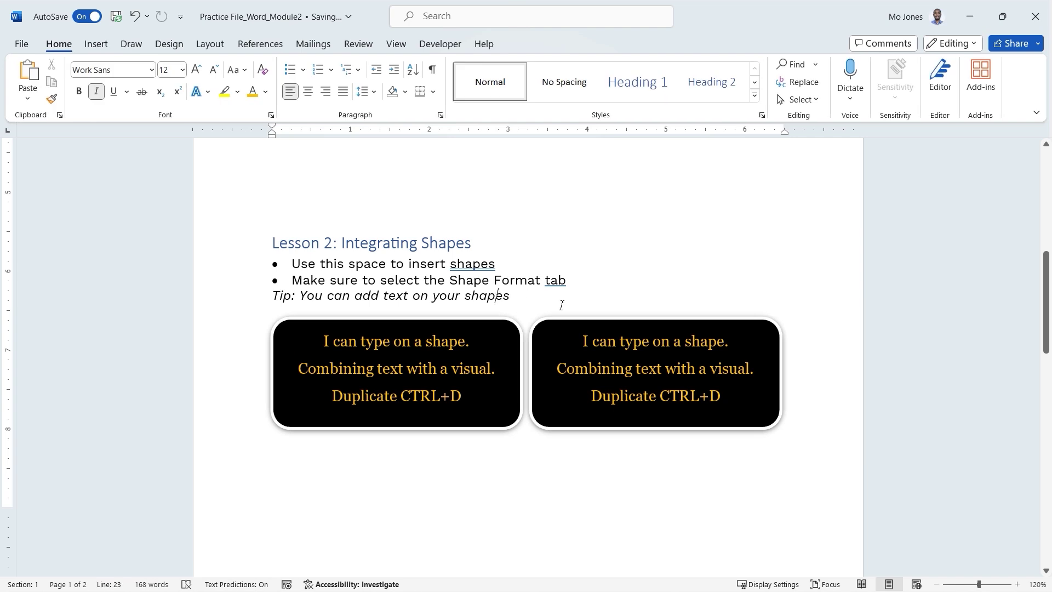
Insert an oval about 0.56 inches high and 2.62 inches wide just below the original rounded rectangle.
scroll(767, 334, down, 2)
click(650, 381)
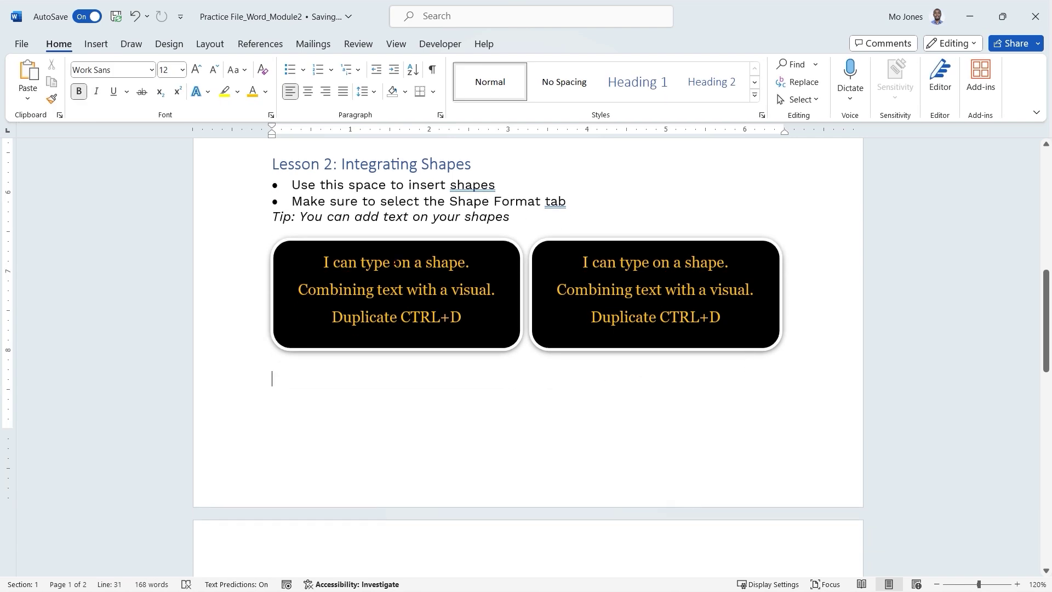
click(96, 45)
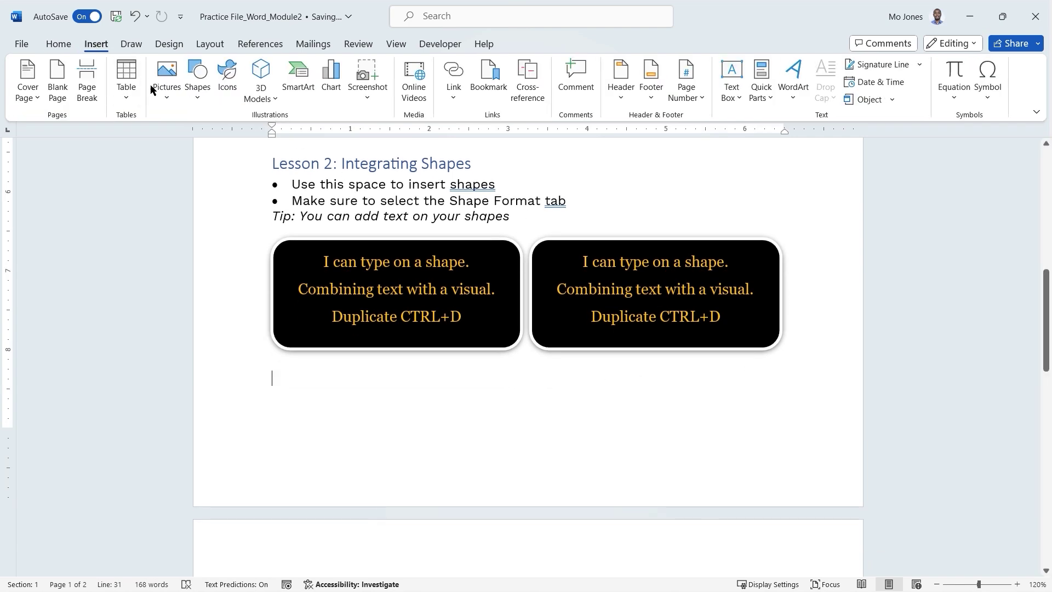
click(197, 99)
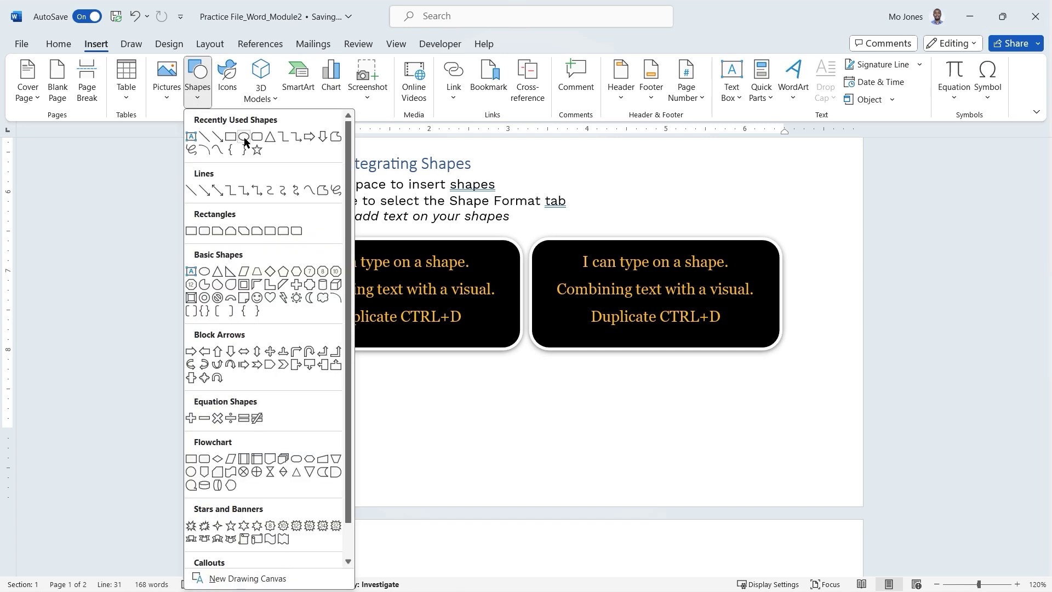
click(245, 138)
mouse_move(281, 370)
mouse_down()
mouse_move(423, 387)
mouse_move(485, 414)
mouse_up()
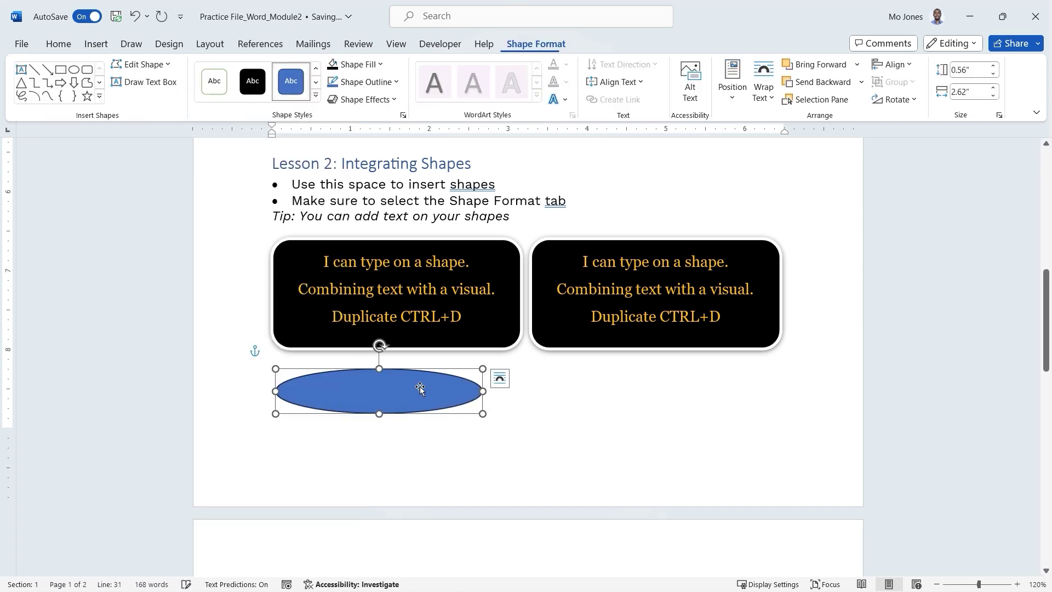
Add the text "1" to the oval and enlarge it to 16 points.
text(1)
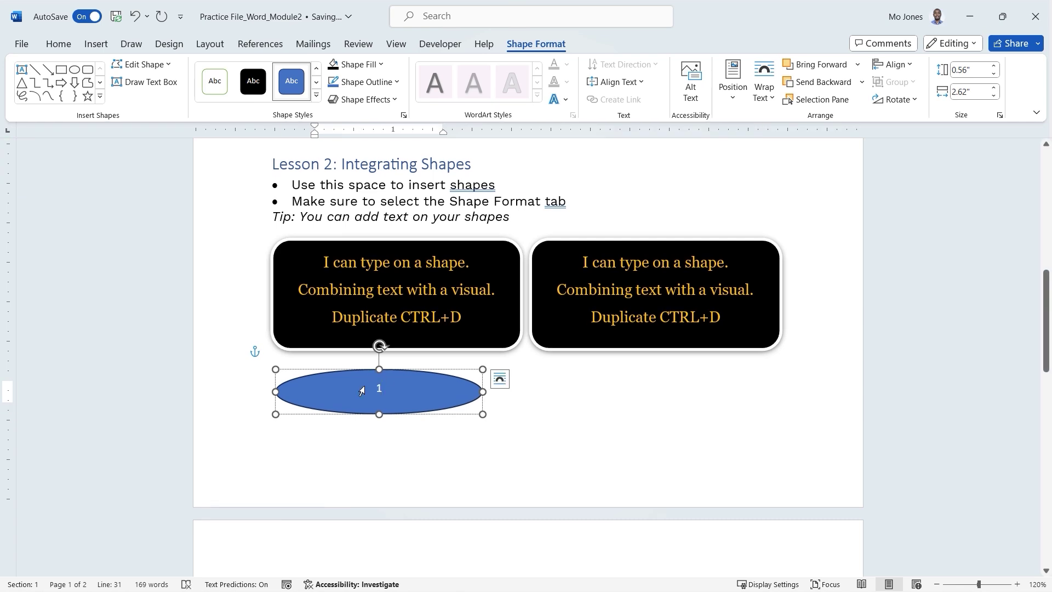
double_click(382, 388)
click(60, 46)
click(197, 70)
click(197, 70)
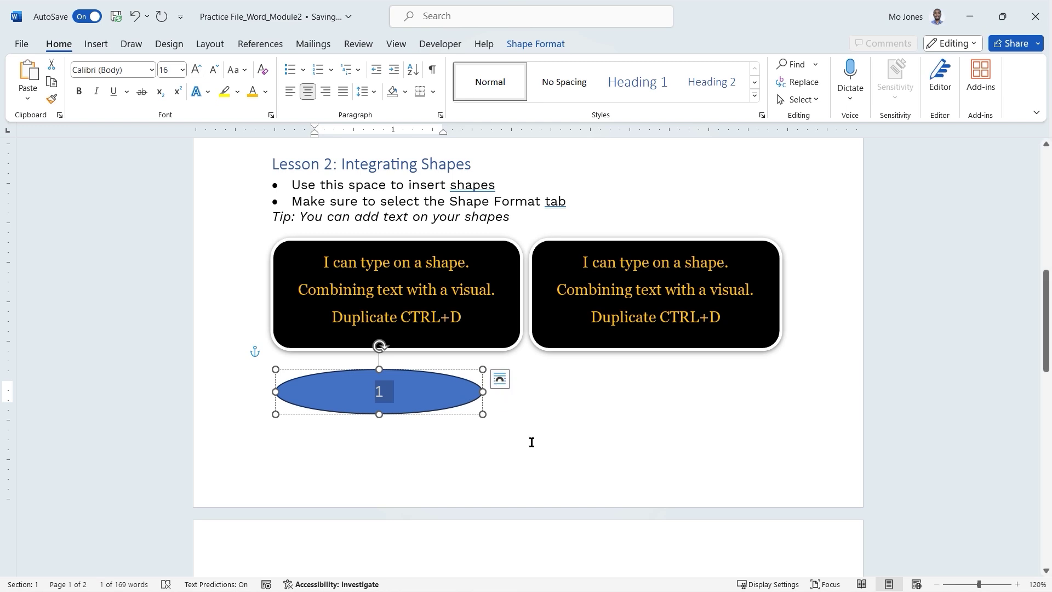
click(459, 381)
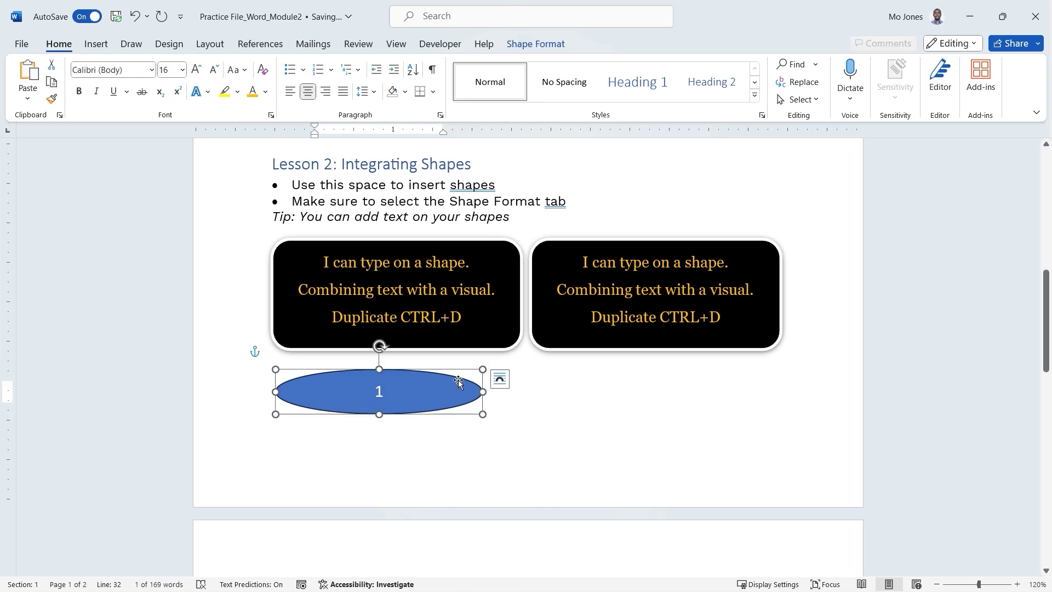
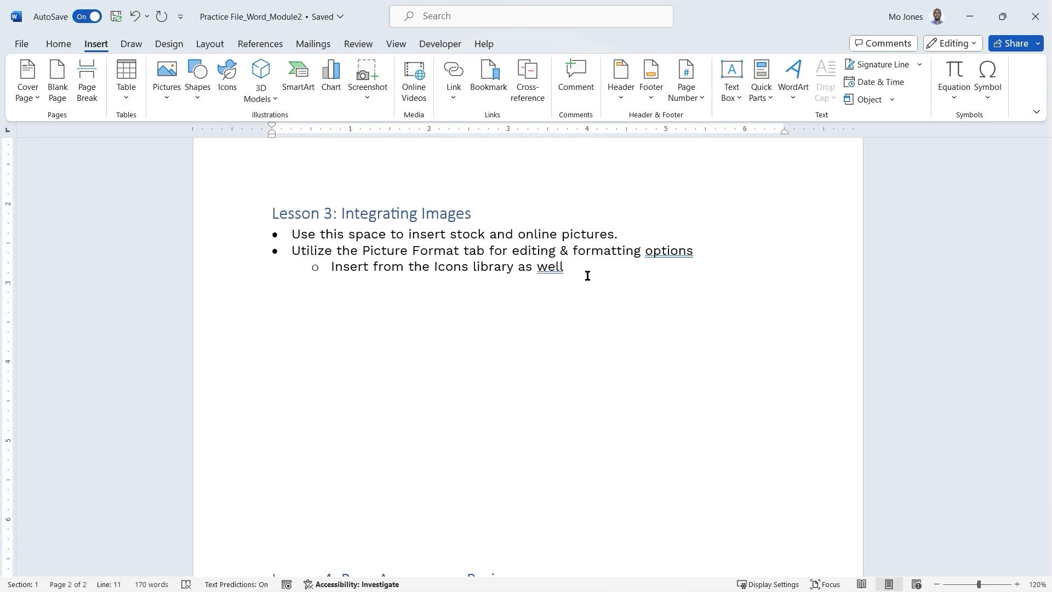
Start a blank, unbulleted line below the Lesson 3 bullets and open the choice of picture sources.
key(Return)
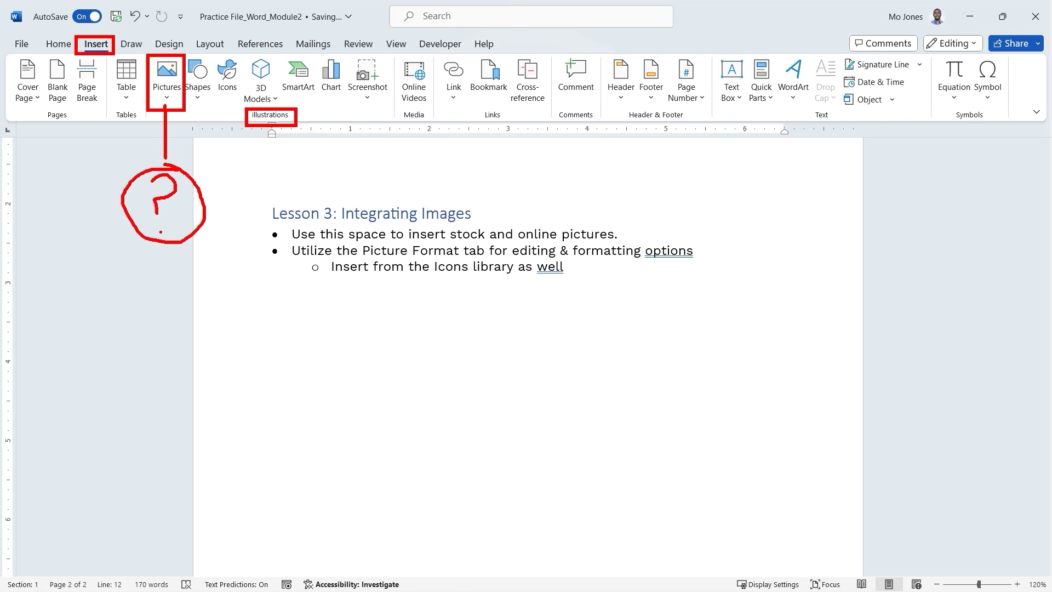
click(168, 99)
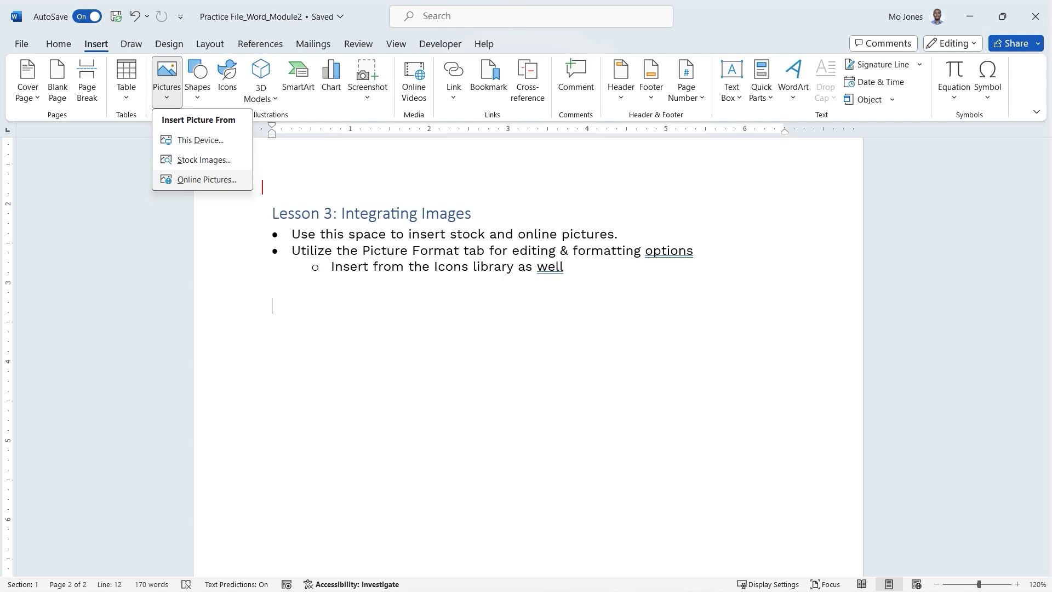
text(More > copyright)
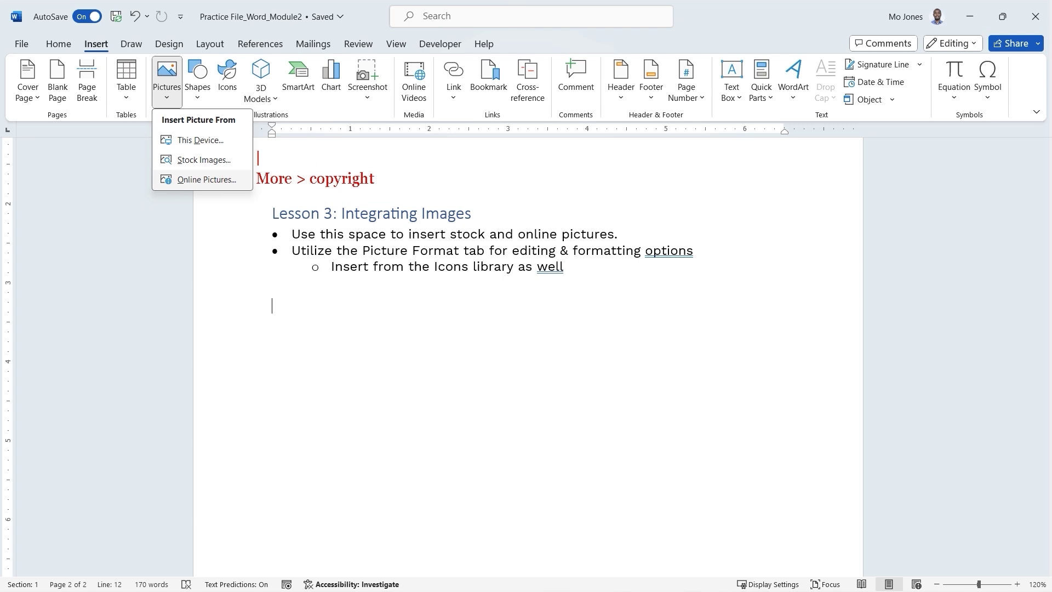
text(Fewer > Permiss)
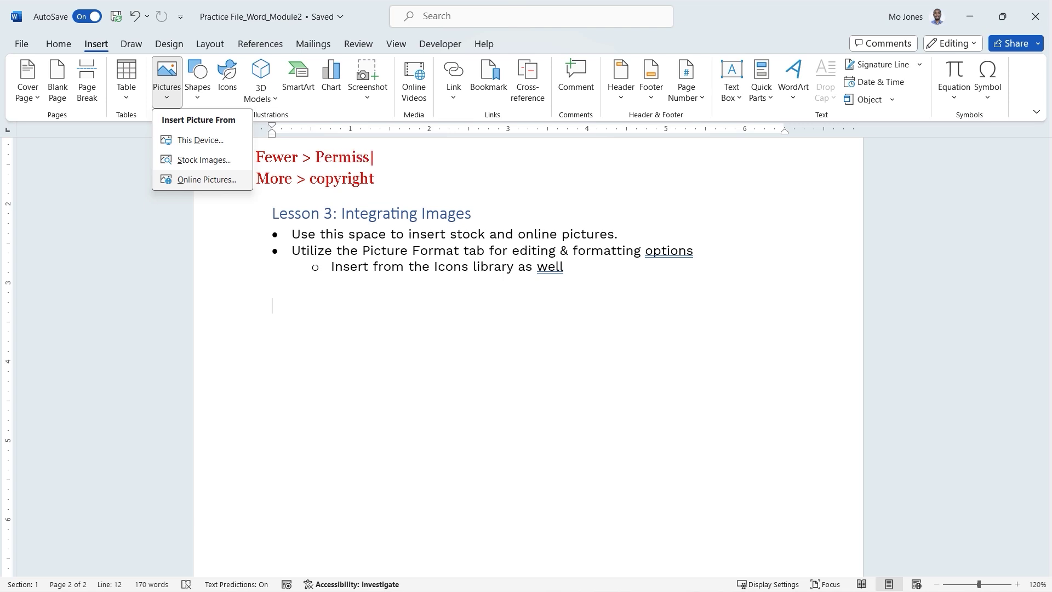
text(ion)
text(Own)
key(Escape)
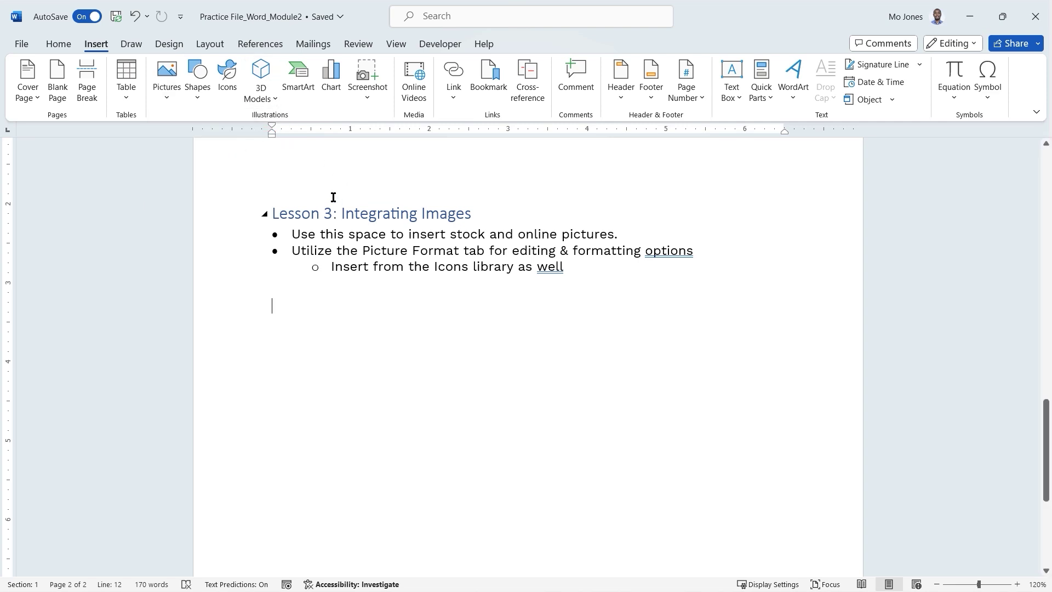
Open the stock image library, search its images for "work team" and look through the matching photos.
click(169, 102)
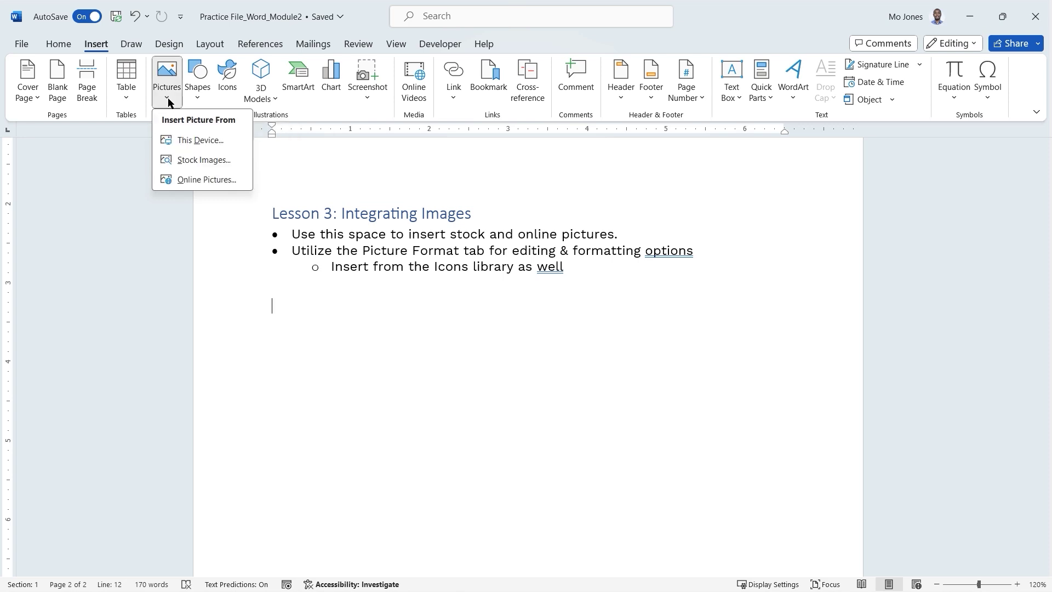
click(194, 160)
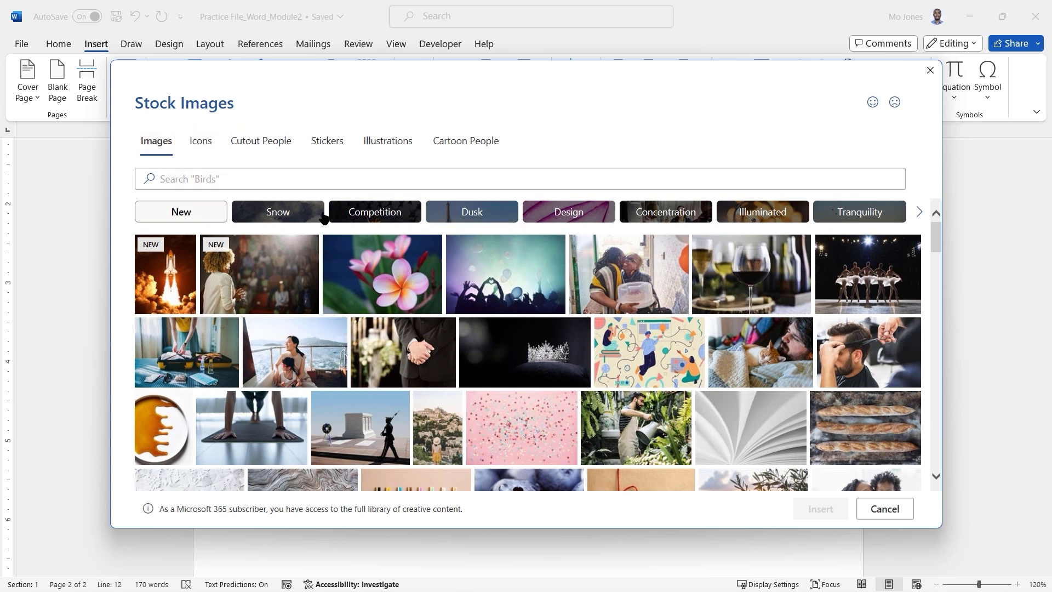
scroll(551, 230, down, 2)
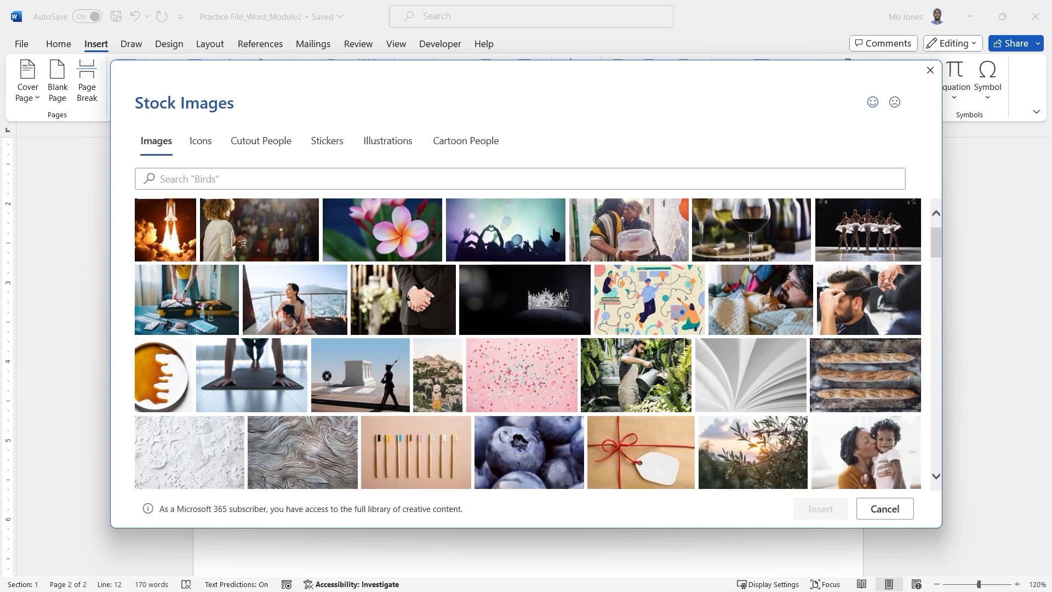
scroll(554, 230, up, 2)
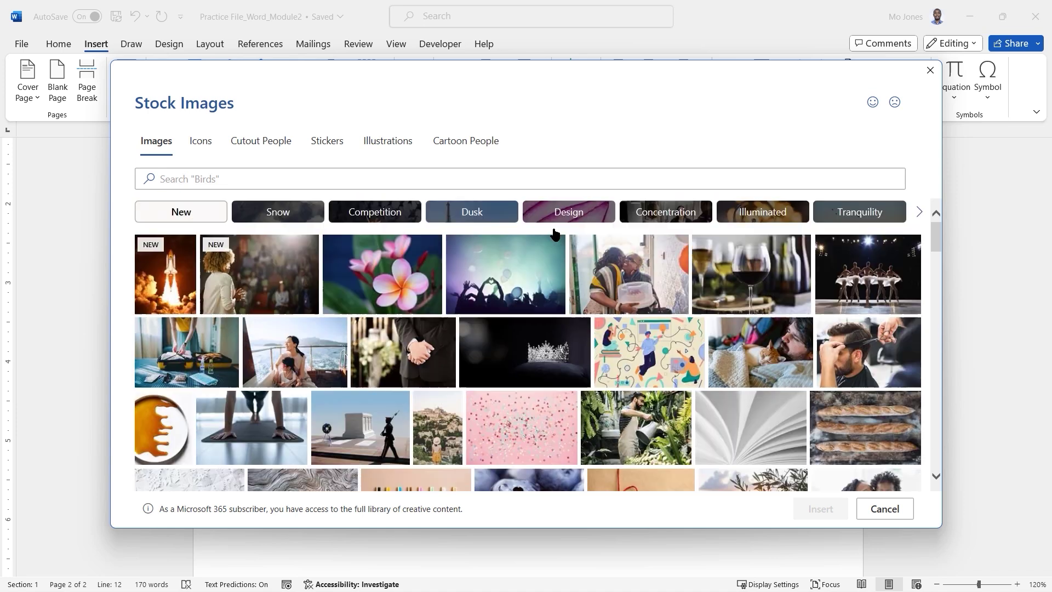
click(288, 181)
text(work team)
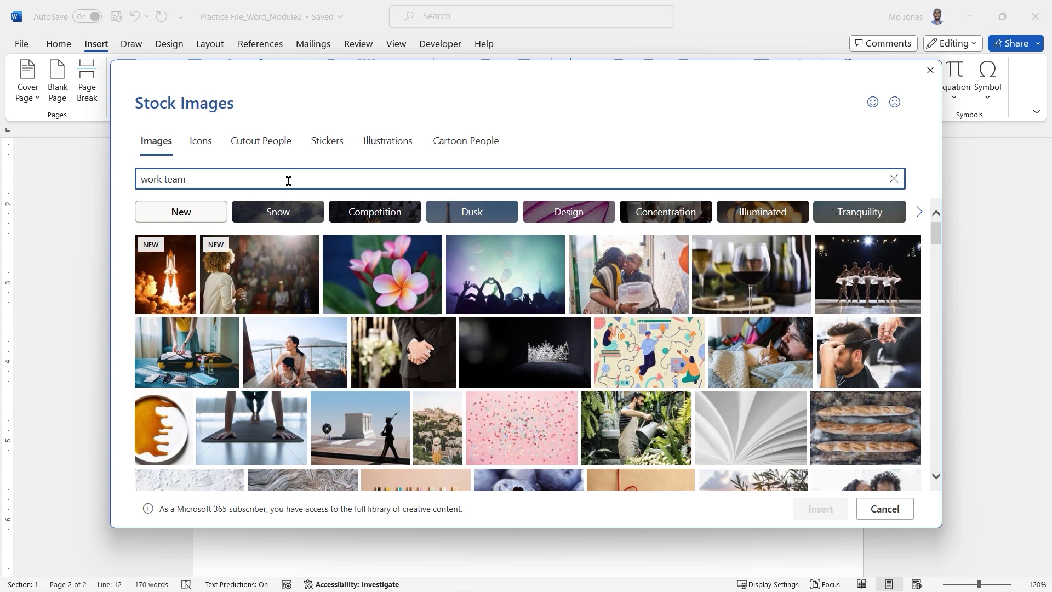
key(Return)
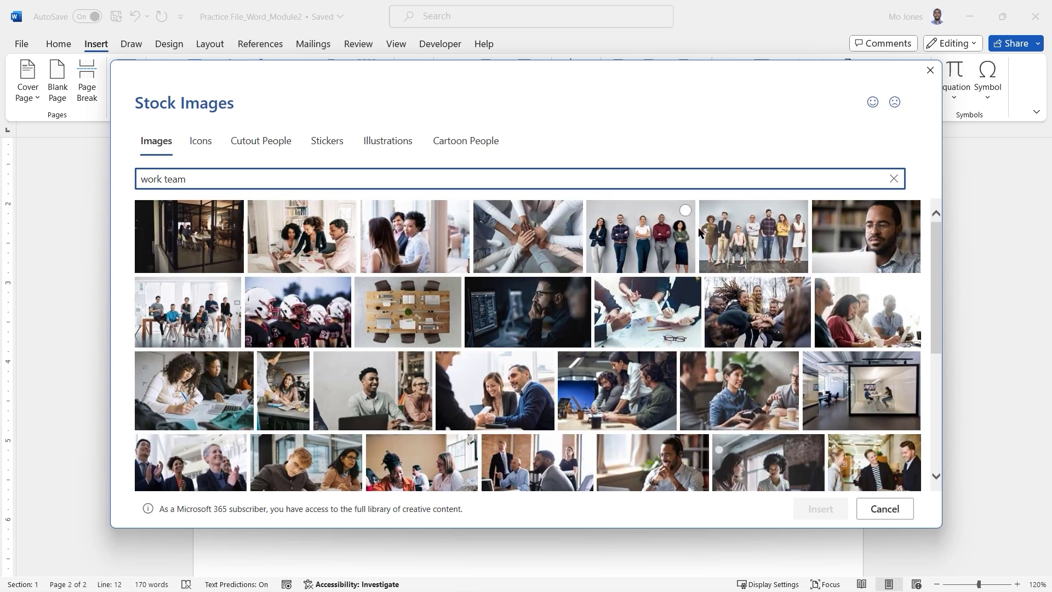
scroll(766, 289, down, 2)
scroll(766, 289, down, 5)
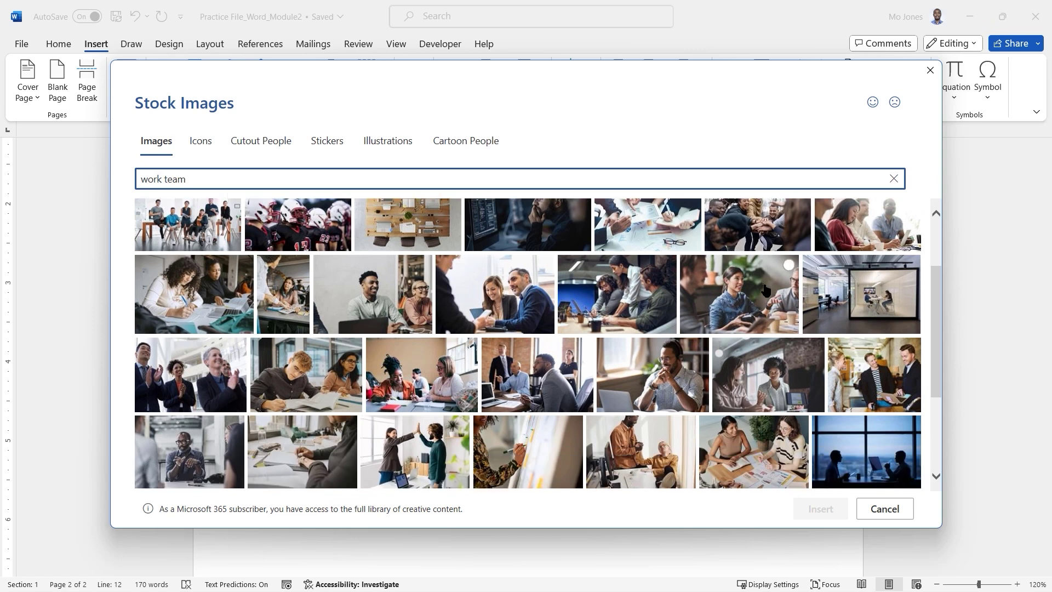
scroll(770, 293, up, 4)
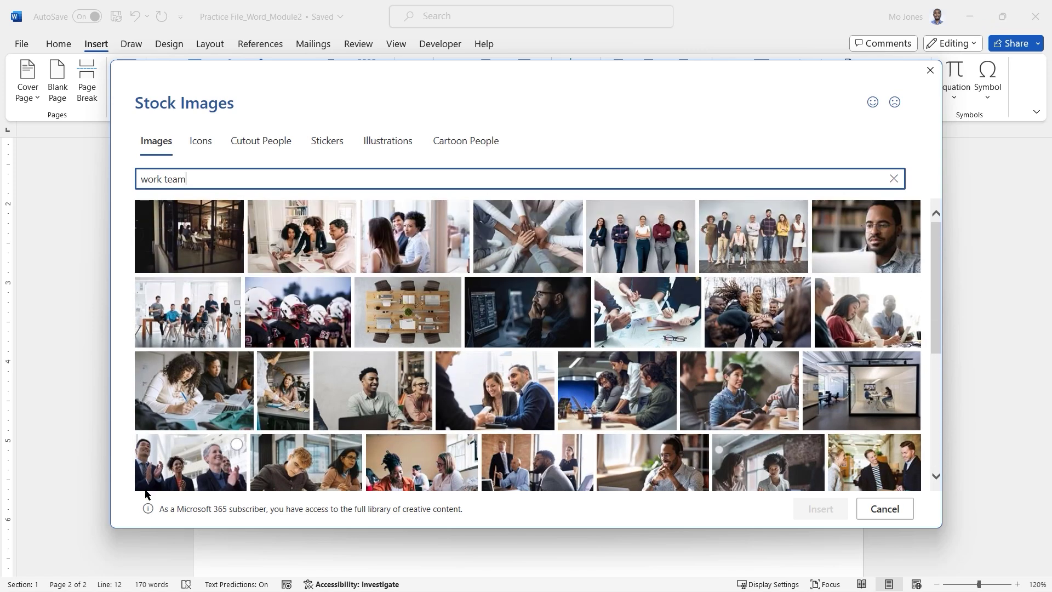
click(213, 510)
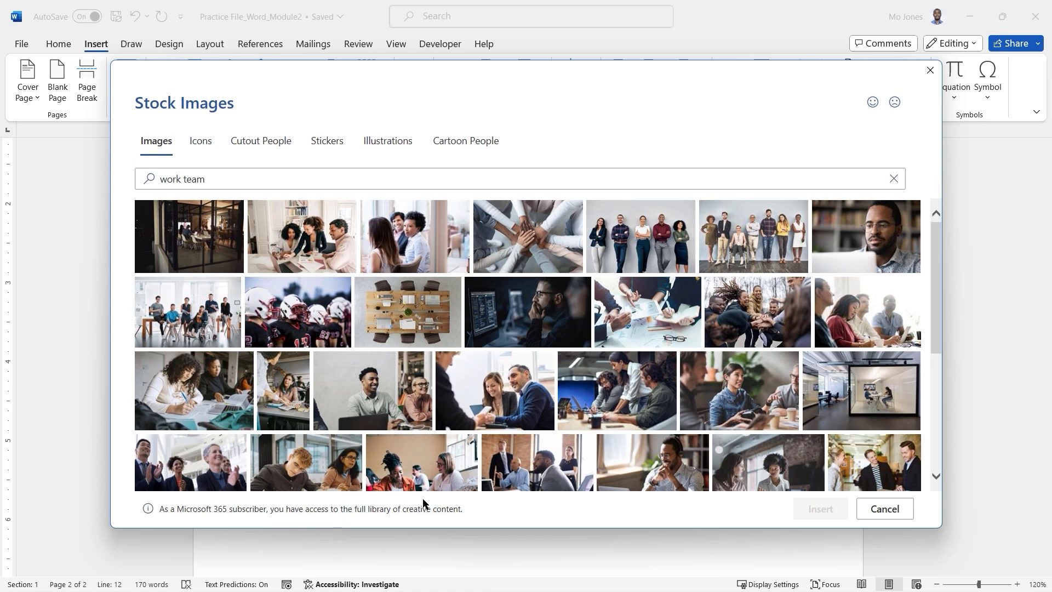
click(248, 177)
Switch to the stock icons and replace the search term with "team".
click(200, 141)
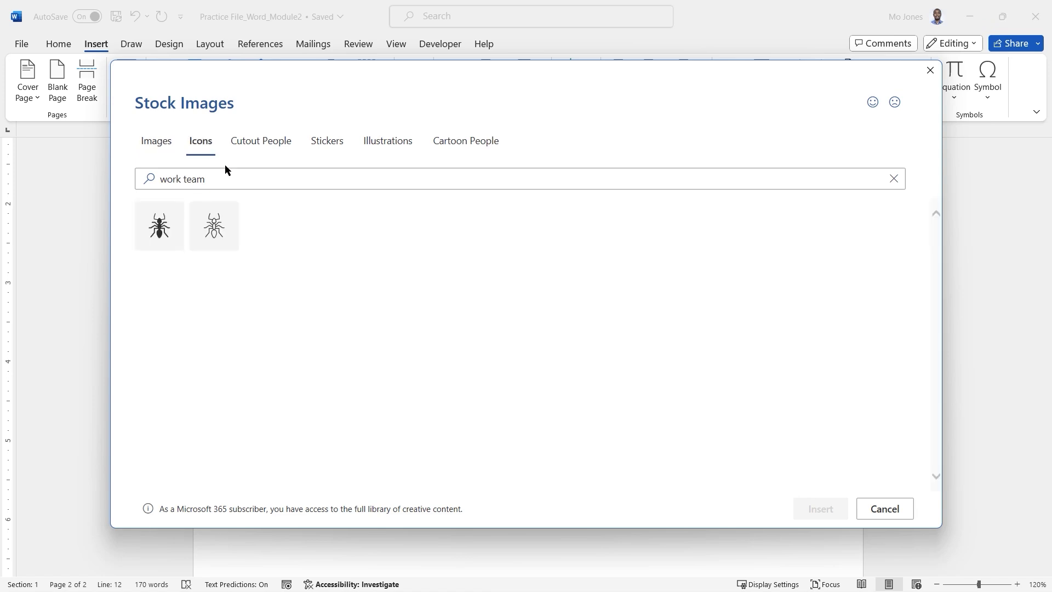
click(205, 178)
drag(205, 179, 144, 183)
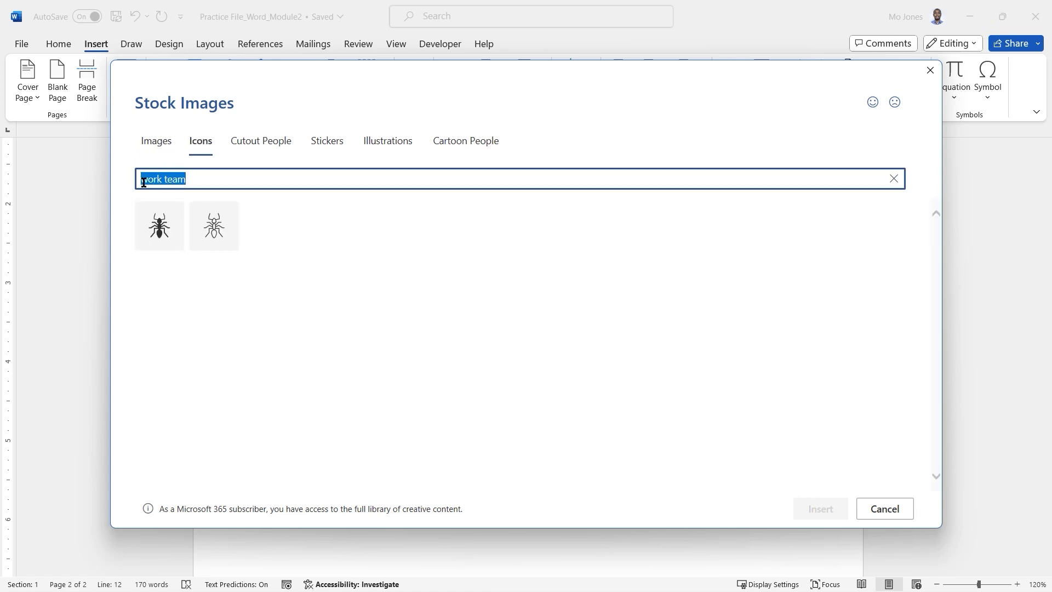
key(BackSpace)
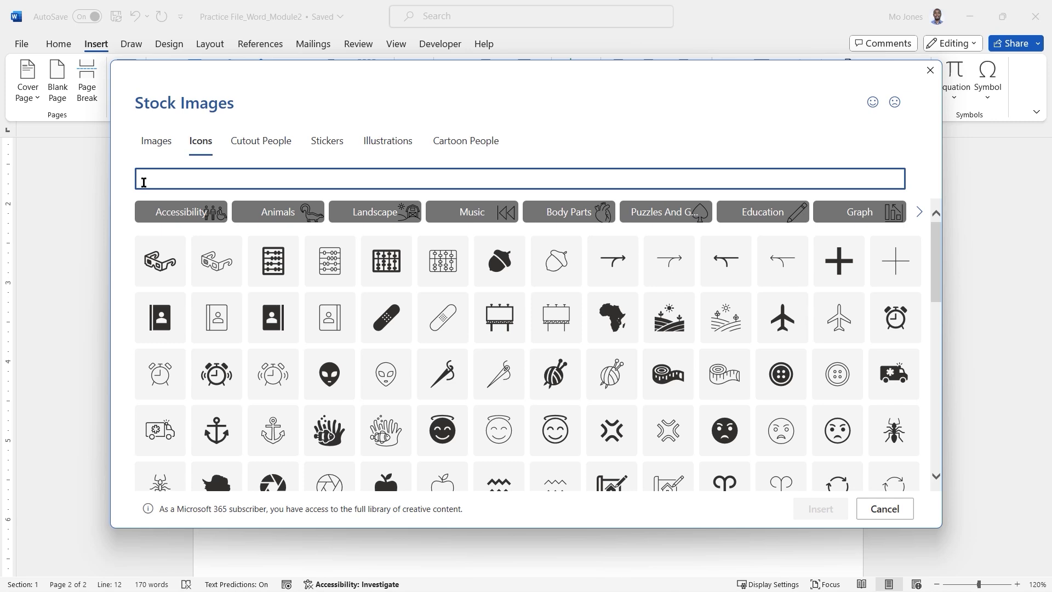
text(team)
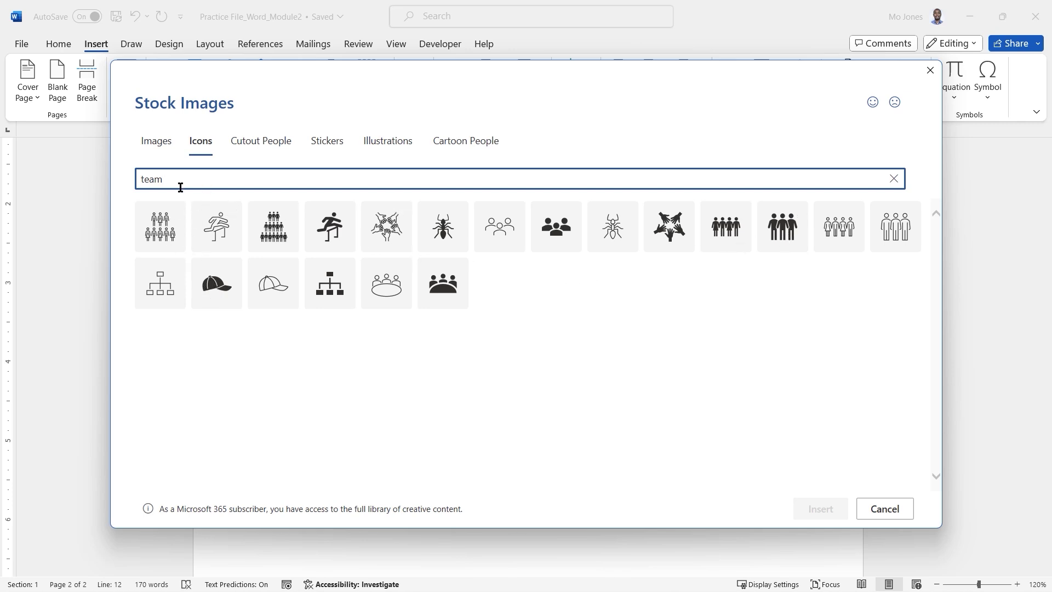
Search the stock icons for "communicate" instead.
drag(174, 179, 135, 184)
text(communicate)
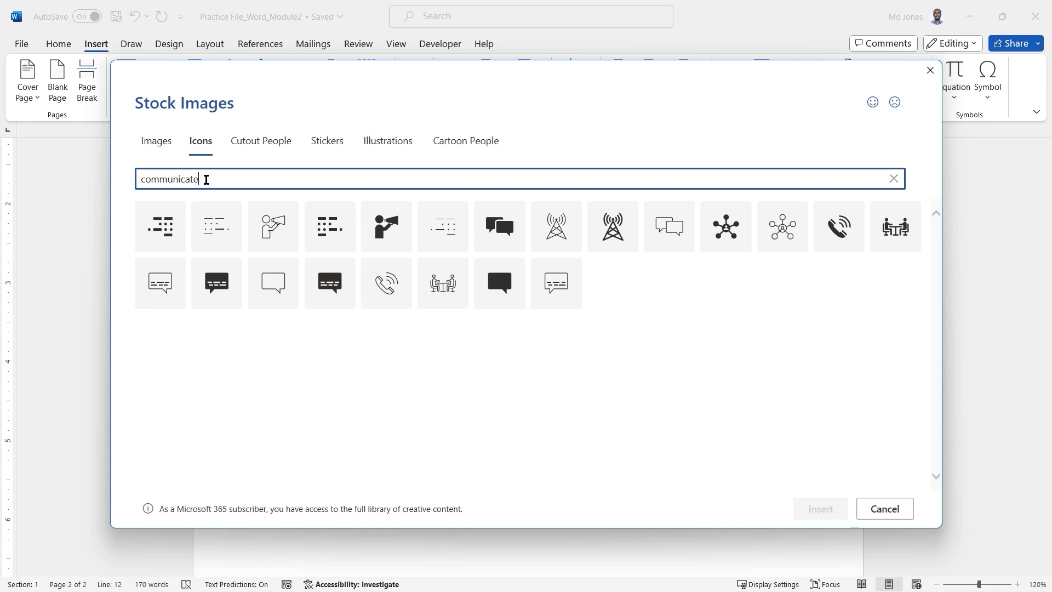
double_click(186, 180)
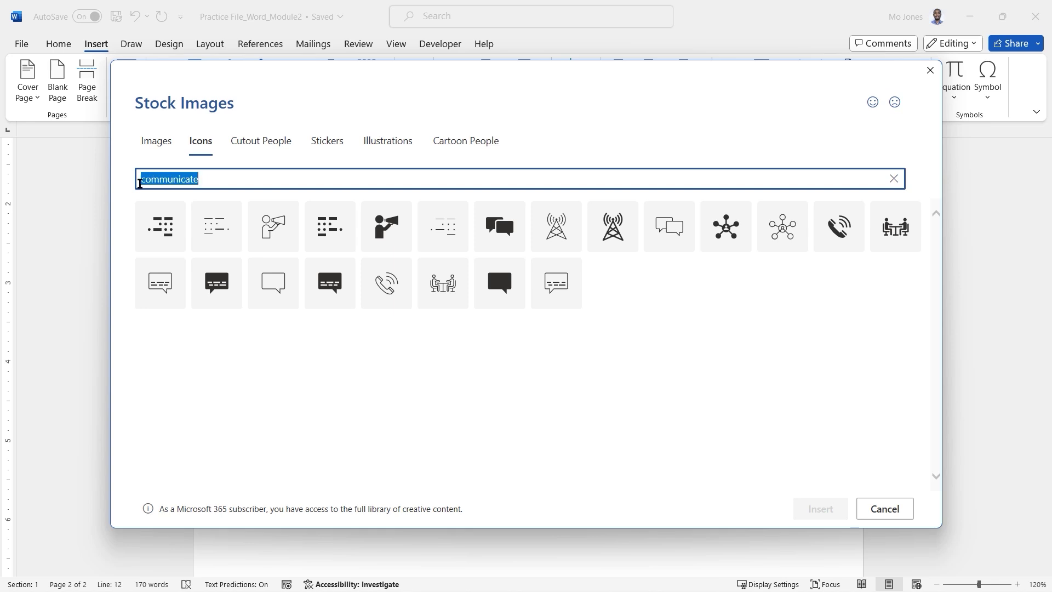
Browse the Cutout People collection of stock images, and open the Stickers collection.
click(265, 146)
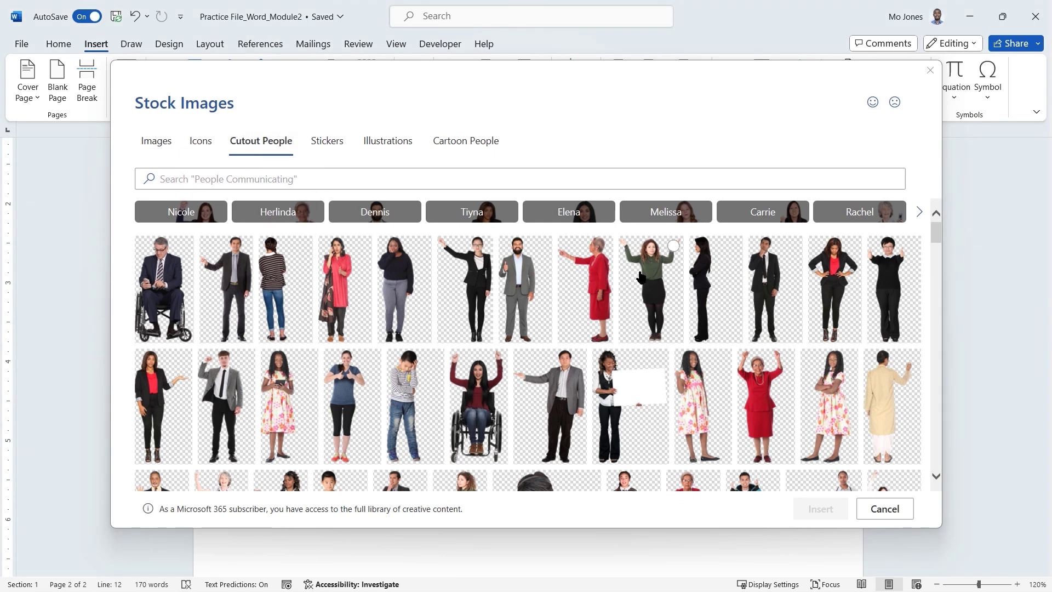
scroll(641, 276, down, 1)
scroll(641, 277, down, 3)
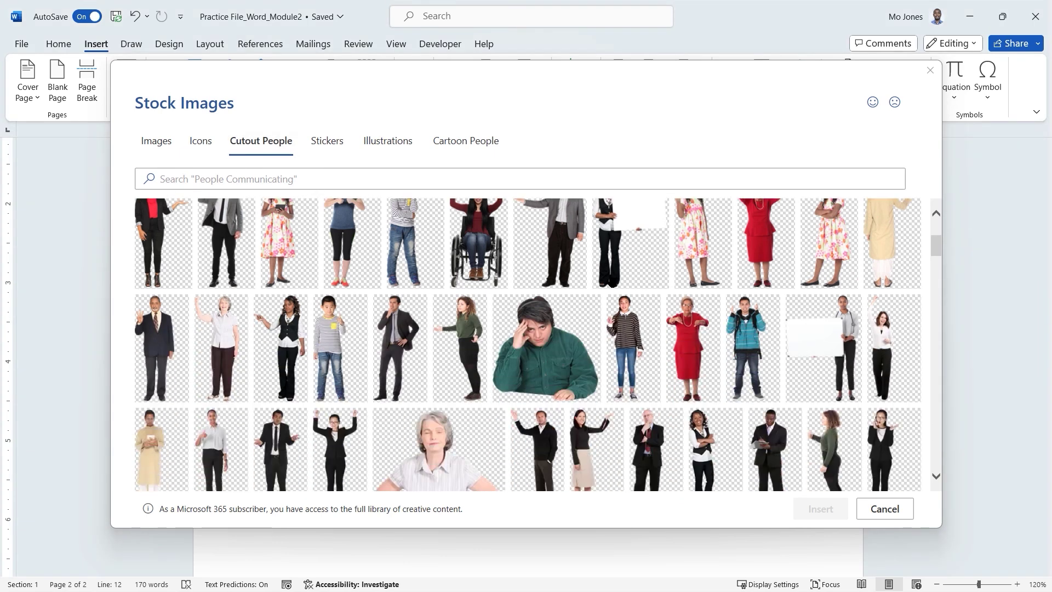
scroll(474, 300, down, 4)
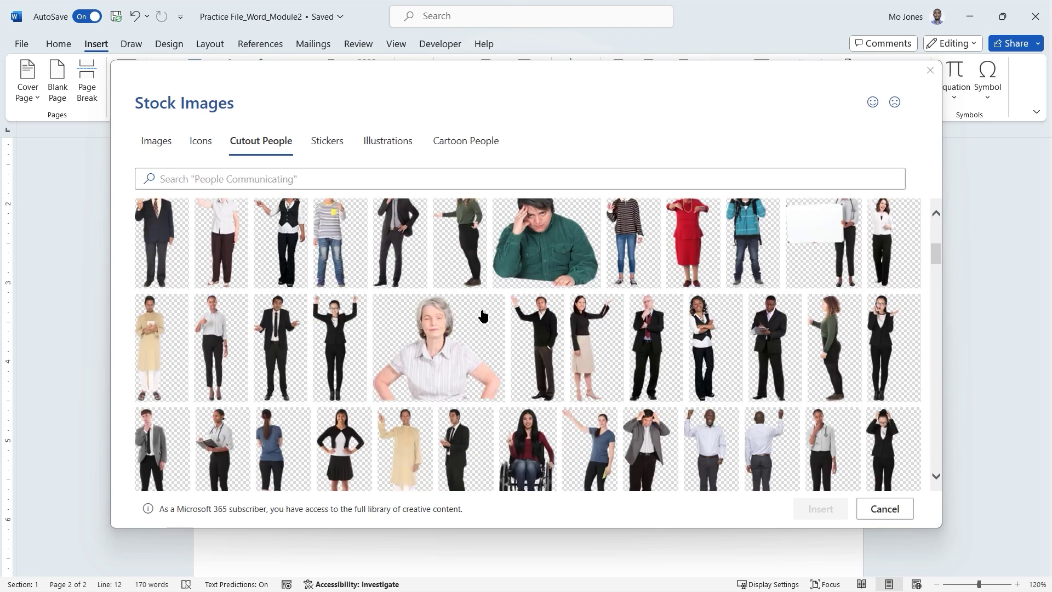
scroll(482, 315, down, 5)
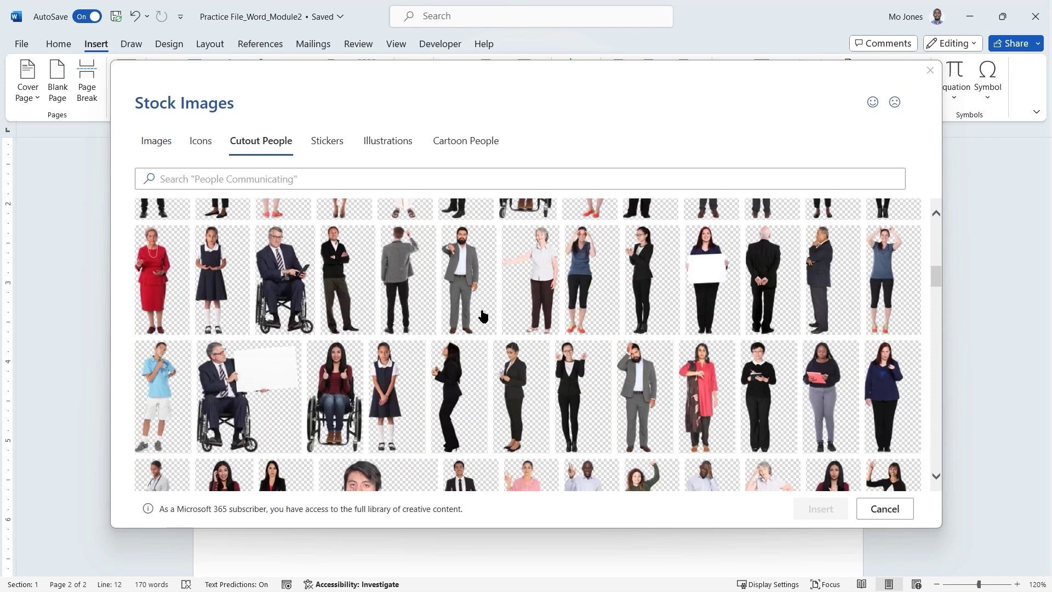
scroll(482, 315, down, 5)
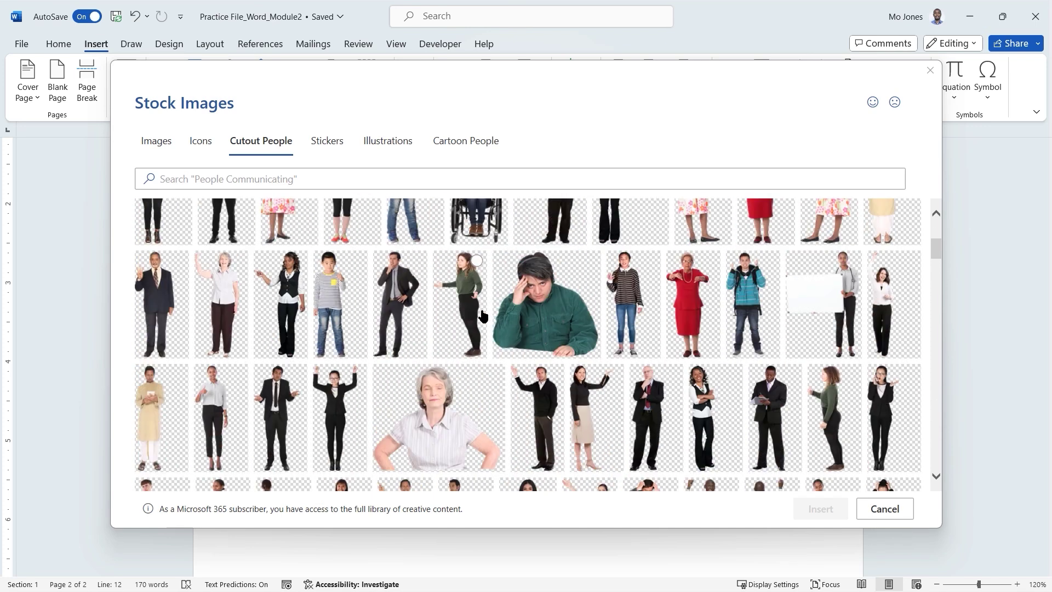
scroll(476, 401, up, 15)
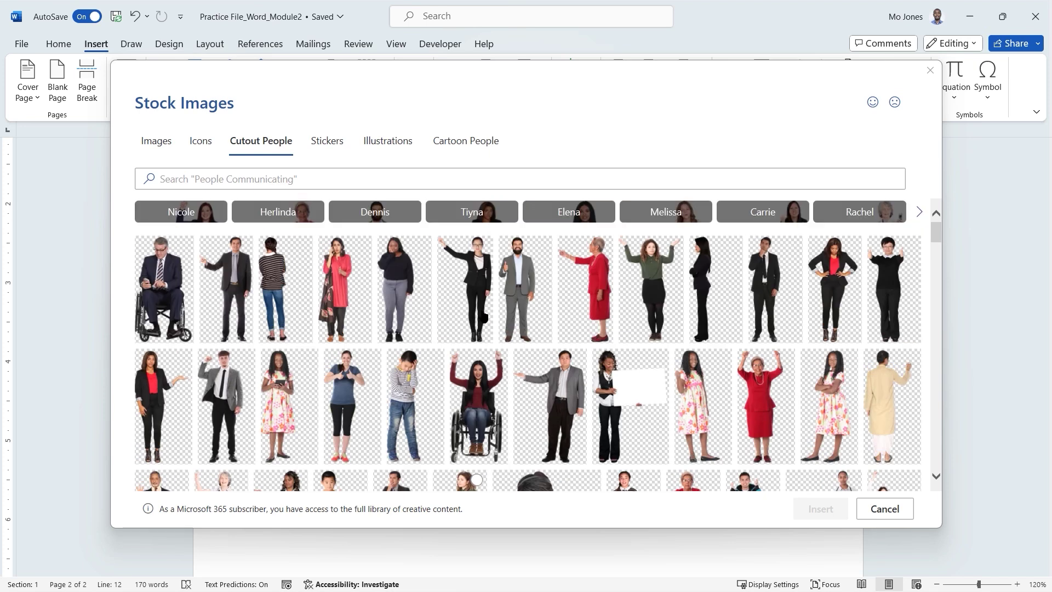
click(329, 143)
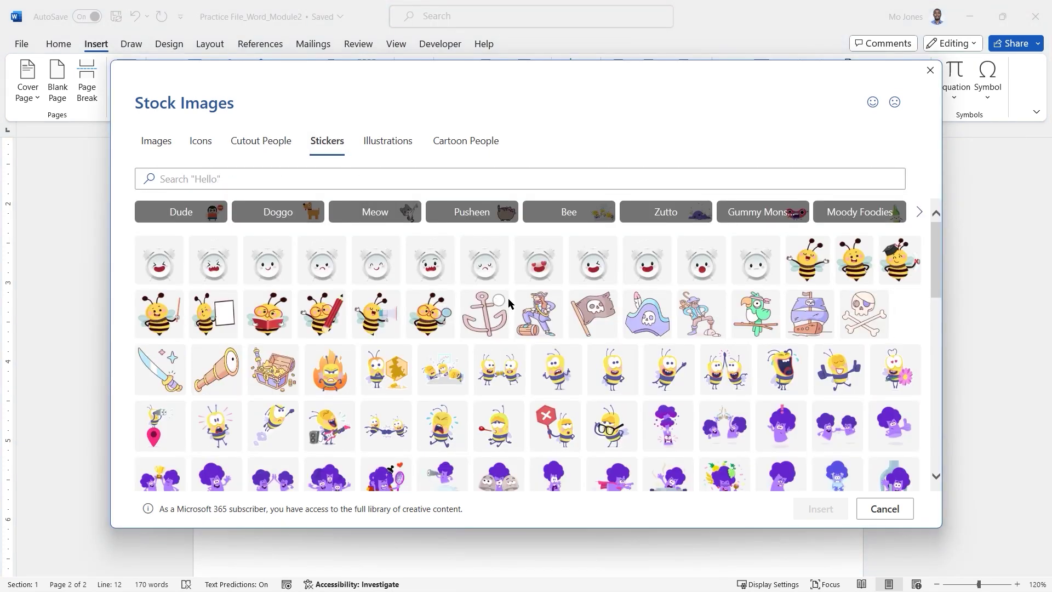
Look through the Stickers collection of stock images and browse the Illustrations collection.
scroll(510, 305, down, 1)
scroll(510, 304, up, 1)
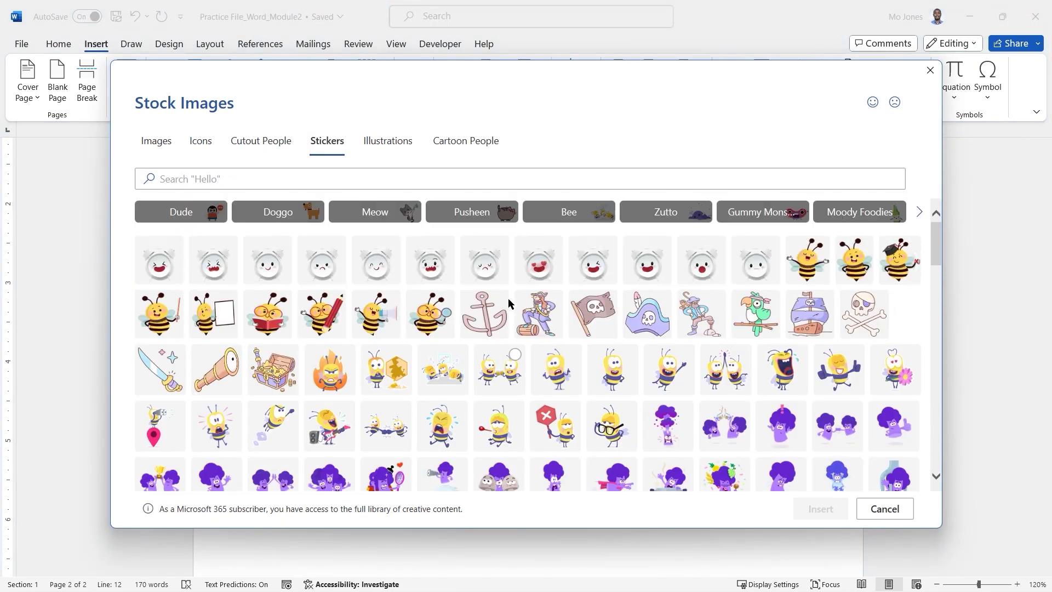
click(385, 142)
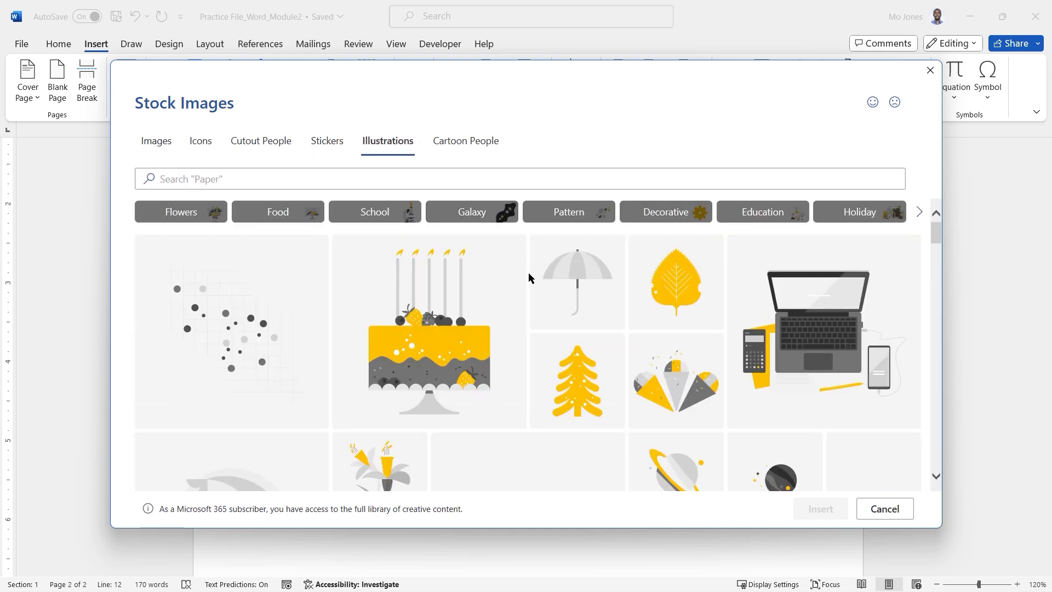
scroll(528, 272, down, 3)
scroll(529, 272, up, 2)
scroll(528, 272, up, 1)
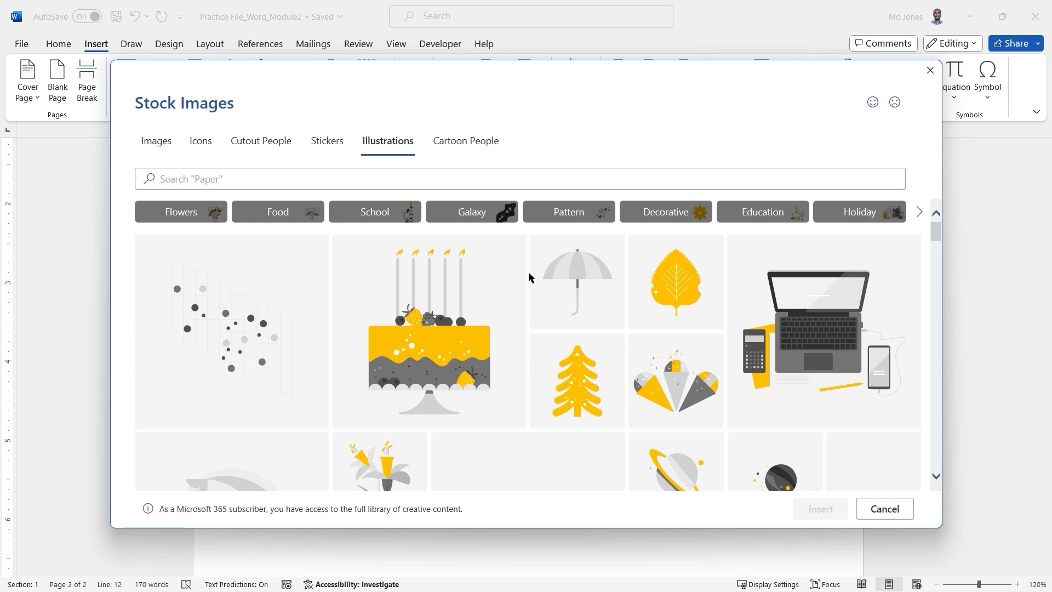
Browse the Cartoon People collection of stock images and close the stock library without inserting anything.
click(469, 151)
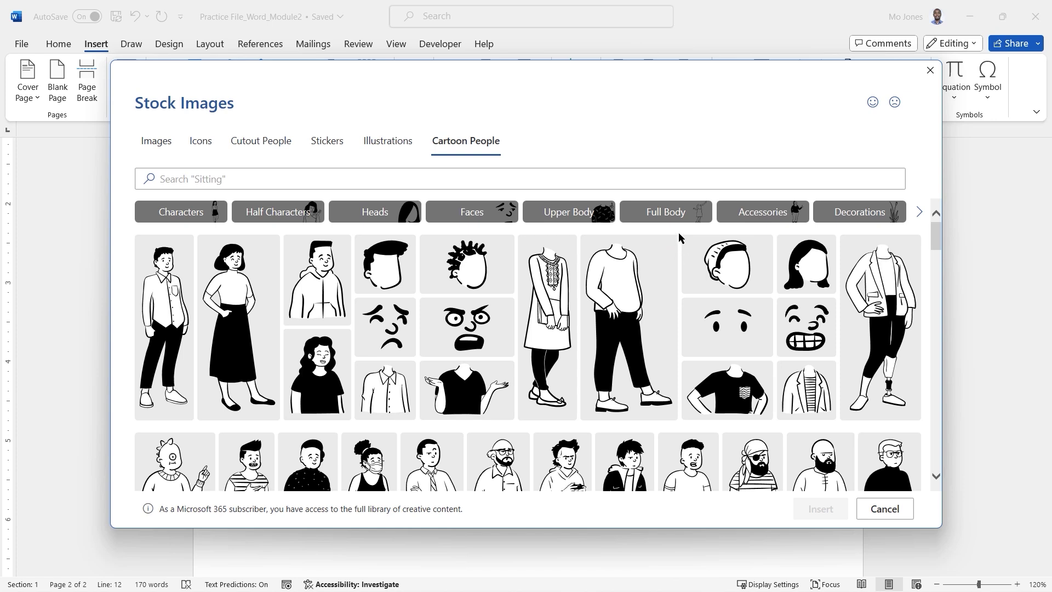
scroll(678, 232, down, 10)
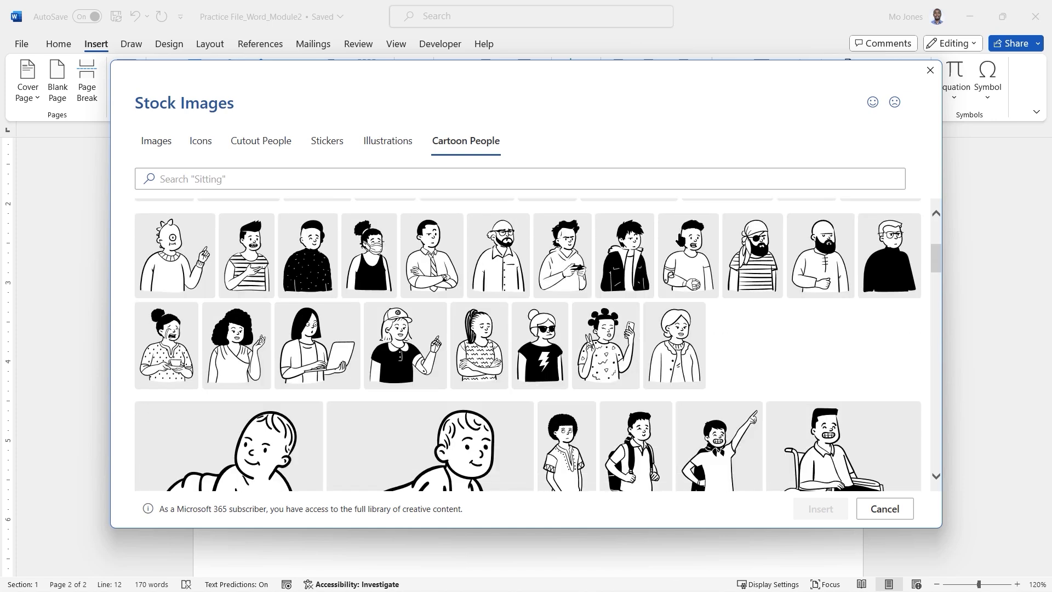
scroll(681, 239, down, 10)
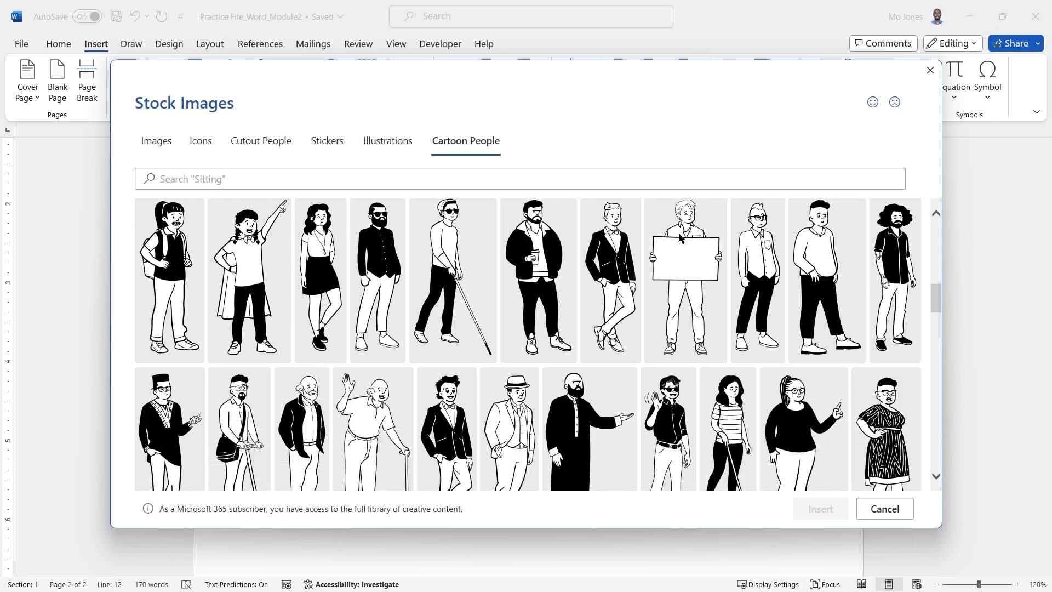
scroll(680, 239, down, 10)
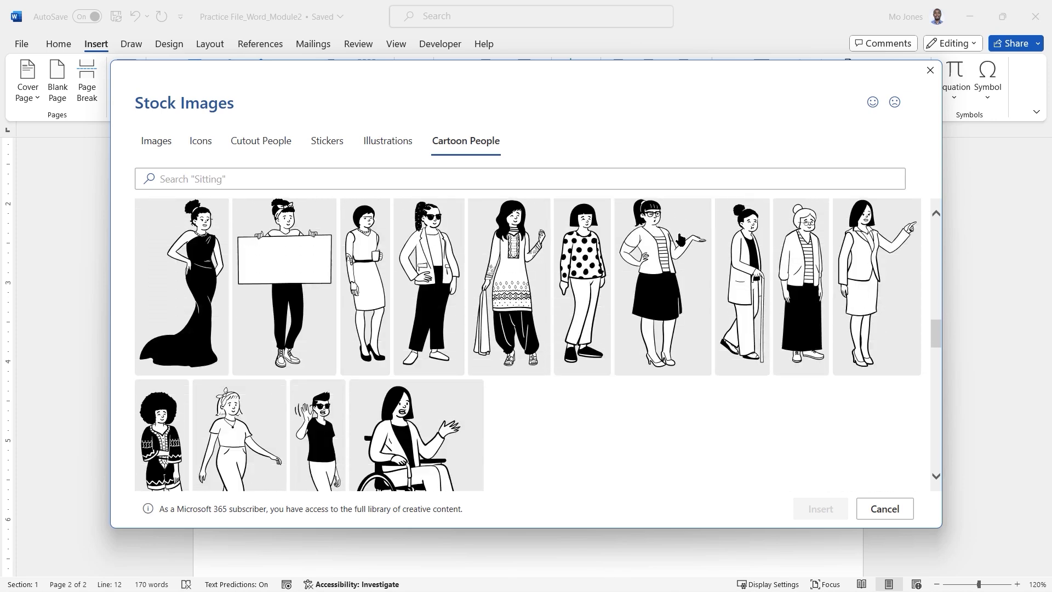
scroll(680, 239, down, 3)
scroll(680, 240, up, 4)
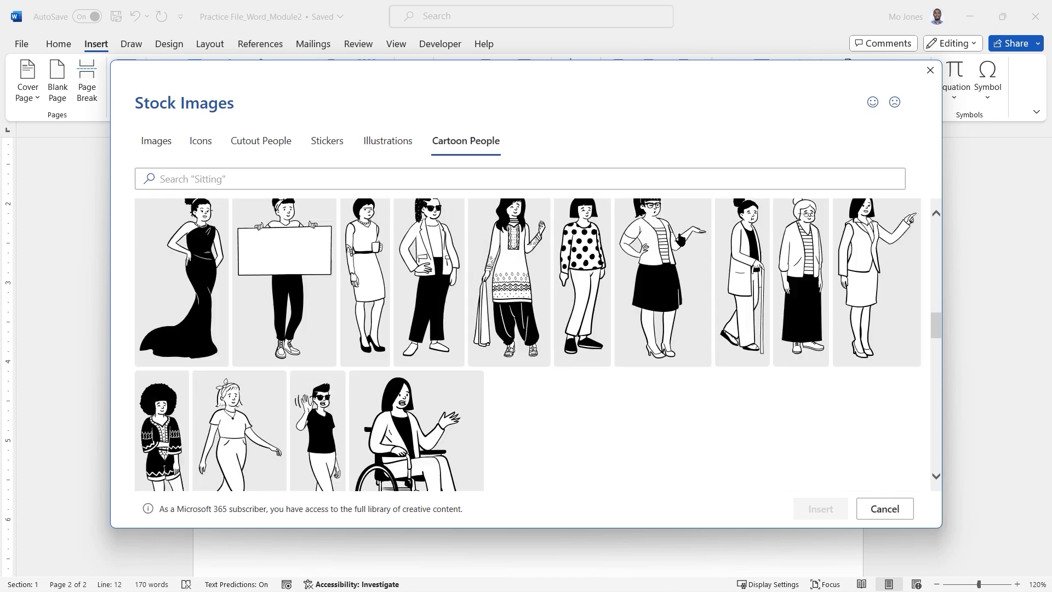
scroll(680, 240, up, 8)
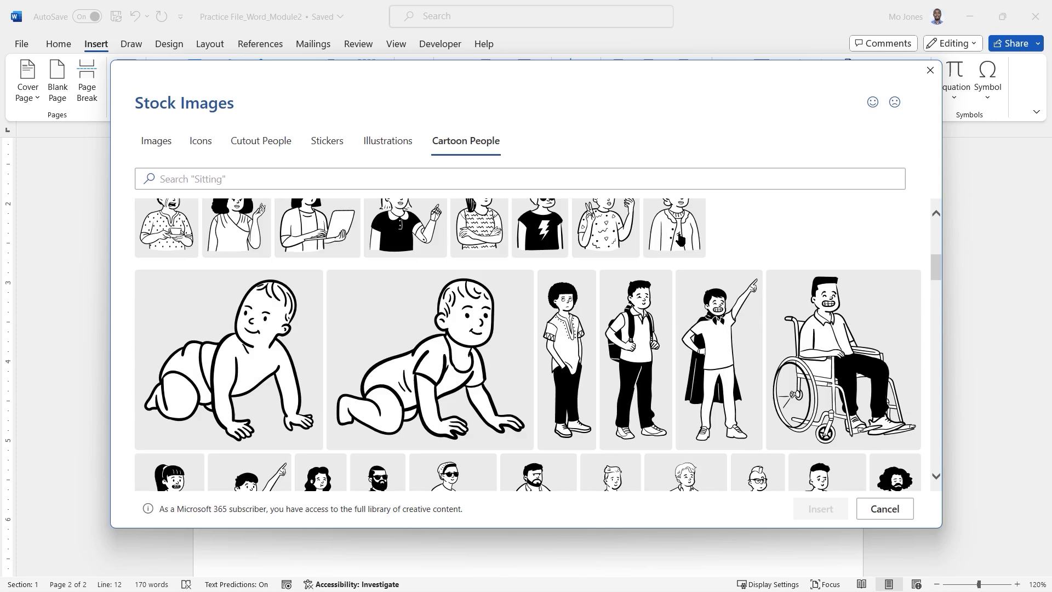
scroll(680, 239, up, 5)
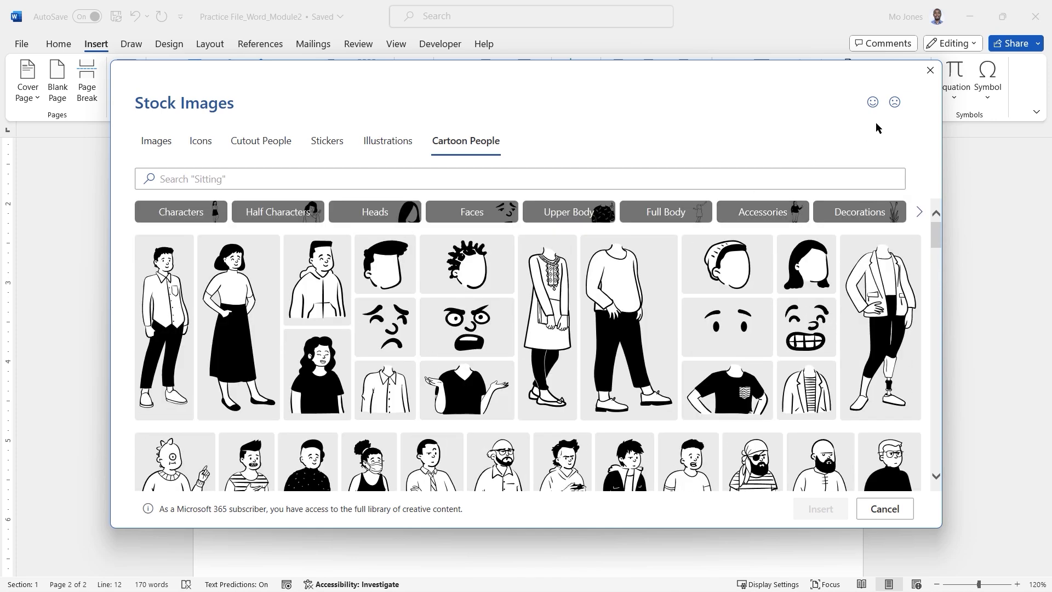
click(930, 70)
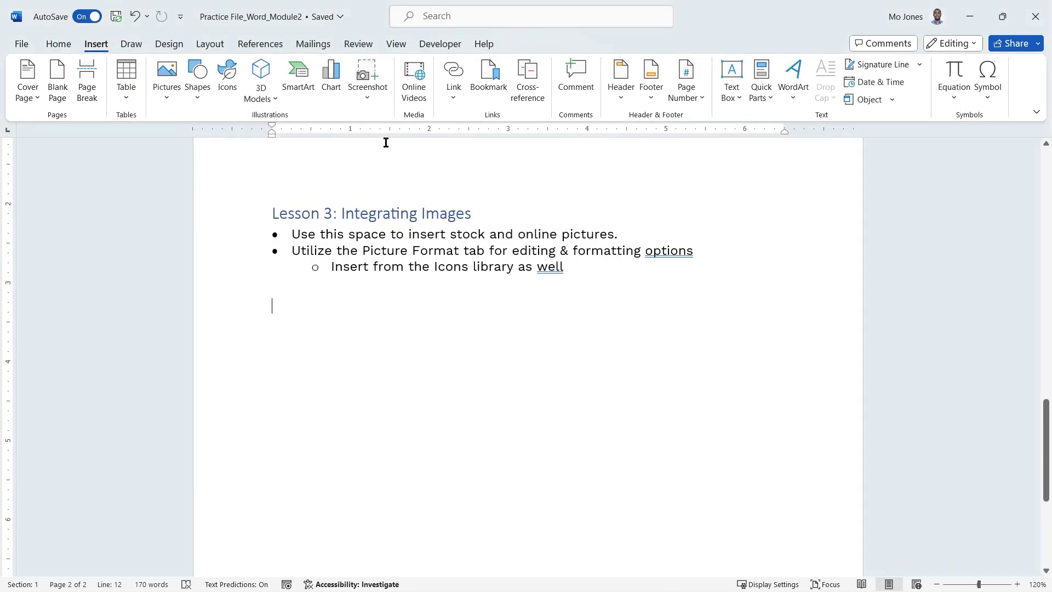
Start inserting an online picture under Lesson 3 and search Bing for "work team".
click(166, 99)
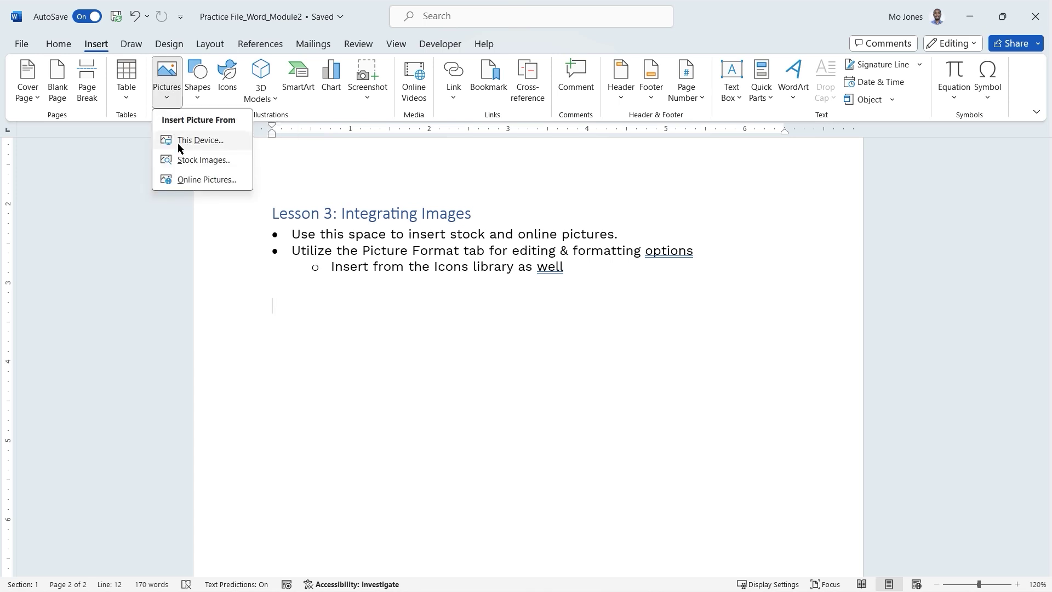
click(193, 179)
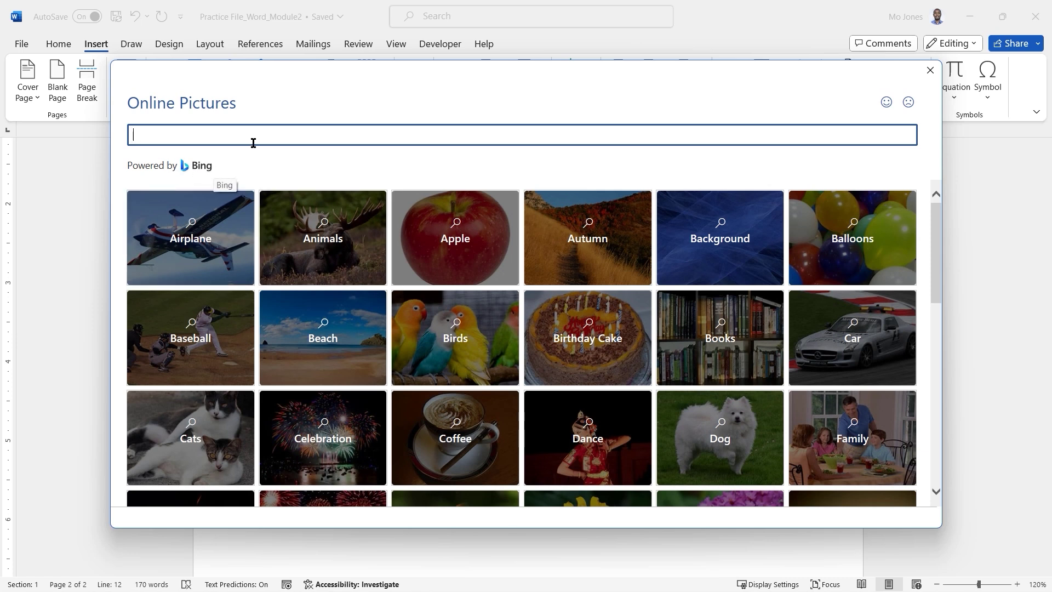
text(t)
key(BackSpace)
text(work team)
key(Return)
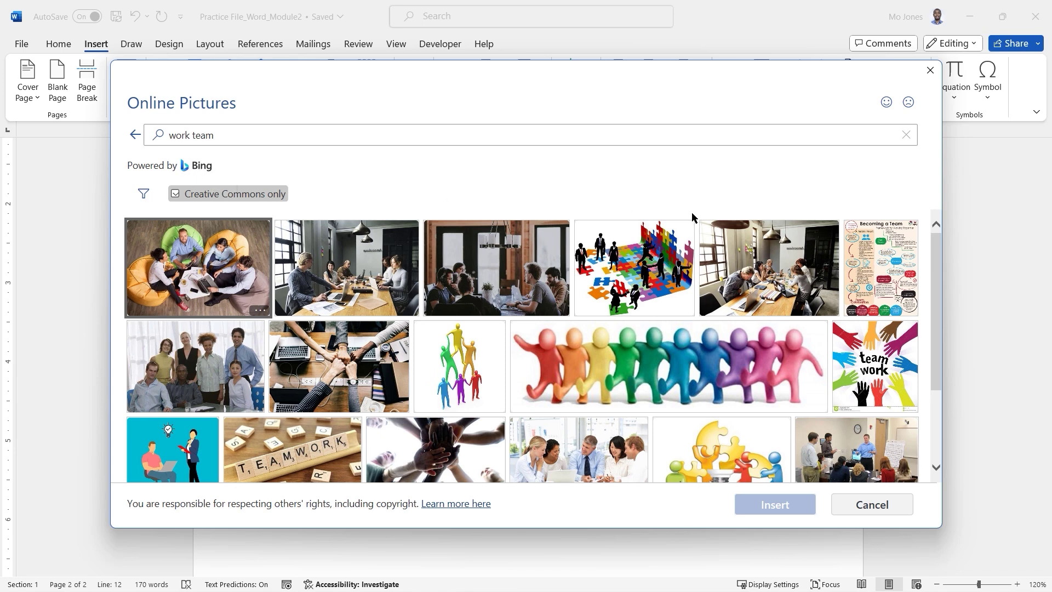
Look through the online pictures found for "work team" and return to the first results.
scroll(660, 308, down, 5)
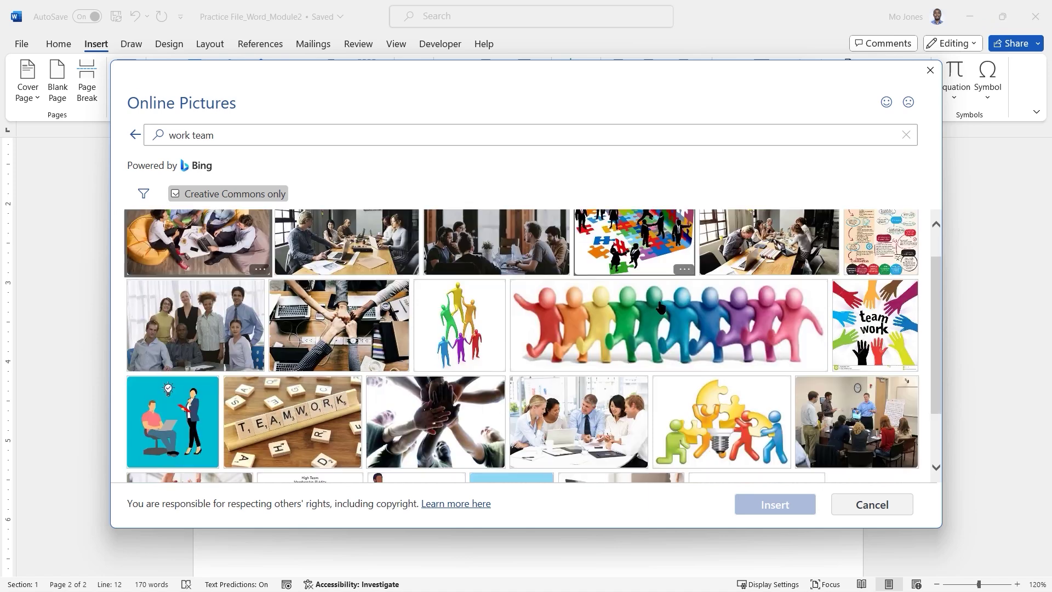
scroll(660, 308, down, 4)
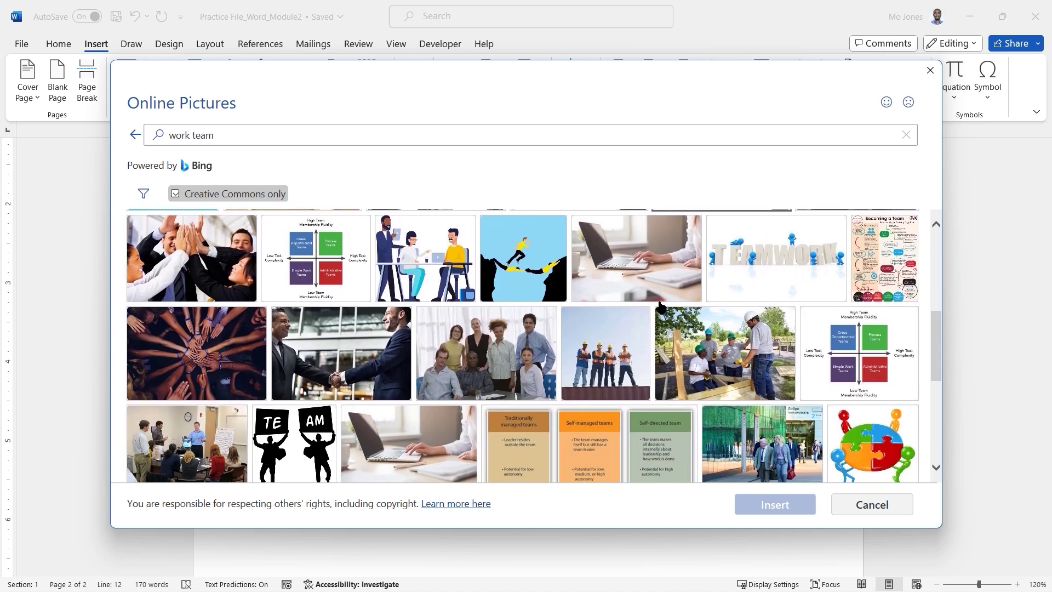
scroll(660, 308, down, 10)
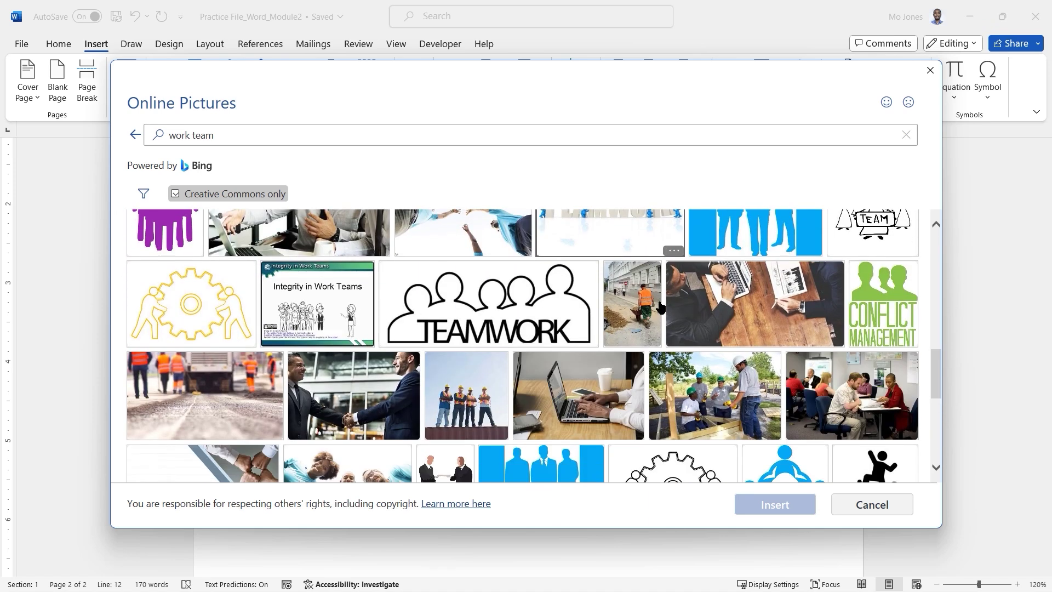
scroll(660, 308, down, 2)
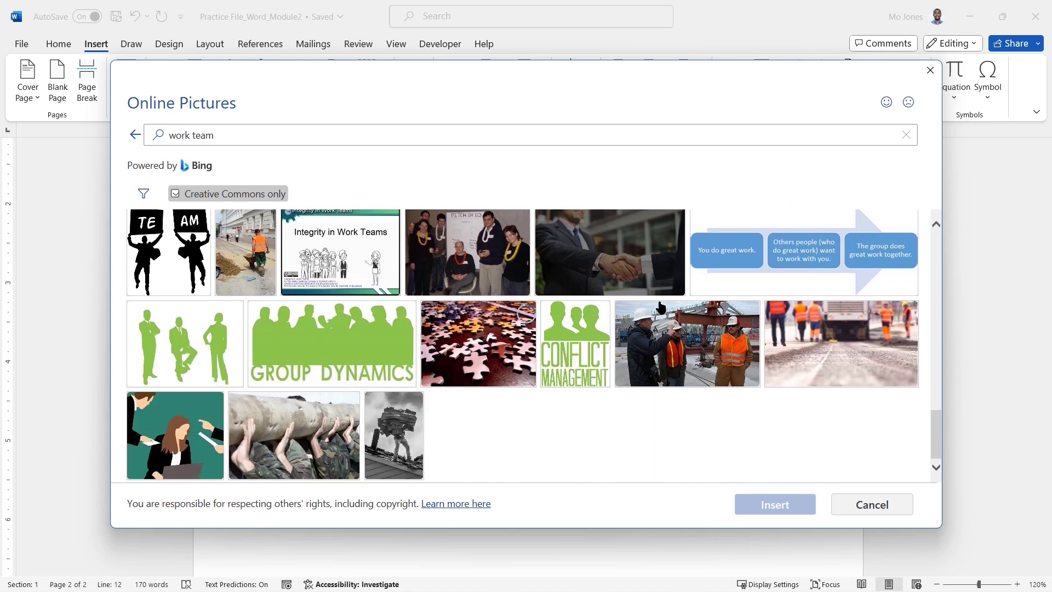
scroll(661, 308, down, 3)
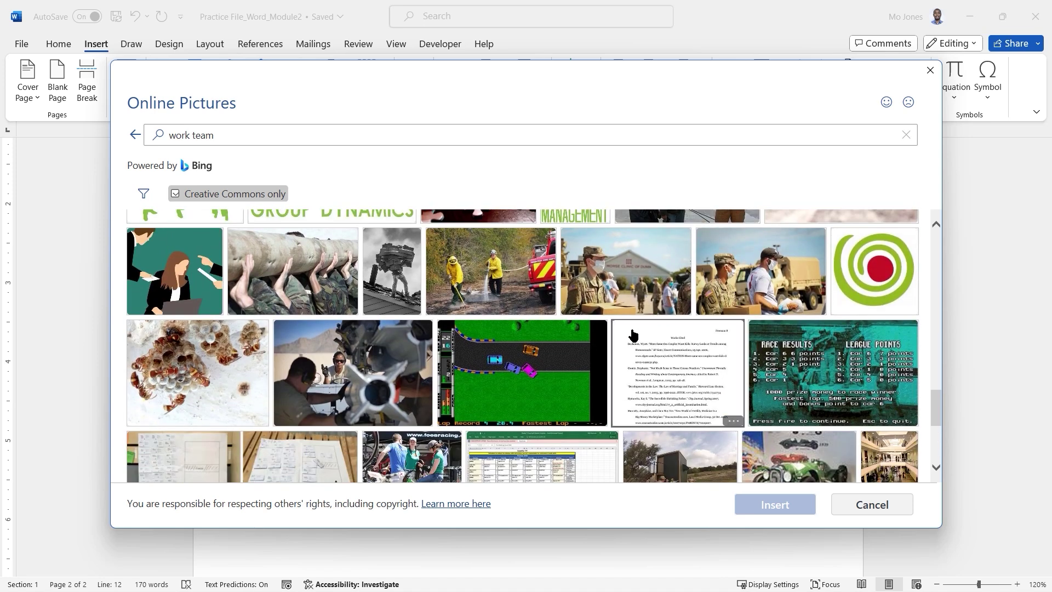
scroll(591, 383, up, 8)
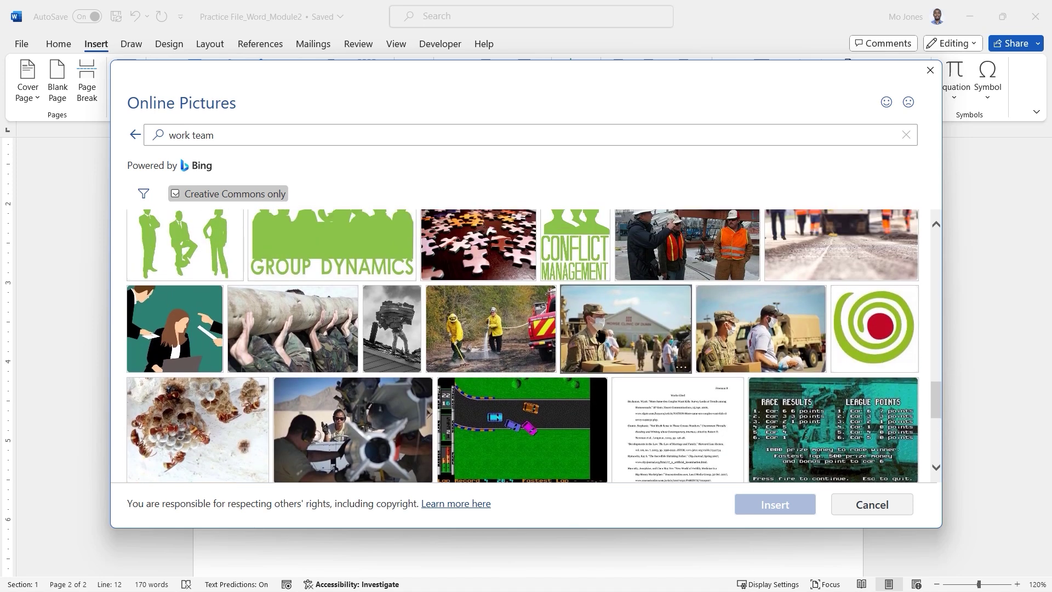
scroll(591, 360, up, 10)
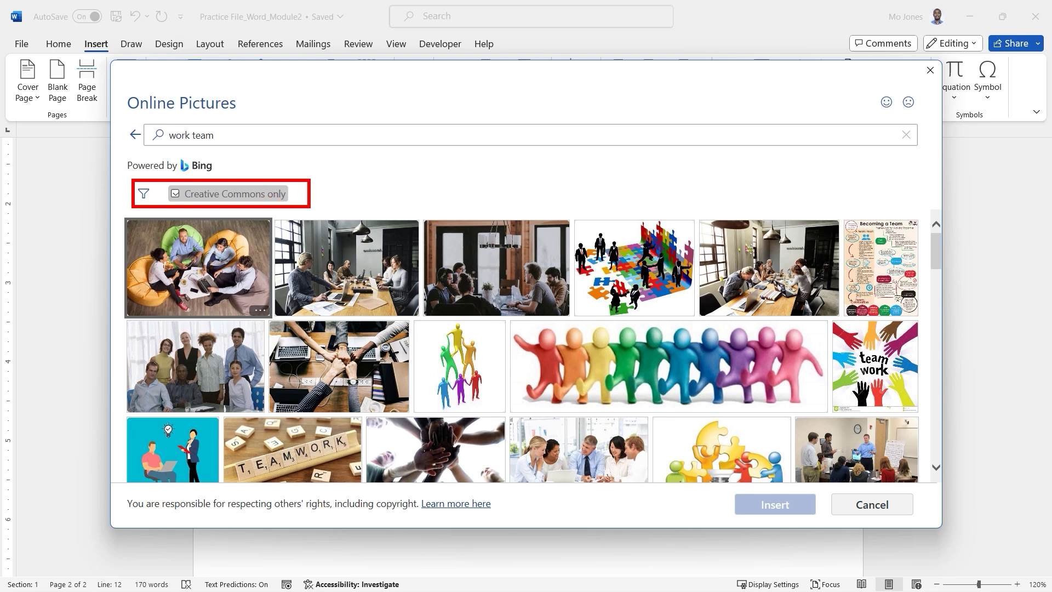
Remove the Creative Commons only restriction, look through the wider picture results, and restore the restriction.
click(176, 195)
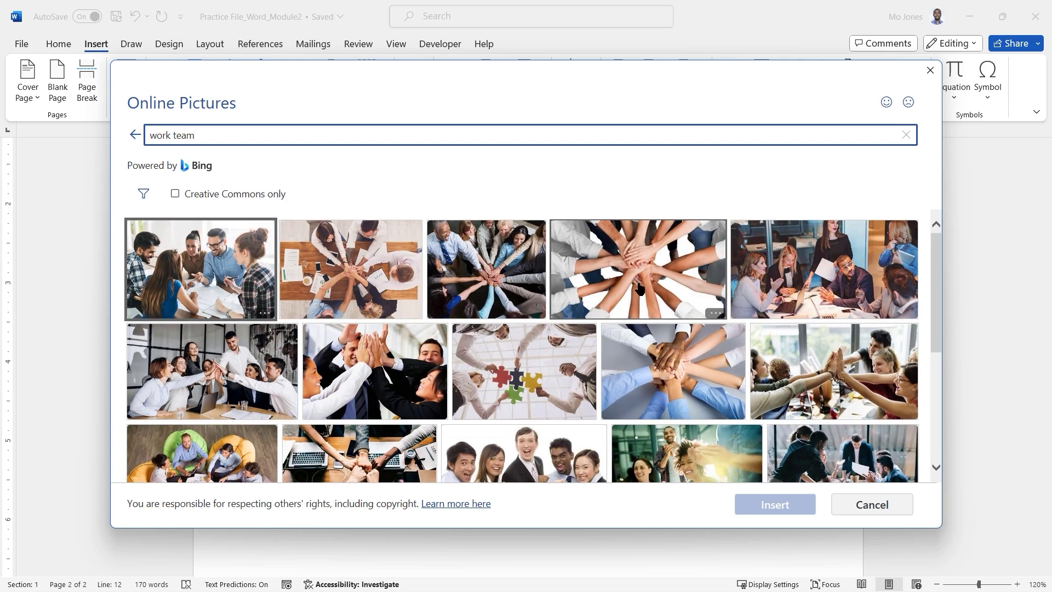
scroll(639, 287, down, 5)
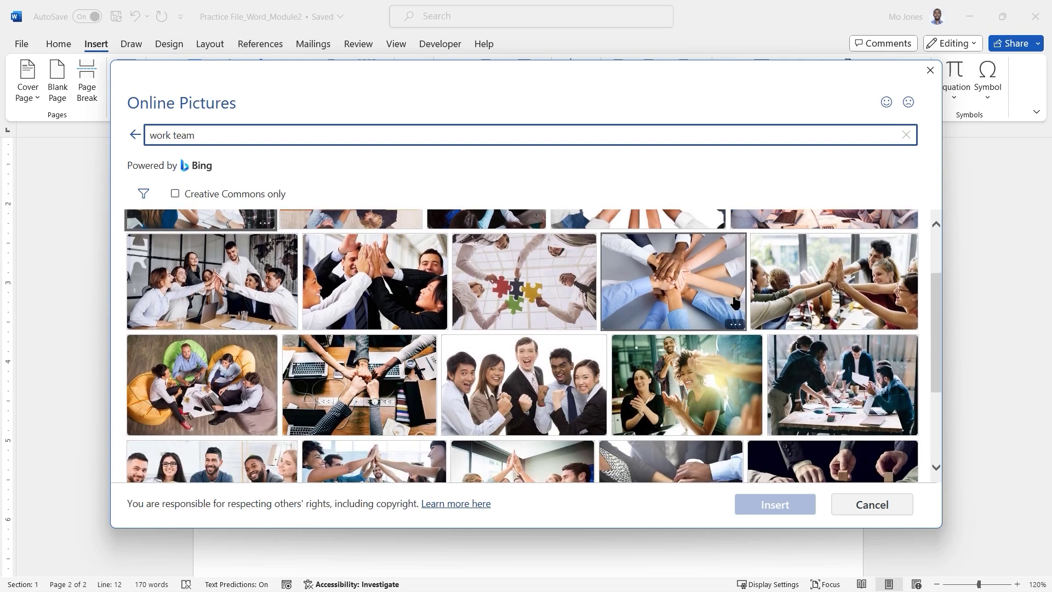
scroll(734, 296, down, 5)
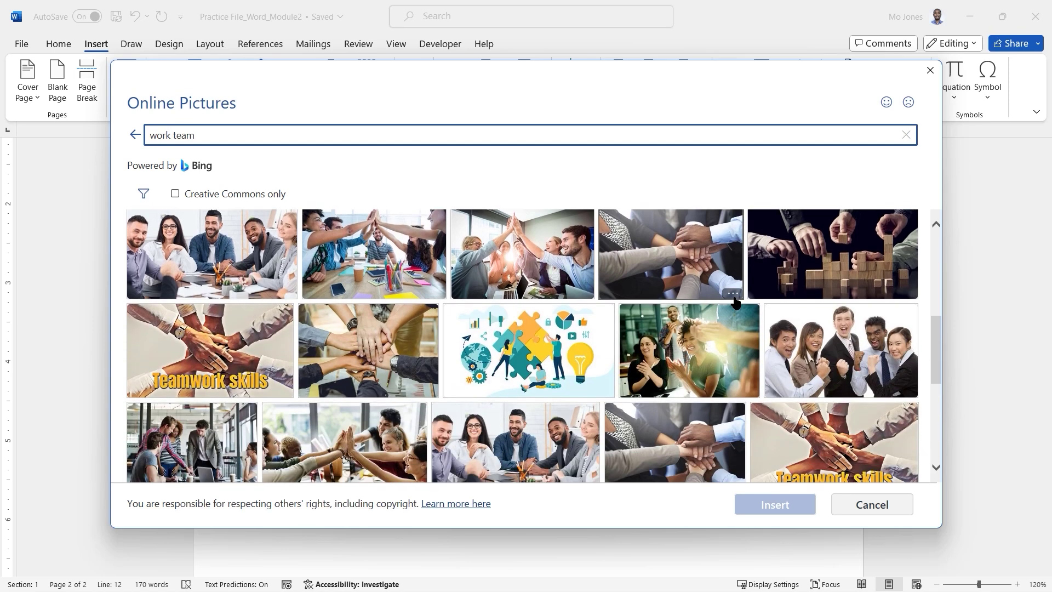
scroll(735, 302, up, 10)
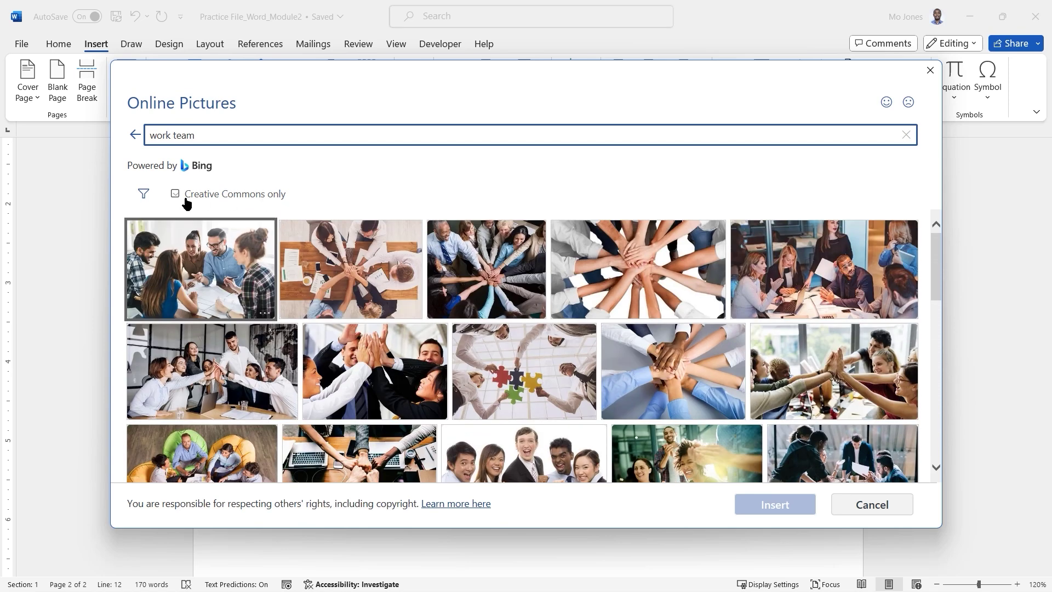
click(175, 194)
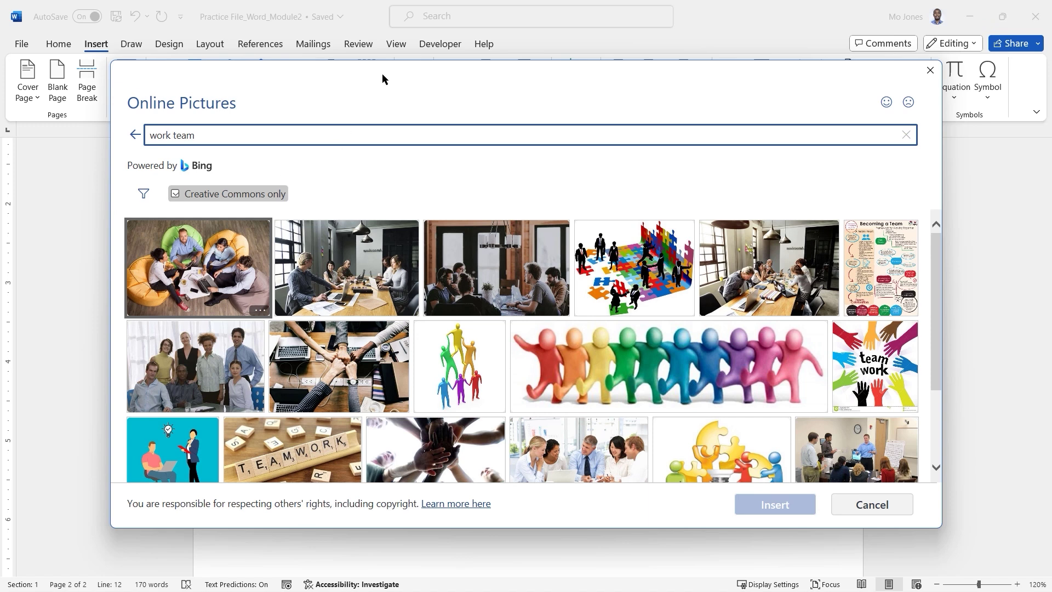
Move the Online Pictures dialog higher, make it taller and show the filter options for the search results.
drag(395, 73, 394, 31)
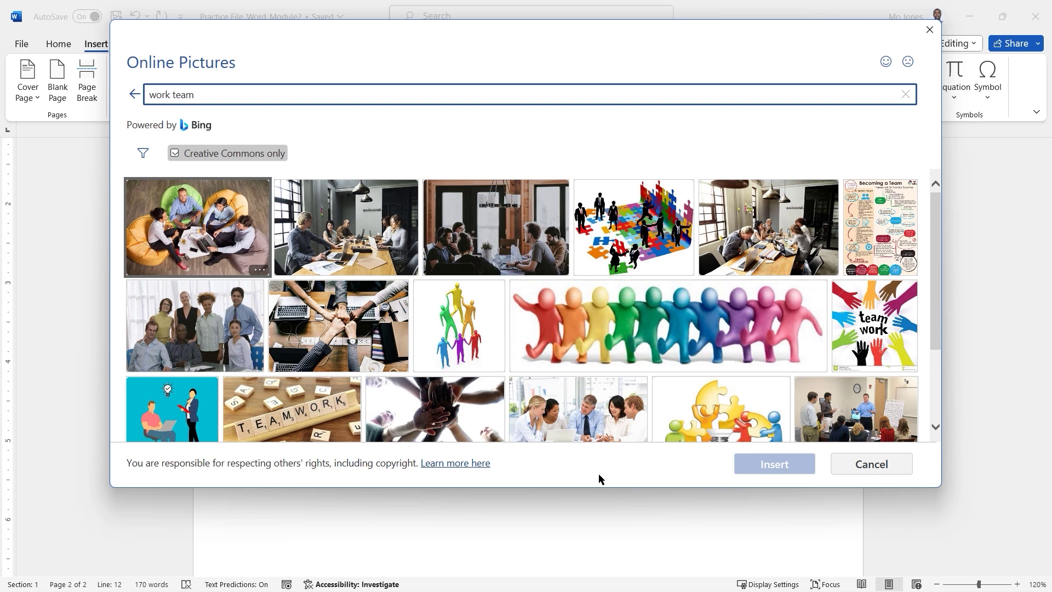
drag(595, 490, 594, 557)
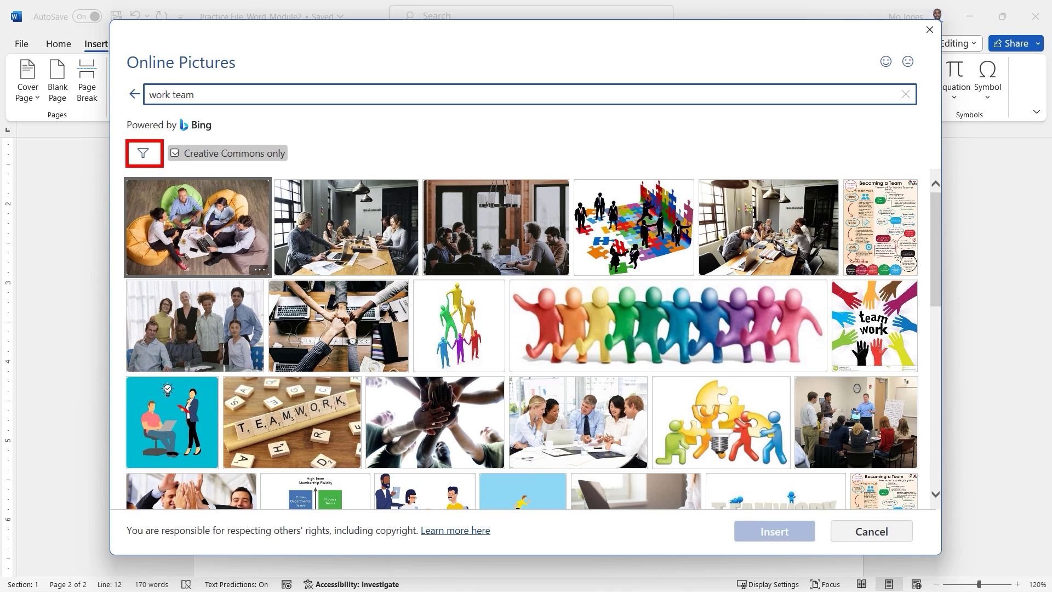
click(144, 156)
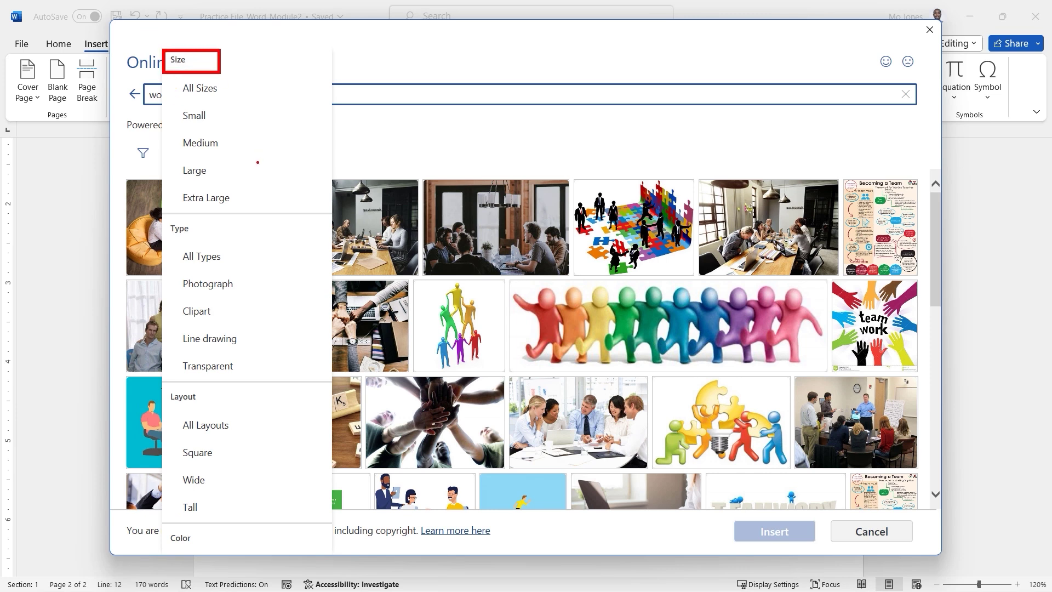
drag(213, 169, 243, 149)
drag(164, 221, 209, 240)
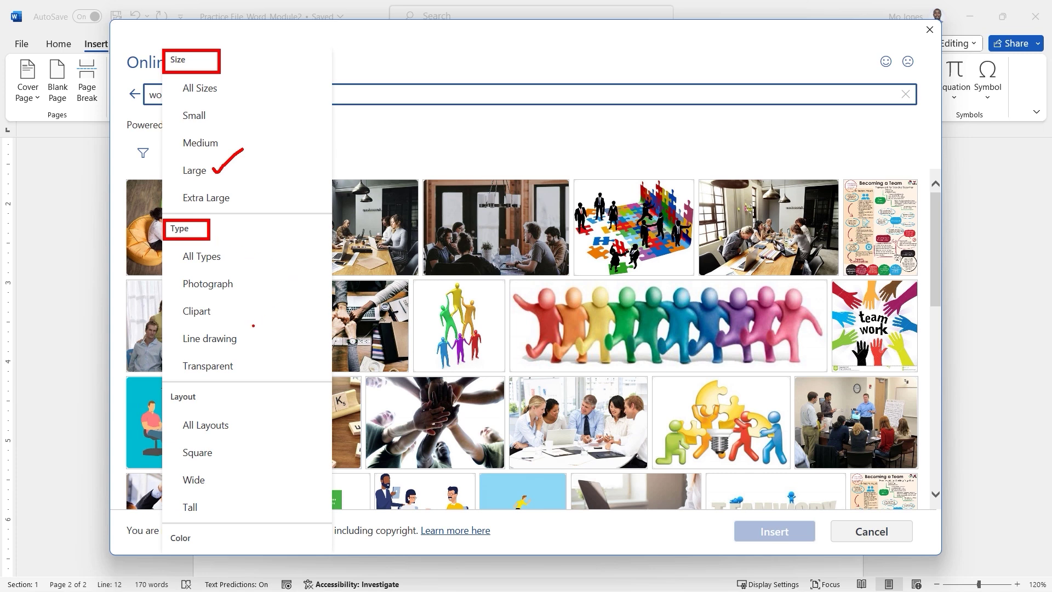
drag(242, 281, 270, 263)
drag(162, 388, 219, 410)
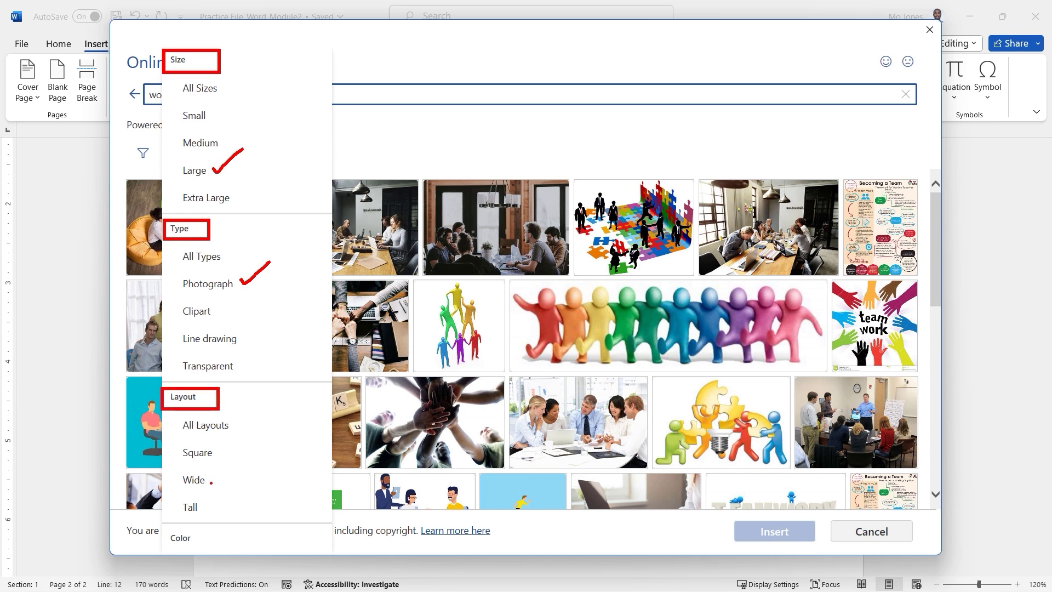
drag(217, 484, 240, 463)
key(Escape)
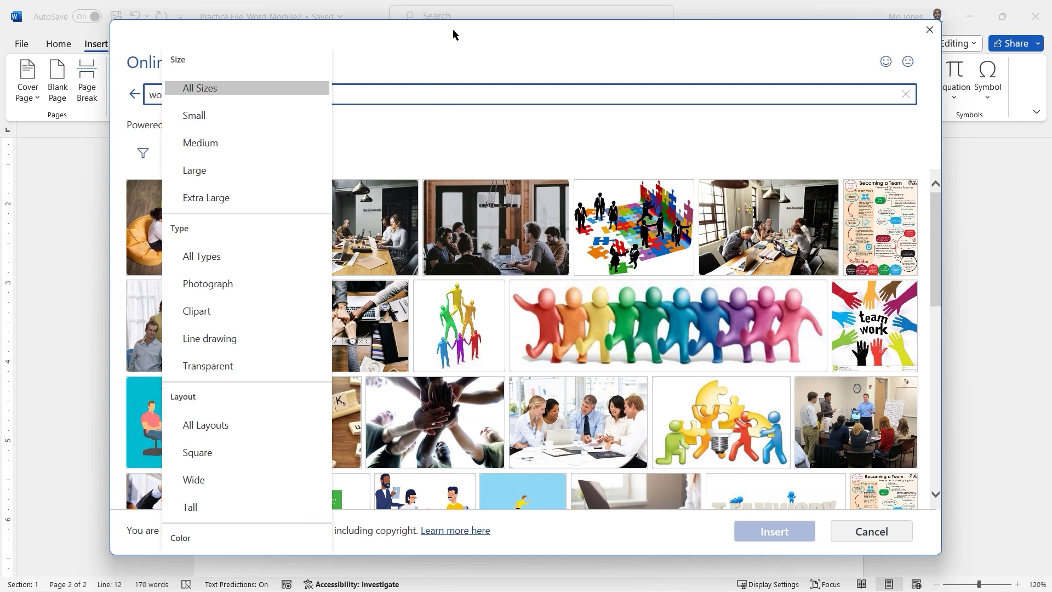
Move the Online Pictures dialog up slightly, extend its height to review the filter options, and close the filter list.
drag(456, 30, 457, 21)
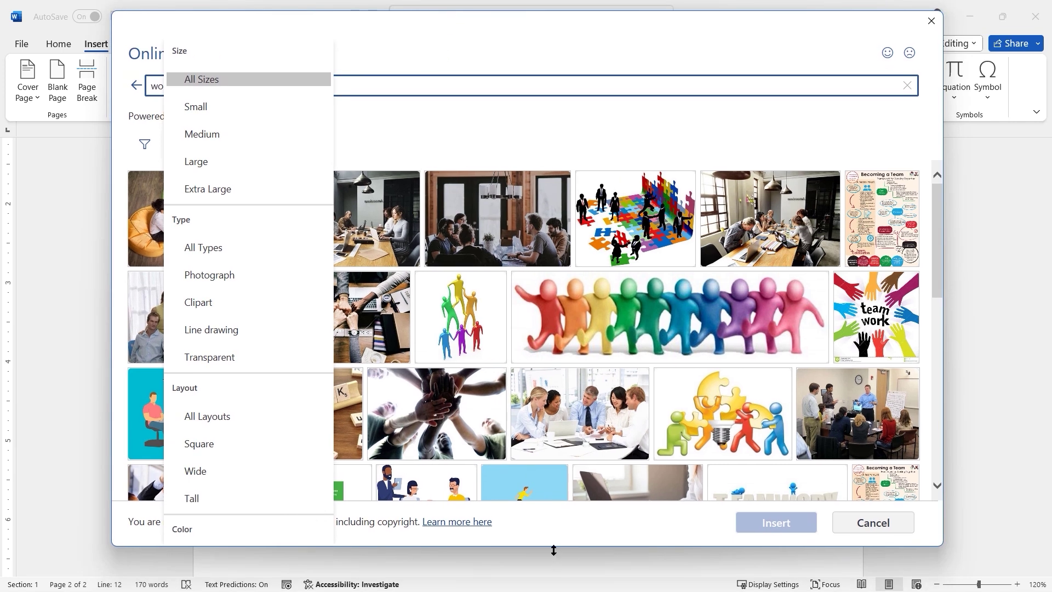
drag(554, 549, 555, 570)
click(145, 144)
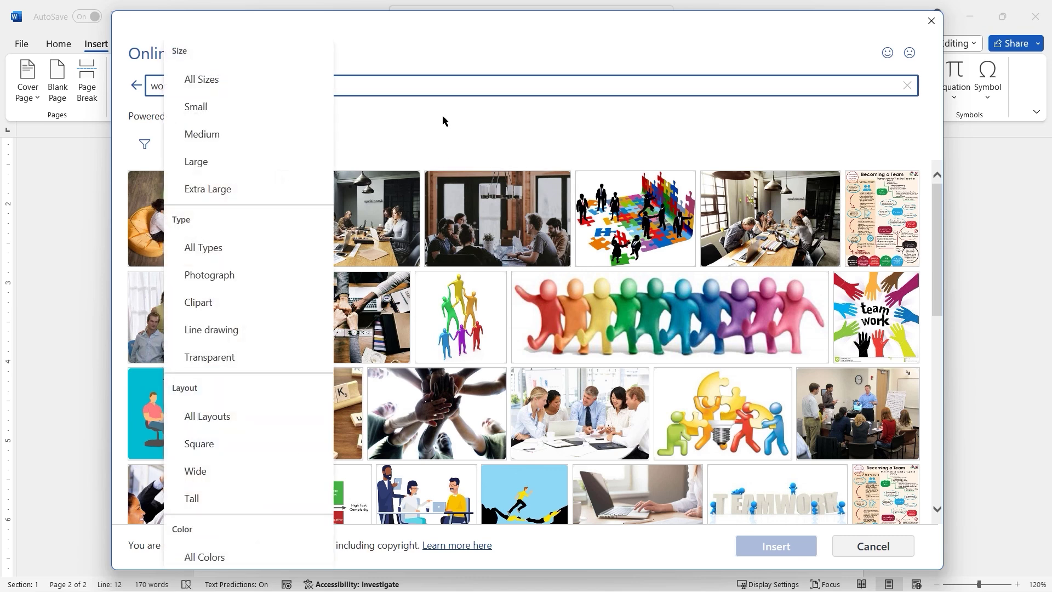
click(443, 38)
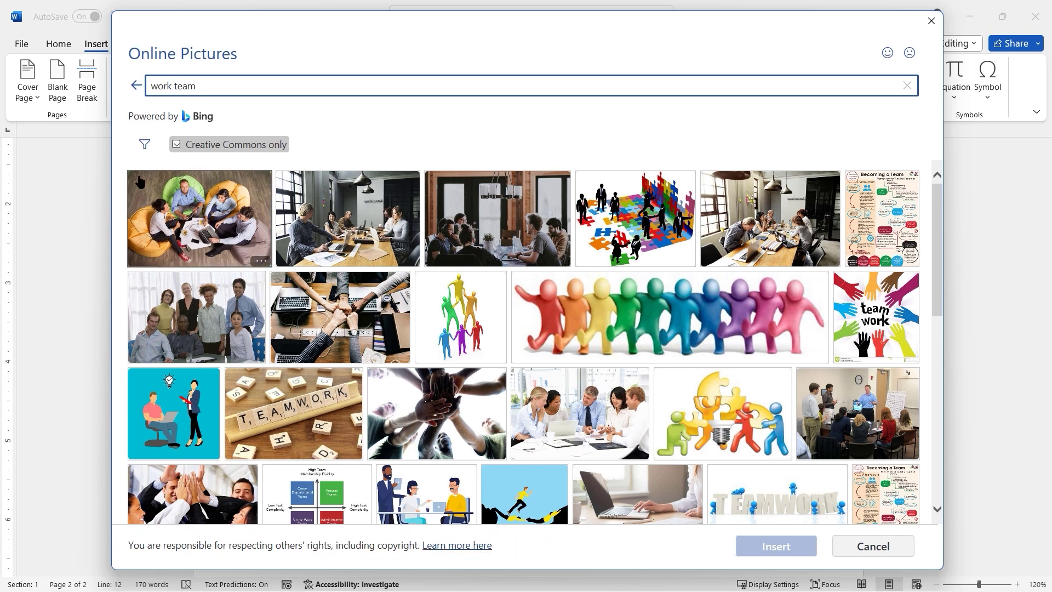
Cancel the online pictures and insert the stock image of five colleagues standing against a wall, found by searching "work team".
click(871, 545)
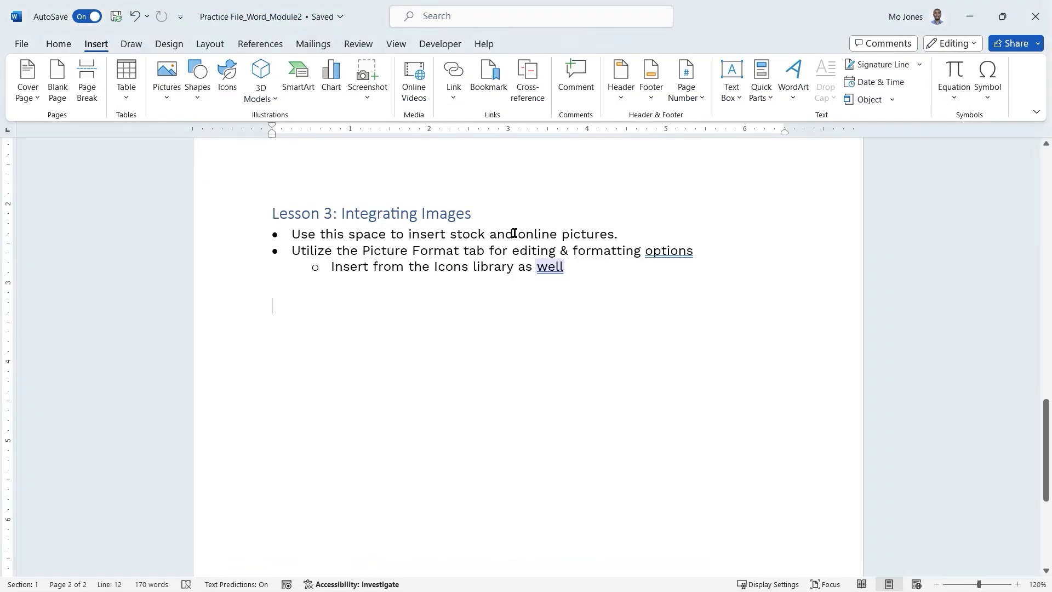
click(167, 102)
click(165, 102)
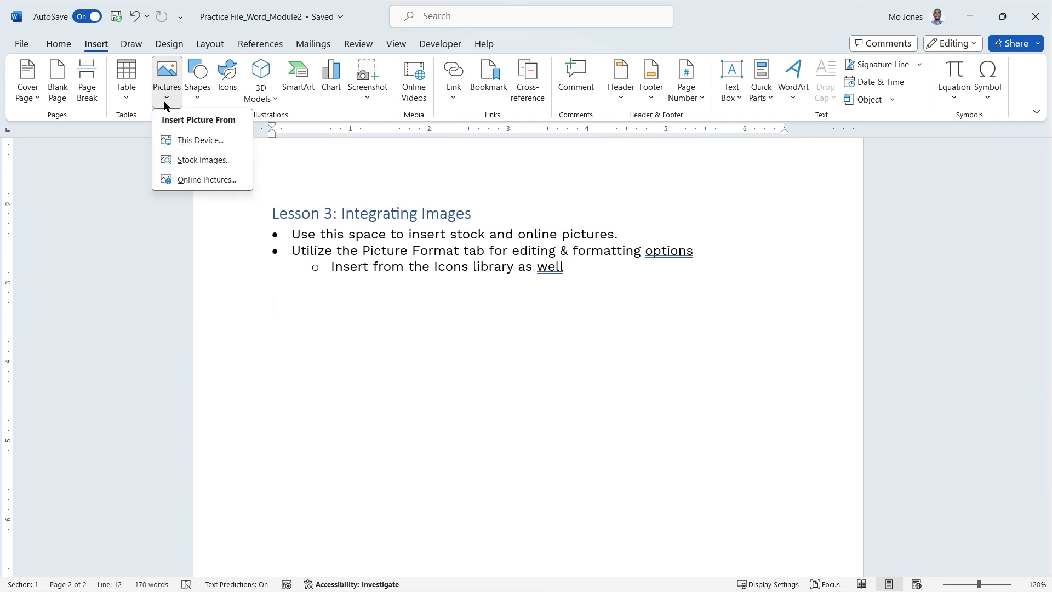
click(210, 161)
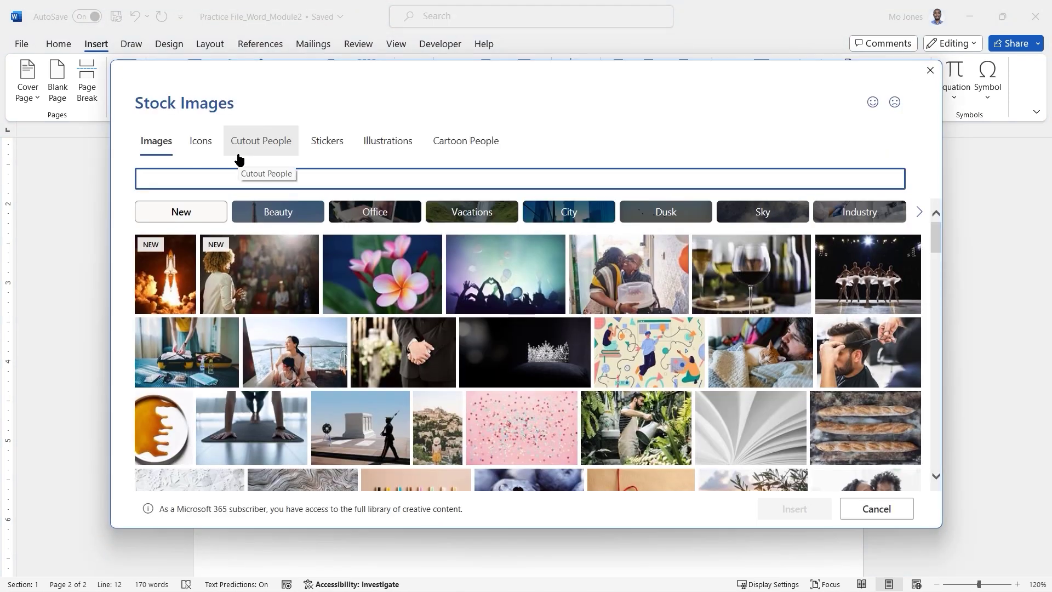
text(work )
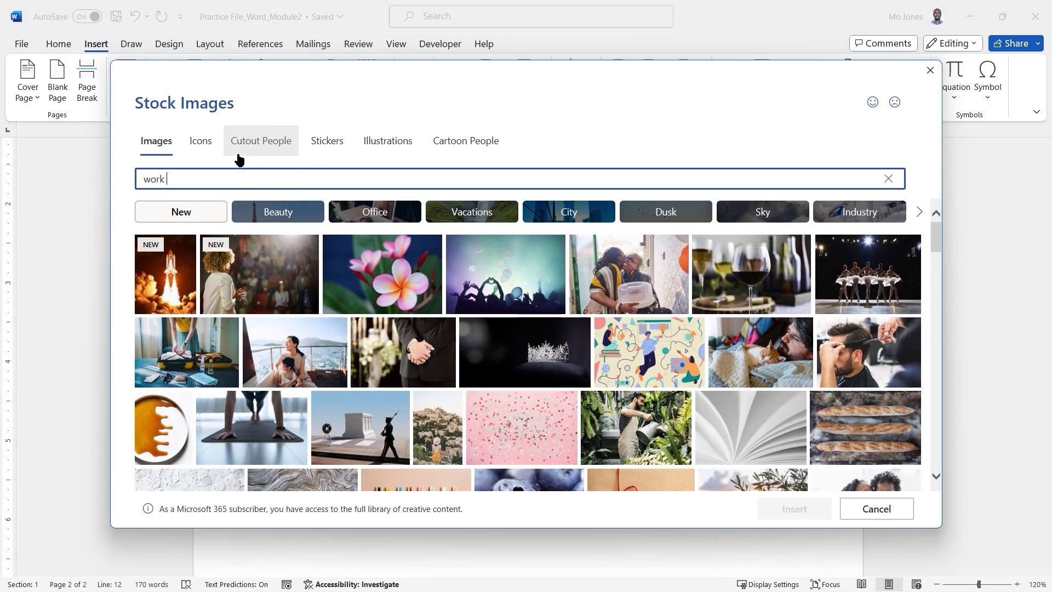
text(team)
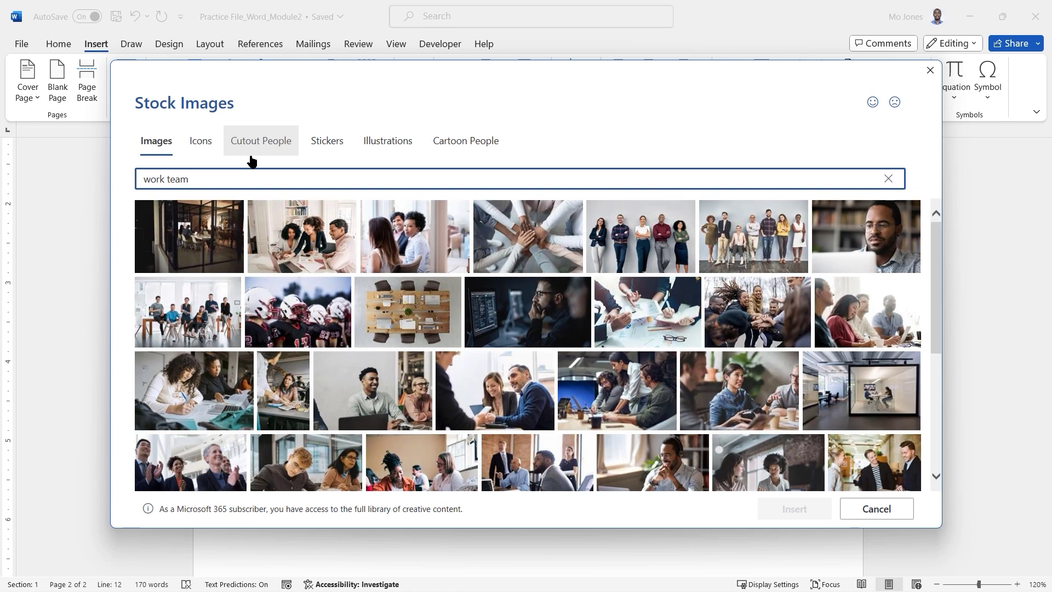
click(653, 243)
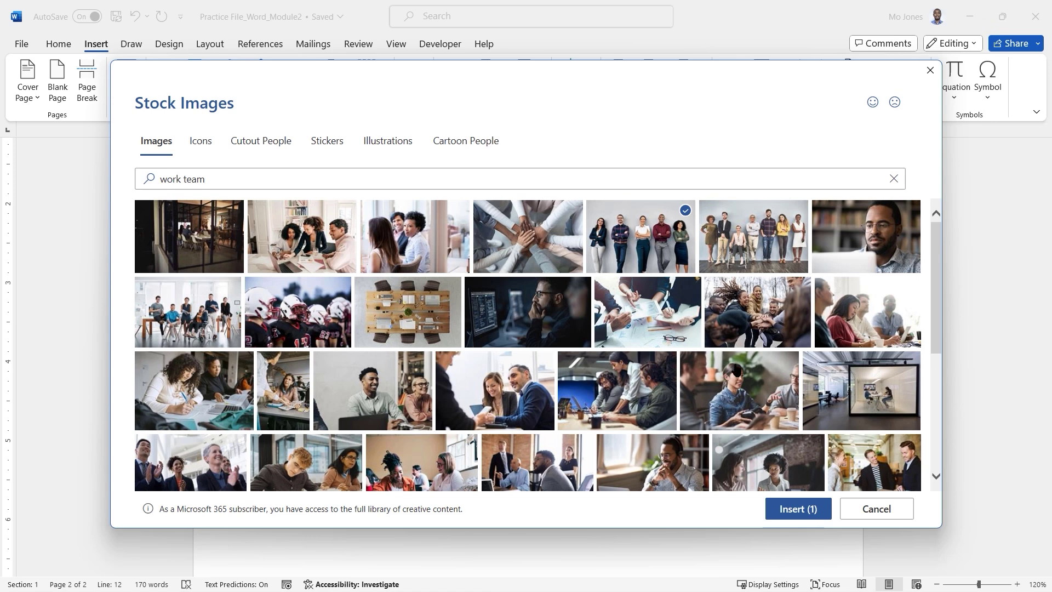
click(798, 509)
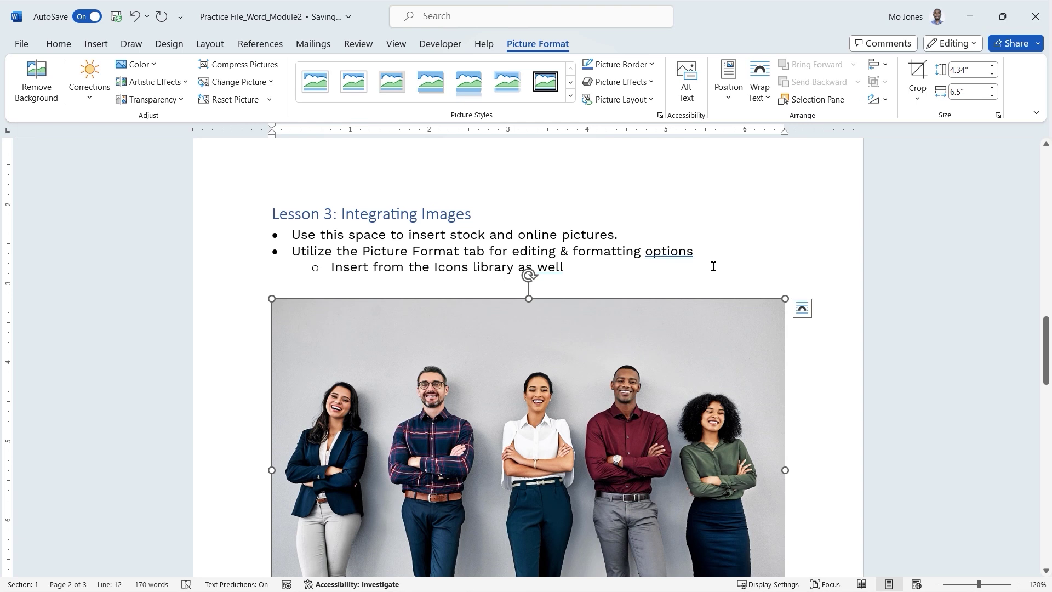
Enlarge the inserted team picture by its corners to 6.52" high by 9.78" wide.
scroll(801, 244, down, 2)
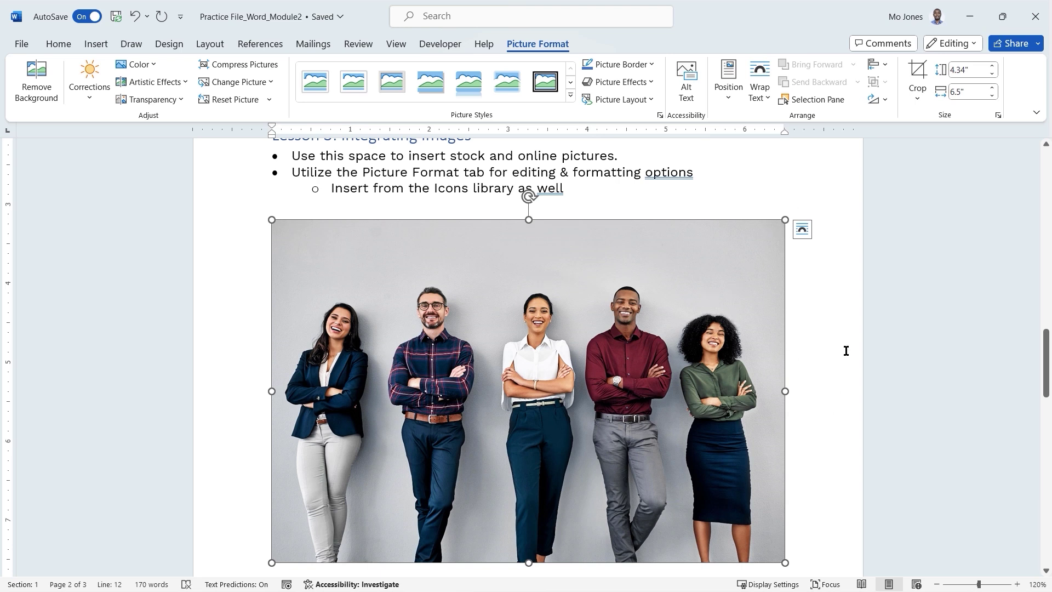
scroll(841, 362, down, 2)
drag(788, 484, 975, 563)
scroll(601, 356, up, 3)
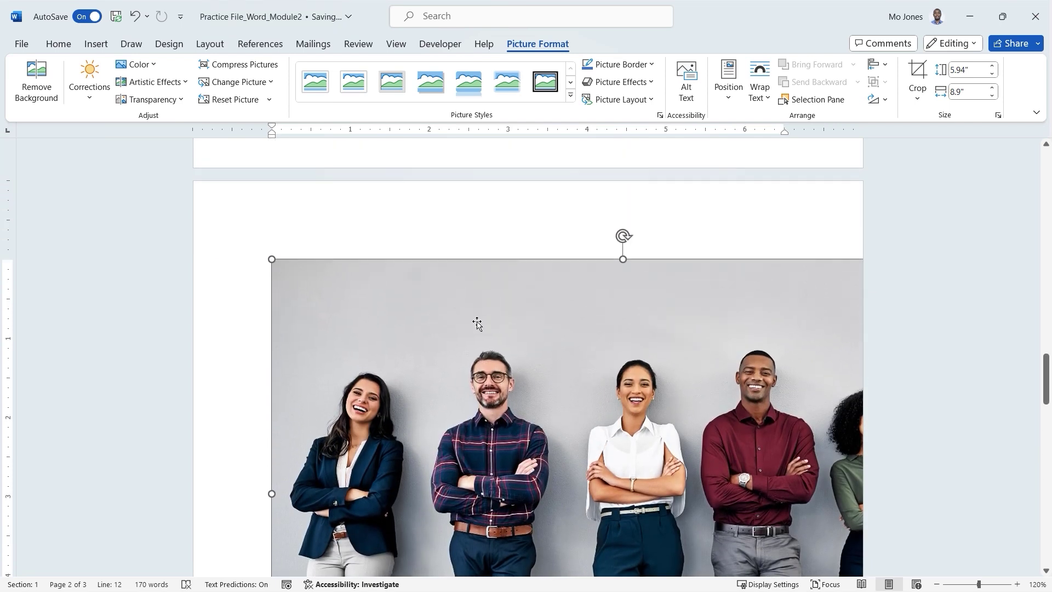
drag(269, 258, 200, 219)
scroll(349, 269, down, 3)
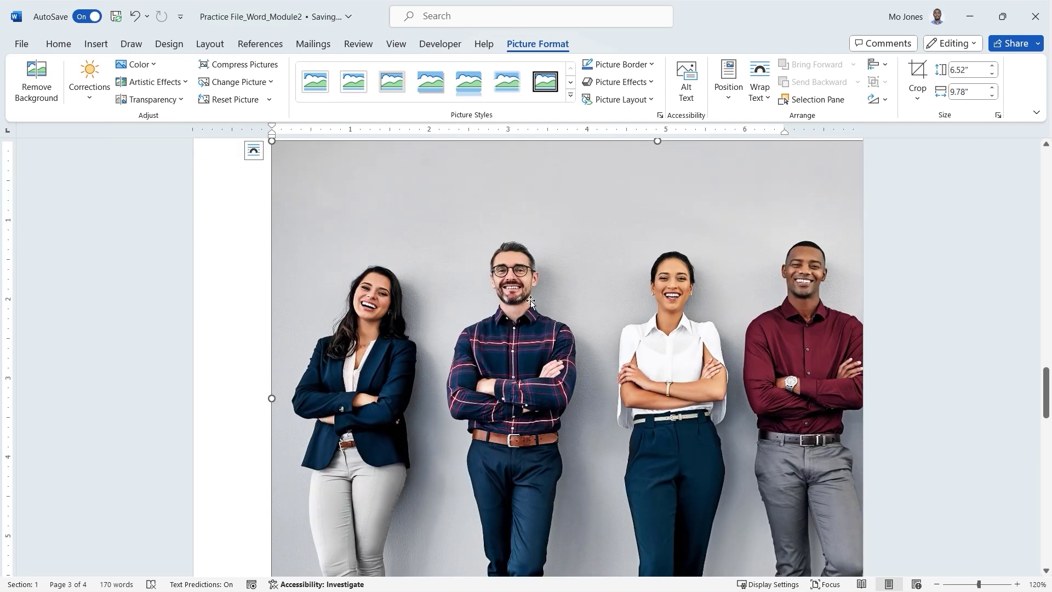
scroll(531, 300, up, 1)
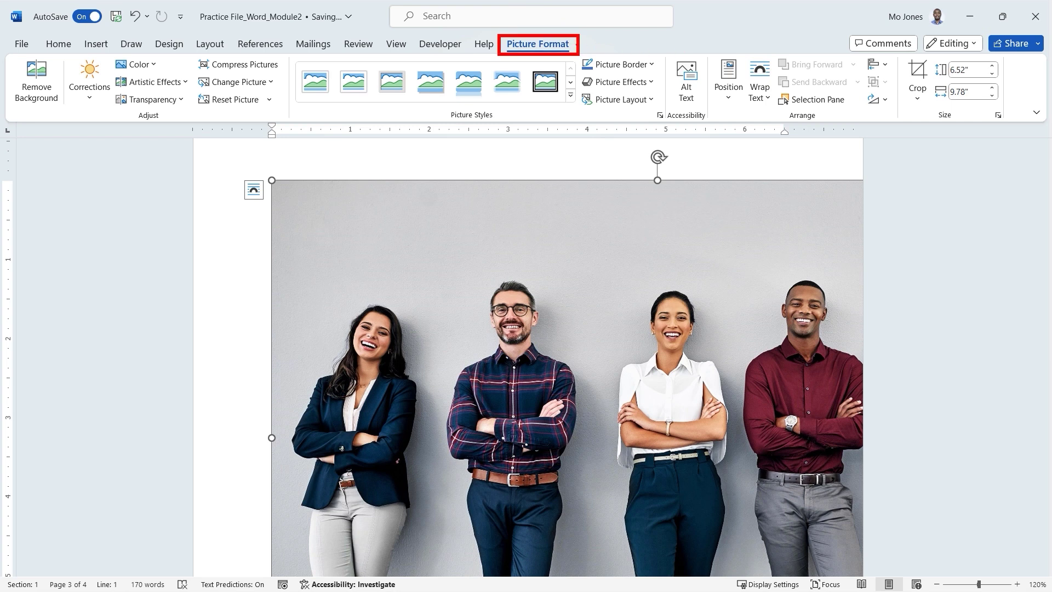
mouse_move(586, 40)
mouse_down()
mouse_move(811, 33)
mouse_move(880, 105)
mouse_move(956, 125)
mouse_up()
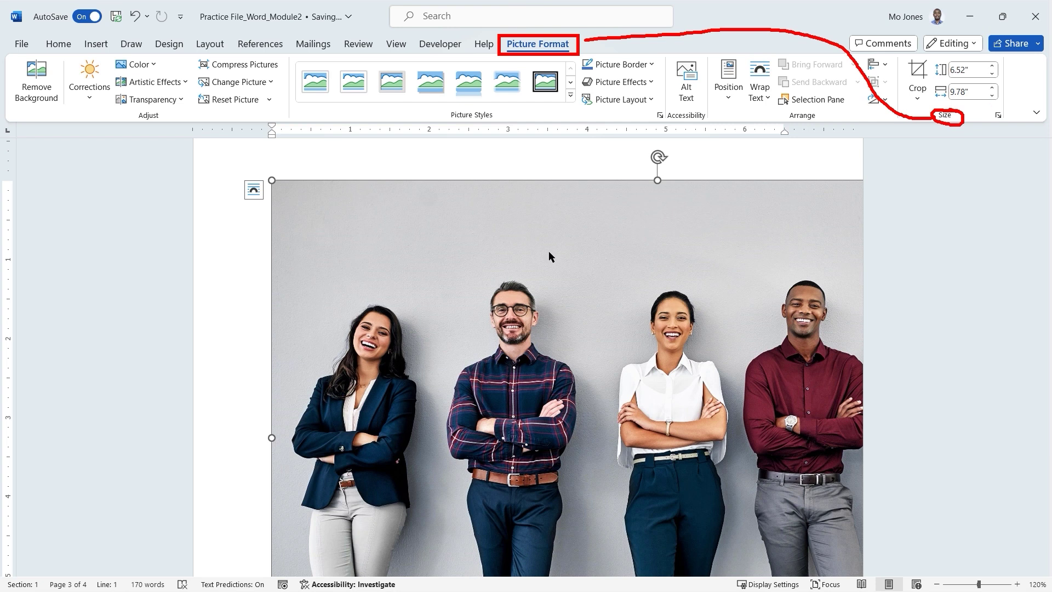
Reduce the team picture's width in small increments to 6.6" with its proportions kept.
click(993, 97)
click(993, 98)
click(993, 97)
click(993, 98)
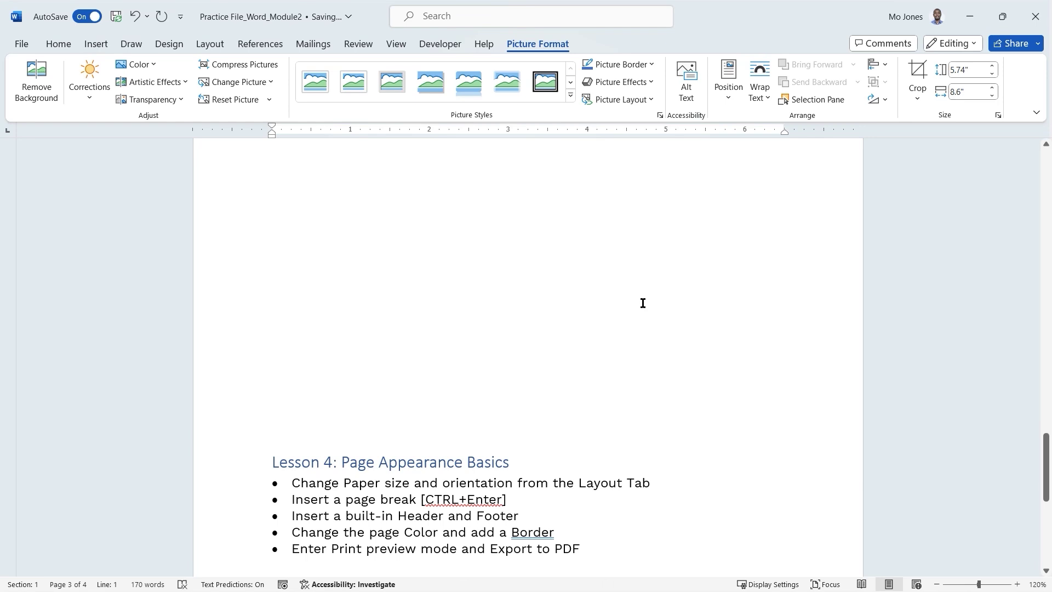
scroll(638, 306, up, 5)
scroll(638, 305, up, 7)
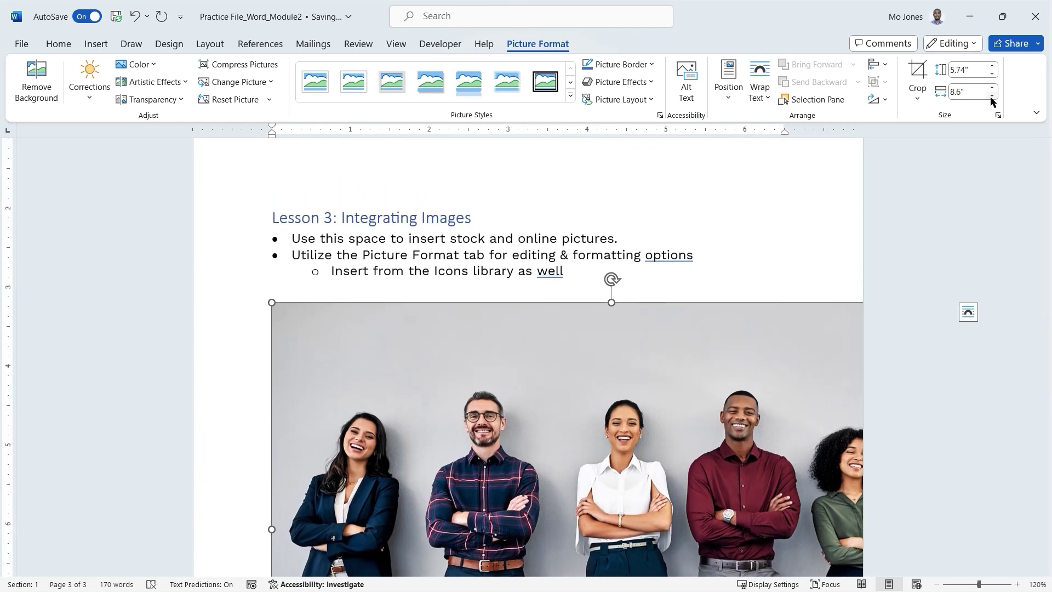
click(992, 98)
click(992, 97)
click(993, 98)
click(992, 97)
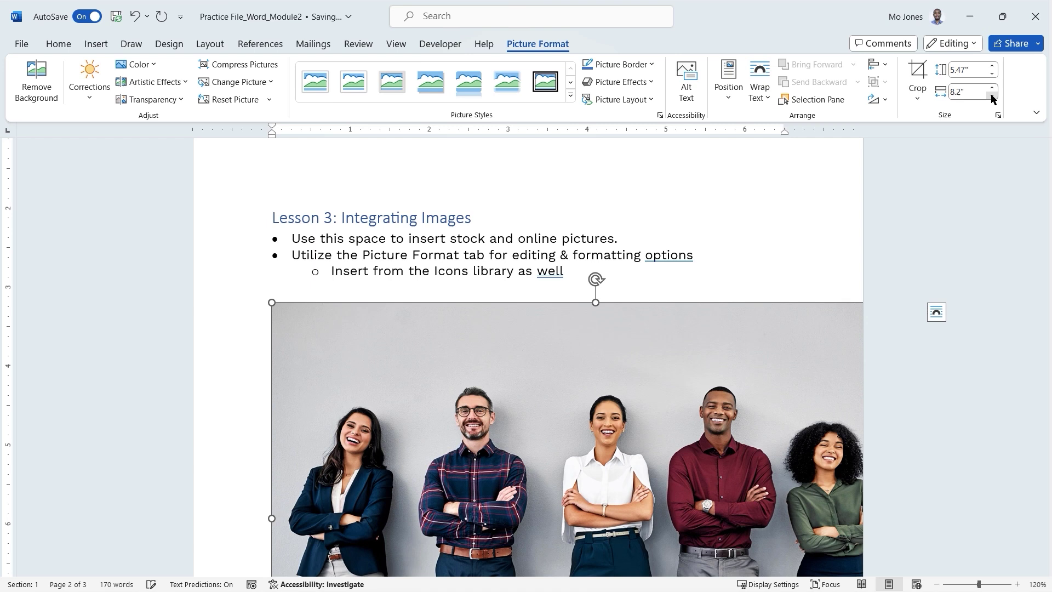
click(993, 98)
click(992, 97)
click(992, 97)
click(993, 98)
click(993, 97)
click(993, 98)
click(993, 97)
click(993, 98)
click(992, 97)
click(992, 97)
click(992, 97)
click(992, 98)
click(993, 97)
click(993, 97)
click(993, 98)
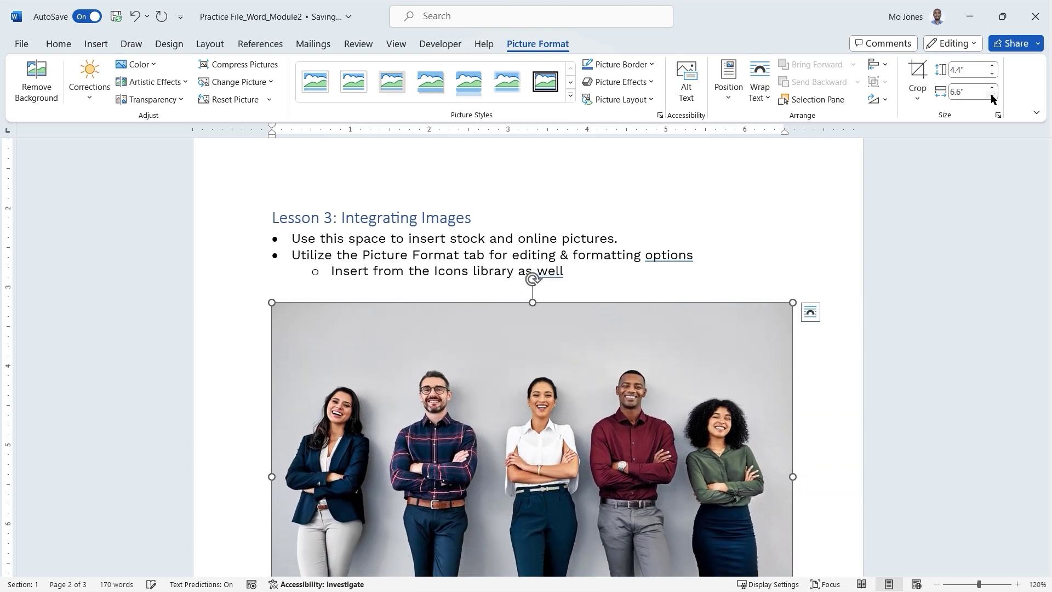
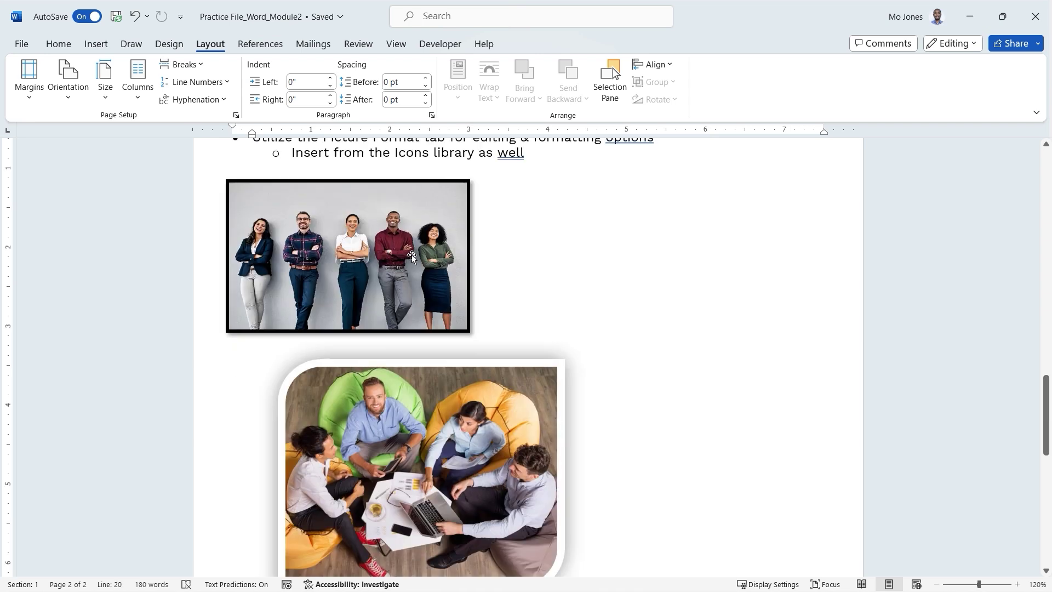
Enlarge the black-framed team picture to about 7.5 inches wide, filling the width between the page margins.
click(412, 255)
drag(467, 329, 815, 403)
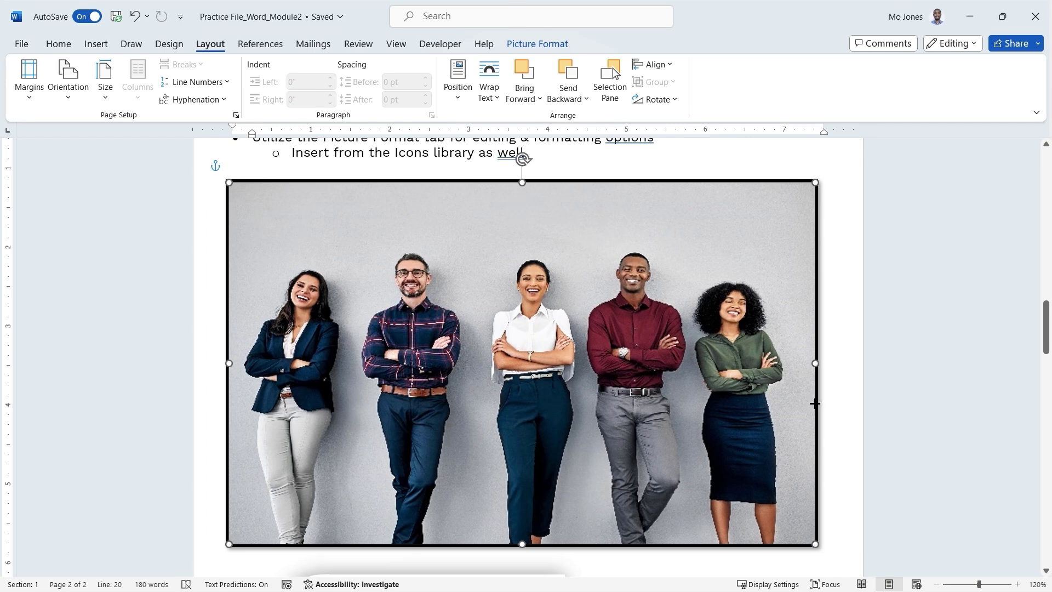
click(841, 318)
scroll(793, 264, down, 4)
scroll(795, 263, down, 2)
scroll(798, 258, up, 5)
Scale the black-framed team picture proportionally to about 6 inches wide, above the beanbag picture.
click(565, 271)
drag(815, 544, 695, 470)
click(610, 526)
scroll(587, 395, down, 4)
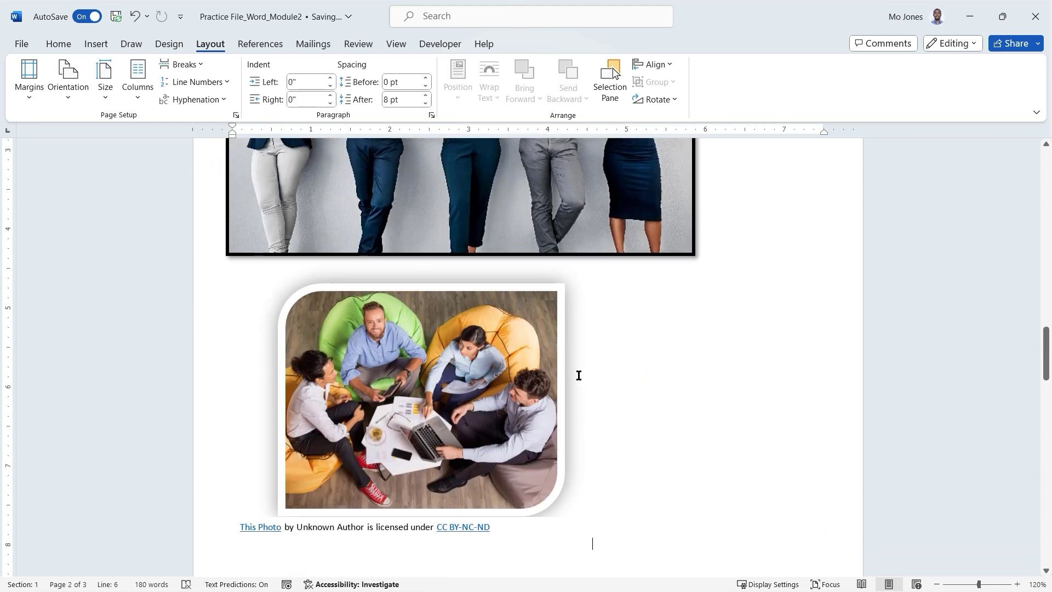
scroll(579, 375, up, 3)
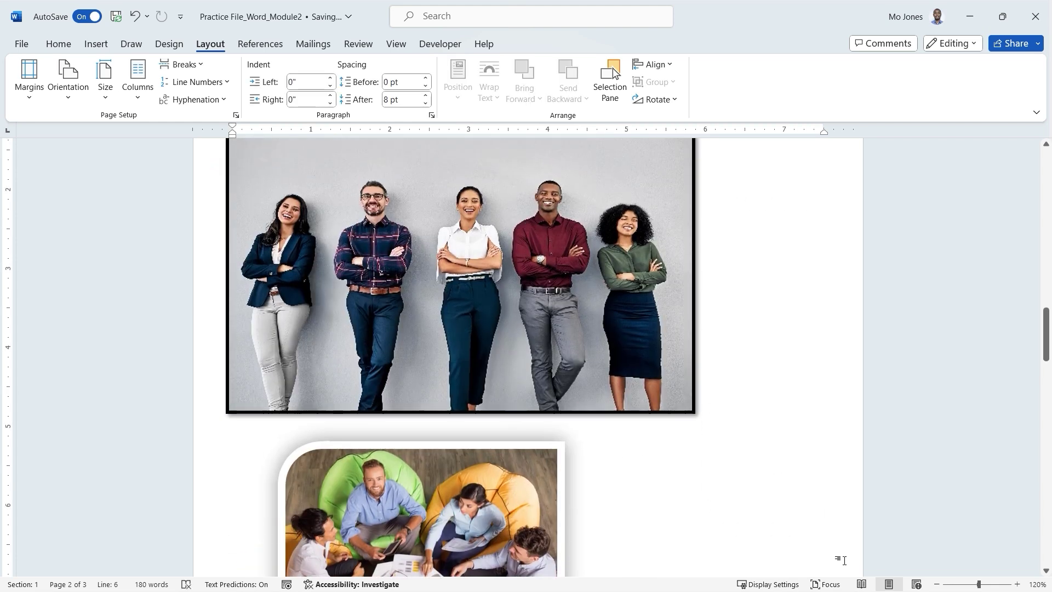
click(769, 584)
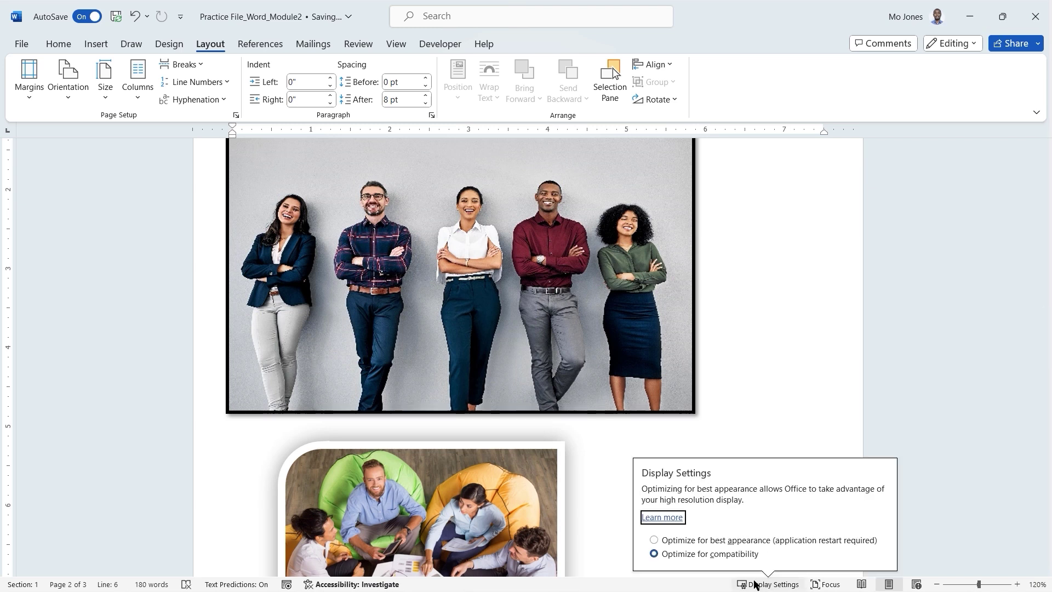
click(775, 324)
scroll(573, 268, up, 1)
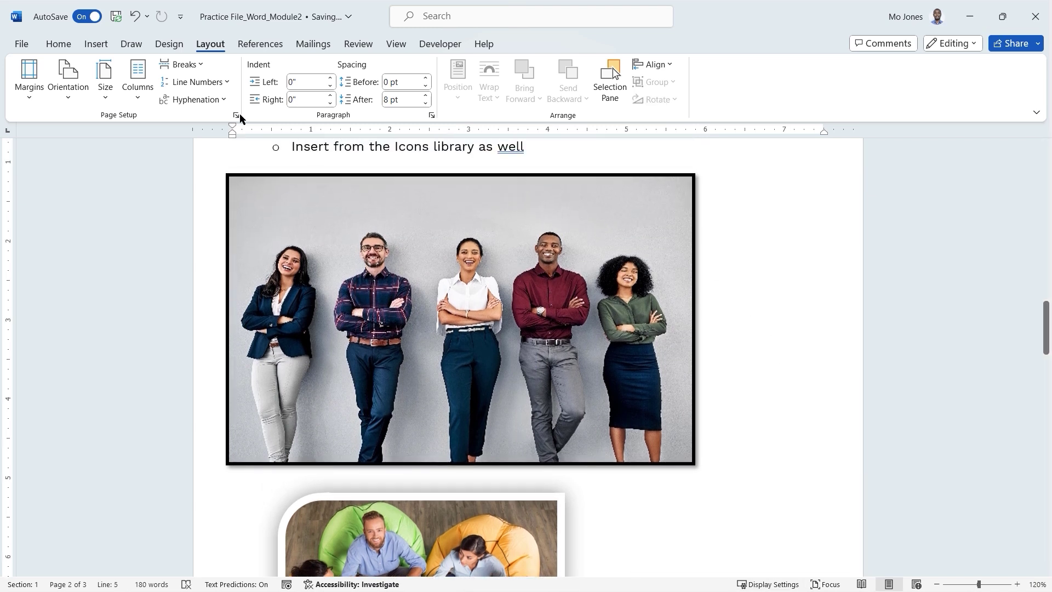
Change the page orientation of the document to Landscape and return to Lesson 3.
click(70, 101)
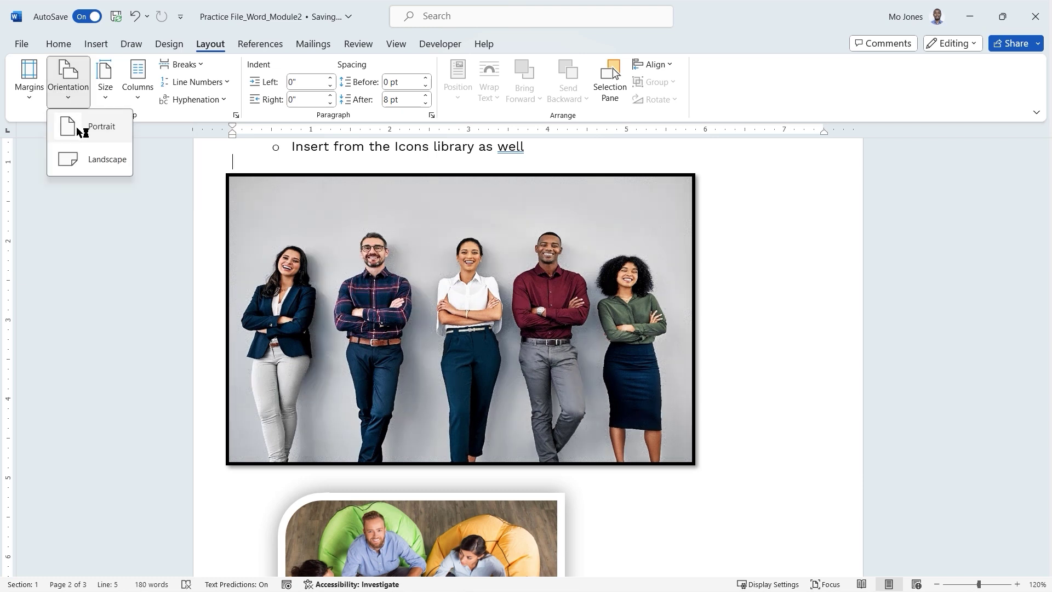
click(92, 167)
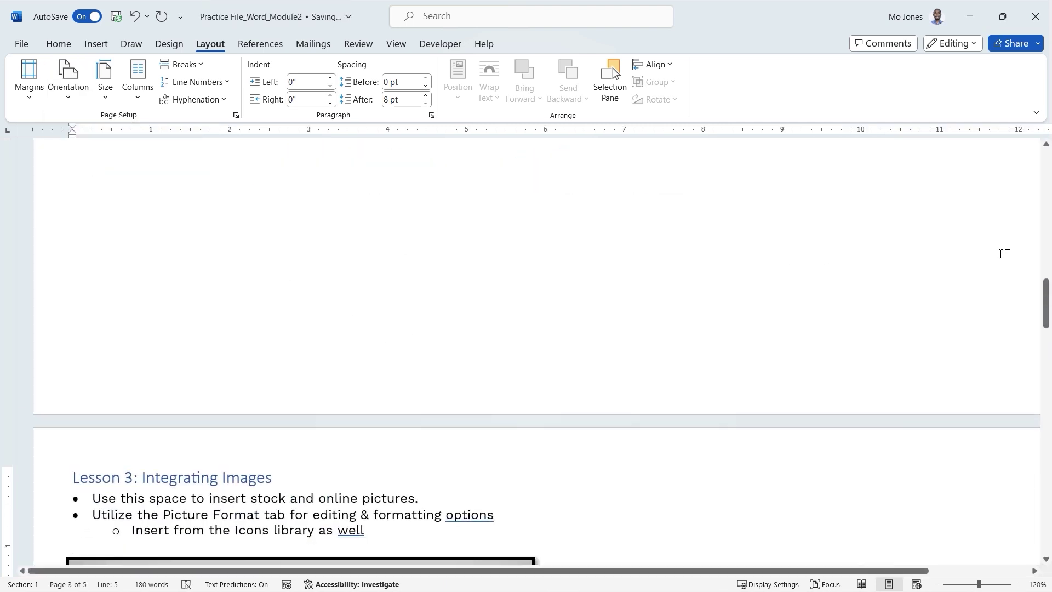
scroll(449, 323, up, 3)
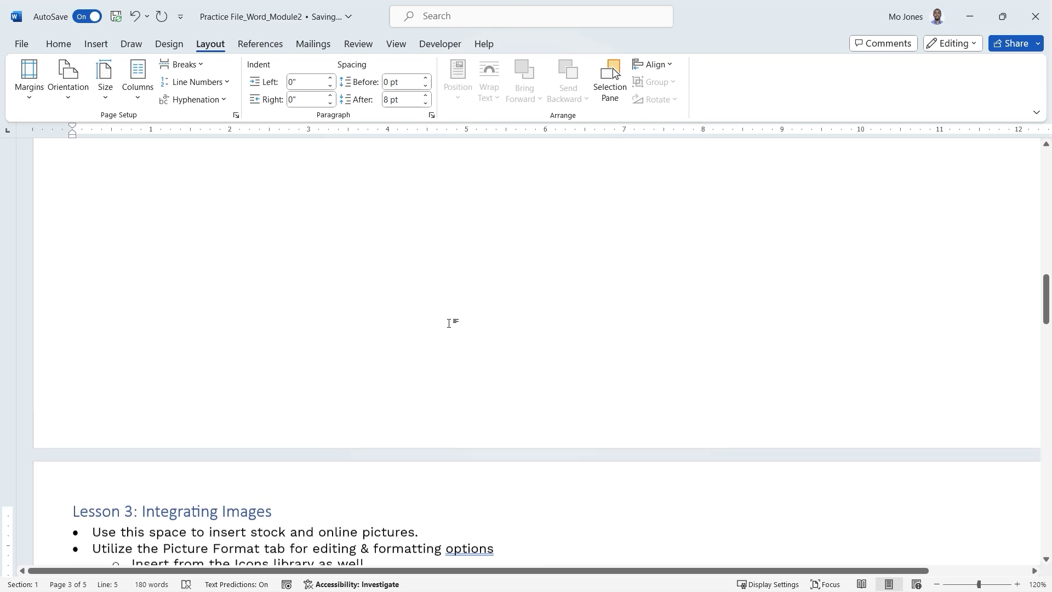
scroll(448, 323, down, 6)
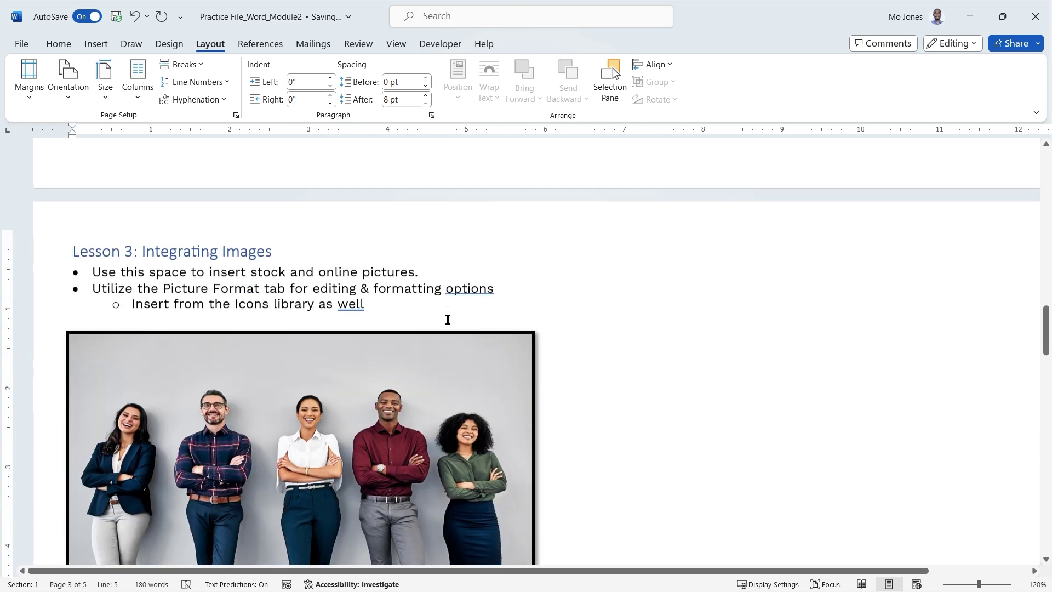
Enlarge the black-framed team picture proportionally to about 9.4 inches wide on the landscape page.
scroll(449, 321, down, 3)
click(448, 320)
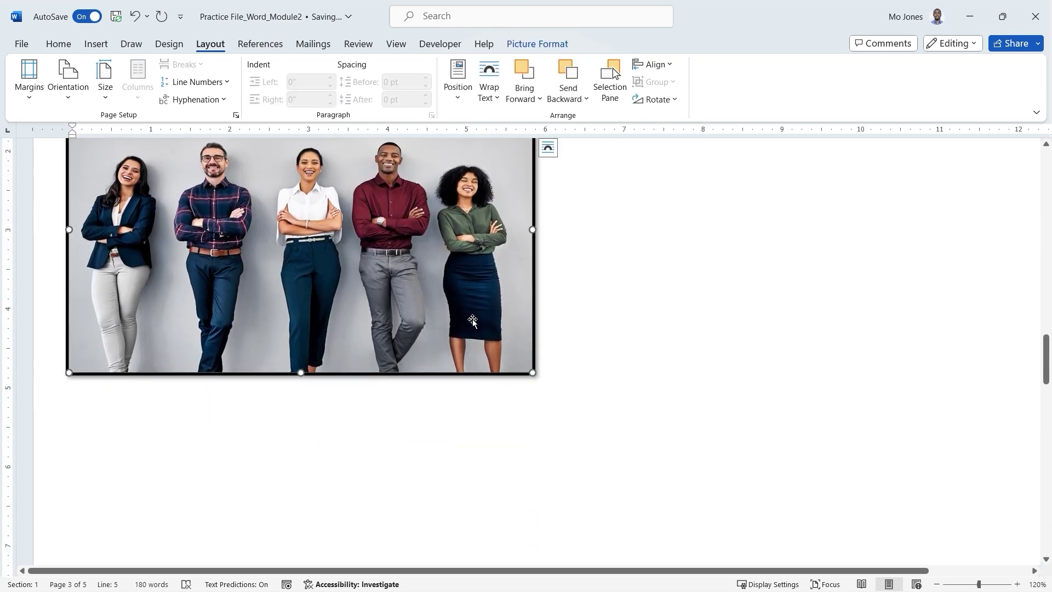
drag(533, 376, 810, 510)
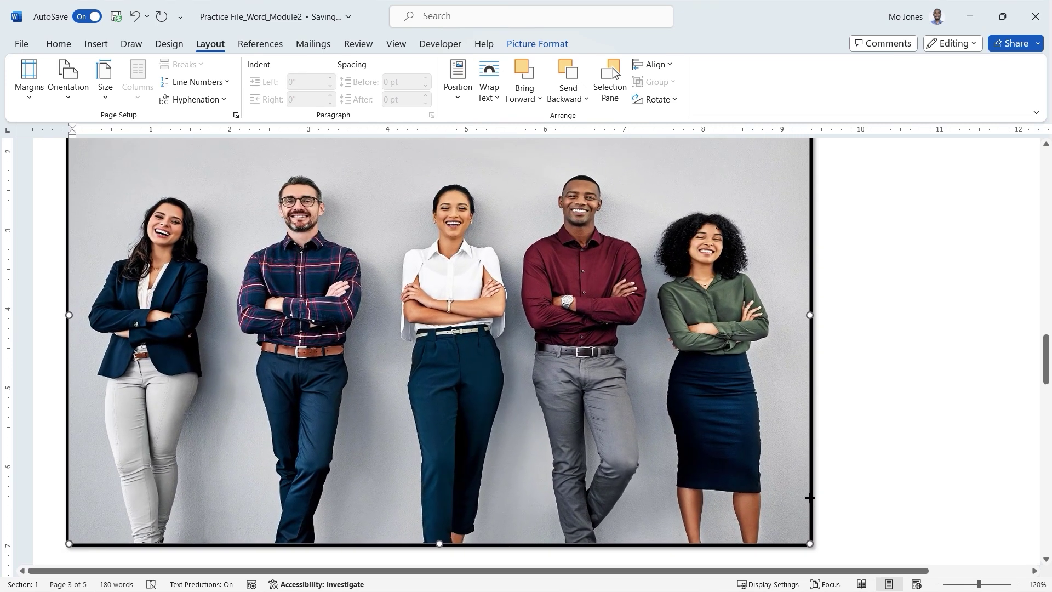
scroll(626, 350, up, 2)
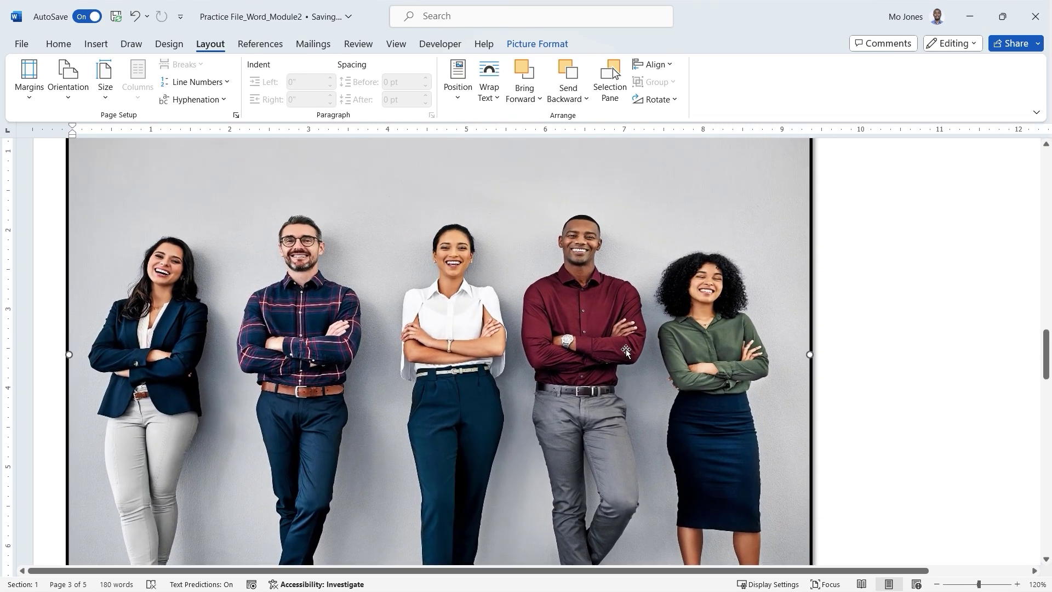
scroll(626, 350, up, 2)
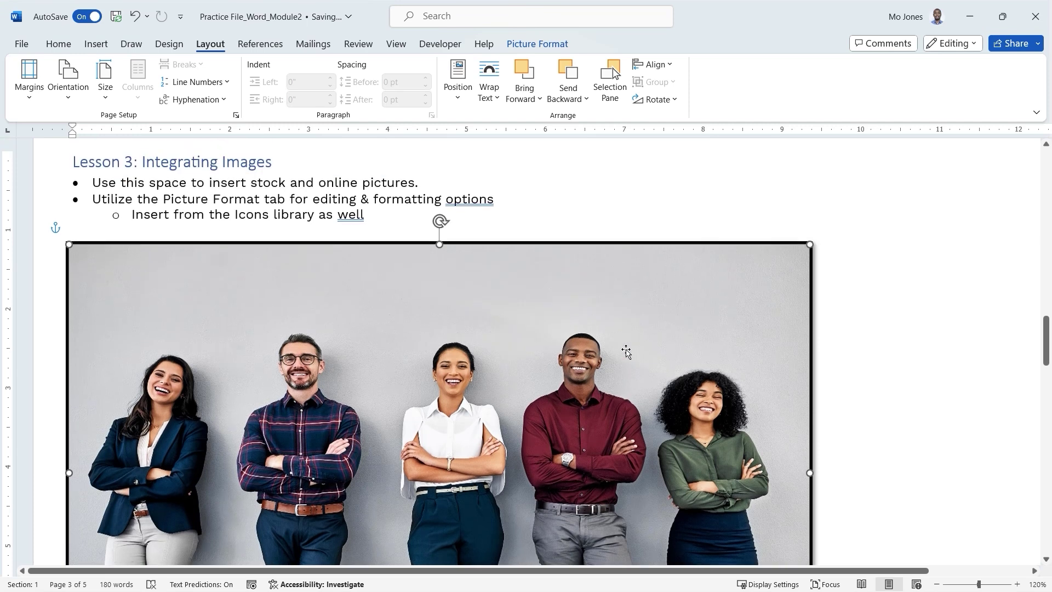
Set the paper size to Letter (8.5" x 11") and go to the end of the document.
scroll(625, 352, down, 1)
click(105, 88)
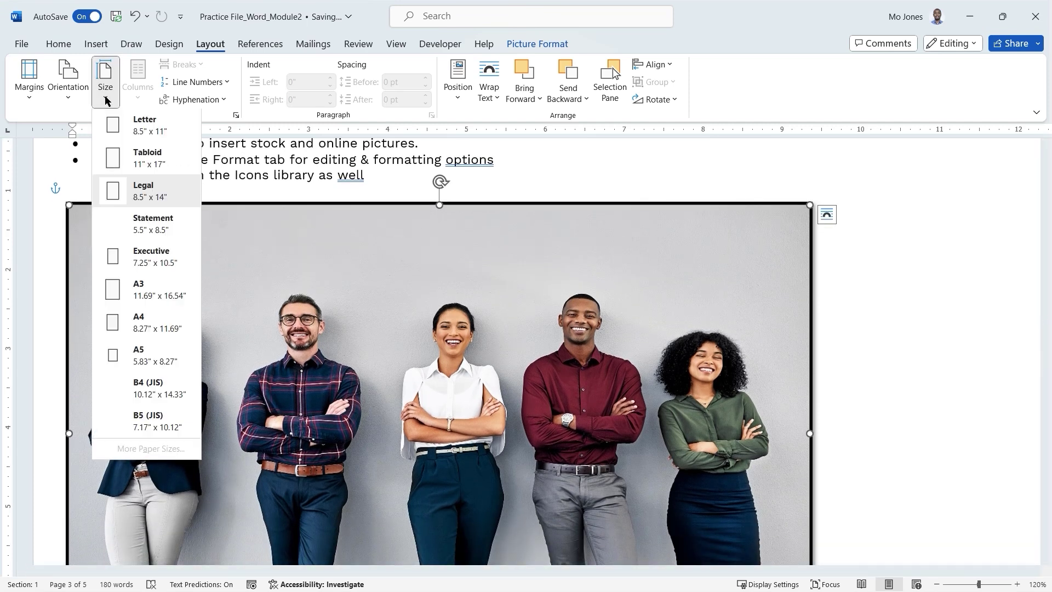
click(147, 126)
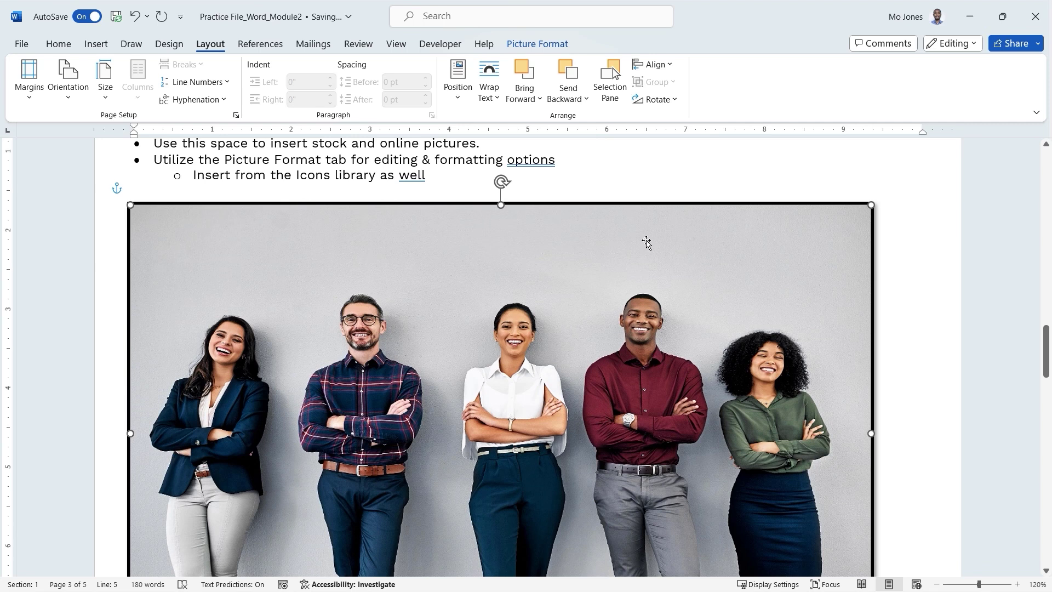
scroll(647, 243, down, 1)
scroll(646, 243, up, 1)
scroll(646, 241, down, 4)
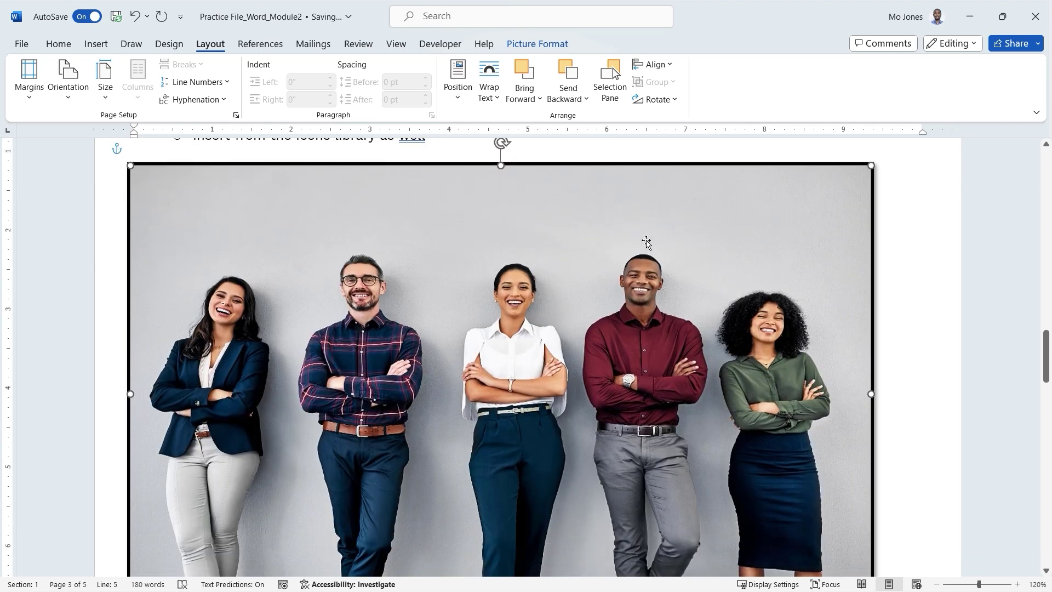
scroll(646, 240, down, 7)
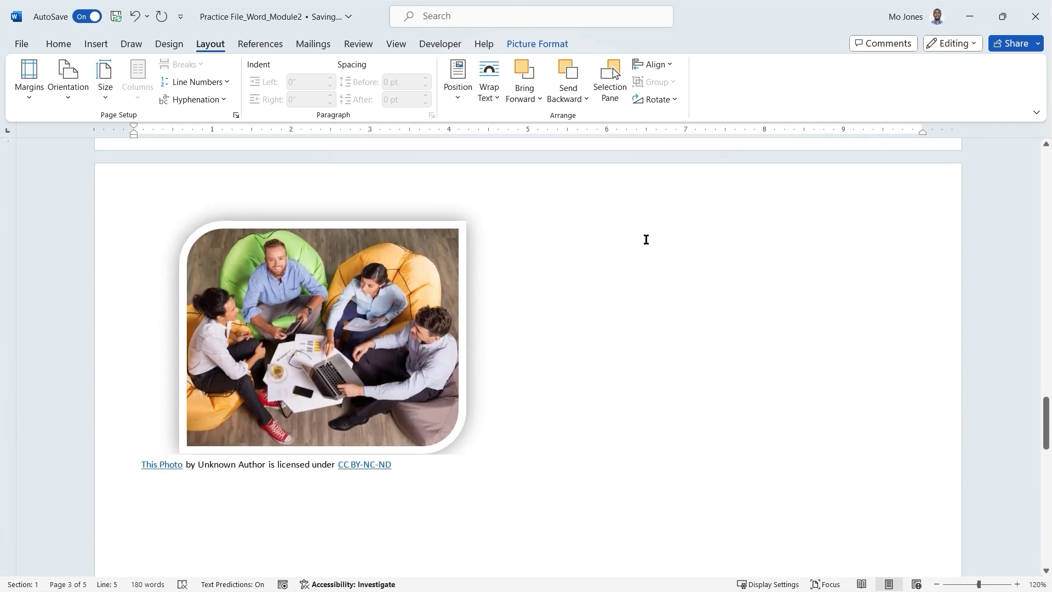
key(ctrl+End)
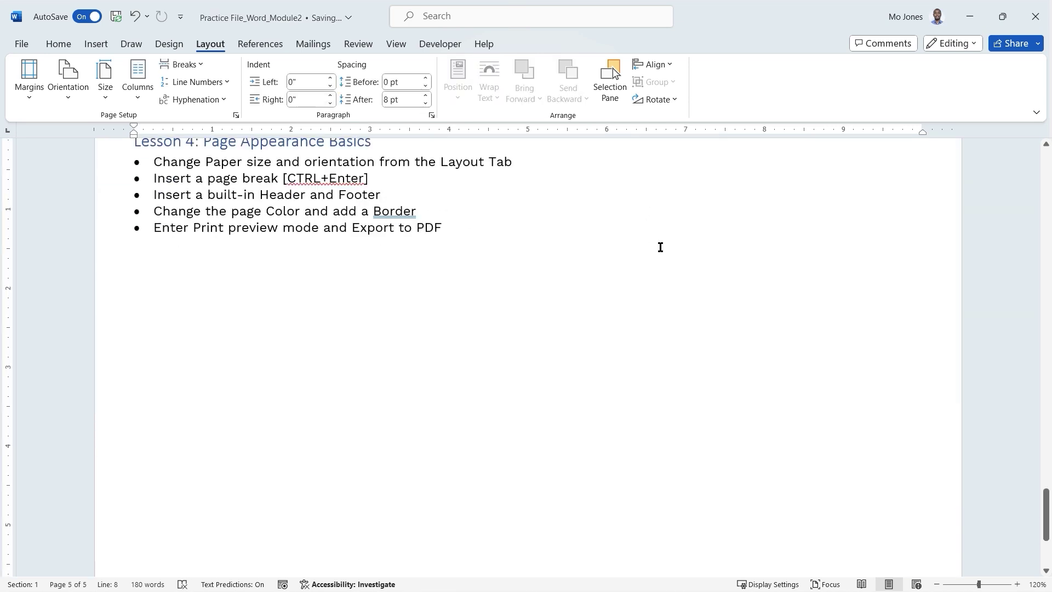
Change the page orientation to Portrait and return to the black-framed team picture under Lesson 3.
click(67, 97)
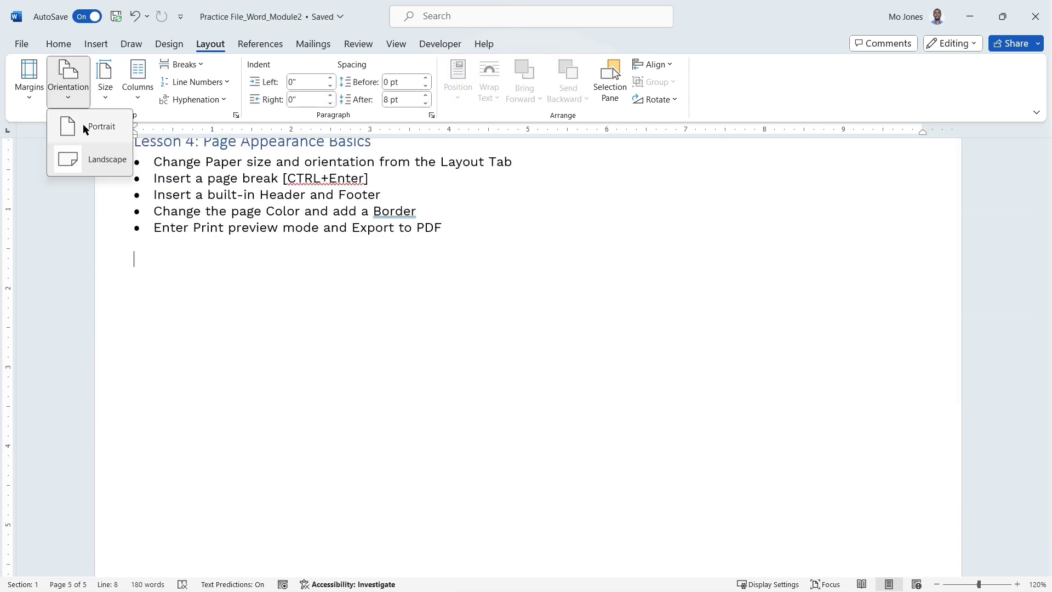
click(84, 128)
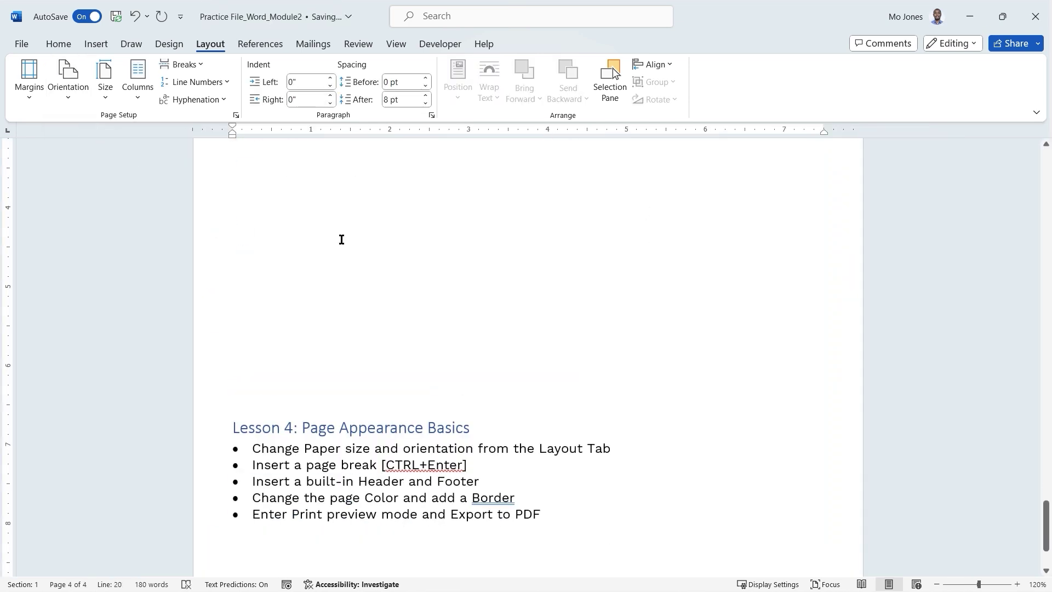
scroll(342, 240, up, 12)
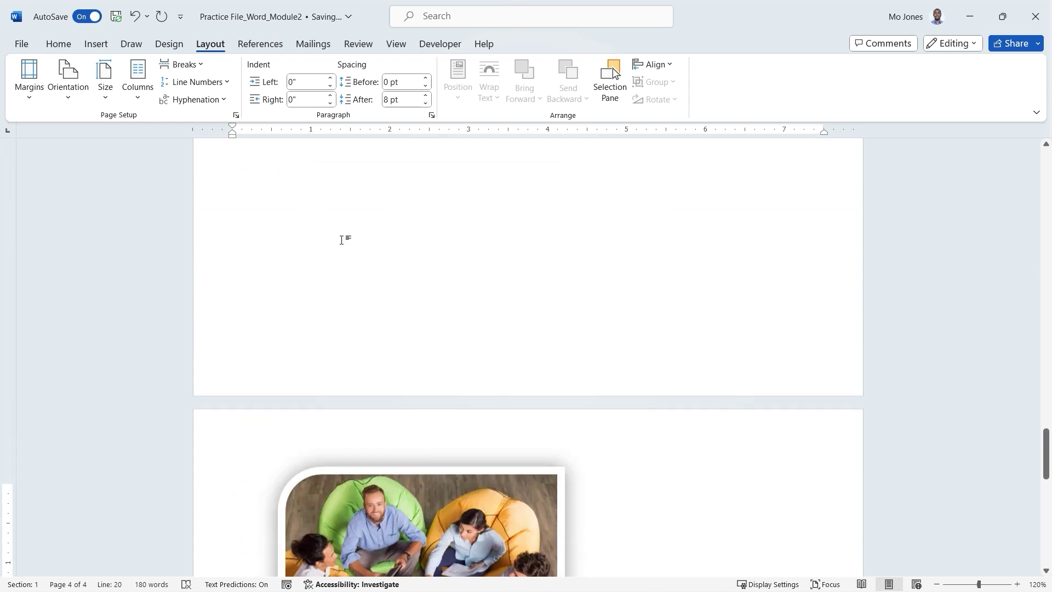
scroll(342, 240, up, 3)
Reduce the black-framed team picture proportionally to 6.6 inches wide so it fits the portrait page.
click(341, 240)
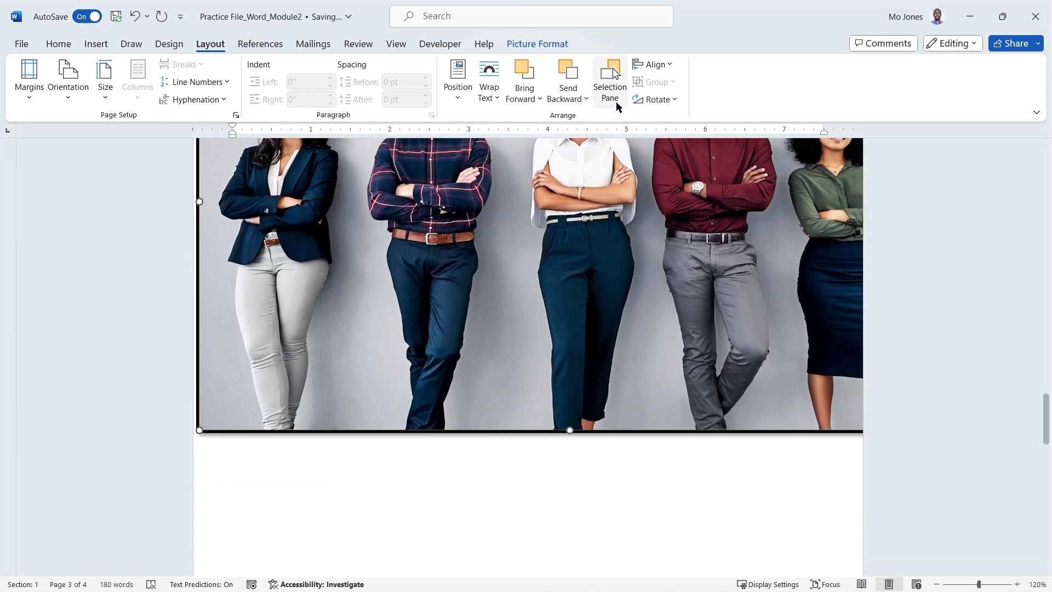
click(540, 44)
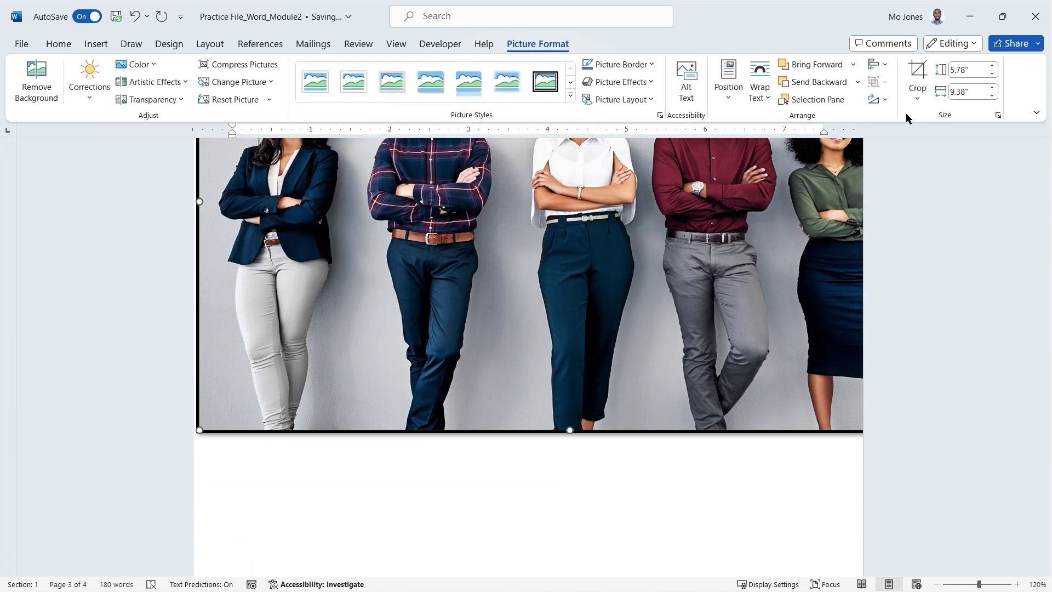
click(992, 96)
click(992, 96)
click(992, 96)
click(992, 96)
click(992, 96)
click(992, 96)
click(992, 96)
click(993, 96)
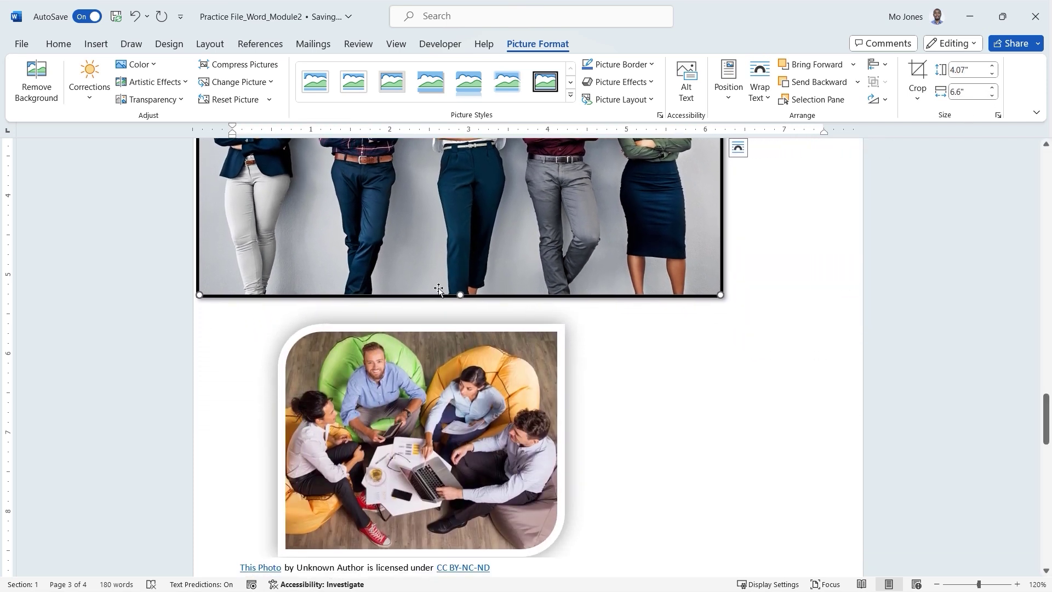
scroll(433, 285, down, 1)
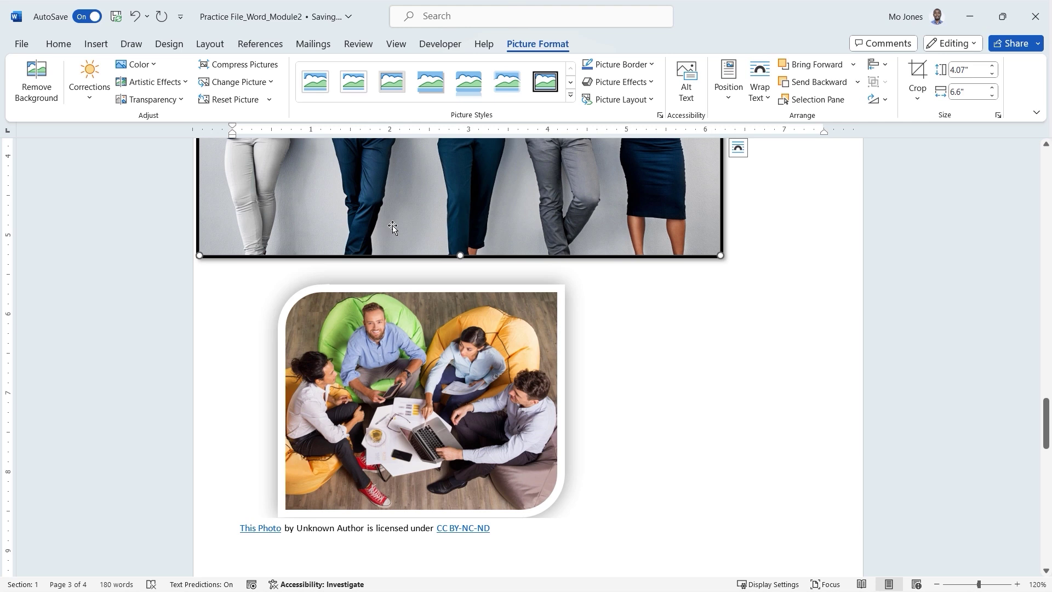
scroll(592, 282, up, 1)
Review the Lesson 4 task list and the blank header area above it on the last page.
scroll(591, 280, down, 10)
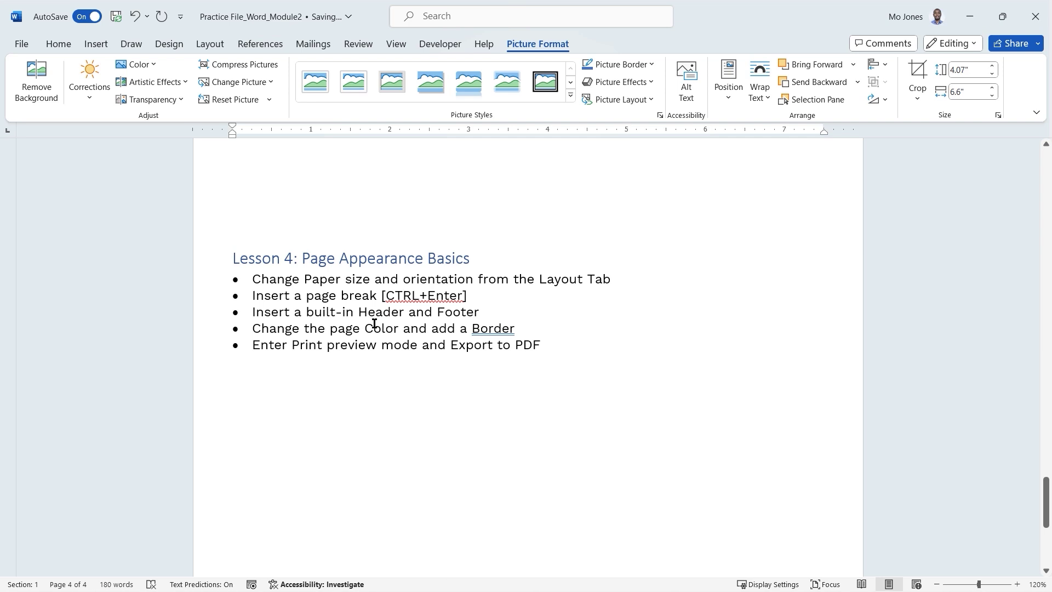
click(488, 295)
click(210, 44)
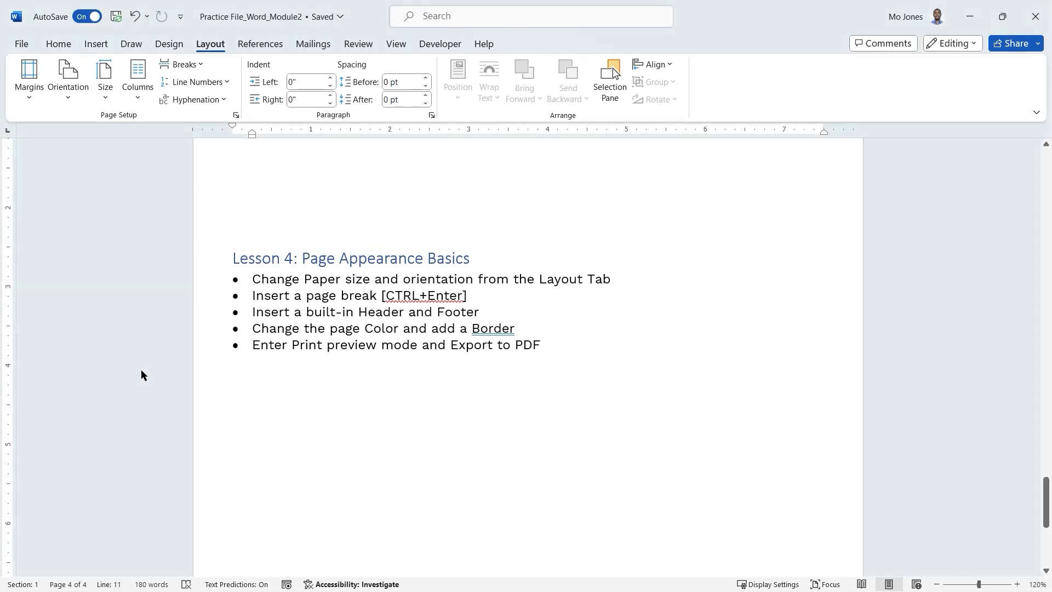
scroll(140, 369, up, 3)
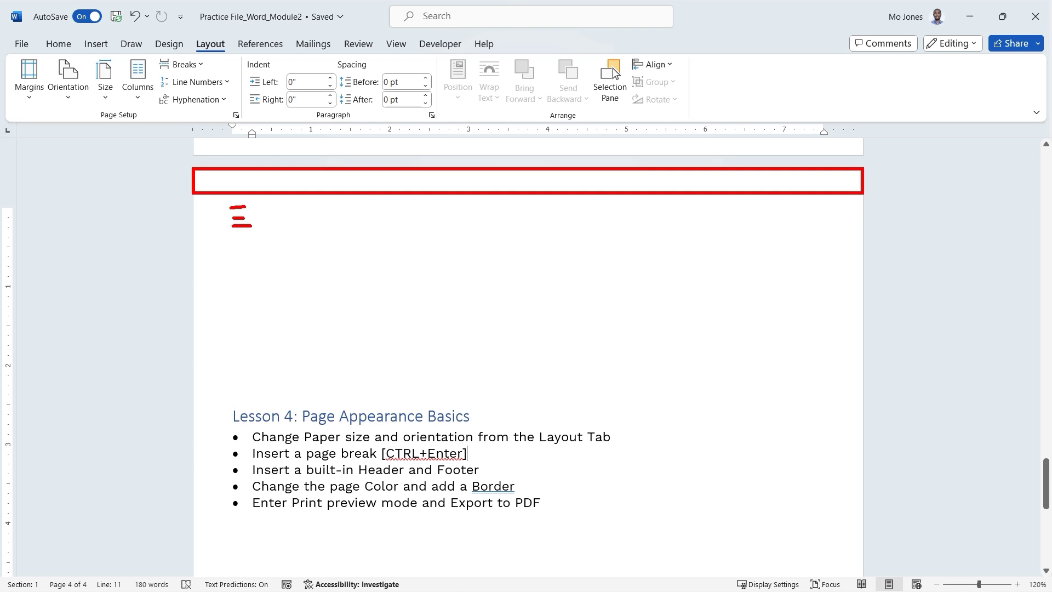
scroll(369, 376, up, 3)
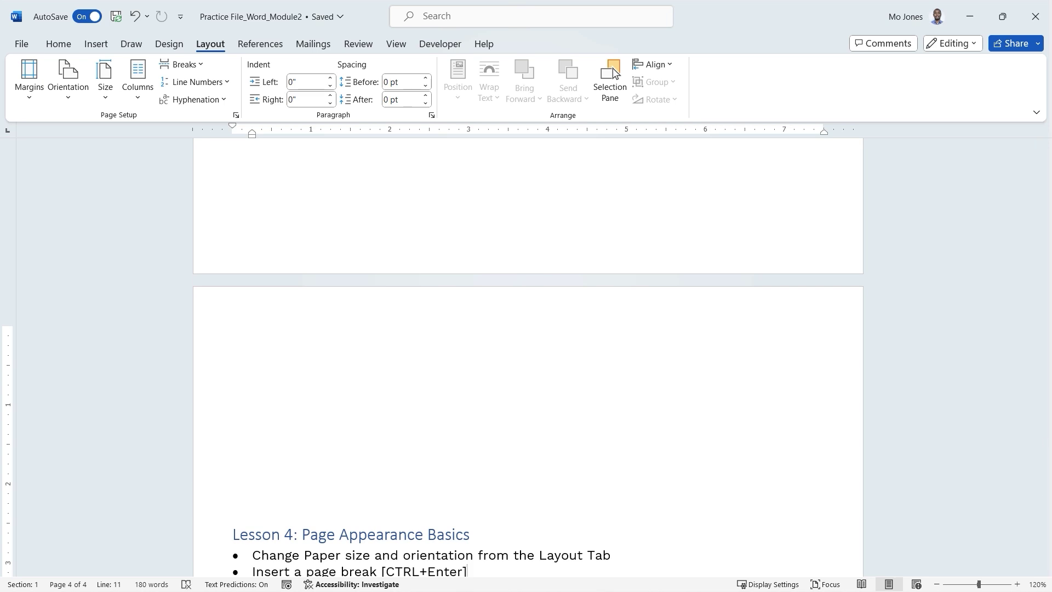
Go to the start of the document and insert the built-in Banded header.
key(ctrl+Home)
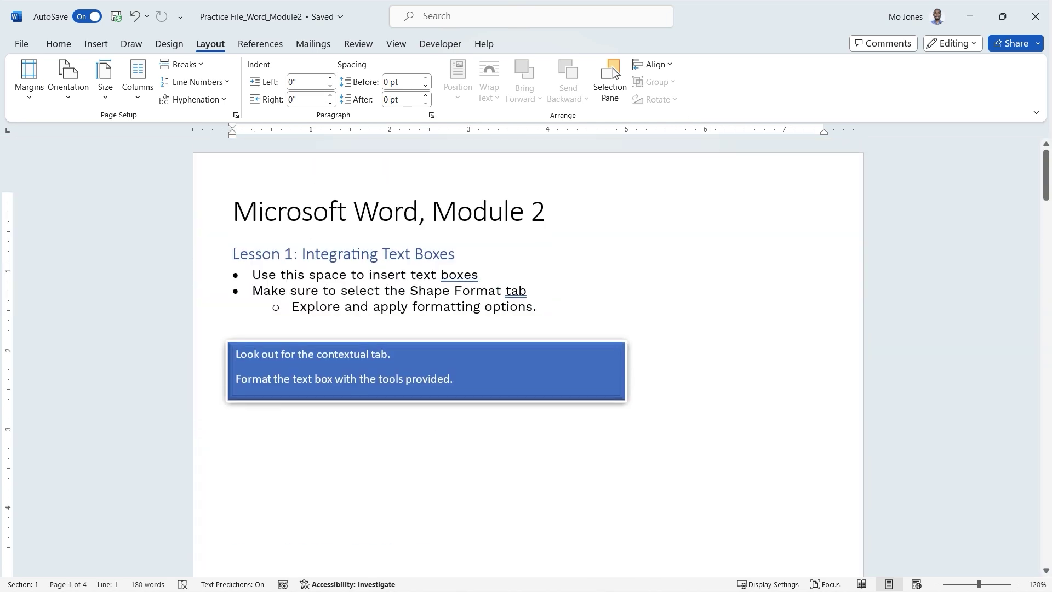
click(96, 45)
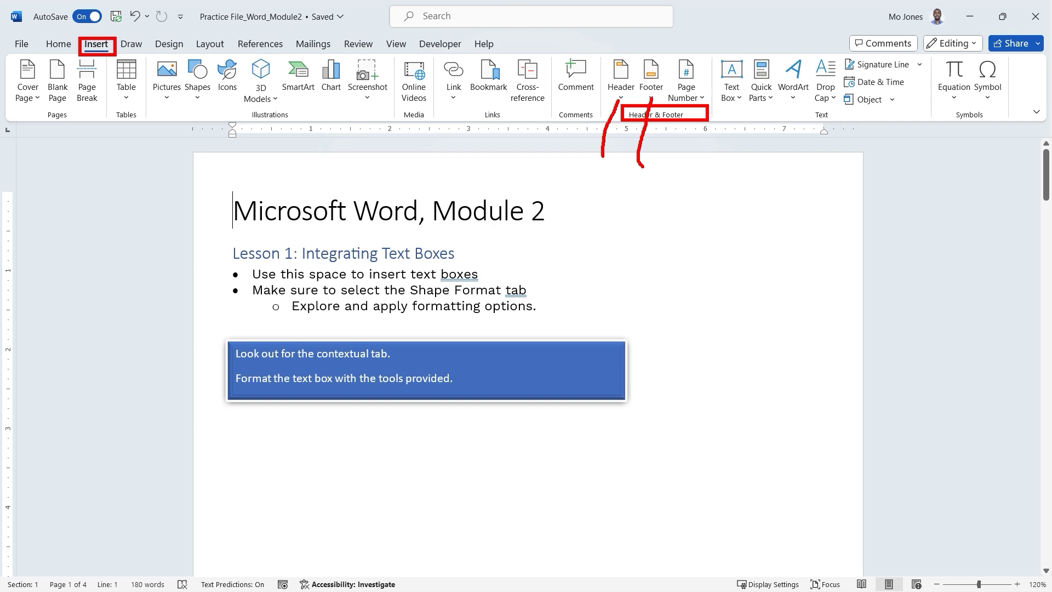
key(Escape)
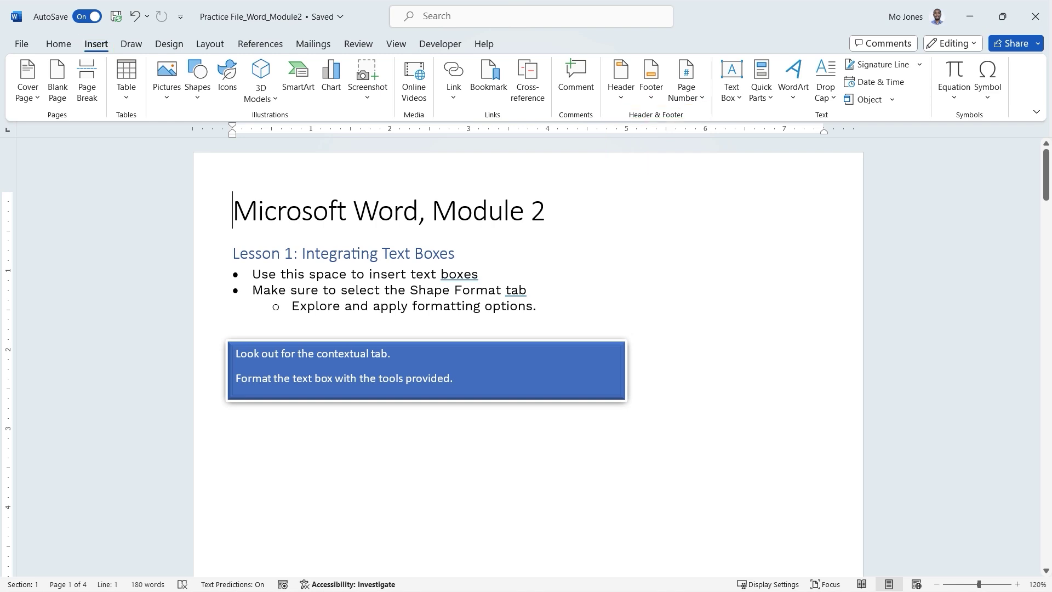
click(621, 100)
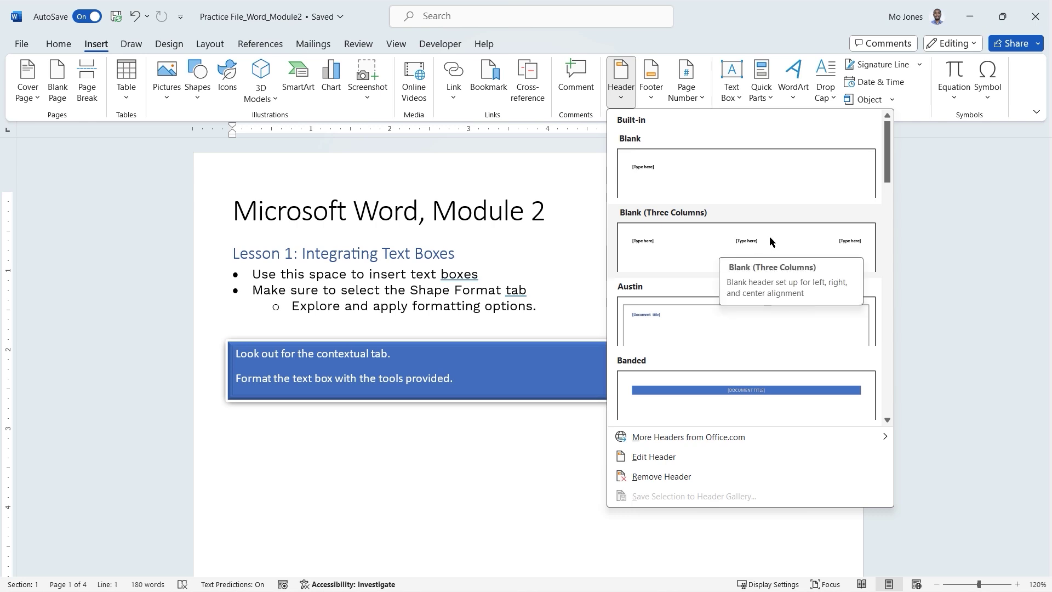
scroll(891, 164, down, 2)
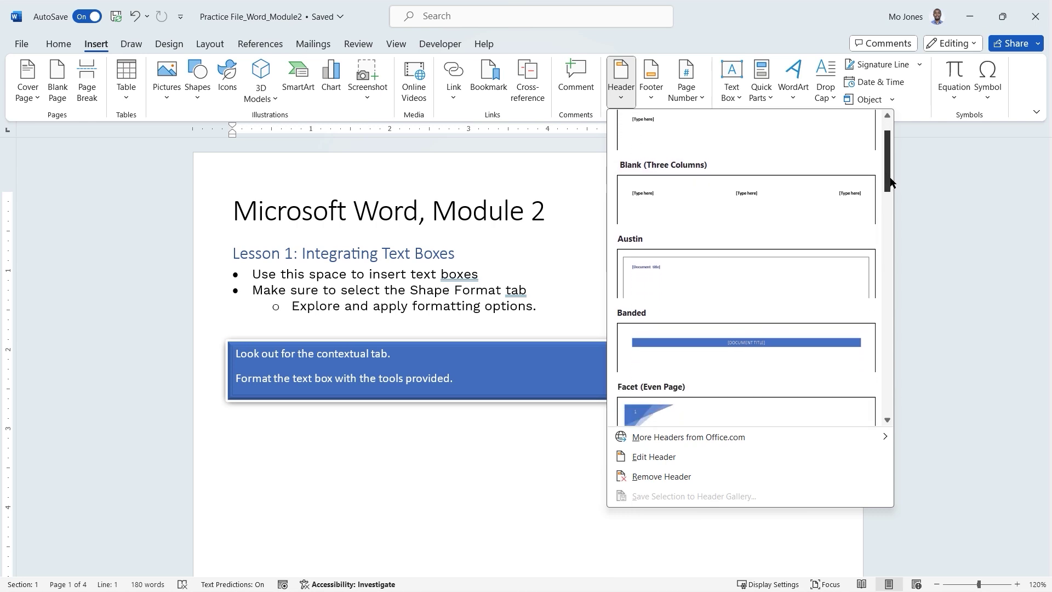
scroll(894, 187, down, 3)
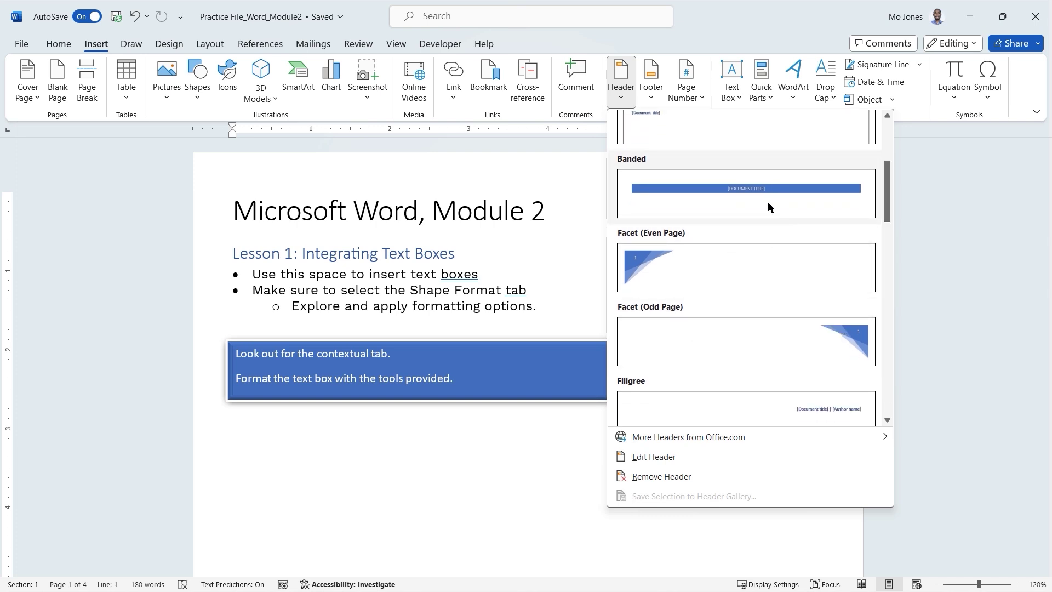
scroll(887, 189, down, 1)
scroll(888, 191, down, 3)
scroll(895, 209, down, 3)
scroll(902, 217, down, 4)
scroll(899, 242, down, 5)
drag(888, 280, 862, 189)
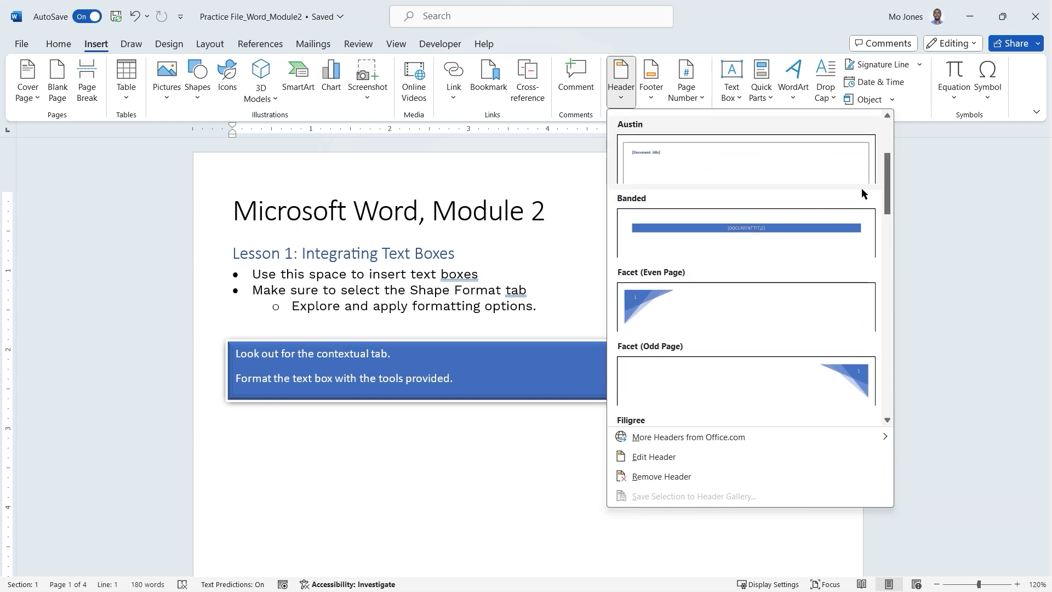
click(699, 230)
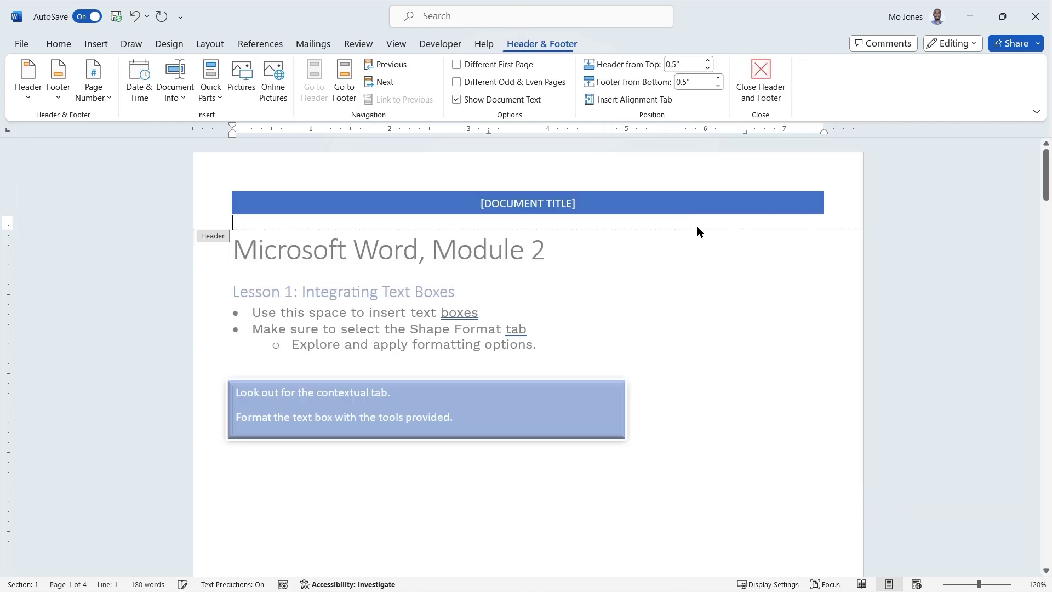
Select the header's title placeholder and examine the header on the following pages.
click(511, 205)
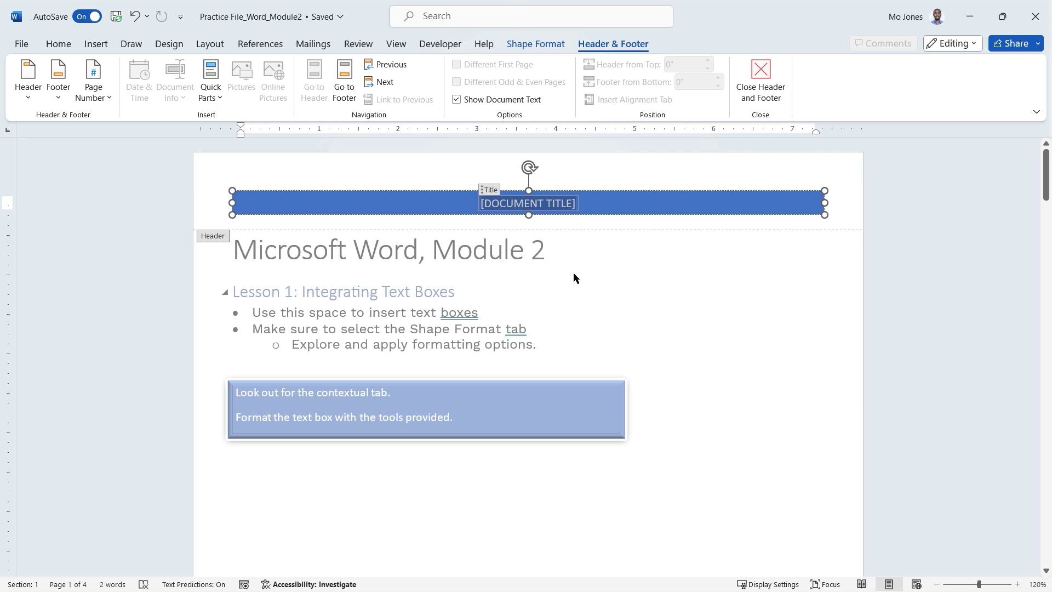
scroll(573, 272, down, 10)
scroll(574, 273, down, 4)
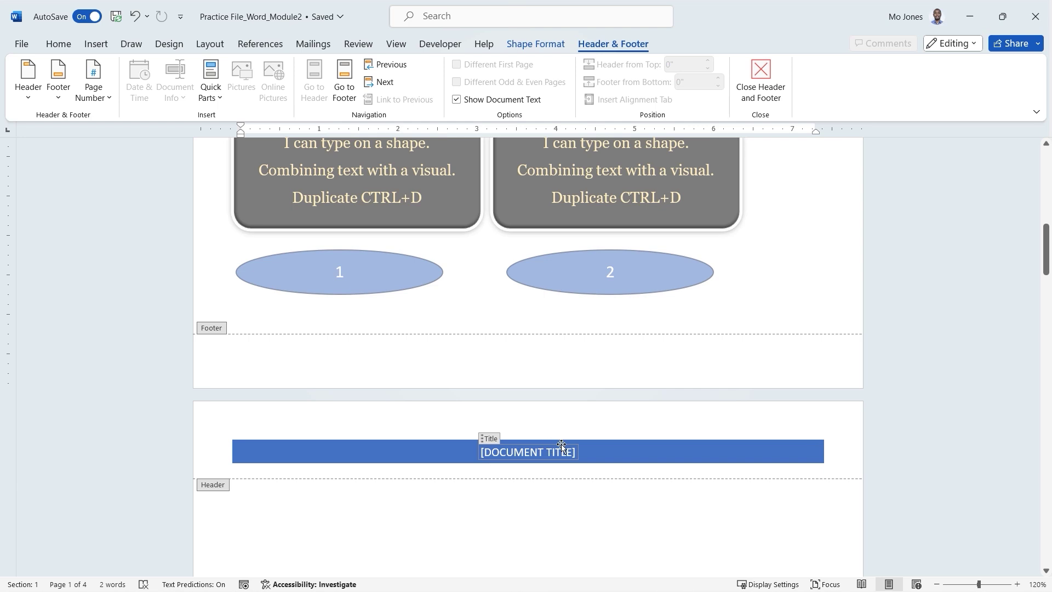
scroll(560, 440, down, 8)
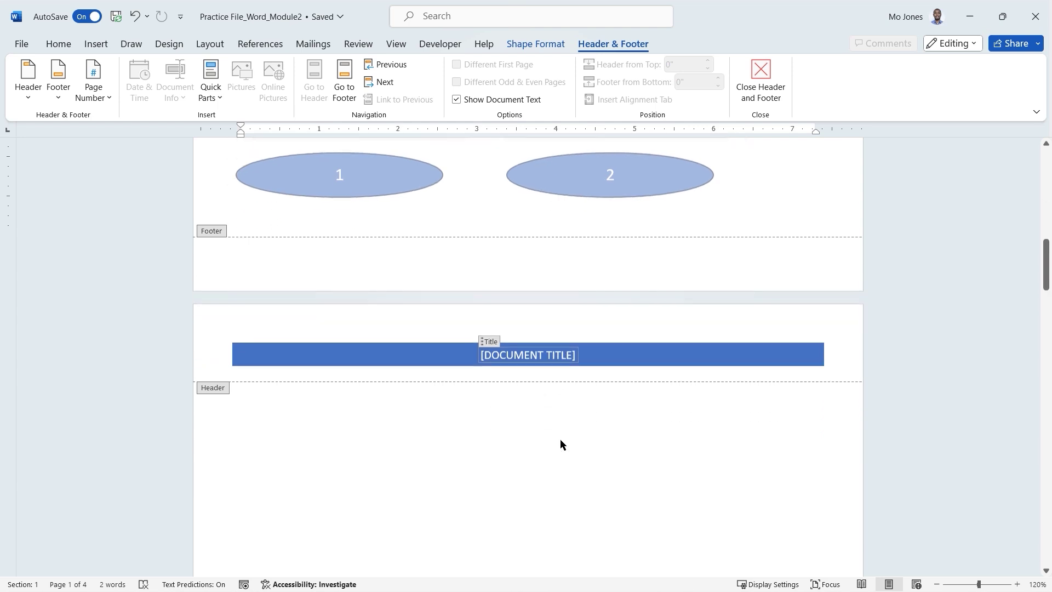
scroll(565, 432, down, 5)
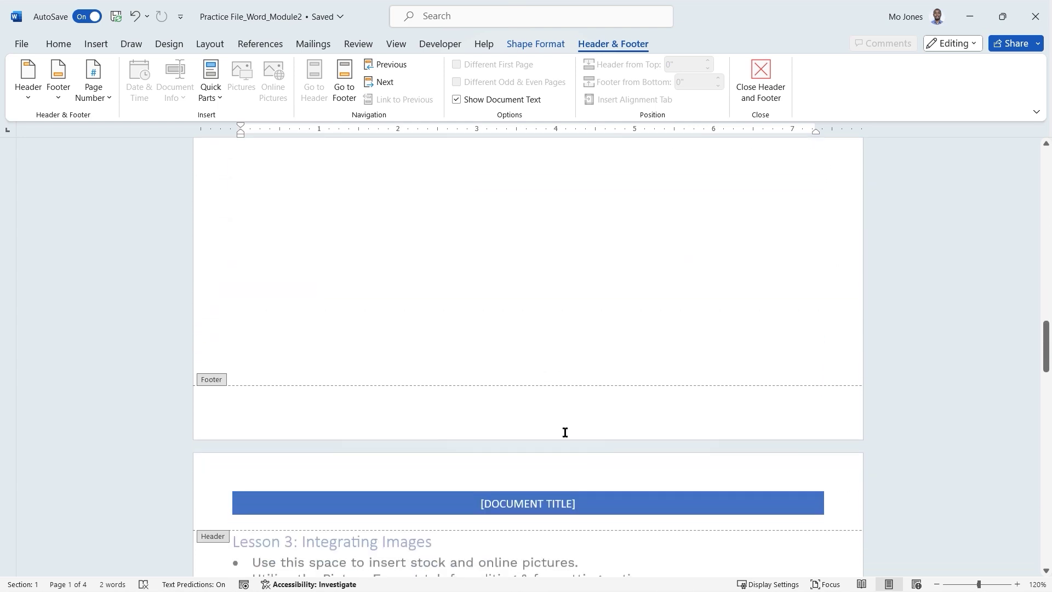
scroll(562, 426, up, 7)
scroll(562, 426, up, 10)
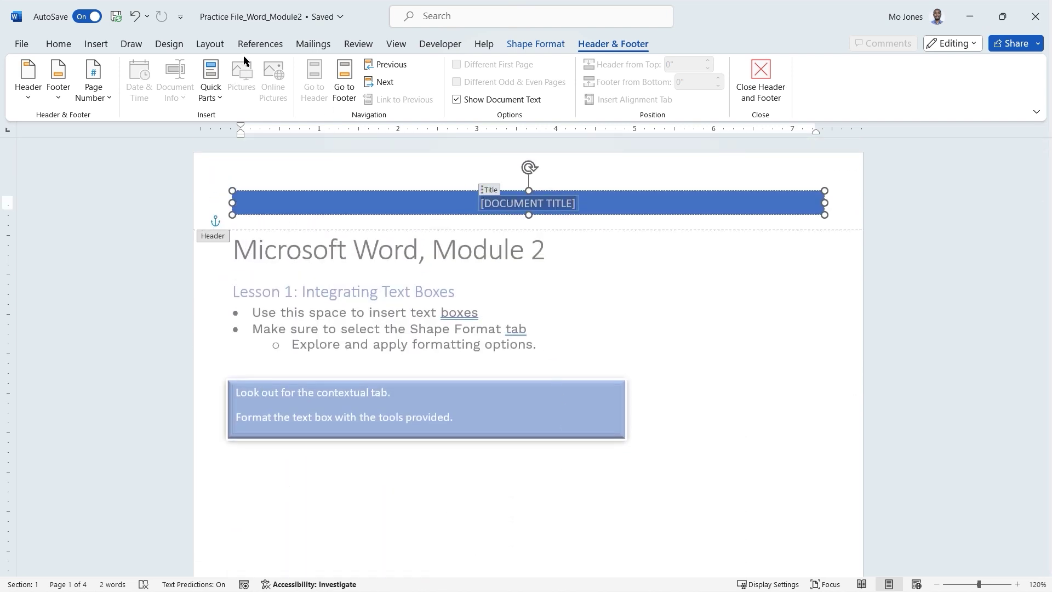
Replace the header's document title placeholder with MS WORD MODULE 2 and close the header.
click(508, 205)
text(MS)
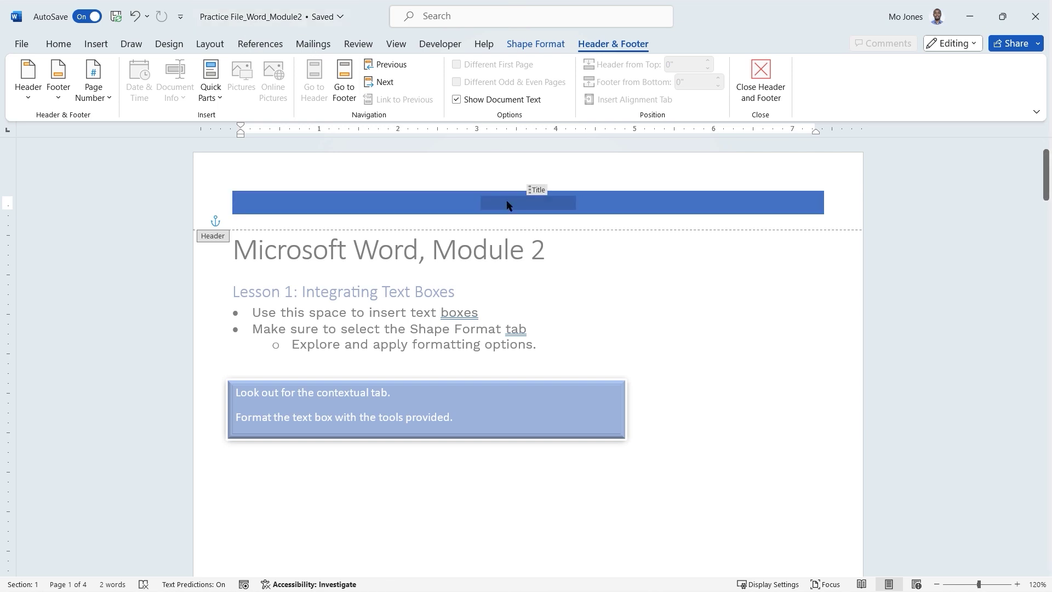
text( WOR)
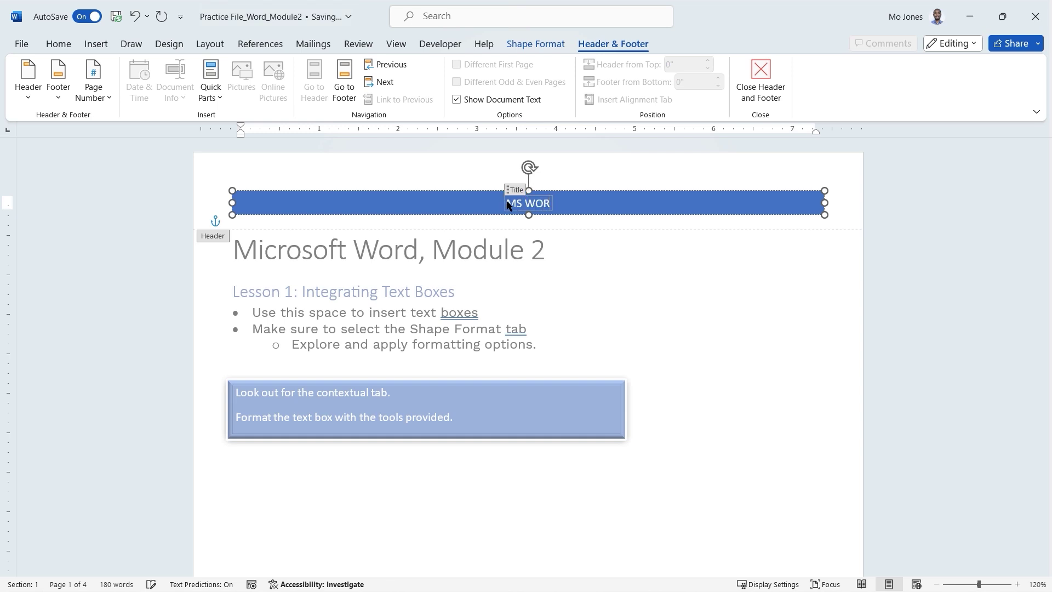
text(D MODULE 2)
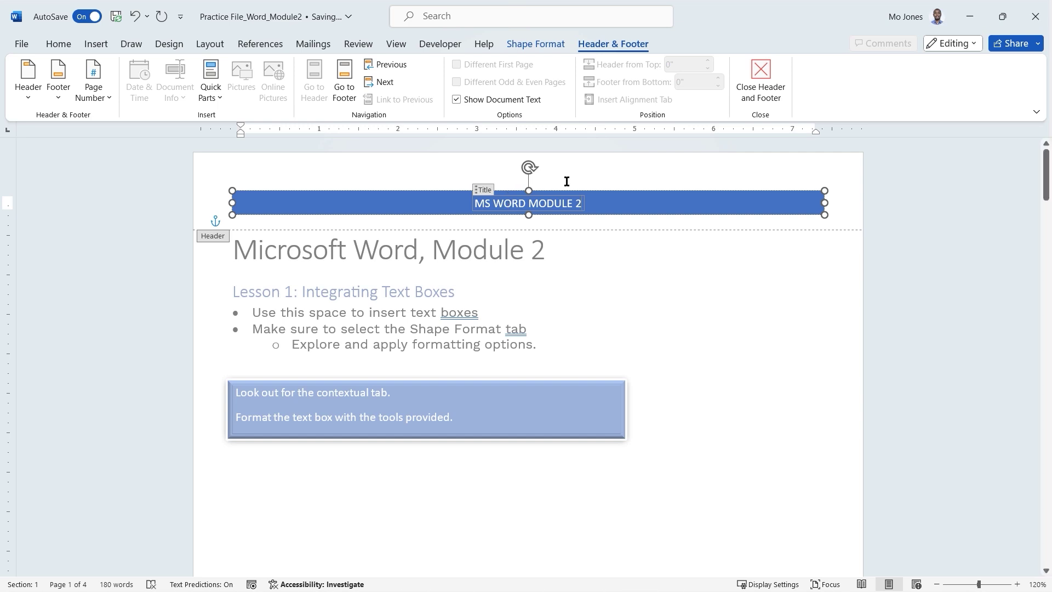
click(764, 81)
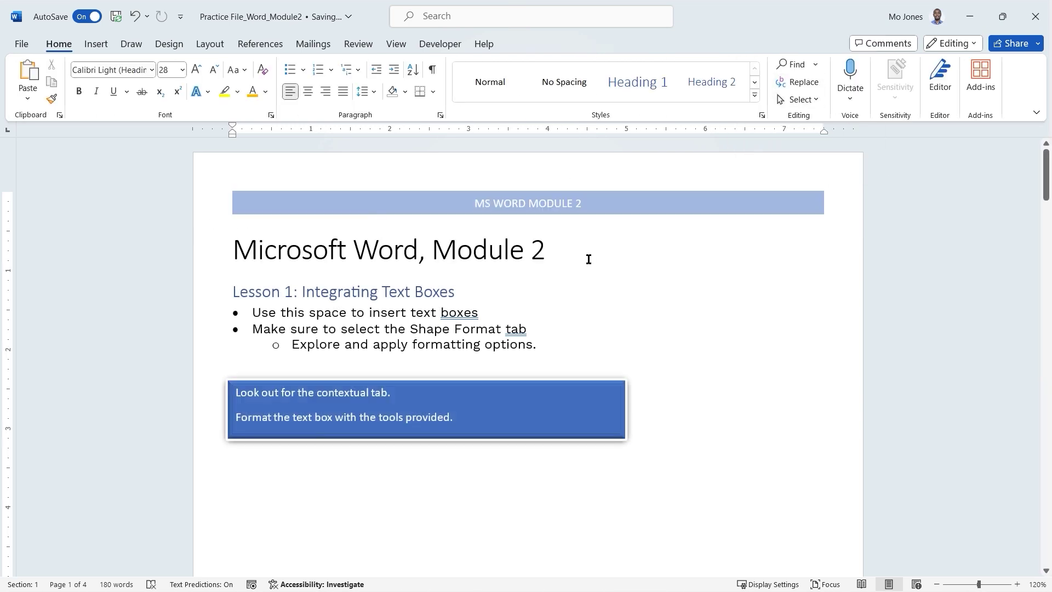
Check the header on each following page as far as Lesson 3.
scroll(570, 214, down, 10)
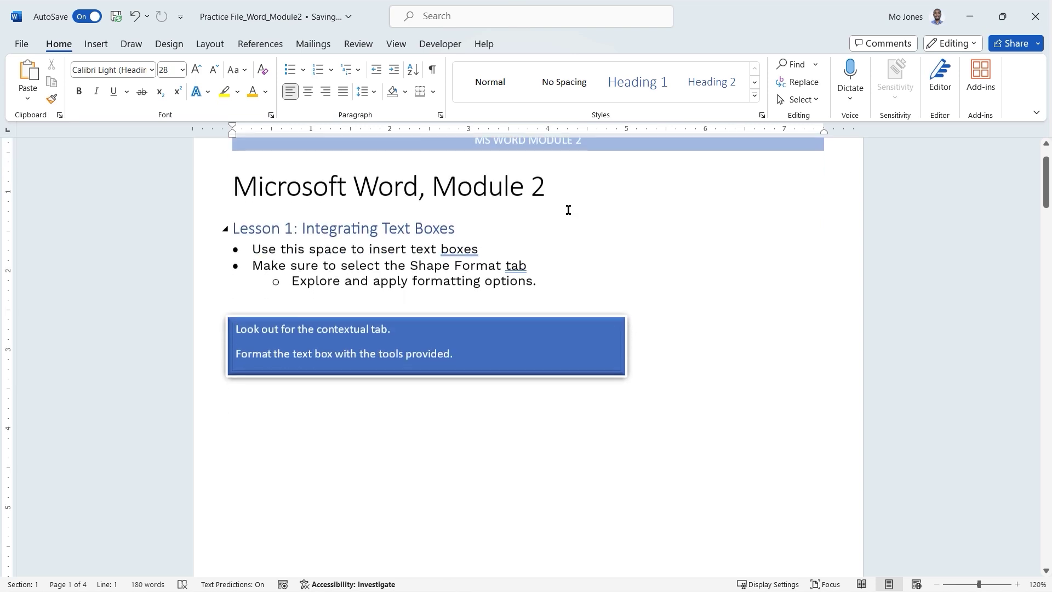
scroll(569, 212, down, 8)
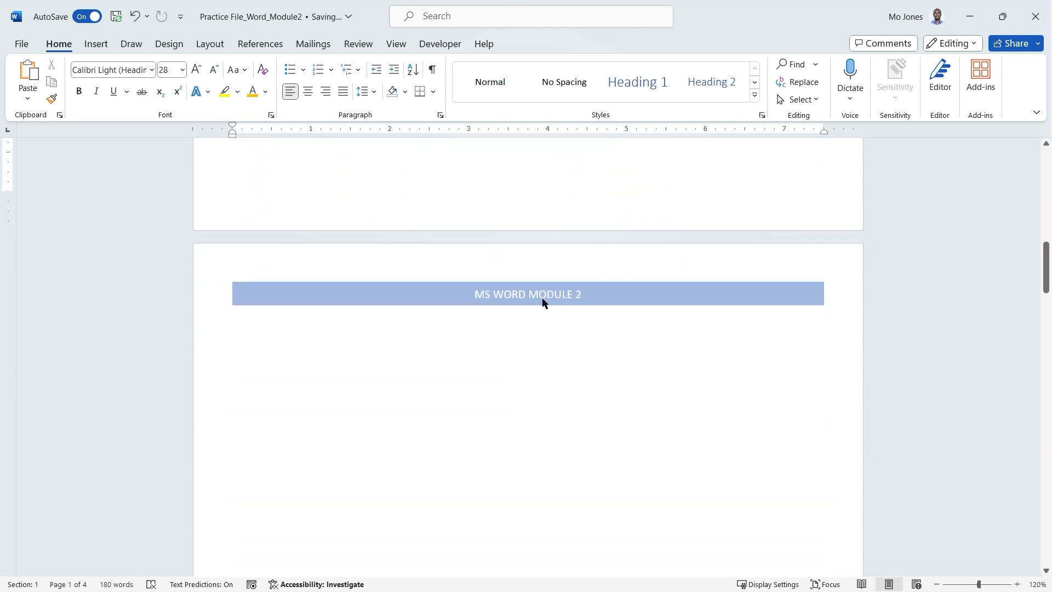
scroll(549, 294, down, 5)
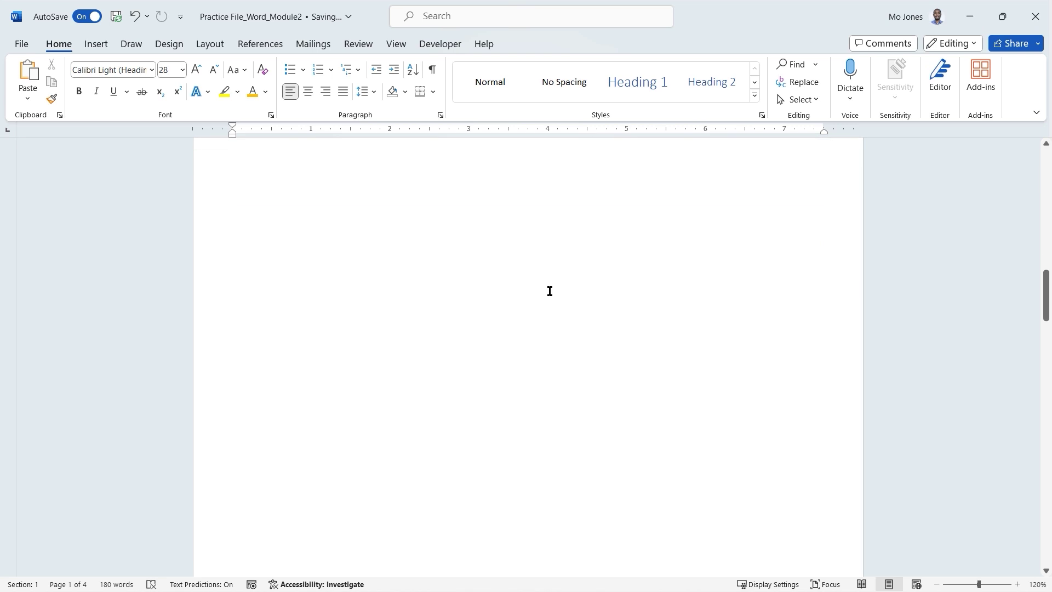
scroll(549, 291, down, 6)
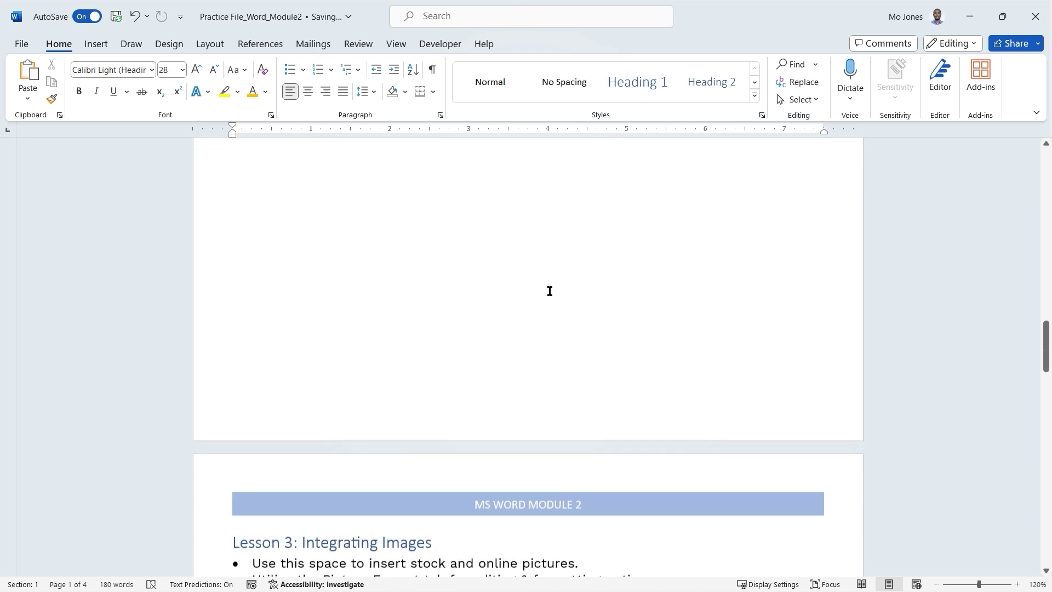
scroll(549, 295, down, 1)
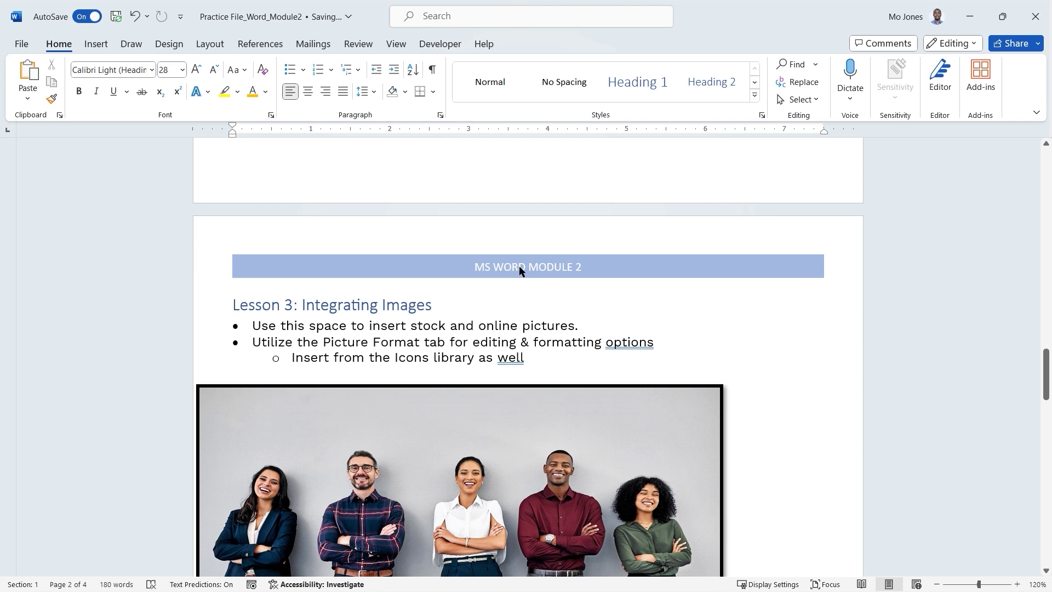
scroll(517, 261, down, 1)
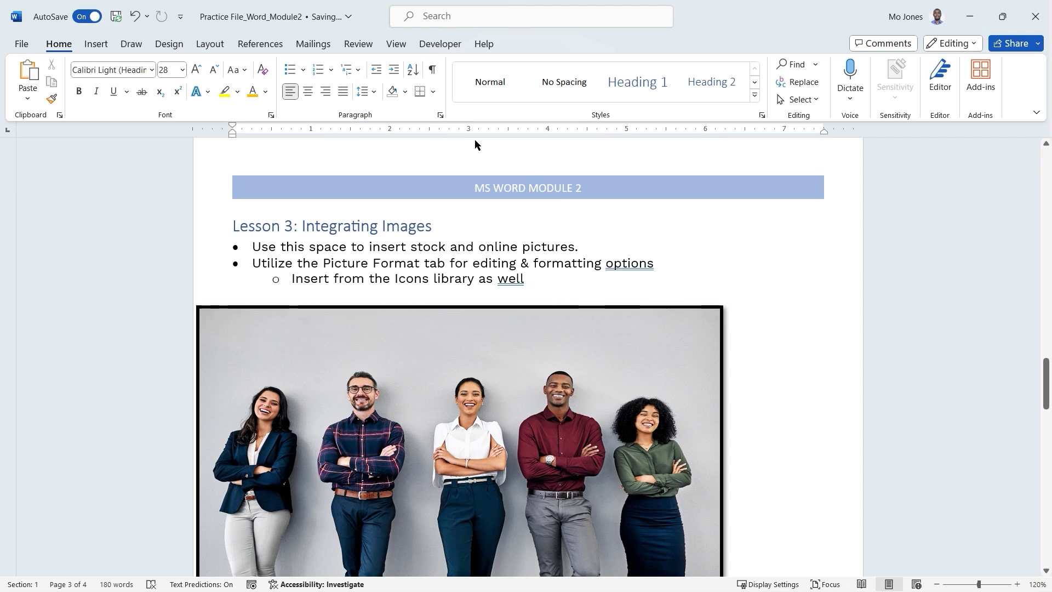
click(94, 46)
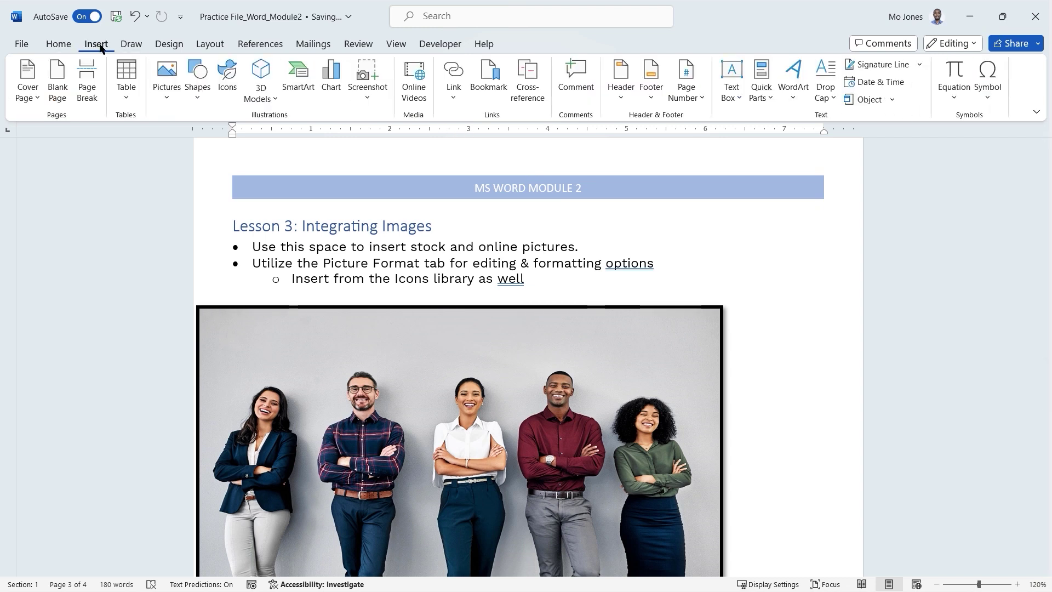
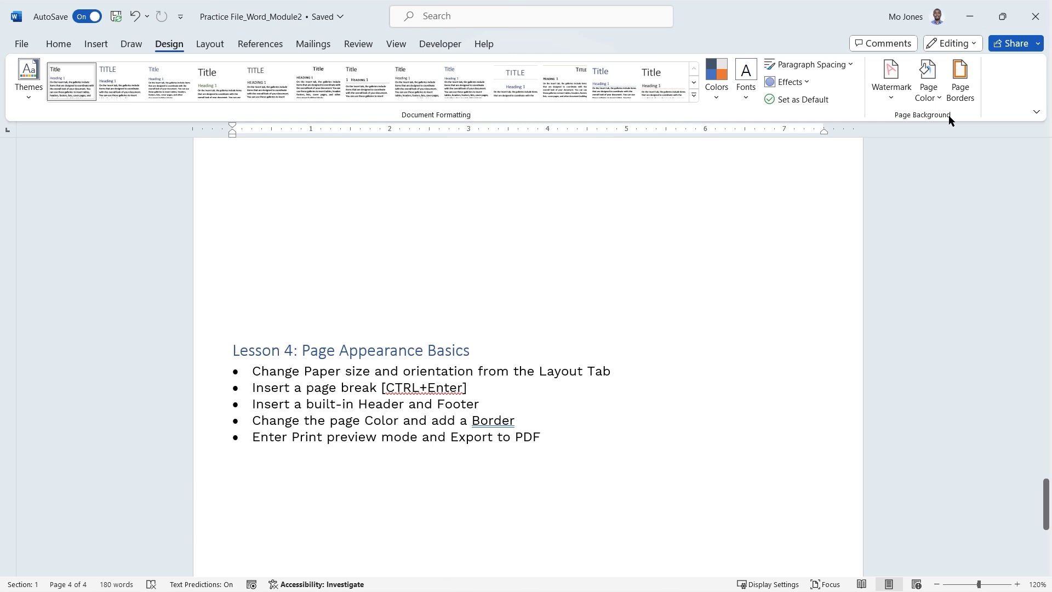
Set the page color to the lightest gold theme tint and check it on every page back to the start.
click(937, 97)
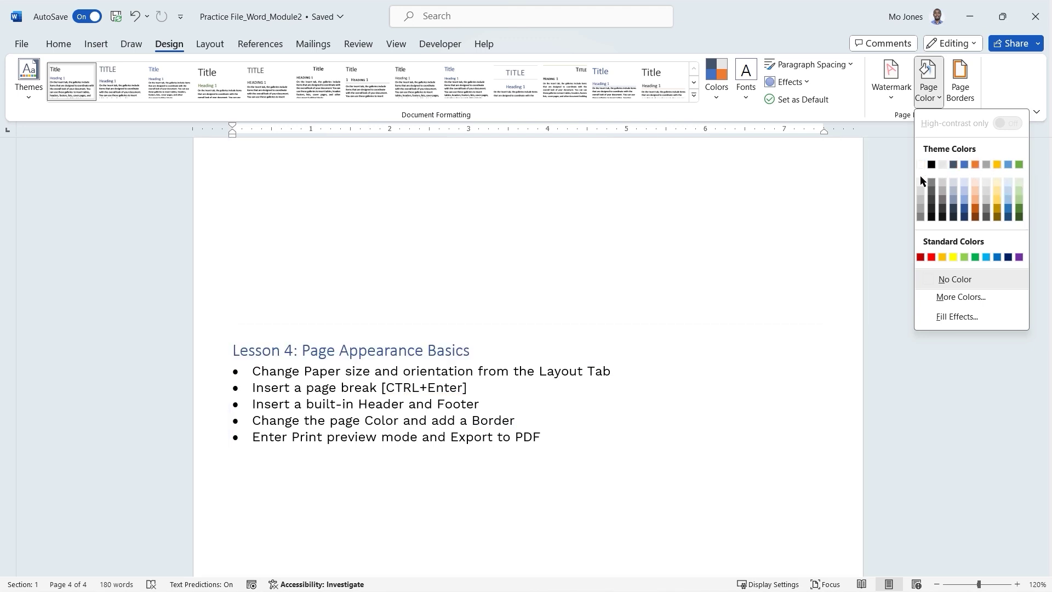
click(998, 185)
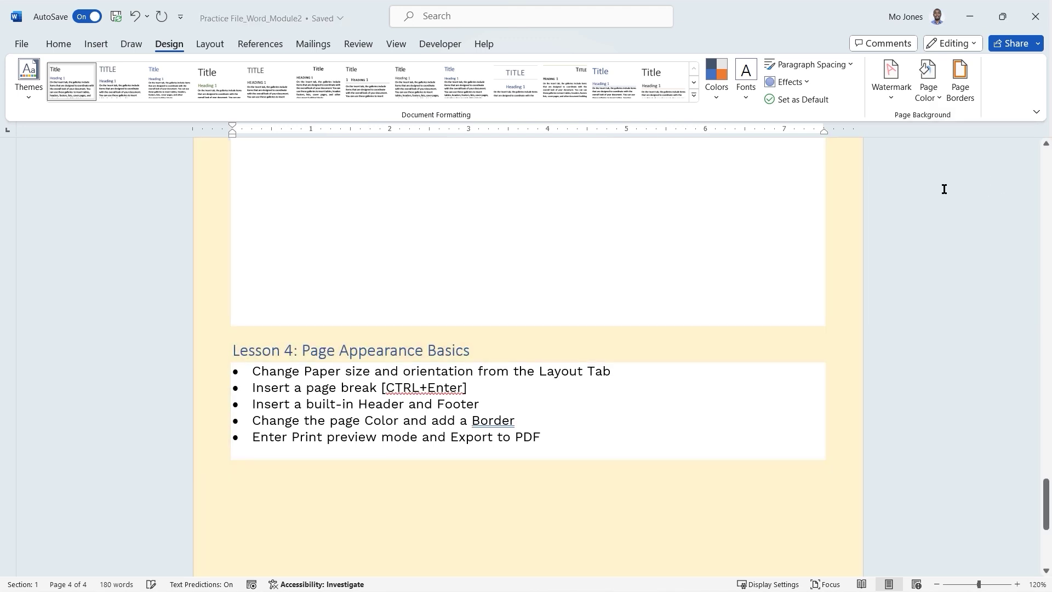
scroll(746, 264, up, 3)
scroll(746, 263, up, 8)
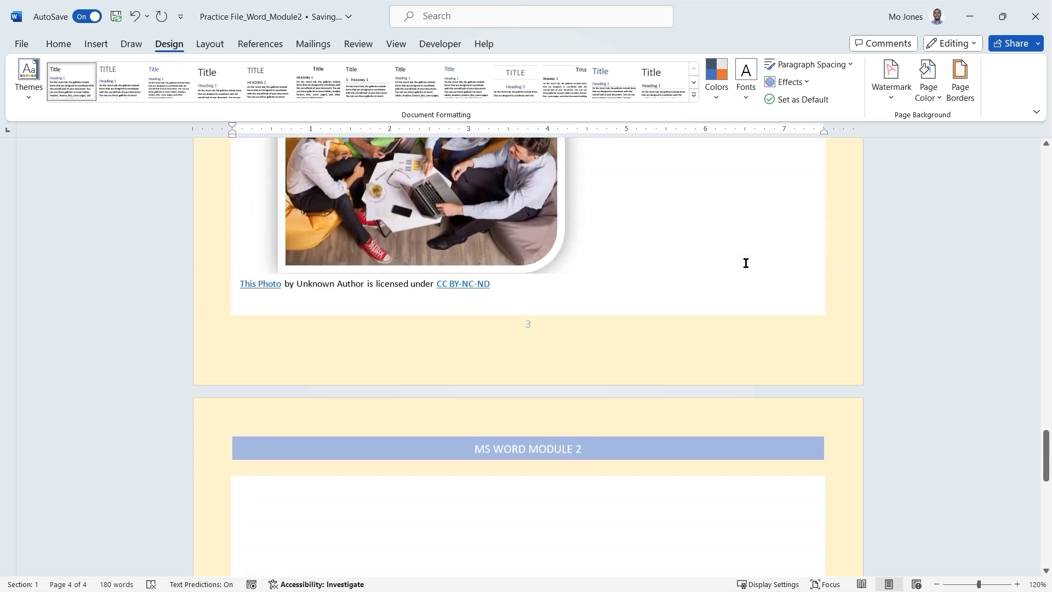
scroll(746, 263, up, 6)
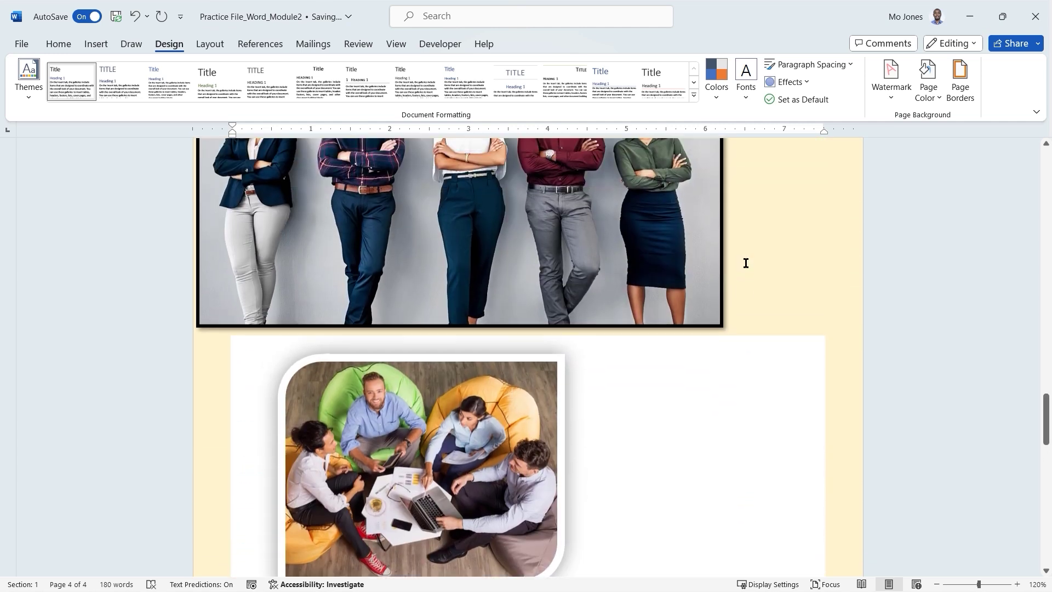
scroll(746, 264, up, 7)
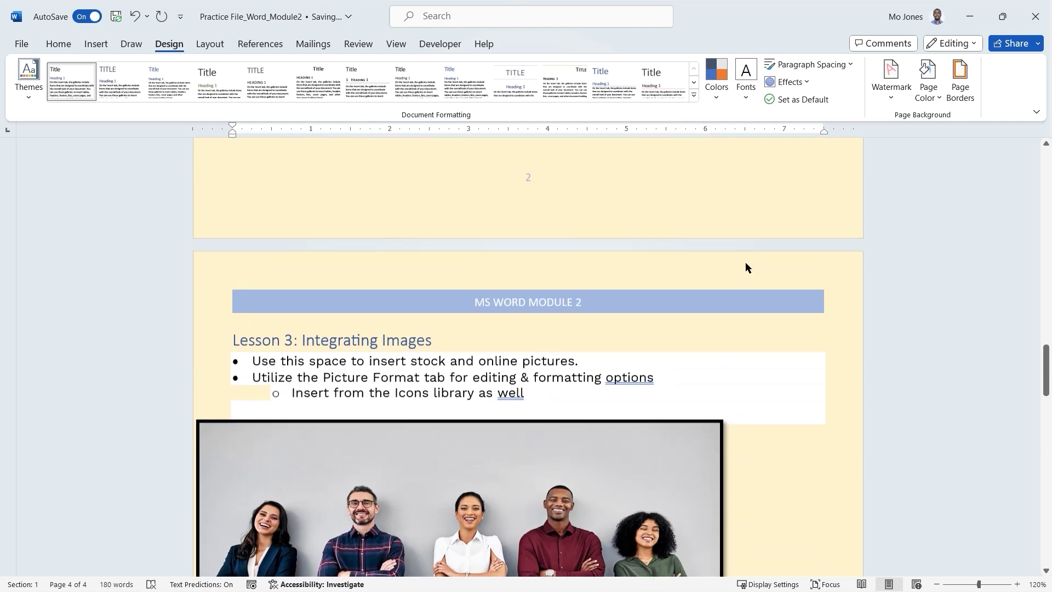
scroll(746, 263, up, 9)
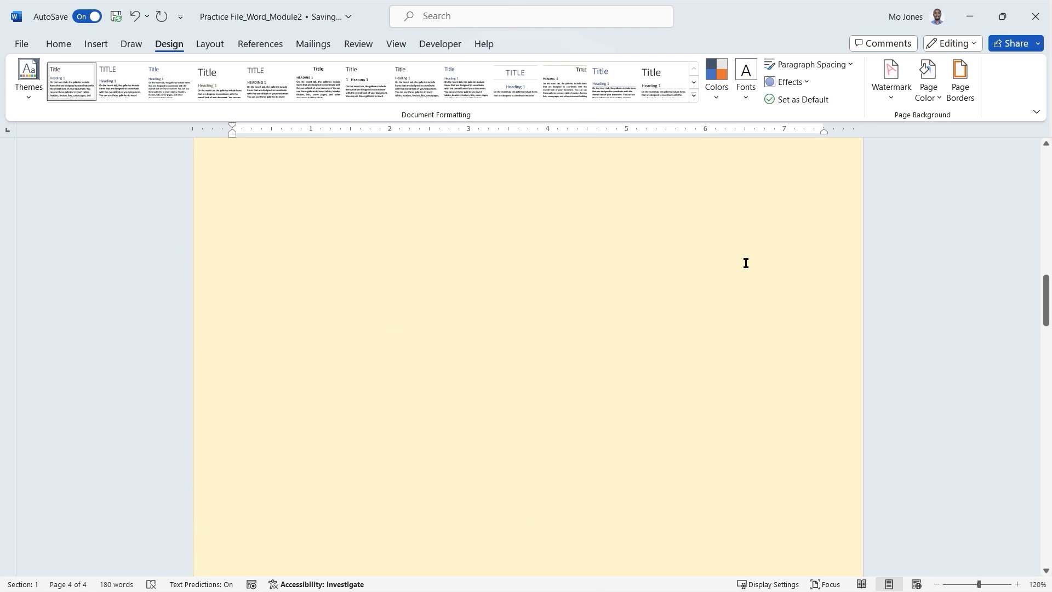
scroll(745, 263, up, 10)
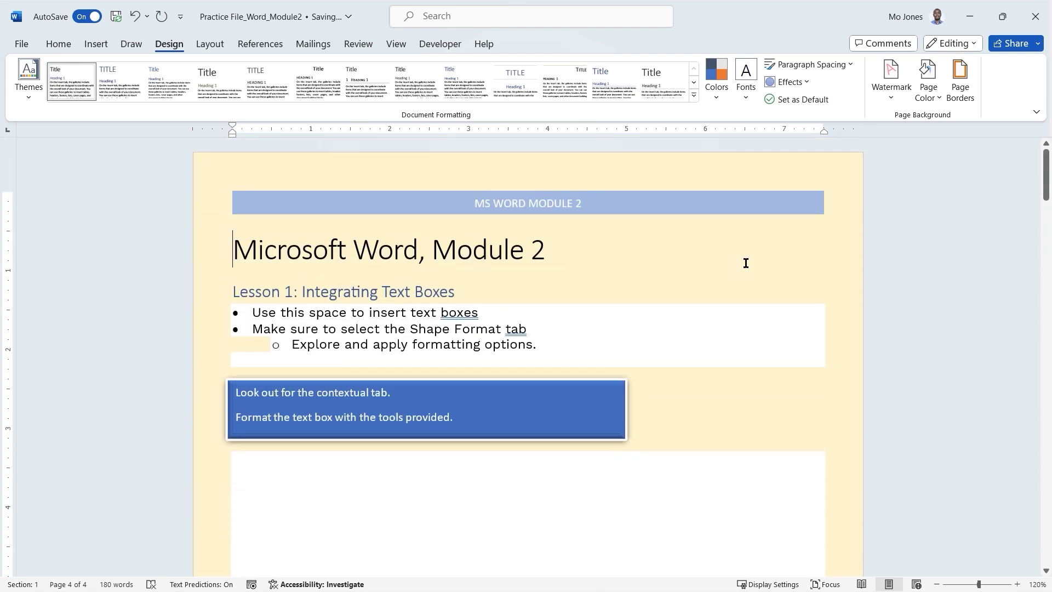
Examine the custom color options for the page background and leave them without a change.
click(939, 99)
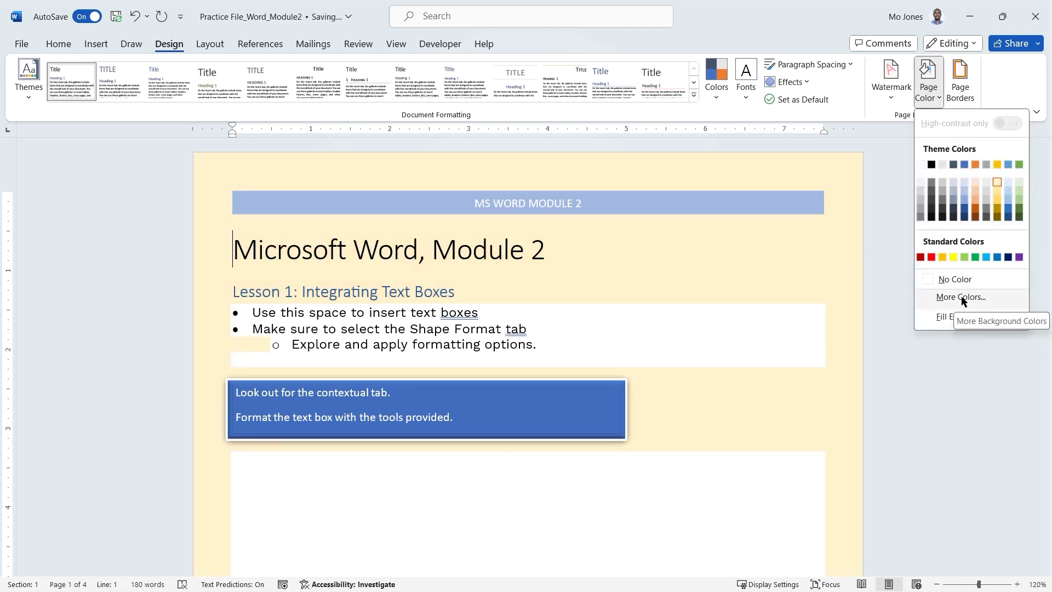
click(961, 296)
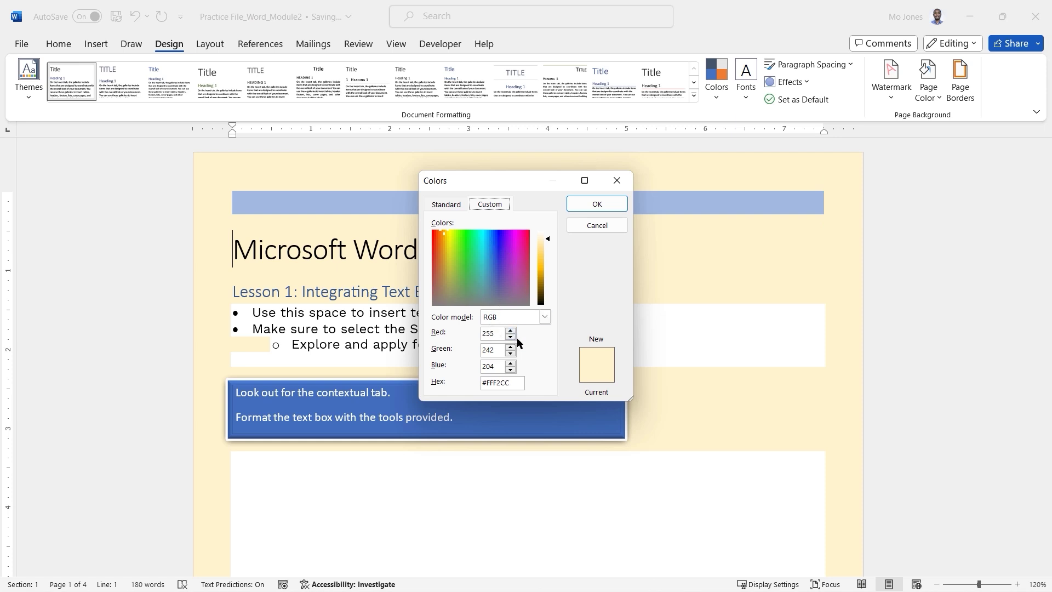
click(600, 228)
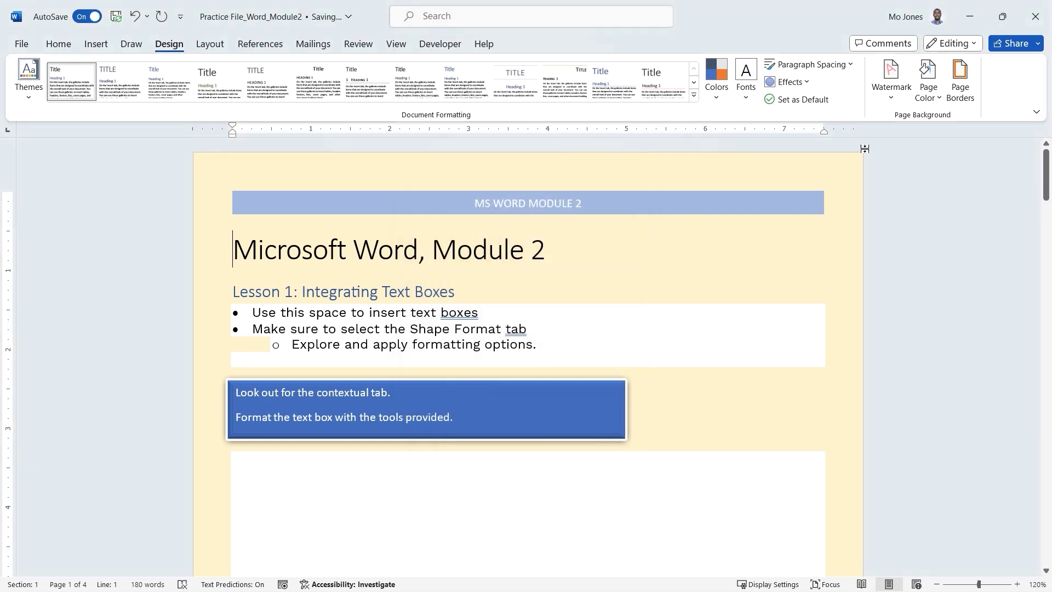
Open the page border settings and choose a Box border for the whole document.
click(962, 89)
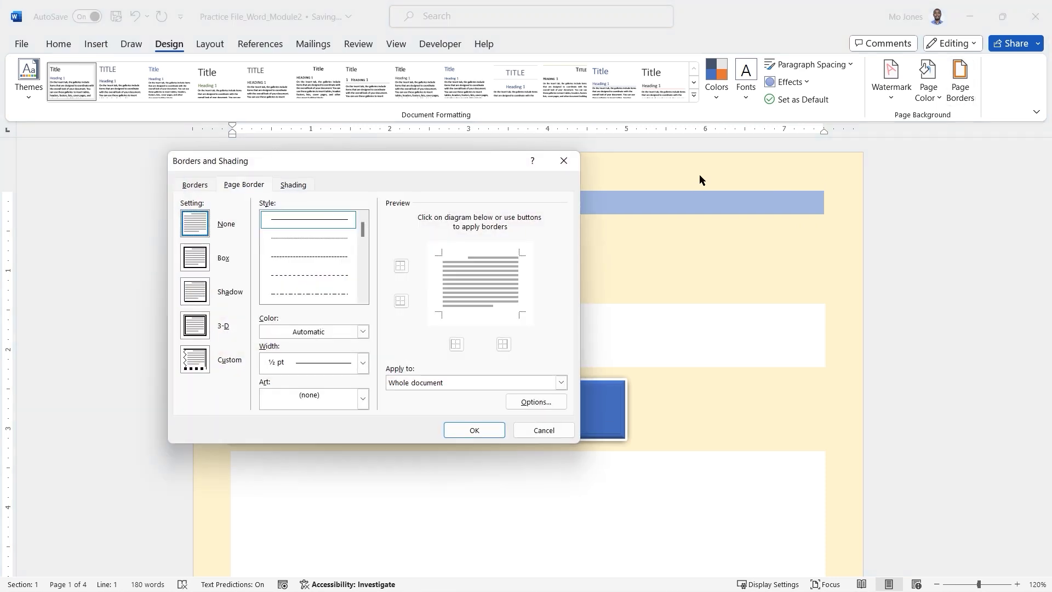
drag(394, 162, 627, 163)
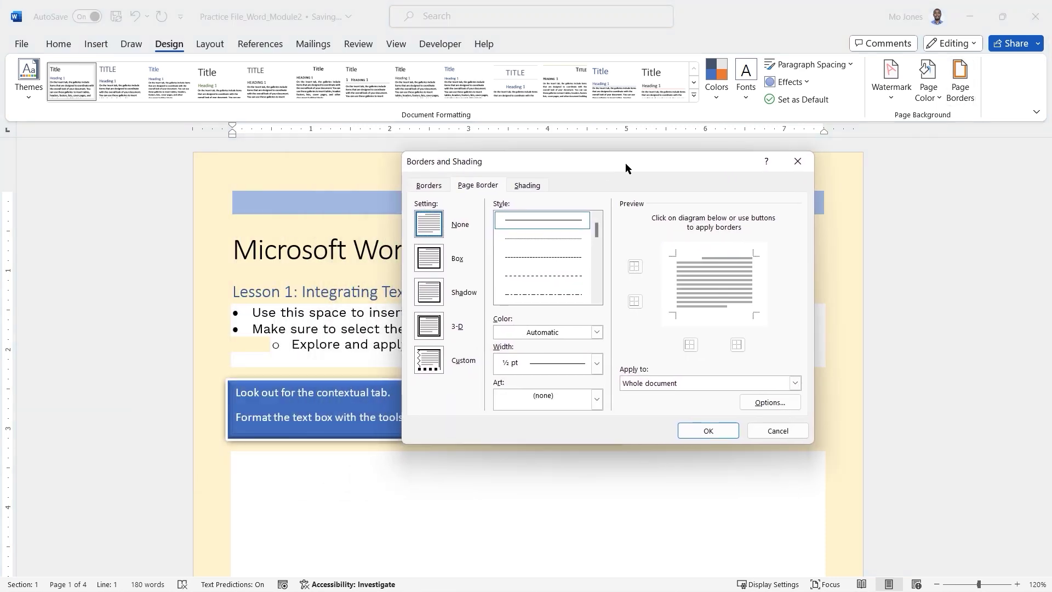
click(434, 267)
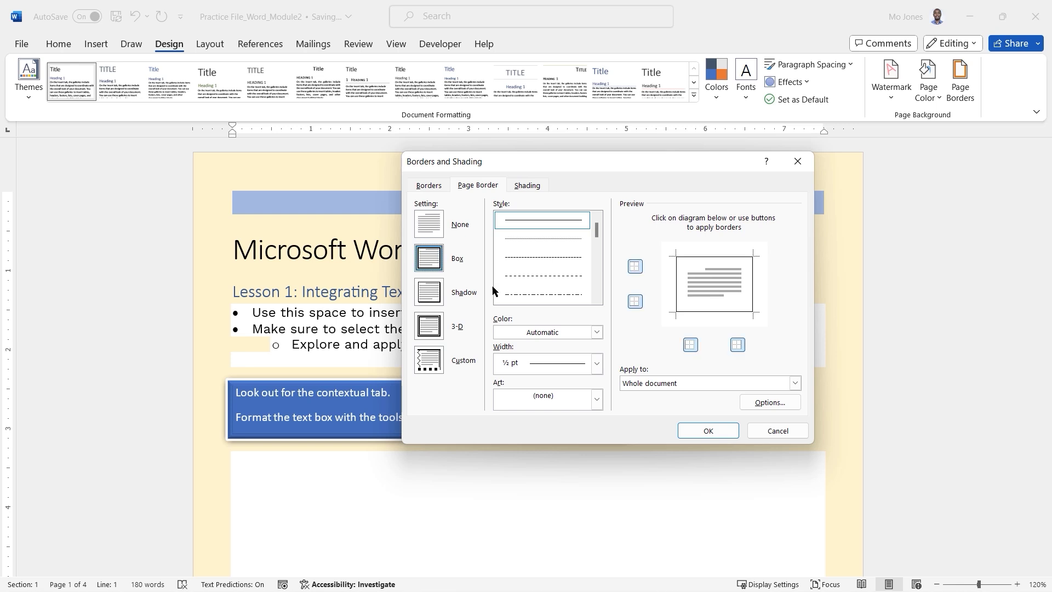
drag(411, 238, 477, 277)
drag(666, 248, 767, 323)
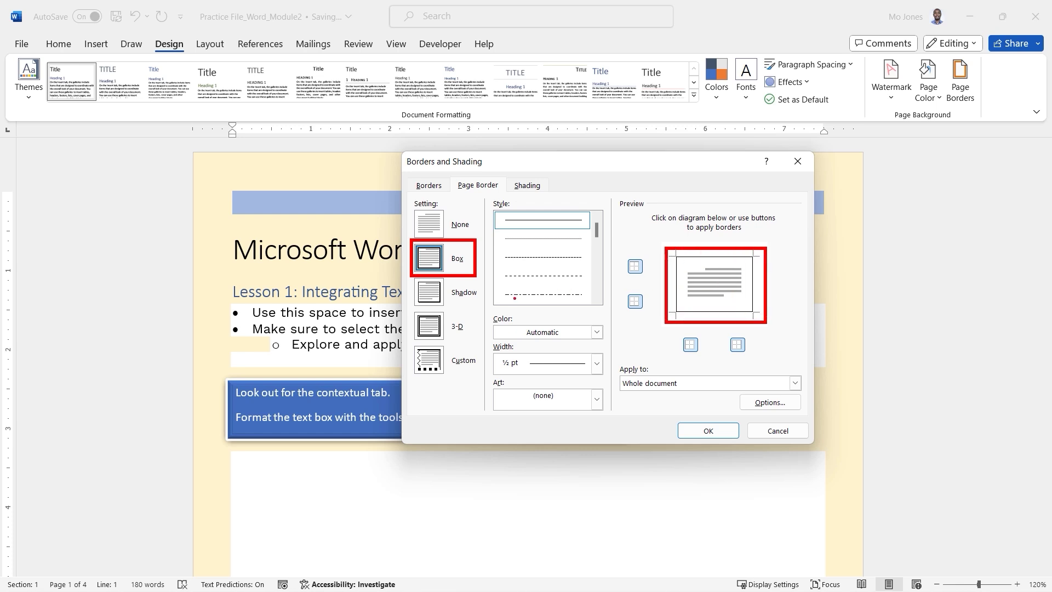
mouse_move(490, 314)
mouse_down()
mouse_move(617, 343)
mouse_move(620, 357)
mouse_move(648, 346)
mouse_up()
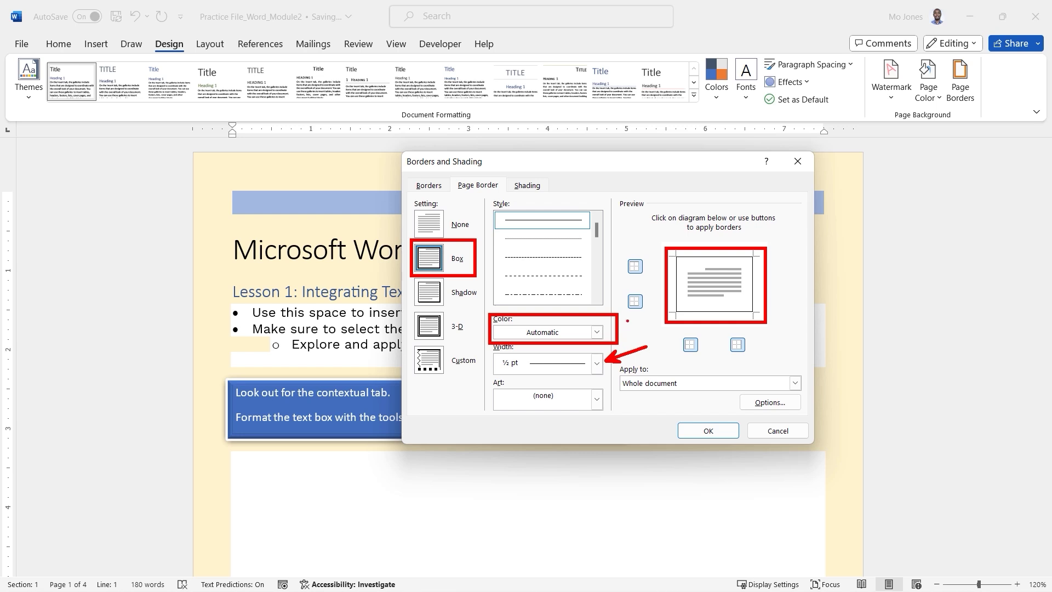
key(Escape)
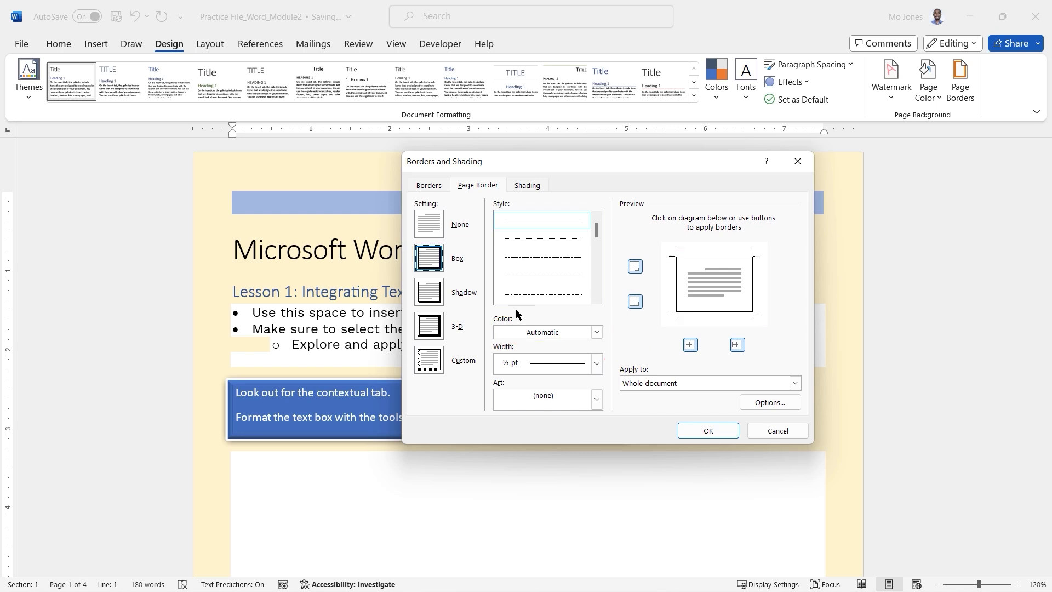
Set the box border's color to blue and its width to 1 pt, keep its art at none, and apply it.
click(596, 333)
click(544, 386)
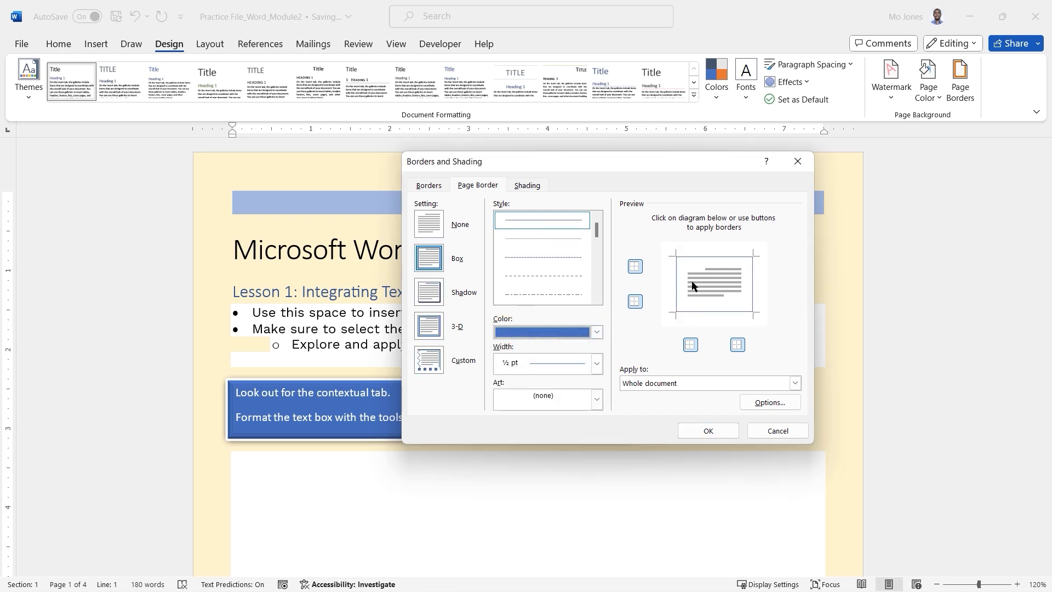
click(596, 363)
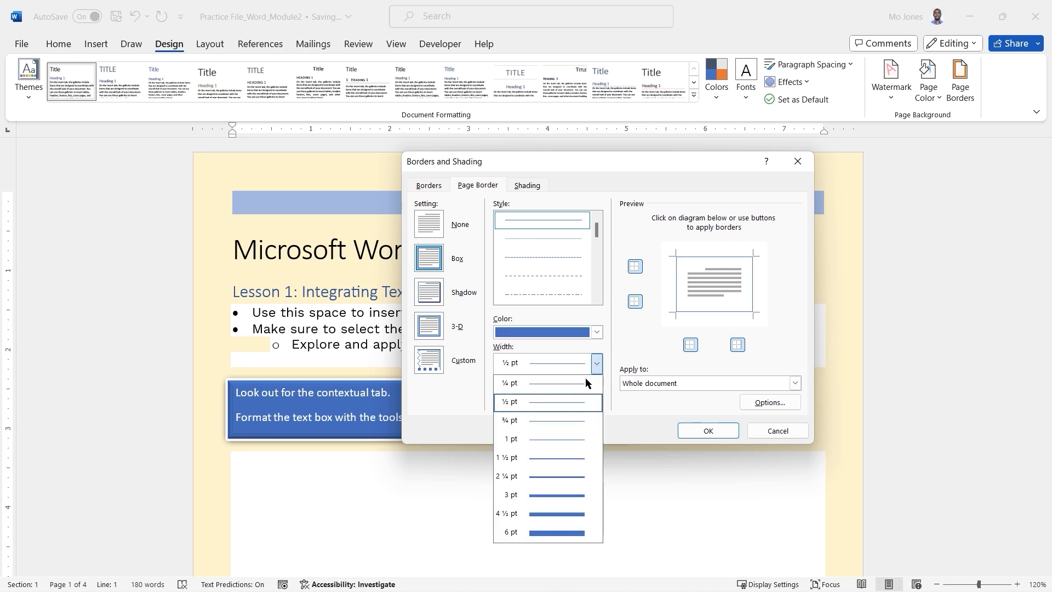
click(541, 439)
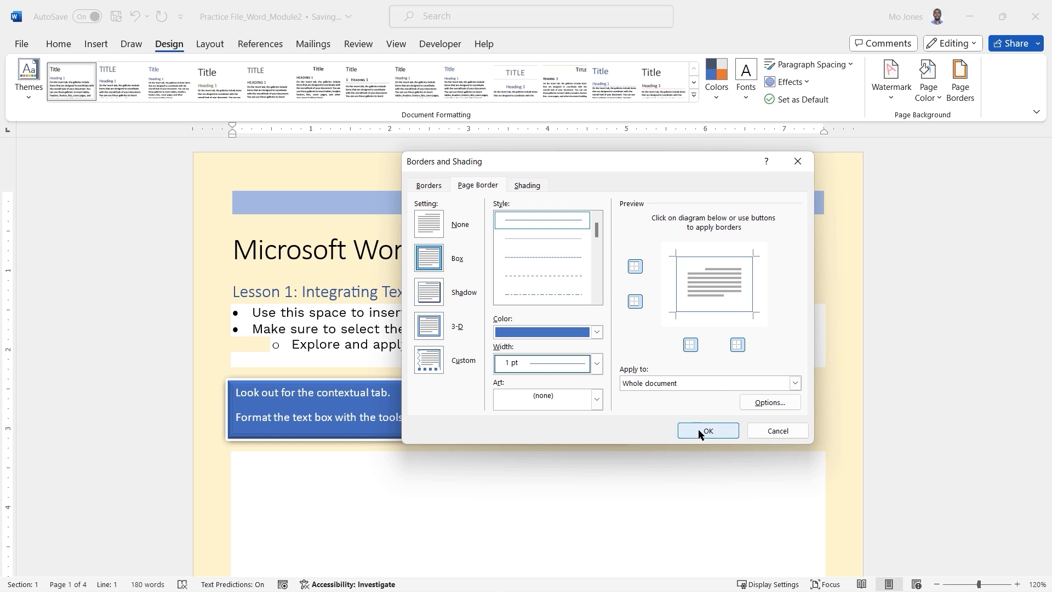
click(596, 399)
mouse_move(597, 429)
mouse_down()
mouse_move(597, 457)
mouse_move(600, 429)
mouse_up()
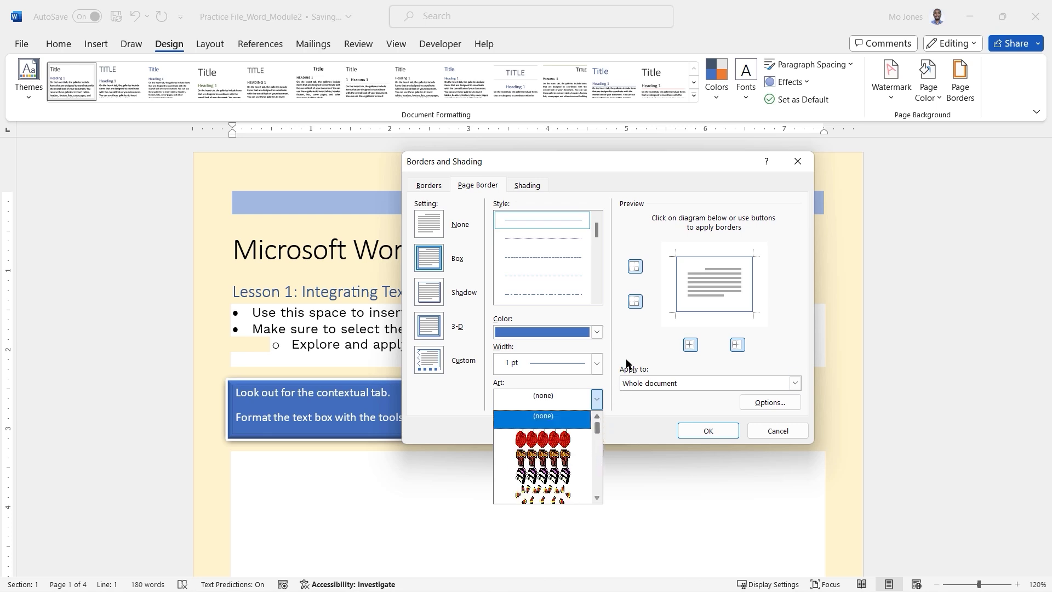
click(632, 337)
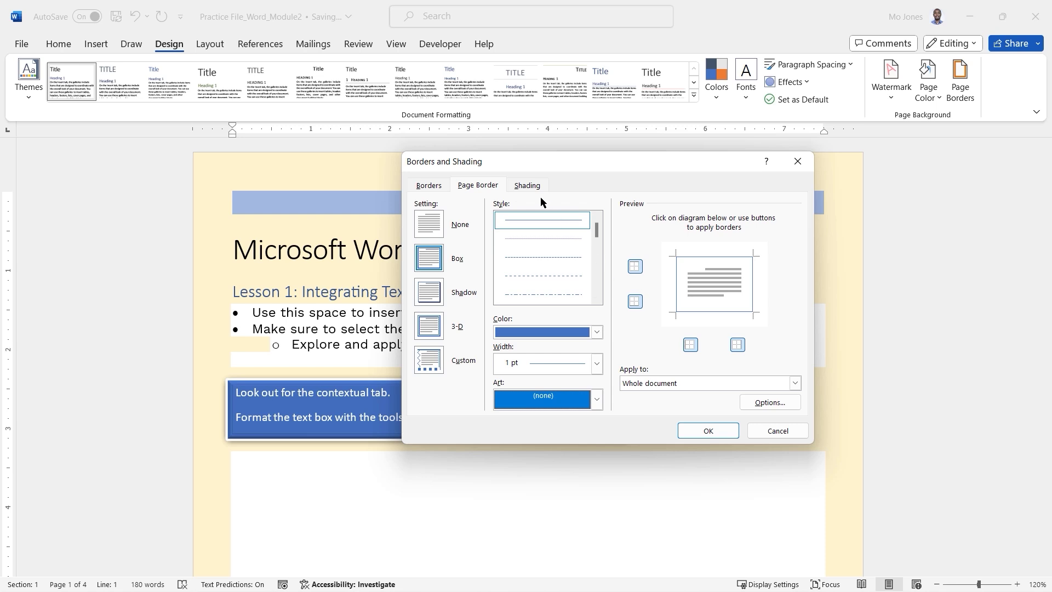
click(715, 434)
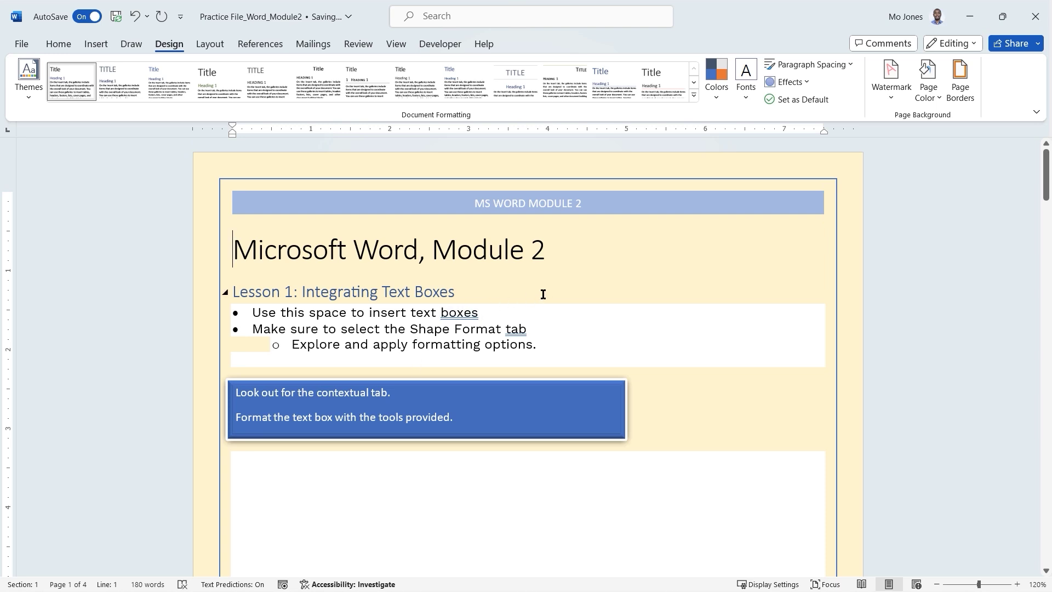
Move the Lesson 3 photo of five standing people slightly to the right so it fits inside the page border.
scroll(543, 294, down, 2)
scroll(543, 294, down, 5)
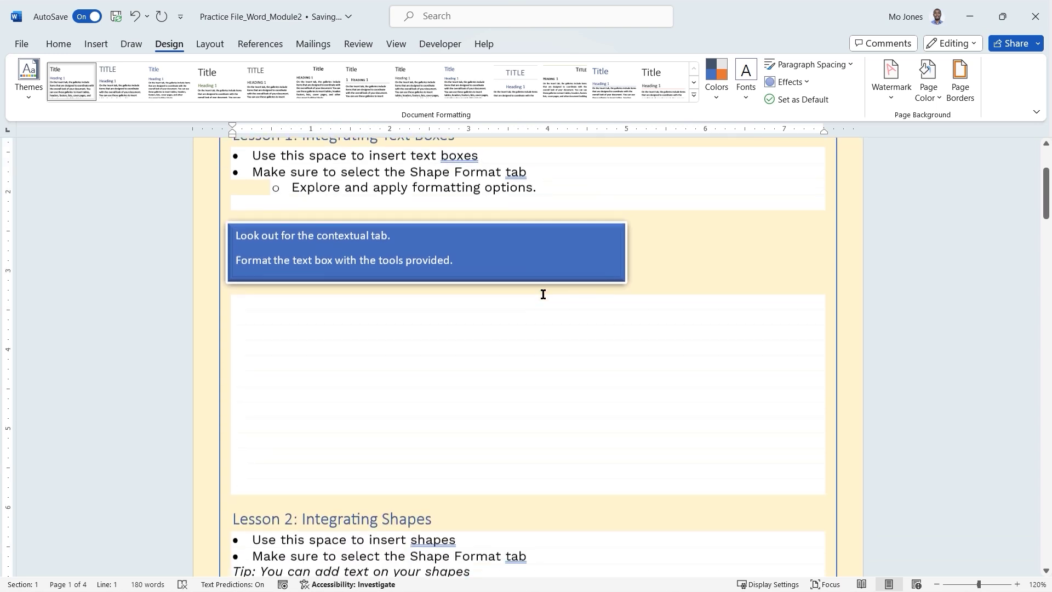
scroll(543, 295, down, 10)
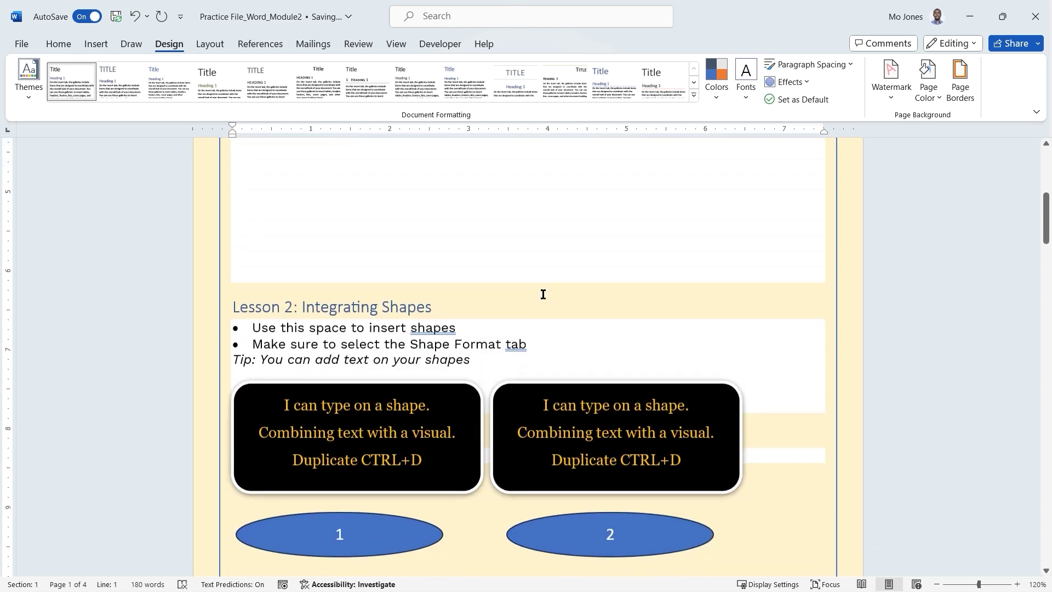
scroll(542, 296, down, 10)
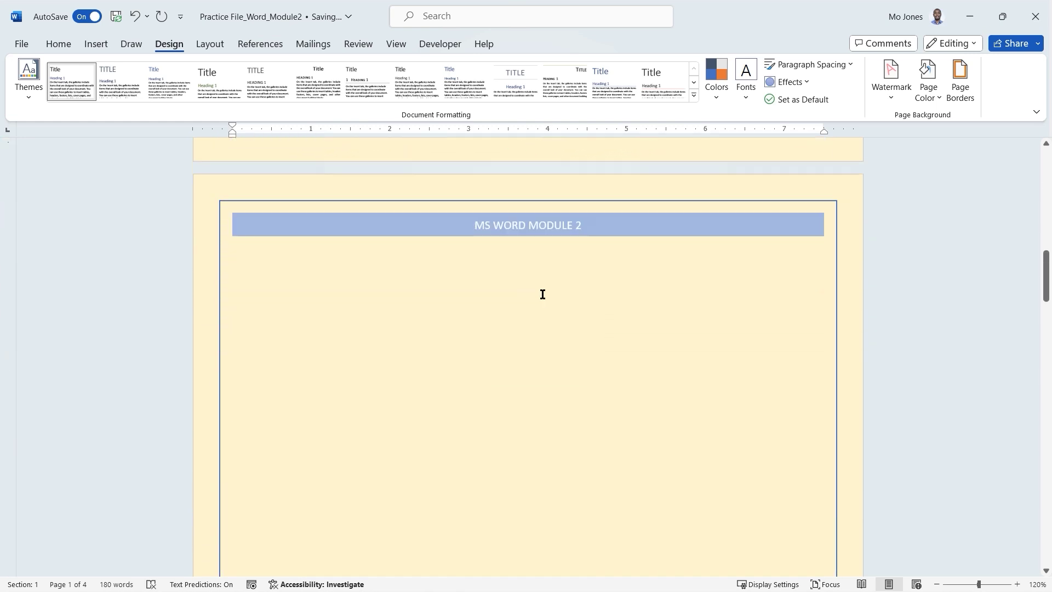
scroll(543, 294, down, 12)
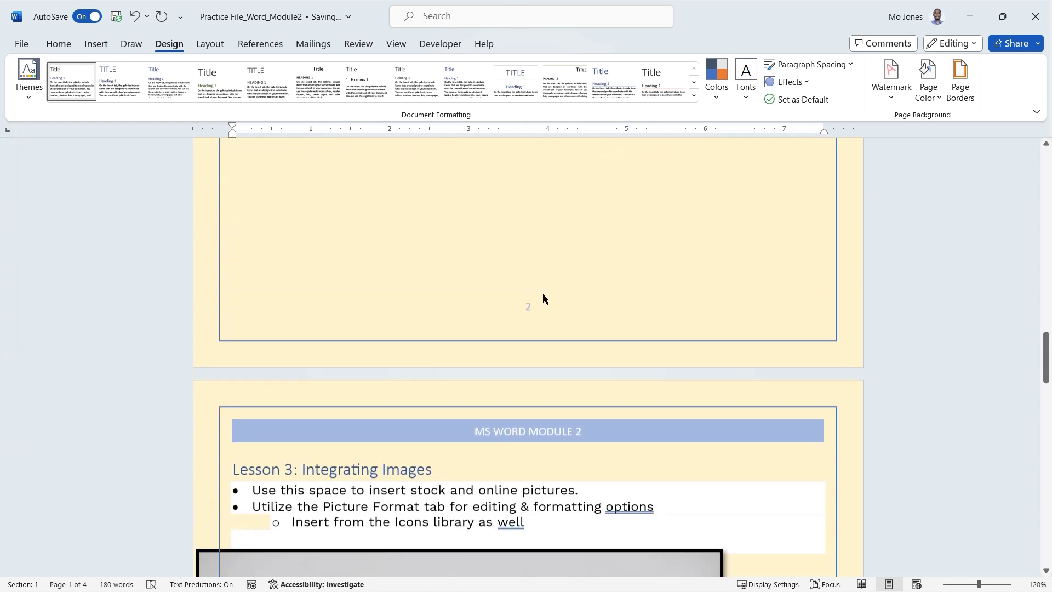
scroll(543, 295, down, 5)
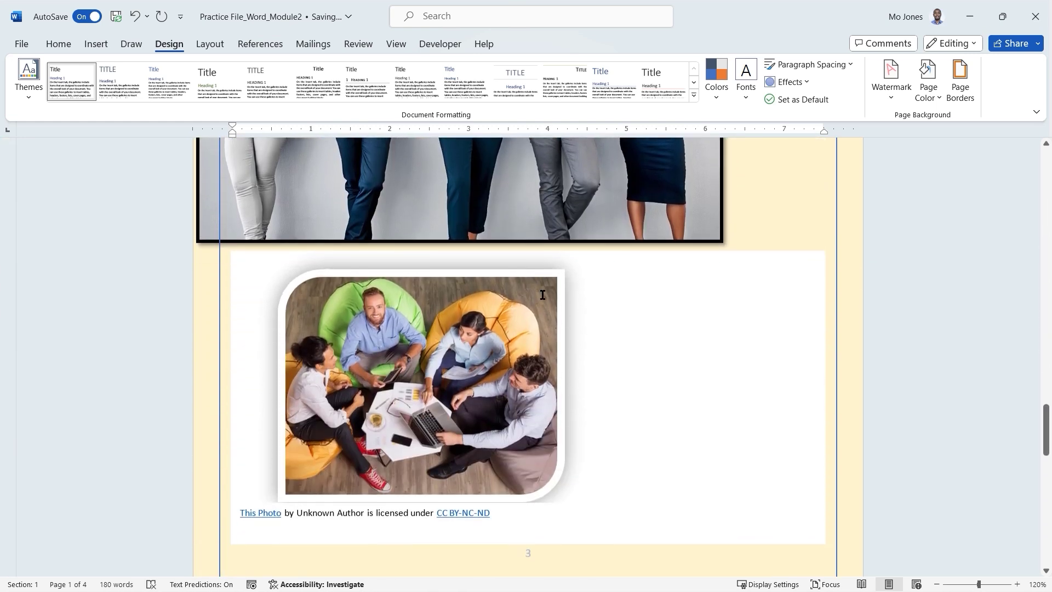
scroll(543, 294, up, 4)
scroll(544, 296, up, 1)
drag(544, 296, 591, 298)
scroll(591, 298, down, 6)
scroll(590, 299, down, 10)
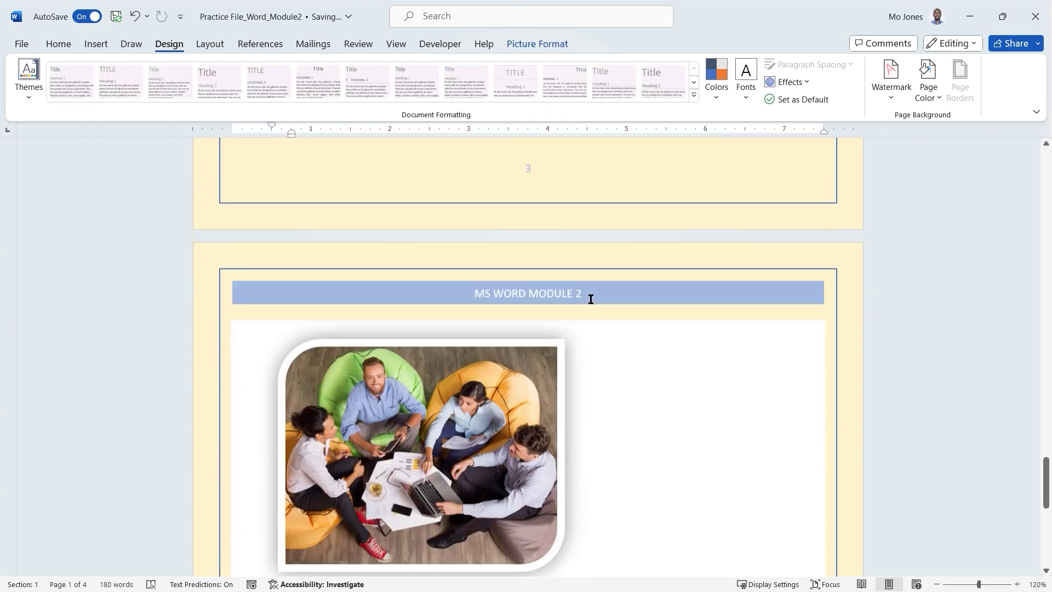
scroll(586, 304, down, 1)
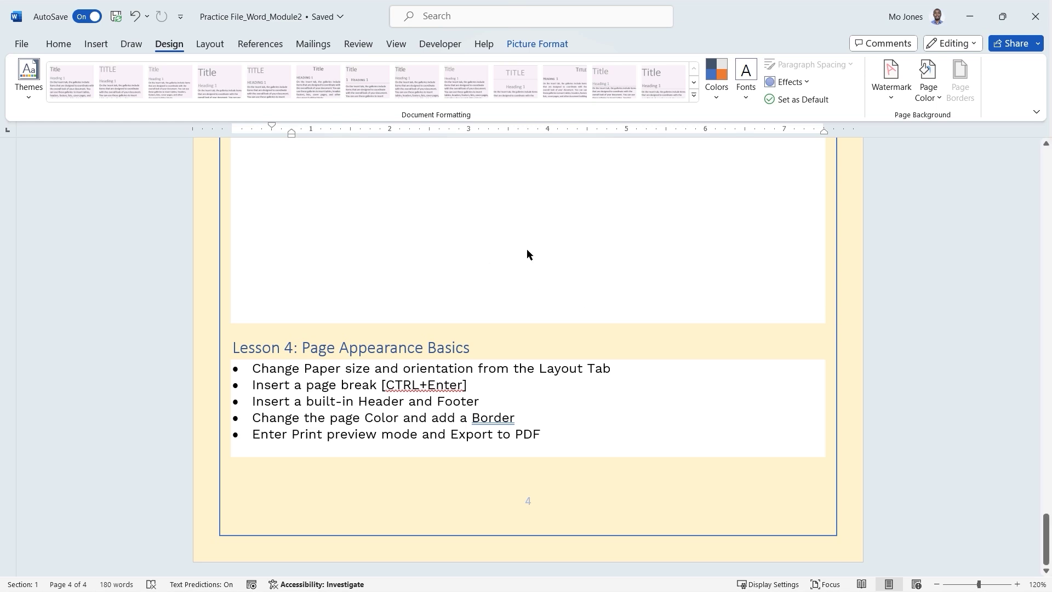
Save a copy of the document to the Desktop as Practice File_Word_Module2_completed.
key(F12)
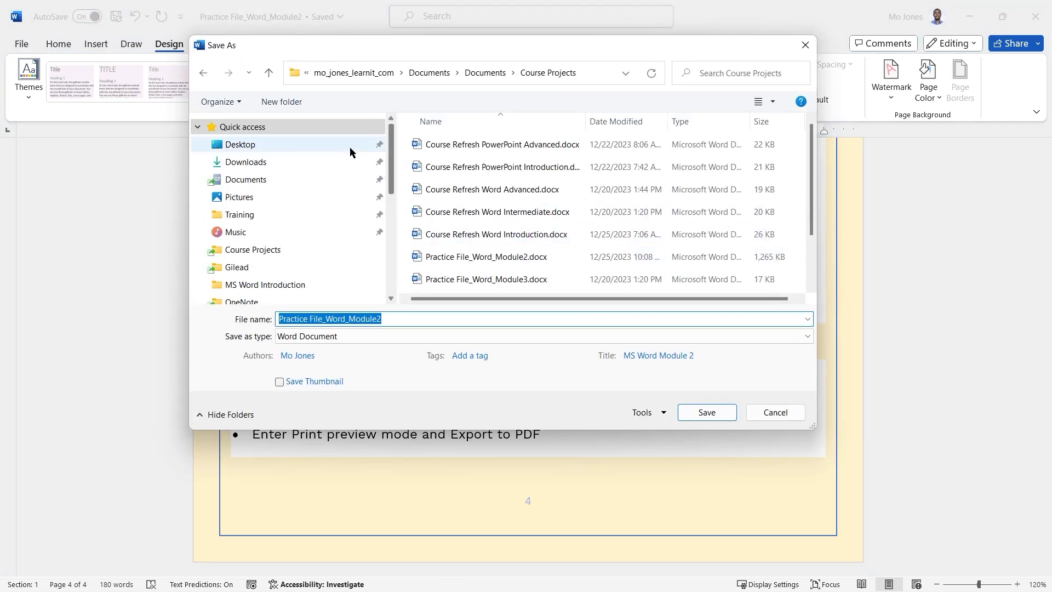
click(294, 146)
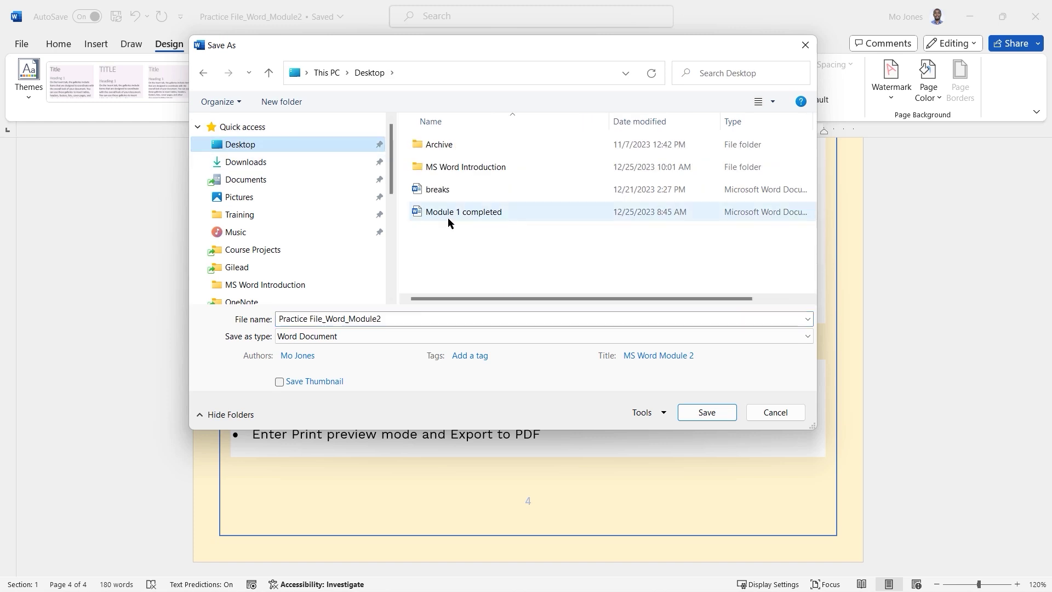
click(390, 318)
click(398, 317)
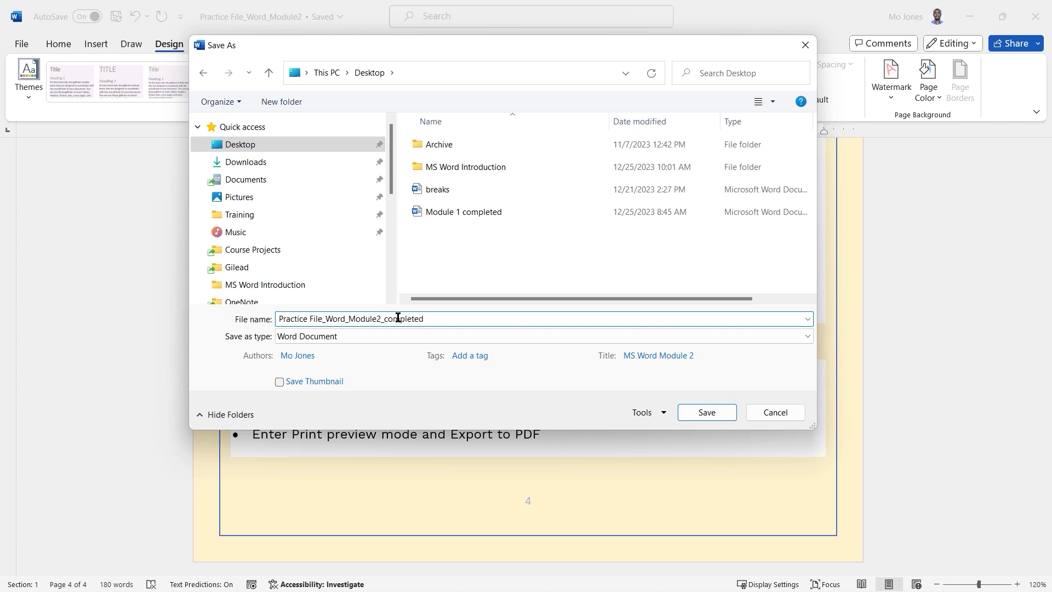
text(_completed)
key(Return)
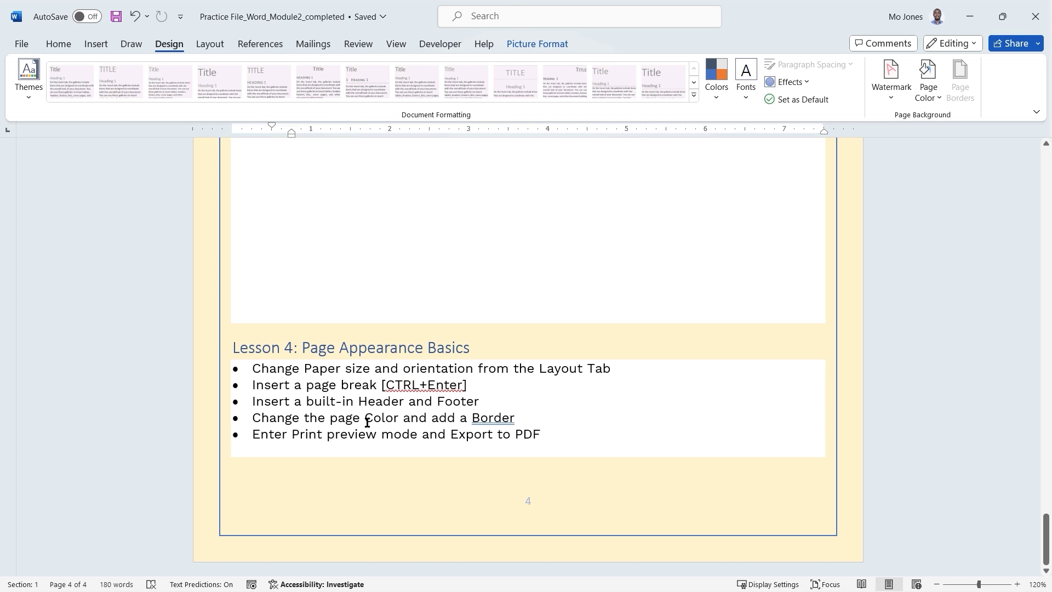
Delete the extra blank lines above the "Lesson 4: Page Appearance Basics" heading on the last page.
click(556, 438)
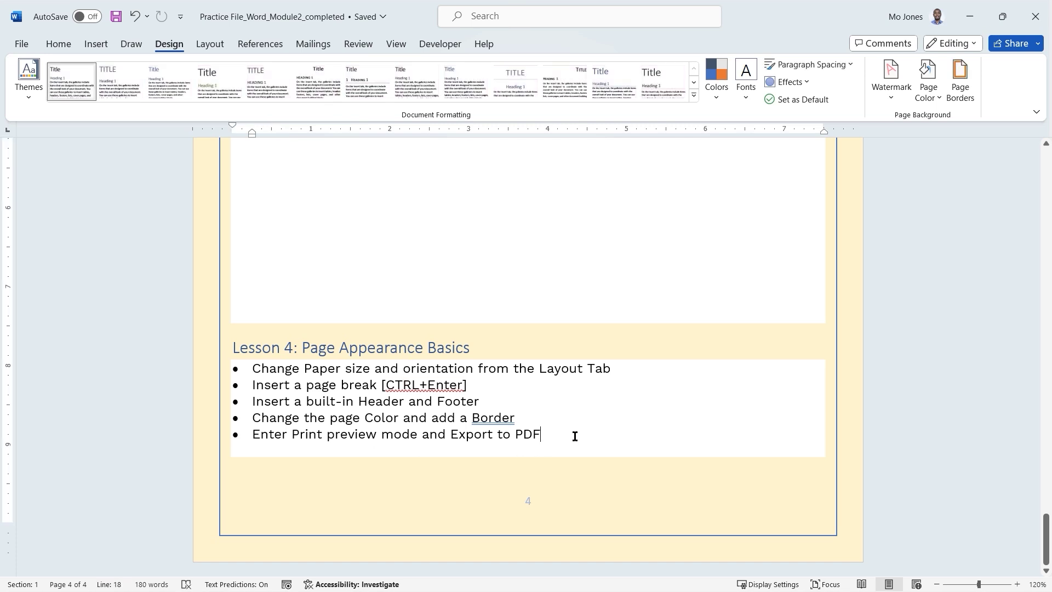
click(276, 303)
key(Delete)
key(Delete)
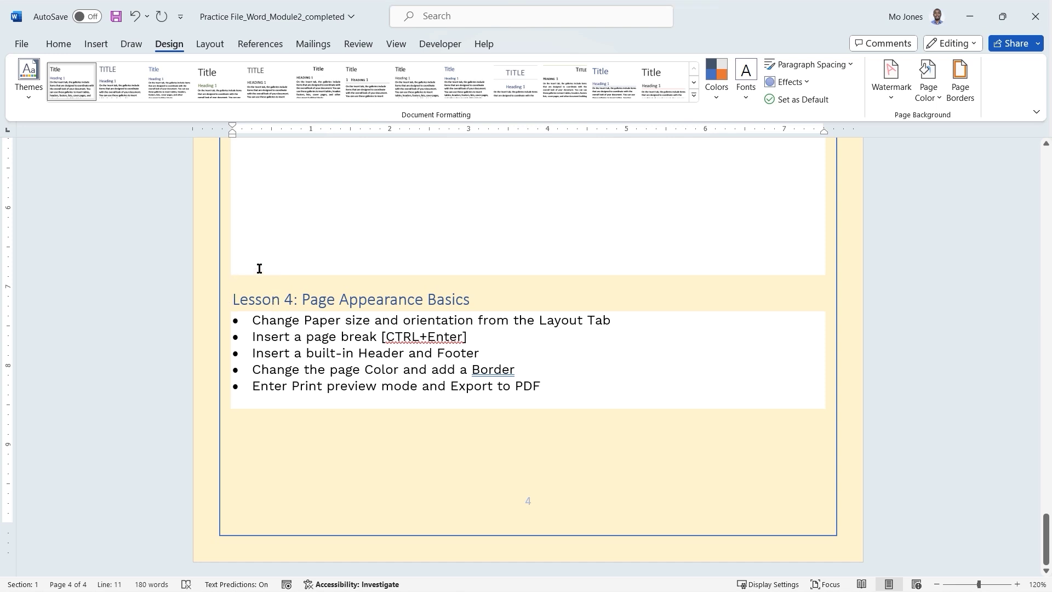
click(283, 231)
key(Delete)
key(Delete)
key(Delete)
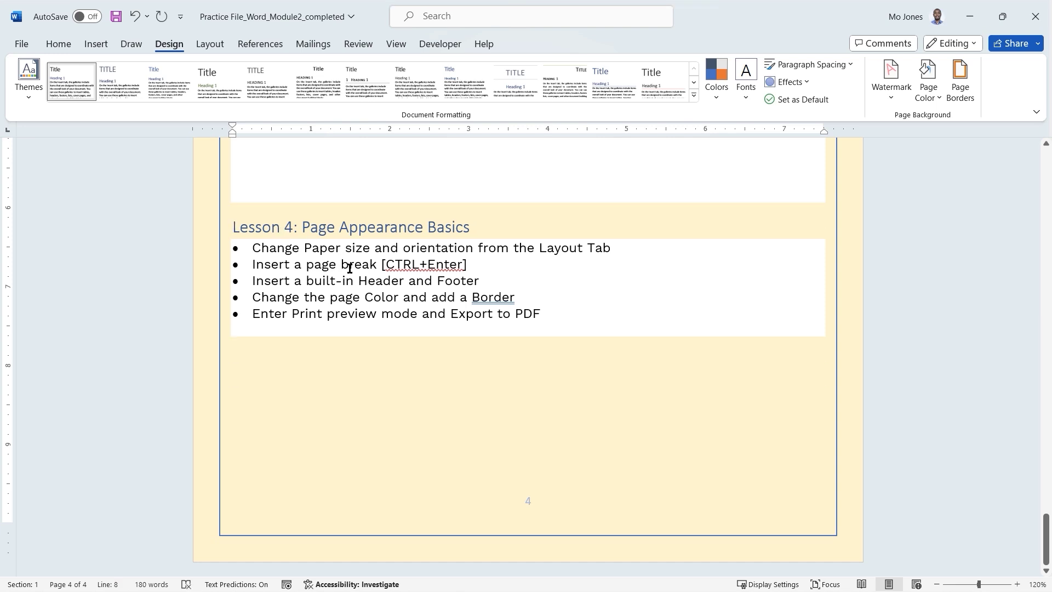
Add the sub-bullet "CTRL+P" beneath the bullet "Enter Print preview mode and Export to PDF".
click(550, 312)
key(Return)
key(Tab)
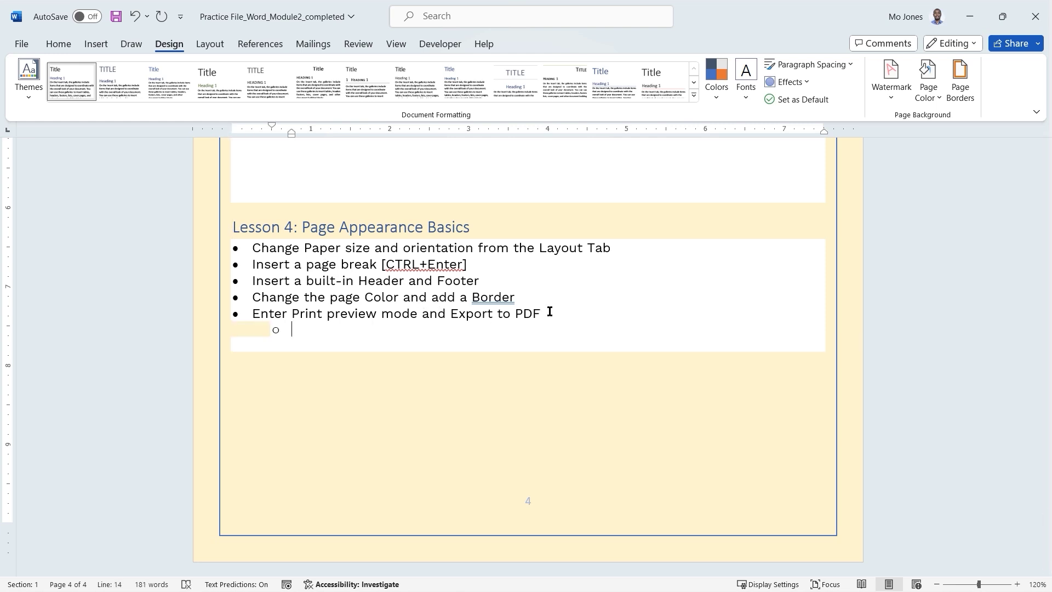
text(CTRL+P)
Open the print preview and page through the whole document to check the layout of each page.
key(ctrl+p)
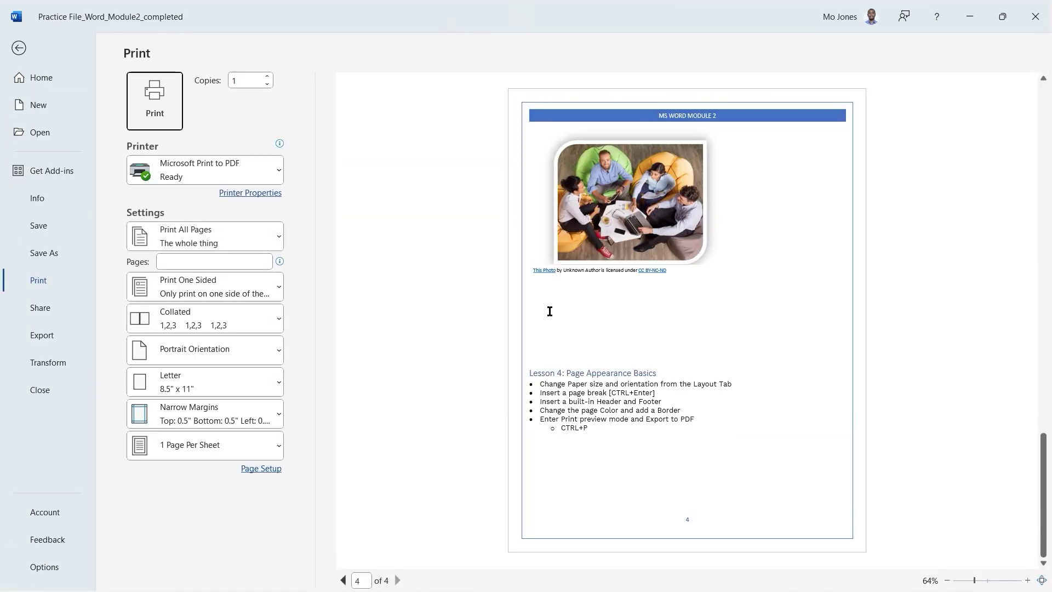
click(343, 580)
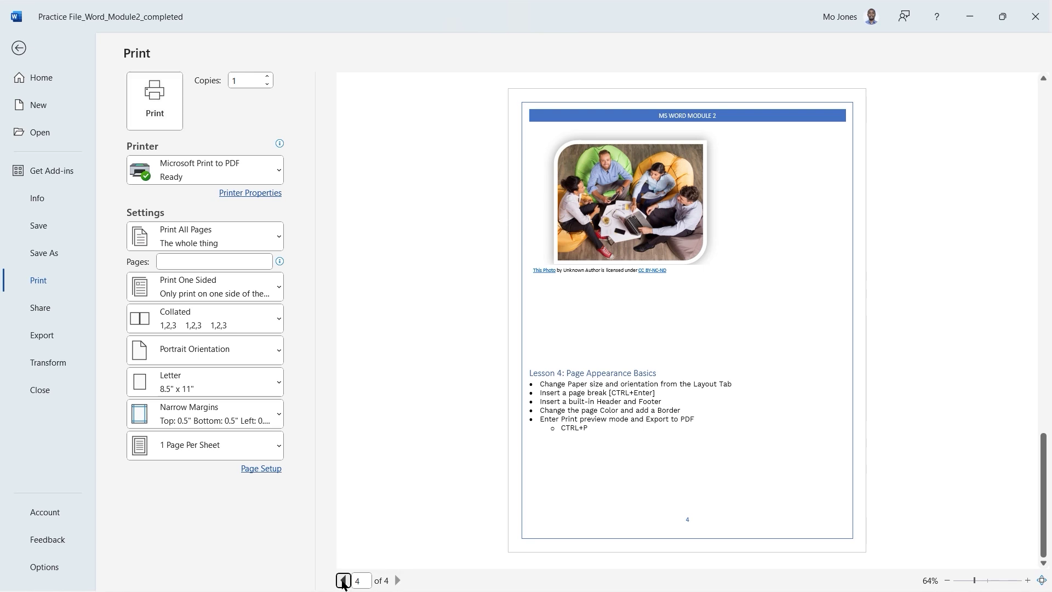
click(343, 580)
click(343, 580)
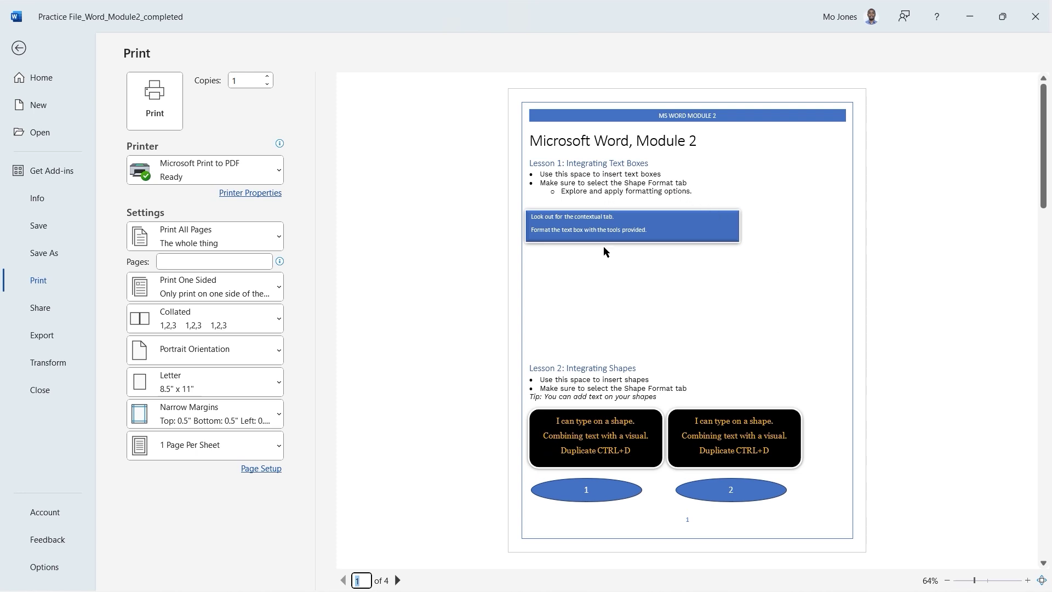
click(398, 581)
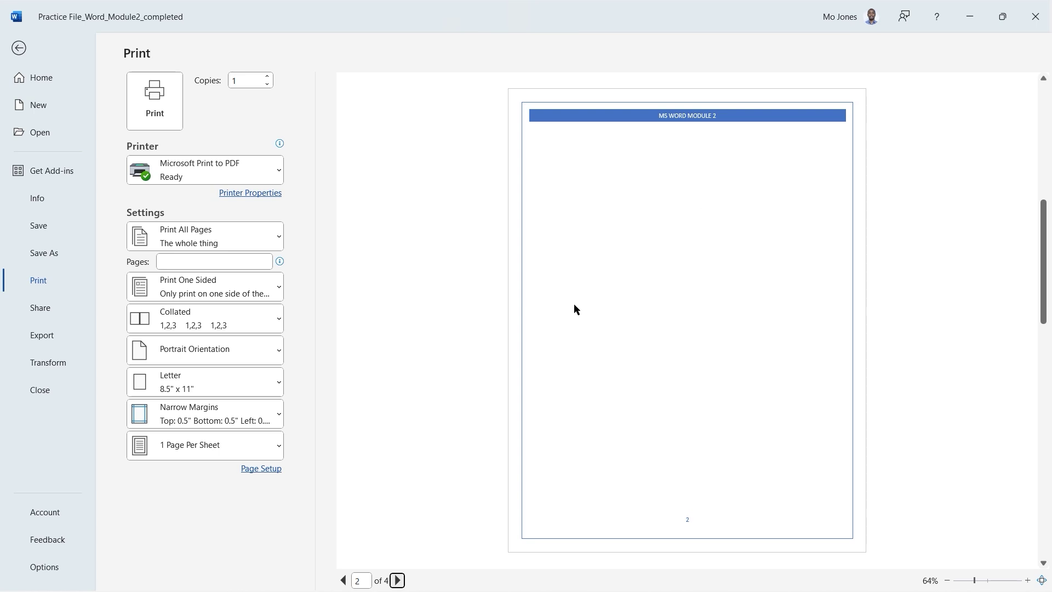
click(398, 581)
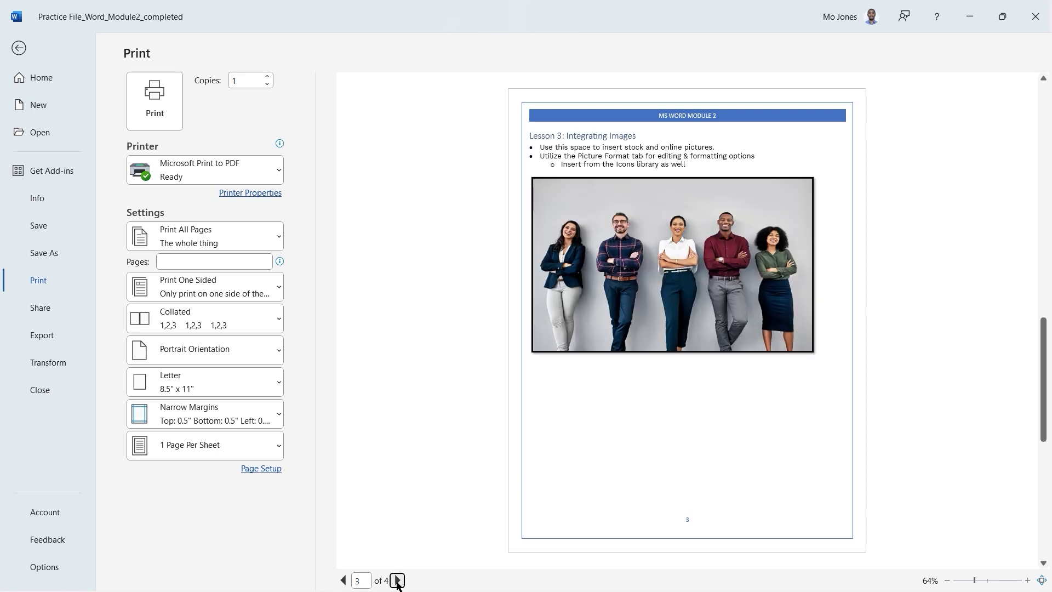
click(398, 581)
click(344, 581)
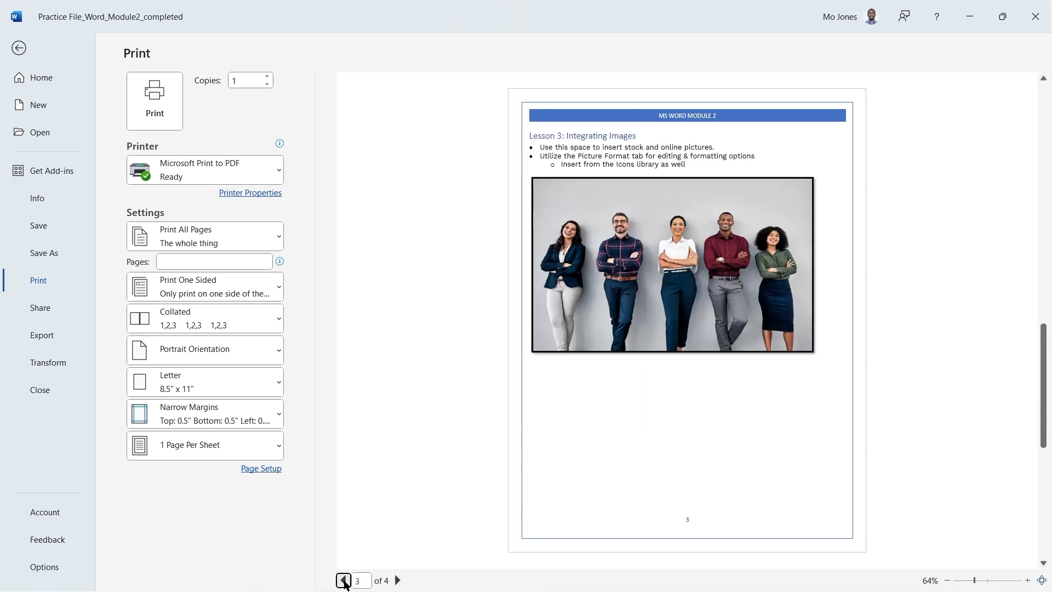
click(344, 581)
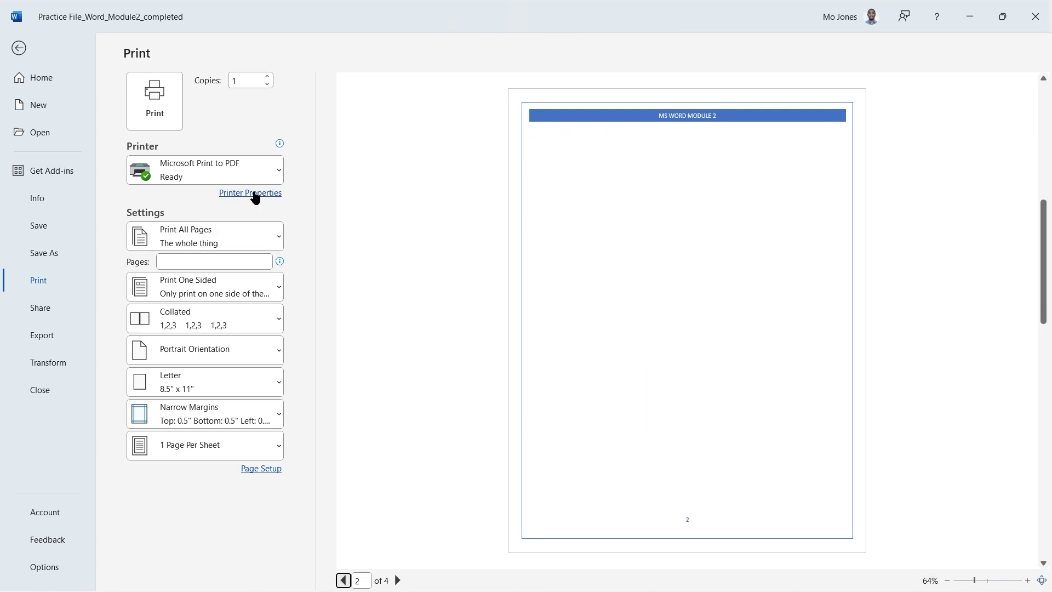
Set the print range to Custom Print with pages 1,3,4 and check the pages in the preview.
click(272, 239)
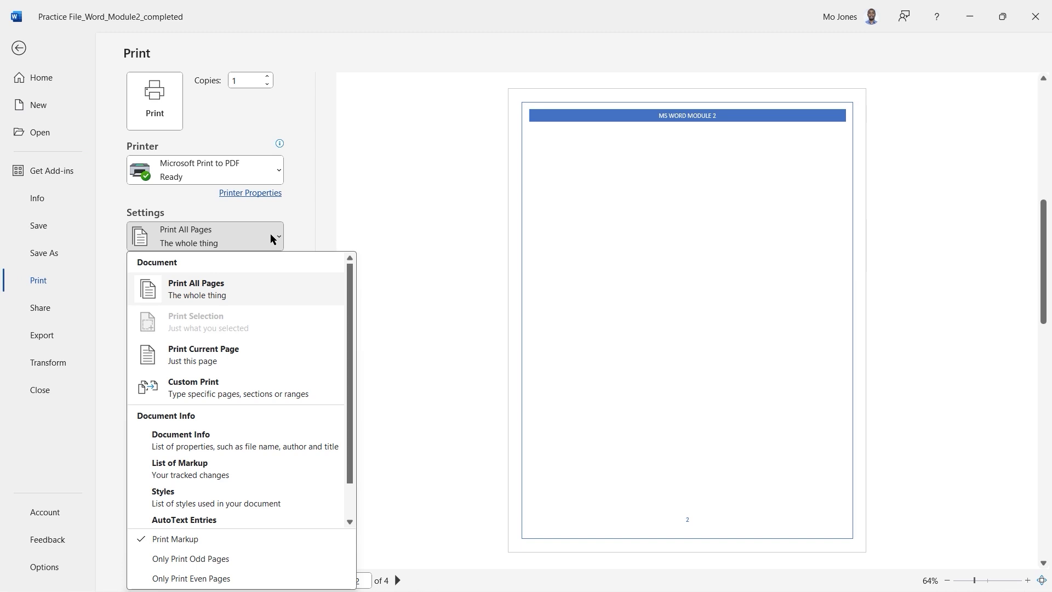
click(207, 383)
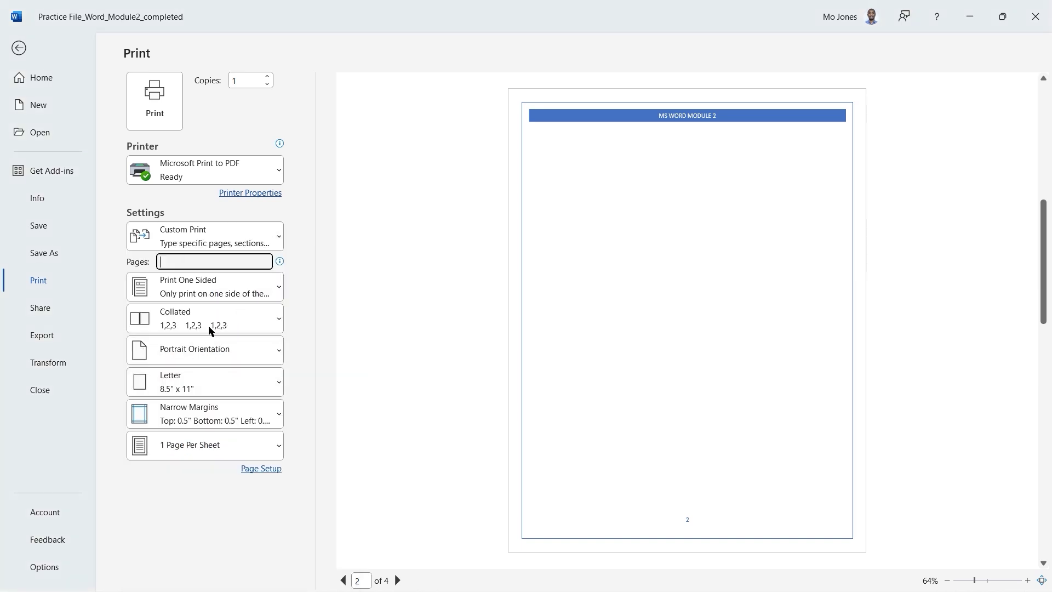
text(1,3,4)
click(413, 312)
click(343, 580)
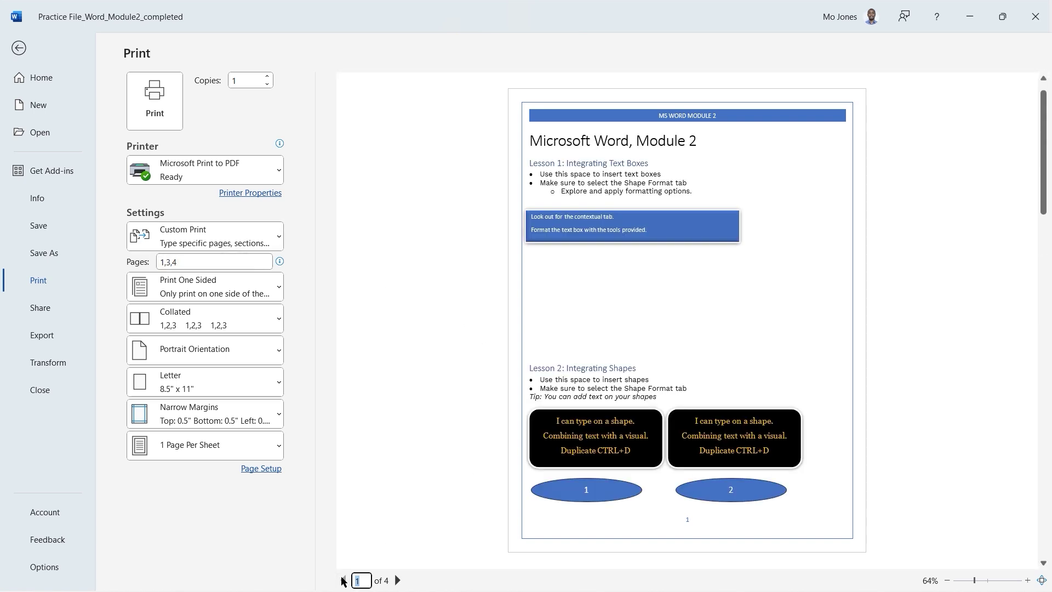
click(397, 580)
click(397, 581)
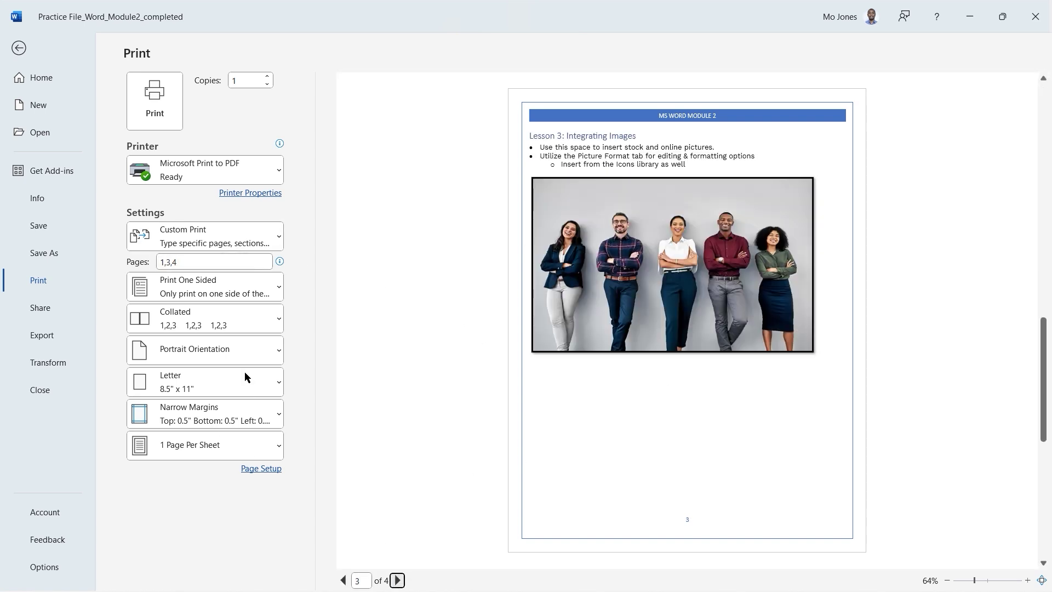
click(343, 581)
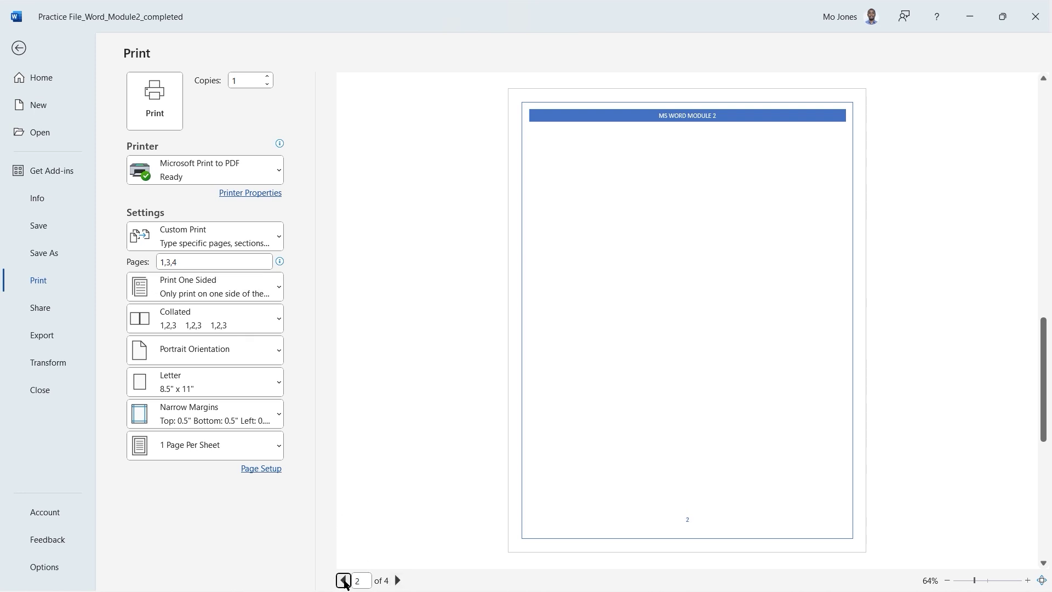
click(344, 580)
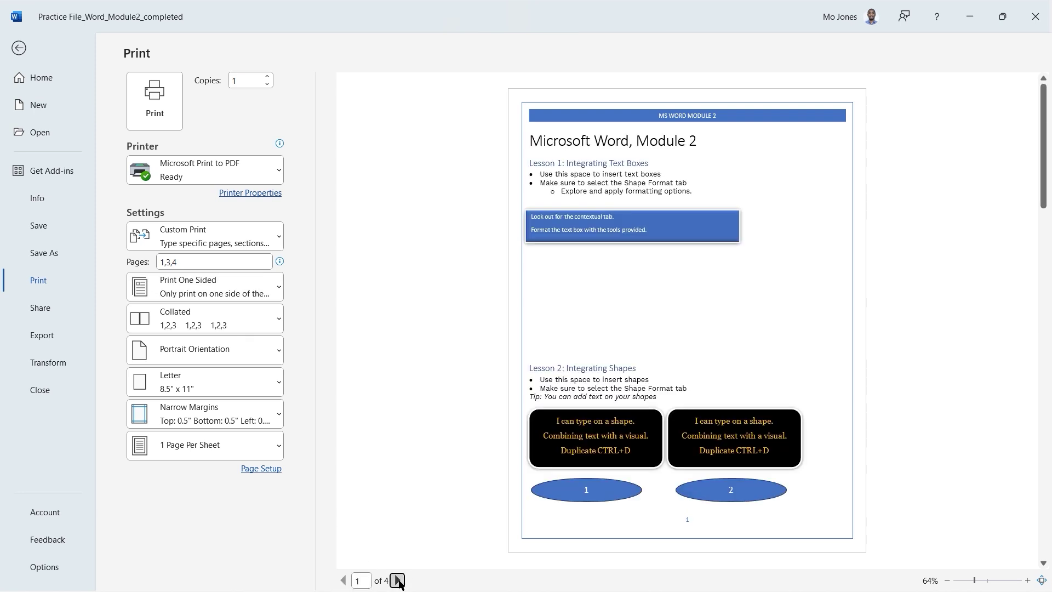
click(398, 581)
Change the custom print page range to 1,3-4 and go back to the first page in the preview.
click(195, 264)
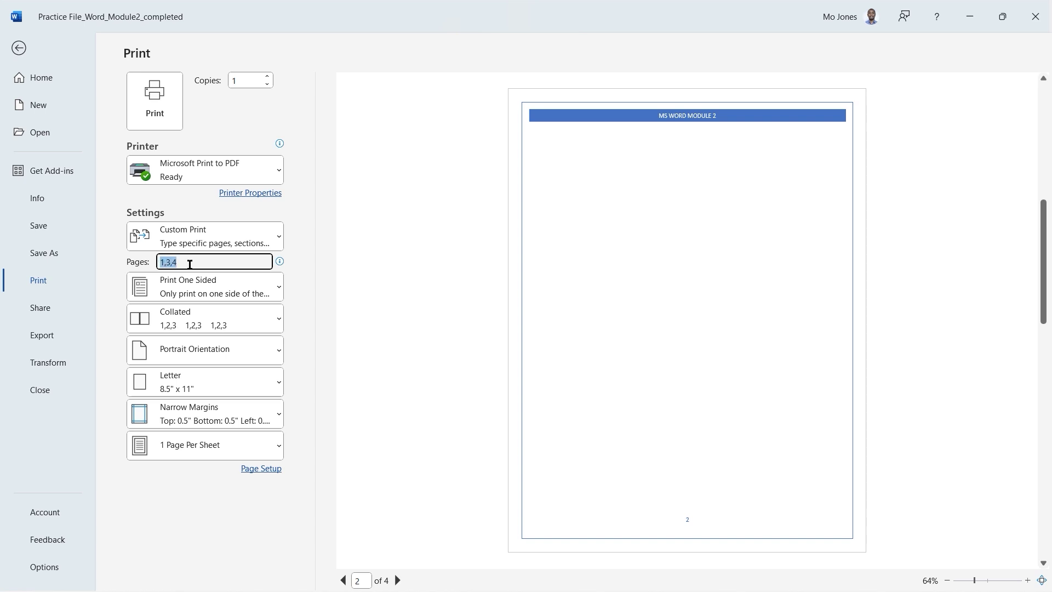
text(1)
click(343, 580)
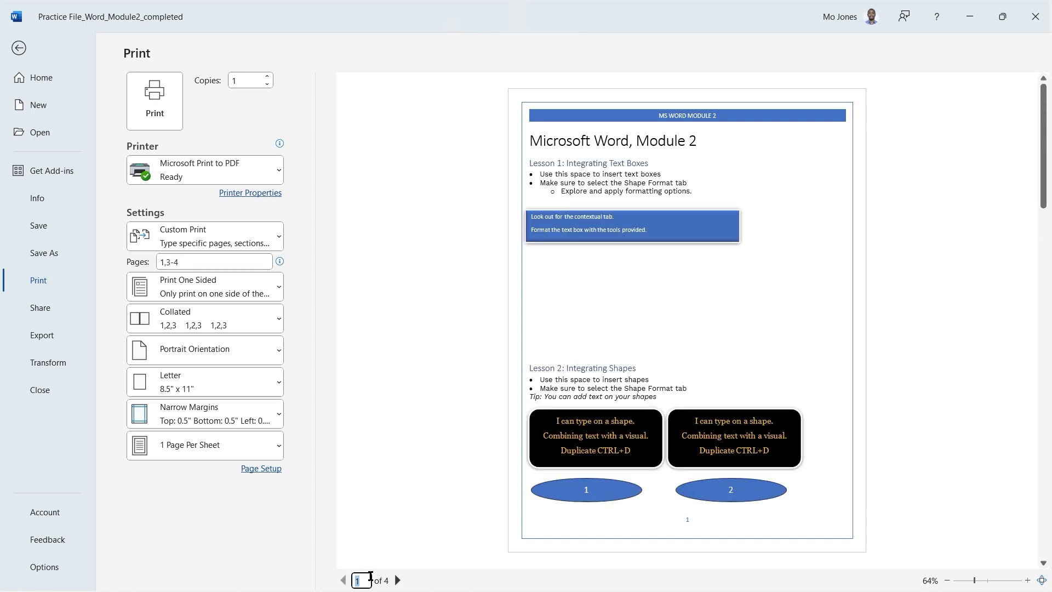
Return to the document and remove the blank page 2 between Lesson 2 and Lesson 3.
click(22, 48)
scroll(234, 200, up, 10)
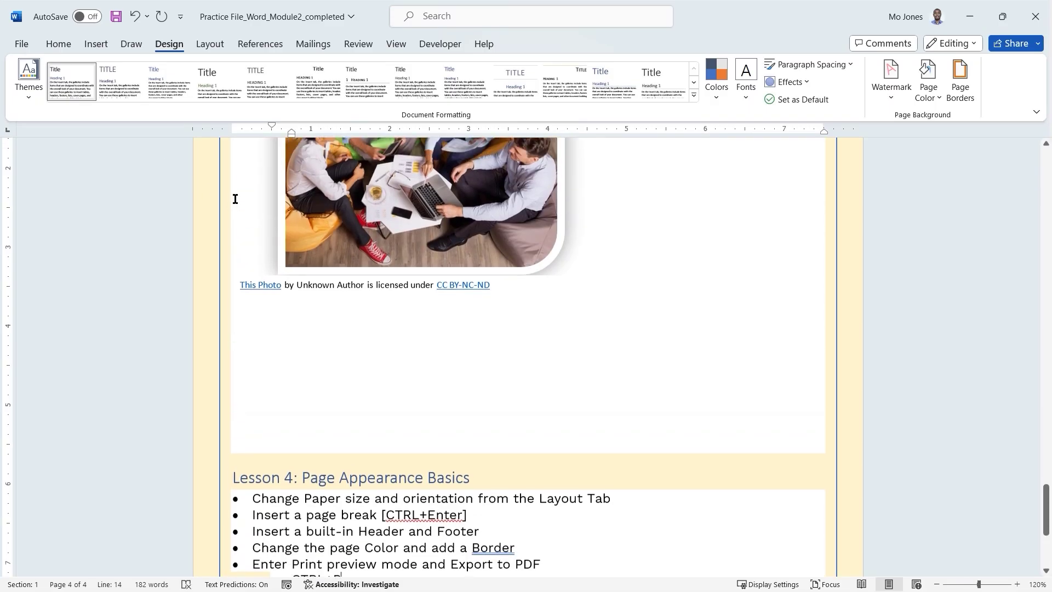
scroll(235, 198, up, 15)
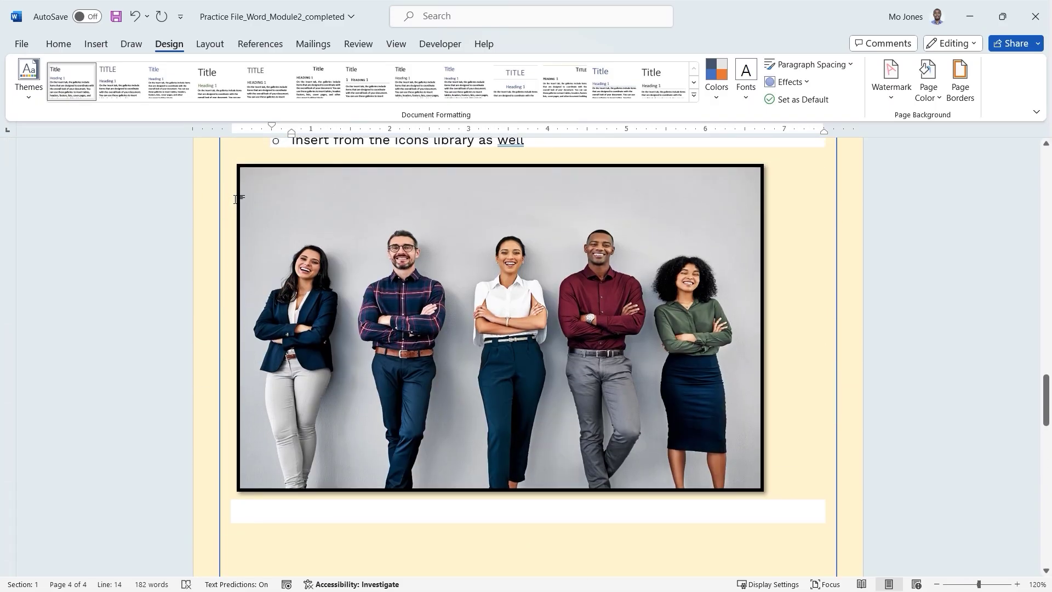
scroll(235, 198, up, 12)
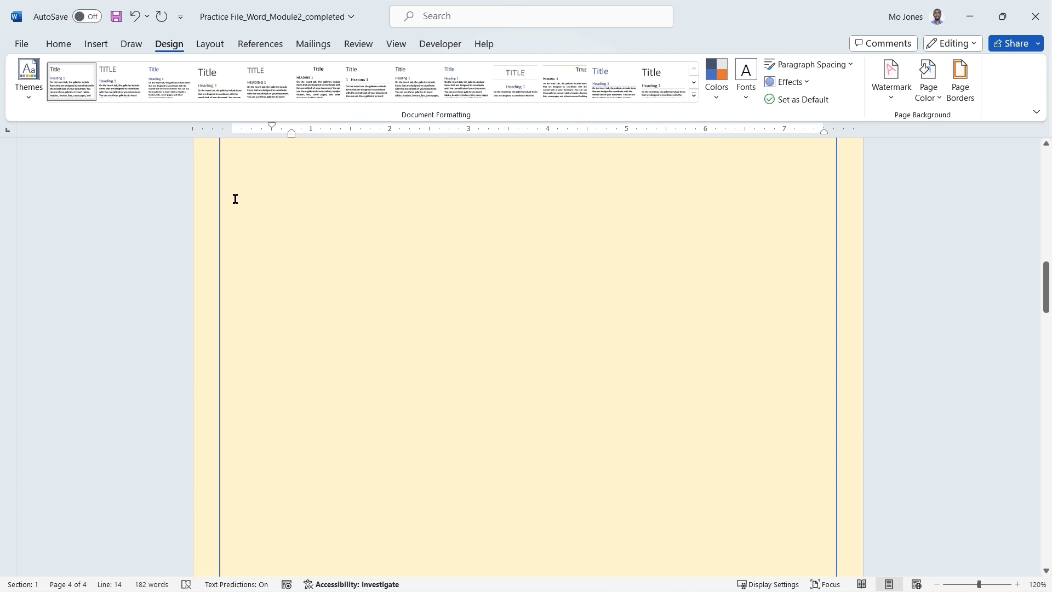
click(264, 251)
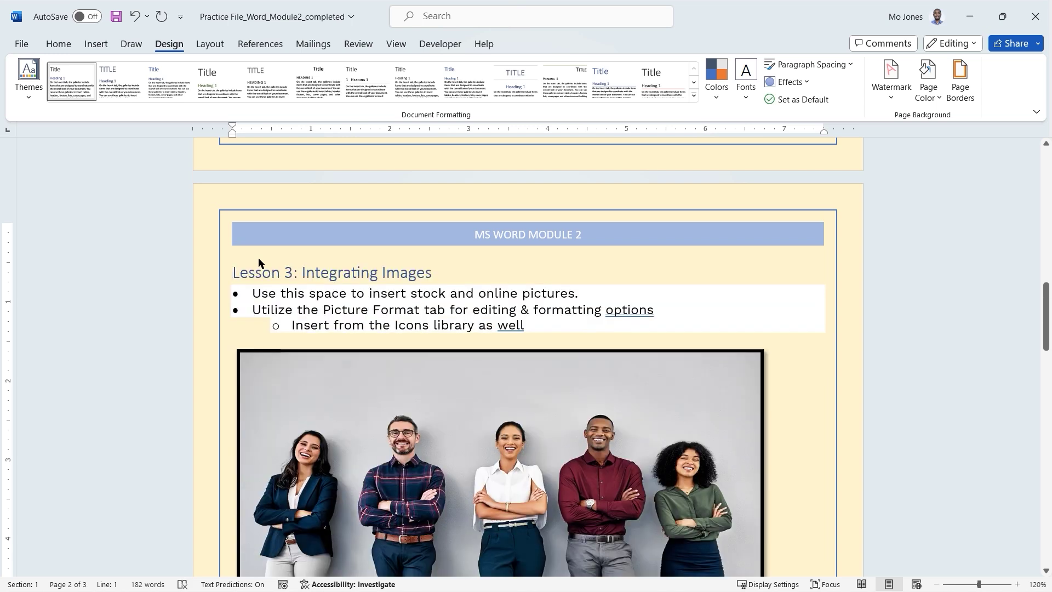
Check the flow of pages from Lesson 2 to Lesson 4 in the document and in the print preview.
scroll(323, 287, up, 3)
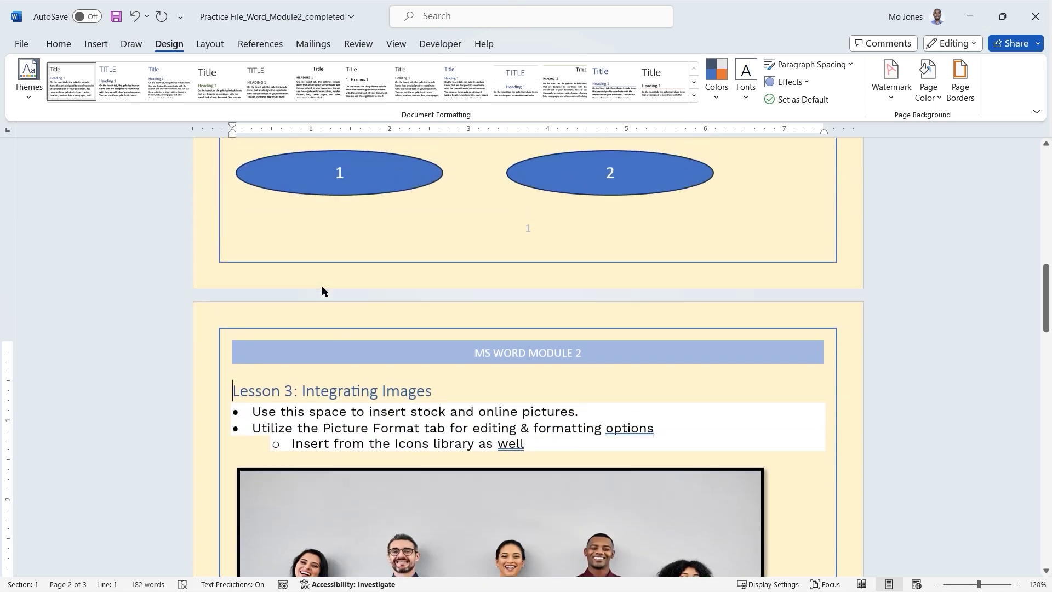
scroll(322, 285, up, 9)
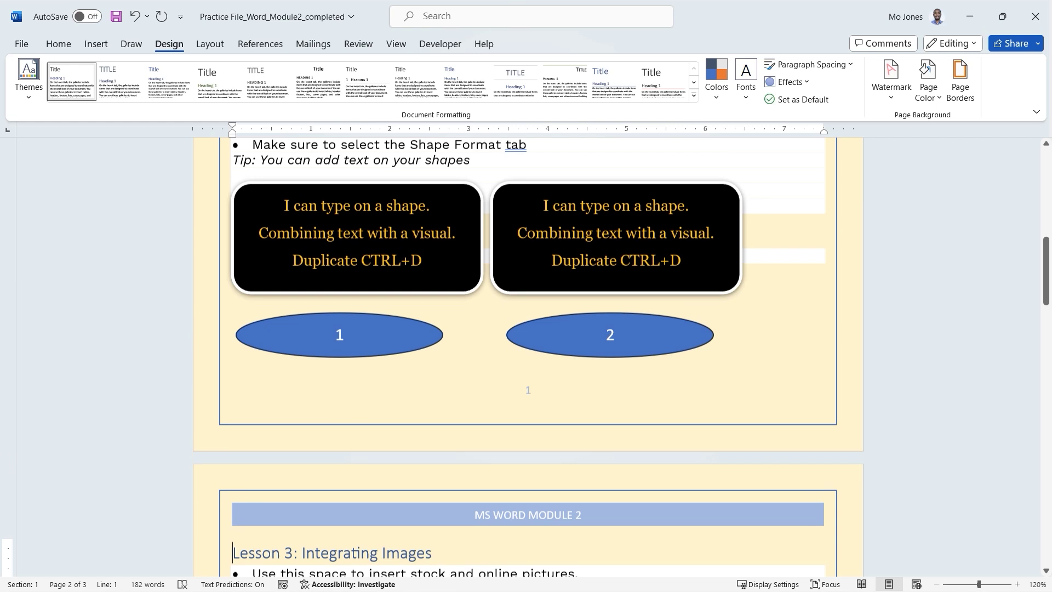
scroll(322, 282, down, 18)
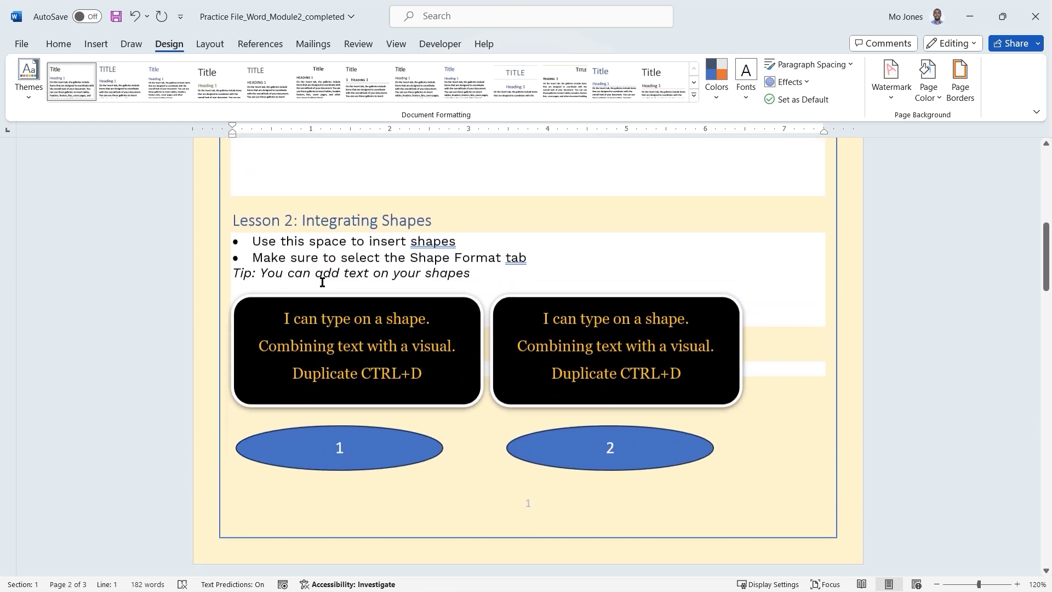
scroll(322, 282, down, 14)
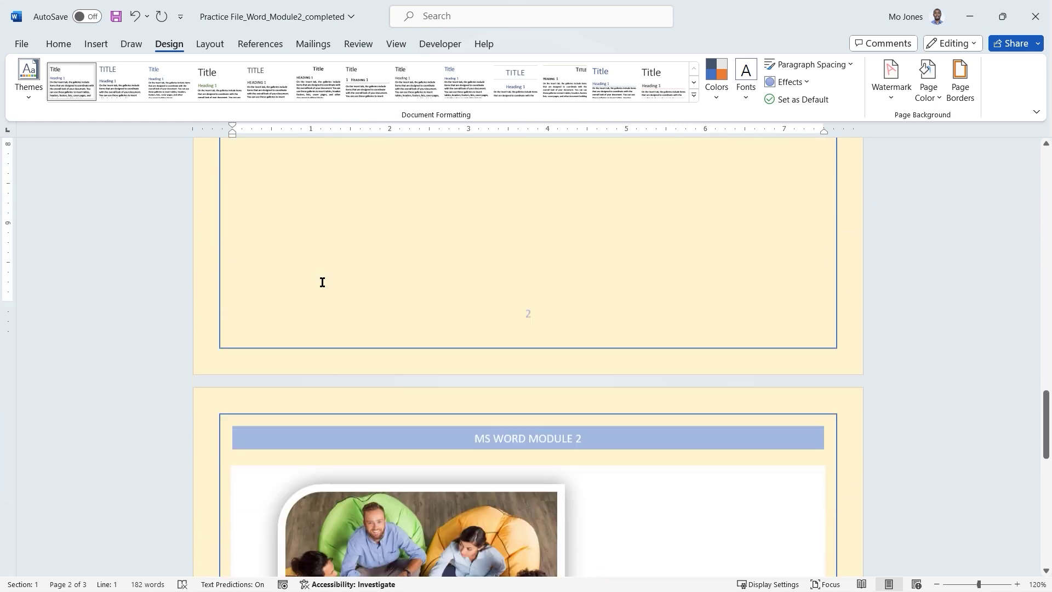
scroll(322, 282, down, 1)
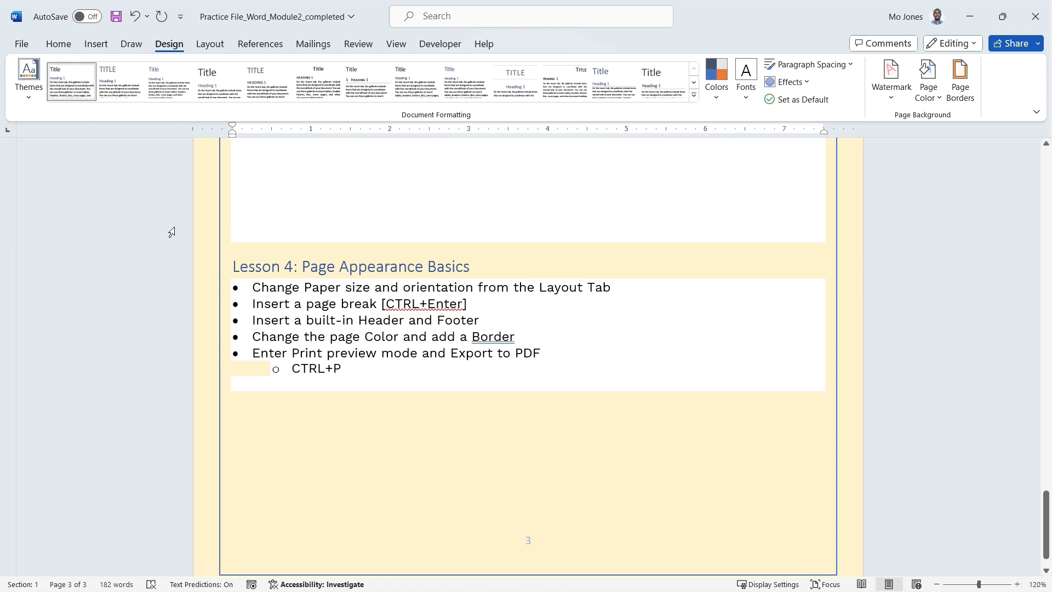
key(ctrl+p)
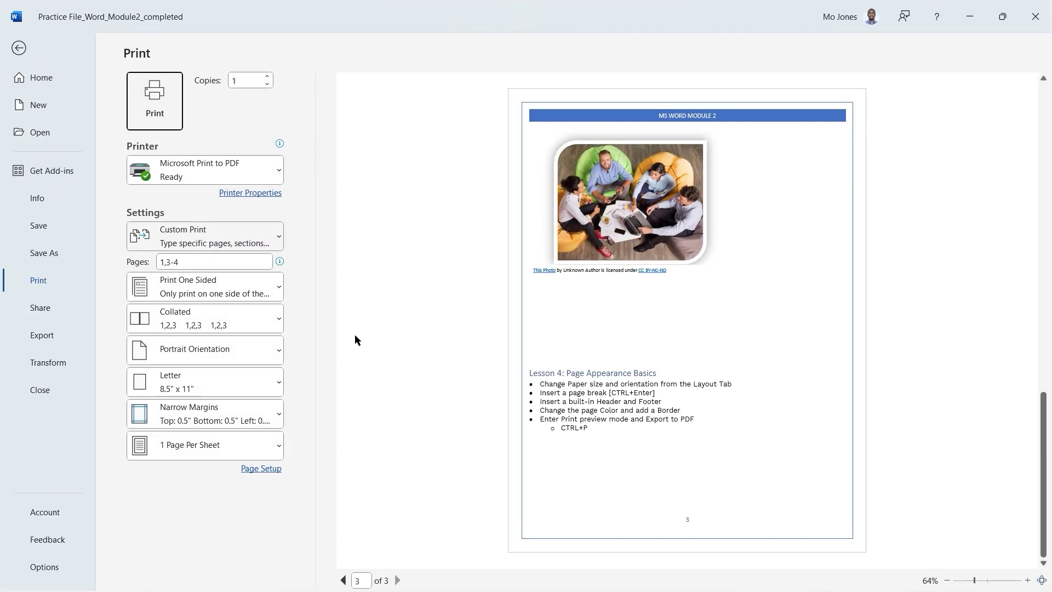
click(343, 580)
click(343, 581)
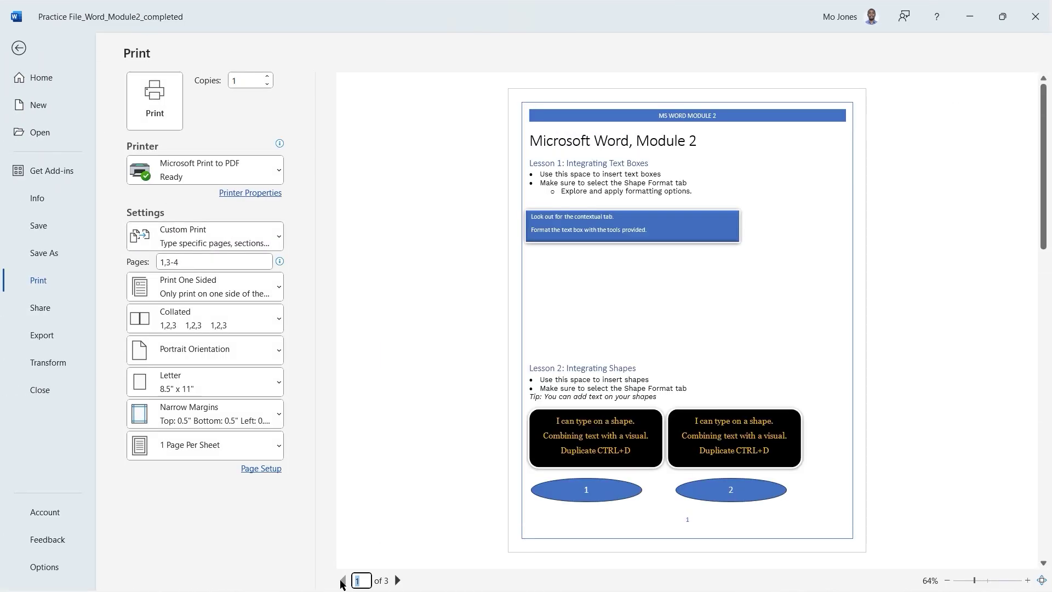
click(398, 580)
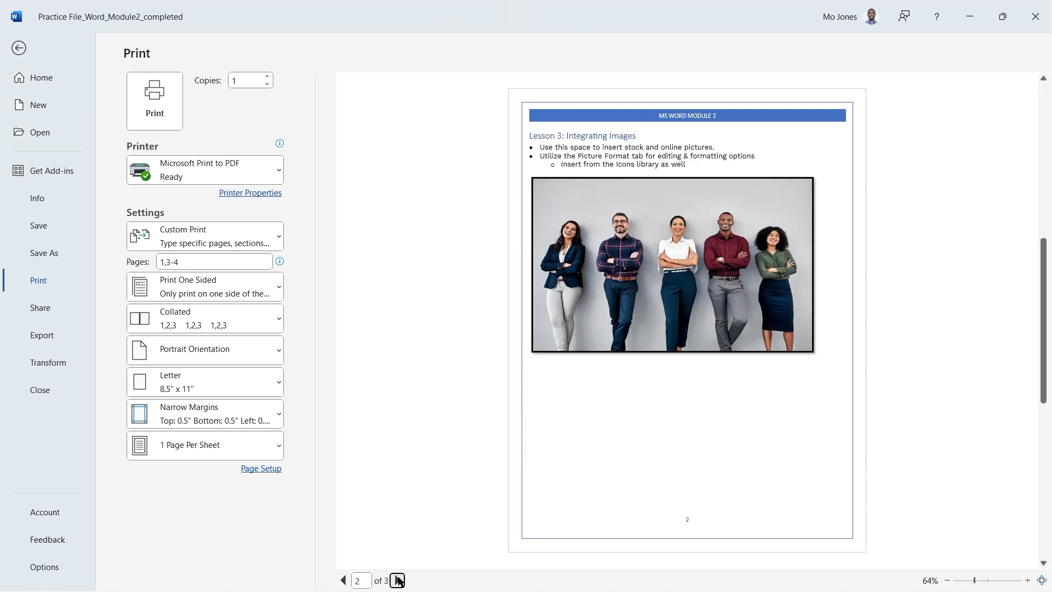
click(398, 580)
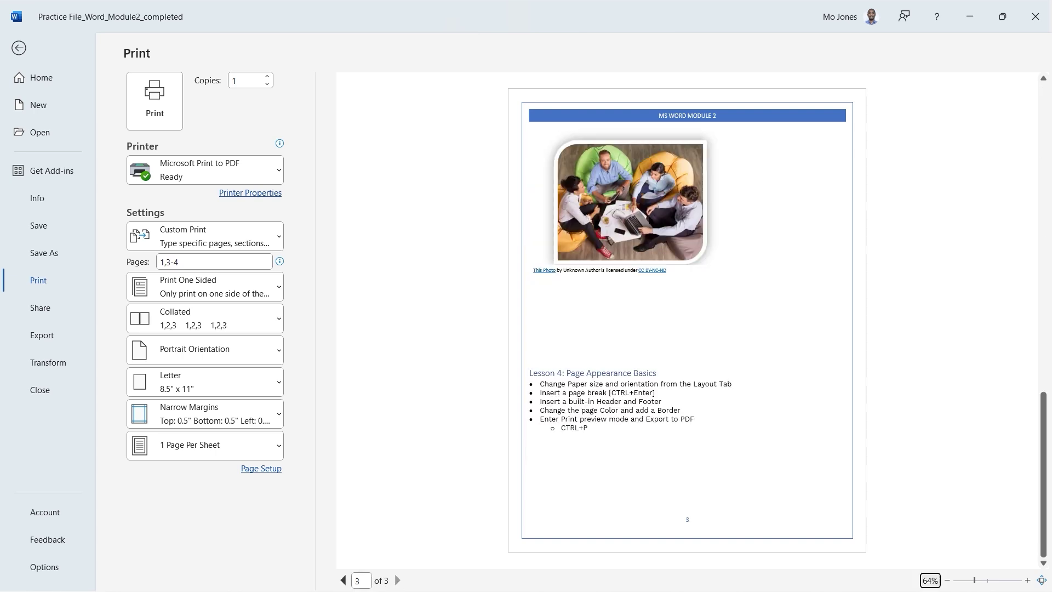
click(344, 581)
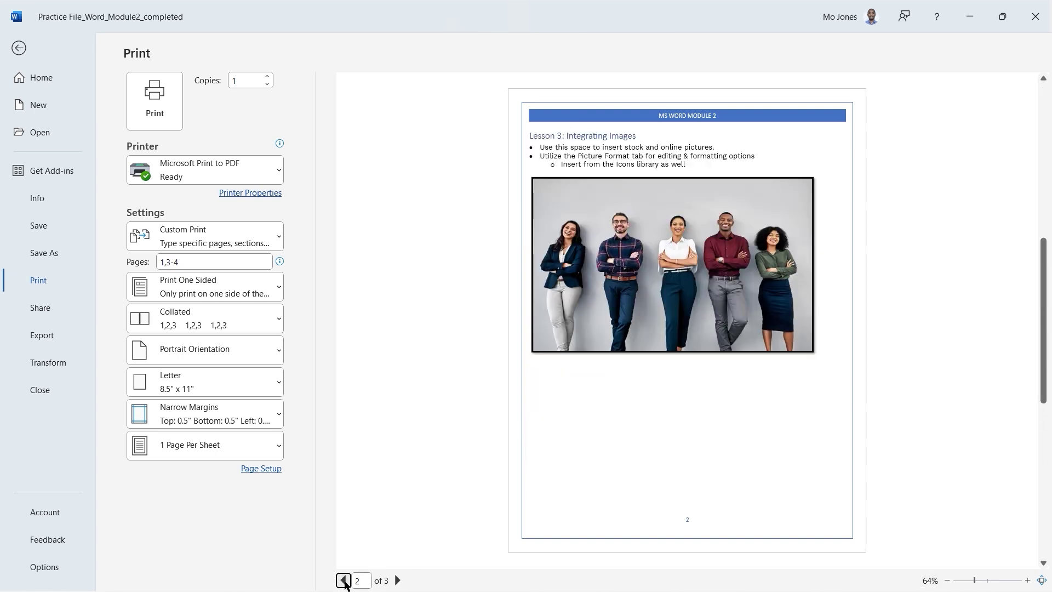
click(343, 580)
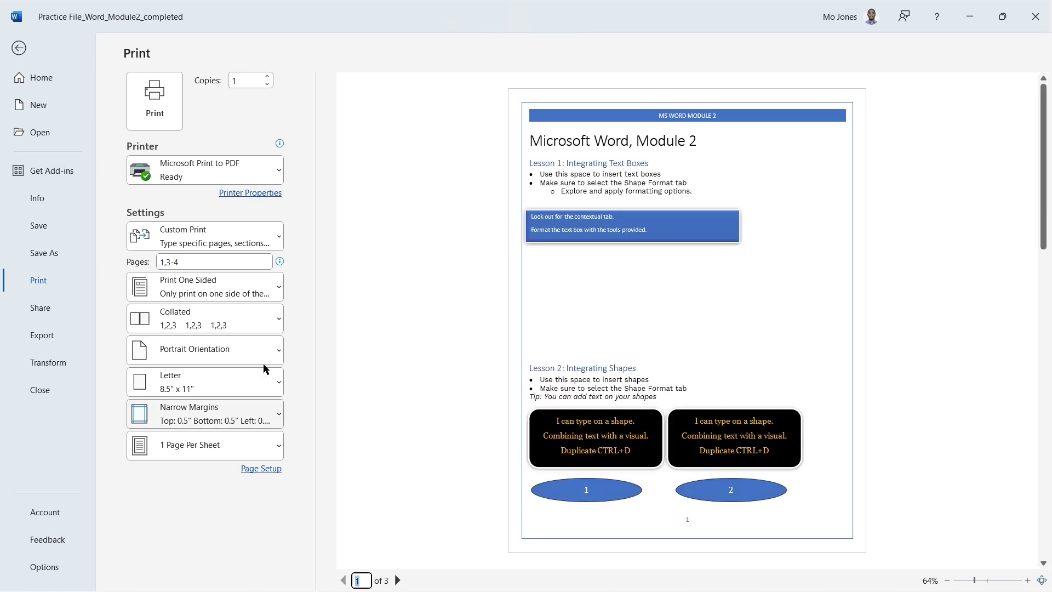
Change the print range from the custom pages back to Print All Pages.
drag(180, 262, 159, 262)
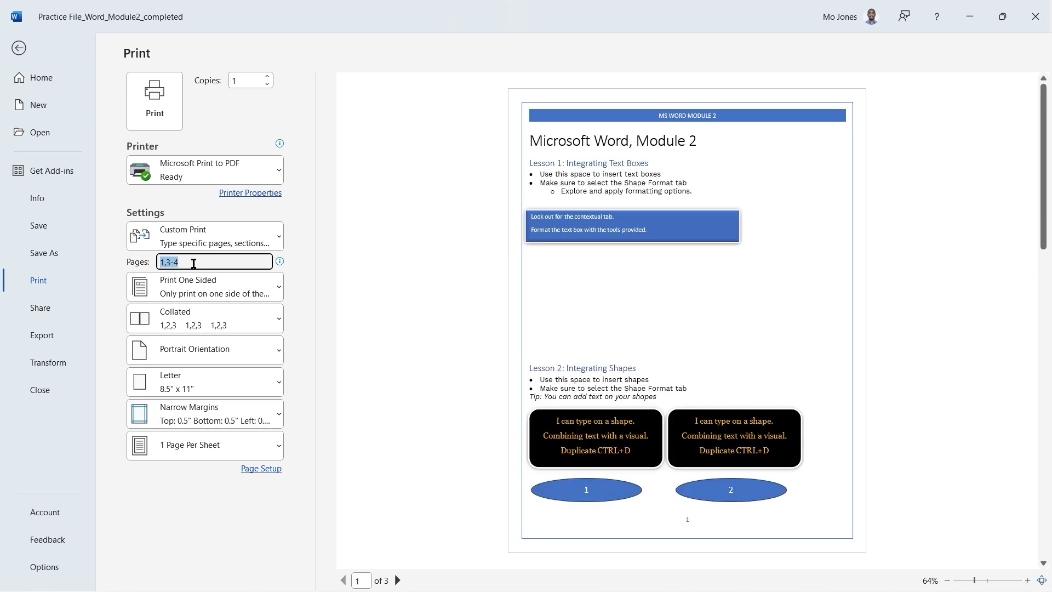
click(274, 235)
click(211, 288)
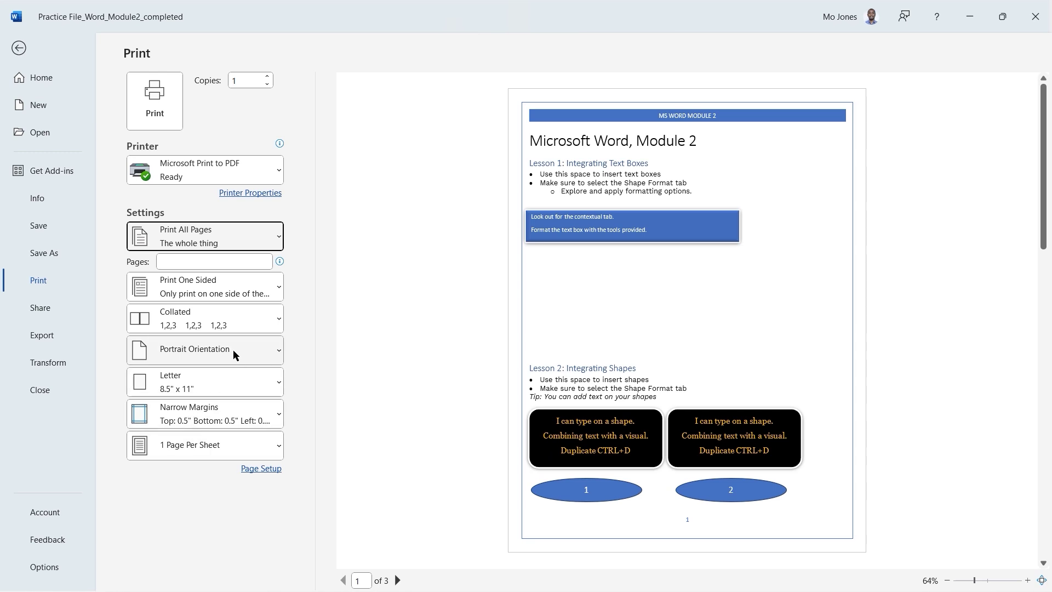
drag(298, 344, 345, 340)
drag(292, 375, 372, 362)
drag(297, 407, 371, 400)
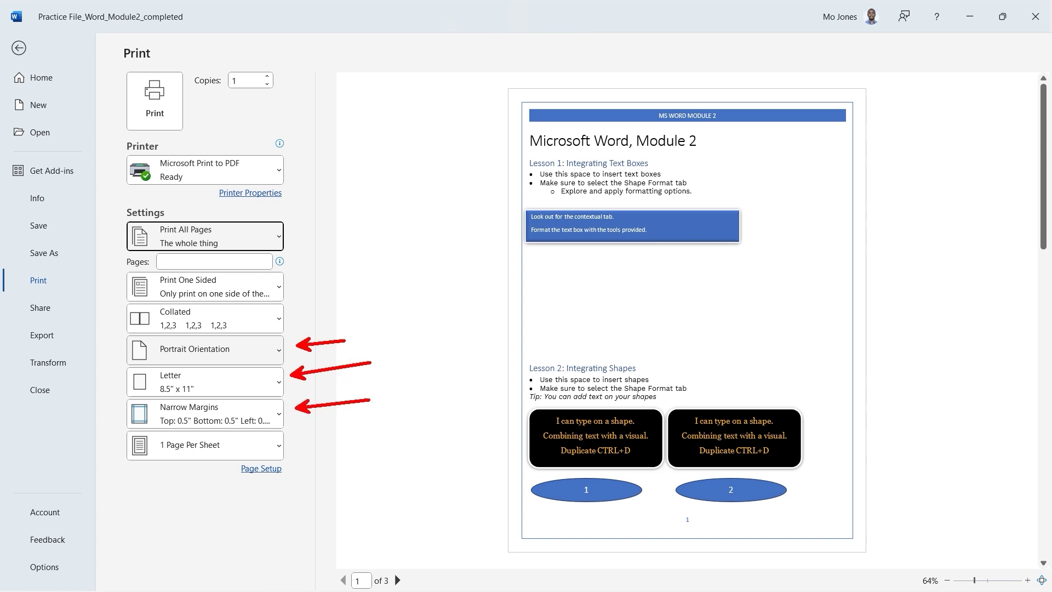
key(Escape)
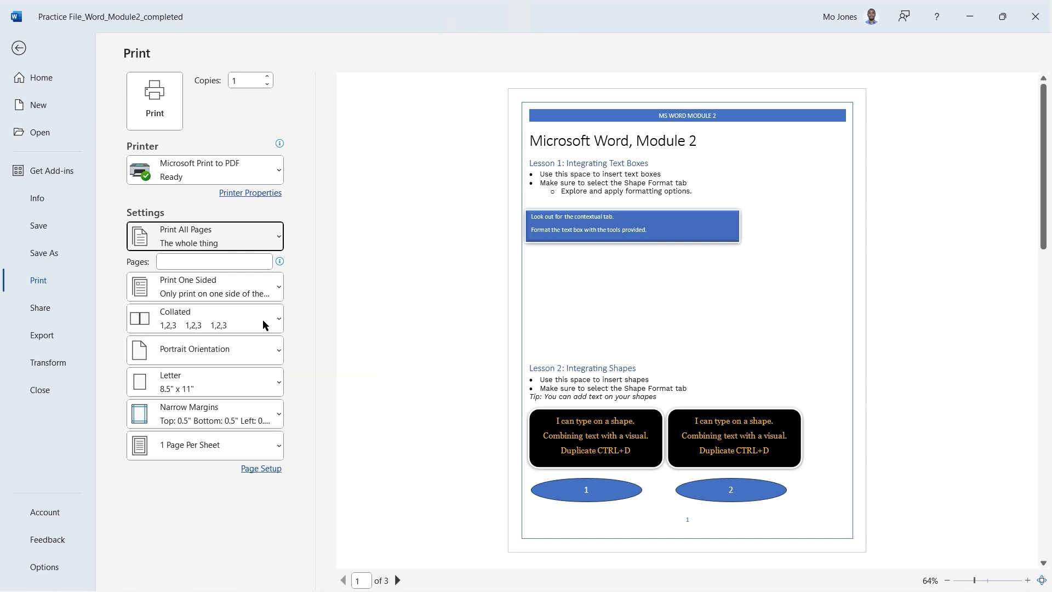
Examine the margins, paper and layout settings in Page Setup and leave without changing them.
click(262, 469)
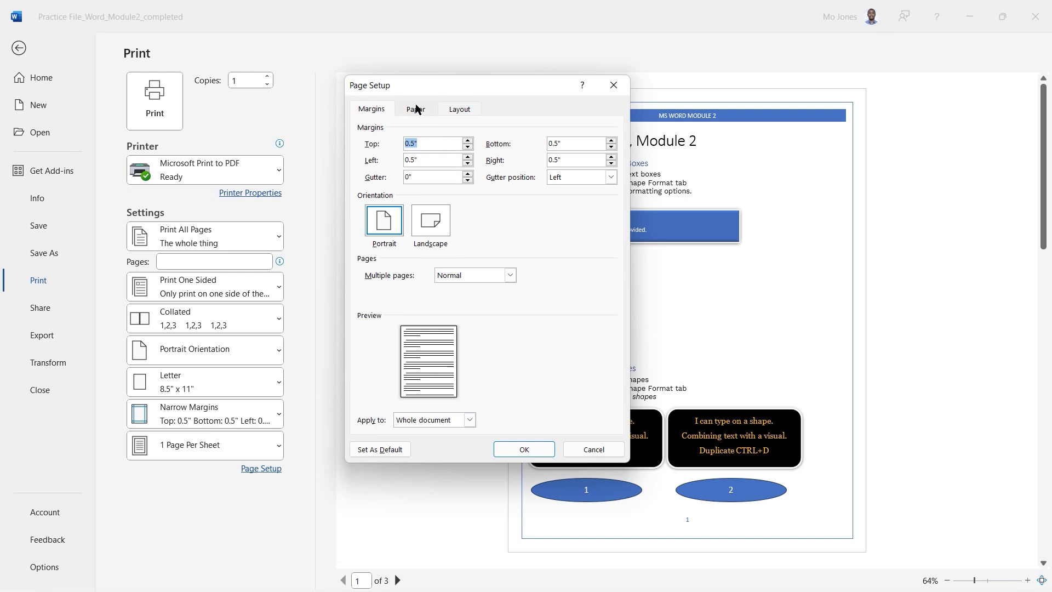
click(463, 108)
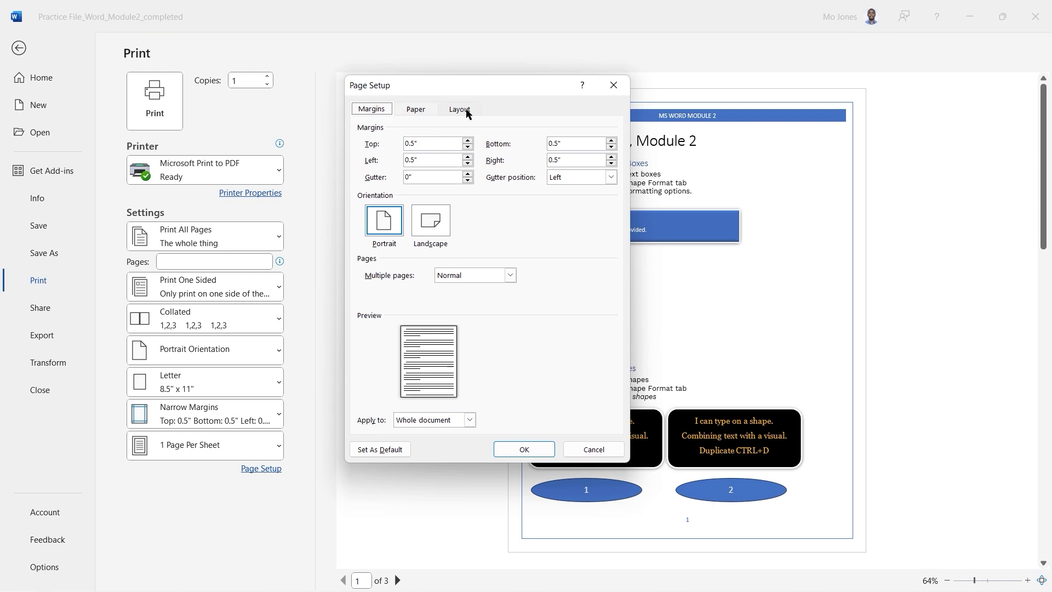
click(417, 108)
click(612, 446)
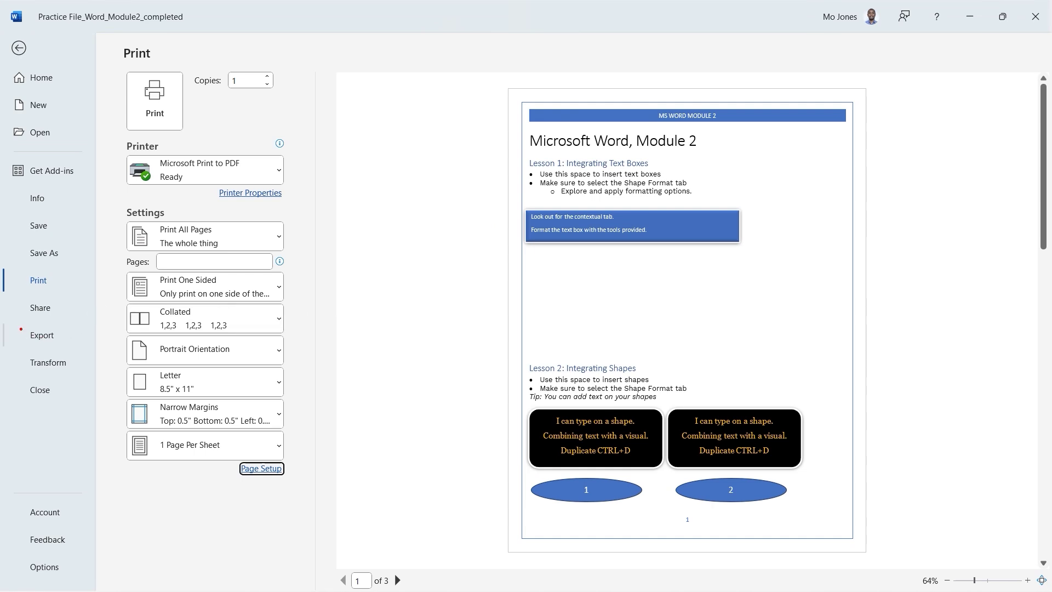
Review the PDF publishing options, then export the document to the Desktop as the PDF Practice File_Word_Module2_completed with Standard optimization.
click(51, 340)
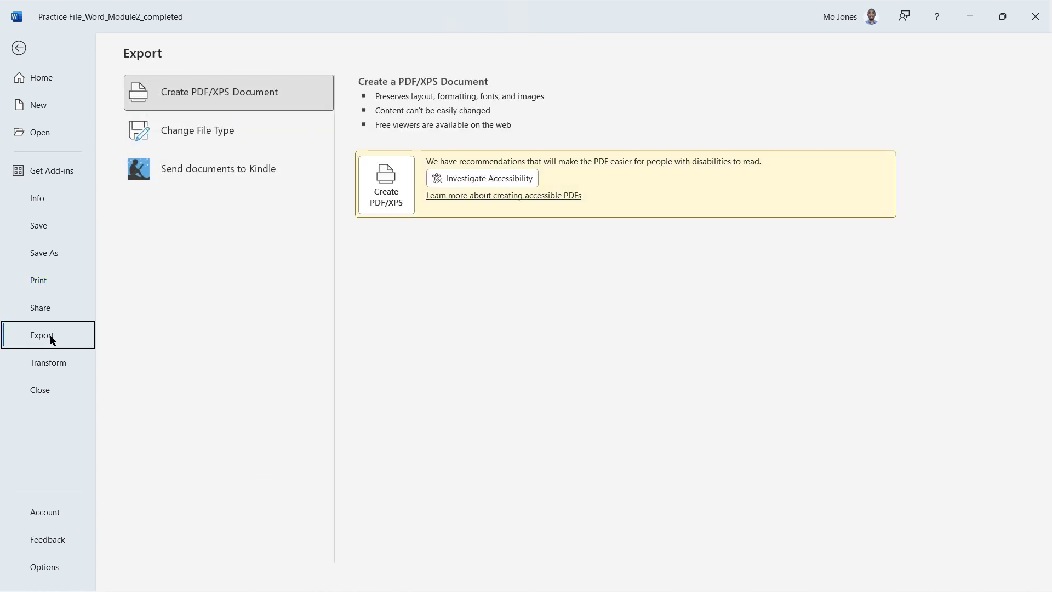
click(387, 190)
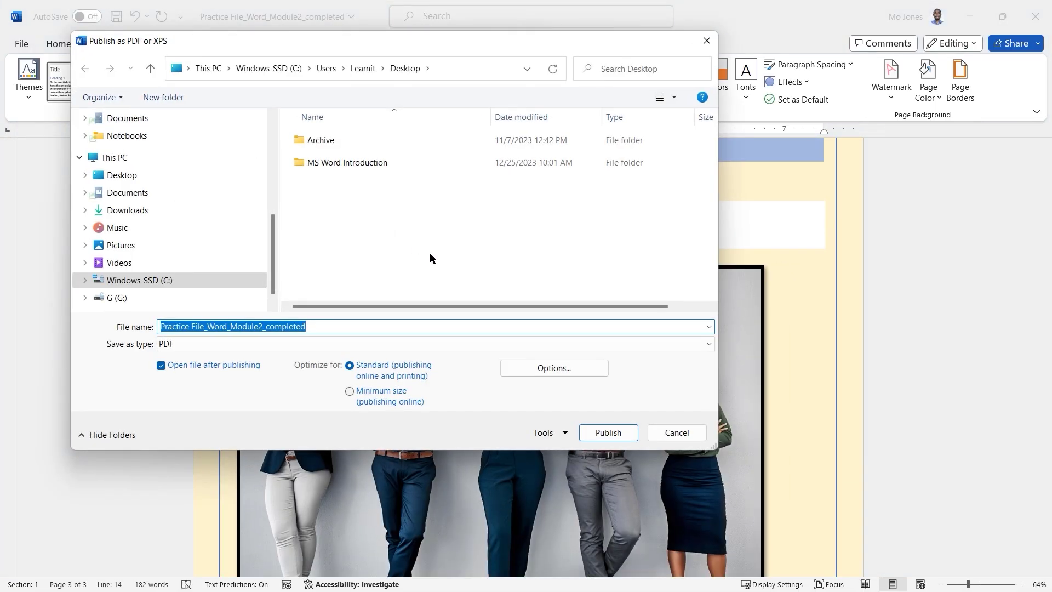
click(605, 435)
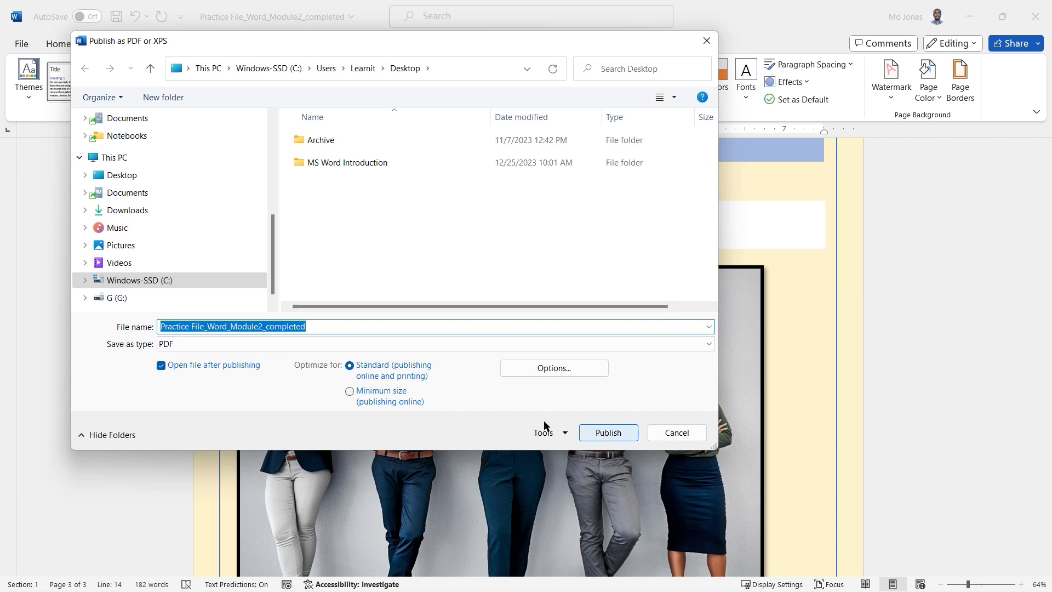
click(544, 371)
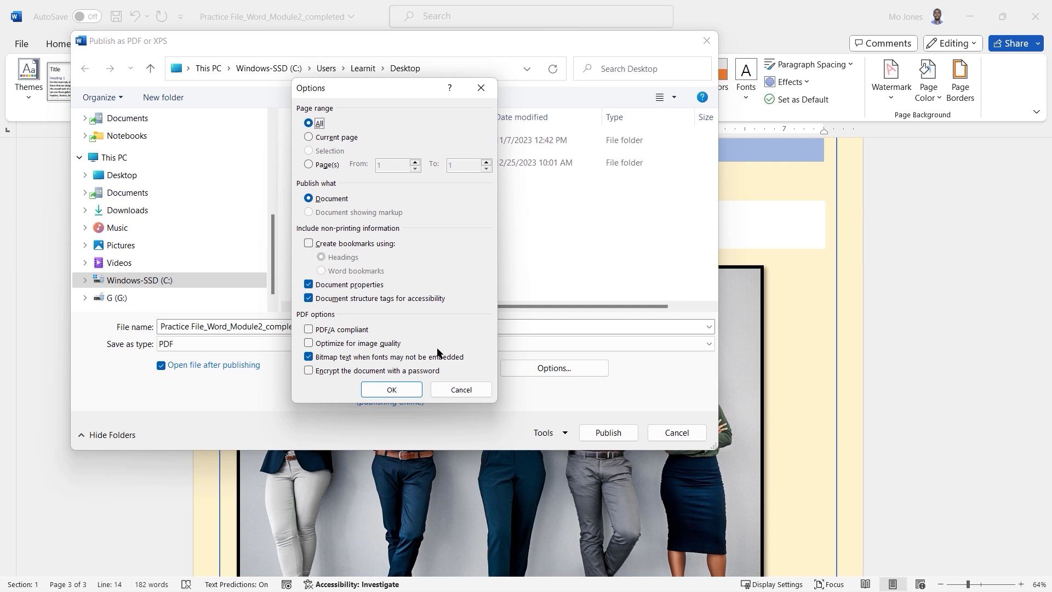
click(458, 389)
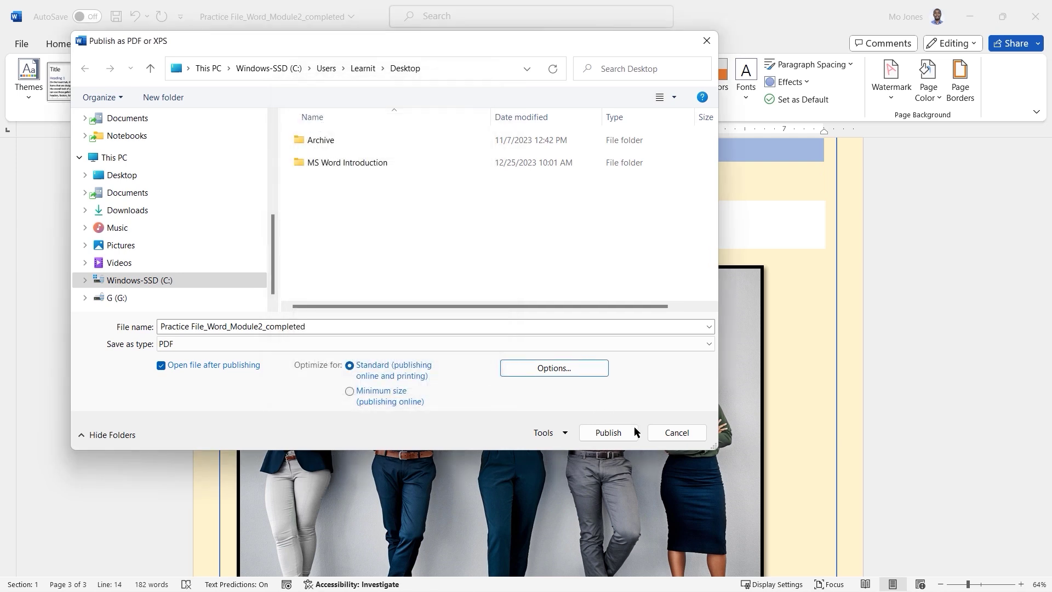
click(607, 433)
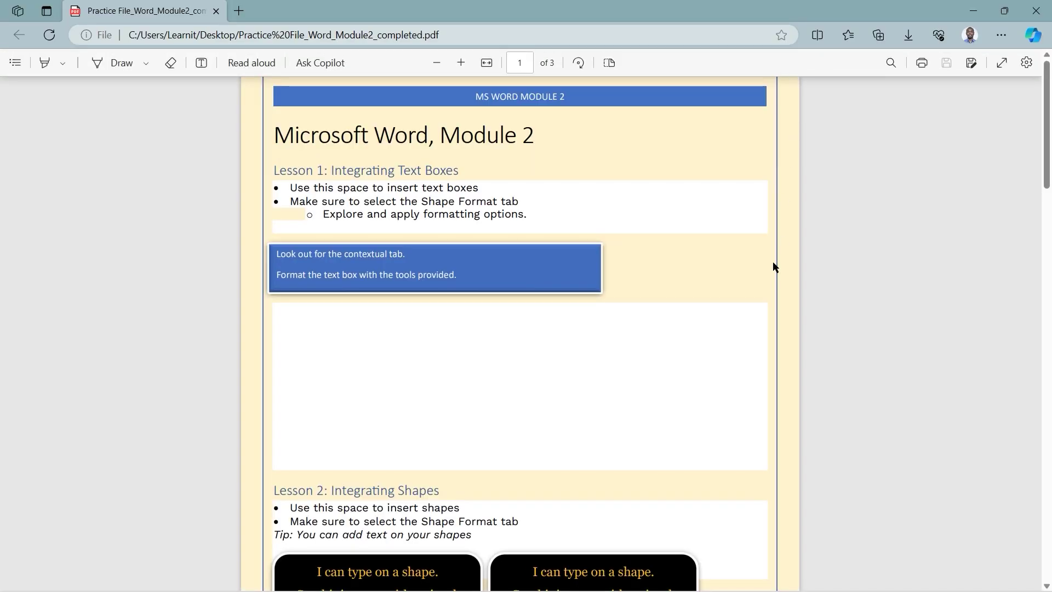
Look through all pages of the exported PDF down to Lesson 4 and close it.
scroll(770, 266, down, 20)
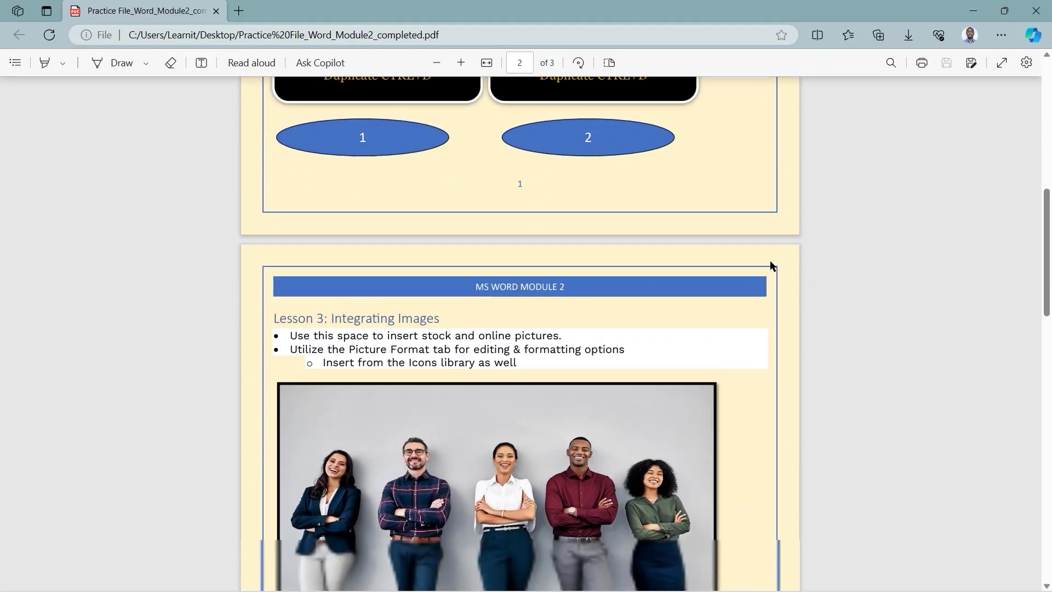
scroll(771, 266, down, 7)
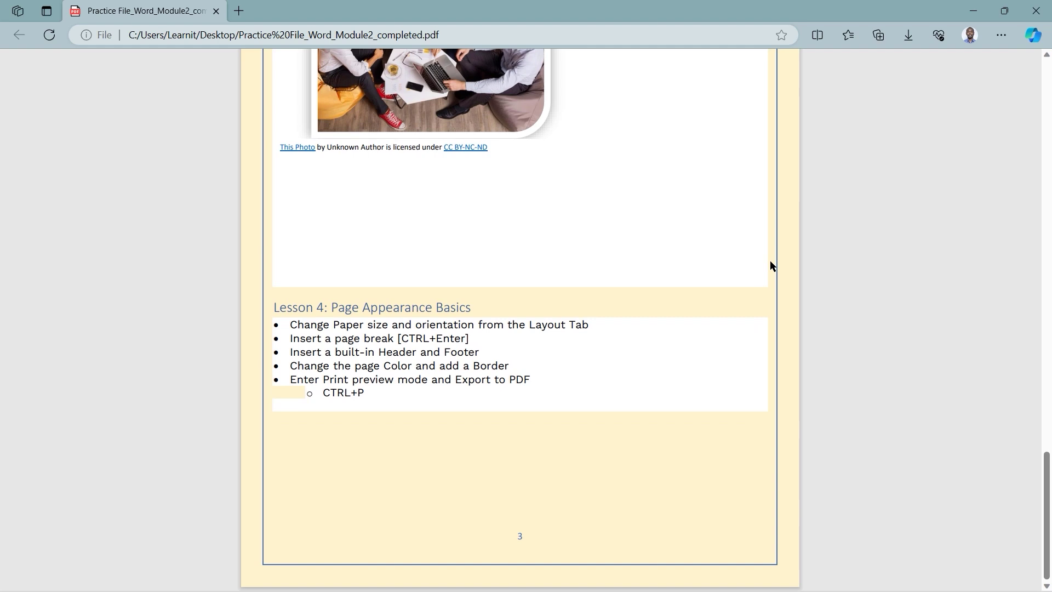
scroll(989, 52, up, 1)
click(1036, 10)
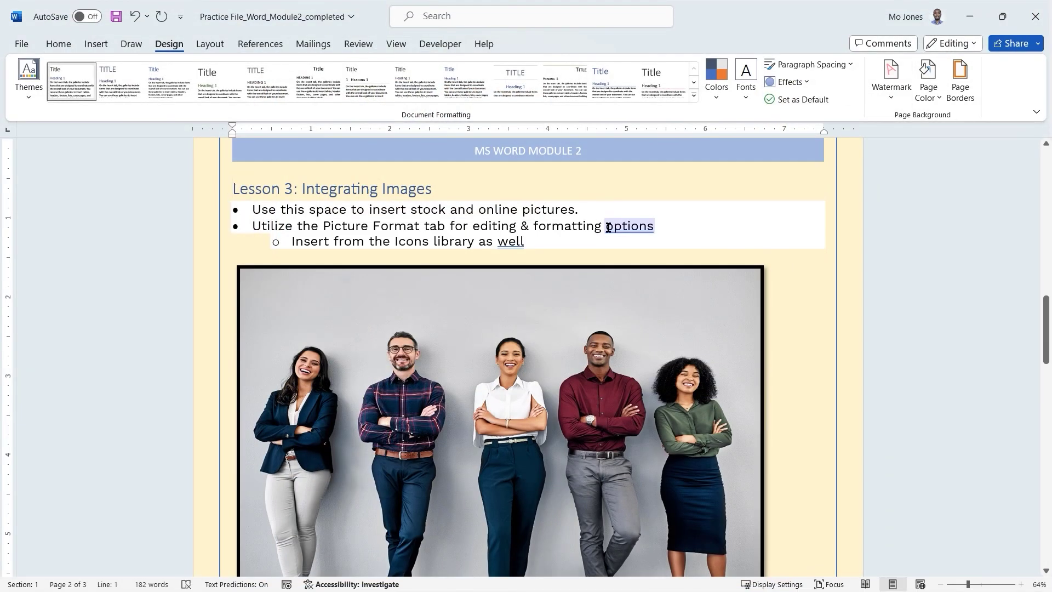
Return to the start of the Word document and show the basic text formatting commands.
scroll(608, 228, up, 15)
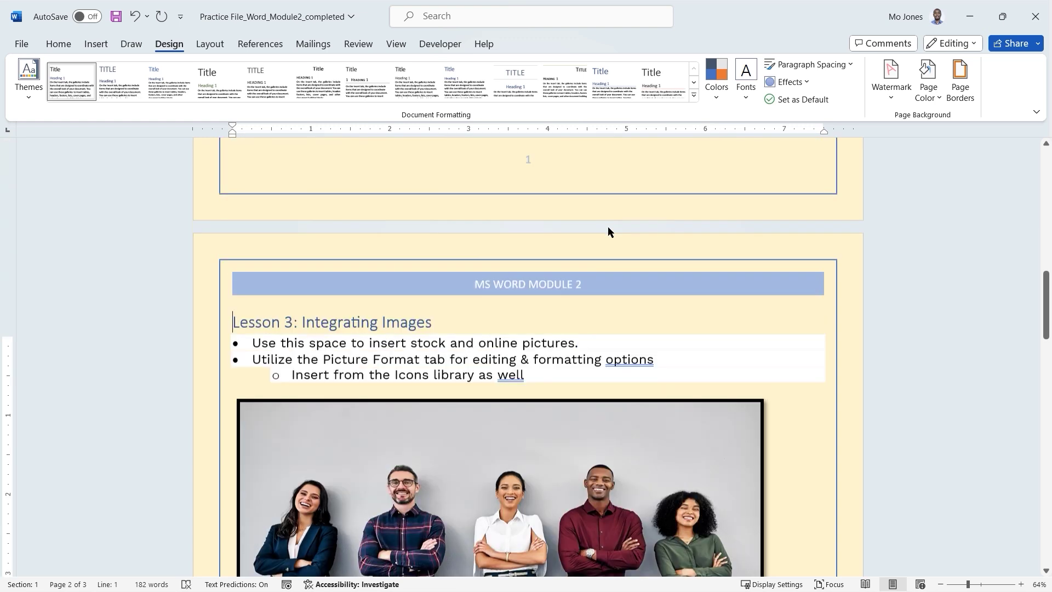
scroll(608, 227, up, 5)
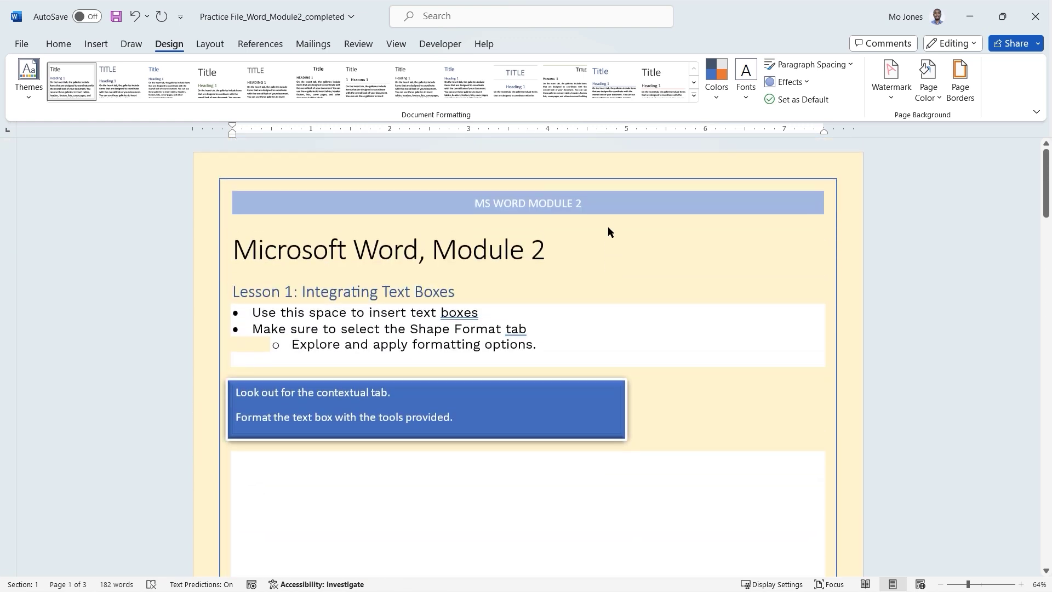
click(60, 46)
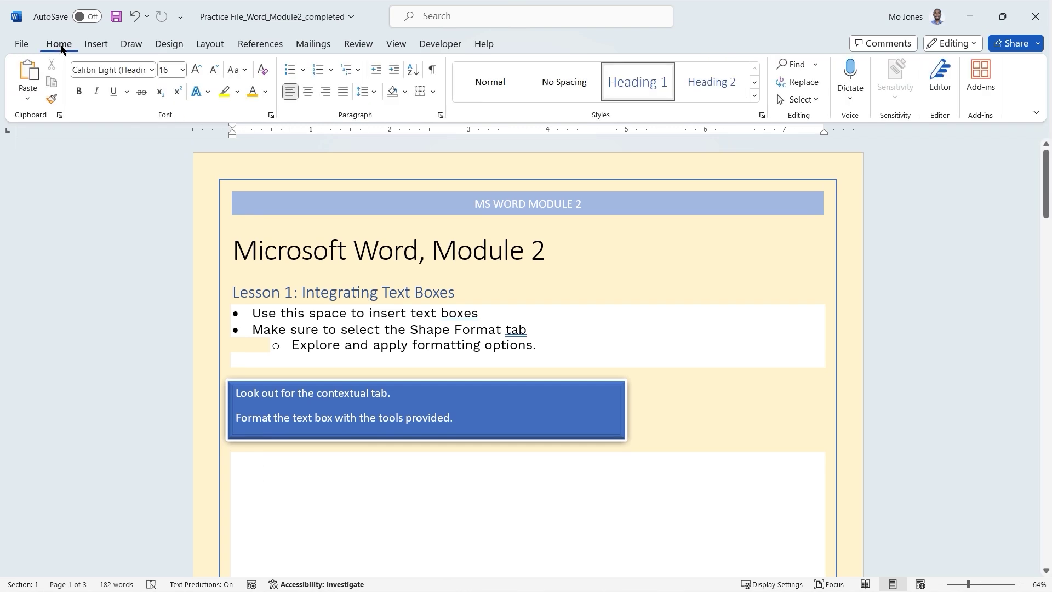